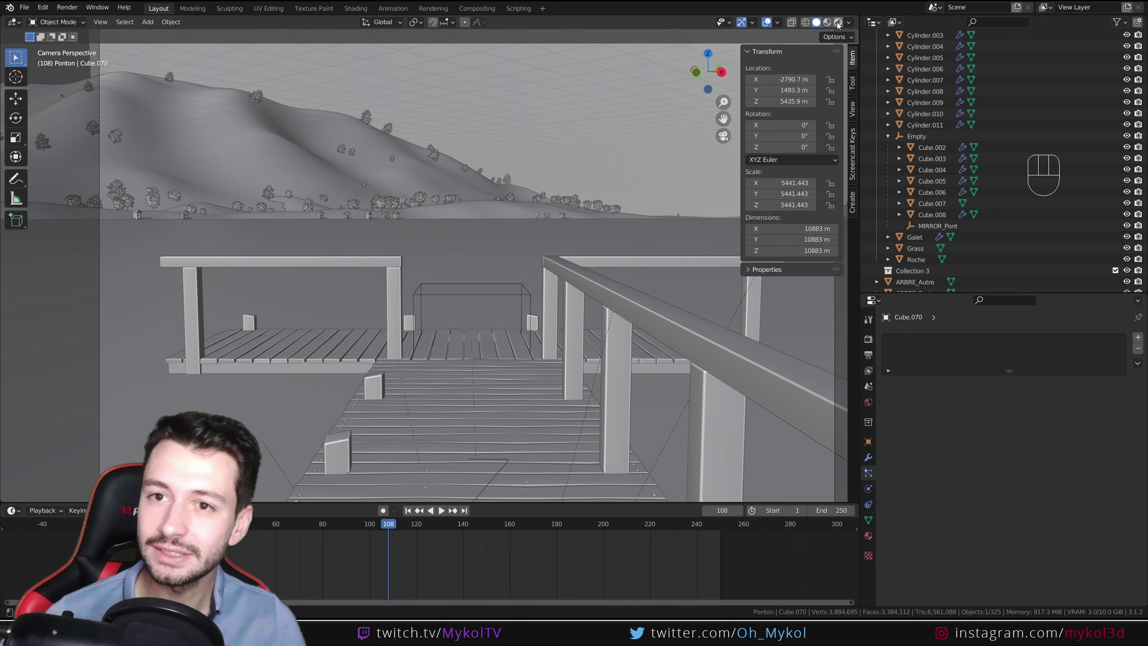
# Show the pontoon camera view in rendered shading and bring up the scene's Color Management settings.
pyautogui.press('z')
pyautogui.press('8')
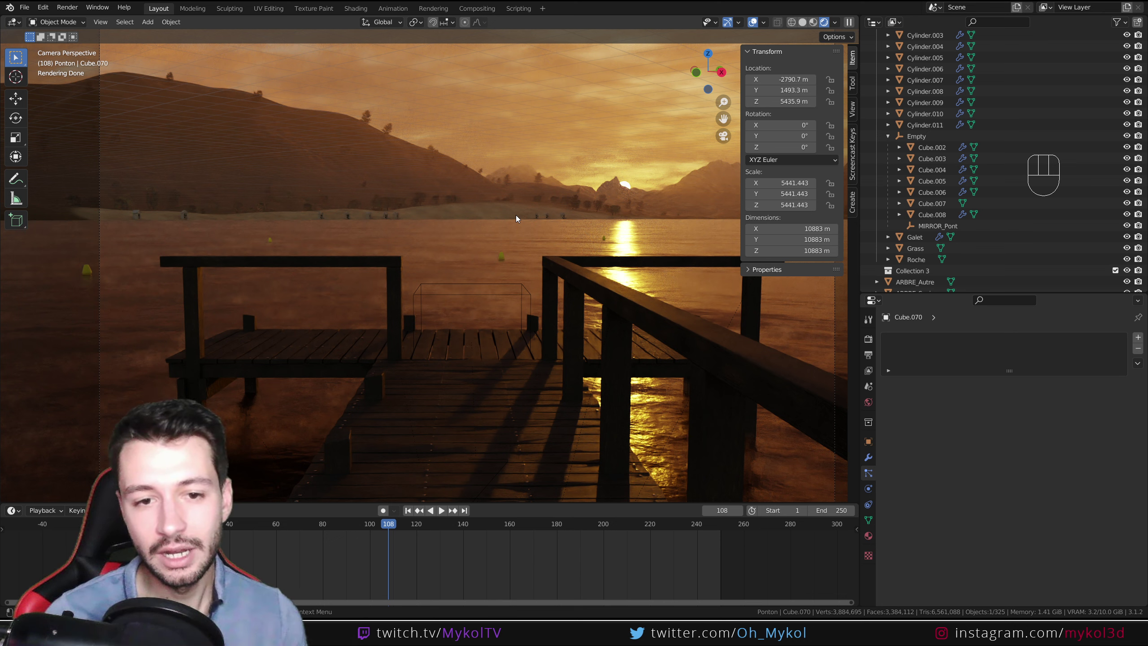
pyautogui.click(868, 338)
pyautogui.scroll(-15, 886, 497)
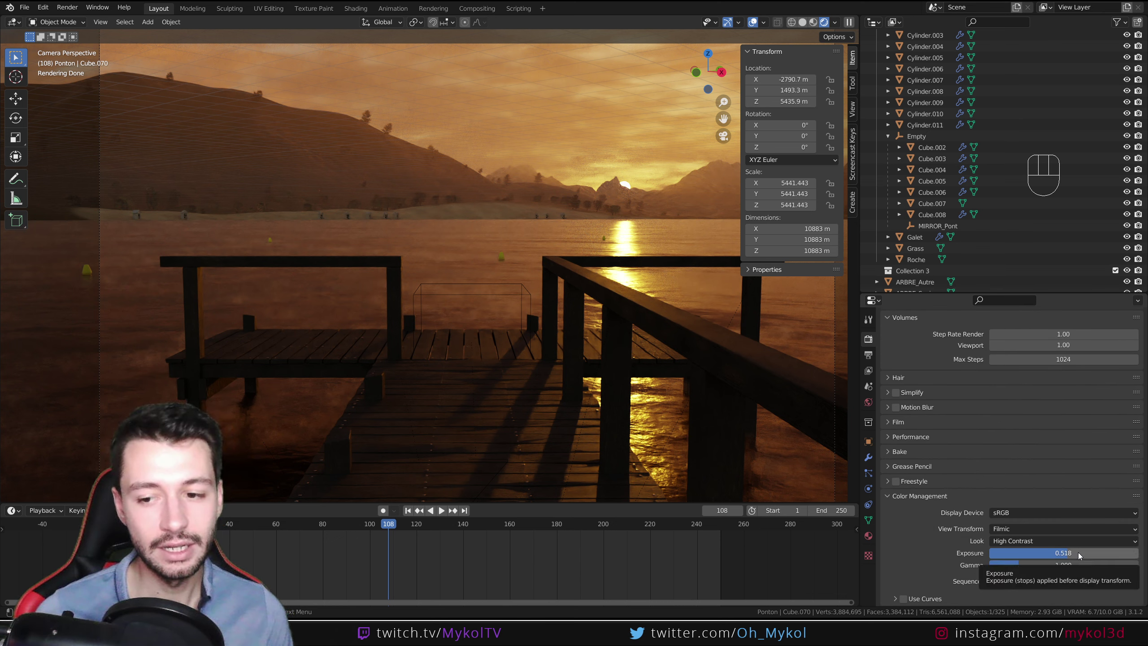
# Compare the Very Low Contrast look in the render and restore the High Contrast look.
pyautogui.click(1028, 541)
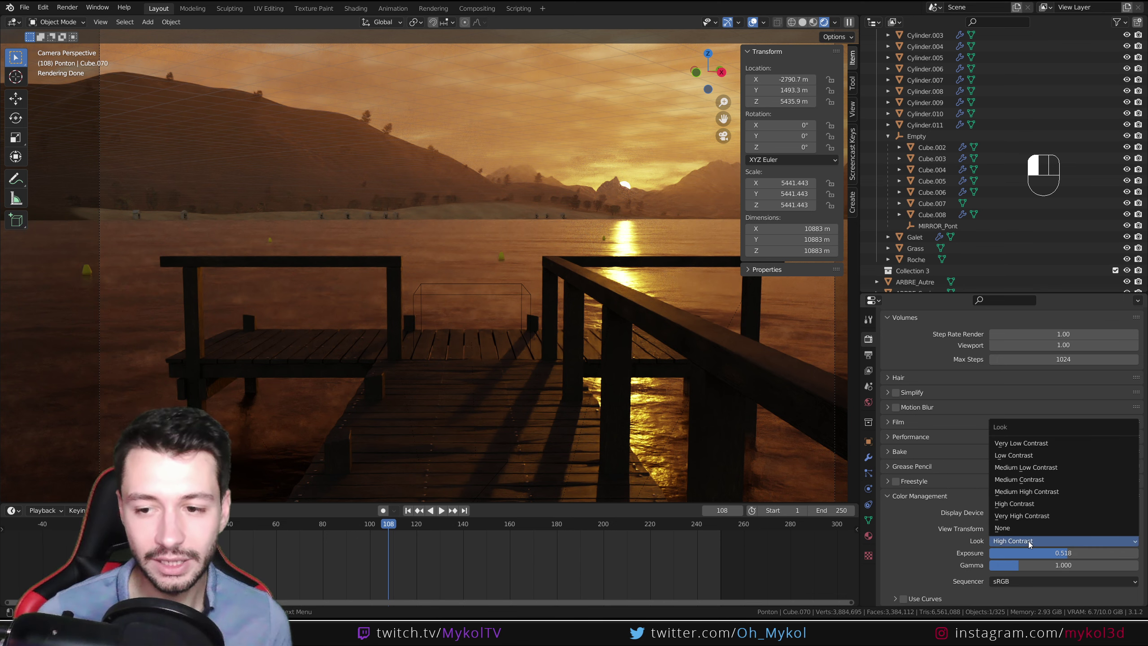
pyautogui.click(1039, 444)
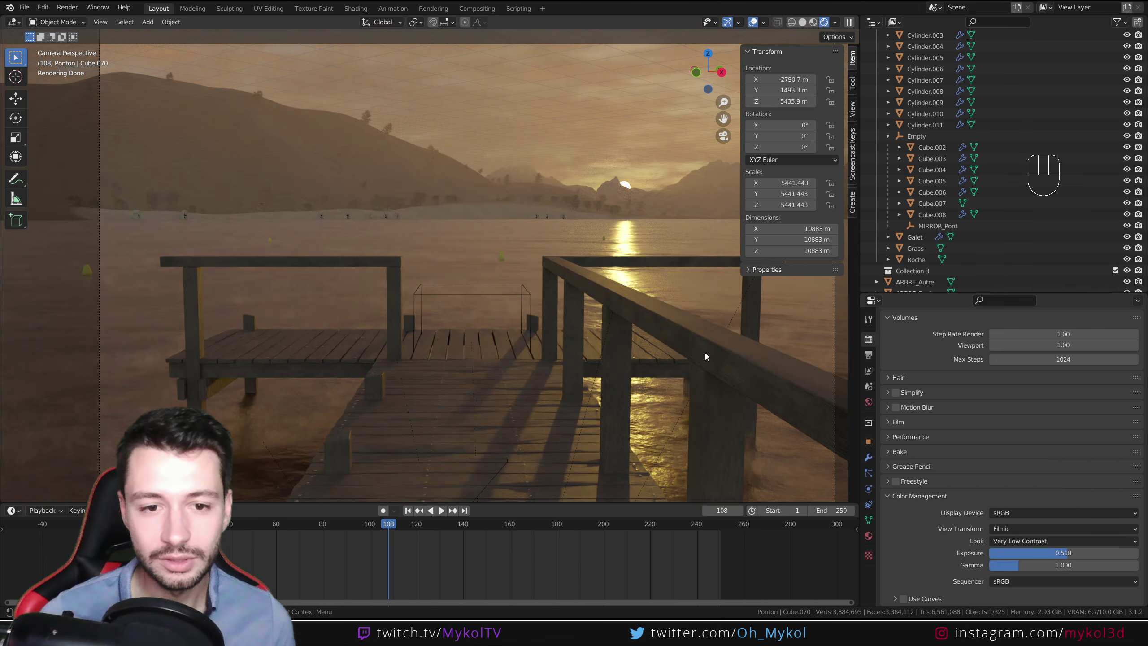
pyautogui.click(1017, 541)
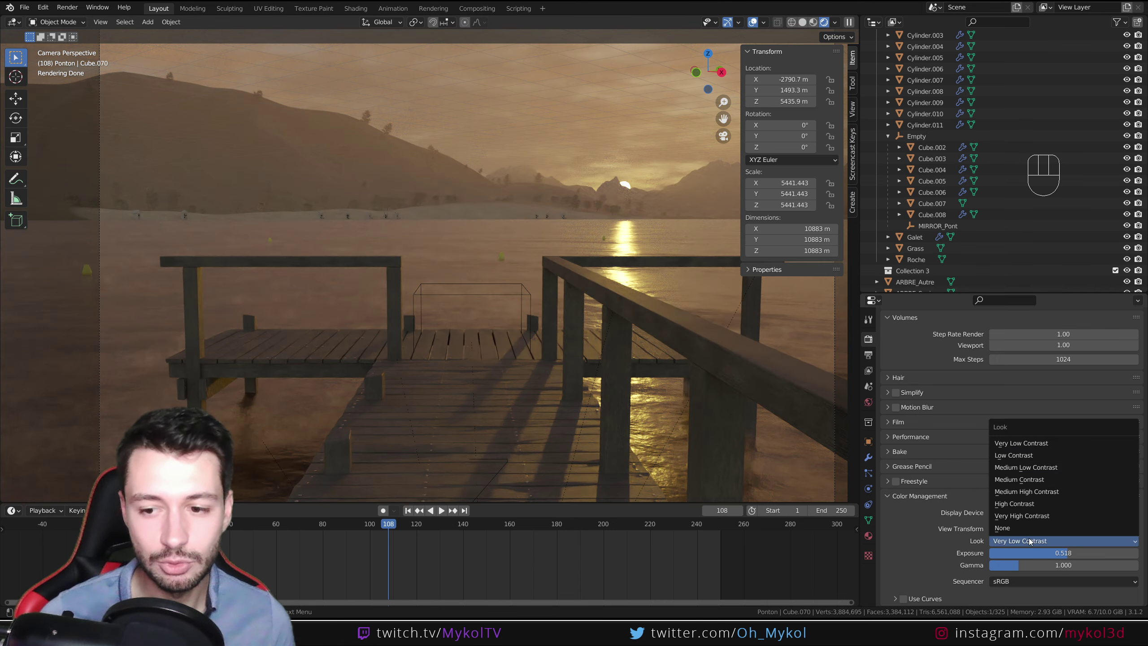
pyautogui.click(1032, 508)
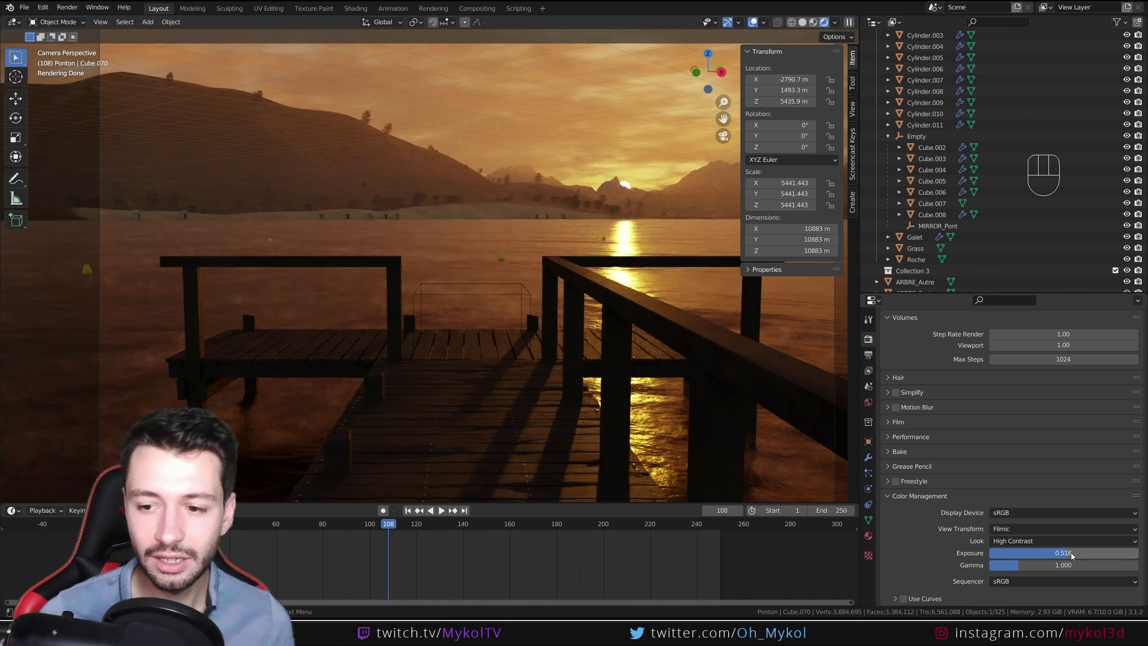
# Compare the render with Exposure set to 0 and restore the copied Exposure of 0.517799.
pyautogui.click(1085, 552)
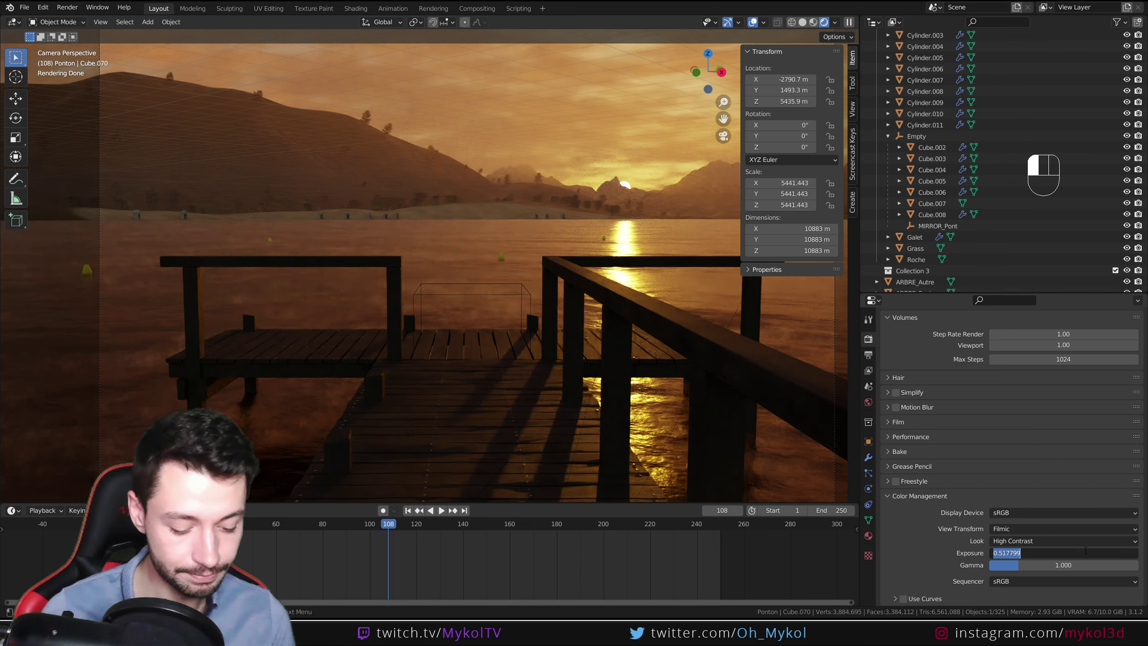
pyautogui.hotkey('ctrl', 'c')
pyautogui.write('0')
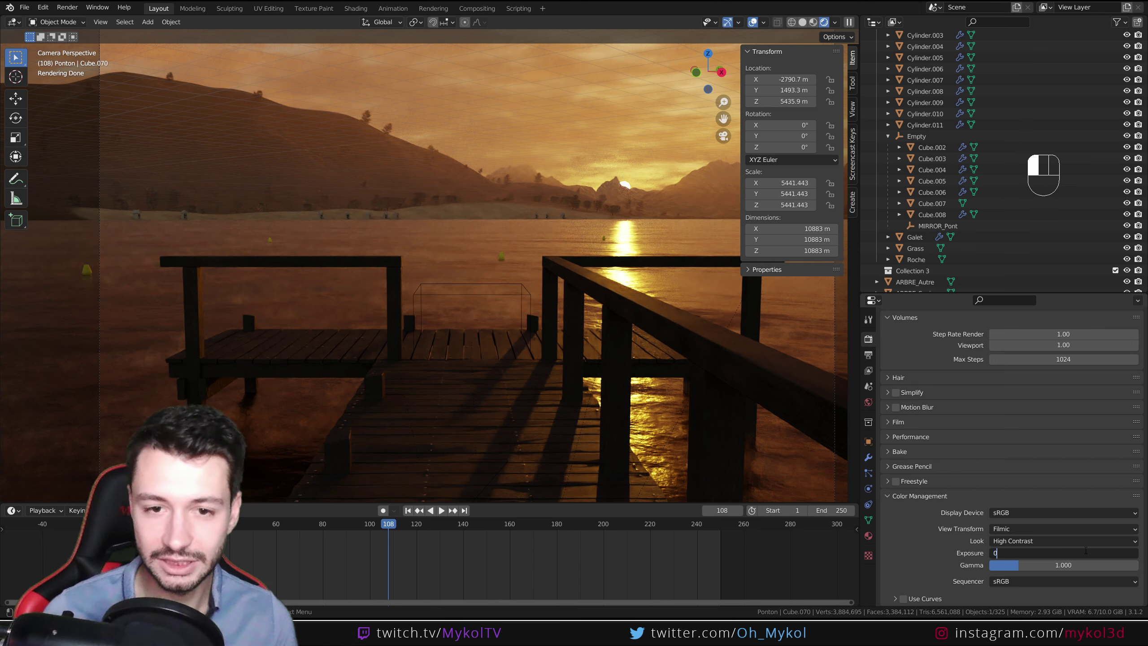
pyautogui.press('Return')
pyautogui.hotkey('ctrl', 'v')
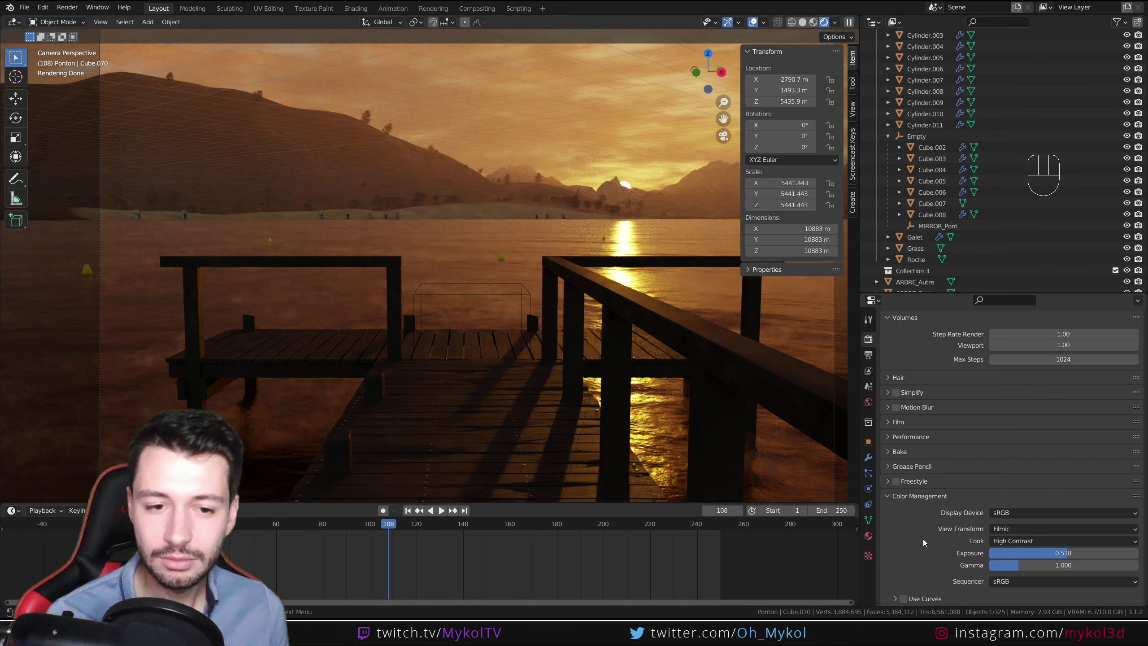
# Turn viewport denoising off to compare the noise in the render and turn it back on.
pyautogui.scroll(15, 948, 496)
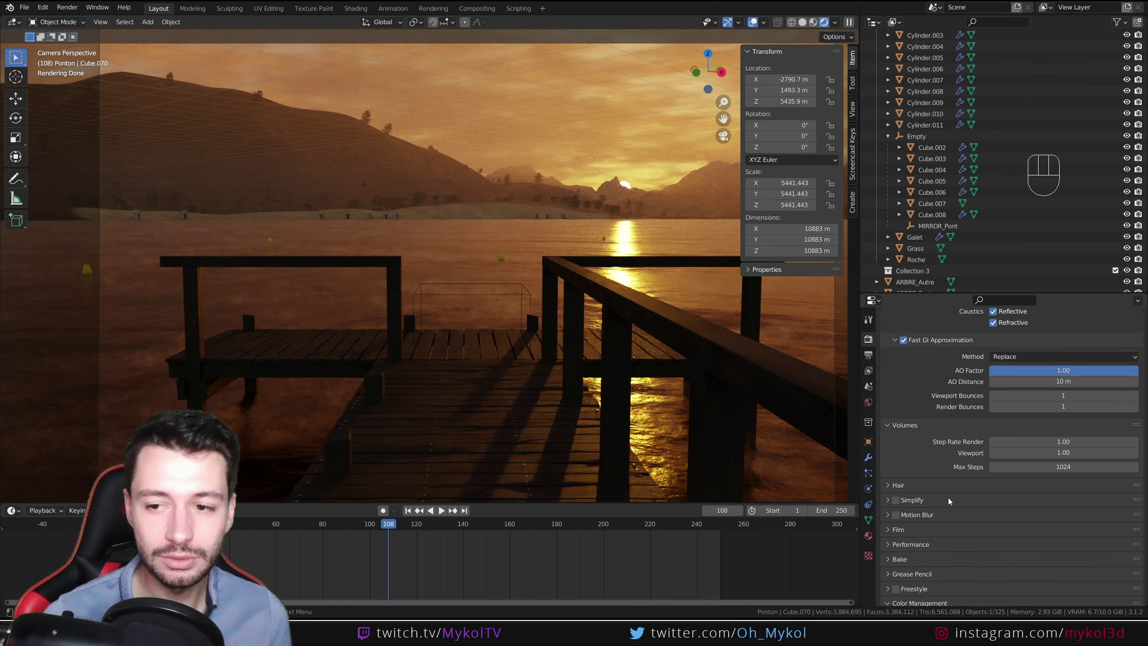
pyautogui.scroll(6, 888, 497)
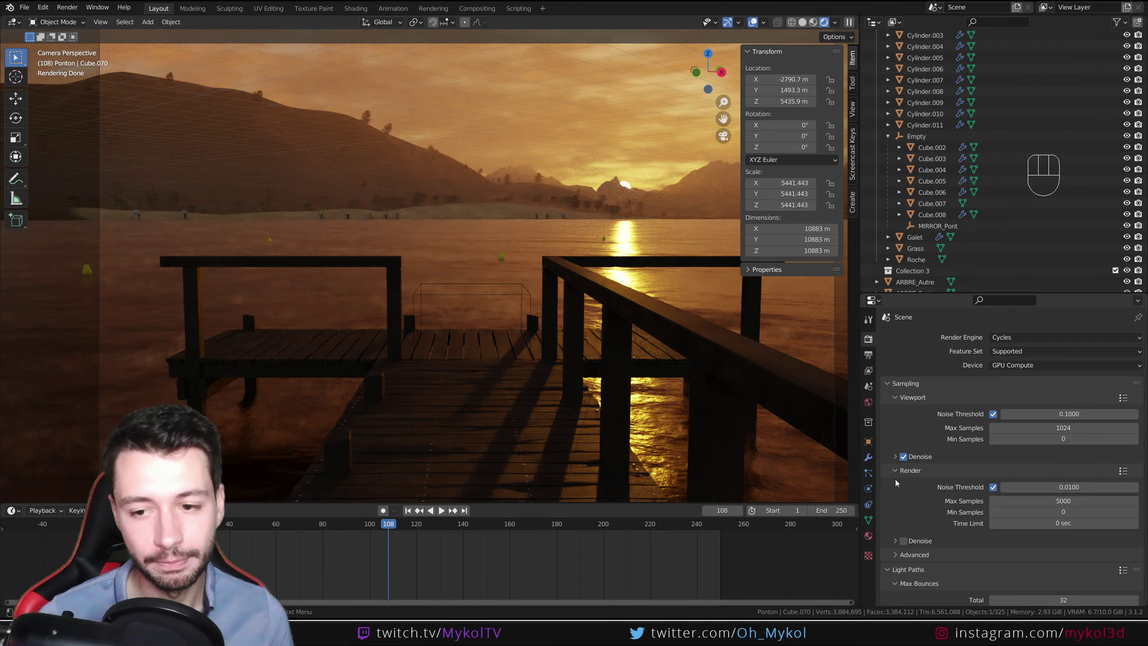
pyautogui.click(905, 456)
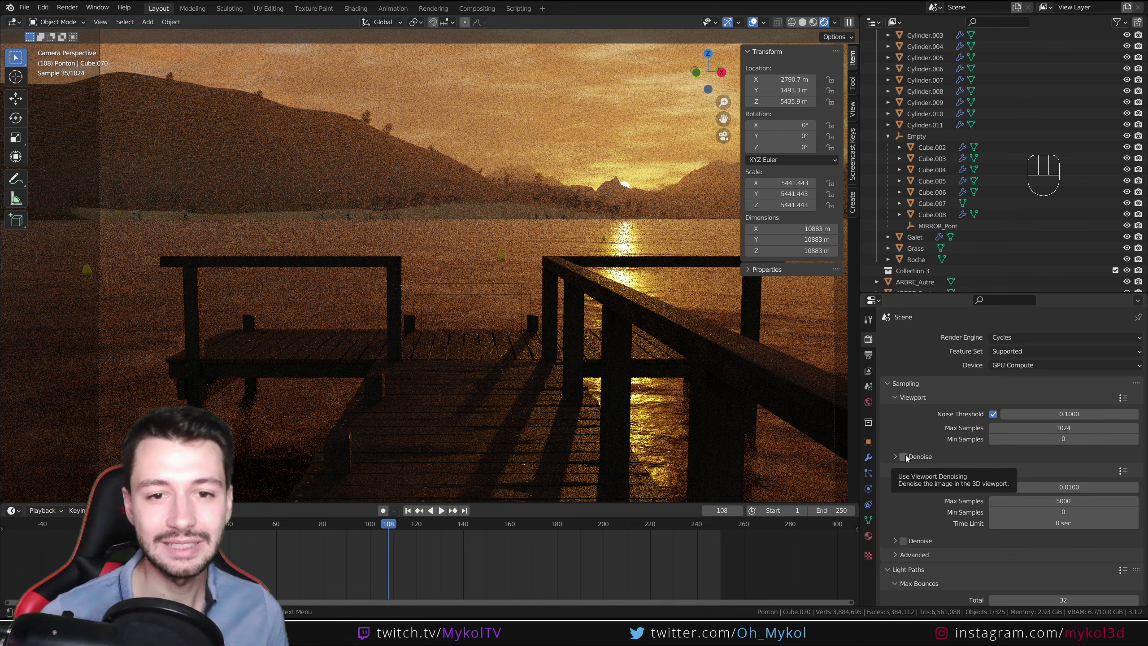
pyautogui.click(905, 456)
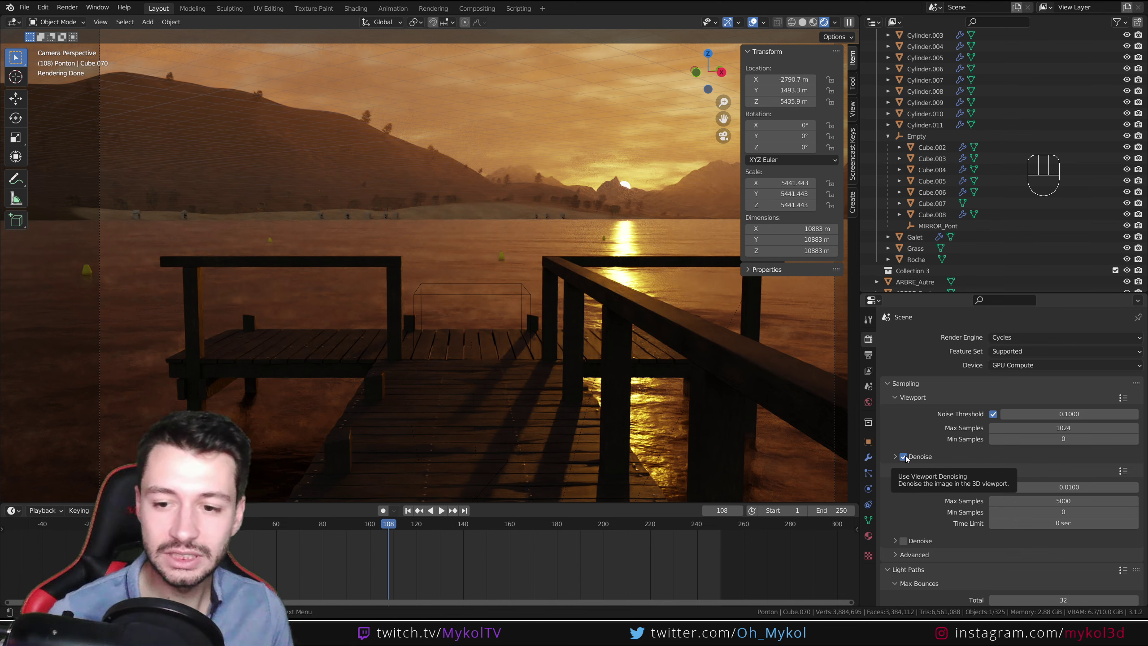
pyautogui.scroll(-6, 892, 506)
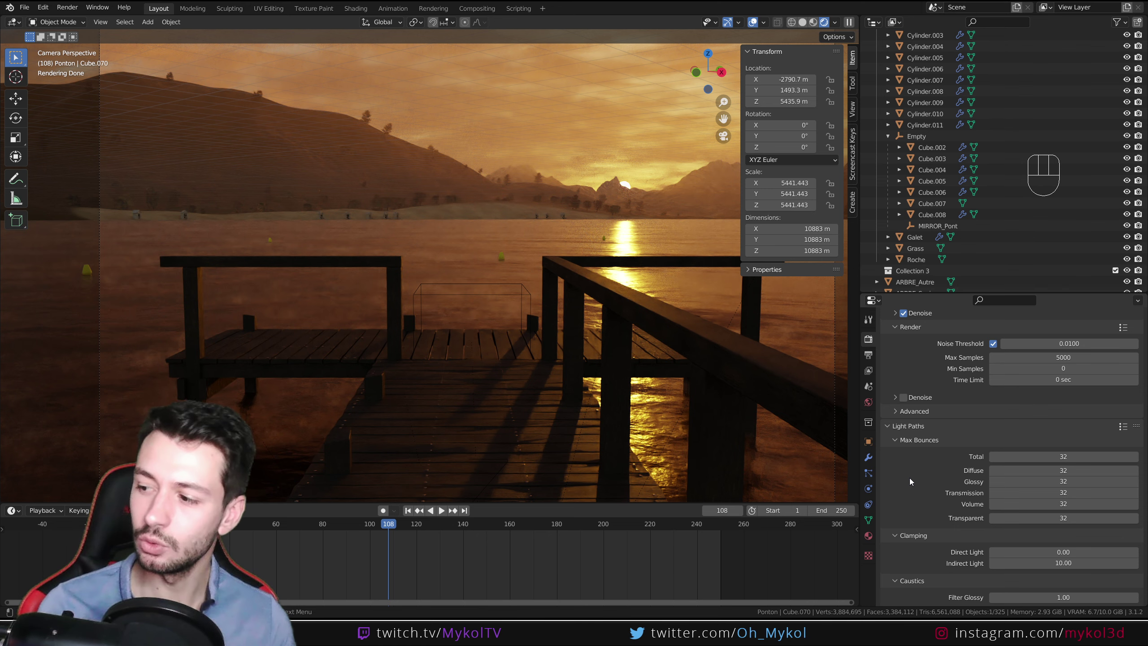
# Inspect the lake and mountains outside the camera view and switch the viewport to Solid shading.
pyautogui.moveTo(481, 285); pyautogui.dragTo(471, 289, button='middle')
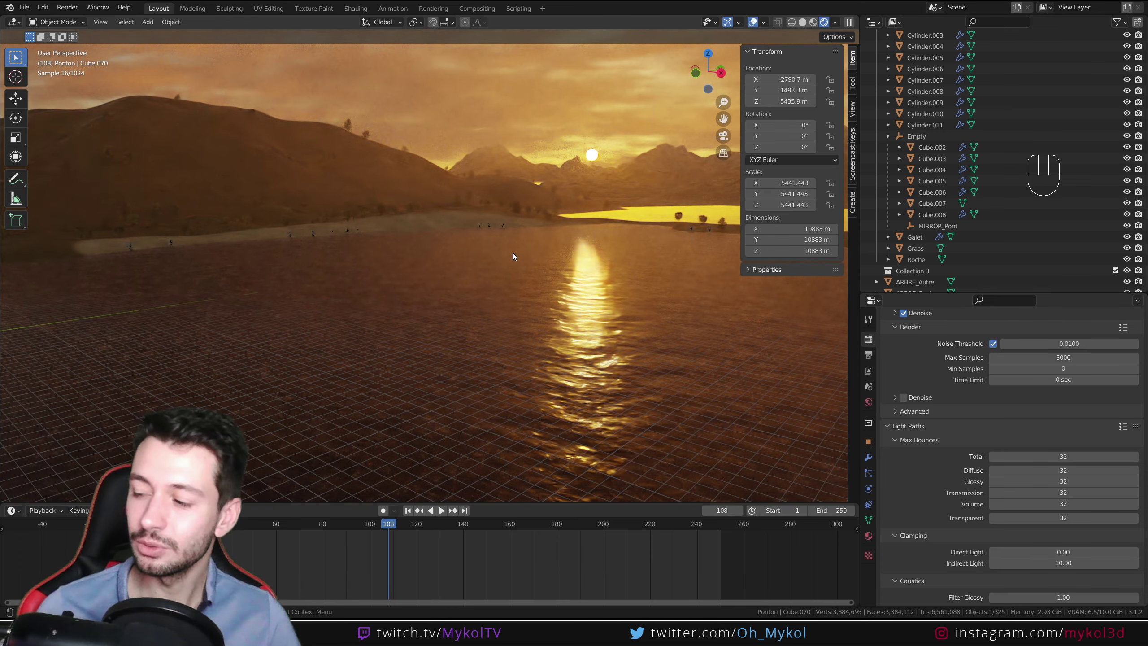
pyautogui.keyDown('shift'); pyautogui.moveTo(540, 275); pyautogui.dragTo(434, 323, button='middle'); pyautogui.keyUp('shift')
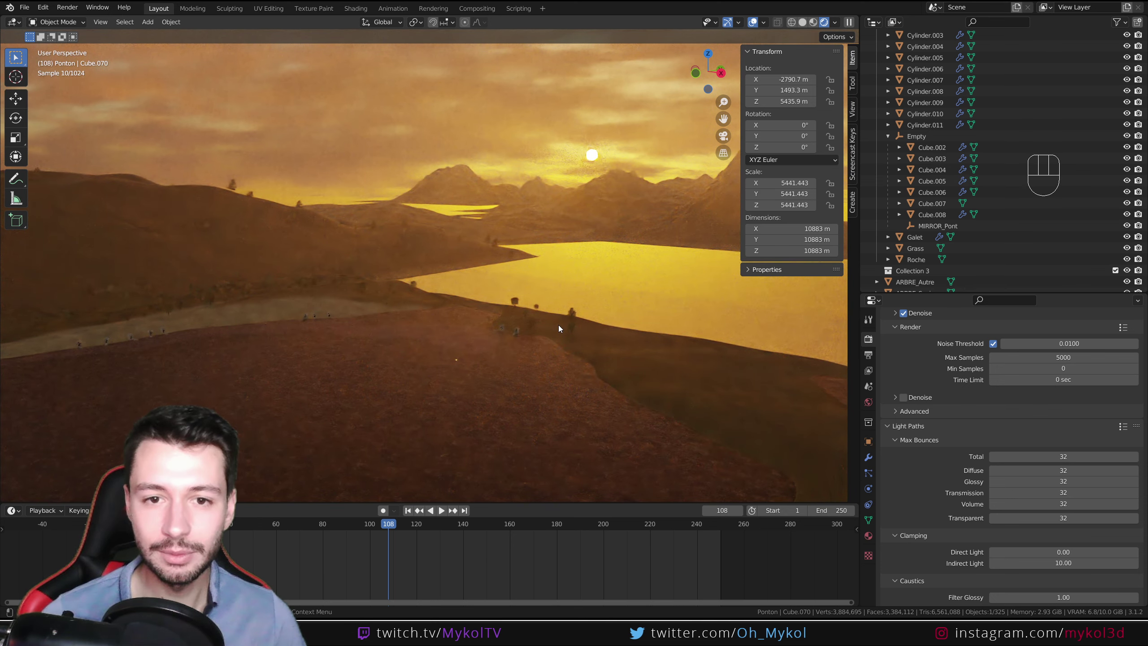
pyautogui.keyDown('alt'); pyautogui.middleClick(434, 346); pyautogui.keyUp('alt')
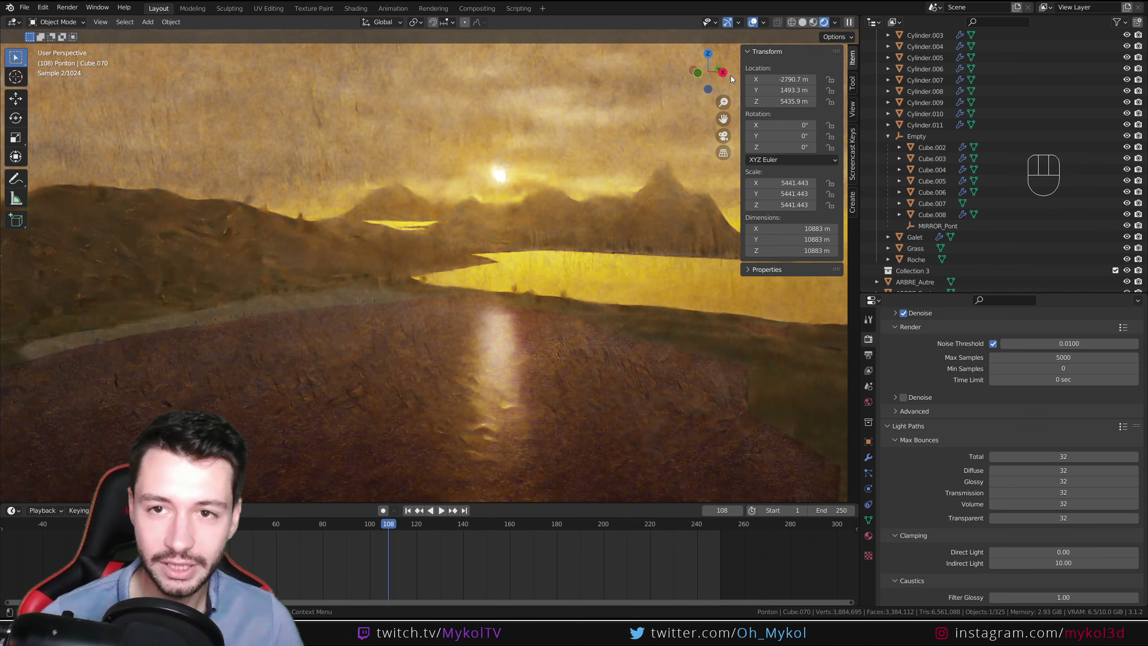
pyautogui.click(802, 22)
pyautogui.moveTo(463, 287); pyautogui.dragTo(466, 327, button='middle')
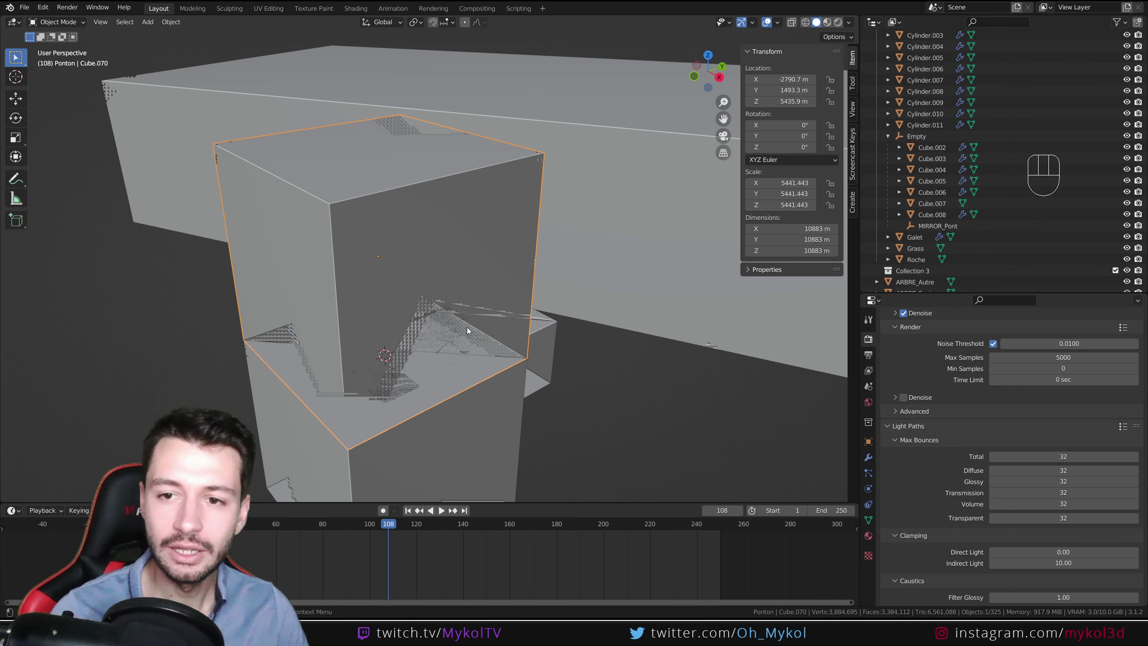
# Reset the viewport's Clip End to 1000 m and check how the distant landscape is cut off.
pyautogui.click(851, 110)
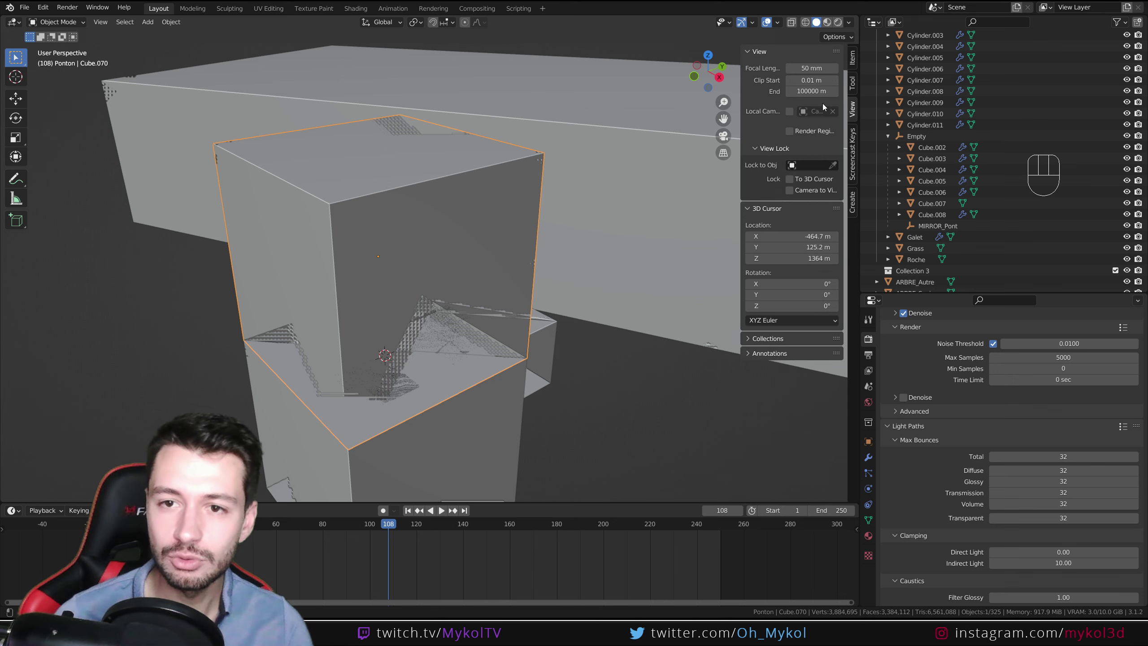
pyautogui.click(812, 91)
pyautogui.press('BackSpace')
pyautogui.press('BackSpace')
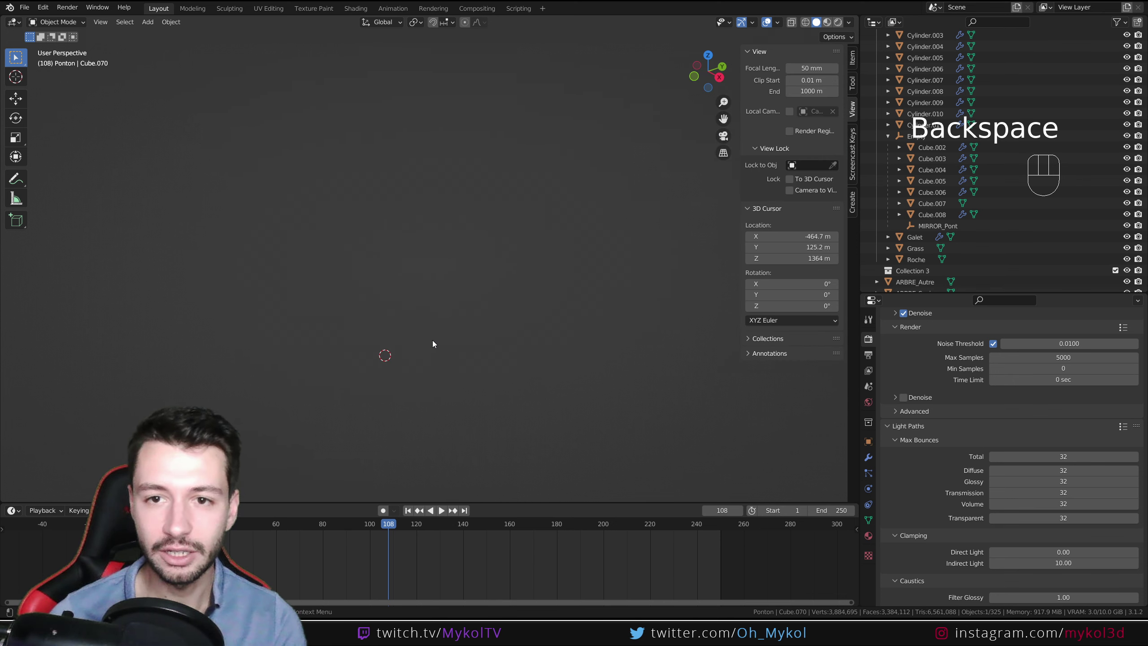
pyautogui.press('KP_0')
pyautogui.moveTo(459, 316); pyautogui.dragTo(468, 278, button='middle')
pyautogui.scroll(8, 475, 285)
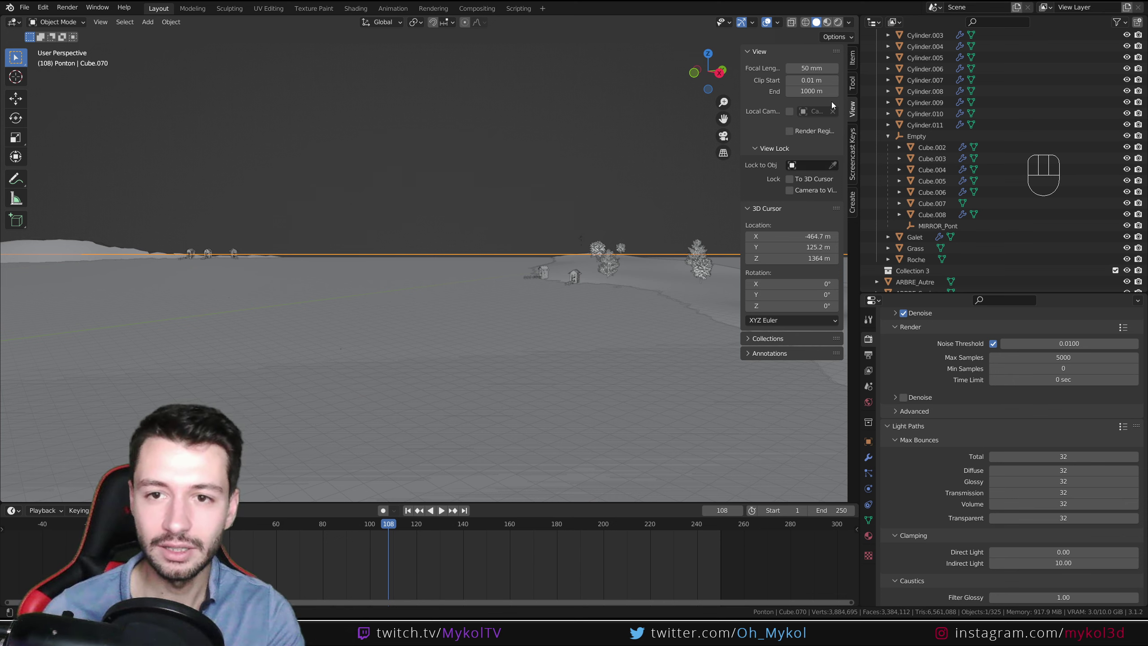
# Set the viewport's Clip End to 100000 m and return to the camera view.
pyautogui.click(811, 90)
pyautogui.click(800, 91)
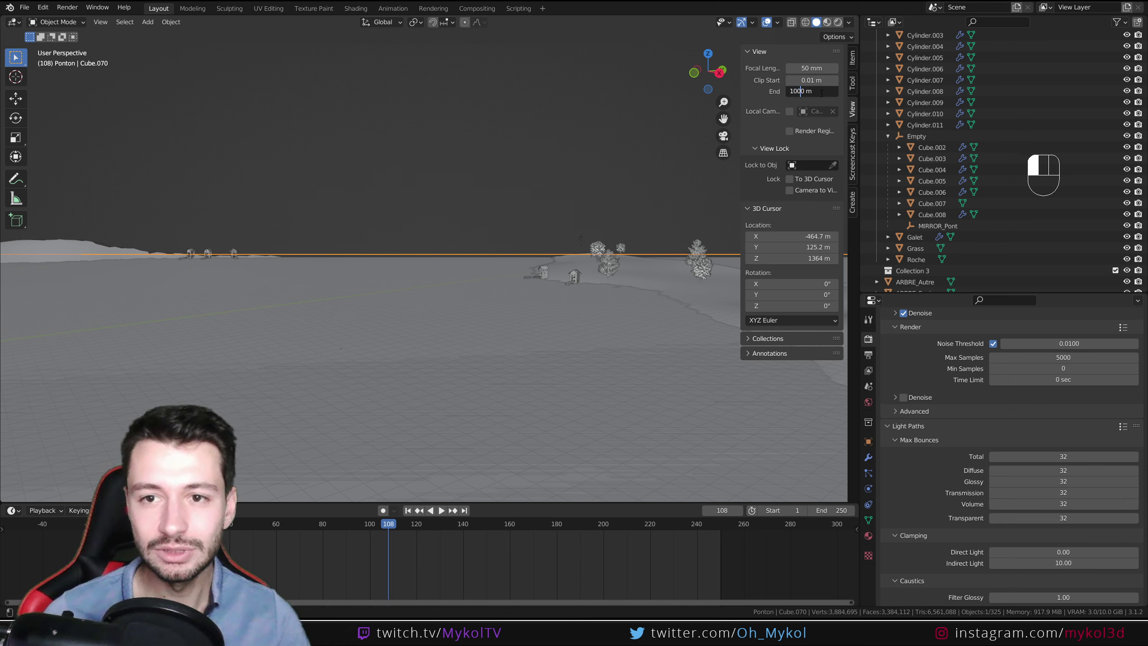
pyautogui.write('00')
pyautogui.press('Return')
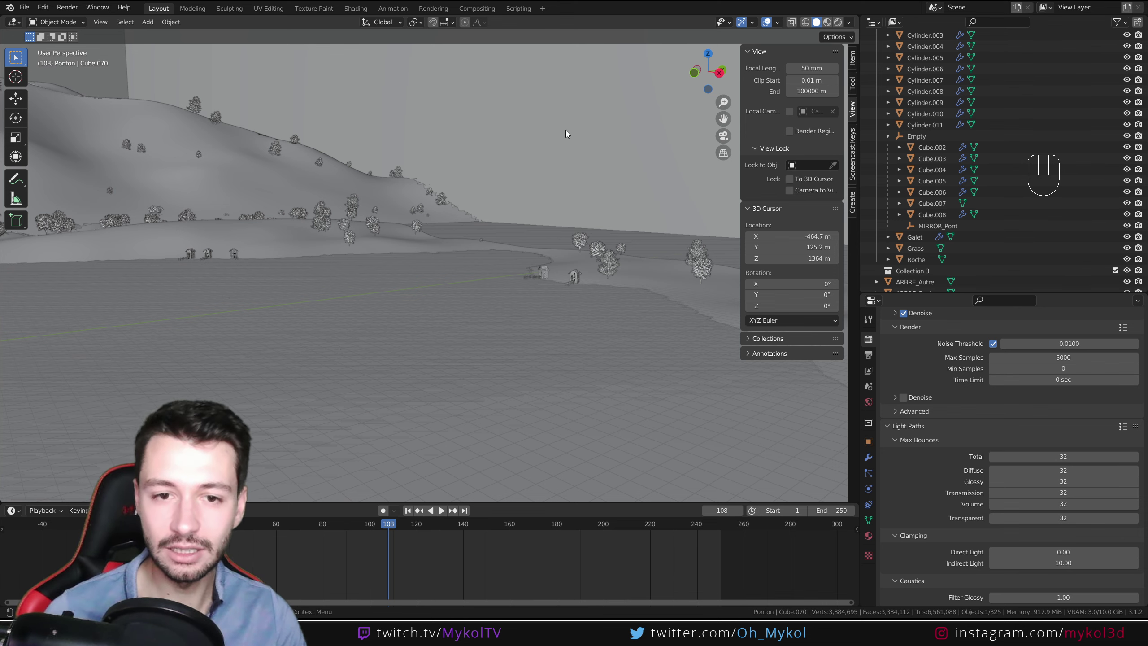
pyautogui.press('KP_0')
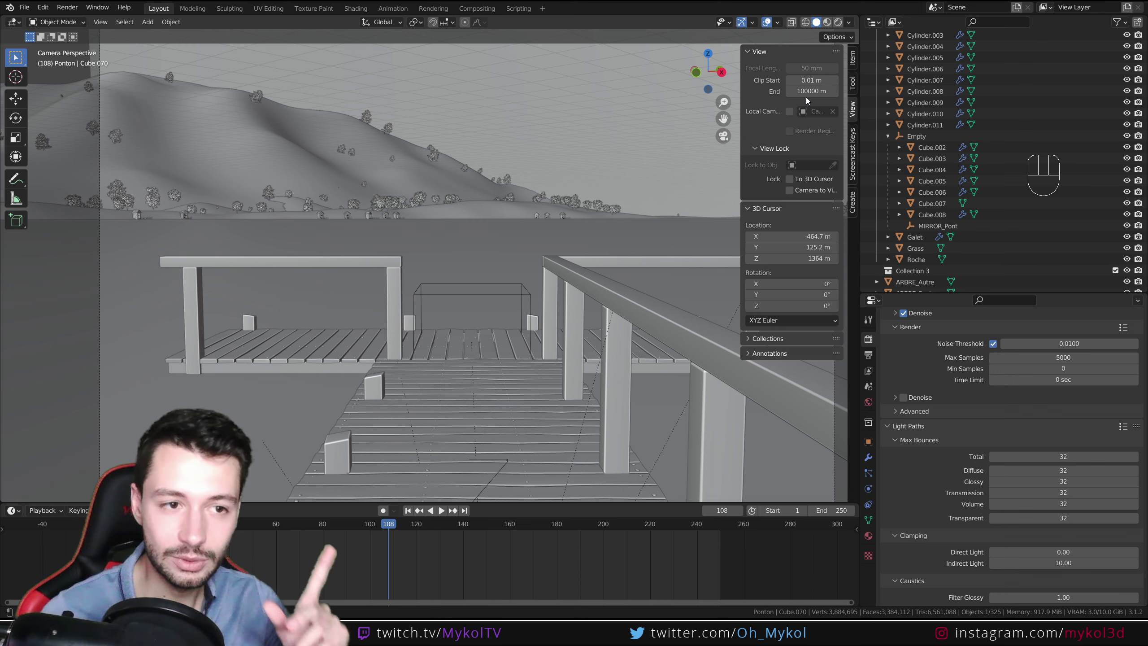
# Select the camera by its frame and examine its lens and clipping settings.
pyautogui.click(98, 159)
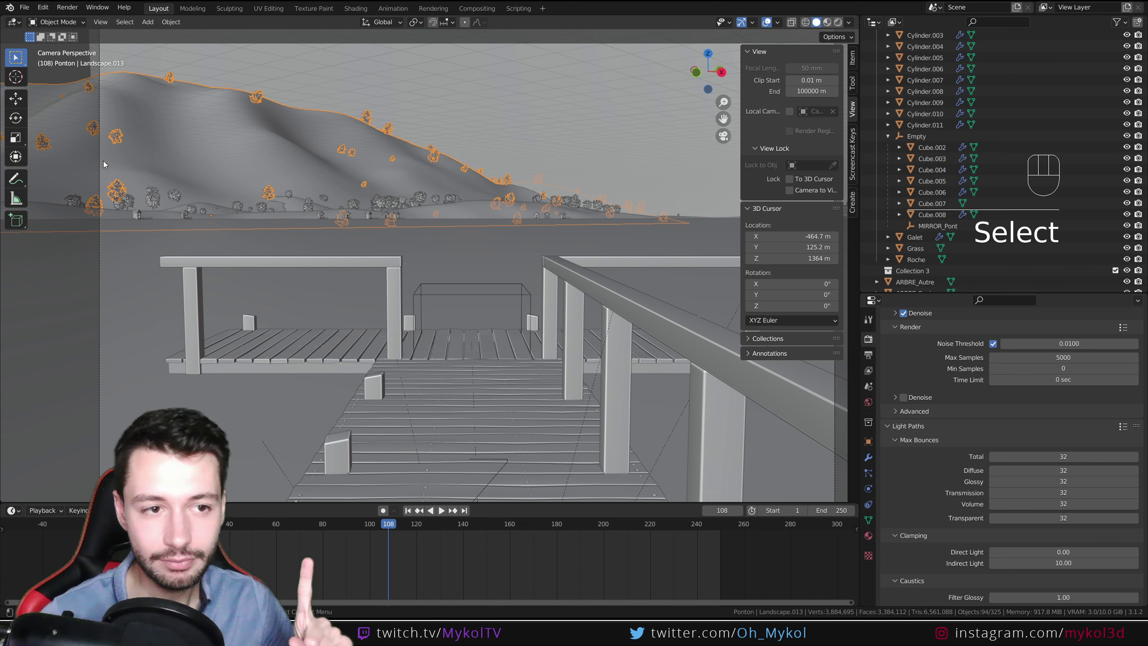
pyautogui.click(102, 161)
pyautogui.click(101, 161)
pyautogui.click(100, 261)
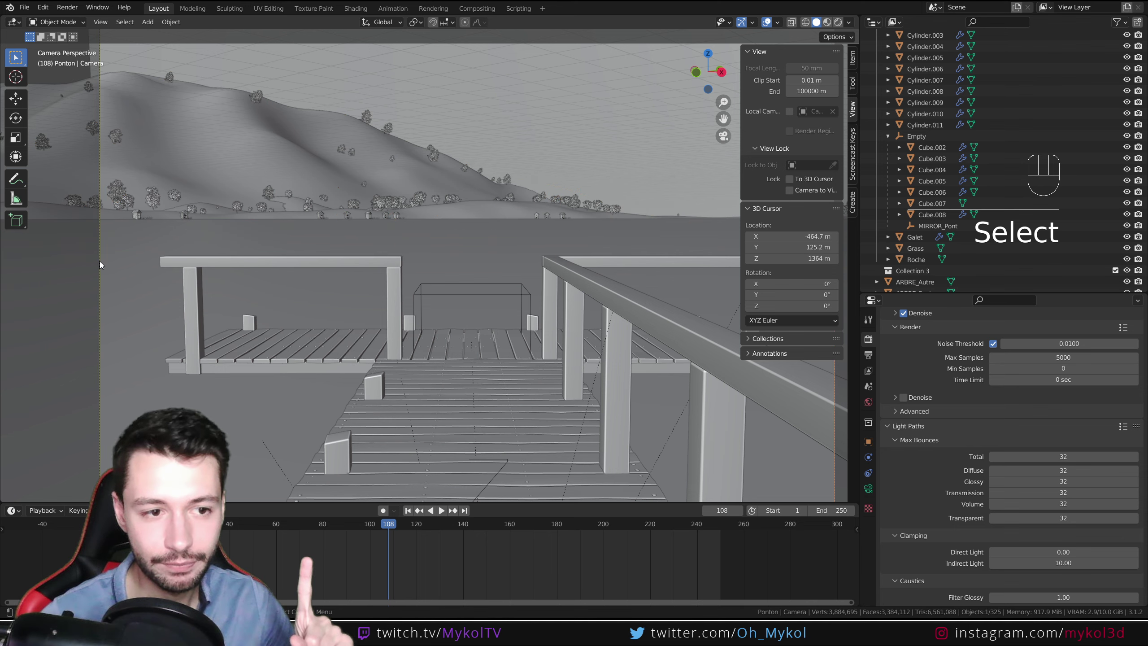
pyautogui.click(868, 489)
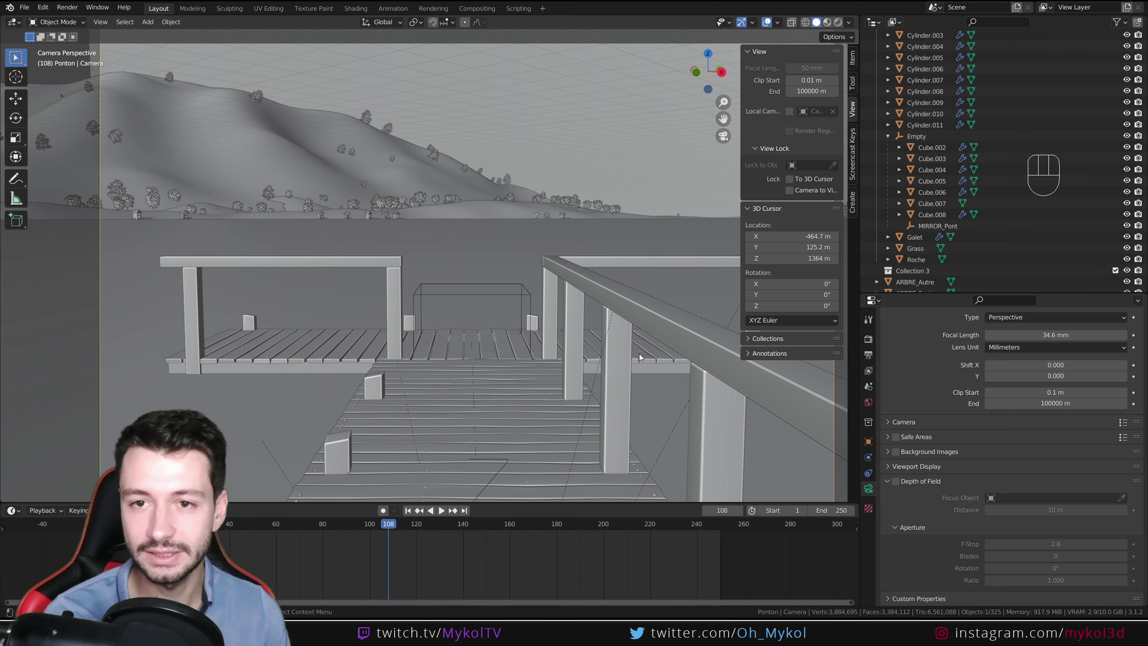
pyautogui.scroll(-4, 469, 363)
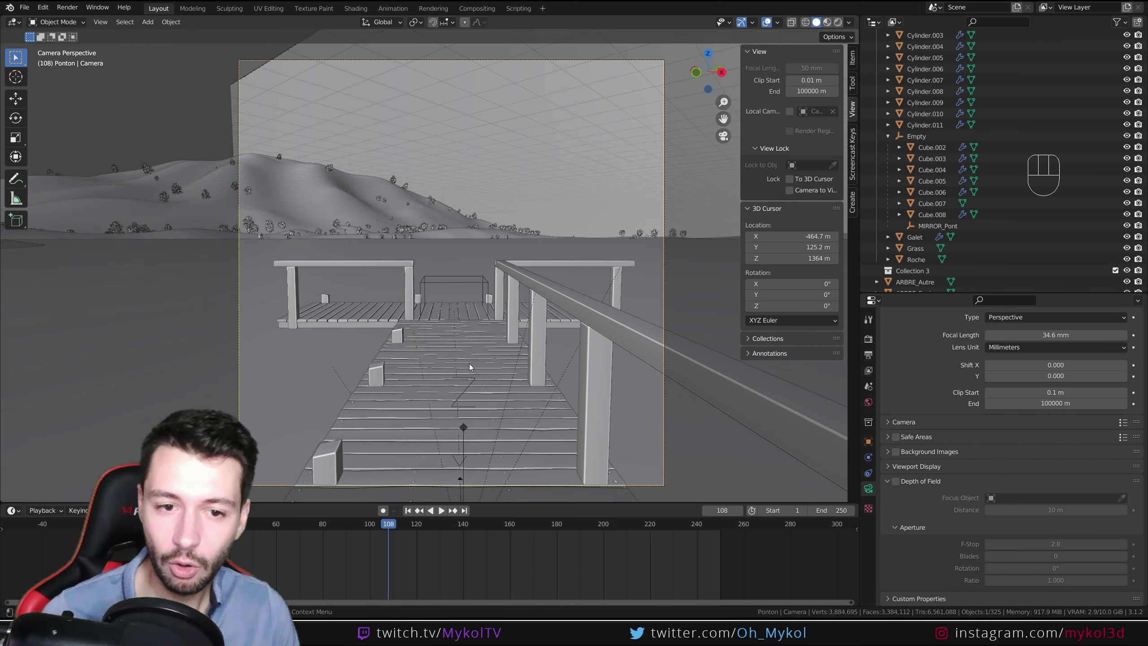
pyautogui.keyDown('shift'); pyautogui.moveTo(469, 363); pyautogui.dragTo(438, 368, button='middle'); pyautogui.keyUp('shift')
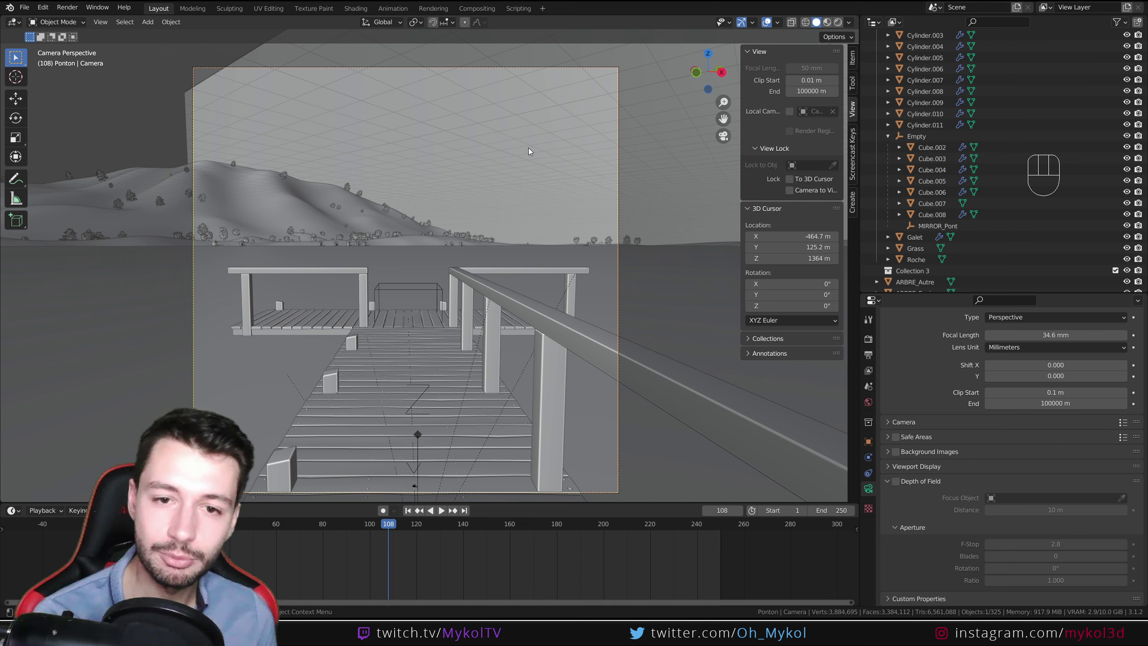
# Try a larger viewport Clip Start and set it to 0.1 m.
pyautogui.moveTo(811, 80); pyautogui.dragTo(844, 80)
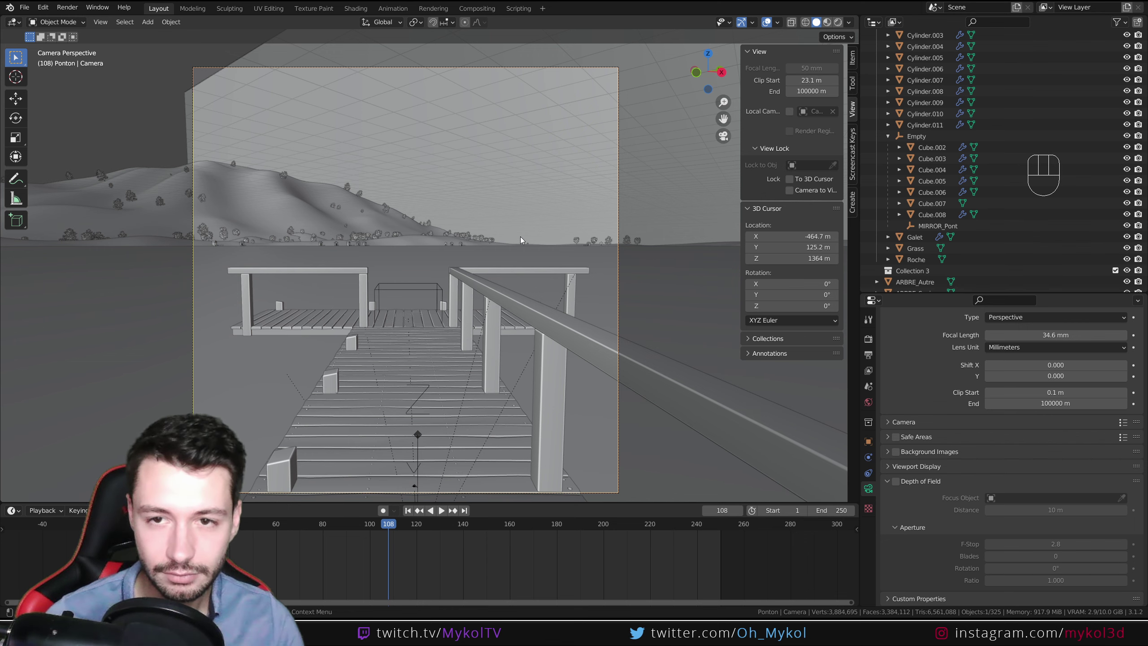
pyautogui.hotkey('ctrl', 'z')
pyautogui.click(807, 78)
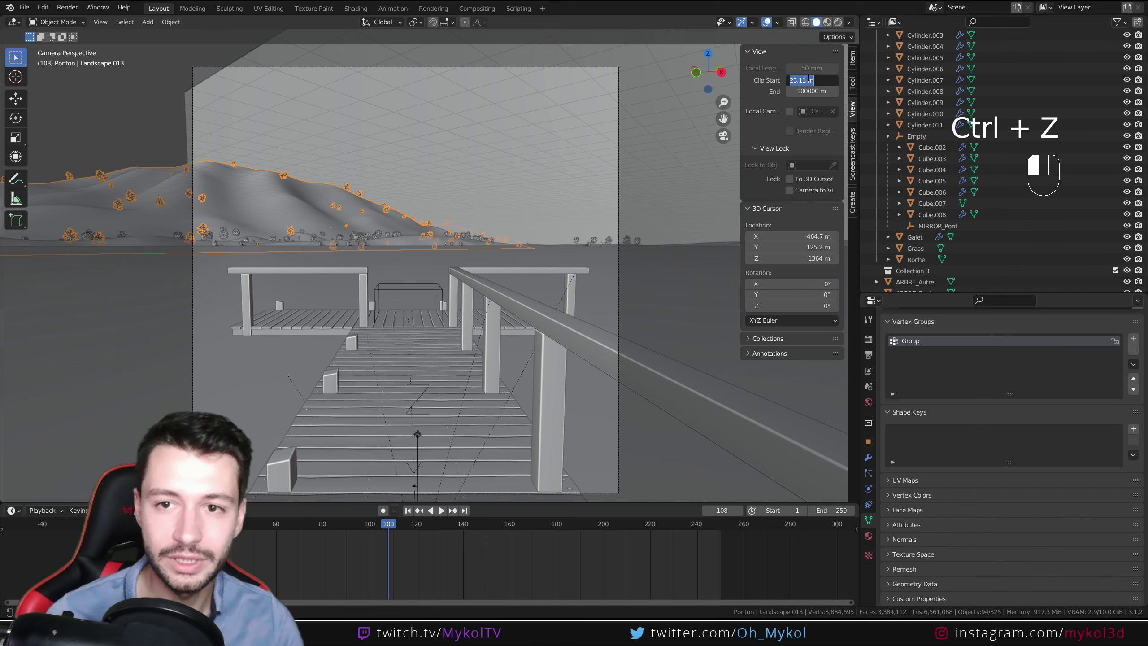
pyautogui.write('0.1')
pyautogui.press('Return')
# Raise the viewport's Clip Start to 440 m in front of the hillside trees and try to undo the change.
pyautogui.moveTo(520, 285); pyautogui.dragTo(494, 282, button='middle')
pyautogui.scroll(-4, 518, 287)
pyautogui.press('KP_0')
pyautogui.moveTo(495, 282)
pyautogui.mouseDown(button='middle')
pyautogui.moveTo(585, 344)
pyautogui.moveTo(563, 344)
pyautogui.moveTo(566, 319)
pyautogui.moveTo(475, 273)
pyautogui.mouseUp(button='middle')
pyautogui.scroll(3, 495, 284)
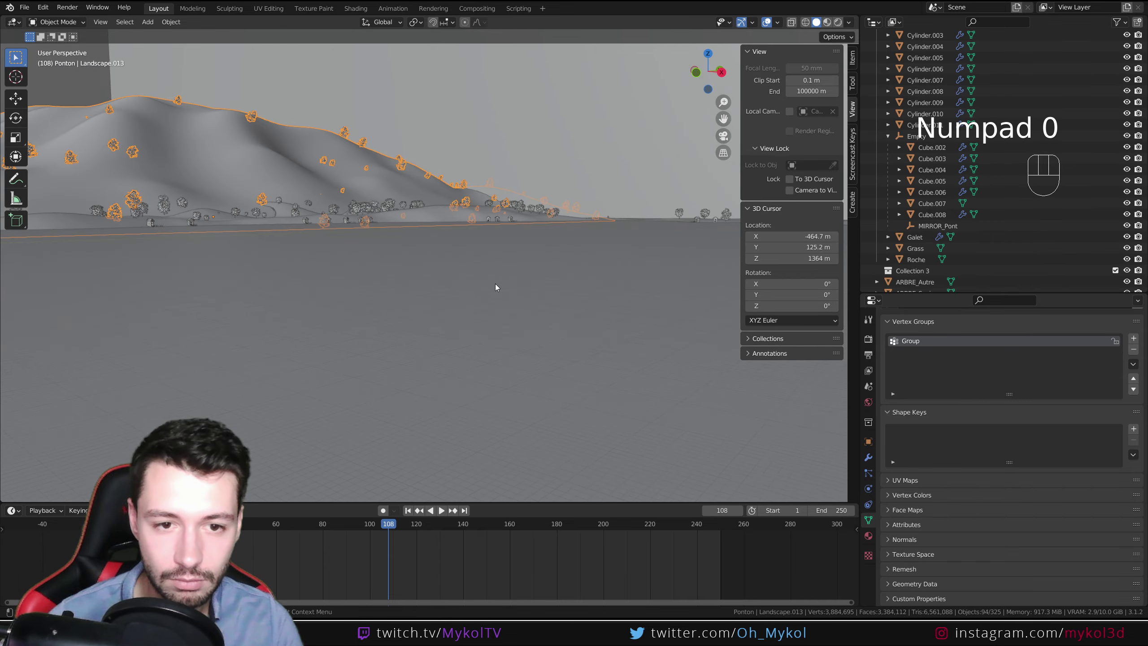
pyautogui.scroll(6, 564, 344)
pyautogui.scroll(-4, 567, 339)
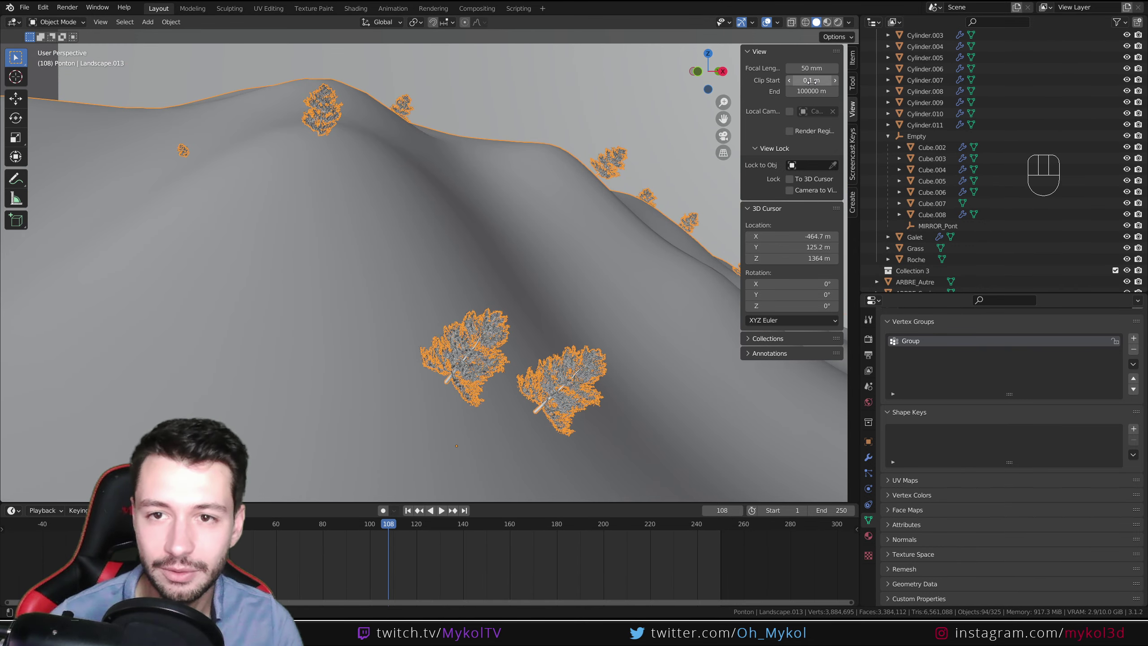
pyautogui.moveTo(811, 80); pyautogui.dragTo(853, 80)
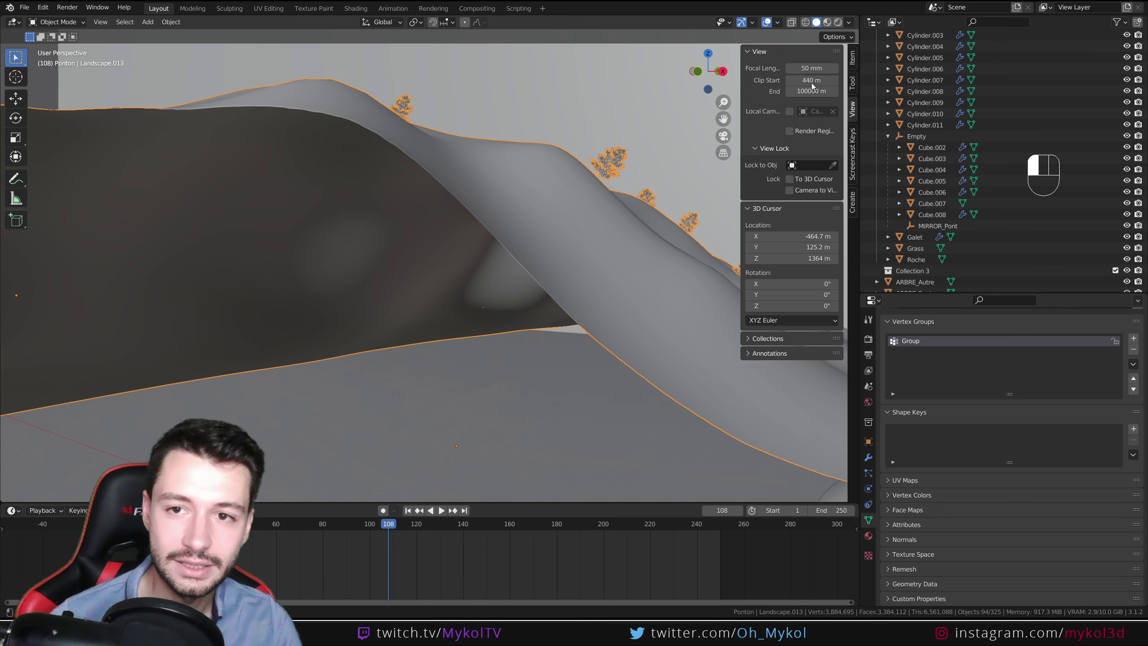
pyautogui.hotkey('ctrl', 'z')
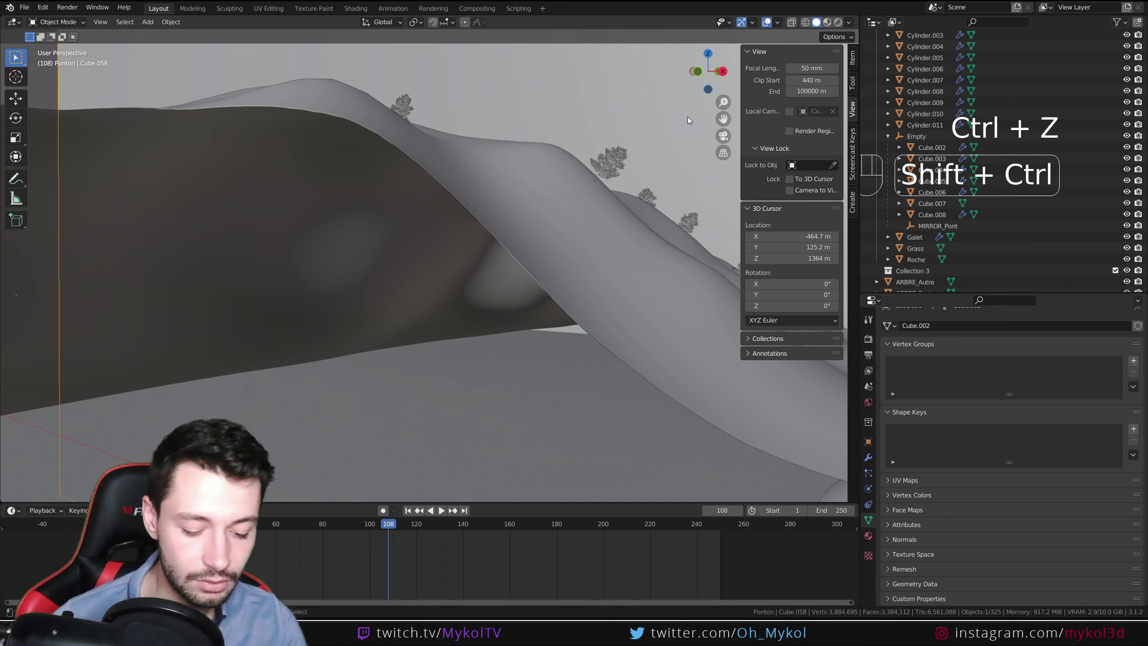
# Set the viewport's Clip Start to 0.1 m and return to the camera view.
pyautogui.hotkey('ctrl', 'shift', 'z')
pyautogui.click(819, 82)
pyautogui.write('0.1')
pyautogui.press('Return')
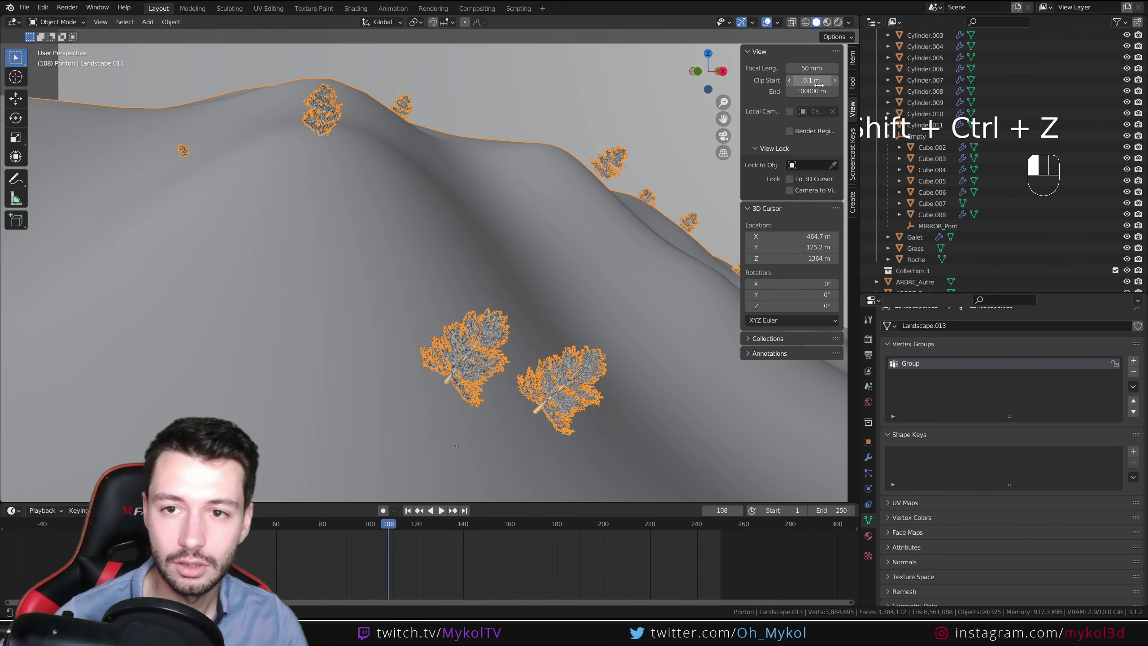
pyautogui.press('KP_0')
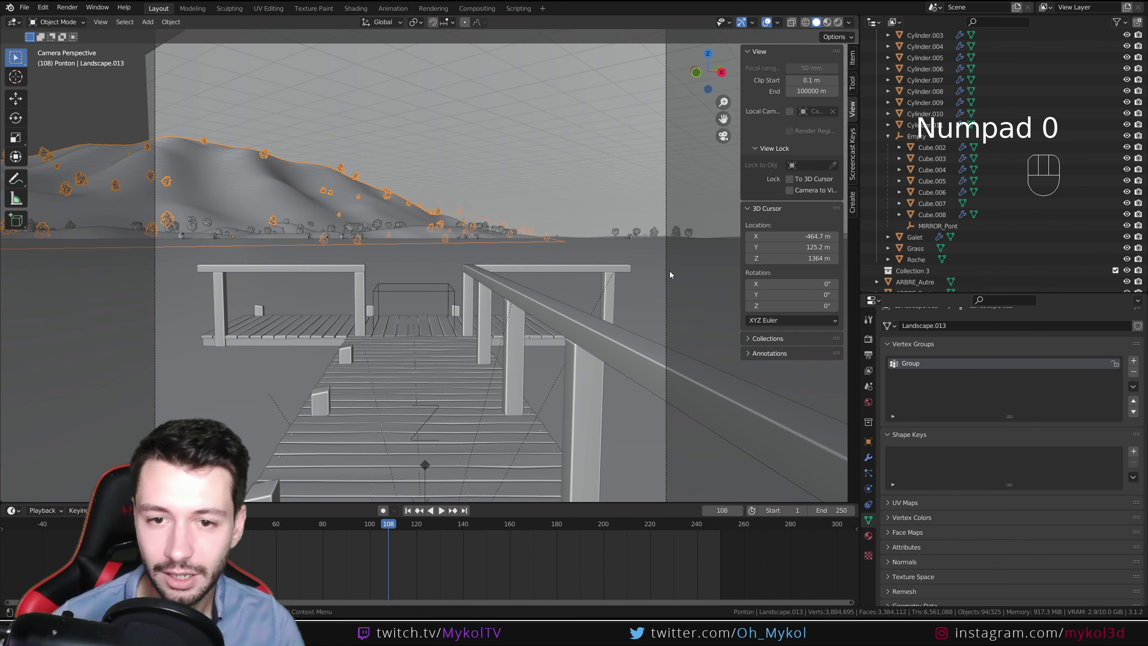
# Try a Clip Start of 5.8 m on the scene camera and undo the change.
pyautogui.click(668, 271)
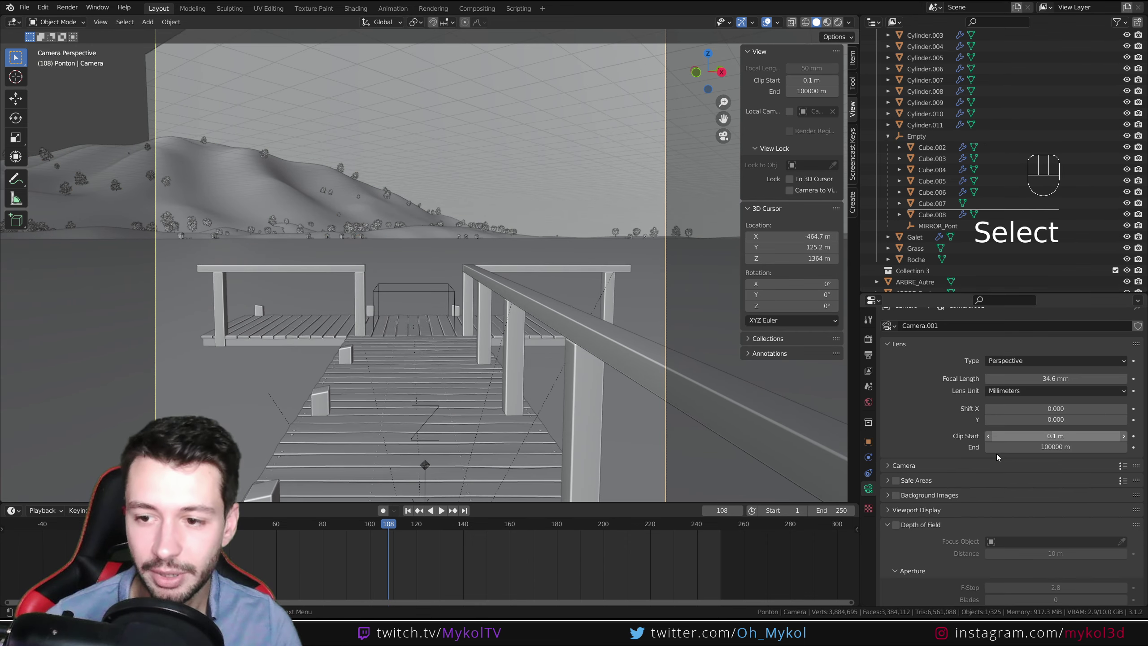
pyautogui.moveTo(1035, 436); pyautogui.dragTo(1082, 436)
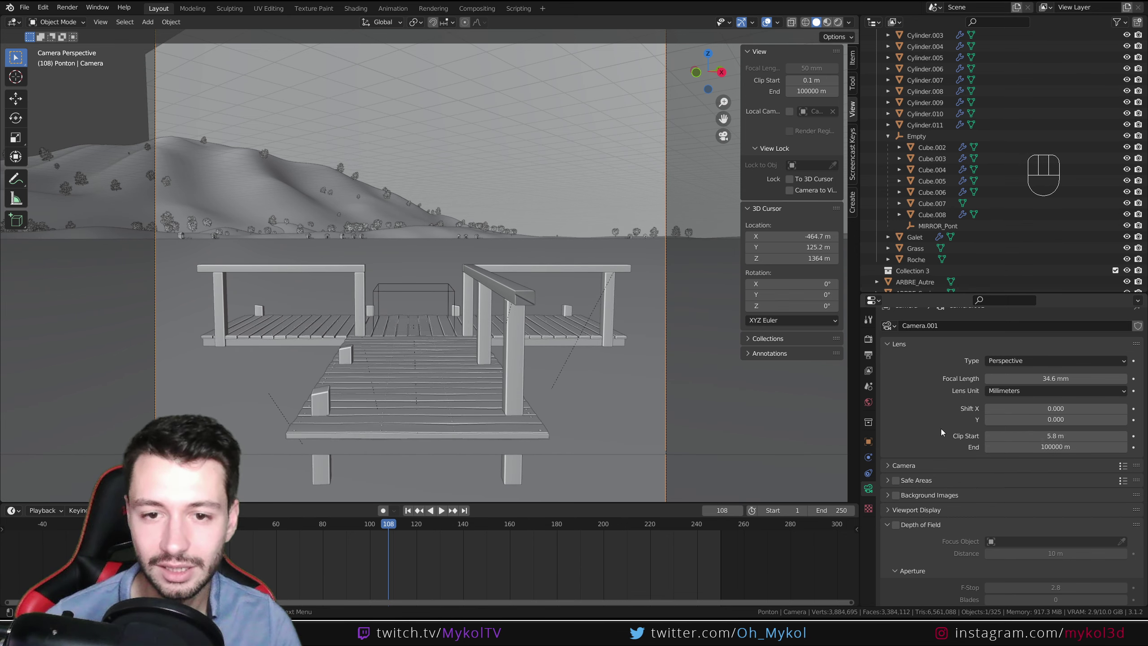
pyautogui.hotkey('ctrl', 'z')
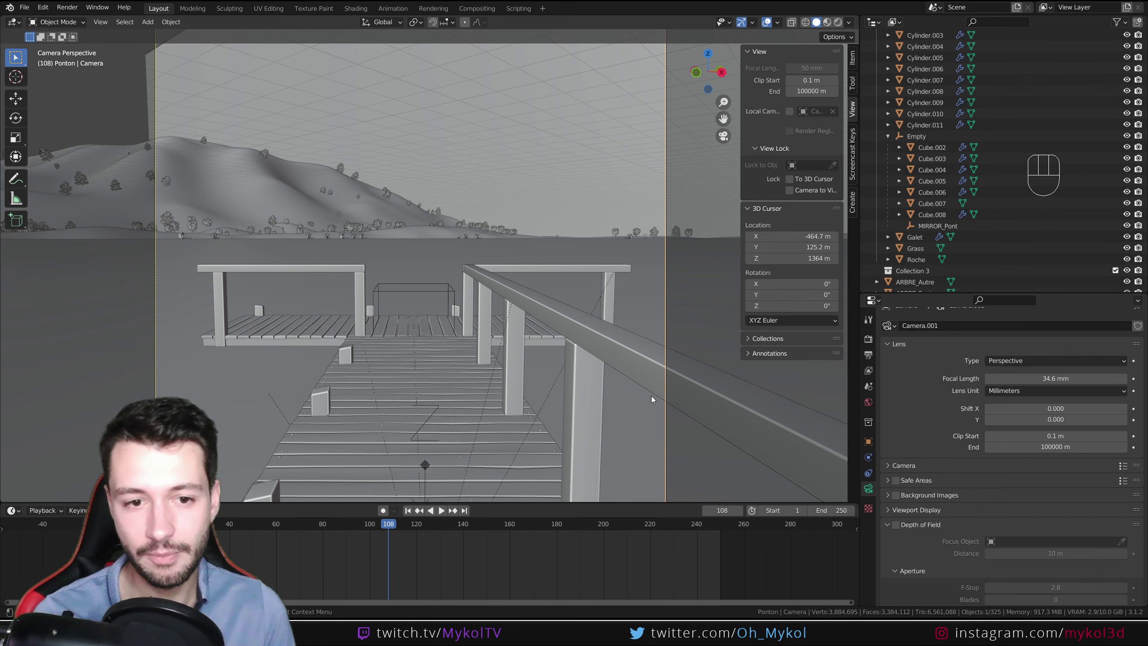
# Leave the camera view and hide the large cubes that enclose the landscape.
pyautogui.scroll(-3, 411, 327)
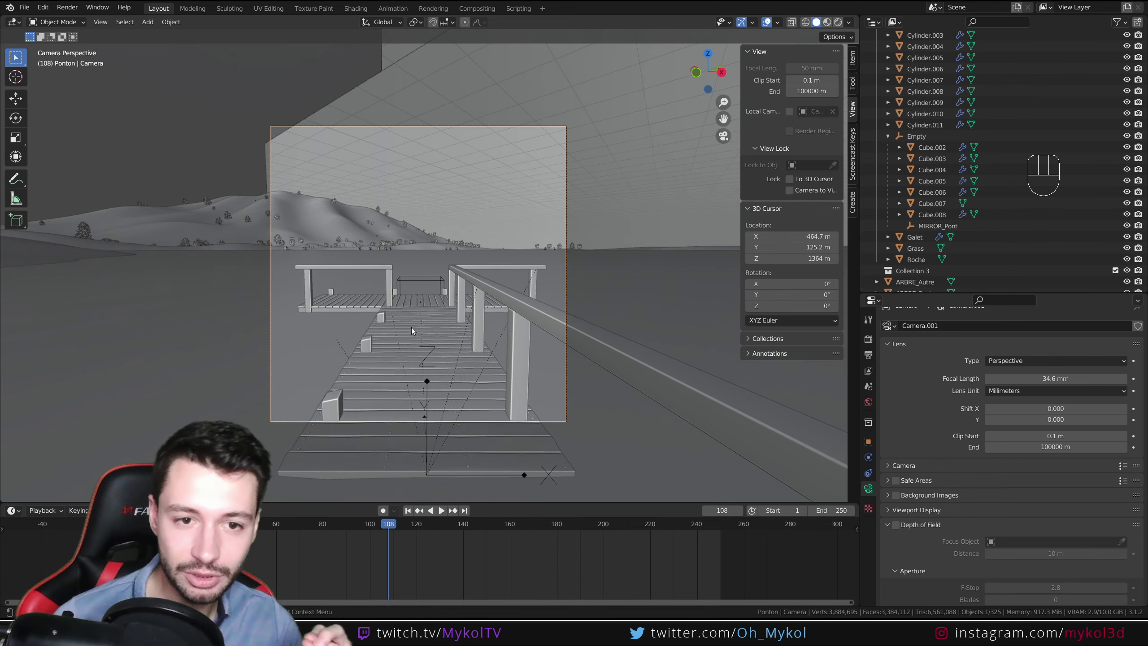
pyautogui.moveTo(412, 328); pyautogui.dragTo(440, 338, button='middle')
pyautogui.scroll(-8, 445, 324)
pyautogui.click(453, 244)
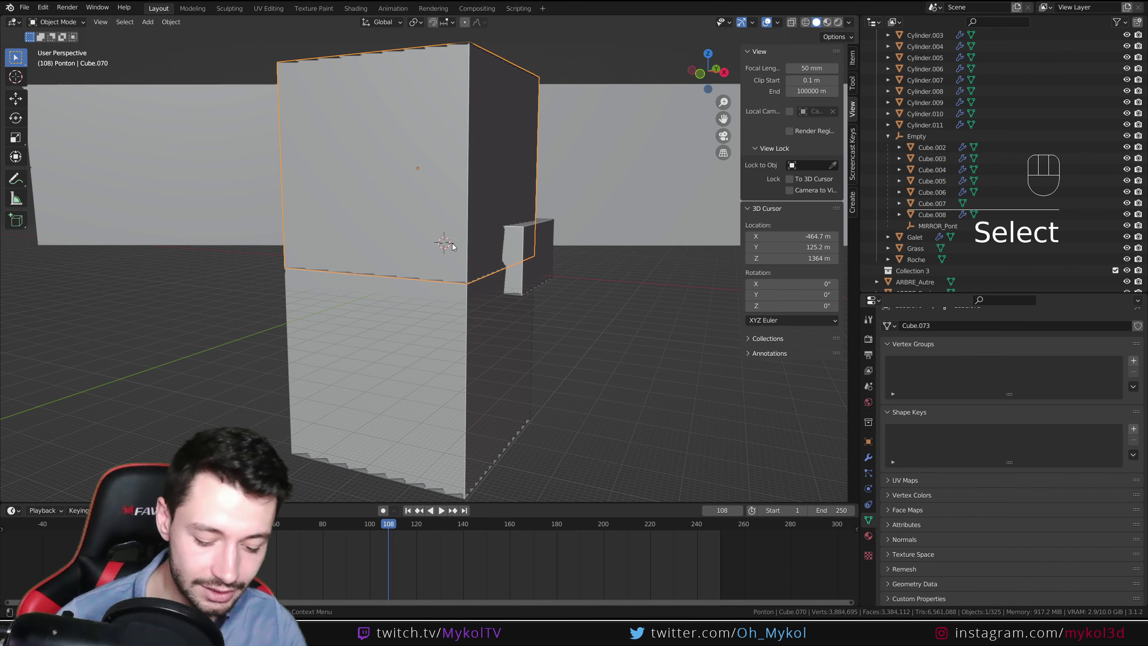
pyautogui.press('h')
pyautogui.press('h')
pyautogui.click(531, 239)
pyautogui.press('h')
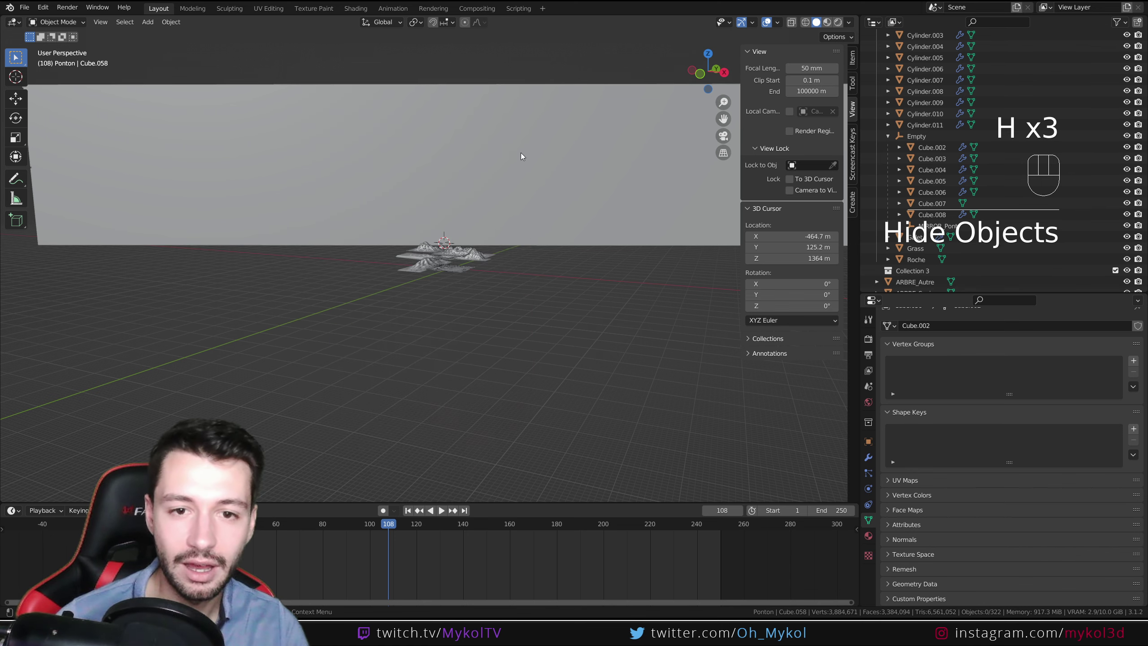
pyautogui.press('h')
# Examine the layout of the terrain pieces around the lake and select the steep mountain at their edge.
pyautogui.scroll(8, 468, 293)
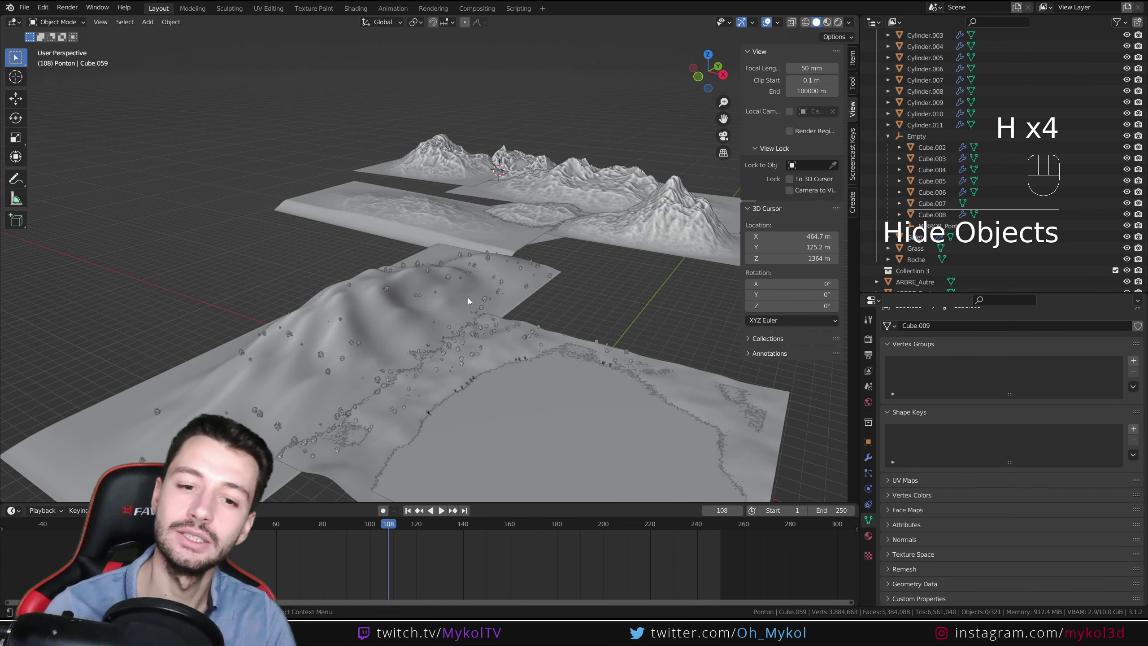
pyautogui.moveTo(469, 298); pyautogui.dragTo(522, 300, button='middle')
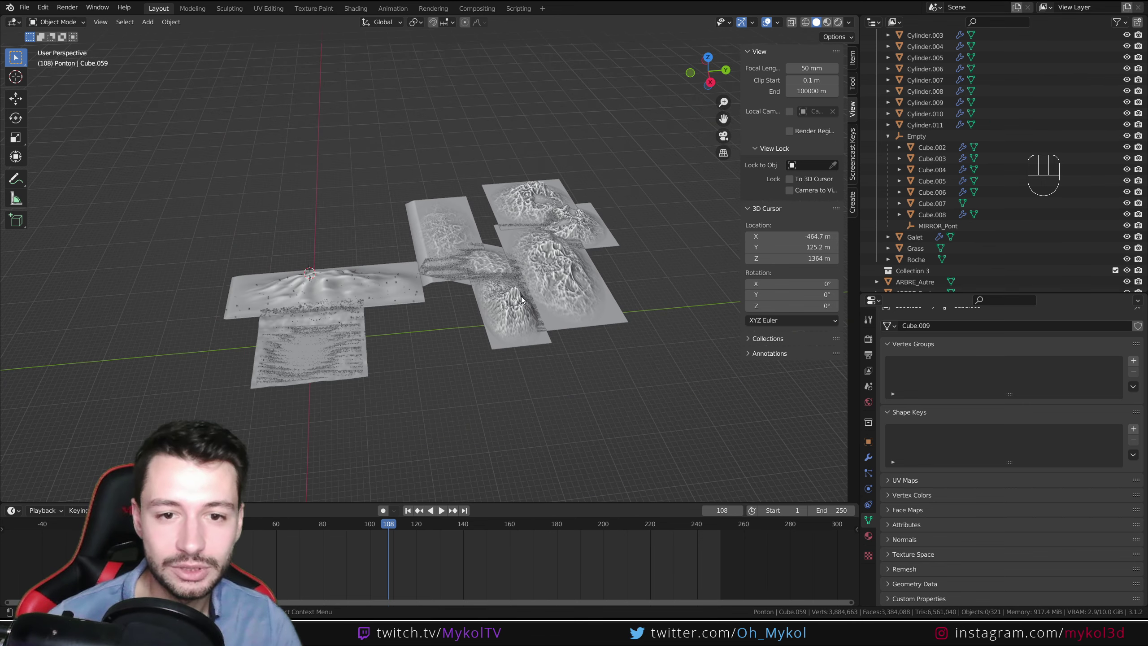
pyautogui.scroll(3, 520, 297)
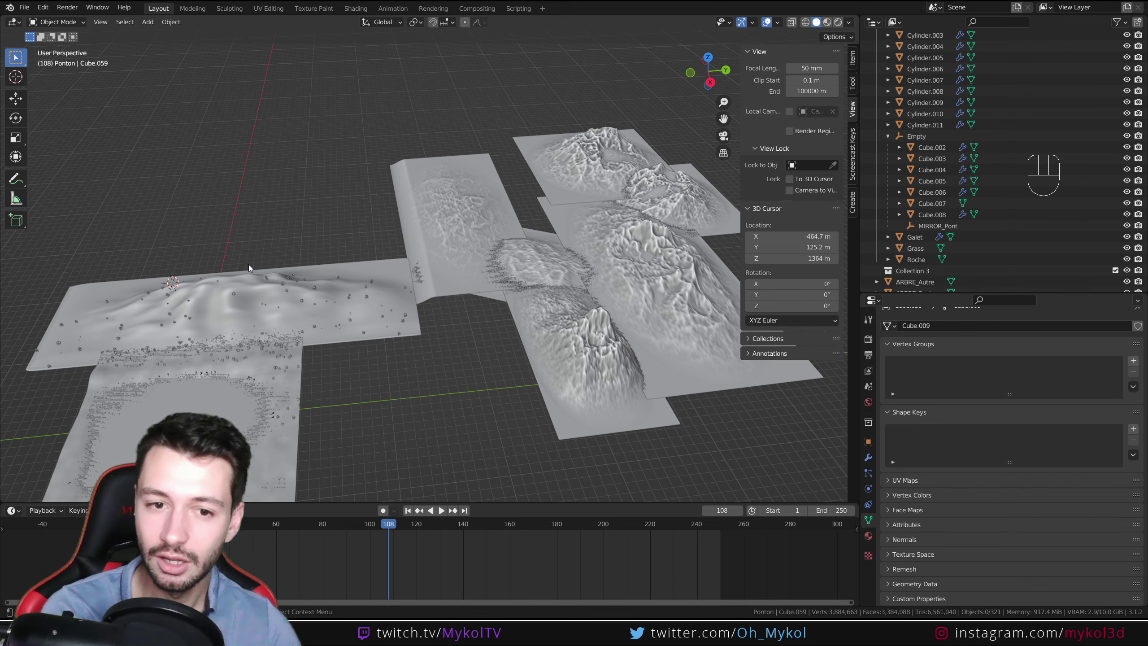
pyautogui.moveTo(249, 267); pyautogui.dragTo(495, 296, button='middle')
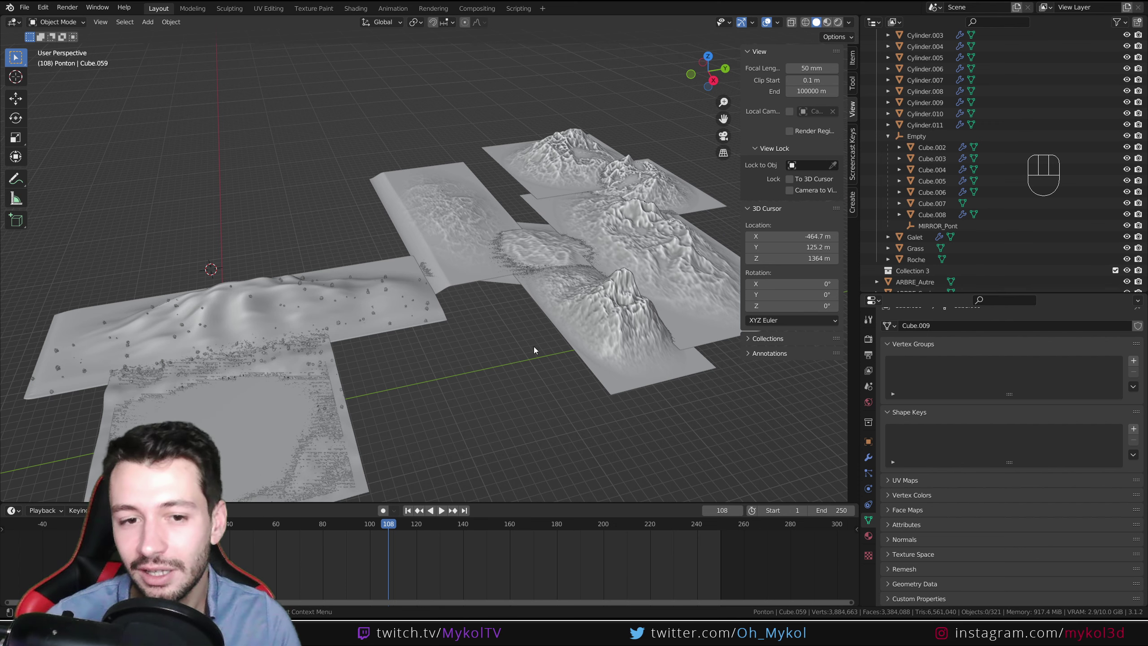
pyautogui.scroll(-2, 505, 365)
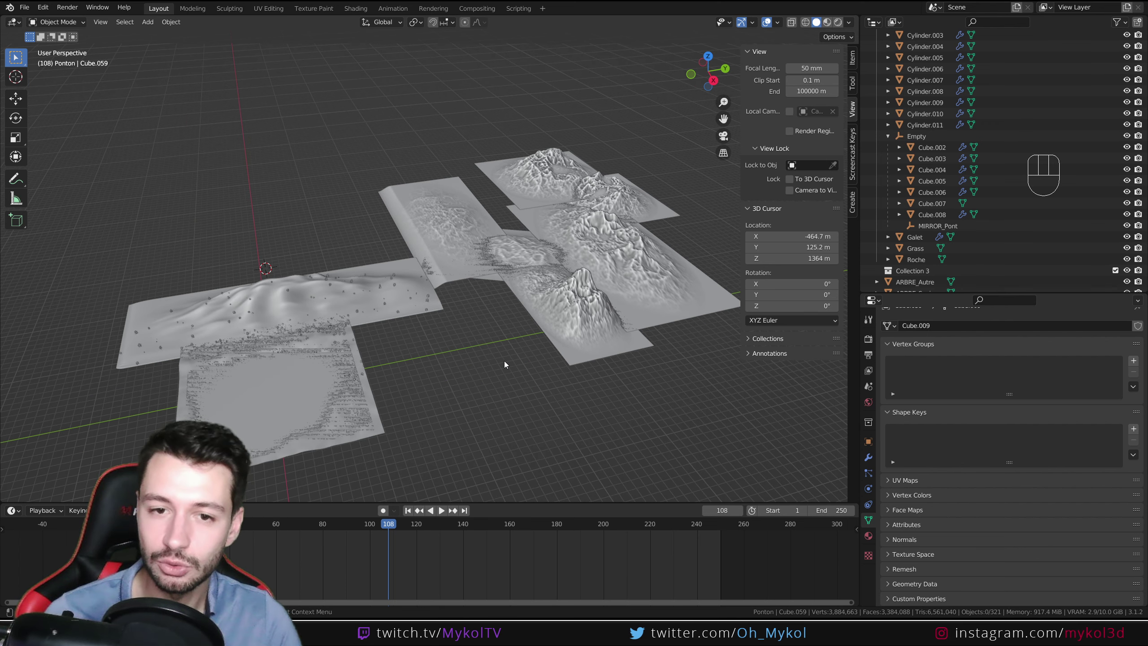
pyautogui.keyDown('shift'); pyautogui.moveTo(527, 348); pyautogui.dragTo(544, 325, button='middle'); pyautogui.keyUp('shift')
pyautogui.scroll(4, 545, 326)
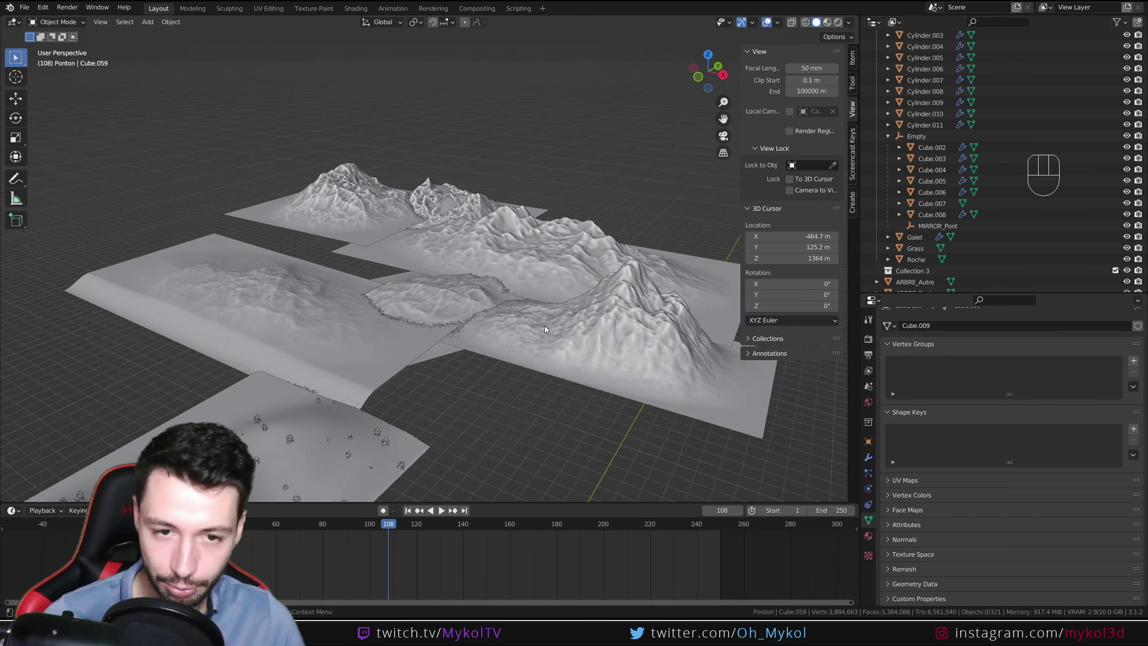
pyautogui.keyDown('shift'); pyautogui.click(663, 364); pyautogui.keyUp('shift')
pyautogui.moveTo(664, 364); pyautogui.dragTo(475, 308, button='middle')
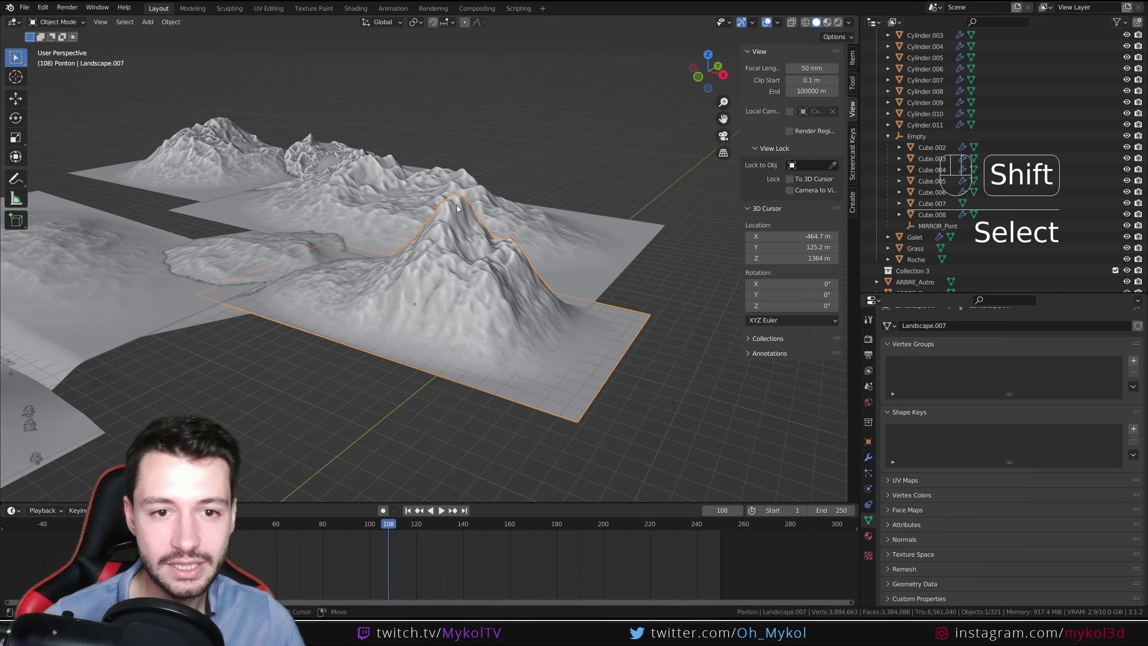
pyautogui.keyDown('shift'); pyautogui.moveTo(458, 209); pyautogui.dragTo(502, 240, button='middle'); pyautogui.keyUp('shift')
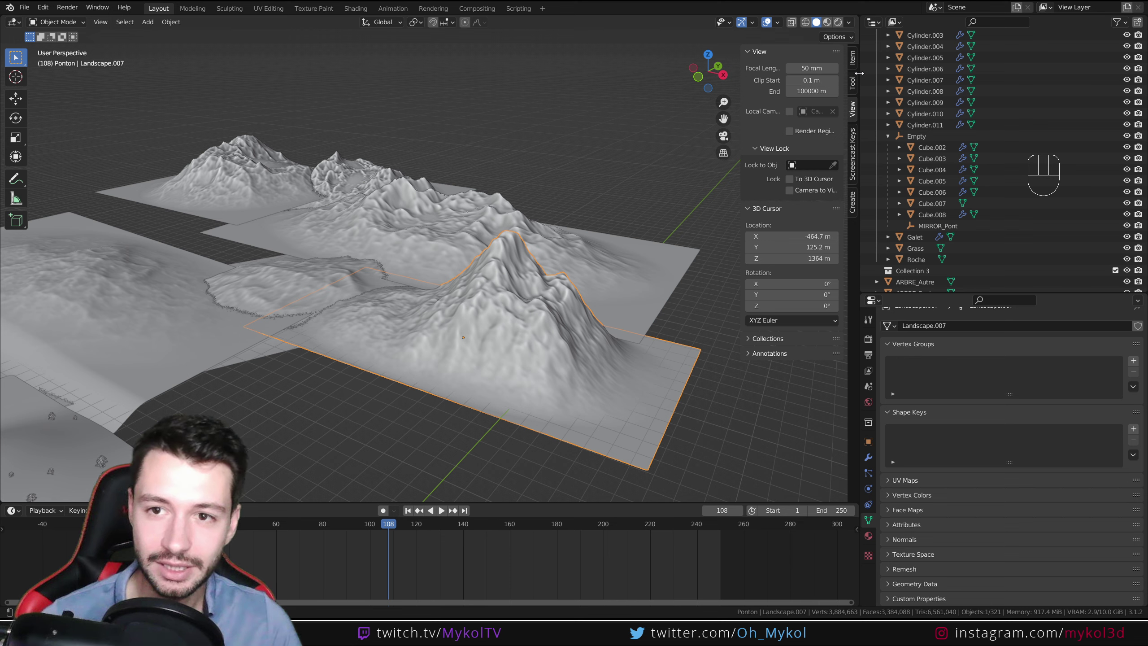
# Add a new landscape mesh with the landscape generator and frame it in the viewport.
pyautogui.click(854, 208)
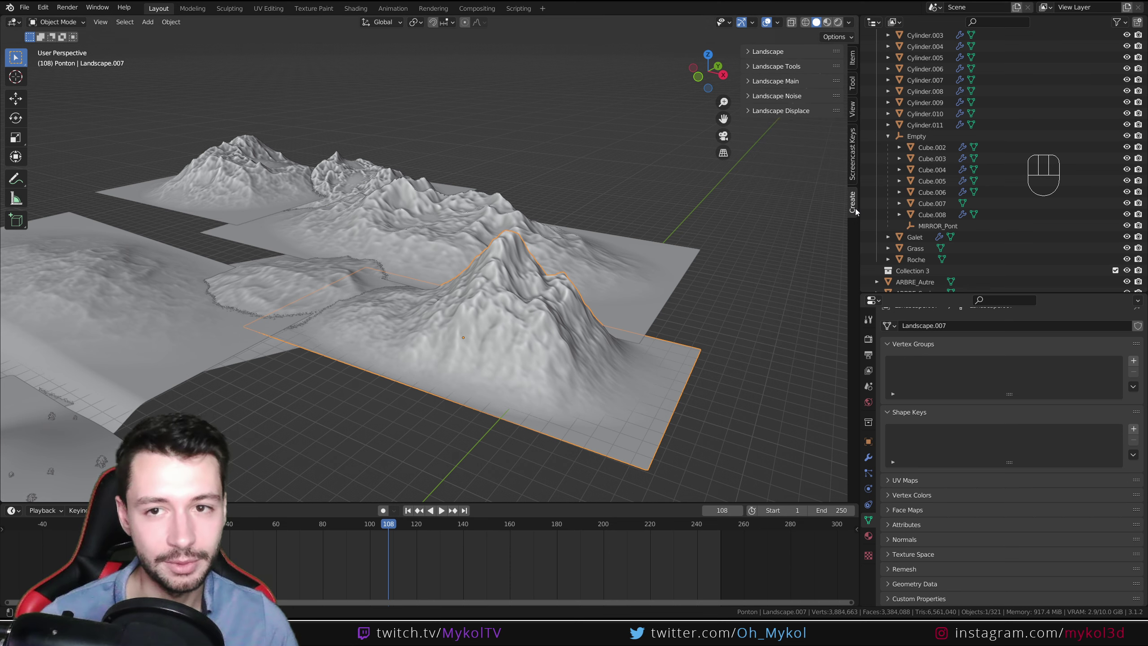
pyautogui.scroll(-3, 678, 284)
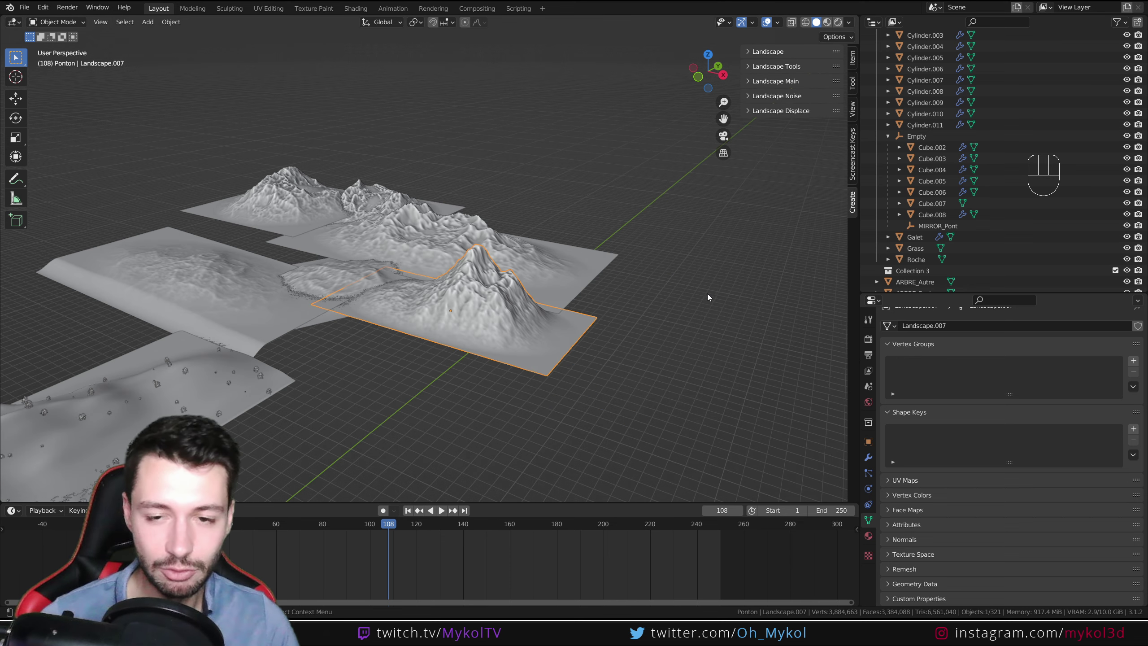
pyautogui.click(759, 53)
pyautogui.click(687, 244)
pyautogui.keyDown('shift'); pyautogui.moveTo(714, 280); pyautogui.dragTo(628, 192, button='middle'); pyautogui.keyUp('shift')
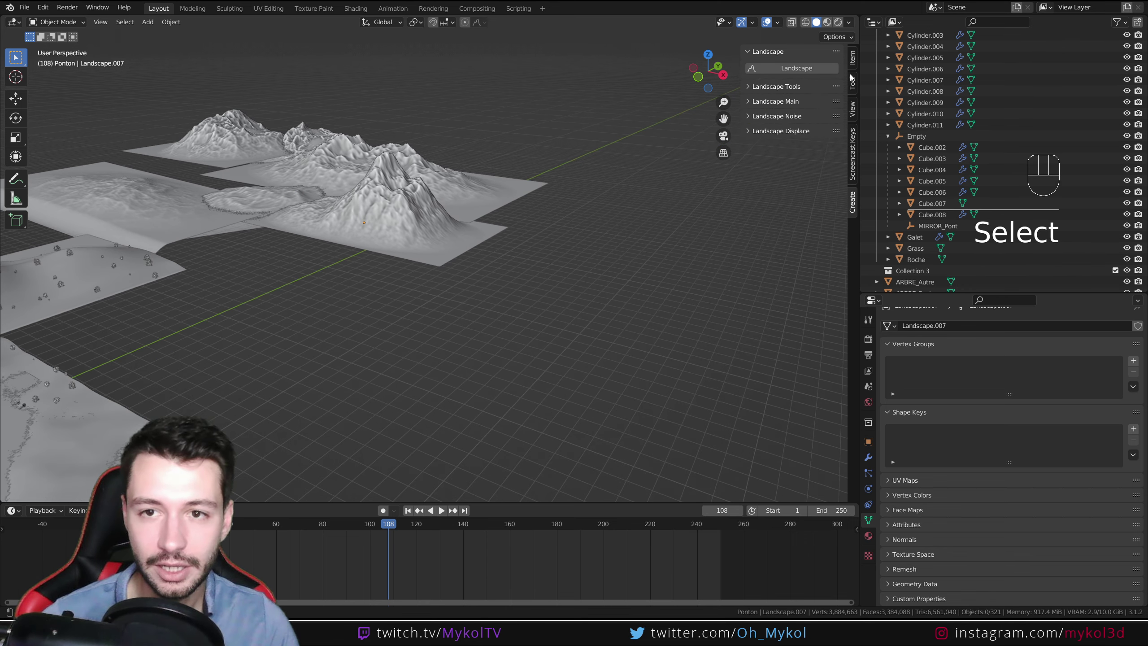
pyautogui.click(801, 69)
pyautogui.scroll(-2, 423, 327)
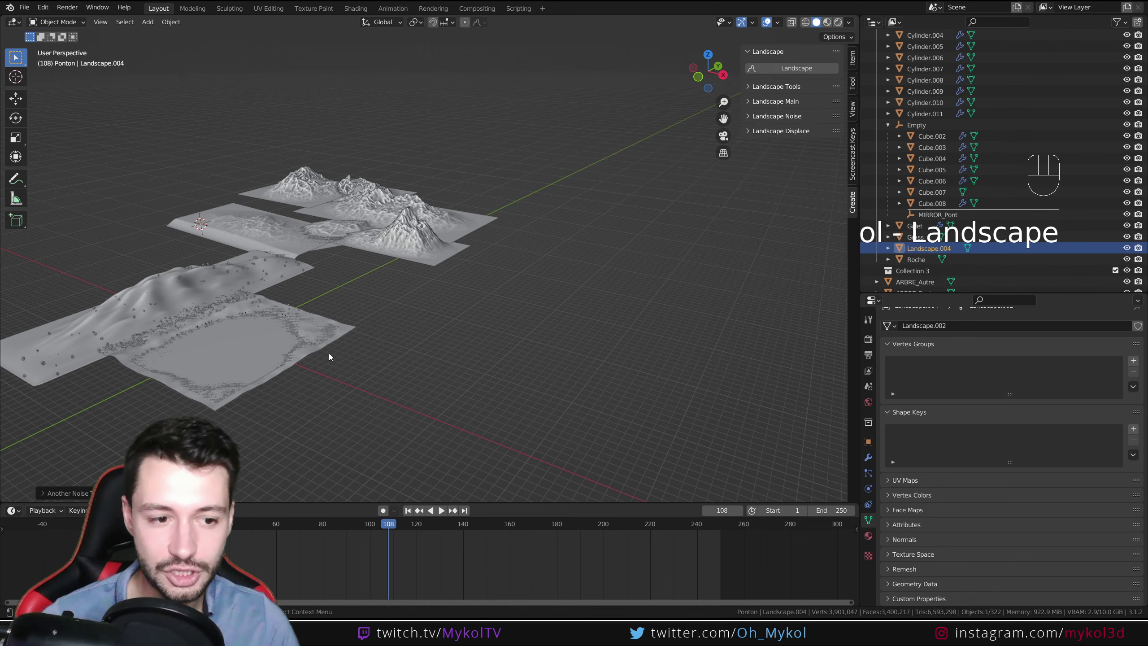
pyautogui.press('KP_Decimal')
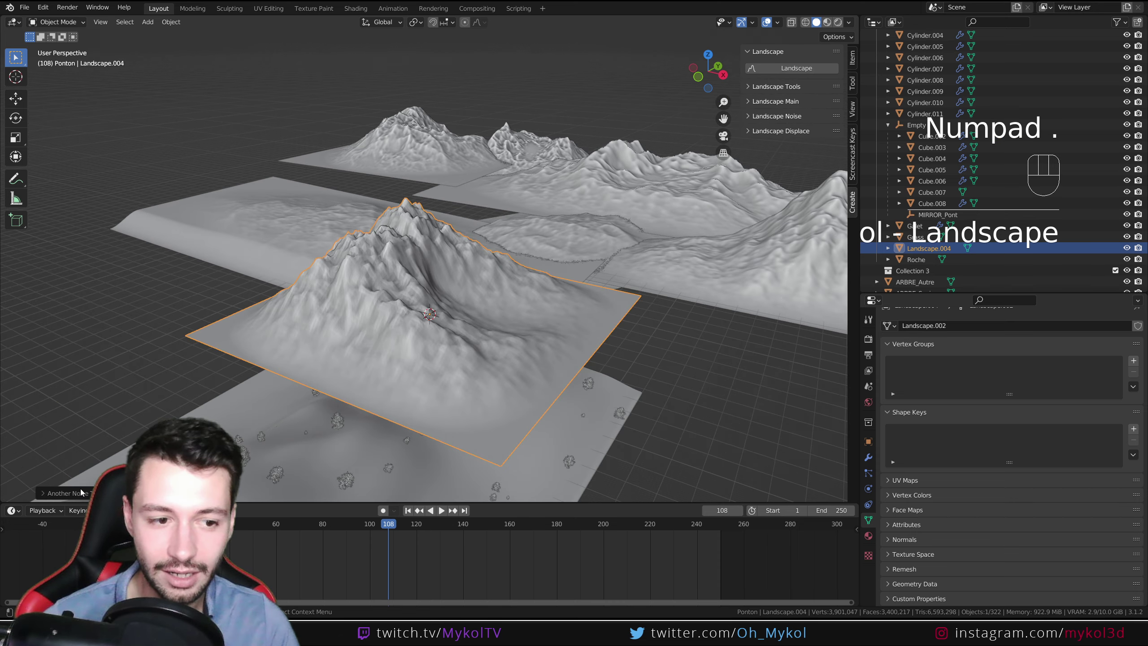
# Apply the canyon preset to the new landscape and set its Mesh Size X to 8.12.
pyautogui.click(81, 492)
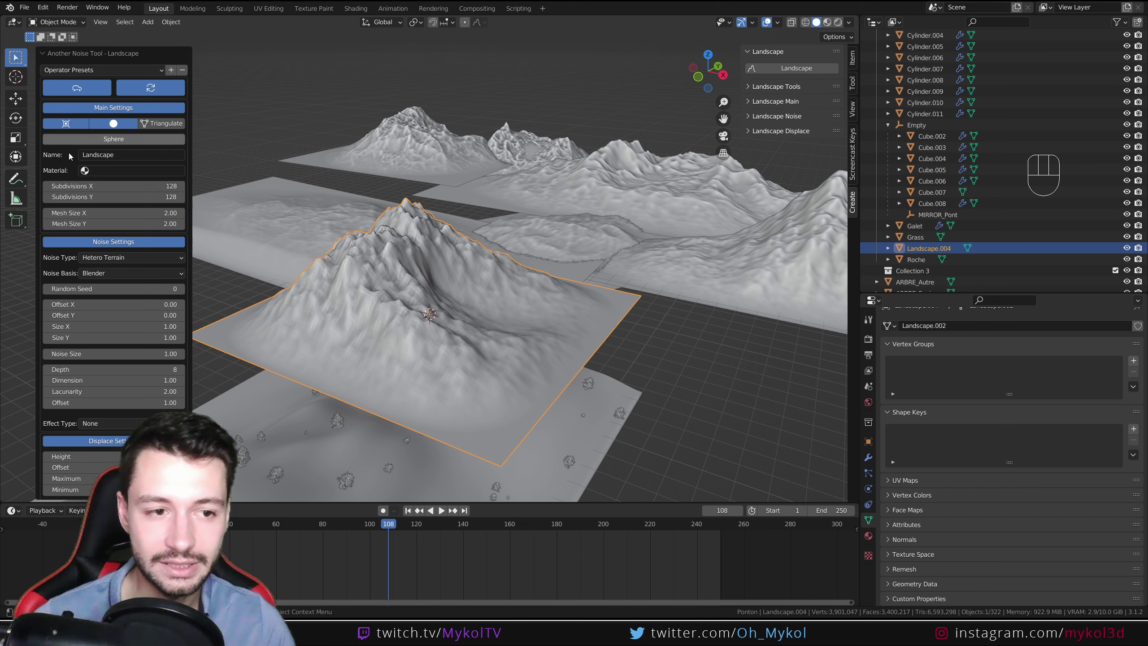
pyautogui.click(106, 71)
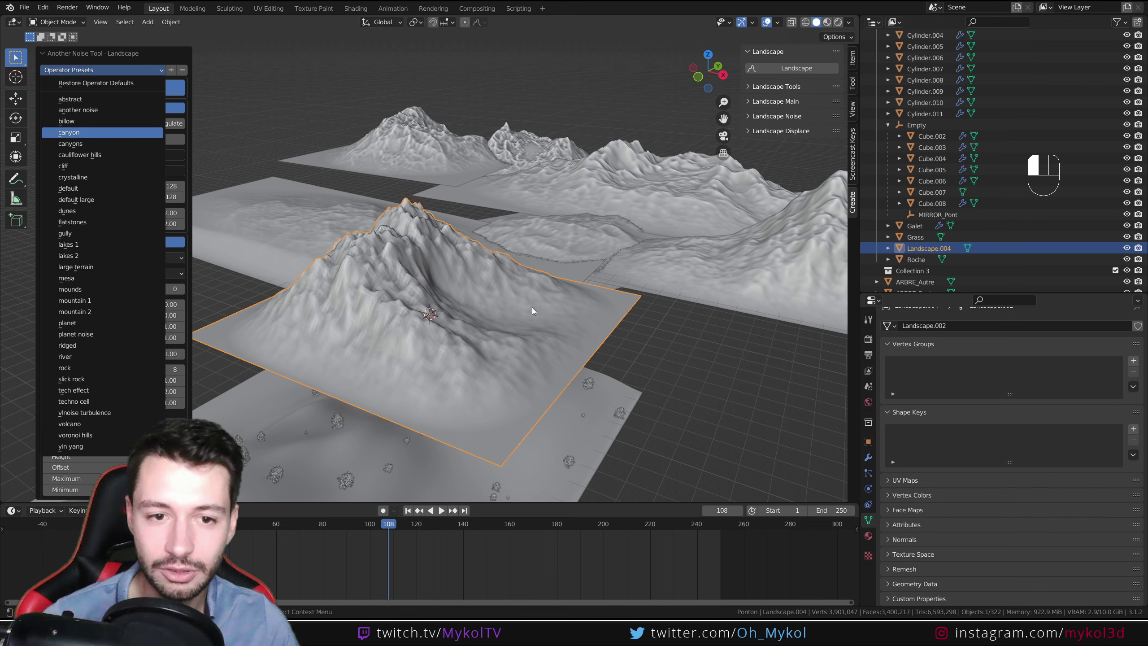
pyautogui.click(103, 132)
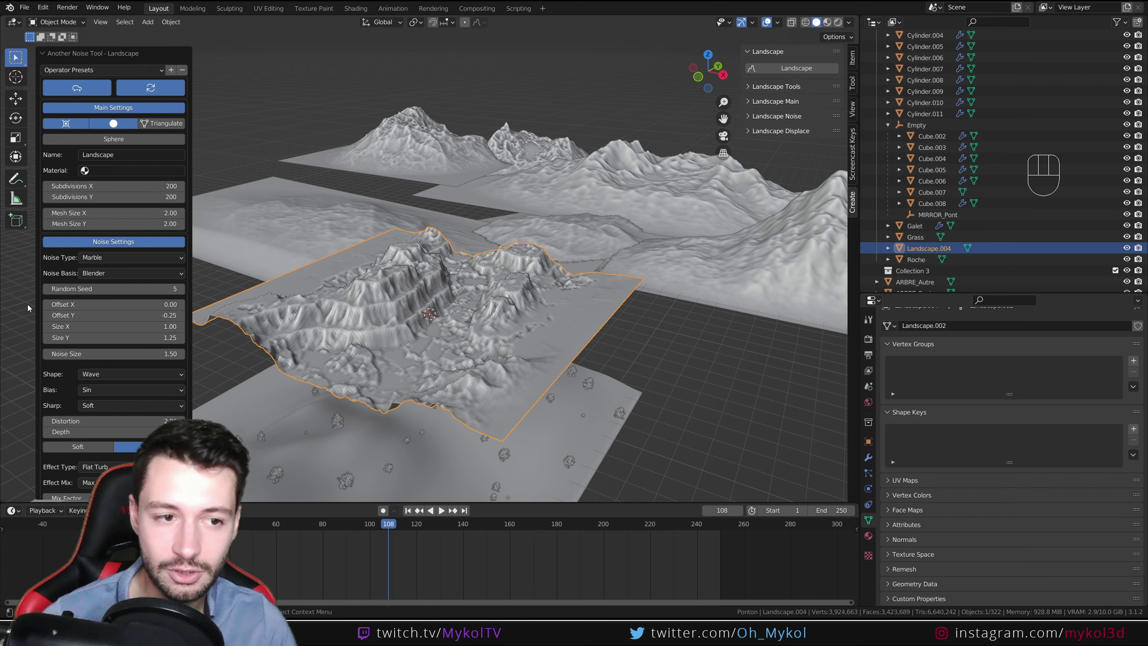
pyautogui.moveTo(121, 215); pyautogui.dragTo(473, 287)
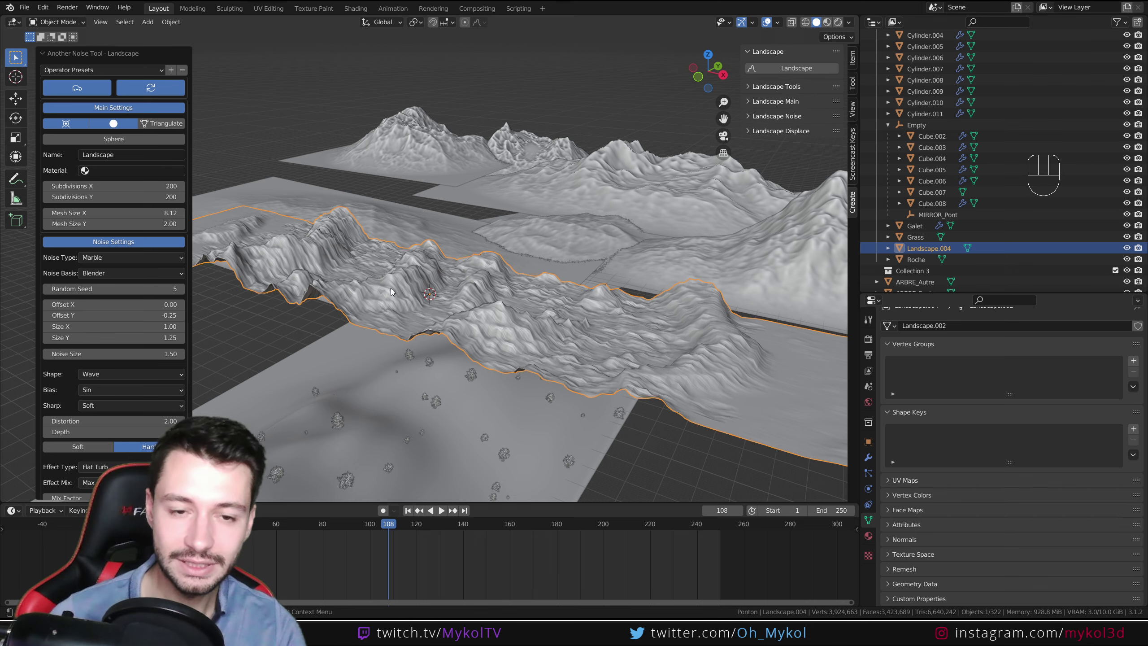
# Delete the stretched canyon landscape.
pyautogui.press('Delete')
pyautogui.press('Delete')
# Select the steep mountain and examine its surface detail and its Subdivision and Displace modifiers.
pyautogui.moveTo(506, 300); pyautogui.dragTo(544, 289, button='middle')
pyautogui.click(639, 271)
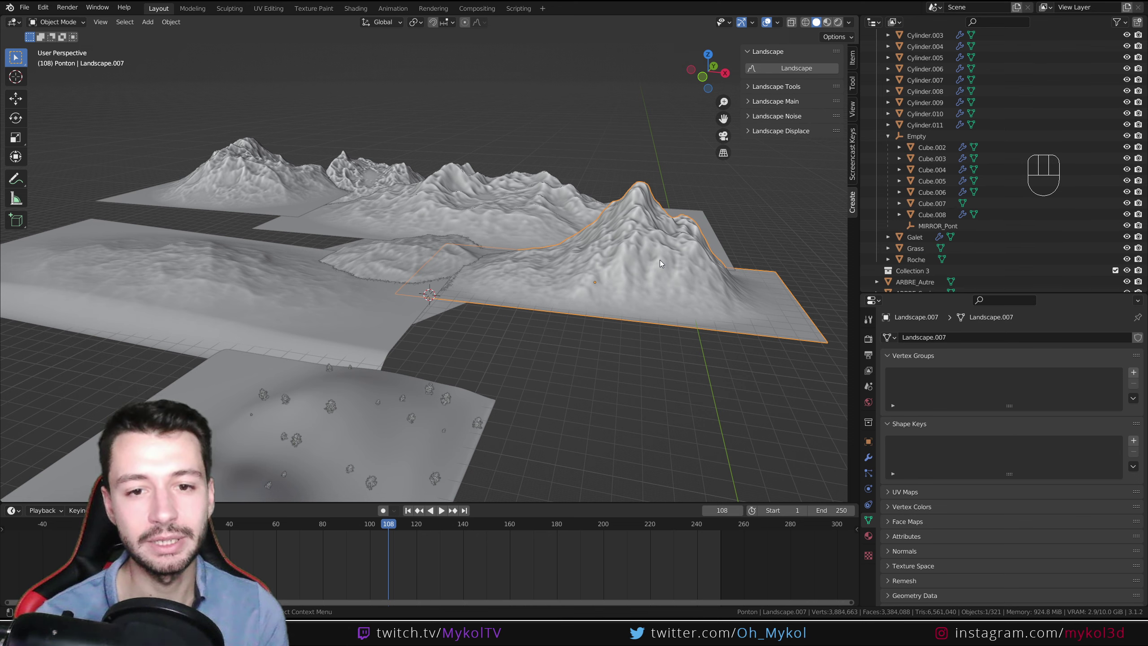
pyautogui.click(870, 458)
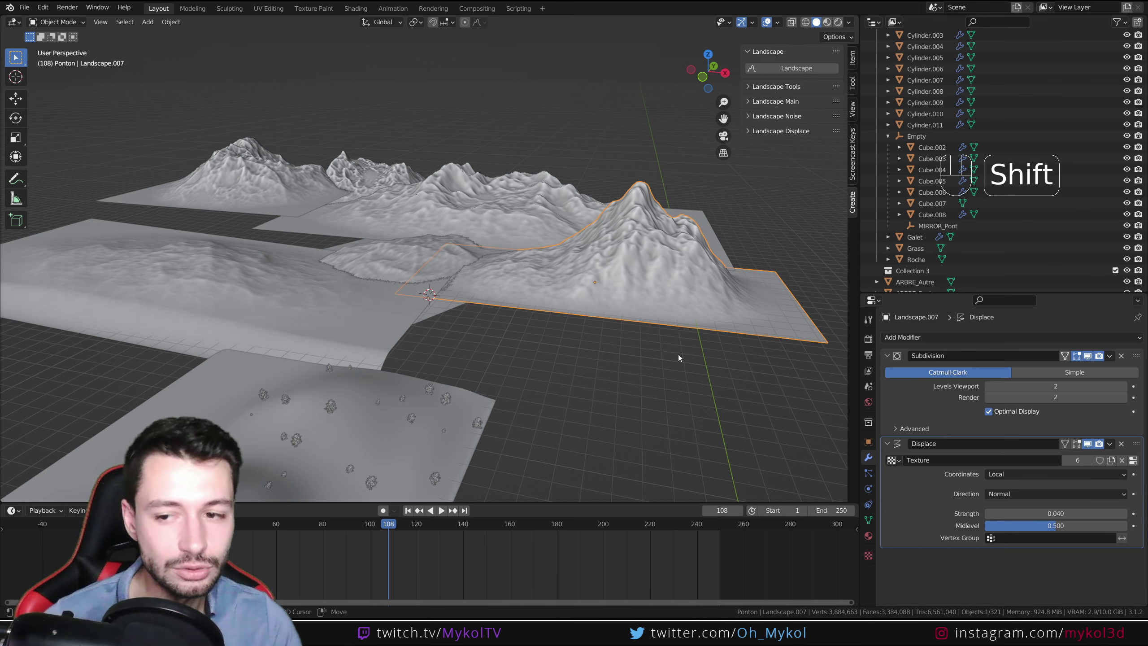
pyautogui.keyDown('shift'); pyautogui.moveTo(678, 354); pyautogui.dragTo(540, 381, button='middle'); pyautogui.keyUp('shift')
pyautogui.keyDown('shift'); pyautogui.moveTo(604, 321); pyautogui.dragTo(660, 334, button='middle'); pyautogui.keyUp('shift')
pyautogui.press('KP_Decimal')
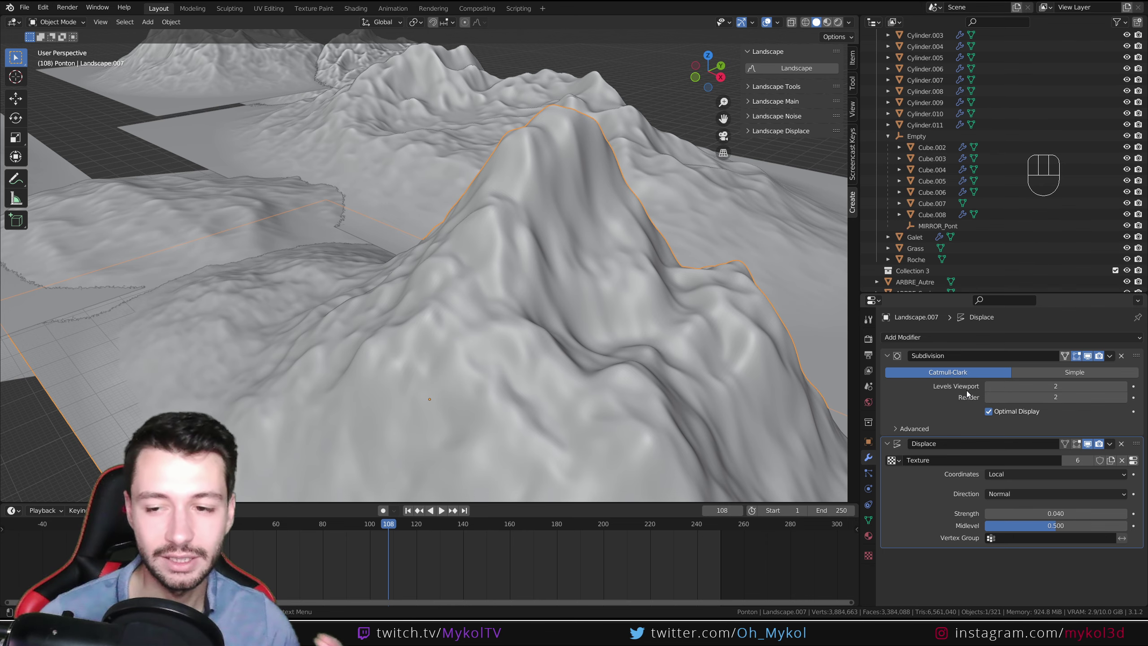
pyautogui.moveTo(623, 355); pyautogui.dragTo(574, 340, button='middle')
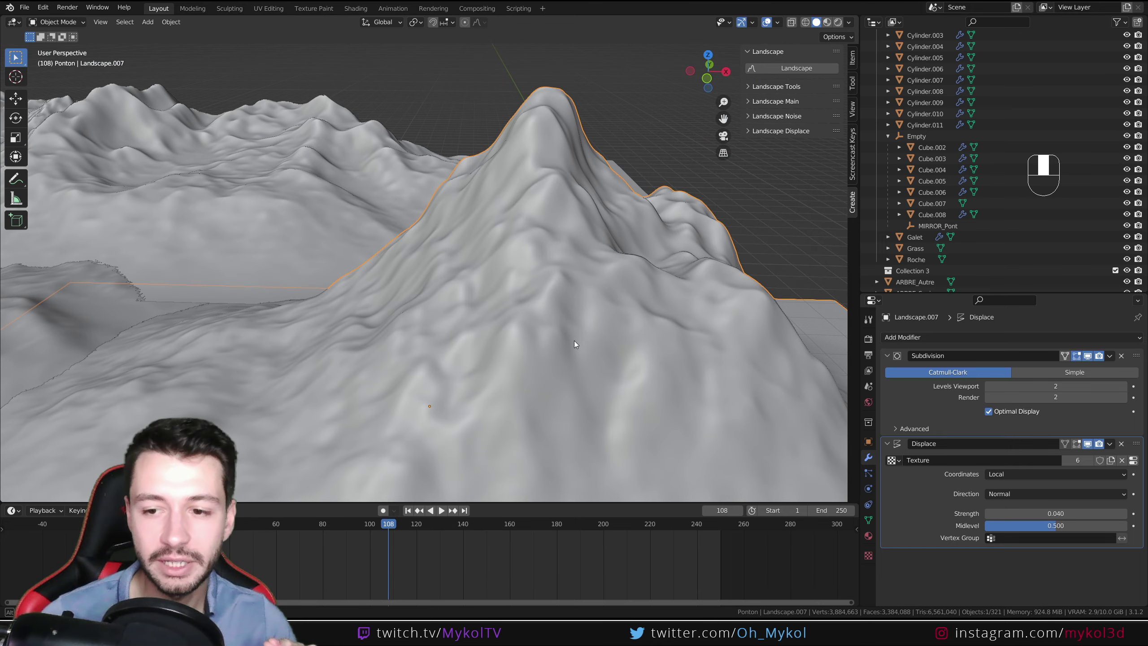
# Compare the steep mountain with and without its Displace and Subdivision modifiers, leaving both enabled in the viewport.
pyautogui.click(1088, 443)
pyautogui.click(1089, 443)
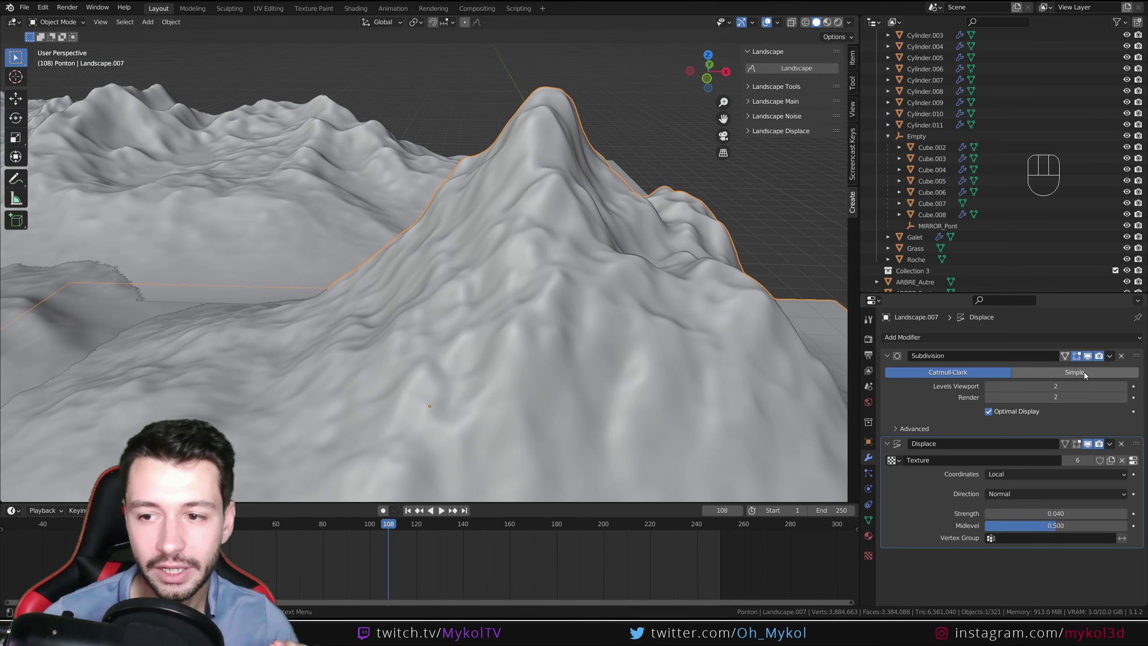
pyautogui.click(1088, 356)
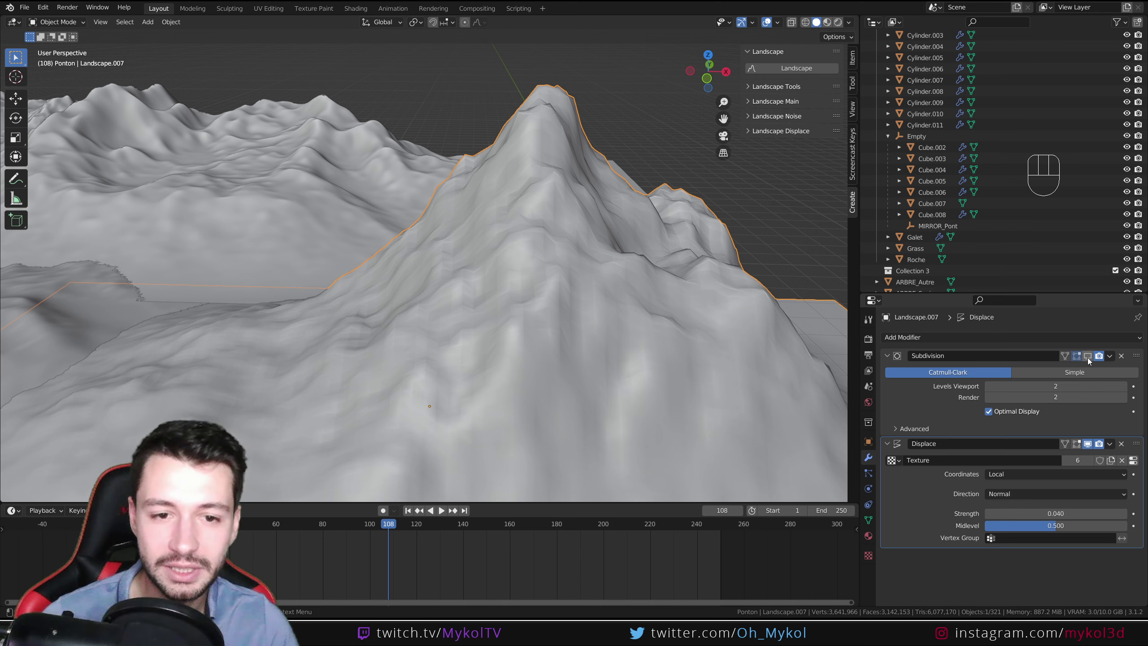
pyautogui.click(1088, 357)
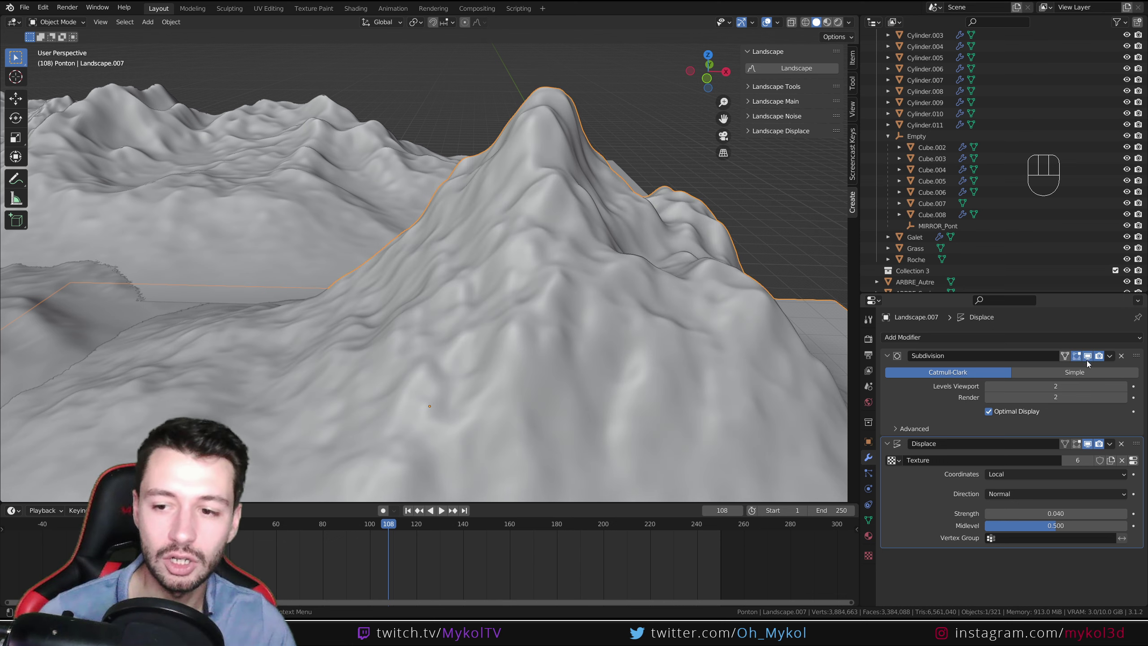
pyautogui.click(1088, 445)
pyautogui.click(1088, 445)
pyautogui.click(1089, 445)
pyautogui.click(1089, 446)
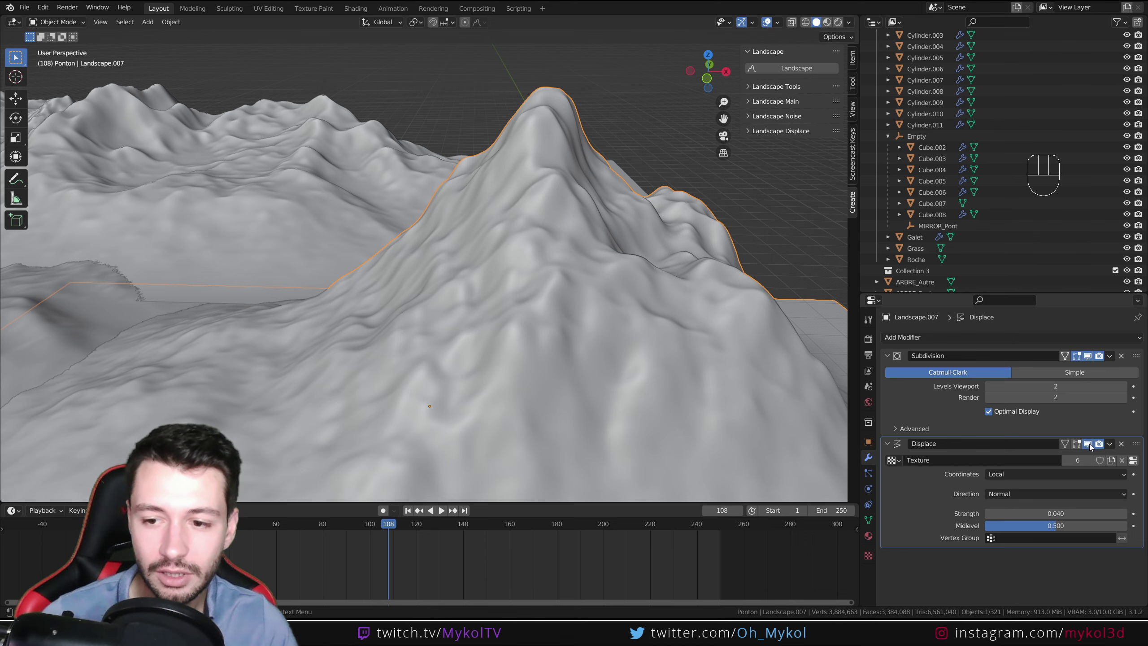
# Select the wide mountain range behind the steep mountain and examine its modifiers.
pyautogui.moveTo(789, 405); pyautogui.dragTo(304, 208, button='middle')
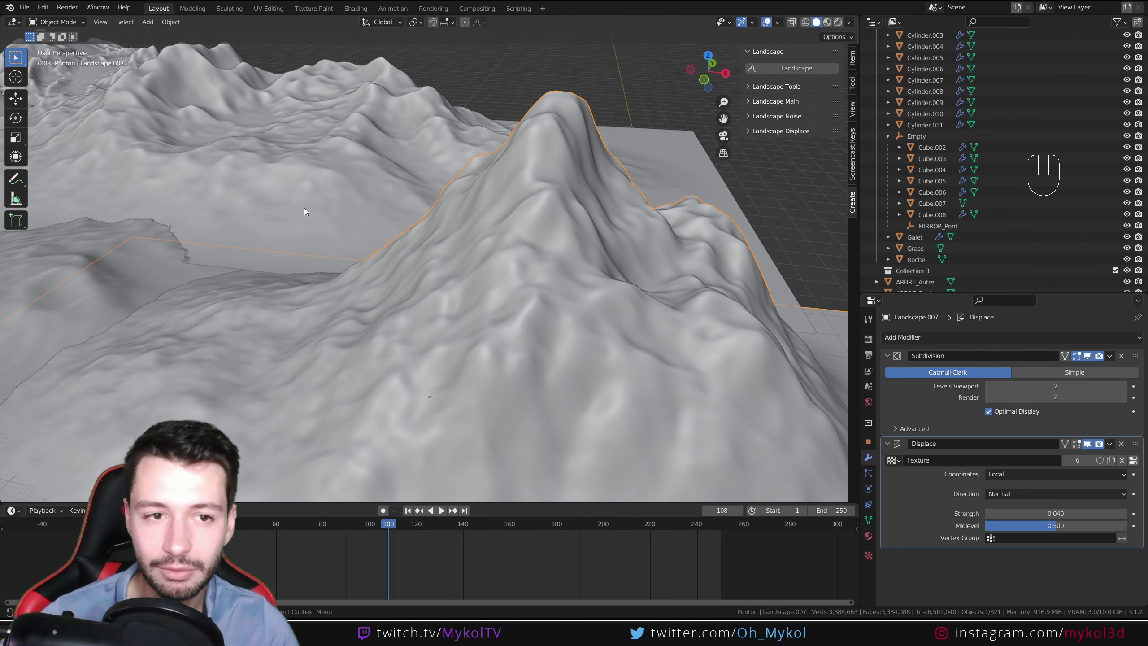
pyautogui.click(304, 208)
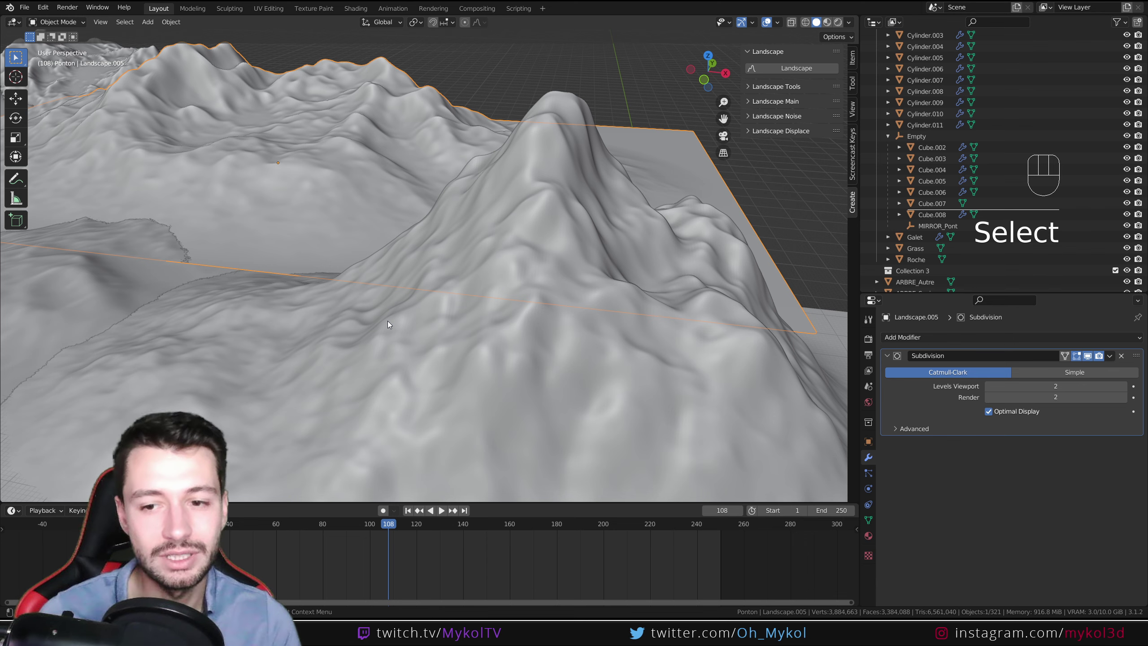
# Select the steep mountain and try raising its Displace strength twice, including on a close-up of the surface, undoing each change.
pyautogui.click(517, 354)
pyautogui.moveTo(1049, 512); pyautogui.dragTo(1075, 511)
pyautogui.hotkey('ctrl', 'z')
pyautogui.moveTo(716, 432); pyautogui.dragTo(503, 303, button='middle')
pyautogui.scroll(4, 651, 395)
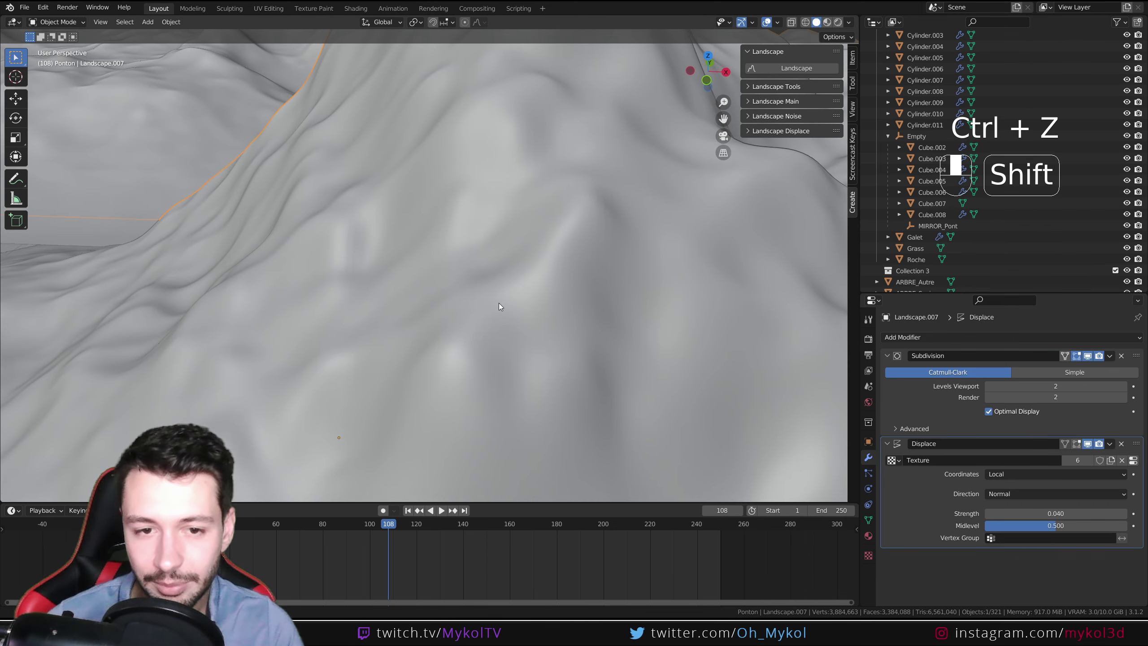
pyautogui.moveTo(1068, 514); pyautogui.dragTo(1101, 514)
pyautogui.hotkey('ctrl', 'z')
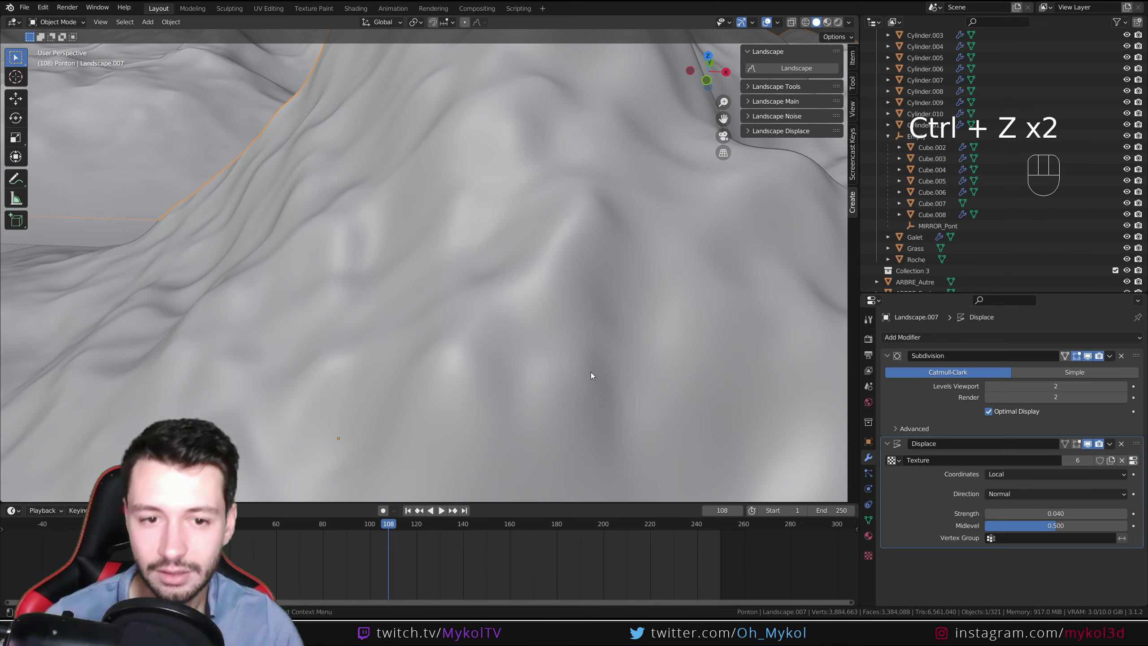
# Widen the Outliner area and switch it to the Shader Editor, showing the steep mountain's complete MAT_Montagne node tree.
pyautogui.scroll(-8, 415, 307)
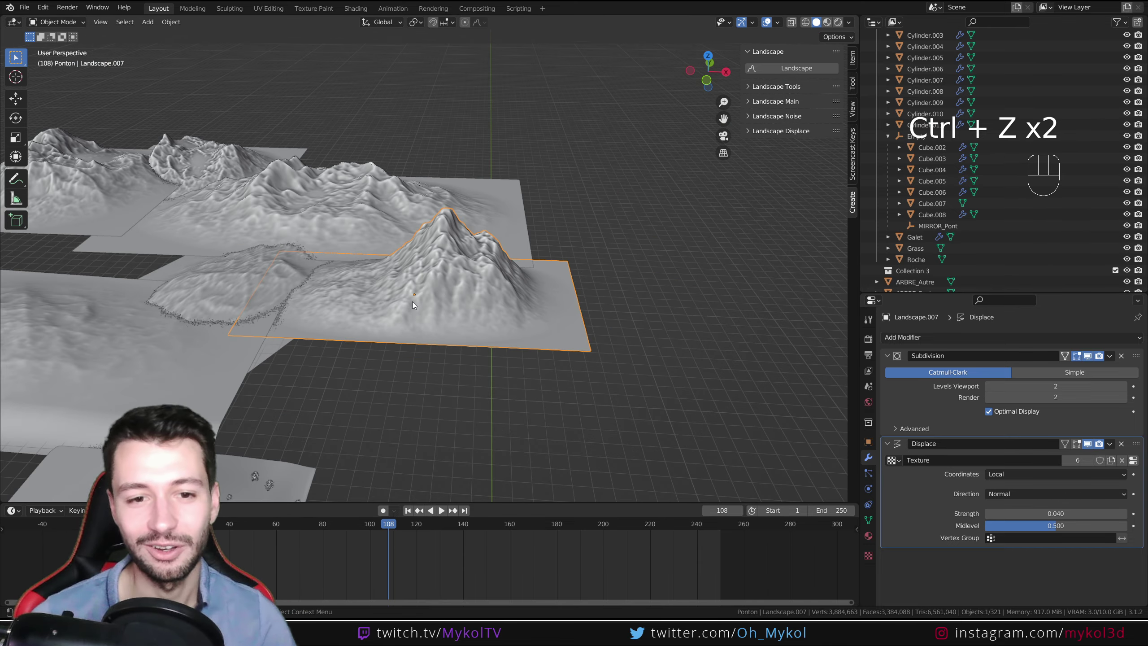
pyautogui.scroll(6, 494, 361)
pyautogui.moveTo(494, 361)
pyautogui.mouseDown(button='middle')
pyautogui.moveTo(424, 326)
pyautogui.moveTo(515, 366)
pyautogui.moveTo(477, 353)
pyautogui.mouseUp(button='middle')
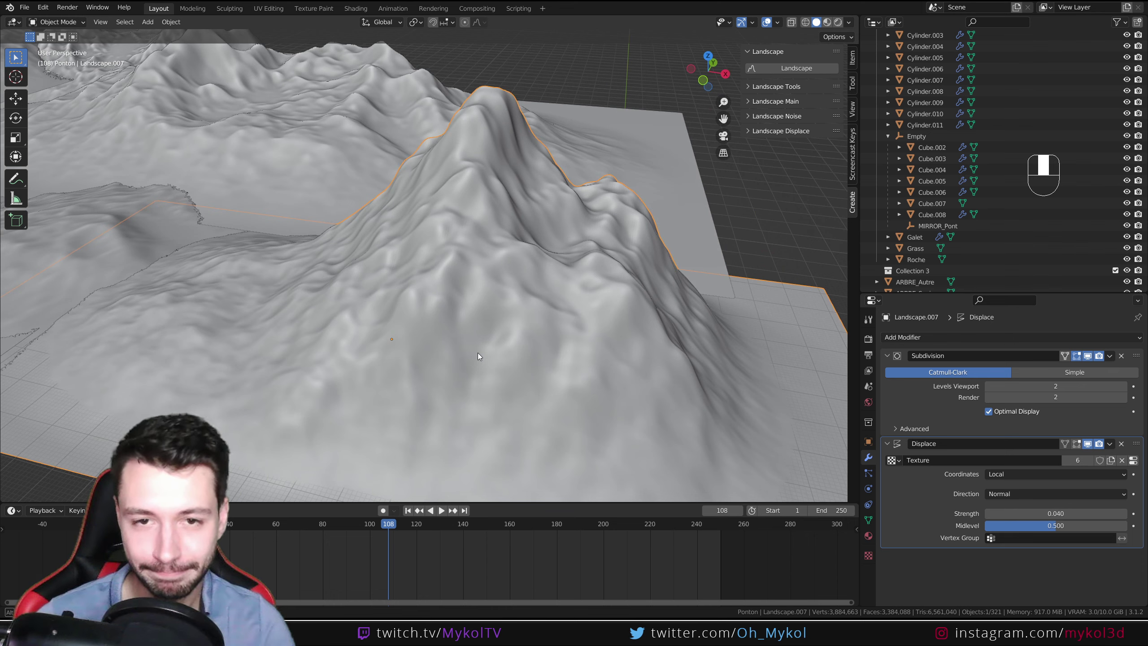
pyautogui.scroll(-2, 565, 293)
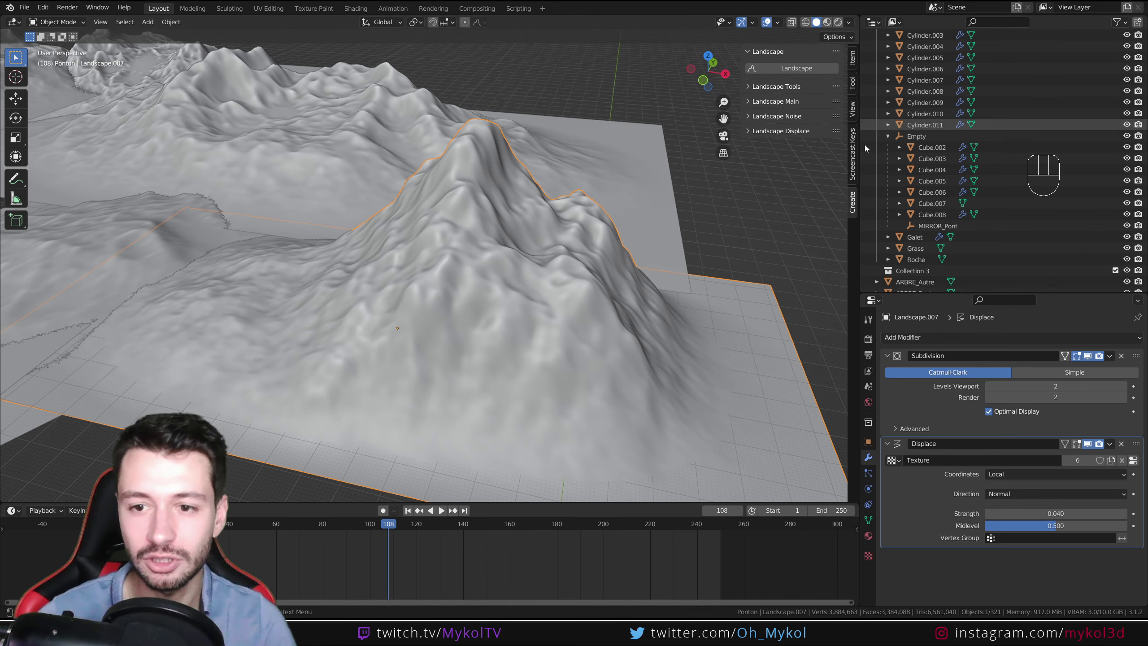
pyautogui.moveTo(861, 203); pyautogui.dragTo(719, 203)
pyautogui.click(753, 23)
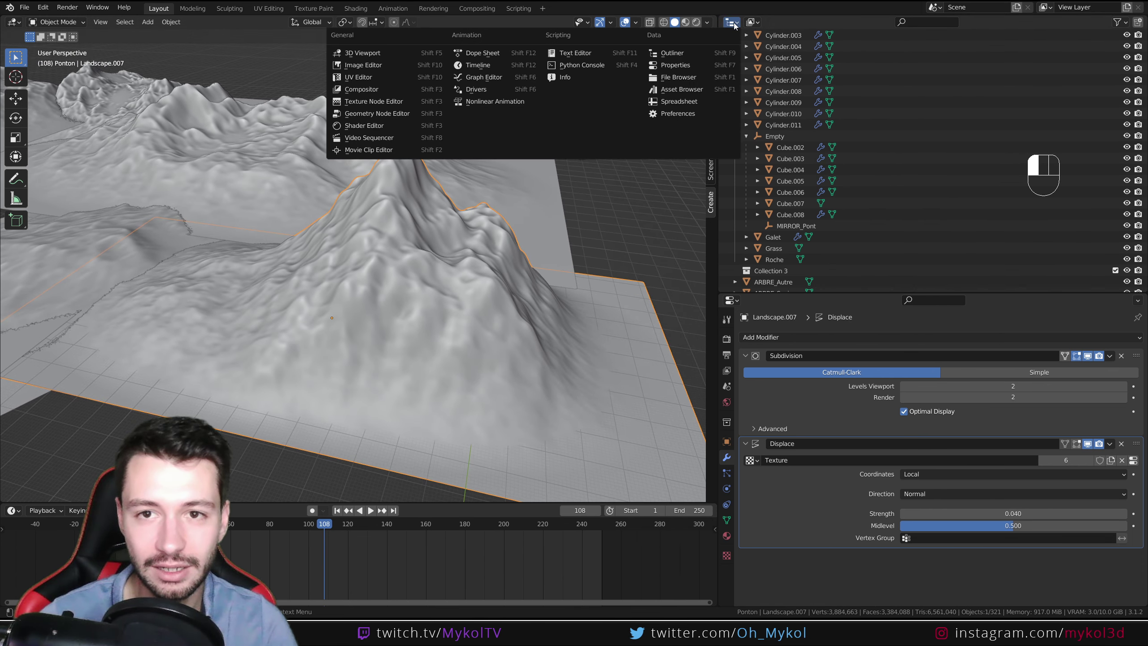
pyautogui.click(385, 124)
pyautogui.press('Home')
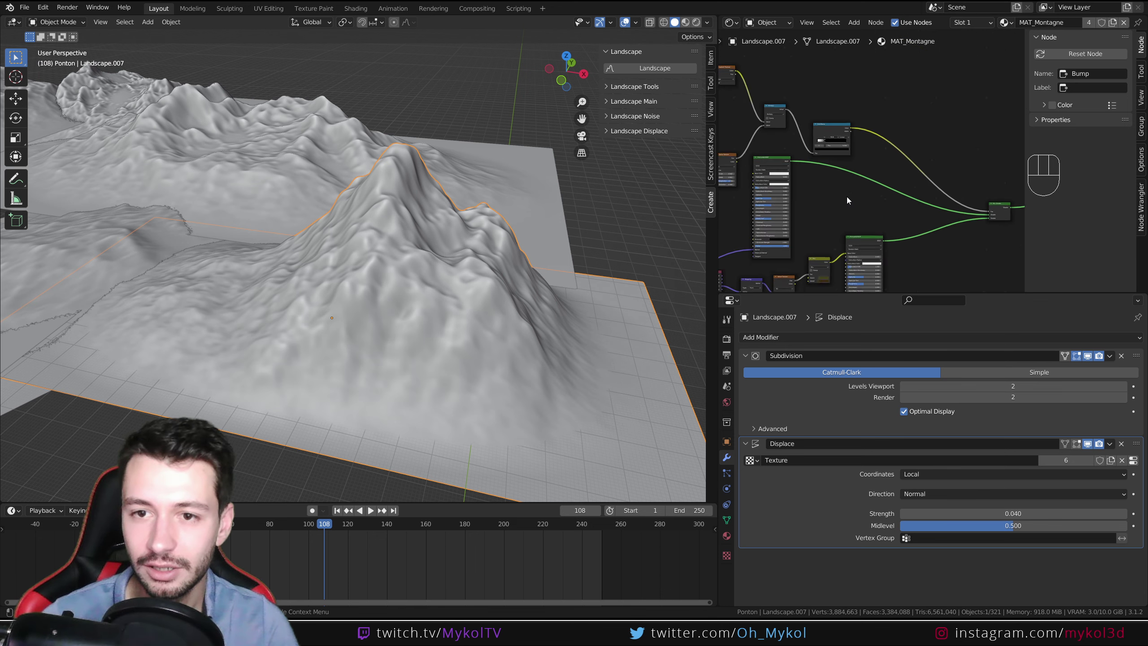
pyautogui.moveTo(753, 170); pyautogui.dragTo(848, 221)
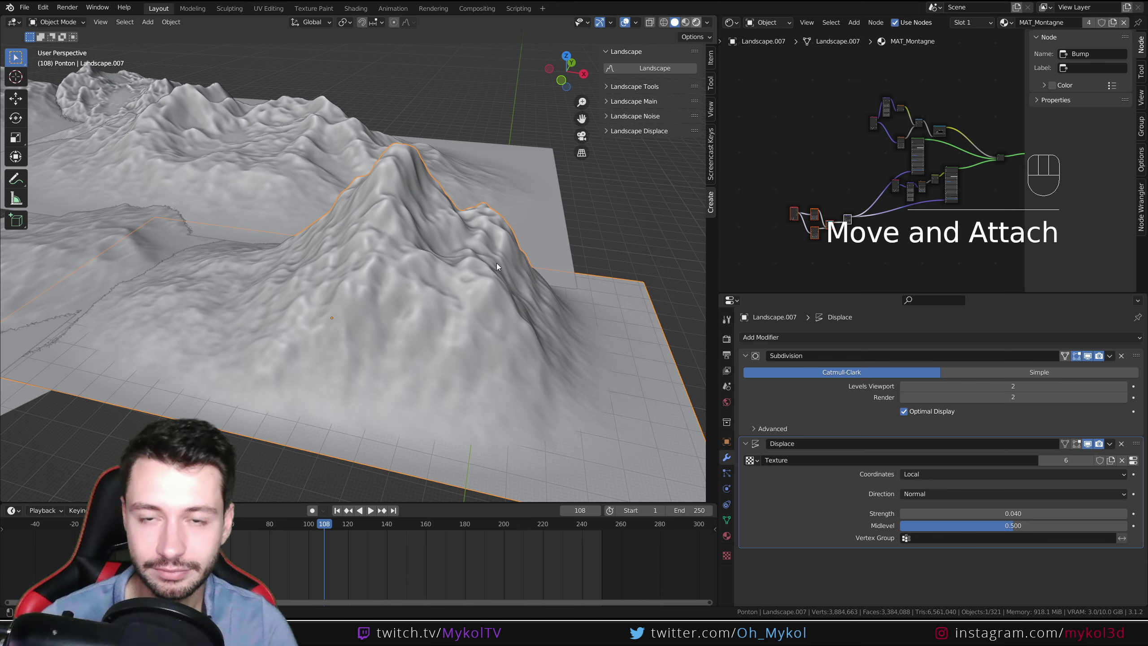
# Switch to rendered shading and examine the steep mountain's surface from its sunlit and shaded sides.
pyautogui.press('z')
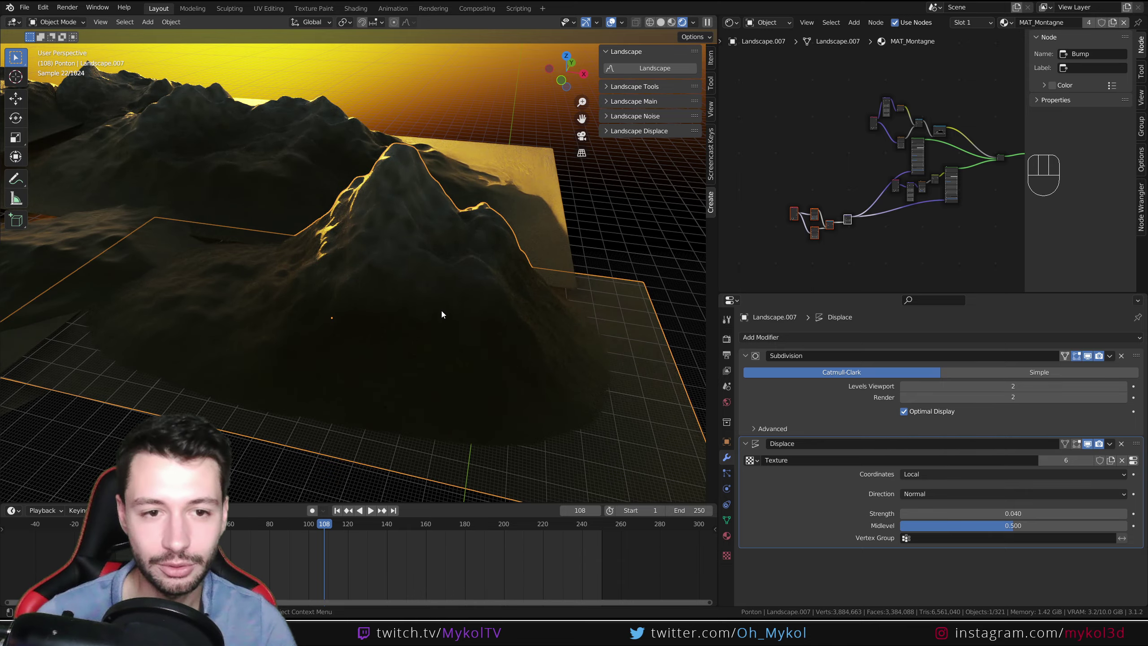
pyautogui.moveTo(441, 312); pyautogui.dragTo(409, 294, button='middle')
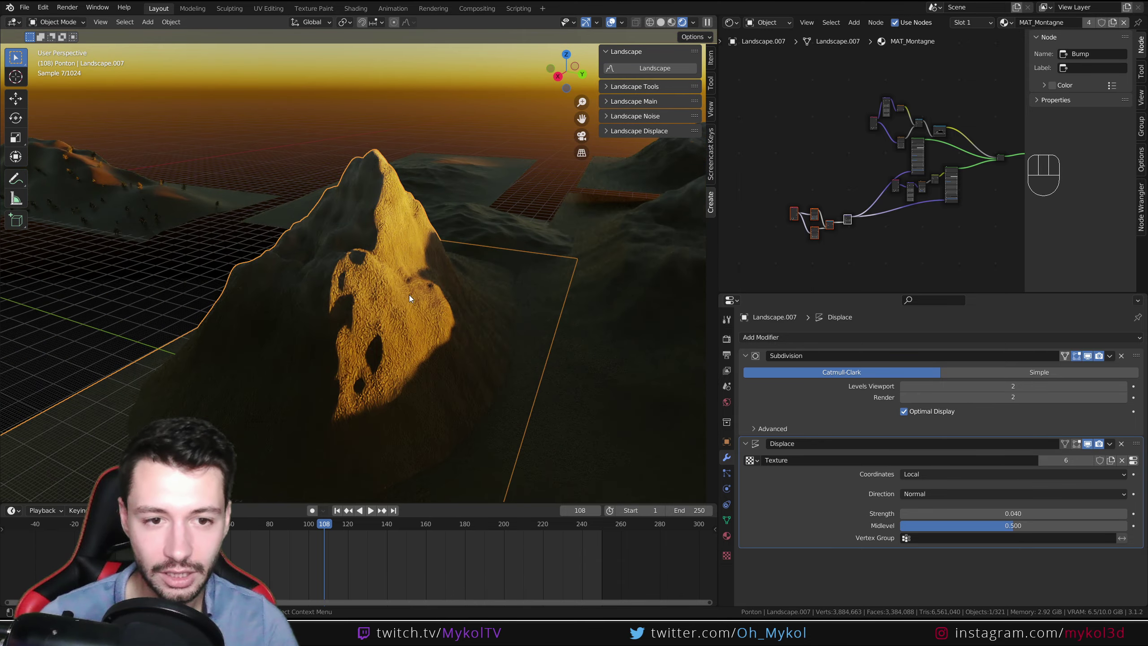
pyautogui.moveTo(517, 318); pyautogui.dragTo(277, 352, button='middle')
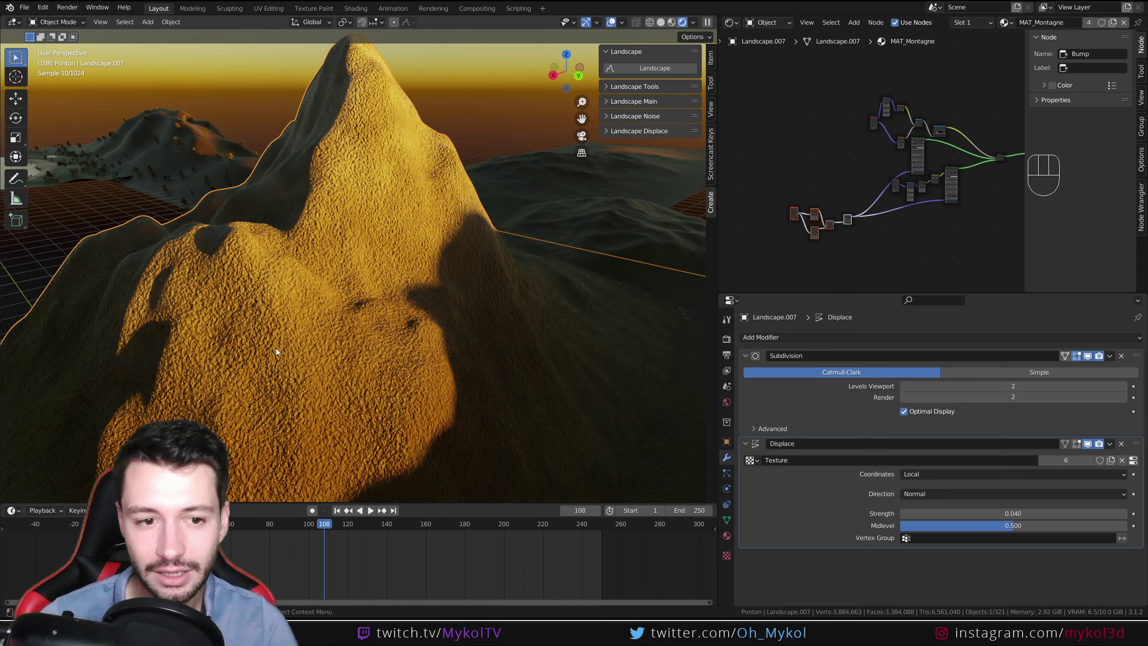
pyautogui.scroll(-5, 363, 295)
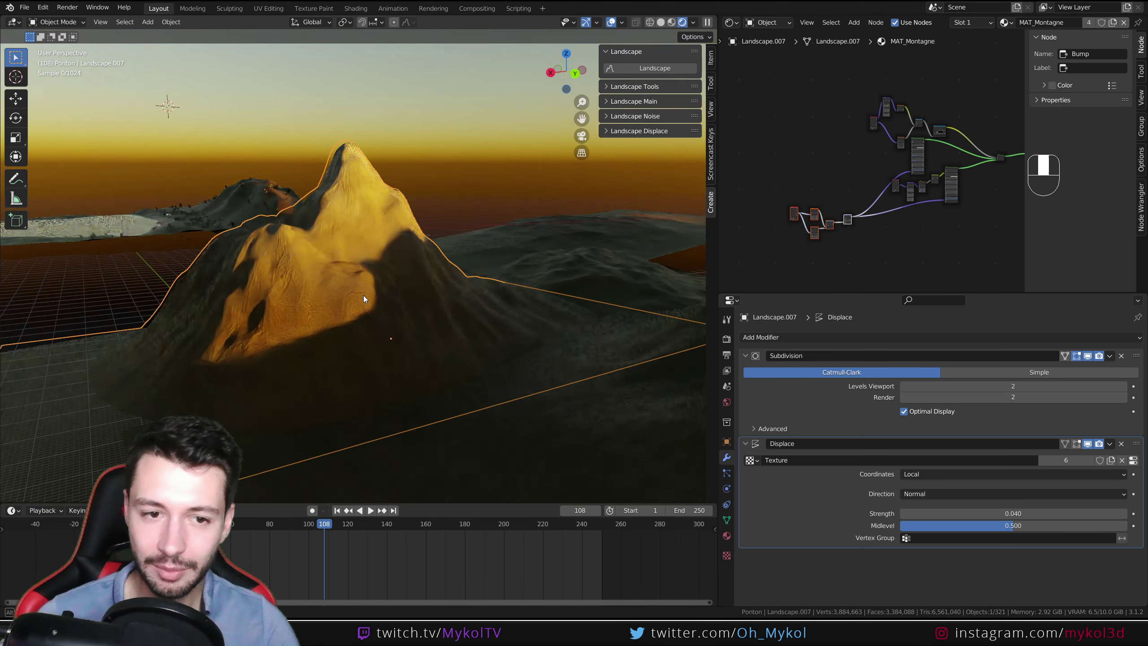
pyautogui.moveTo(296, 279); pyautogui.dragTo(524, 279, button='middle')
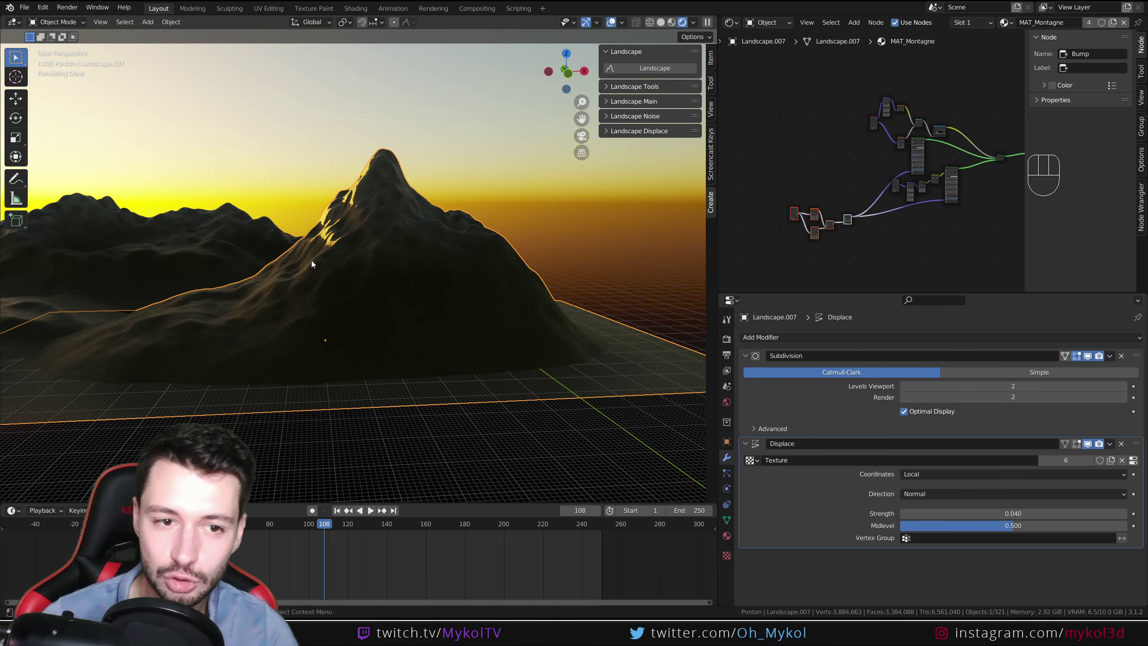
pyautogui.moveTo(307, 264); pyautogui.dragTo(326, 294, button='middle')
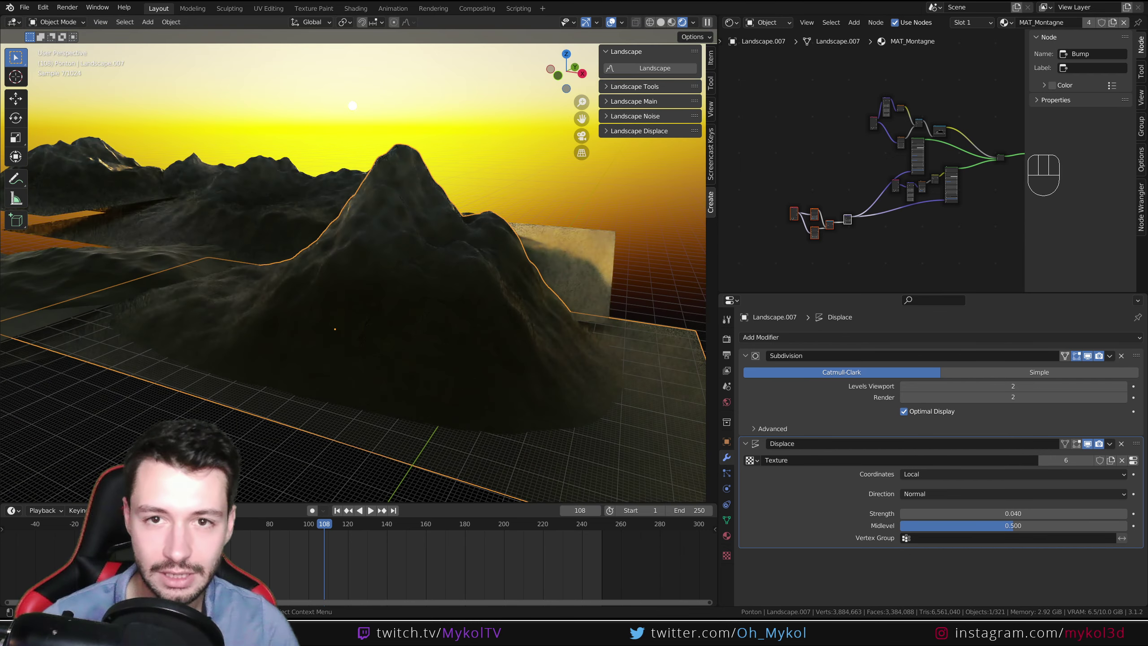
# Set the viewport to Material Preview shading and turn off Scene Lights and Scene World.
pyautogui.click(661, 23)
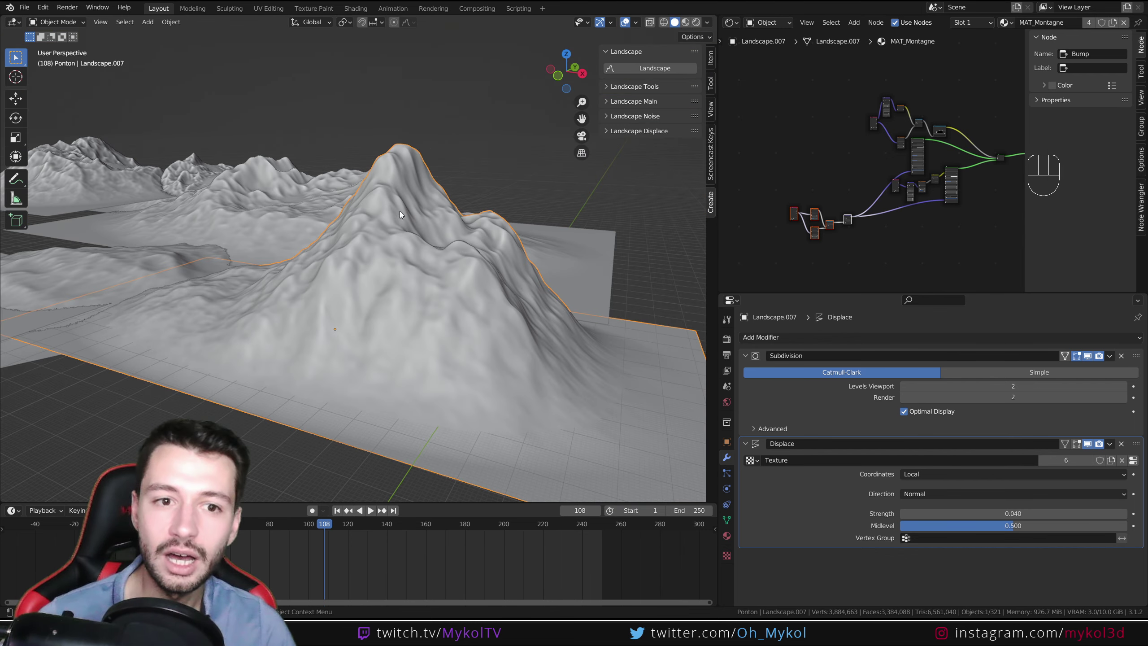
pyautogui.click(685, 22)
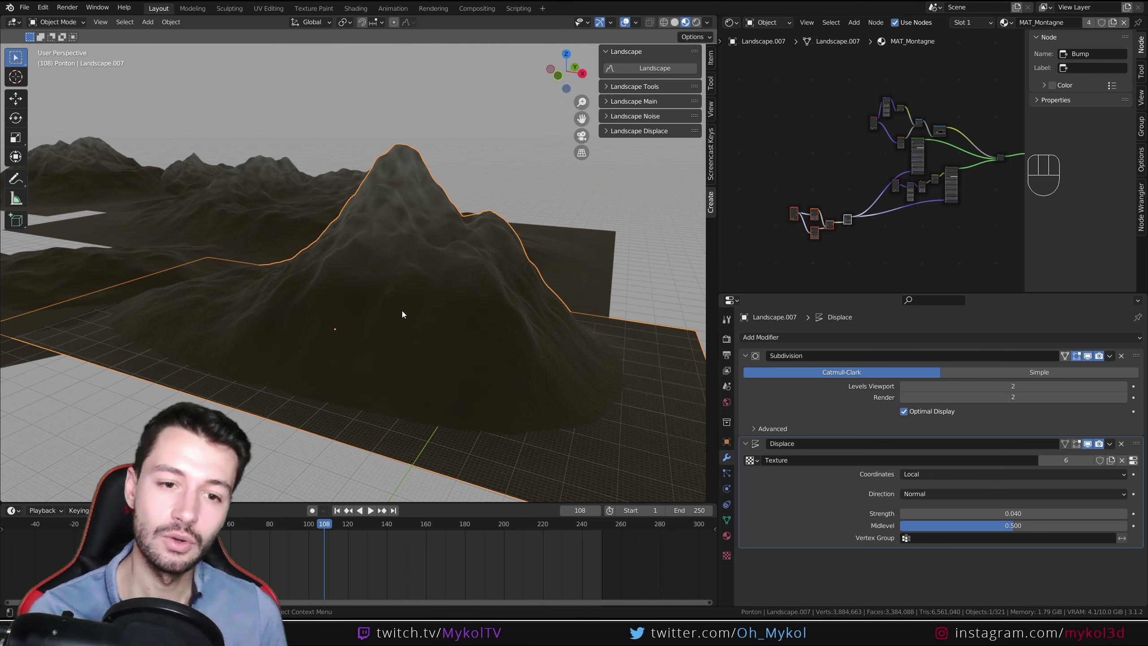
pyautogui.moveTo(402, 311)
pyautogui.mouseDown(button='middle')
pyautogui.moveTo(420, 354)
pyautogui.moveTo(518, 358)
pyautogui.moveTo(397, 361)
pyautogui.moveTo(553, 352)
pyautogui.moveTo(452, 330)
pyautogui.mouseUp(button='middle')
pyautogui.scroll(4, 508, 331)
pyautogui.scroll(-4, 452, 330)
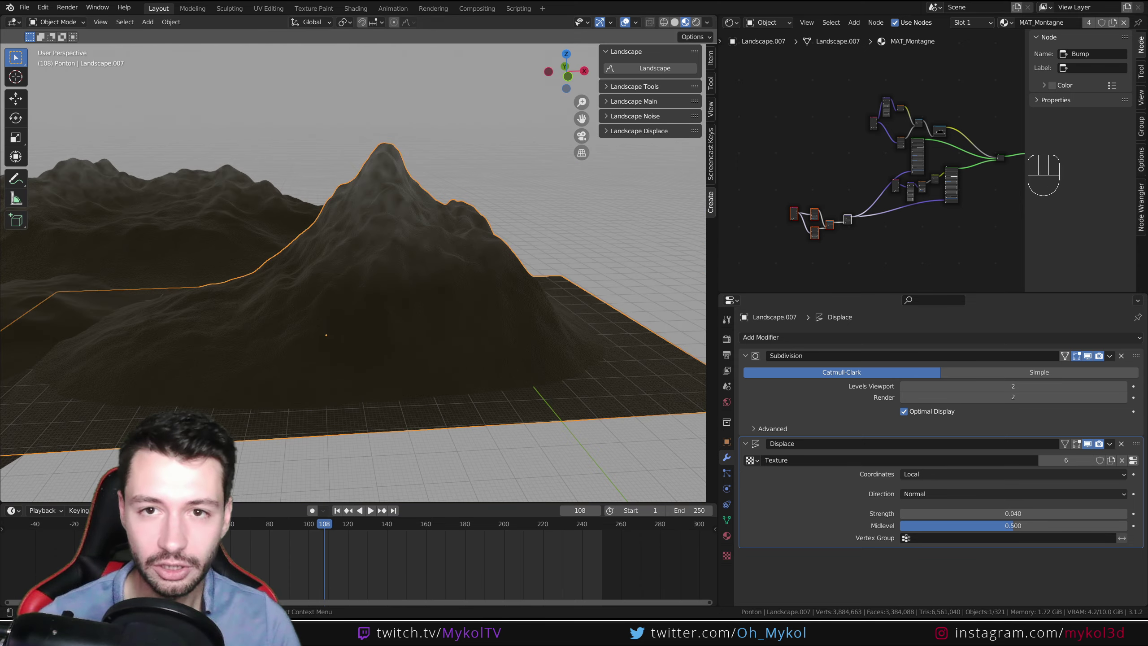
pyautogui.click(706, 22)
pyautogui.click(643, 76)
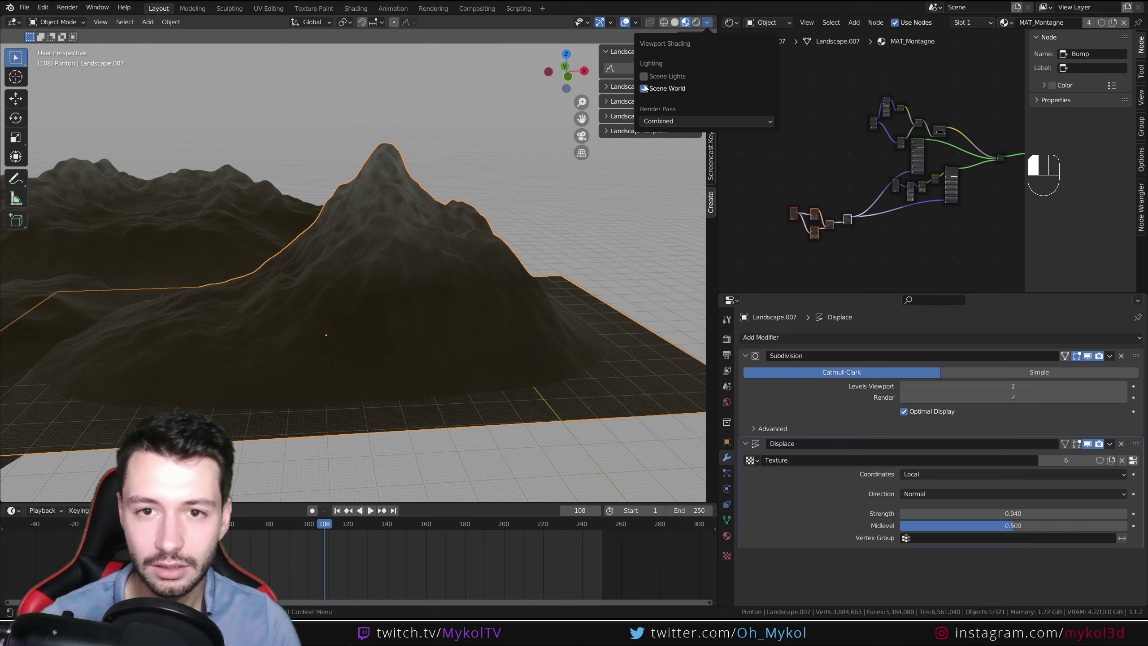
pyautogui.click(644, 88)
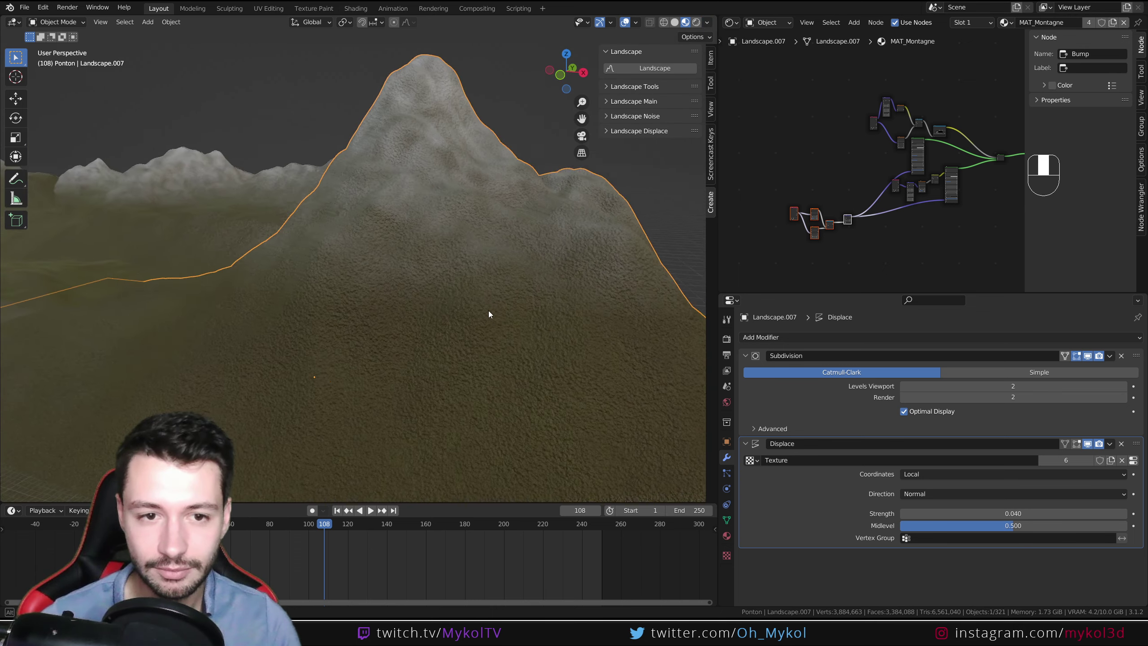
# Examine the steep mountain's material up close and from a distance, comparing the peak with the lower slopes.
pyautogui.scroll(-3, 491, 311)
pyautogui.scroll(3, 469, 338)
pyautogui.scroll(4, 468, 338)
pyautogui.moveTo(468, 338); pyautogui.dragTo(406, 355, button='middle')
pyautogui.scroll(-5, 415, 355)
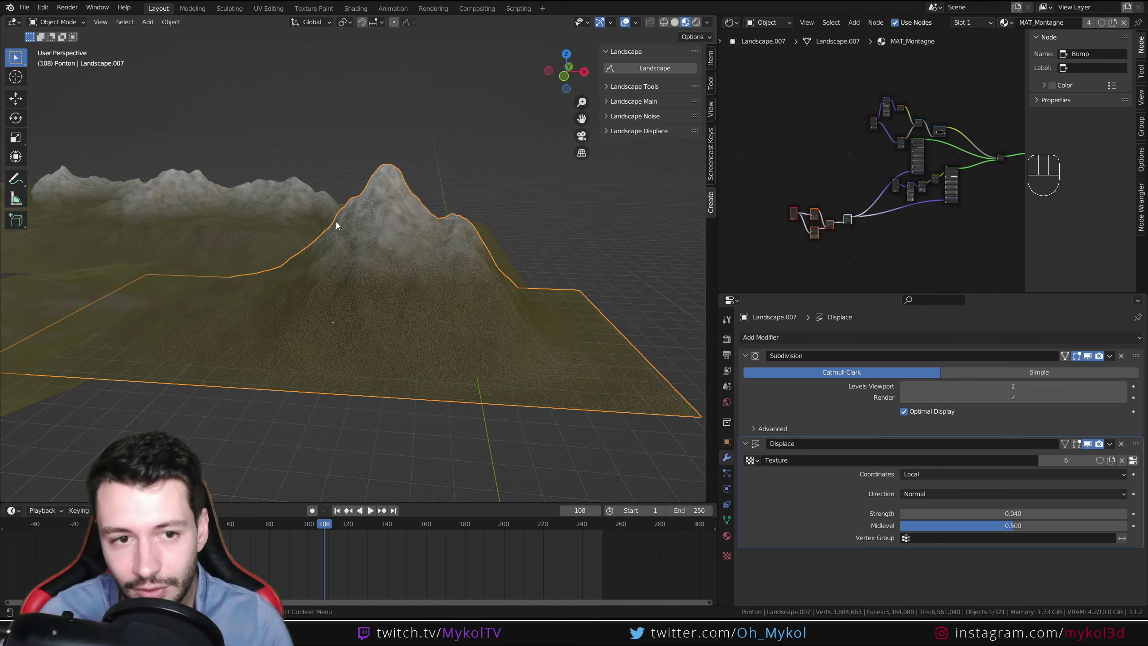
pyautogui.moveTo(397, 297); pyautogui.dragTo(411, 220, button='middle')
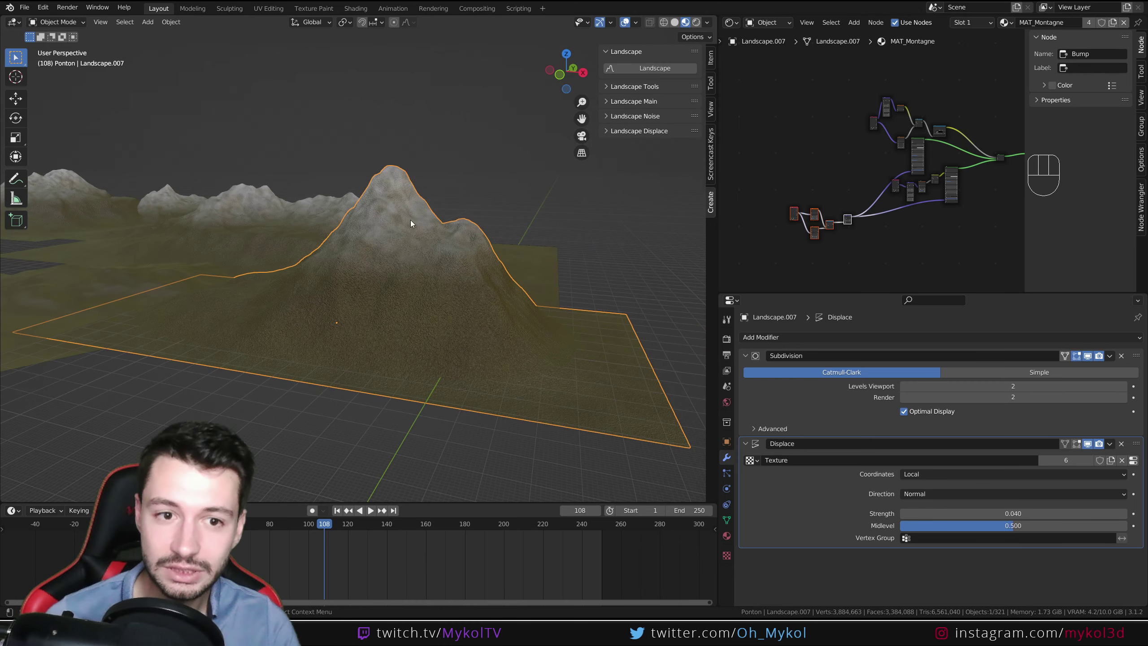
pyautogui.scroll(-3, 374, 287)
pyautogui.moveTo(373, 290)
pyautogui.mouseDown(button='middle')
pyautogui.moveTo(398, 275)
pyautogui.moveTo(382, 287)
pyautogui.mouseUp(button='middle')
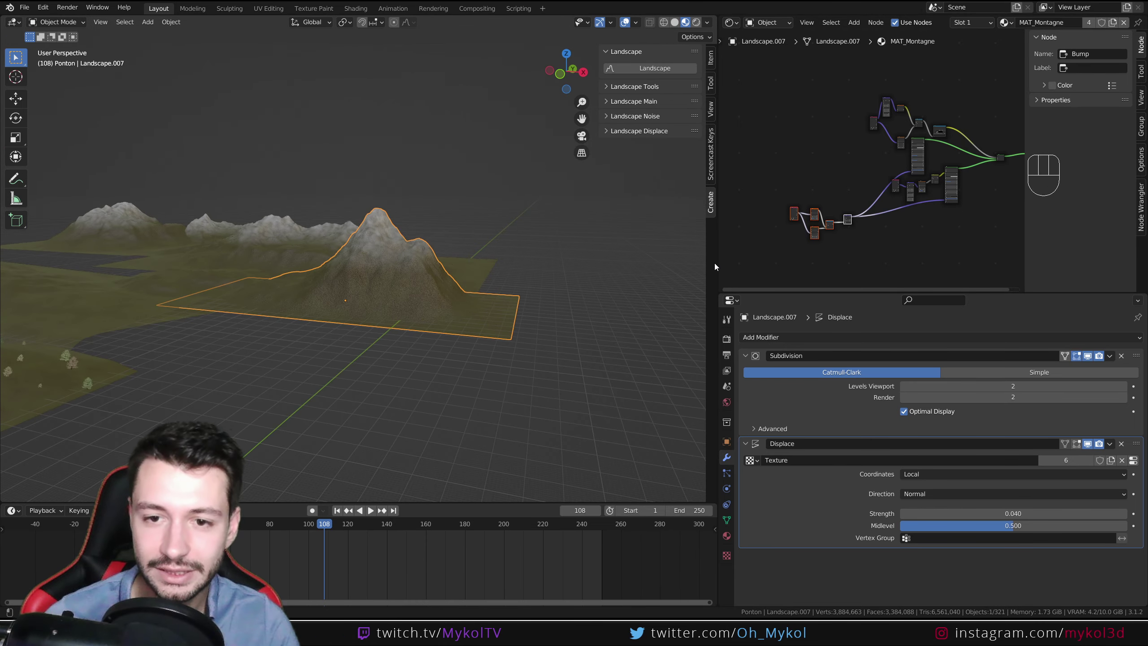
# Enlarge the Shader Editor in both directions and maximize it to fill the whole window.
pyautogui.moveTo(716, 263); pyautogui.dragTo(519, 269)
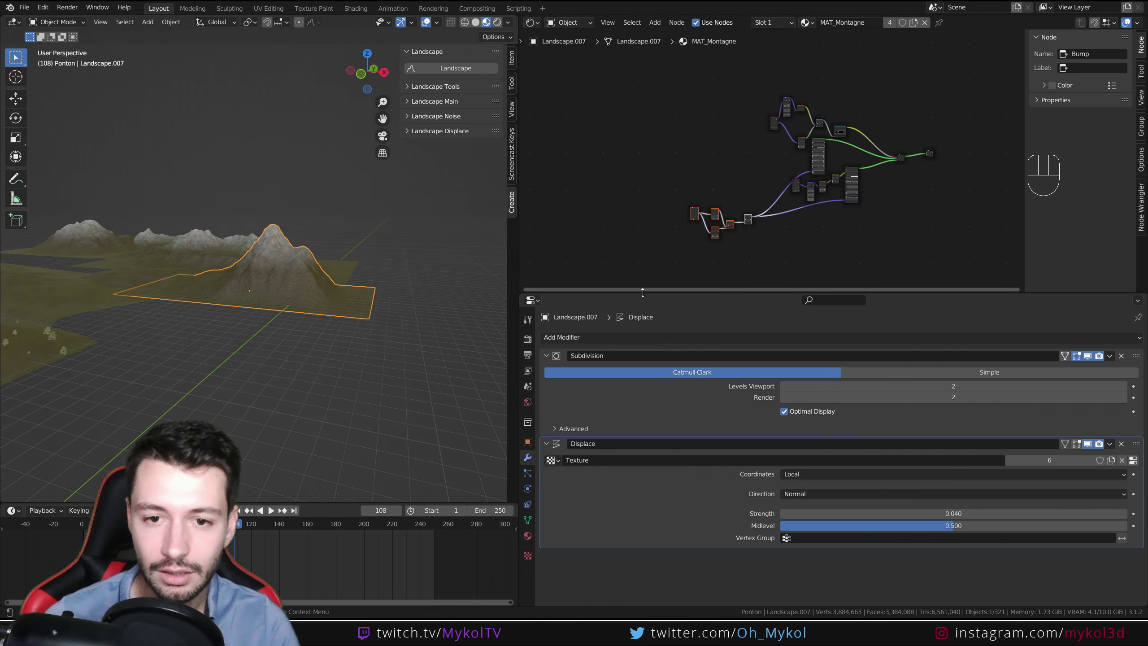
pyautogui.moveTo(642, 291); pyautogui.dragTo(642, 504)
pyautogui.scroll(7, 737, 407)
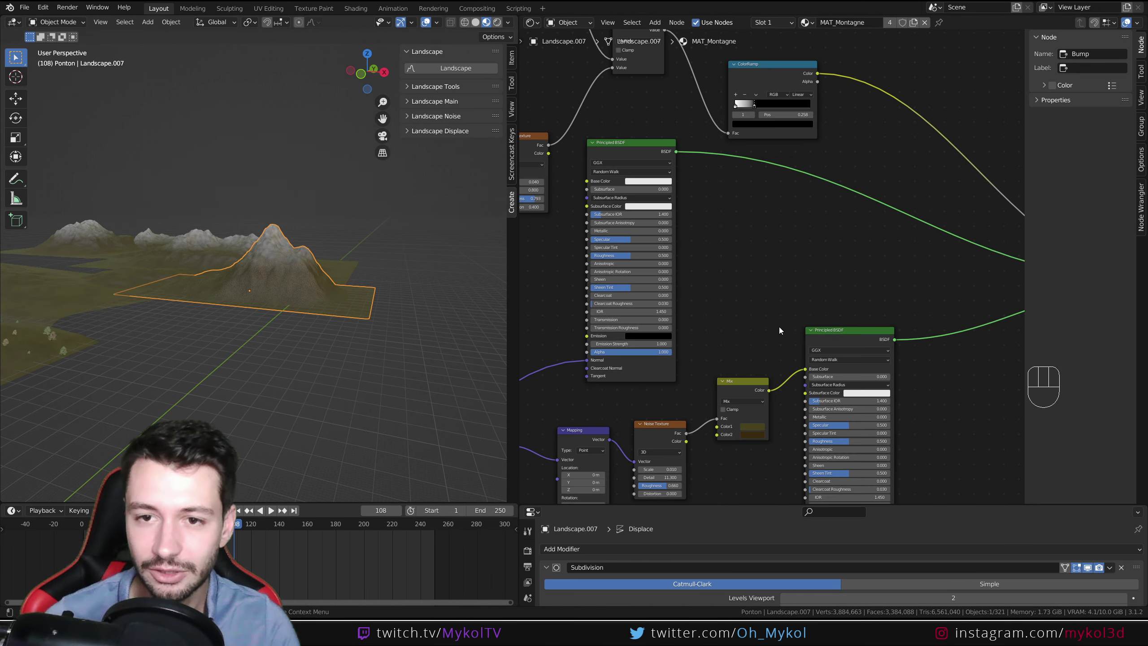
pyautogui.scroll(-5, 751, 312)
pyautogui.hotkey('ctrl', 'space')
# Spread out the material nodes, moving the upper Principled BSDF away from the ground colour nodes and lowering the other Principled BSDF slightly.
pyautogui.scroll(4, 498, 259)
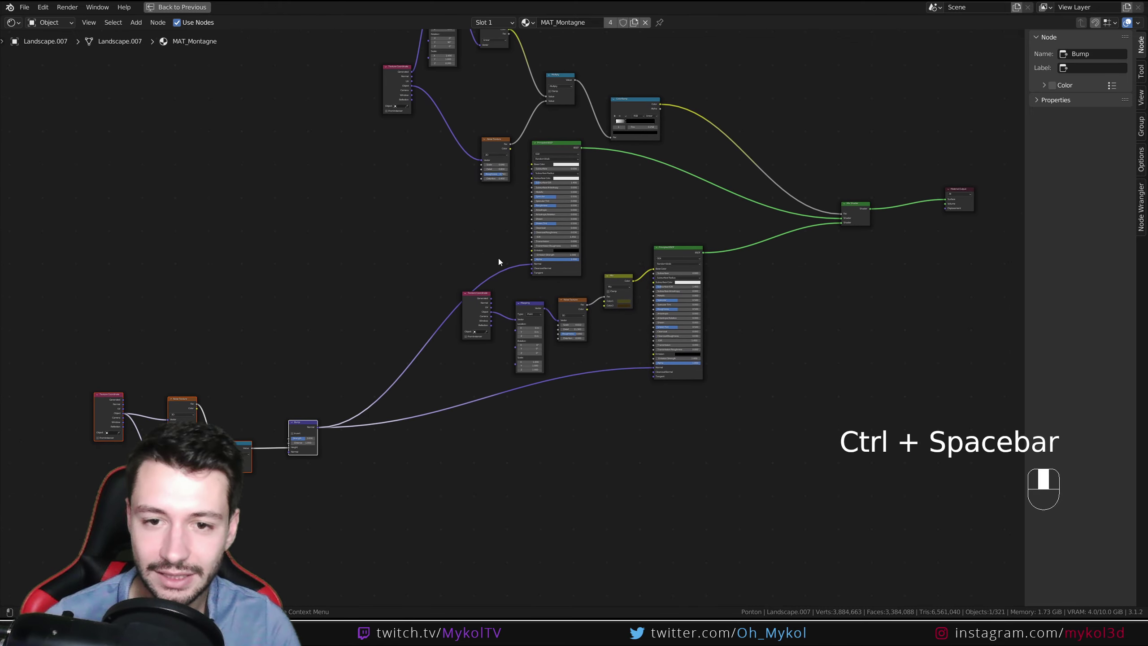
pyautogui.scroll(5, 502, 267)
pyautogui.moveTo(723, 198); pyautogui.dragTo(495, 347, button='middle')
pyautogui.scroll(8, 628, 307)
pyautogui.moveTo(629, 306); pyautogui.dragTo(470, 292, button='middle')
pyautogui.scroll(-1, 681, 254)
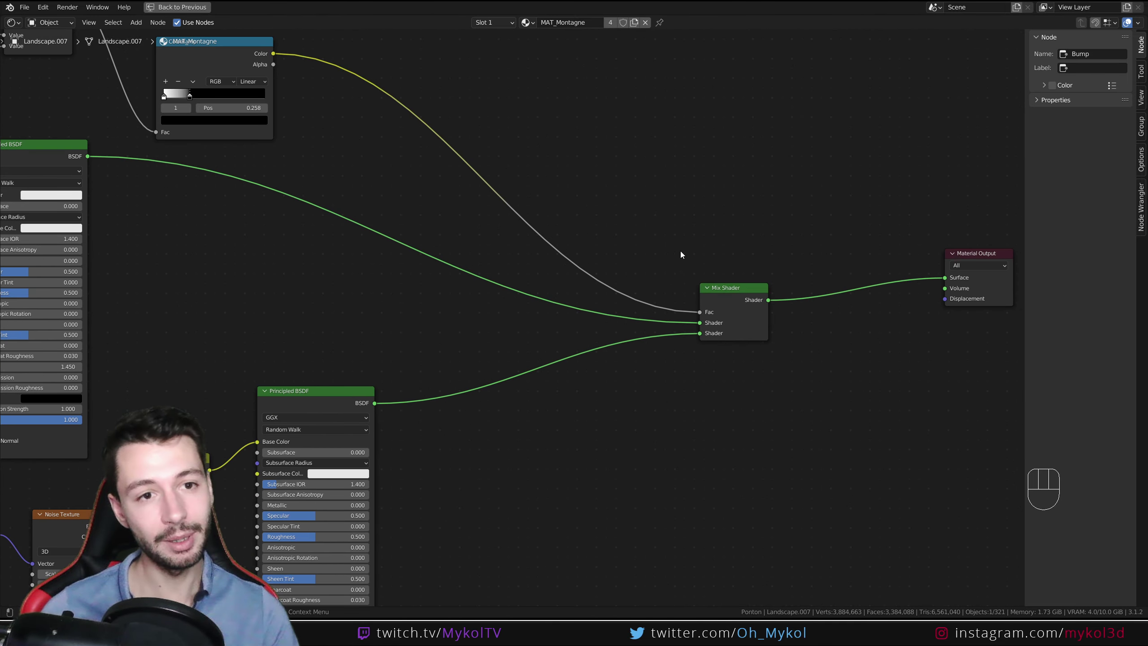
pyautogui.scroll(-4, 271, 312)
pyautogui.moveTo(217, 310); pyautogui.dragTo(606, 279, button='middle')
pyautogui.moveTo(498, 160); pyautogui.dragTo(209, 213)
pyautogui.moveTo(430, 358); pyautogui.dragTo(477, 179, button='middle')
pyautogui.moveTo(754, 166); pyautogui.dragTo(760, 206)
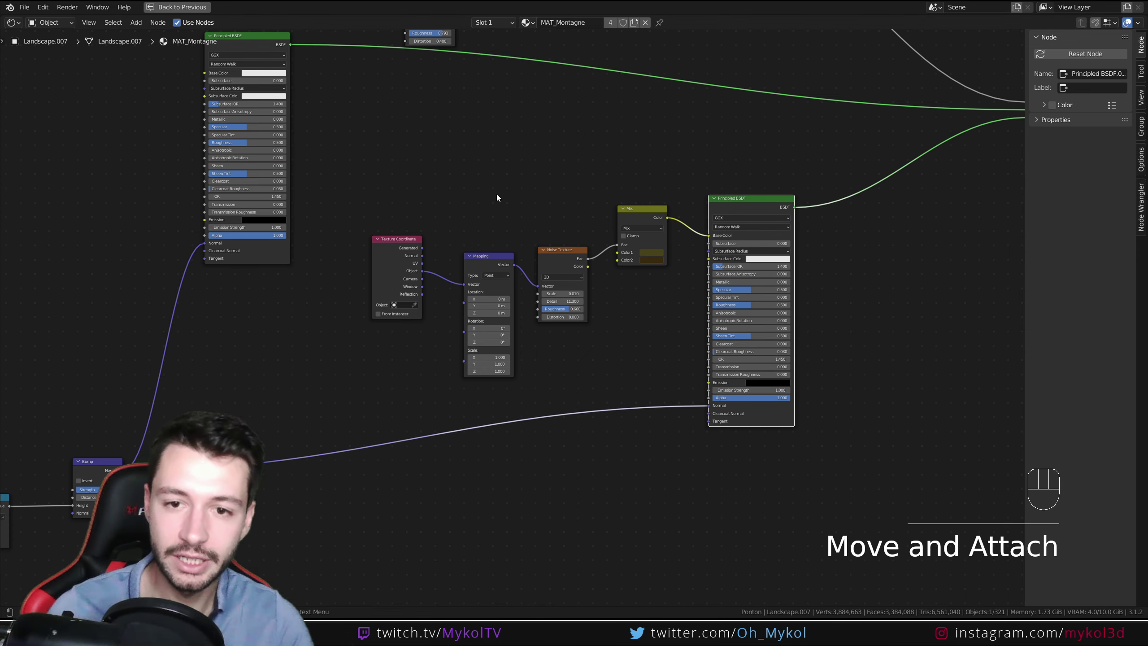
# Restore the split layout and nudge the Principled BSDF fed by the Mix colour node slightly.
pyautogui.hotkey('ctrl', 'space')
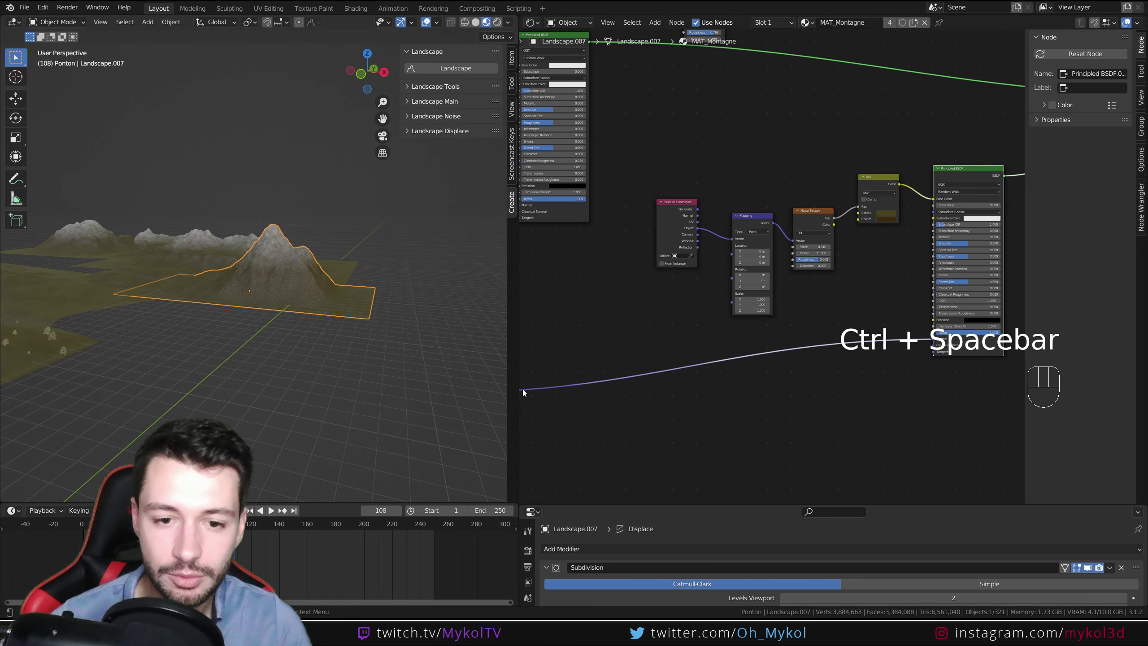
pyautogui.scroll(5, 302, 315)
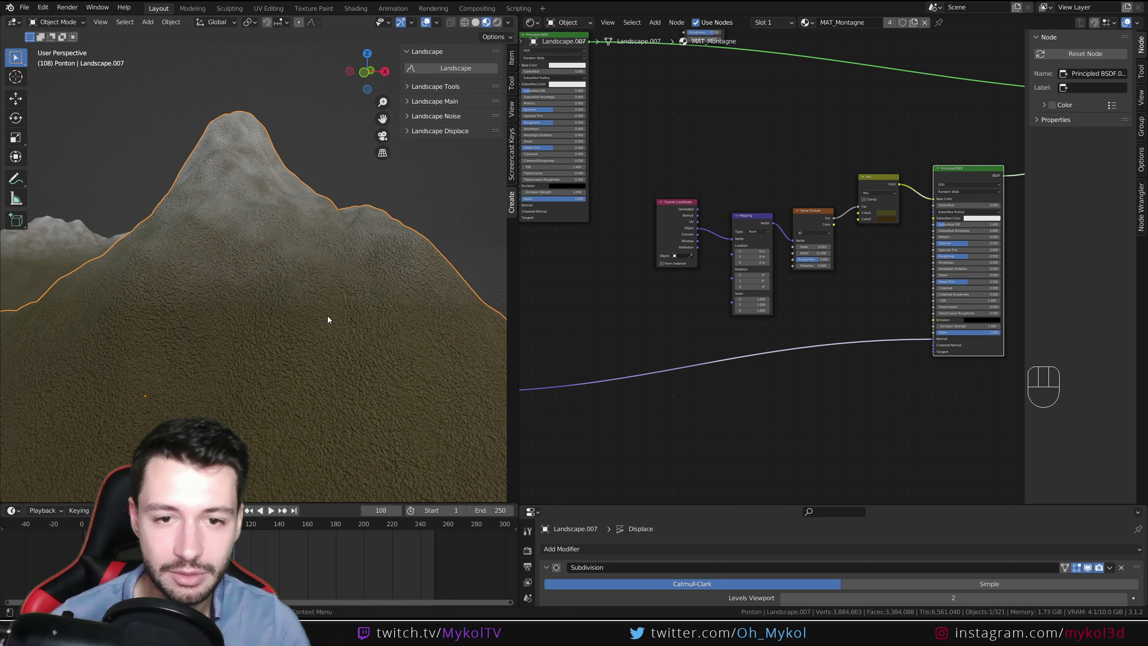
pyautogui.moveTo(778, 310); pyautogui.dragTo(630, 363, button='middle')
pyautogui.moveTo(813, 217); pyautogui.dragTo(815, 222)
pyautogui.scroll(-1, 841, 261)
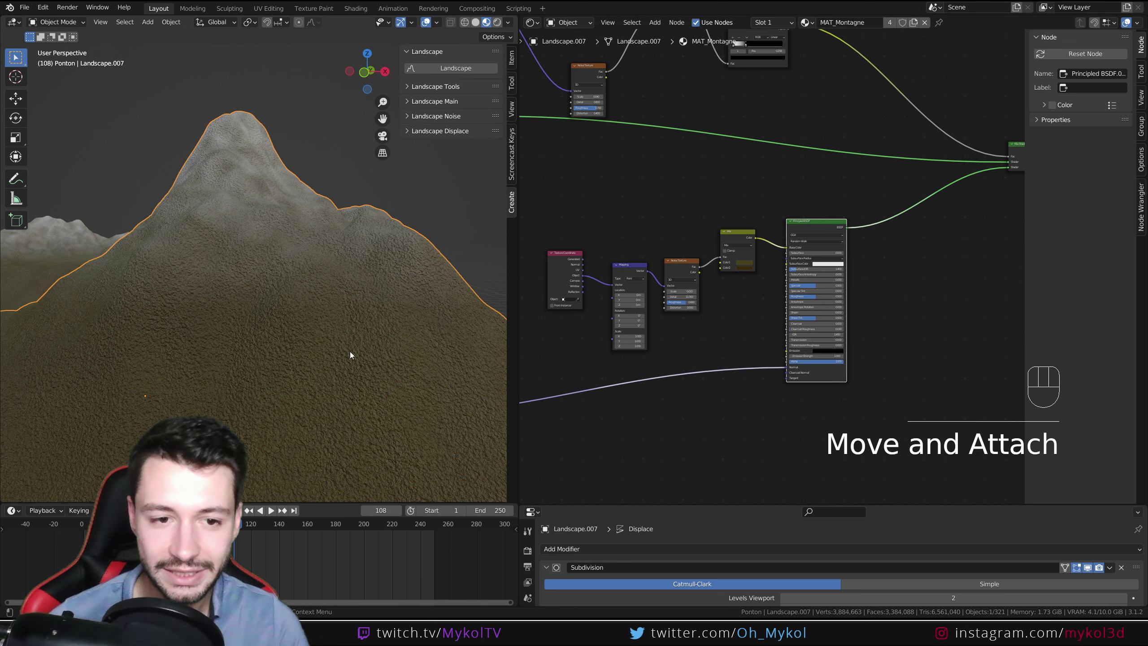
# Compare the colour variation on the mountain's lower slopes with the Mapping, Noise Texture and Mix nodes that drive it.
pyautogui.scroll(-2, 351, 368)
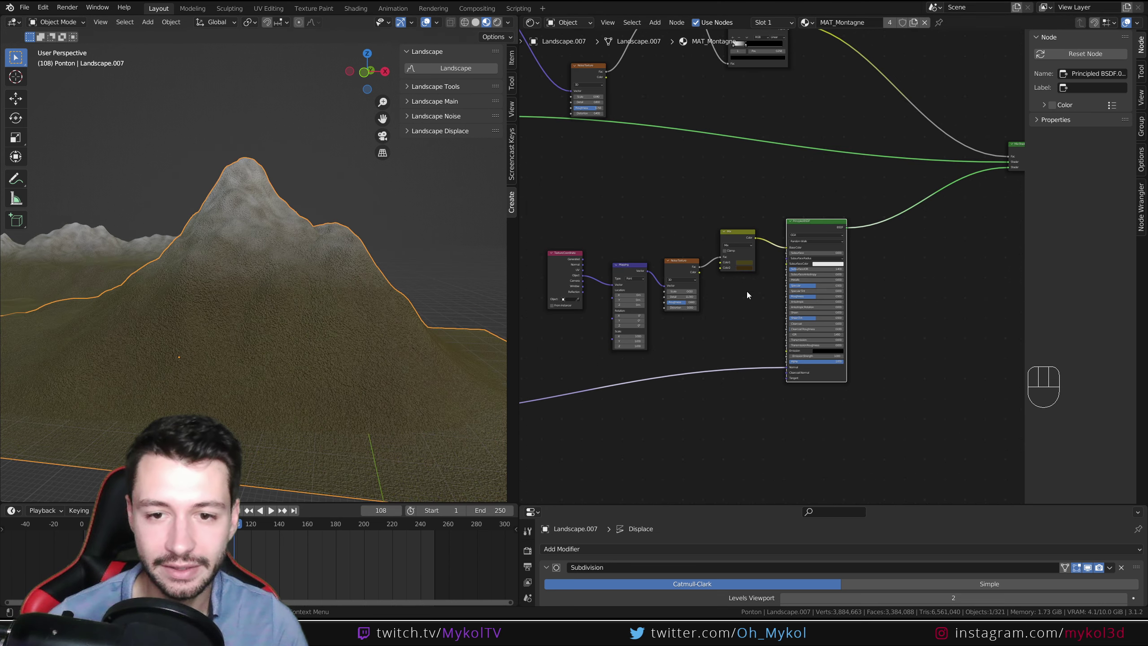
pyautogui.scroll(3, 737, 278)
pyautogui.scroll(4, 303, 373)
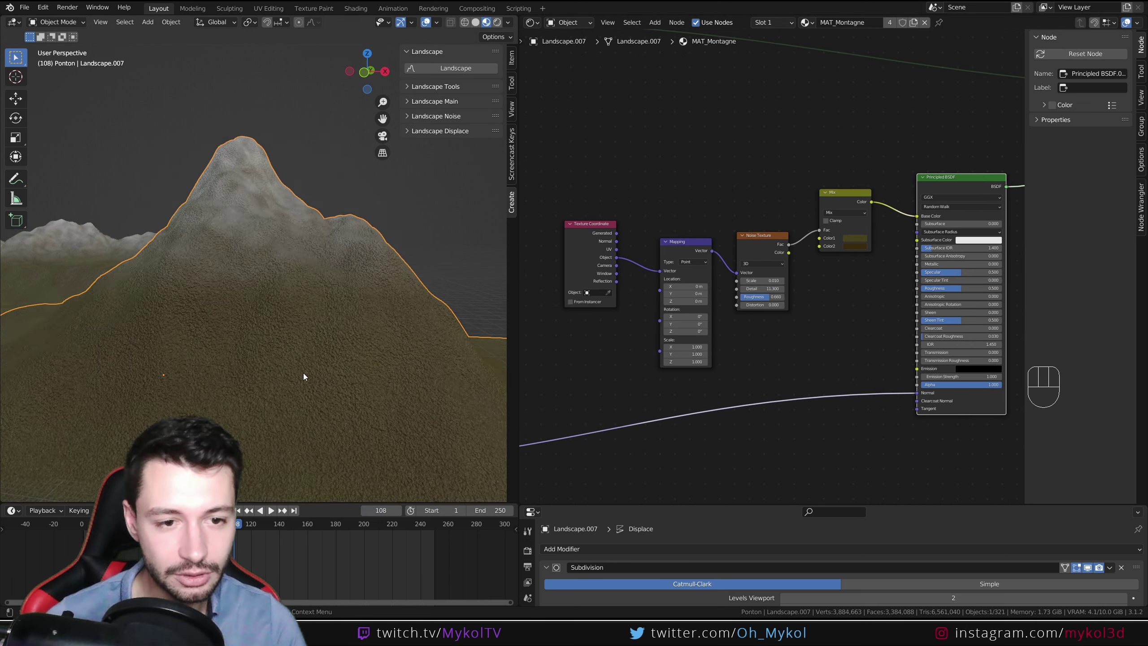
pyautogui.keyDown('shift'); pyautogui.moveTo(307, 379); pyautogui.dragTo(312, 356, button='middle'); pyautogui.keyUp('shift')
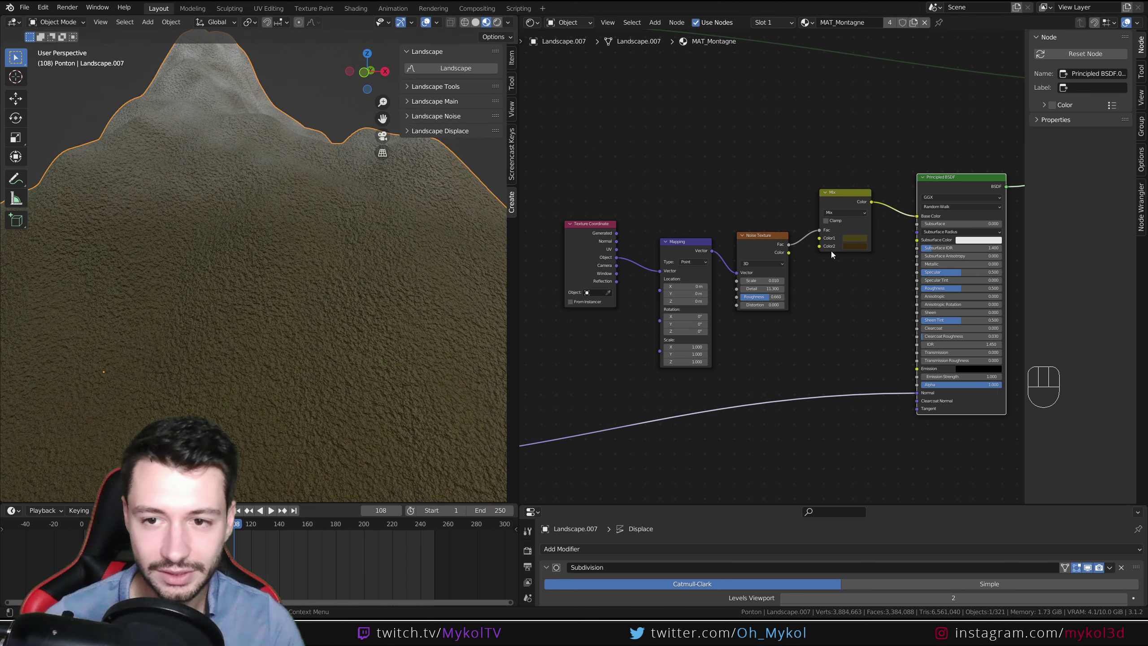
pyautogui.scroll(-4, 309, 343)
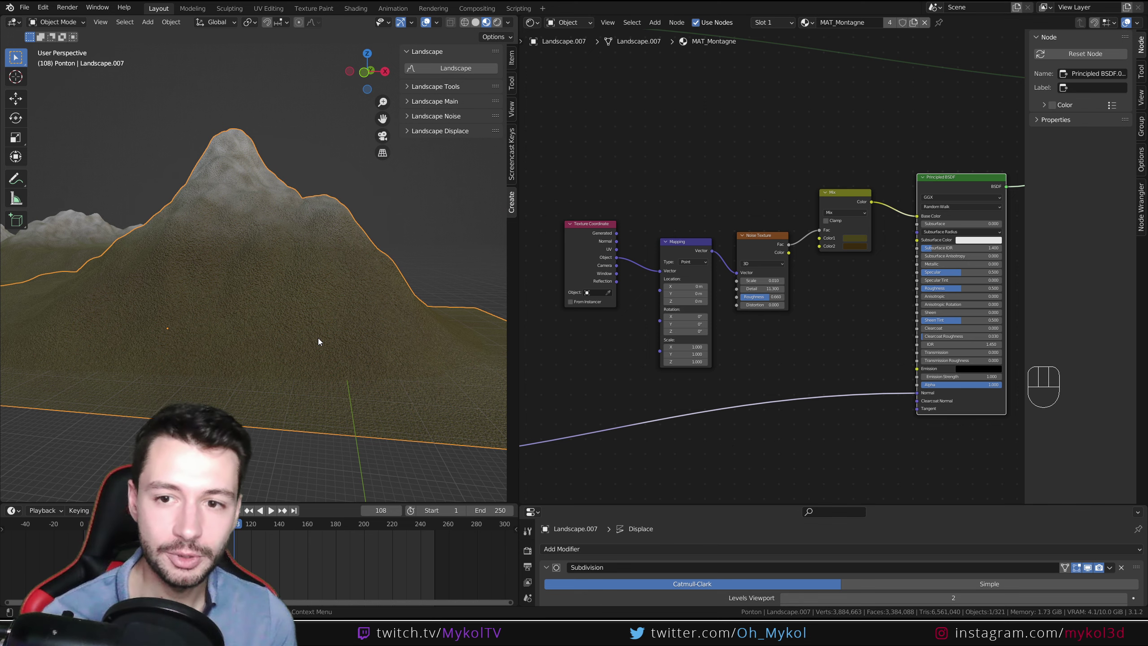
pyautogui.scroll(2, 873, 255)
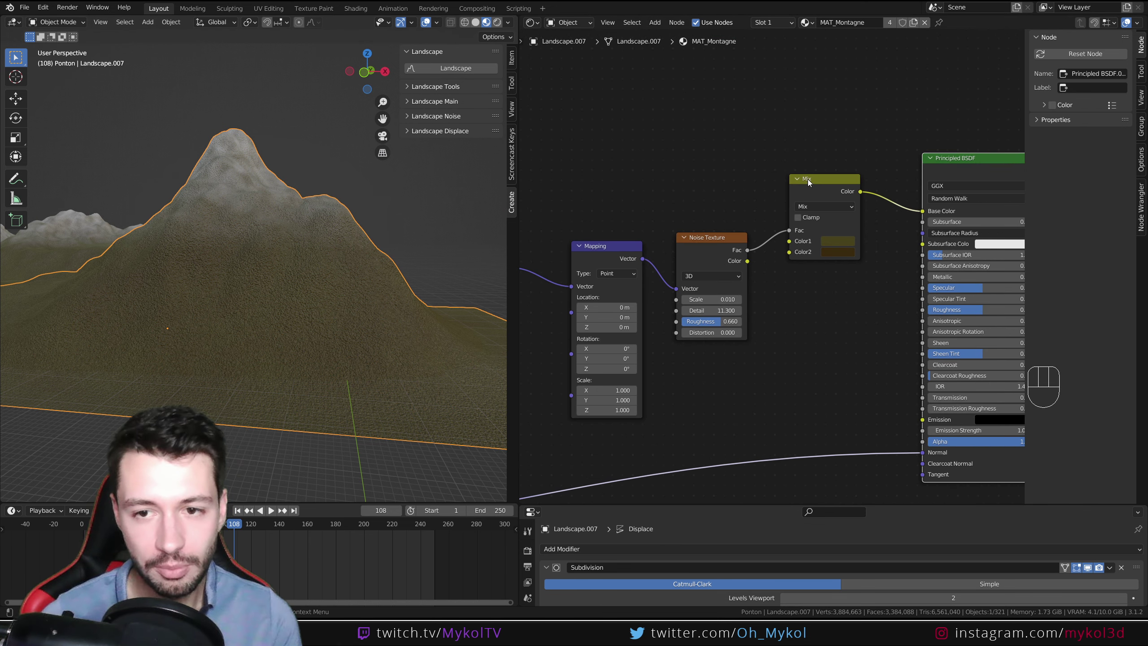
# Raise the ground colour's Noise Texture node and preview it on the mountain, and return the material output to the Mix Shader.
pyautogui.moveTo(718, 241); pyautogui.dragTo(710, 192)
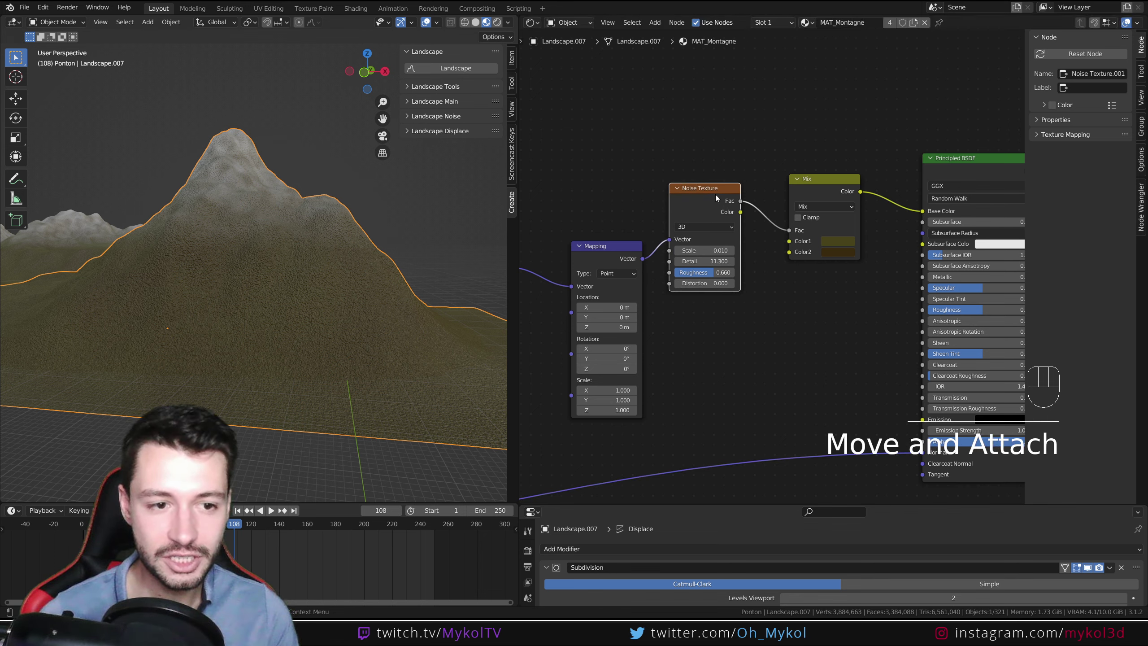
pyautogui.keyDown('ctrl'); pyautogui.keyDown('shift'); pyautogui.click(715, 194); pyautogui.keyUp('shift'); pyautogui.keyUp('ctrl')
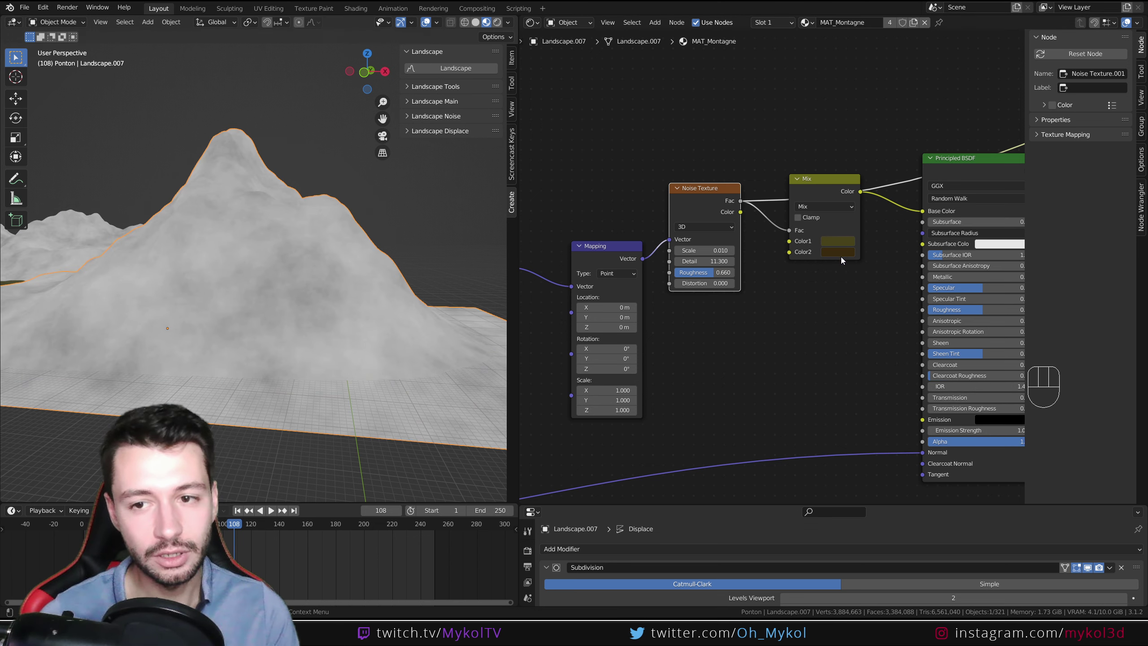
pyautogui.scroll(-3, 841, 257)
pyautogui.moveTo(841, 256); pyautogui.dragTo(671, 310, button='middle')
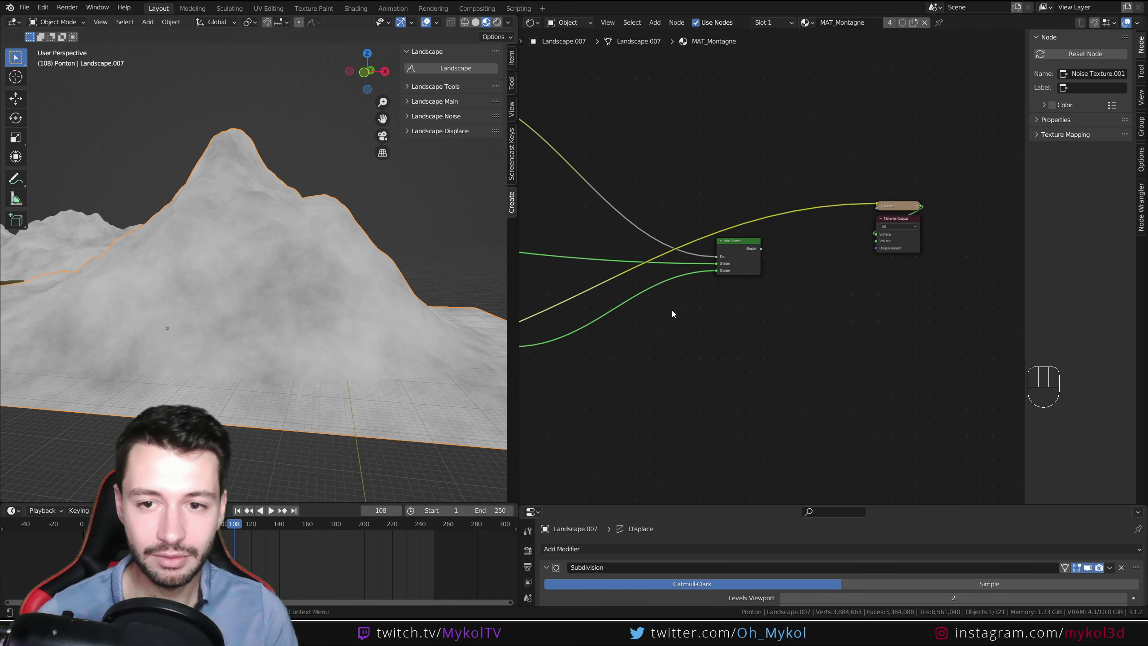
pyautogui.keyDown('ctrl'); pyautogui.keyDown('shift'); pyautogui.click(738, 244); pyautogui.keyUp('shift'); pyautogui.keyUp('ctrl')
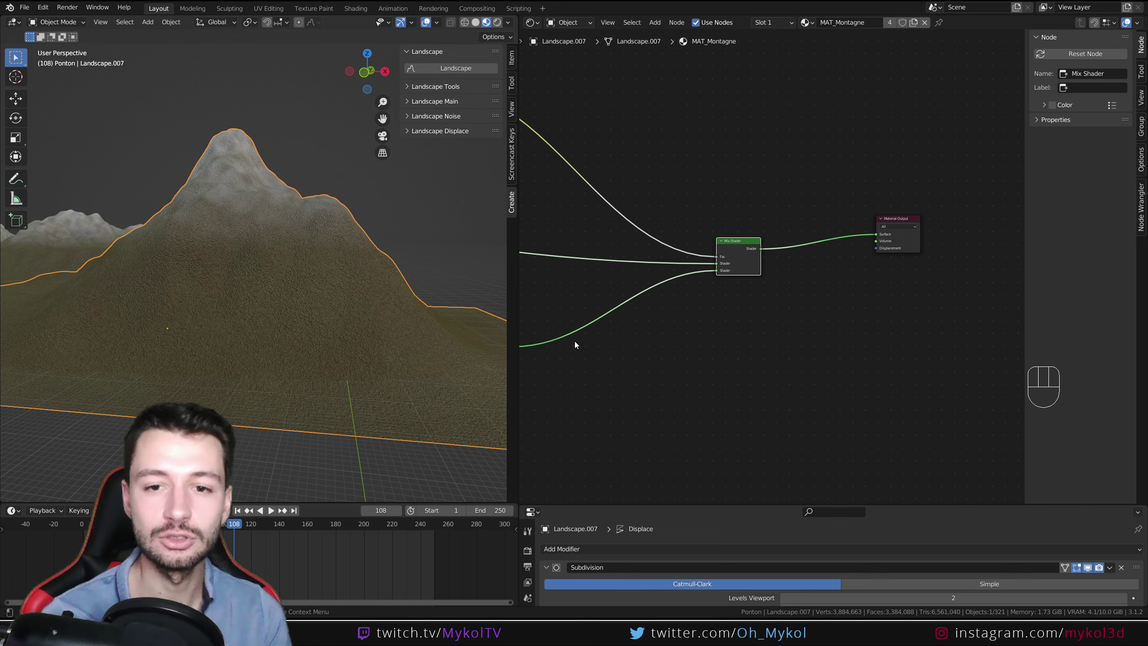
# Lower the bump branch's Texture Coordinate node so it sits between the Noise Texture and Musgrave Texture nodes it feeds.
pyautogui.keyDown('shift'); pyautogui.moveTo(590, 329); pyautogui.dragTo(791, 332, button='middle'); pyautogui.keyUp('shift')
pyautogui.scroll(-2, 790, 331)
pyautogui.moveTo(687, 382); pyautogui.dragTo(902, 285, button='middle')
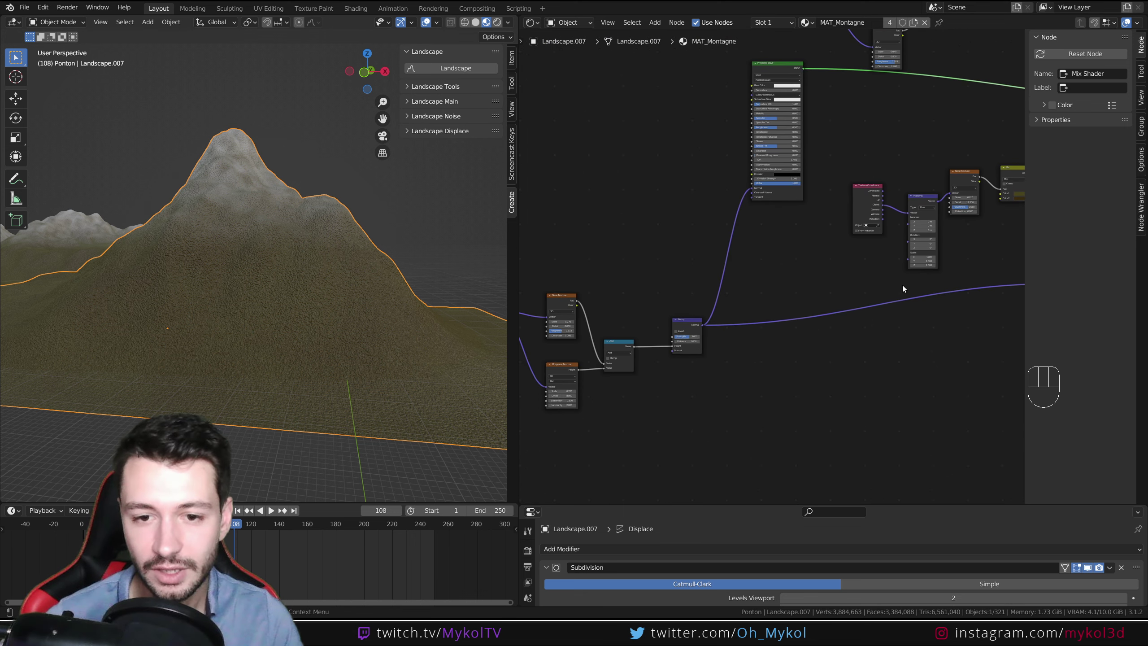
pyautogui.scroll(5, 773, 276)
pyautogui.moveTo(615, 300); pyautogui.dragTo(861, 234, button='middle')
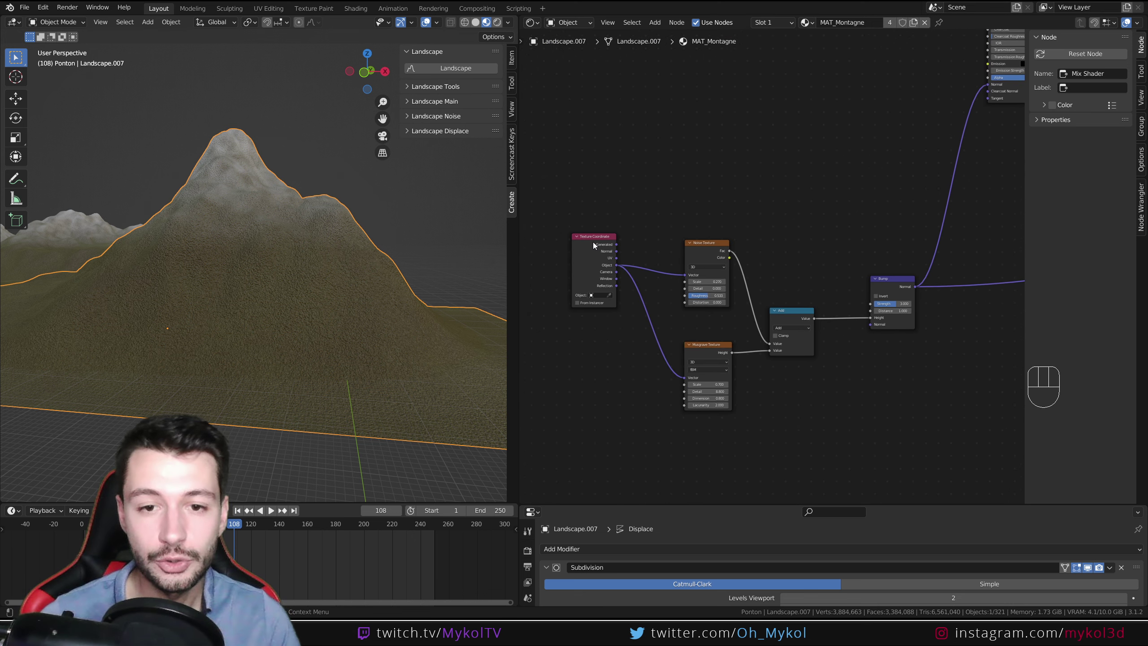
pyautogui.moveTo(592, 243); pyautogui.dragTo(590, 288)
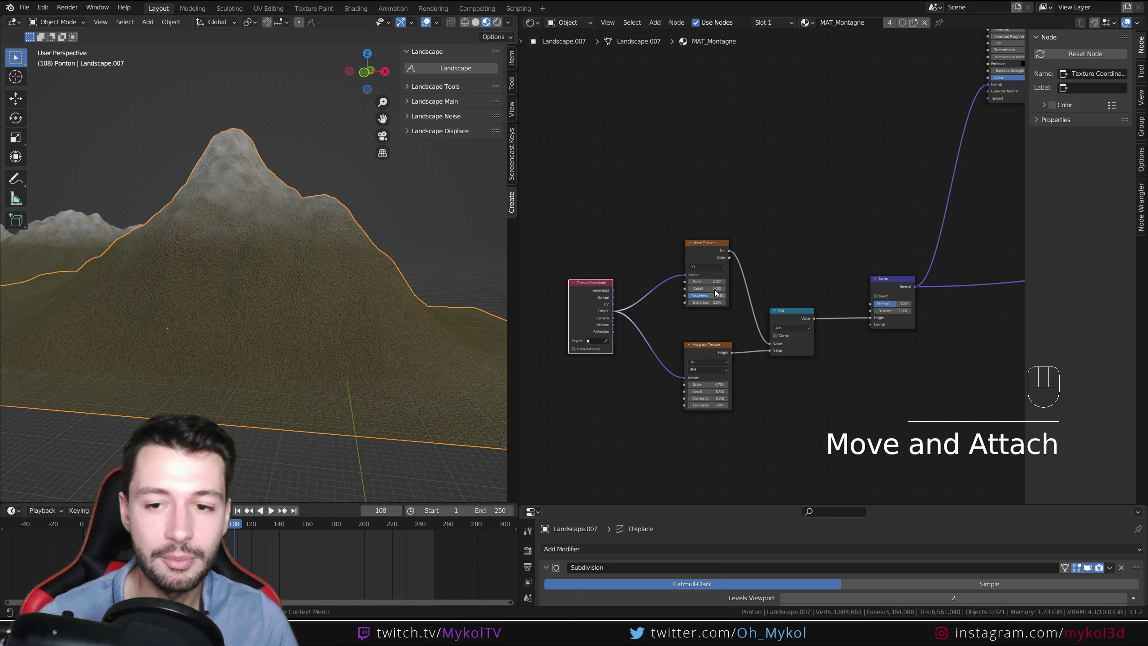
# Examine the Noise, Musgrave, Add and Bump nodes and their connection to the two Principled BSDF nodes.
pyautogui.scroll(2, 722, 352)
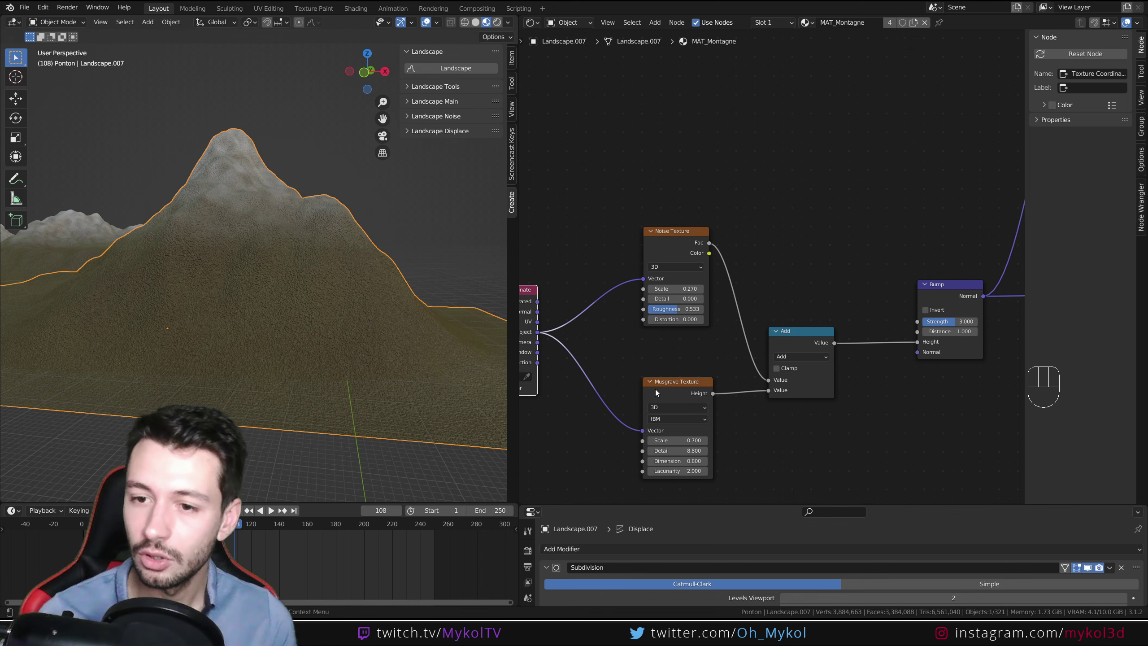
pyautogui.scroll(-12, 850, 212)
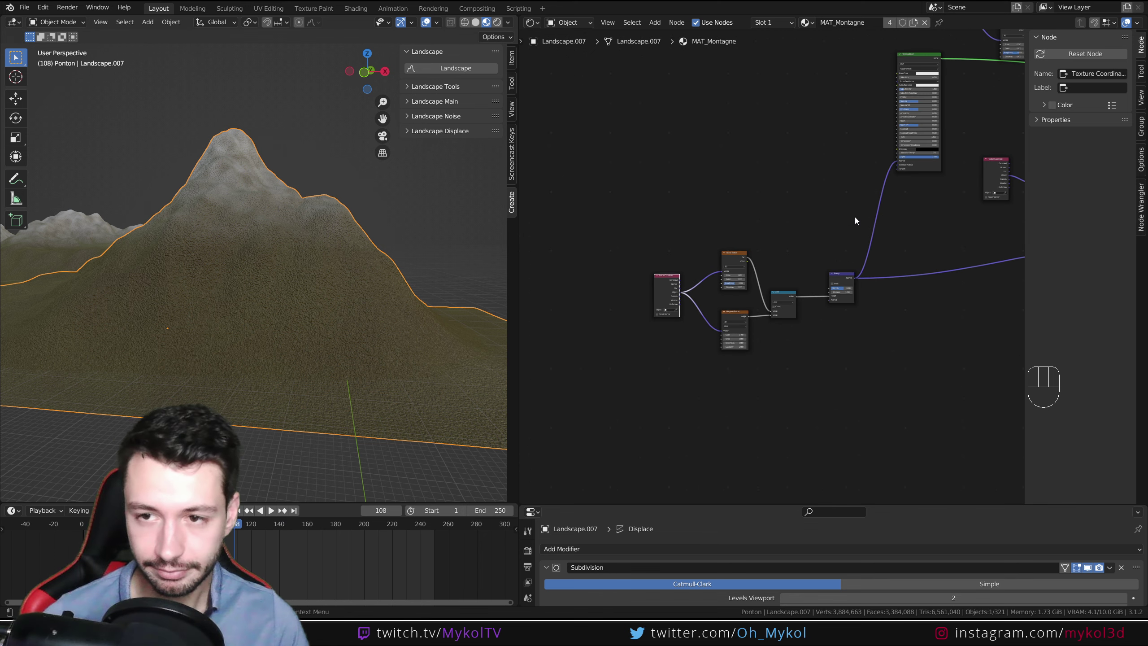
pyautogui.moveTo(855, 217); pyautogui.dragTo(752, 223, button='middle')
pyautogui.scroll(12, 743, 271)
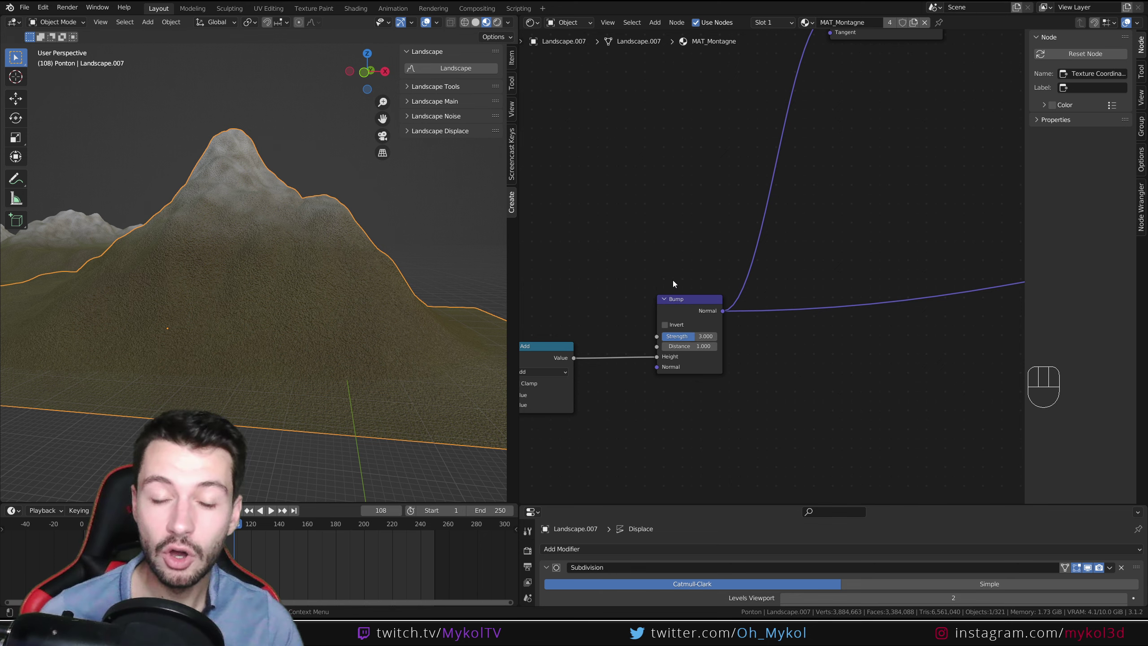
pyautogui.moveTo(673, 279); pyautogui.dragTo(839, 223, button='middle')
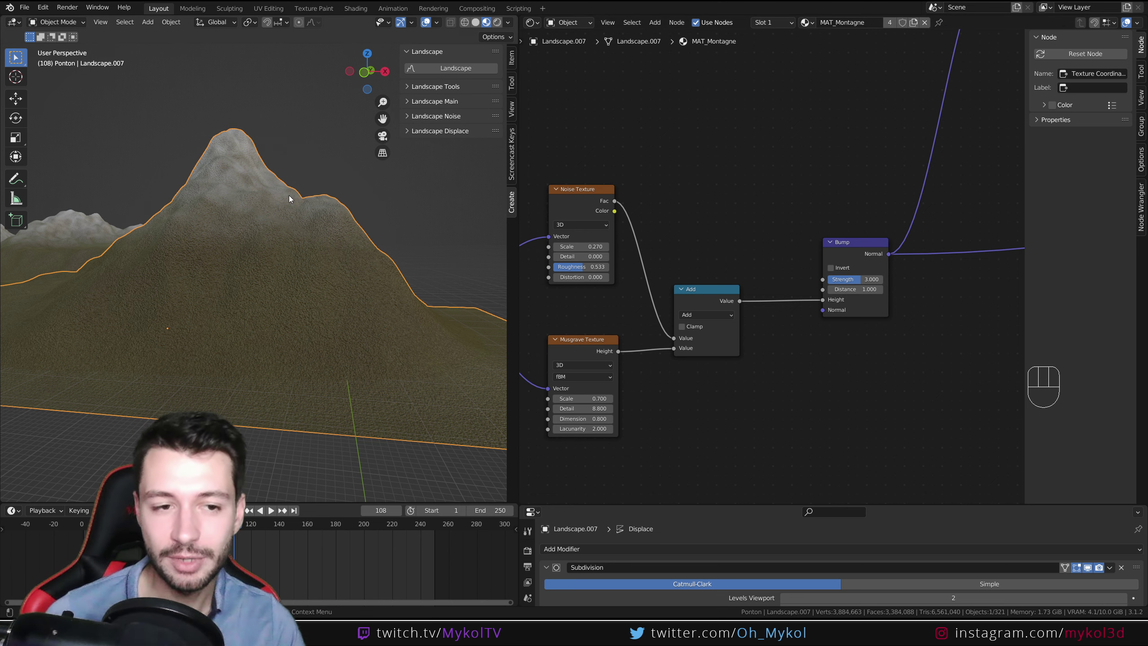
pyautogui.scroll(-2, 711, 180)
pyautogui.scroll(-2, 766, 158)
pyautogui.moveTo(766, 158); pyautogui.dragTo(718, 251, button='middle')
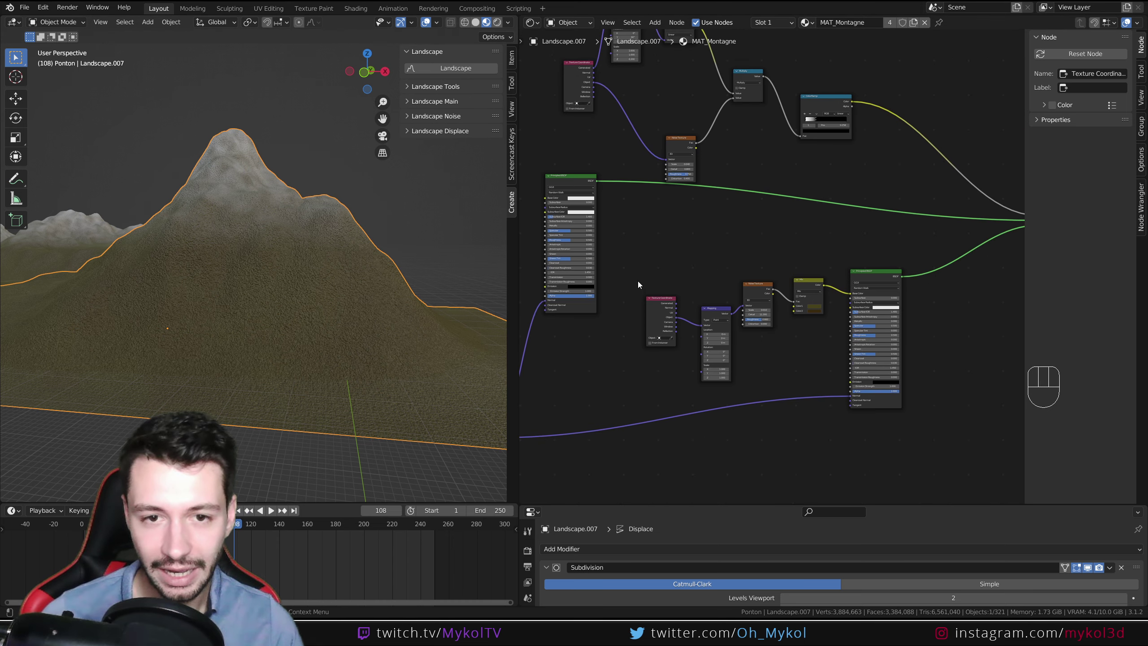
pyautogui.scroll(4, 638, 284)
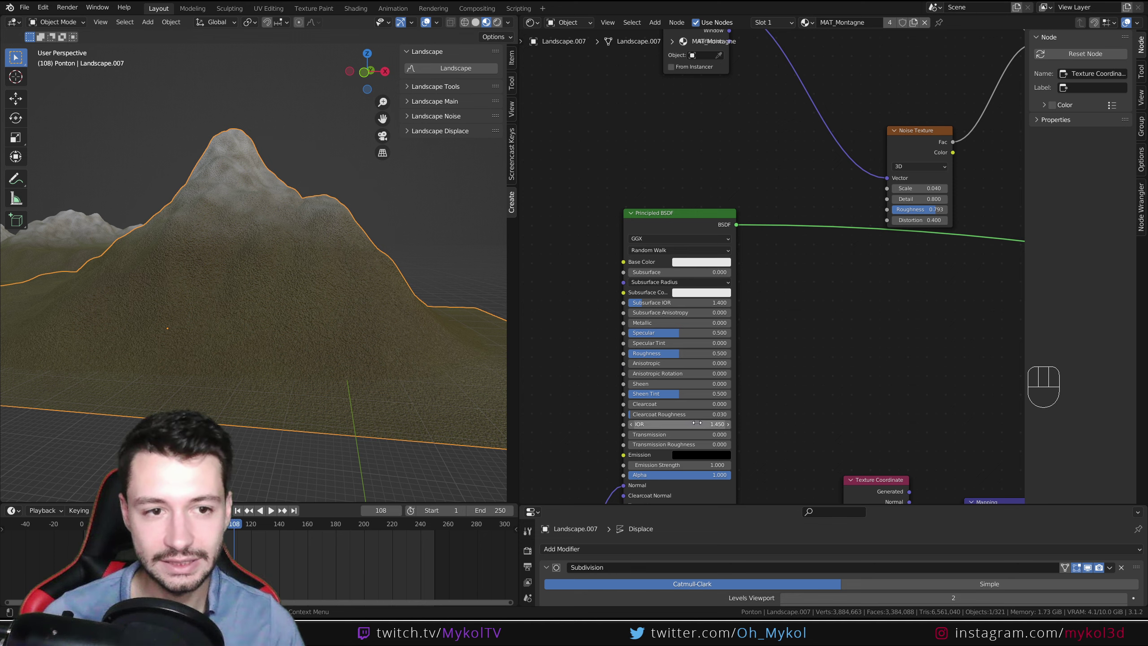
pyautogui.scroll(-4, 693, 409)
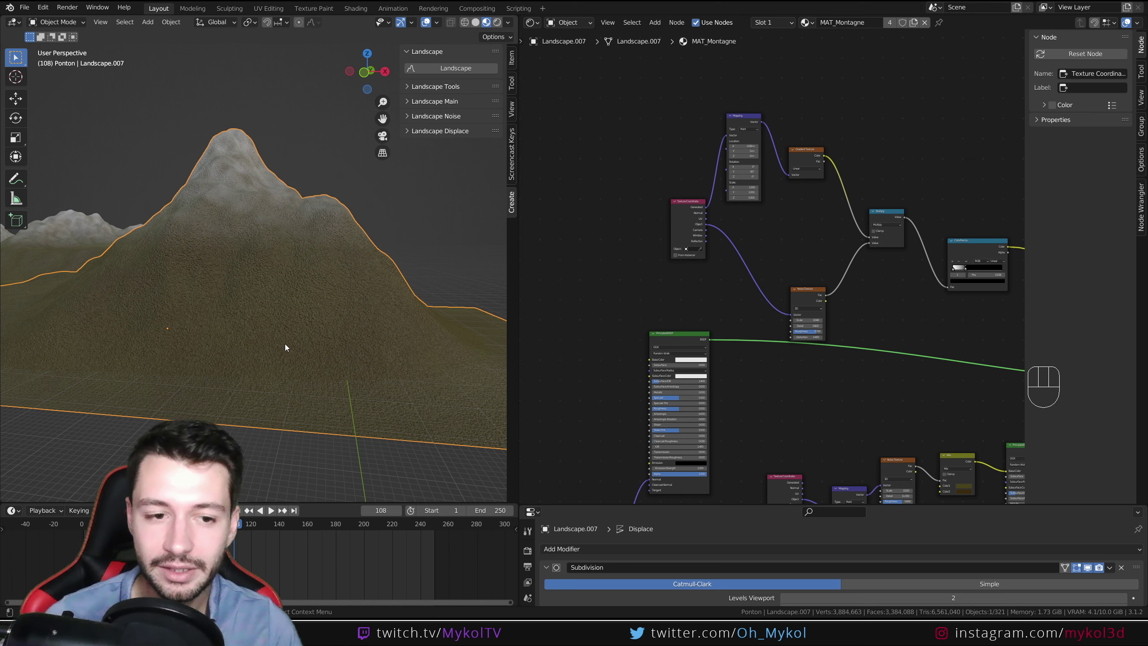
pyautogui.moveTo(1030, 482); pyautogui.dragTo(861, 296, button='middle')
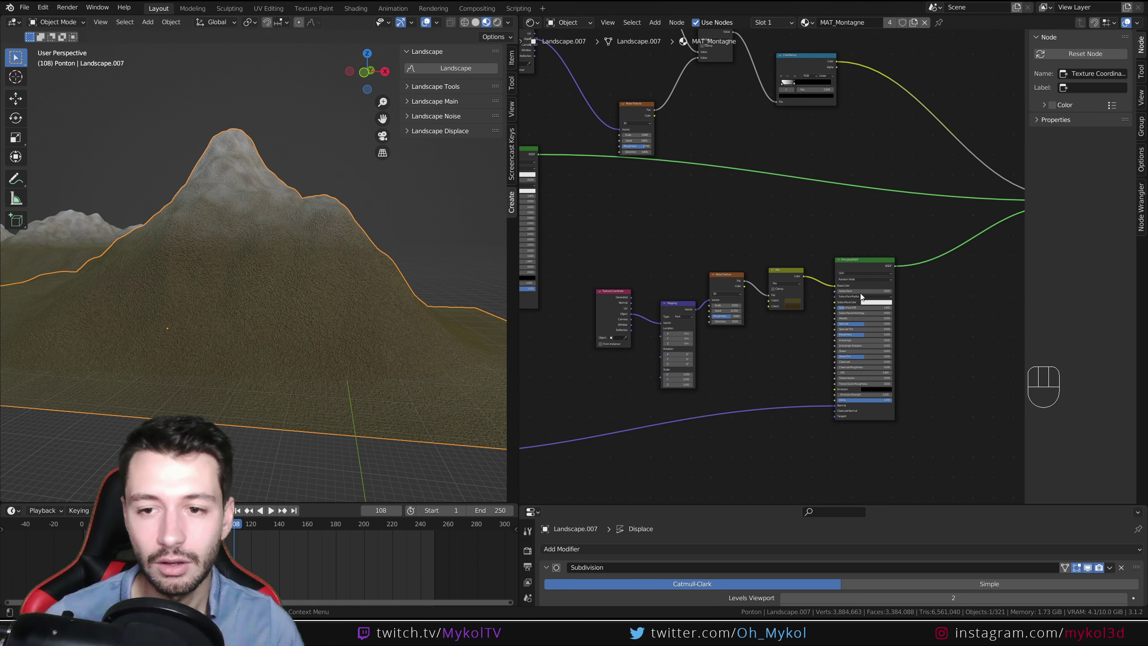
pyautogui.moveTo(574, 267); pyautogui.dragTo(704, 312, button='middle')
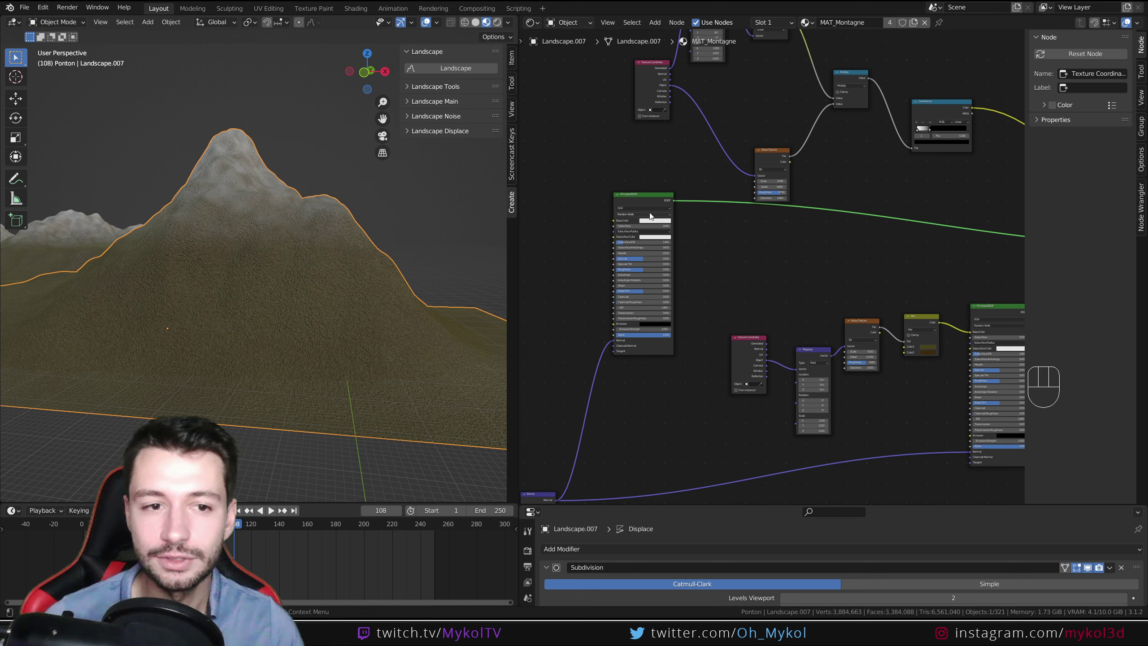
# Move the height mask's Noise Texture node up, closer to the Gradient Texture node.
pyautogui.scroll(-3, 883, 175)
pyautogui.moveTo(882, 176); pyautogui.dragTo(797, 288, button='middle')
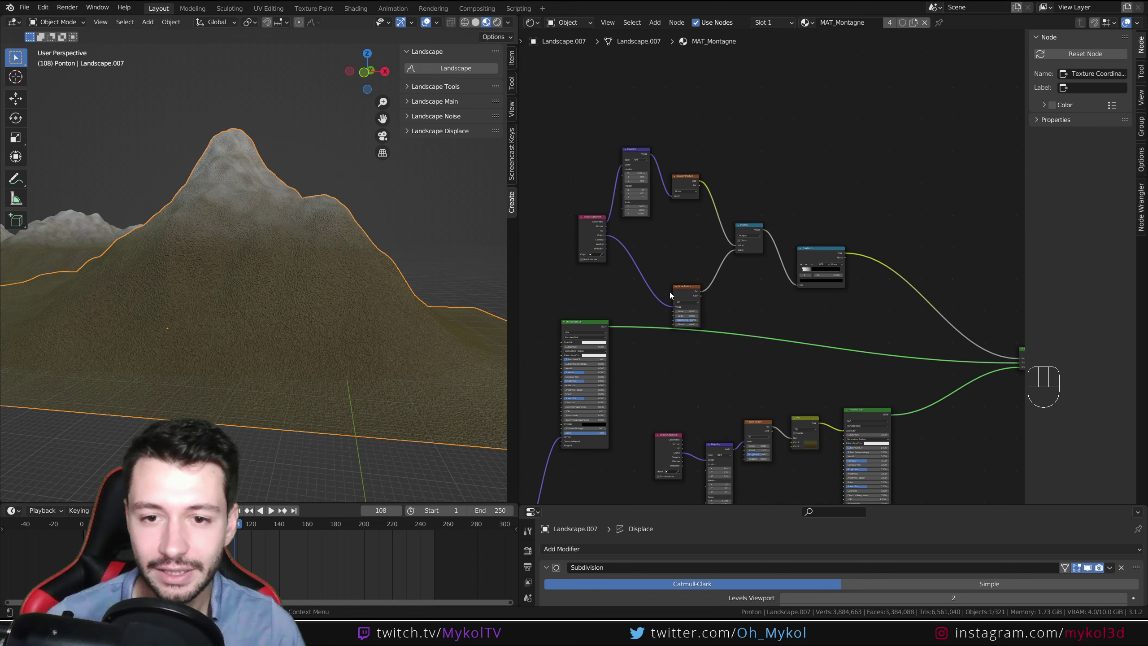
pyautogui.moveTo(684, 285); pyautogui.dragTo(678, 230)
pyautogui.scroll(5, 676, 233)
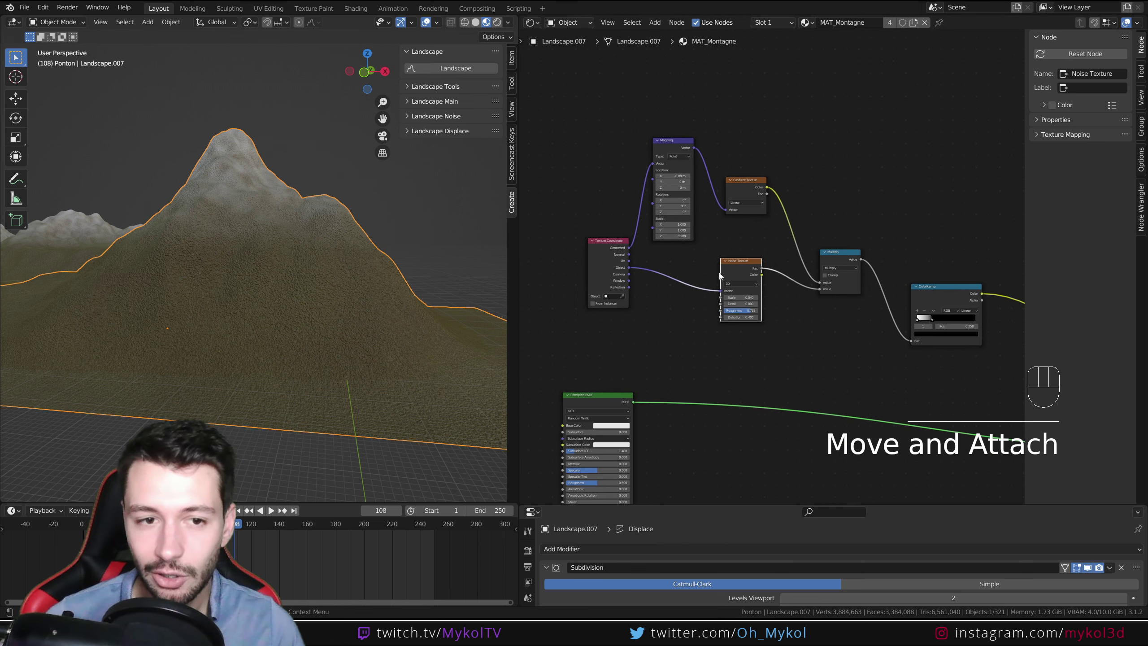
# Preview the height mask's Gradient Texture and Noise Texture on the mountain, one after the other.
pyautogui.moveTo(347, 264)
pyautogui.mouseDown(button='middle')
pyautogui.moveTo(324, 278)
pyautogui.moveTo(345, 288)
pyautogui.moveTo(336, 274)
pyautogui.mouseUp(button='middle')
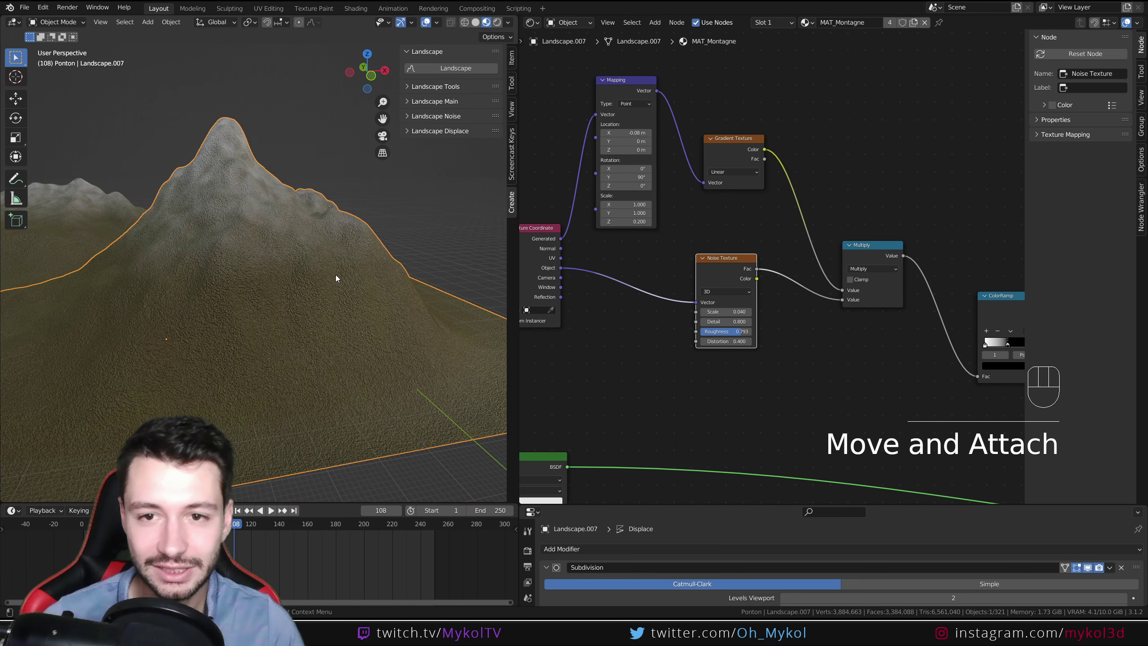
pyautogui.keyDown('ctrl'); pyautogui.keyDown('shift'); pyautogui.click(743, 141); pyautogui.keyUp('shift'); pyautogui.keyUp('ctrl')
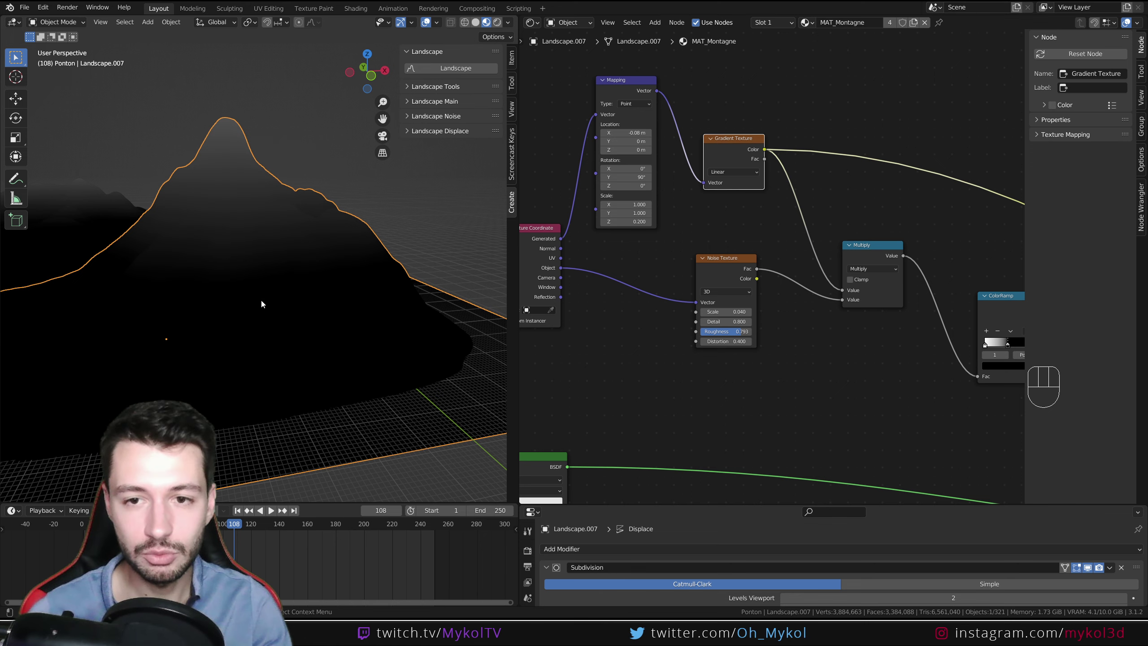
pyautogui.moveTo(732, 256); pyautogui.dragTo(704, 221, button='middle')
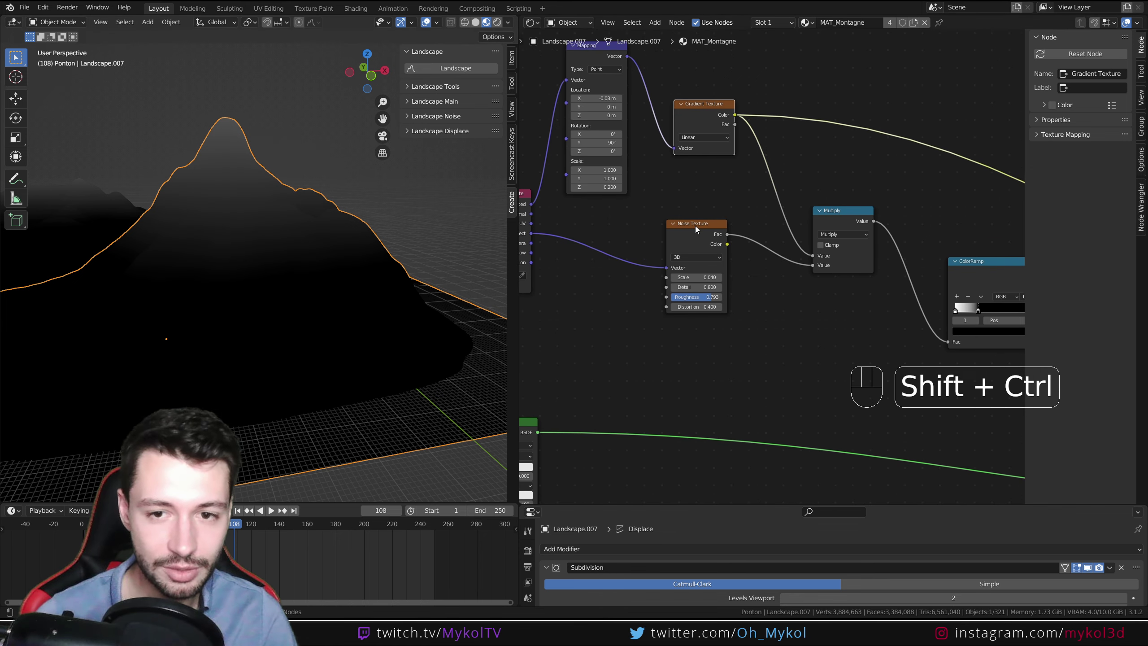
pyautogui.keyDown('ctrl'); pyautogui.keyDown('shift'); pyautogui.click(695, 226); pyautogui.keyUp('shift'); pyautogui.keyUp('ctrl')
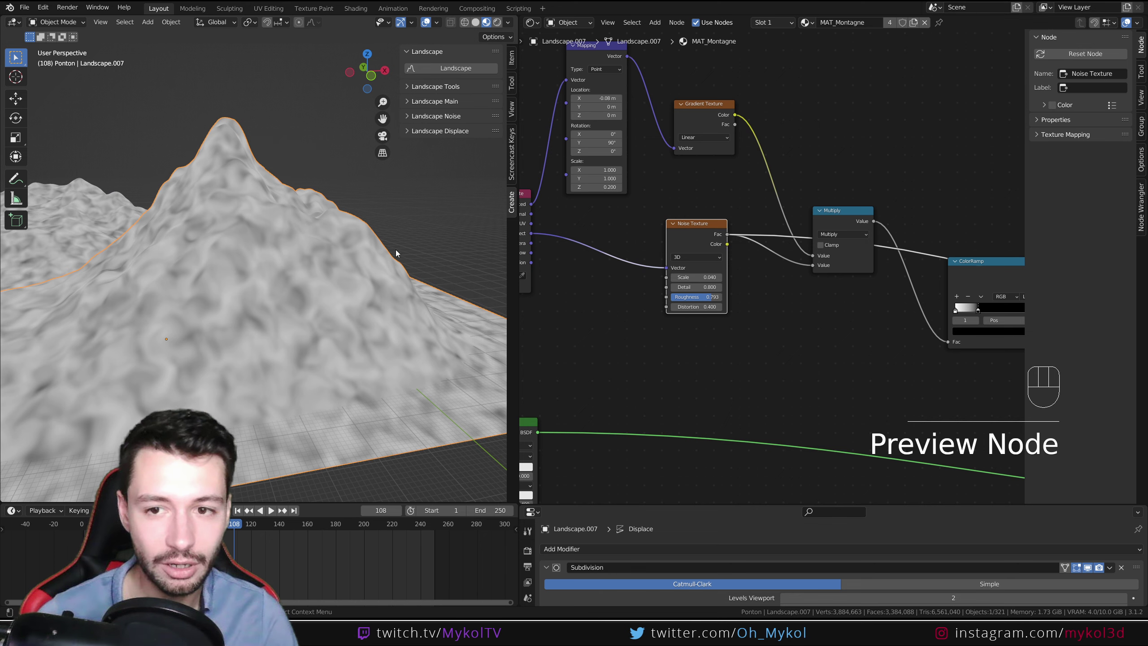
# Preview the Multiply node's combination of gradient and noise and inspect it around the mountain peak.
pyautogui.keyDown('ctrl'); pyautogui.keyDown('shift'); pyautogui.click(848, 214); pyautogui.keyUp('shift'); pyautogui.keyUp('ctrl')
pyautogui.moveTo(229, 264); pyautogui.dragTo(269, 319, button='middle')
pyautogui.scroll(2, 257, 255)
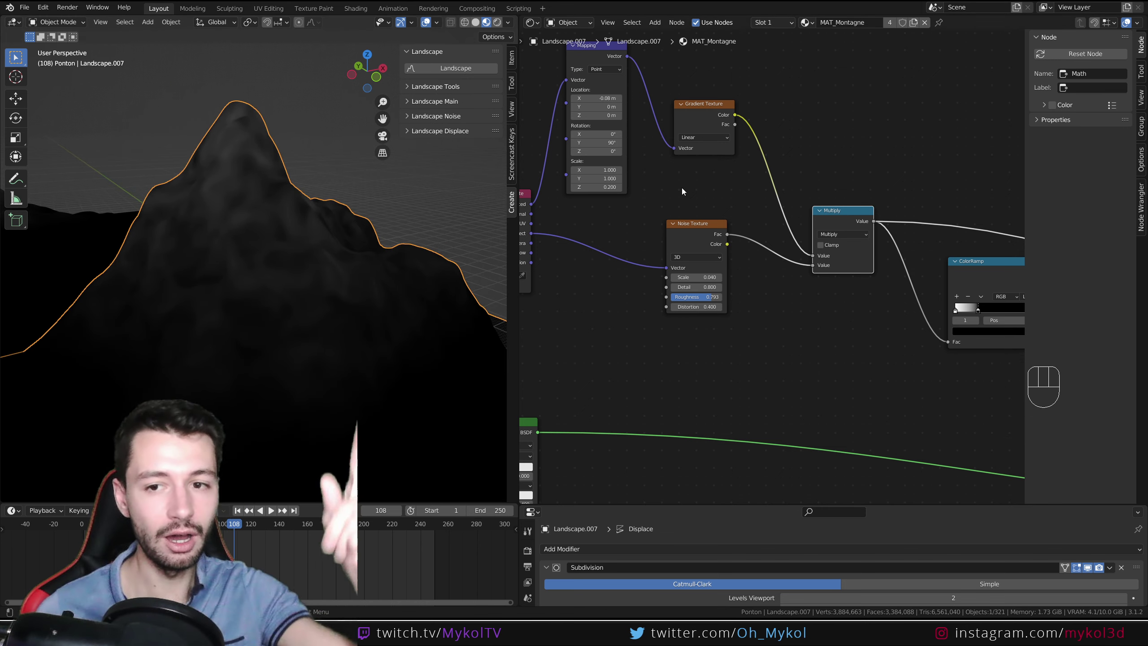
pyautogui.moveTo(309, 289); pyautogui.dragTo(285, 278, button='middle')
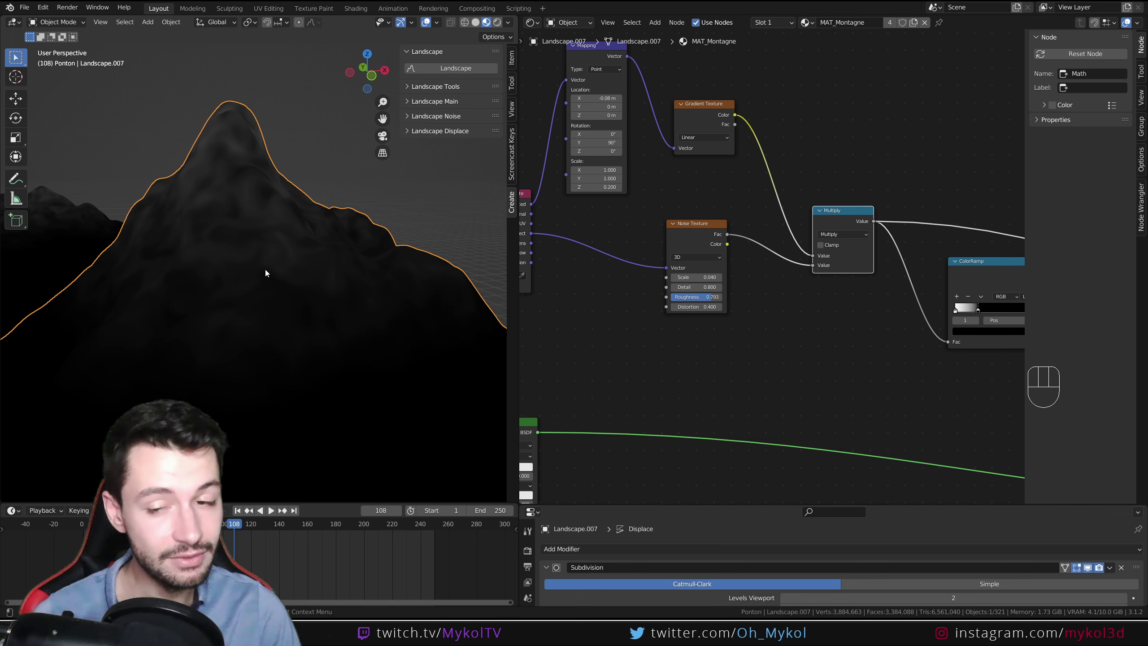
# Preview the ColorRamp output on the mountain and inspect its tones close to the peak.
pyautogui.scroll(-3, 267, 268)
pyautogui.scroll(-4, 823, 355)
pyautogui.moveTo(823, 358); pyautogui.dragTo(568, 356, button='middle')
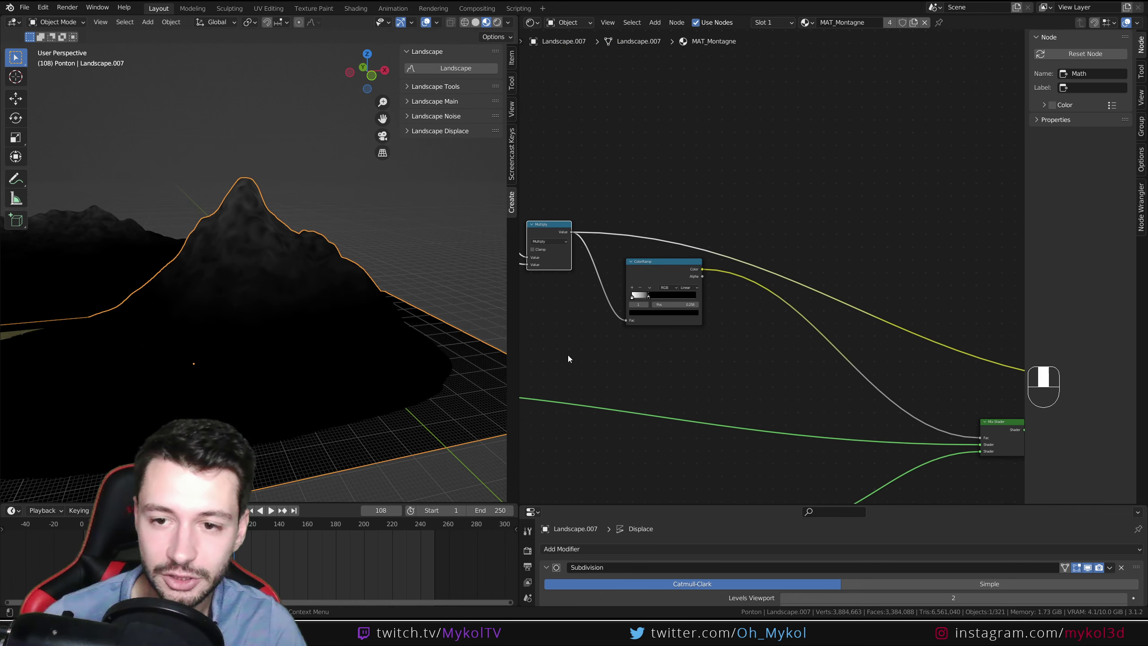
pyautogui.keyDown('ctrl'); pyautogui.keyDown('shift'); pyautogui.click(645, 262); pyautogui.keyUp('shift'); pyautogui.keyUp('ctrl')
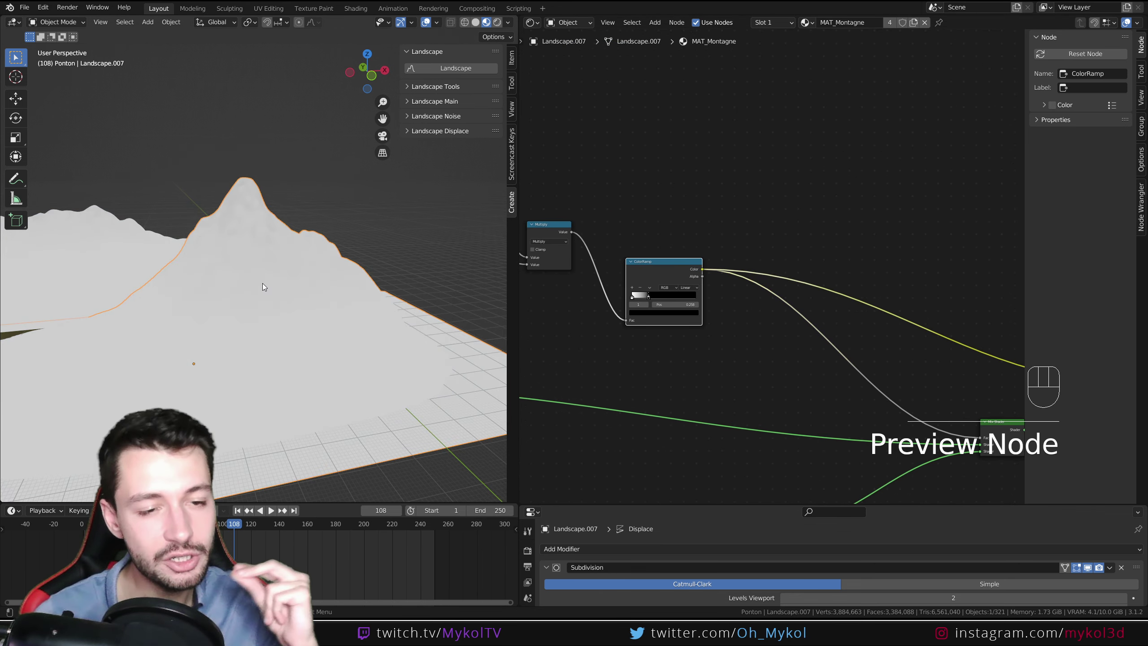
pyautogui.moveTo(265, 285); pyautogui.dragTo(238, 291, button='middle')
pyautogui.scroll(4, 284, 281)
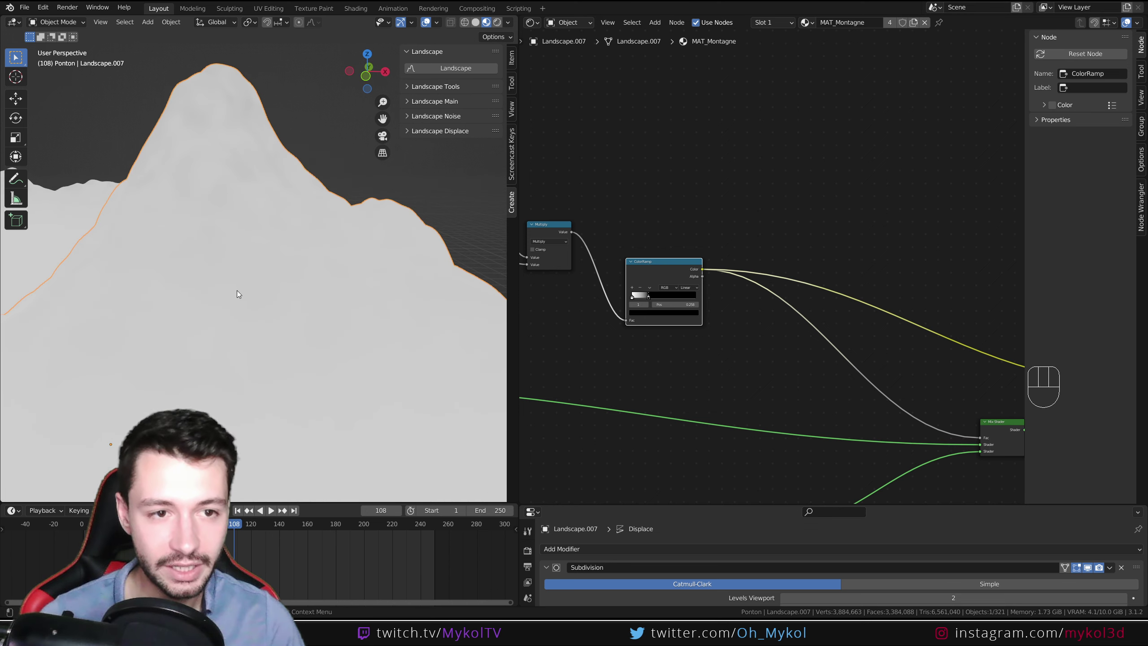
# Reconnect the Mix Shader to the Material Output and check the complete material on the mountain.
pyautogui.scroll(-5, 804, 339)
pyautogui.keyDown('ctrl'); pyautogui.scroll(-5, 768, 337); pyautogui.keyUp('ctrl')
pyautogui.keyDown('ctrl'); pyautogui.keyDown('shift'); pyautogui.click(737, 346); pyautogui.keyUp('shift'); pyautogui.keyUp('ctrl')
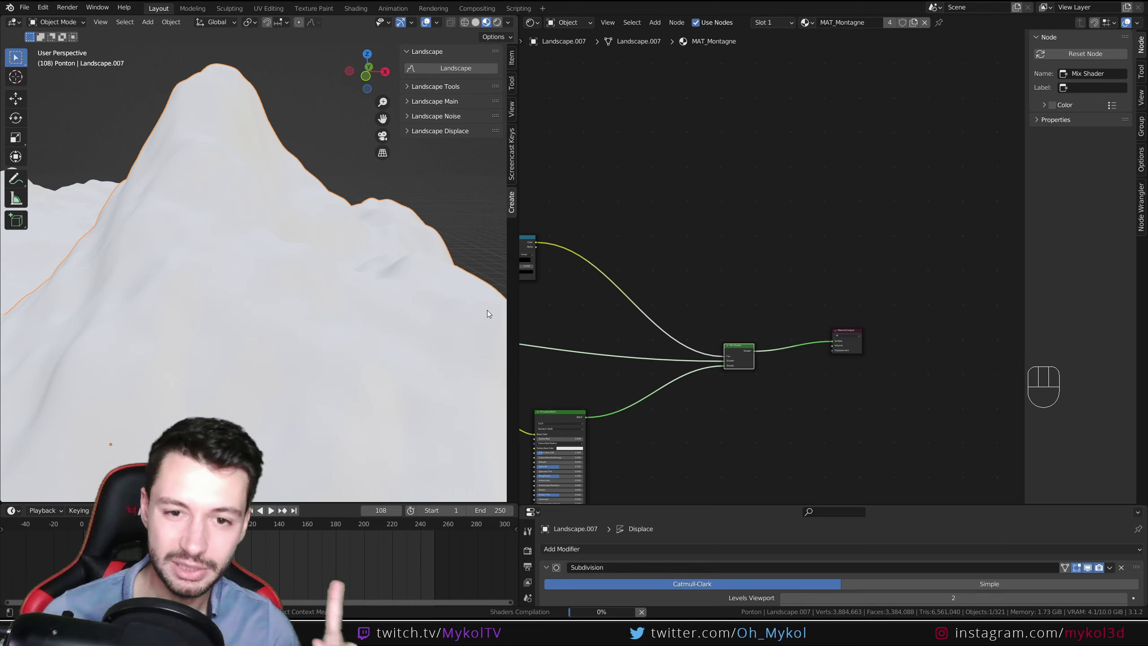
pyautogui.moveTo(299, 306); pyautogui.dragTo(261, 192, button='middle')
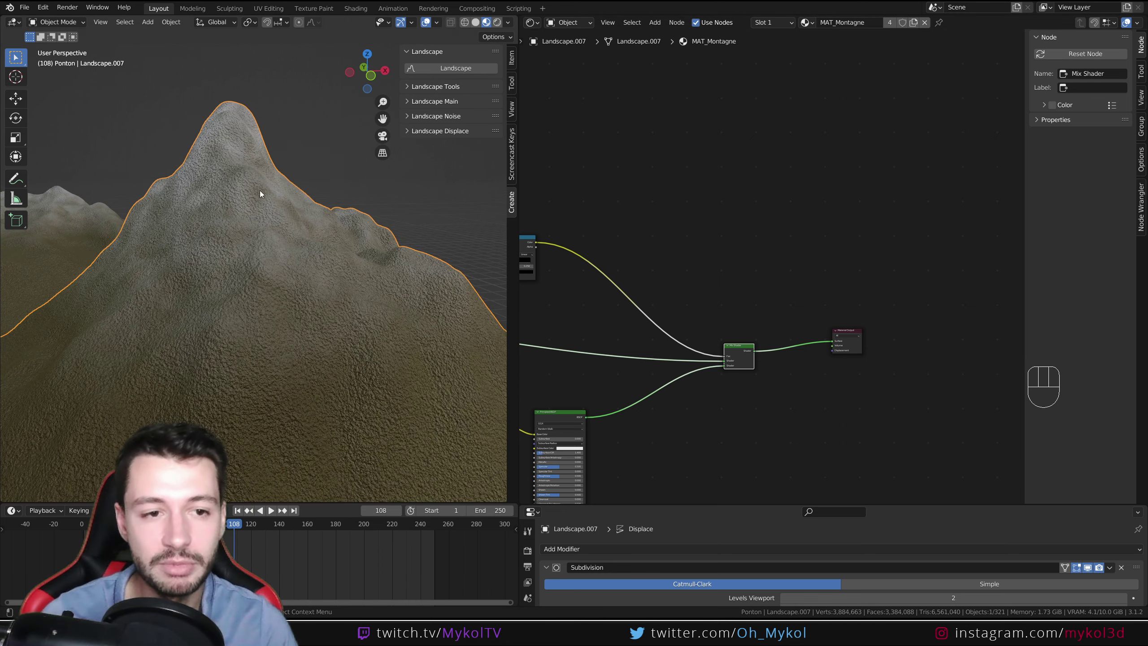
pyautogui.scroll(-3, 280, 294)
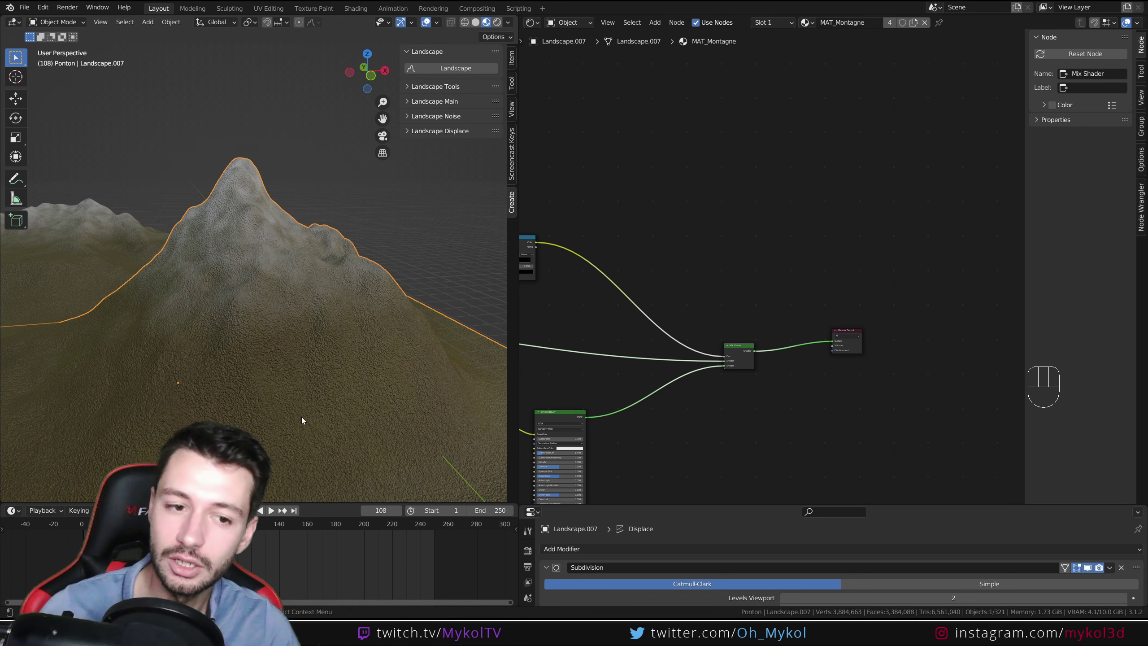
# Try a different Distortion on the height mask's Noise Texture while viewing the slope up close, and undo the change.
pyautogui.moveTo(366, 304); pyautogui.dragTo(567, 303, button='middle')
pyautogui.keyDown('shift'); pyautogui.scroll(5, 567, 302); pyautogui.keyUp('shift')
pyautogui.scroll(6, 699, 283)
pyautogui.scroll(6, 246, 251)
pyautogui.keyDown('shift'); pyautogui.moveTo(246, 251); pyautogui.dragTo(304, 257, button='middle'); pyautogui.keyUp('shift')
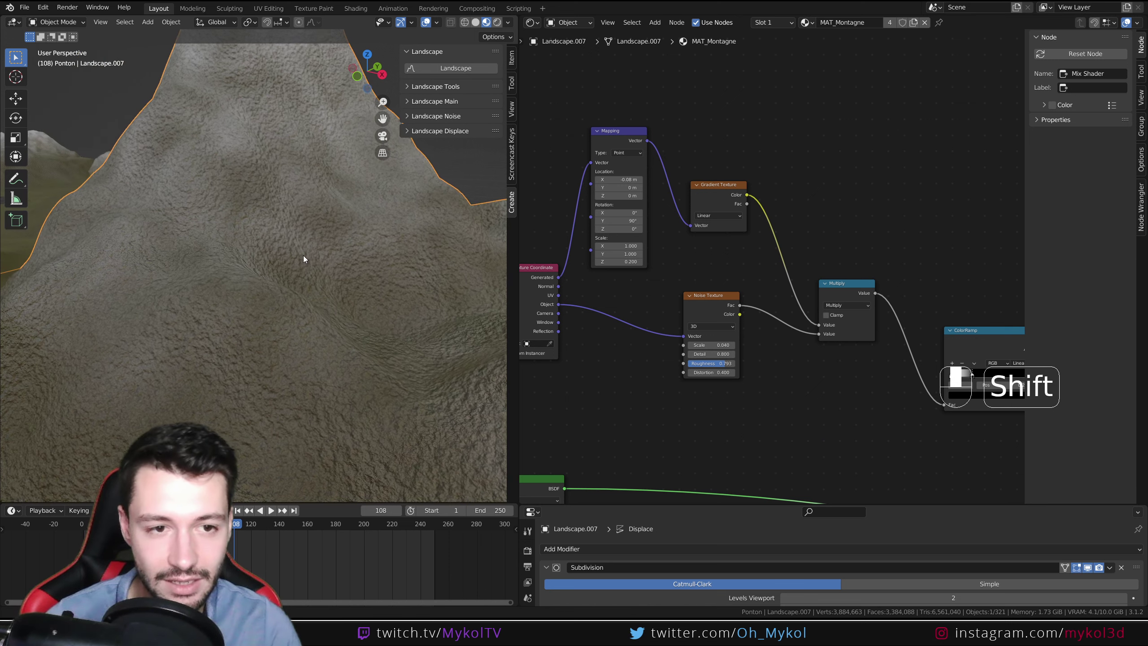
pyautogui.scroll(5, 771, 266)
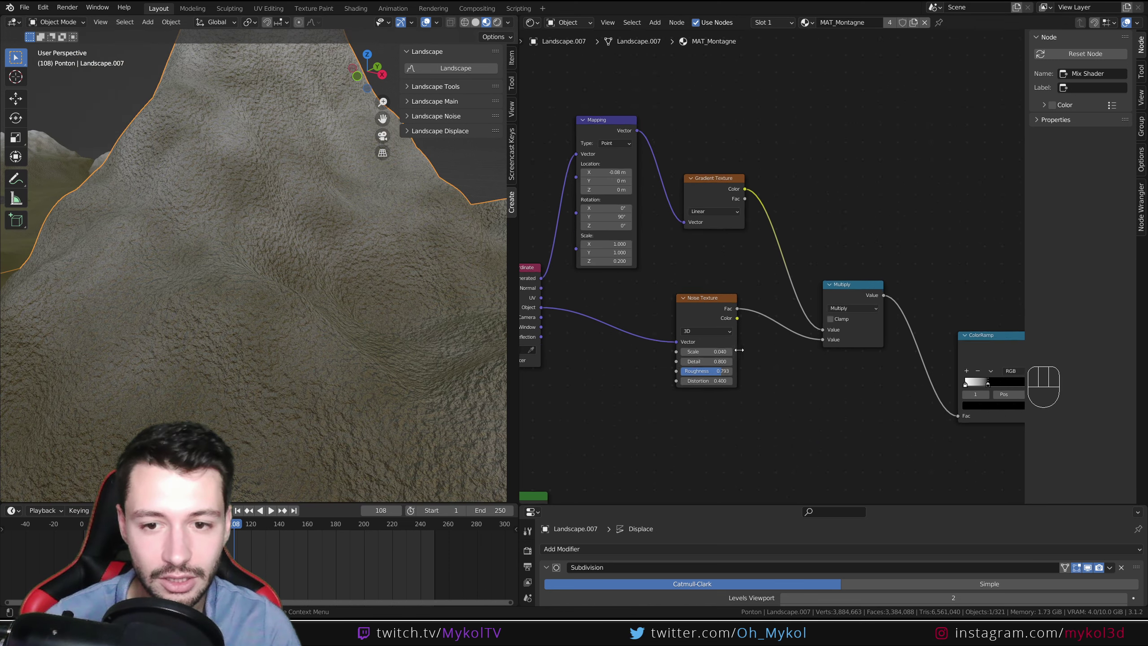
pyautogui.moveTo(684, 382); pyautogui.dragTo(624, 387)
pyautogui.hotkey('ctrl', 'z')
pyautogui.scroll(-3, 617, 382)
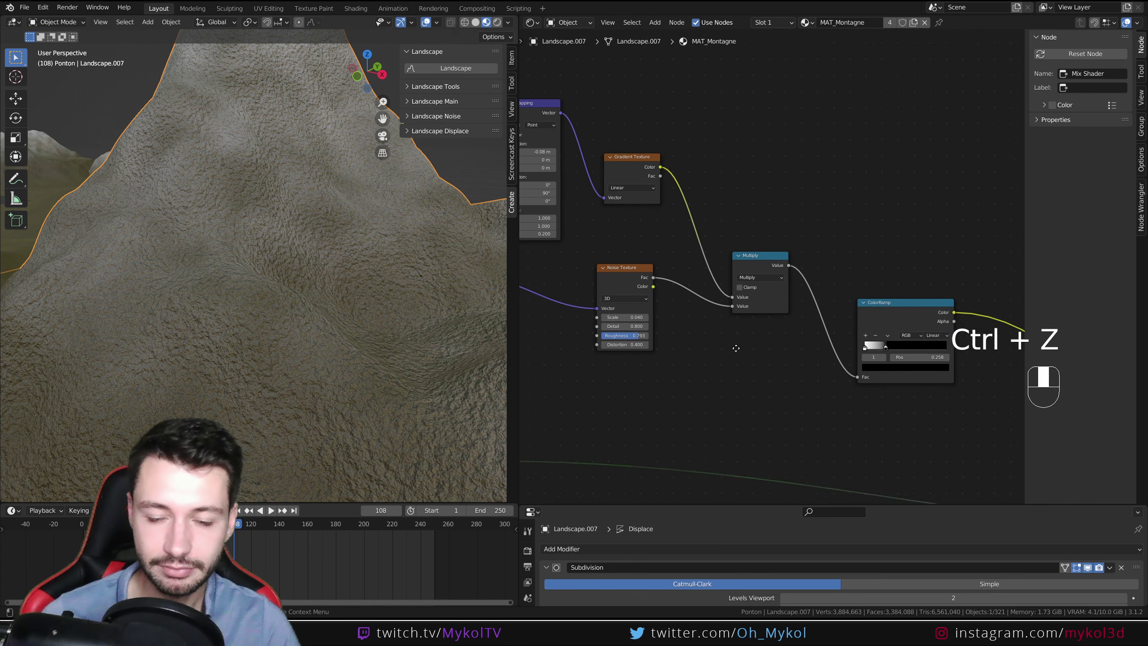
# Try shifting the X location of the Mapping node that feeds the Gradient Texture, and undo the change.
pyautogui.scroll(1, 795, 344)
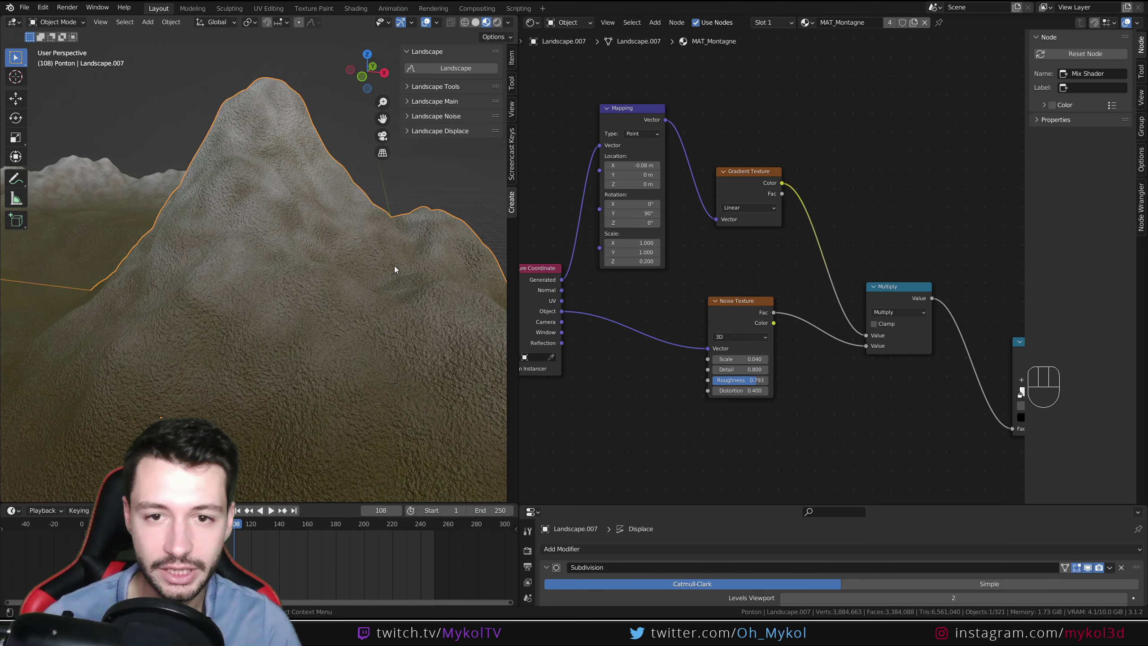
pyautogui.moveTo(637, 165)
pyautogui.keyDown('shift'); pyautogui.mouseDown()
pyautogui.moveTo(659, 165)
pyautogui.moveTo(617, 163)
pyautogui.moveTo(651, 165)
pyautogui.mouseUp(); pyautogui.keyUp('shift')
pyautogui.hotkey('ctrl', 'z')
pyautogui.hotkey('ctrl', 'z')
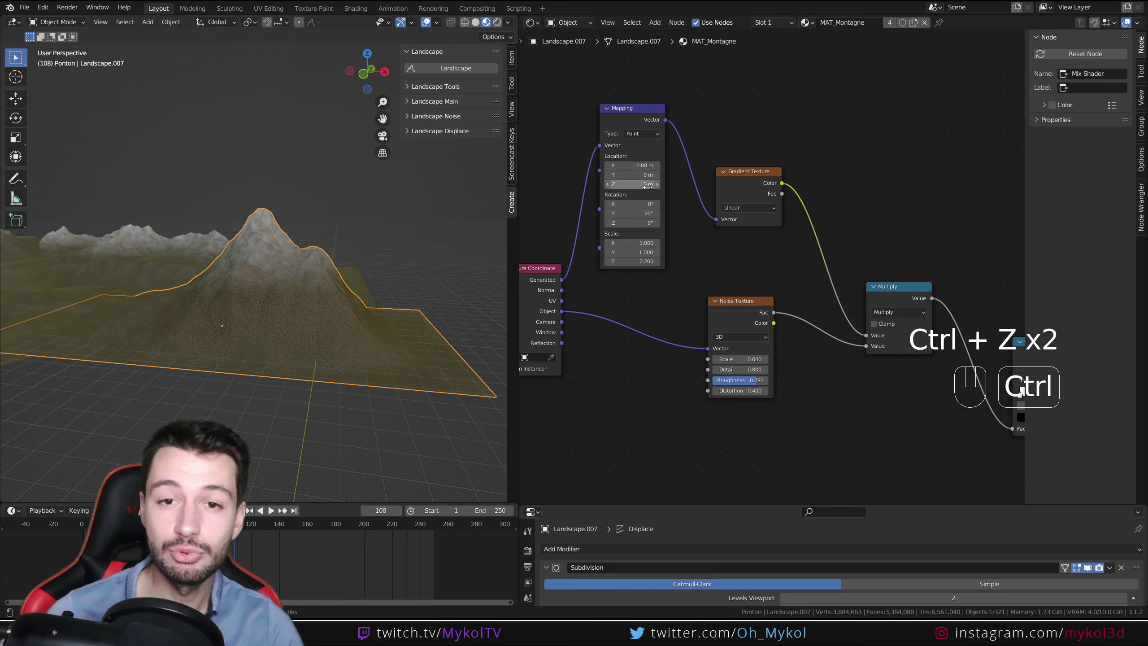
# Select the height mask's nodes from Texture Coordinate to ColorRamp and examine their connections and Mapping settings.
pyautogui.scroll(-5, 622, 196)
pyautogui.scroll(-3, 782, 333)
pyautogui.moveTo(785, 336); pyautogui.dragTo(727, 292, button='middle')
pyautogui.scroll(1, 727, 292)
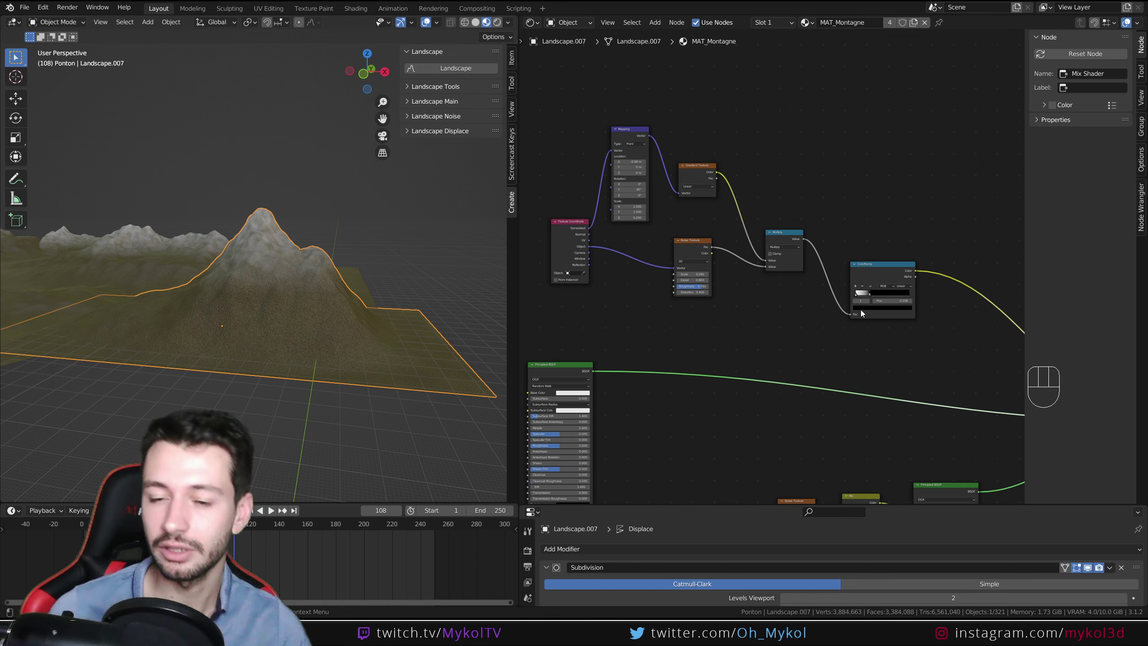
pyautogui.moveTo(536, 81); pyautogui.dragTo(916, 343)
pyautogui.moveTo(833, 293); pyautogui.dragTo(702, 72, button='middle')
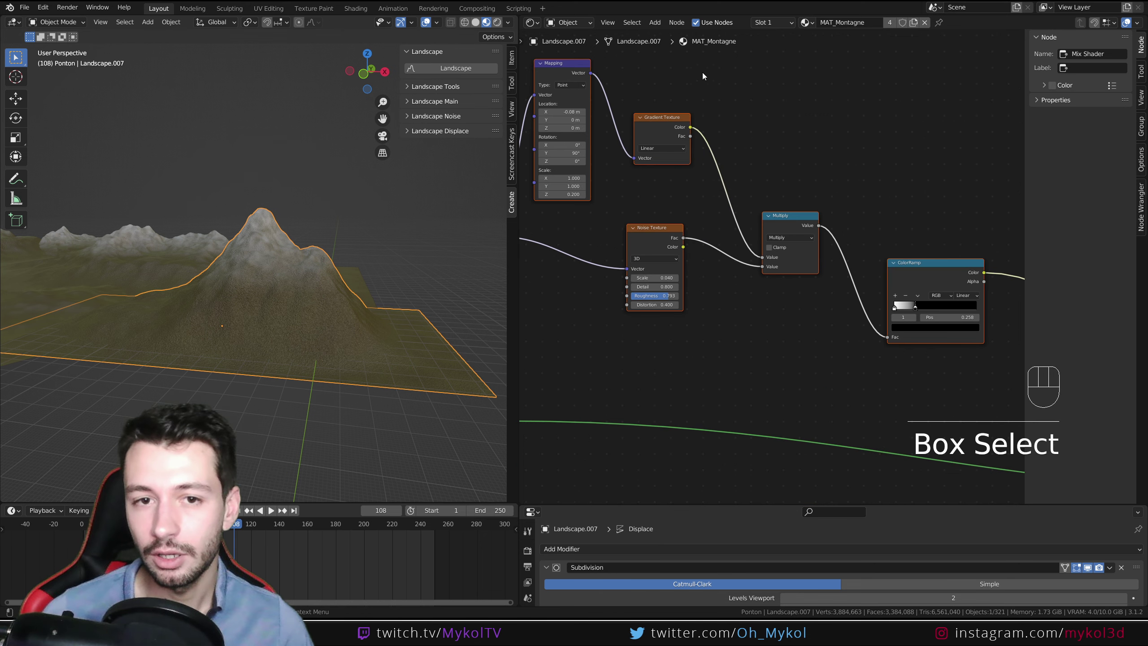
pyautogui.scroll(3, 702, 72)
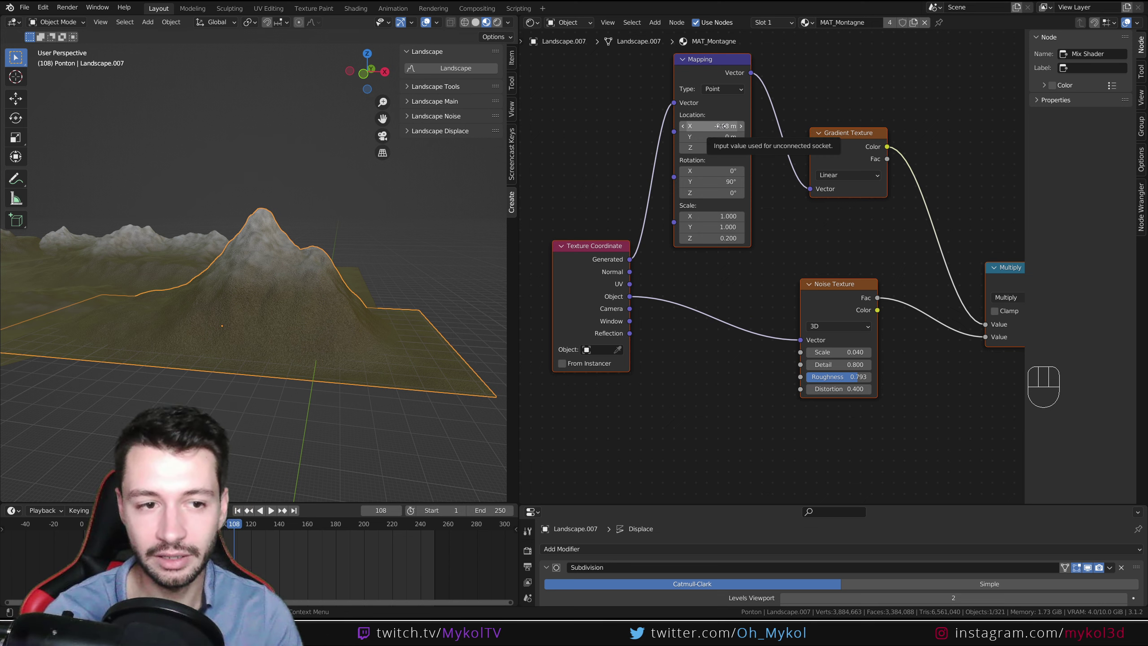
# Select other landscape pieces around the mountains and compare their mountain materials' node setups.
pyautogui.scroll(-2, 222, 342)
pyautogui.keyDown('shift'); pyautogui.moveTo(221, 342); pyautogui.dragTo(357, 365, button='middle'); pyautogui.keyUp('shift')
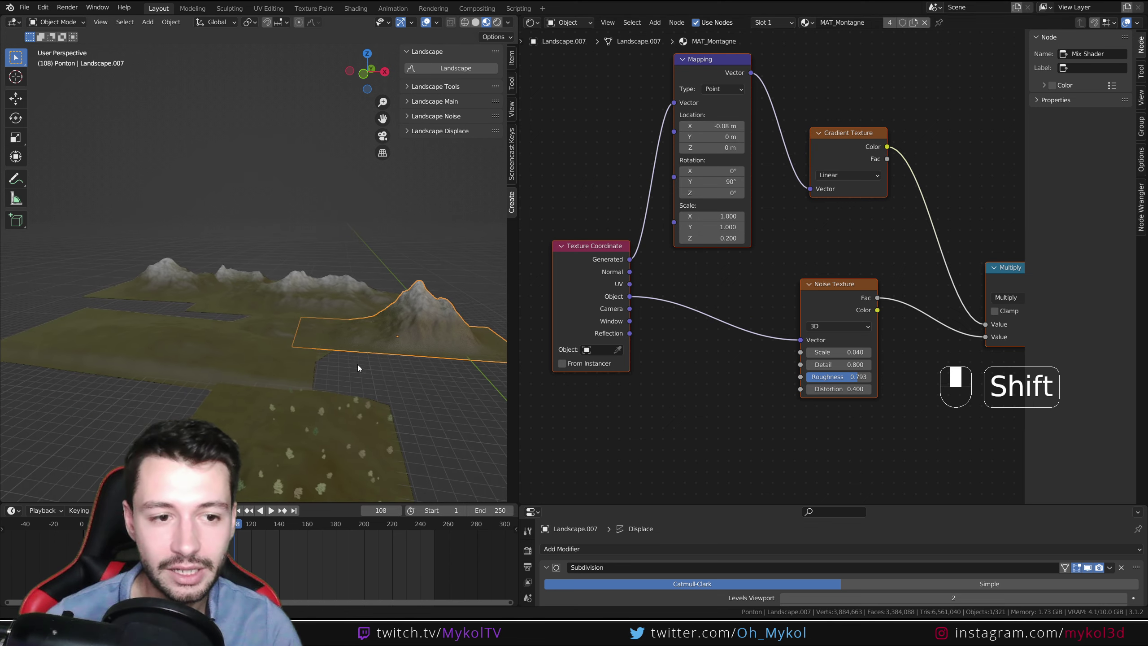
pyautogui.click(226, 355)
pyautogui.moveTo(389, 323)
pyautogui.mouseDown(button='middle')
pyautogui.moveTo(351, 316)
pyautogui.moveTo(470, 357)
pyautogui.moveTo(379, 309)
pyautogui.mouseUp(button='middle')
pyautogui.click(357, 304)
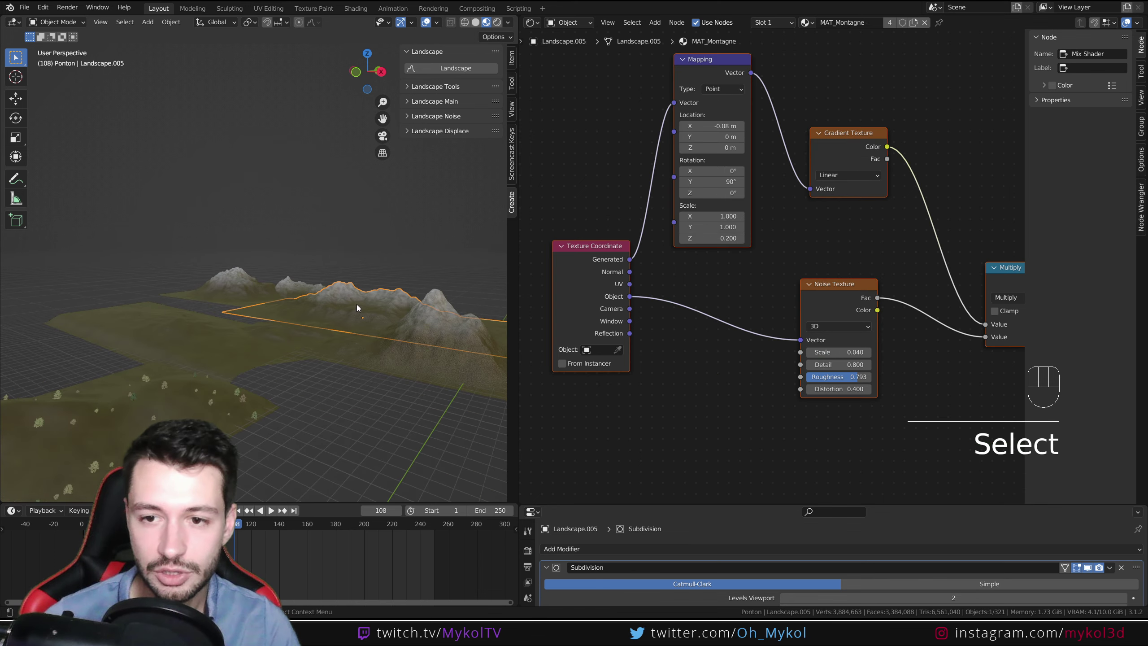
pyautogui.click(225, 340)
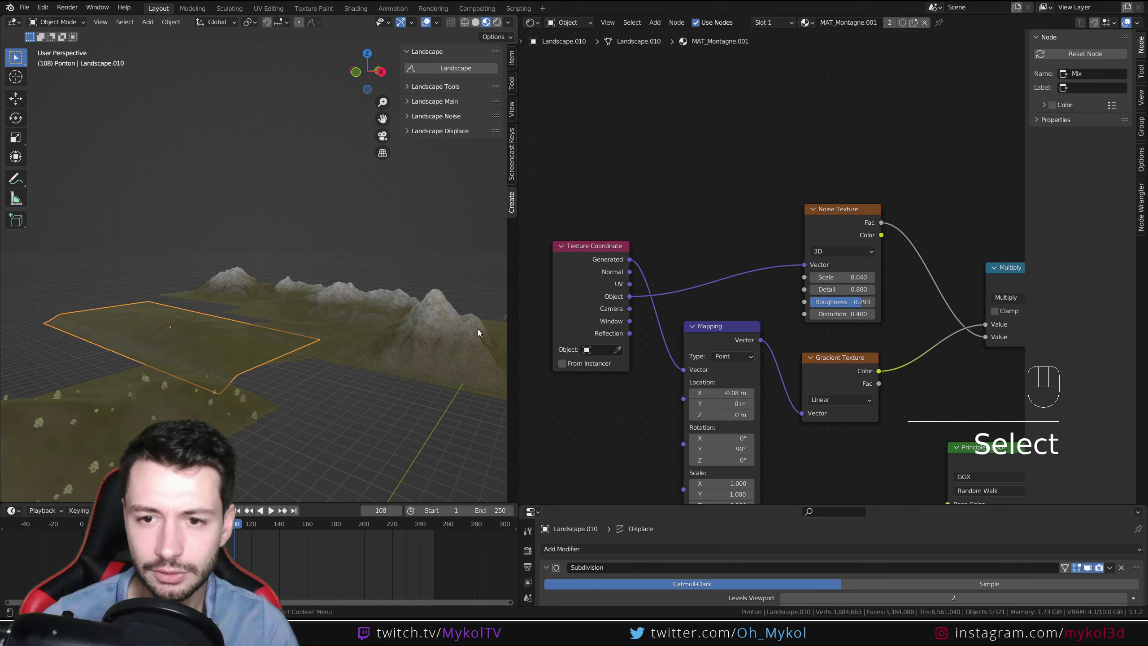
pyautogui.click(439, 332)
pyautogui.click(213, 339)
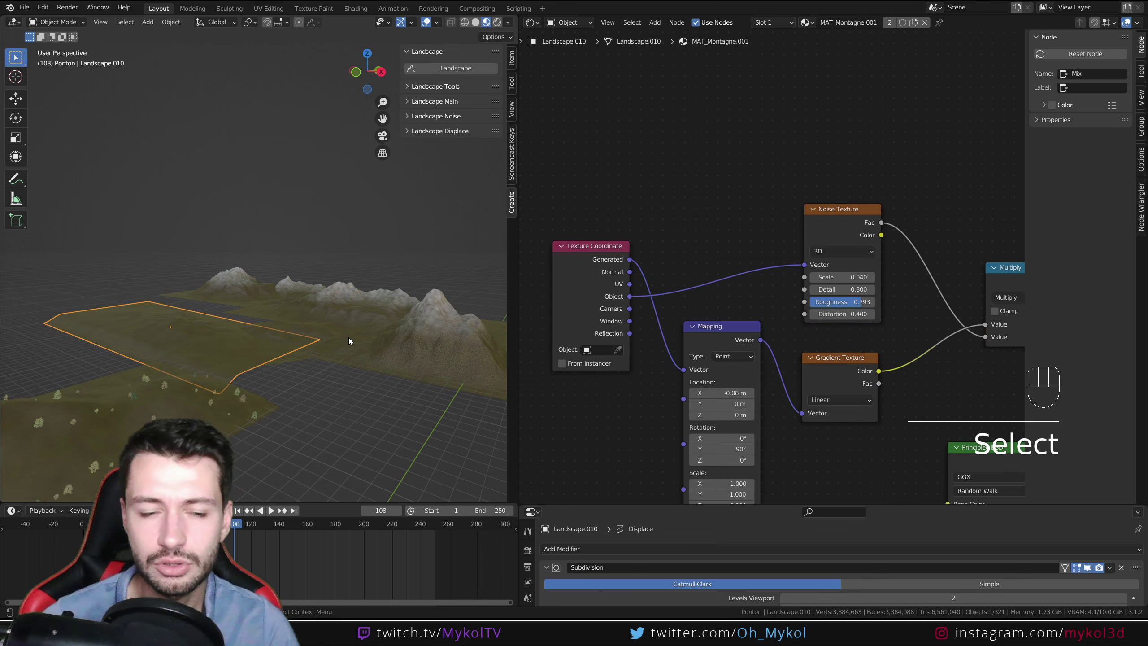
# Select the tree-covered hill beside the lake and display the scene in Solid shading.
pyautogui.scroll(2, 224, 358)
pyautogui.moveTo(224, 357); pyautogui.dragTo(364, 240, button='middle')
pyautogui.scroll(-4, 288, 295)
pyautogui.click(260, 265)
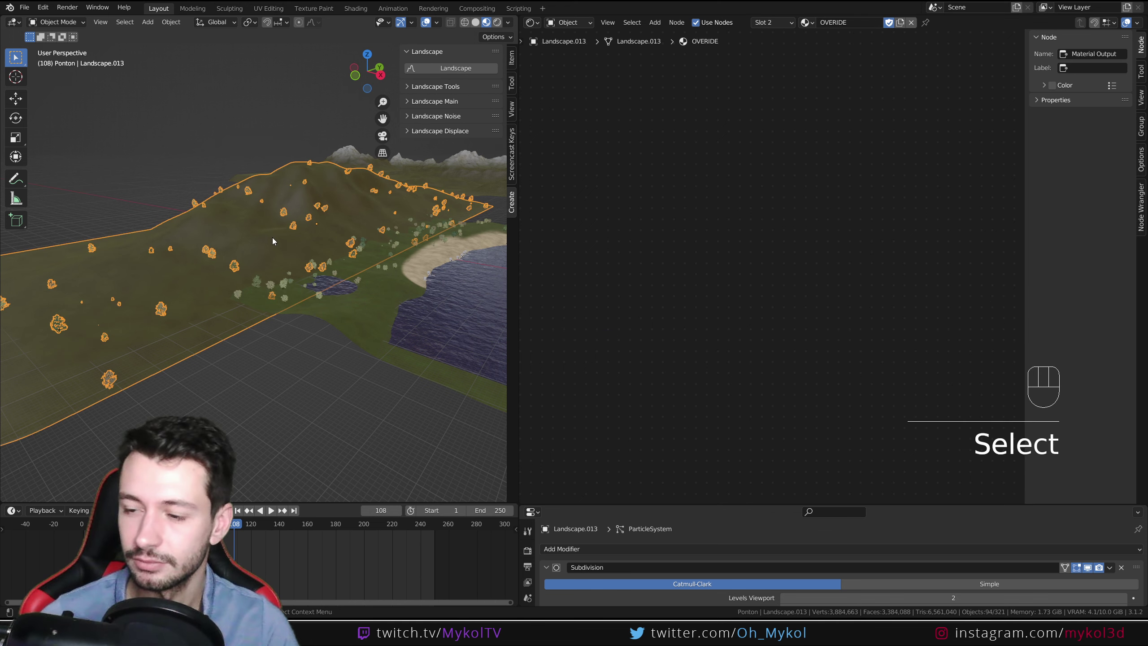
pyautogui.moveTo(391, 277); pyautogui.dragTo(385, 279, button='middle')
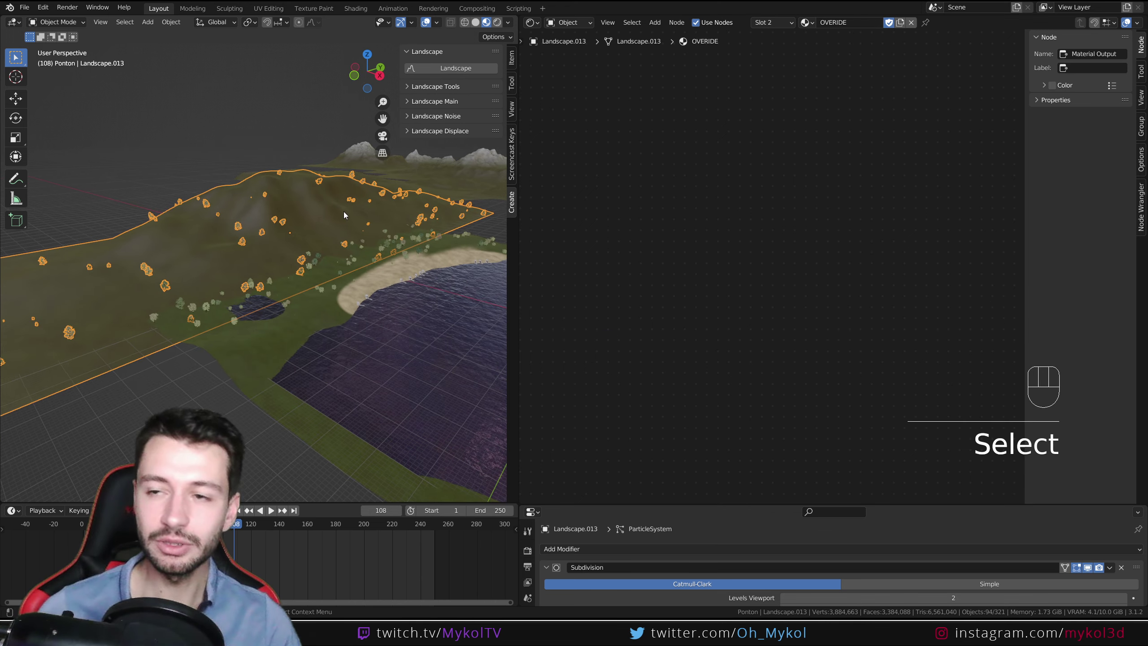
pyautogui.click(475, 22)
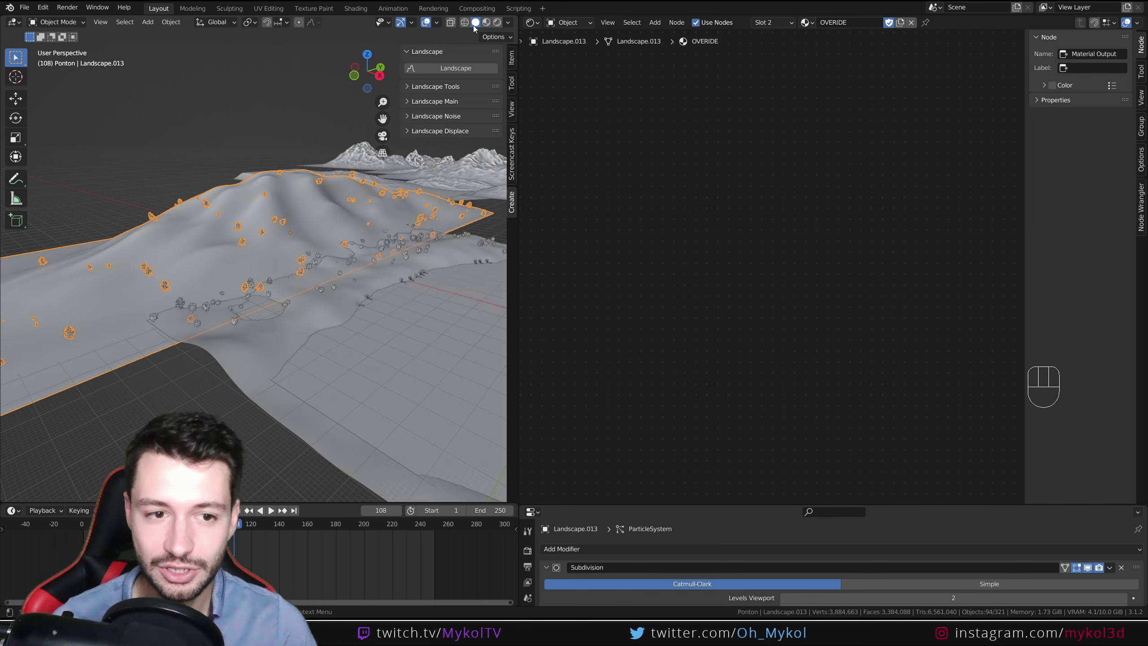
pyautogui.scroll(5, 305, 257)
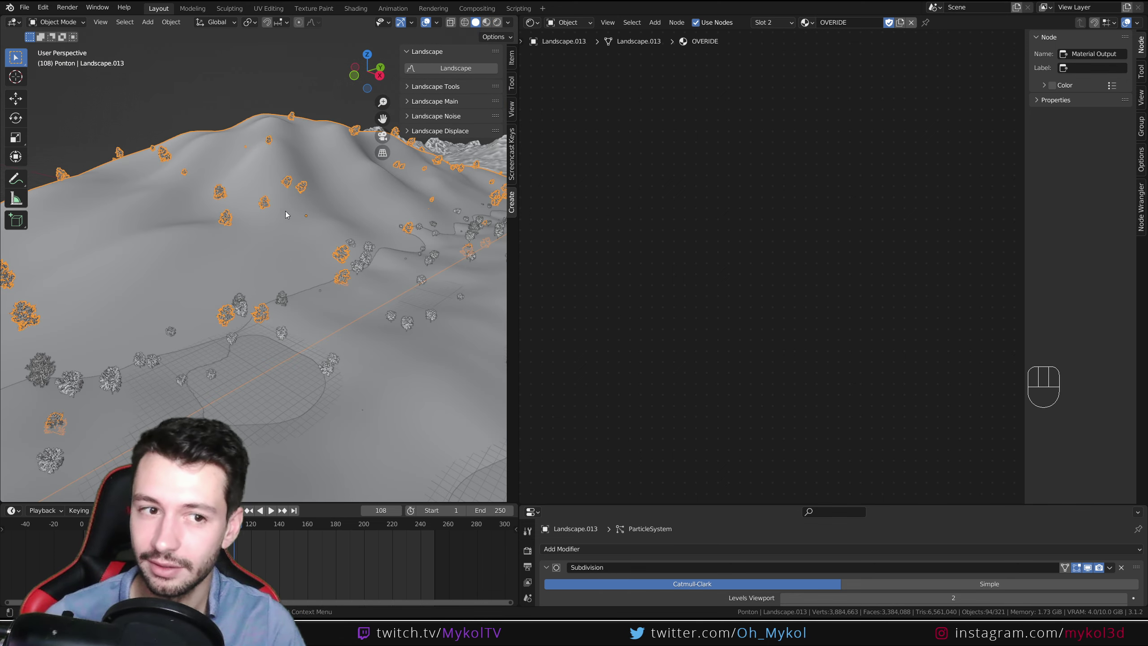
pyautogui.scroll(-3, 248, 235)
pyautogui.scroll(3, 247, 235)
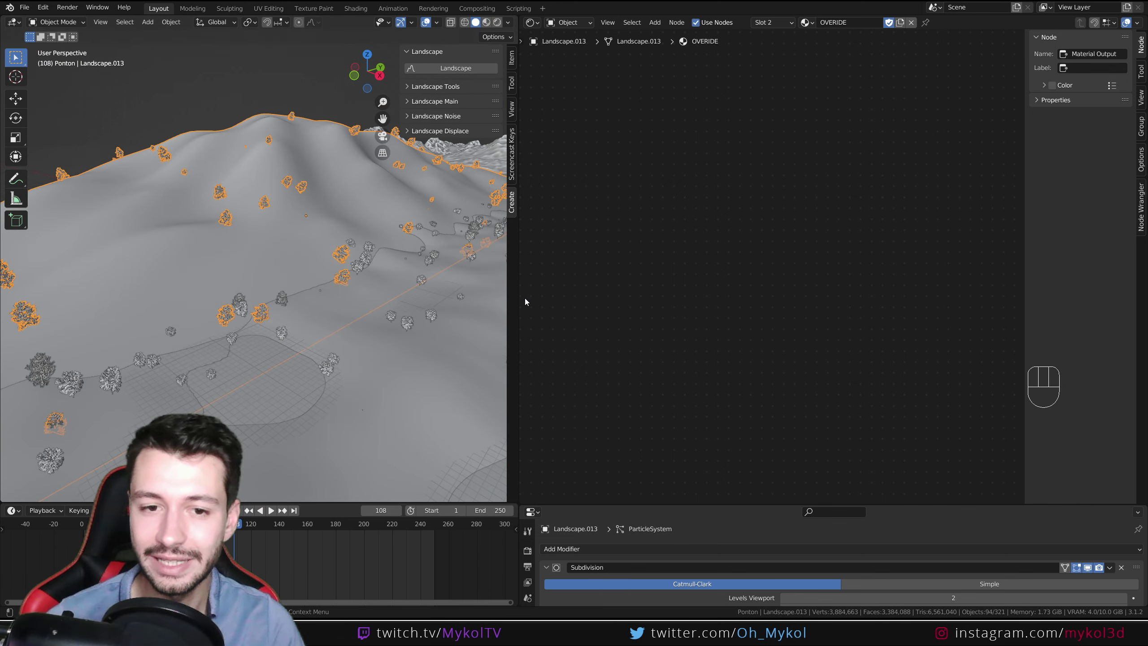
# Widen the 3D viewport and enlarge the Properties editor so the hill's full modifier stack fits.
pyautogui.moveTo(518, 297); pyautogui.dragTo(702, 302)
pyautogui.scroll(-4, 368, 287)
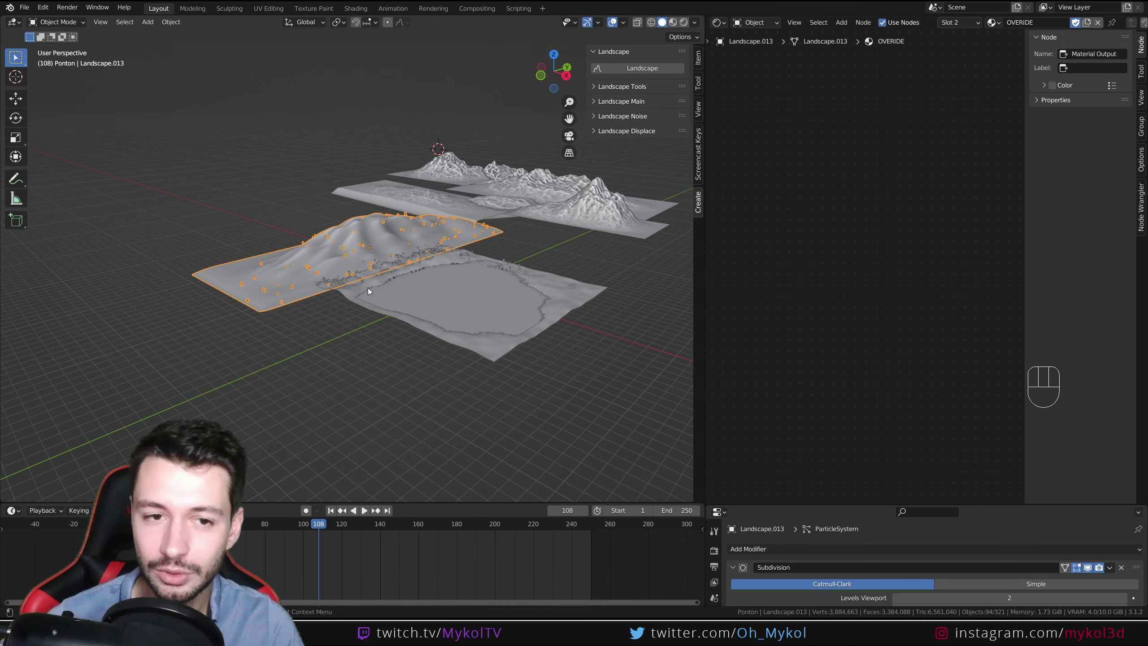
pyautogui.scroll(3, 369, 285)
pyautogui.scroll(-1, 366, 282)
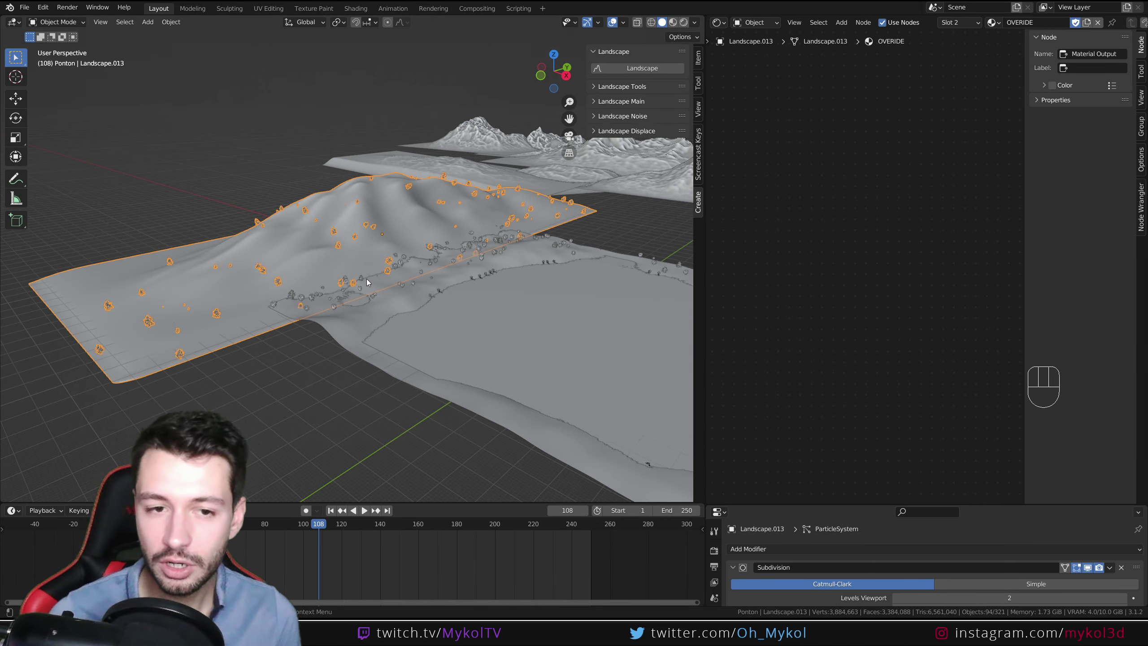
pyautogui.moveTo(831, 503); pyautogui.dragTo(832, 199)
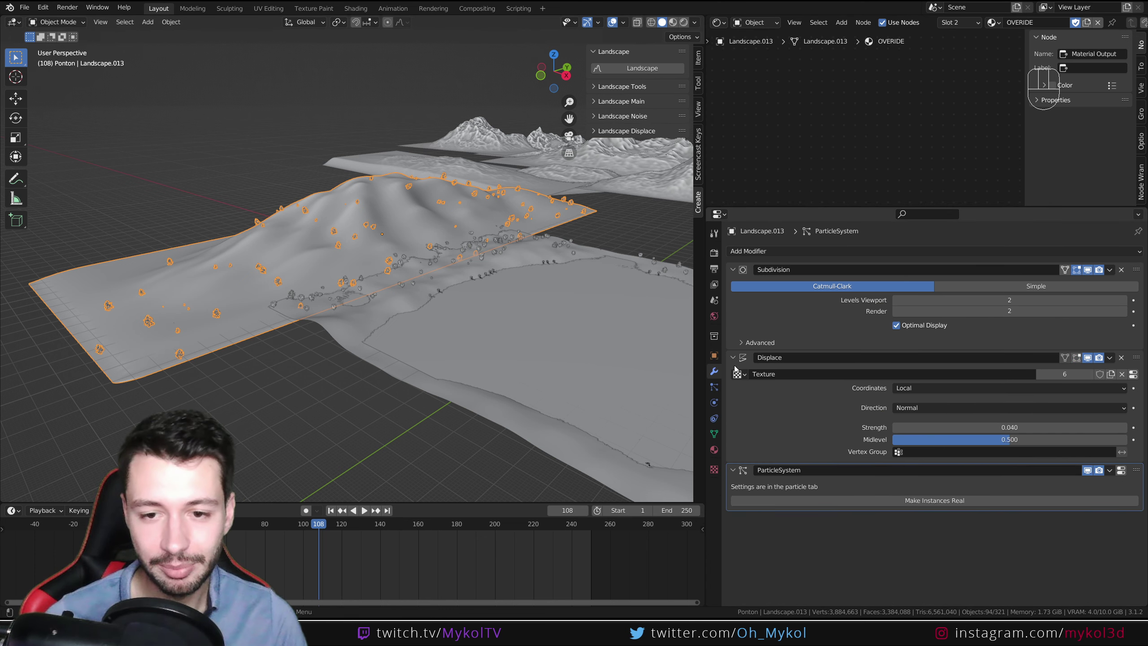
# Show the hill's Sapin particle system settings and examine its Emission, Rotation and Render options.
pyautogui.click(718, 387)
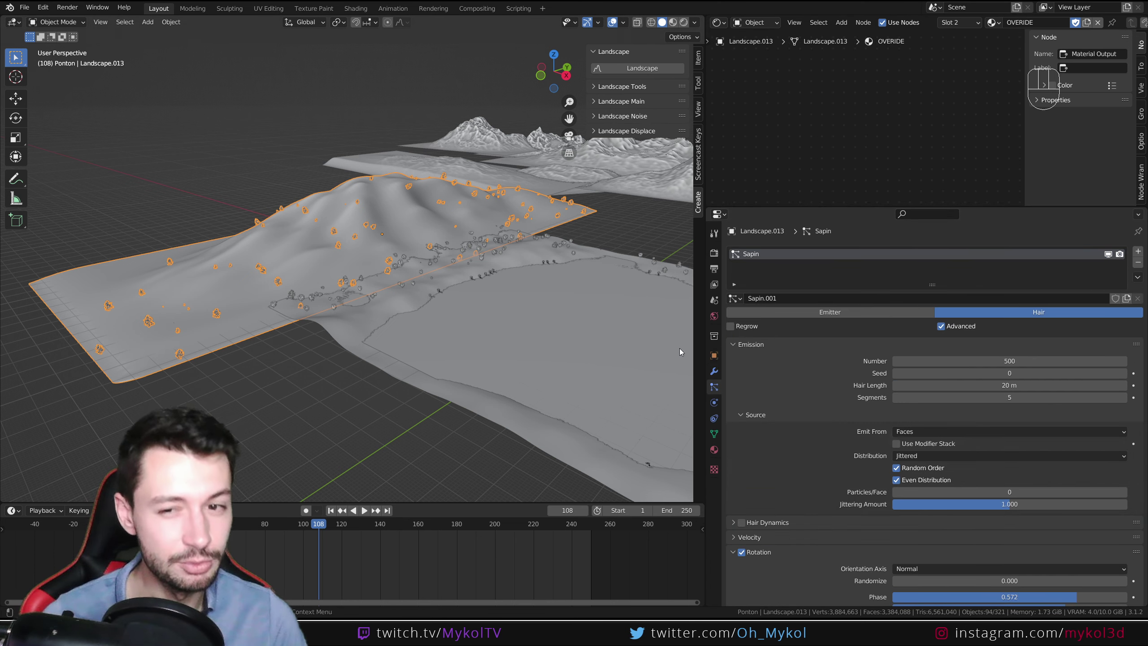
pyautogui.scroll(3, 361, 315)
pyautogui.scroll(-10, 735, 410)
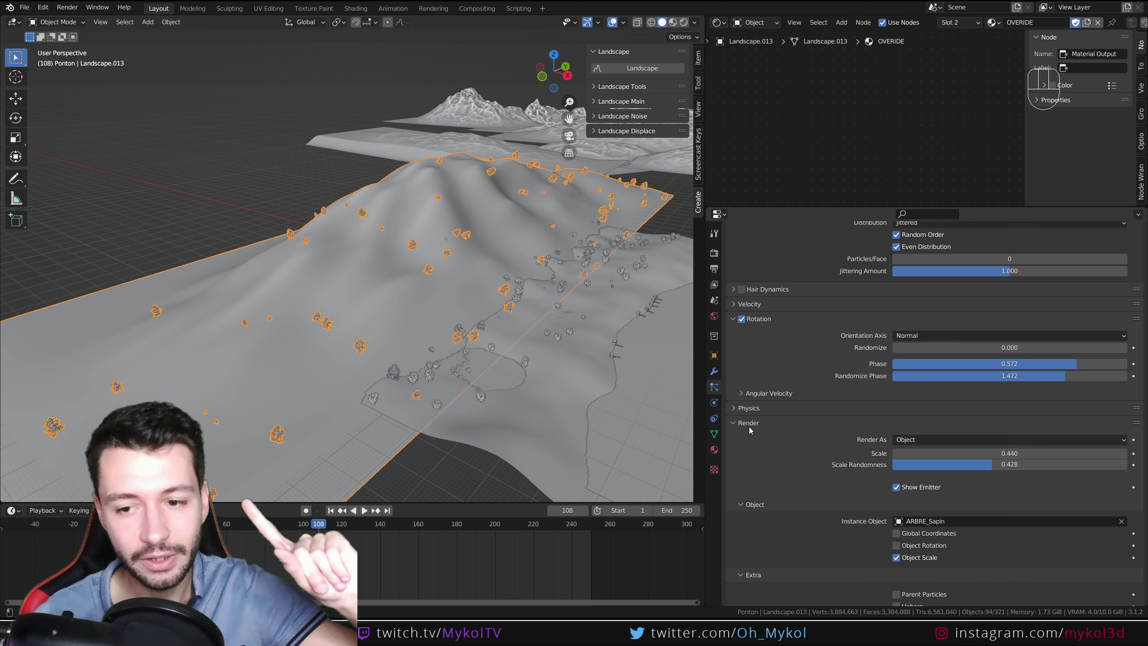
# Try rendering the hill's particles as Path instead of Object, and undo the change.
pyautogui.click(909, 438)
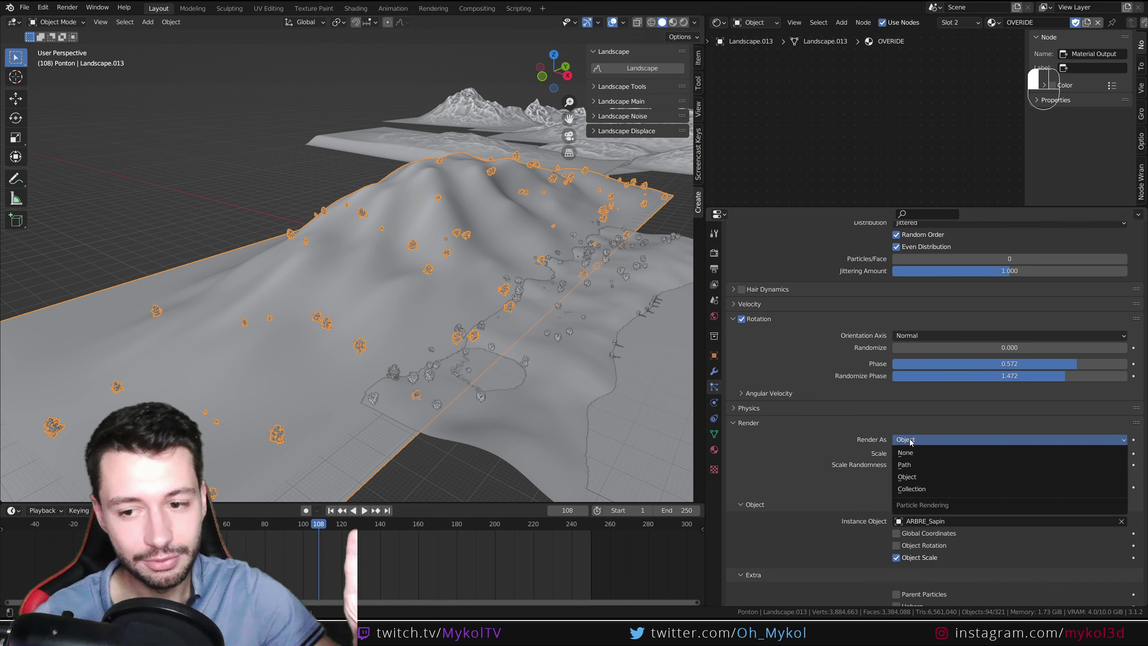
pyautogui.click(919, 465)
pyautogui.scroll(2, 469, 253)
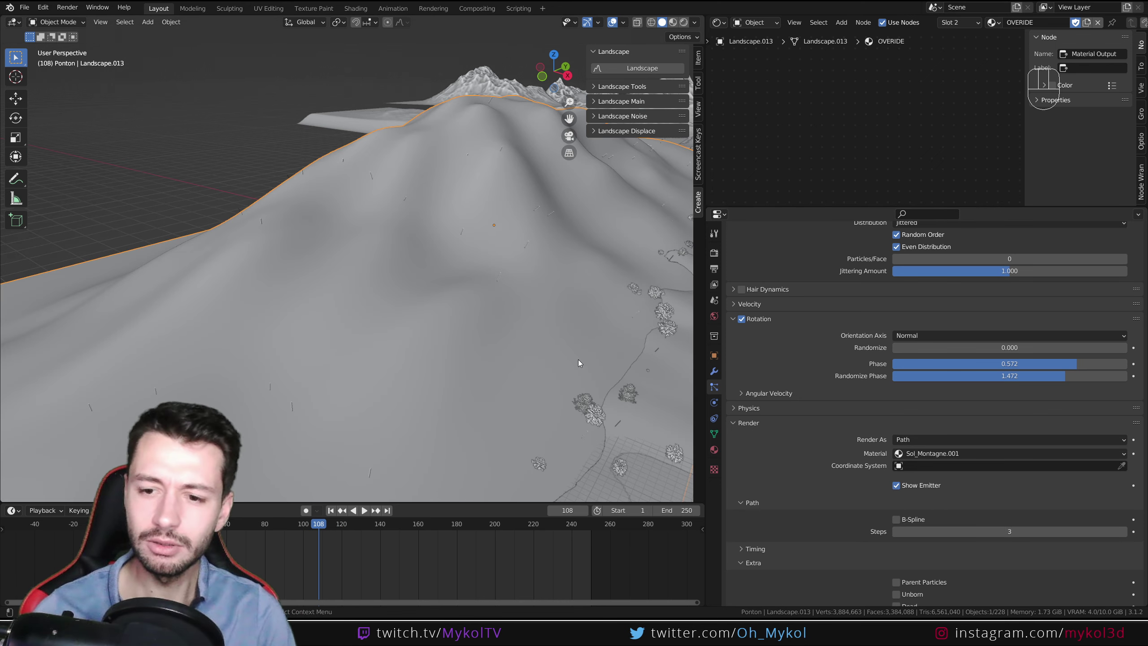
pyautogui.hotkey('ctrl', 'z')
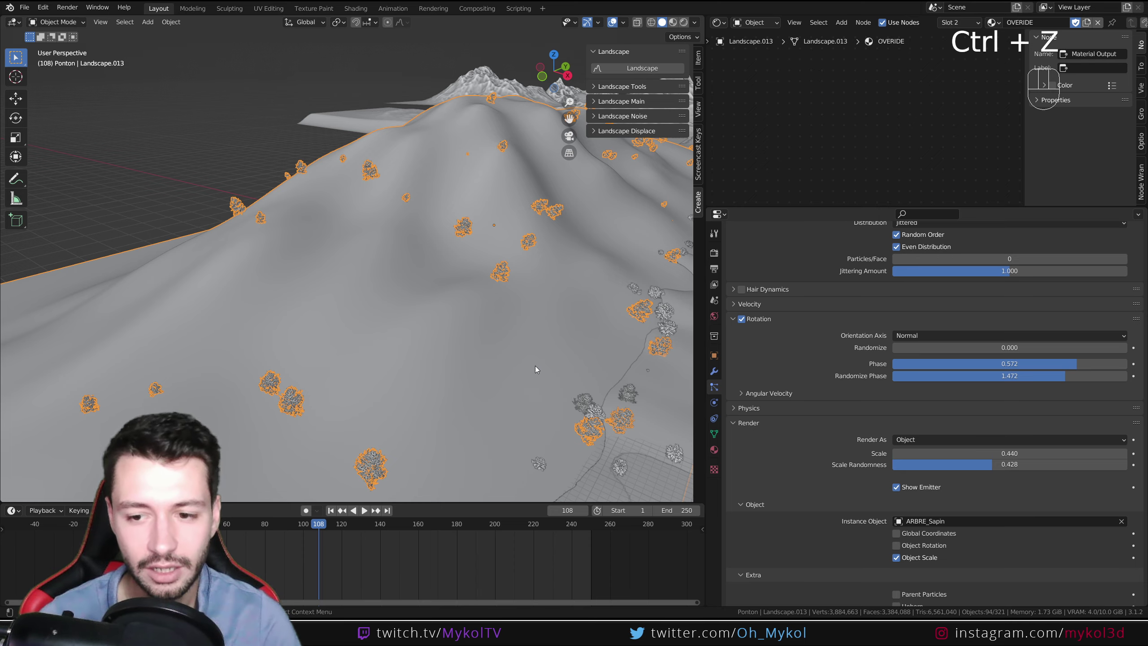
# Locate the ARBRE_Sapin source tree away from the landscape, frame it and select it for a close look.
pyautogui.scroll(-5, 522, 357)
pyautogui.scroll(5, 419, 380)
pyautogui.keyDown('shift'); pyautogui.moveTo(295, 352); pyautogui.dragTo(371, 330, button='middle'); pyautogui.keyUp('shift')
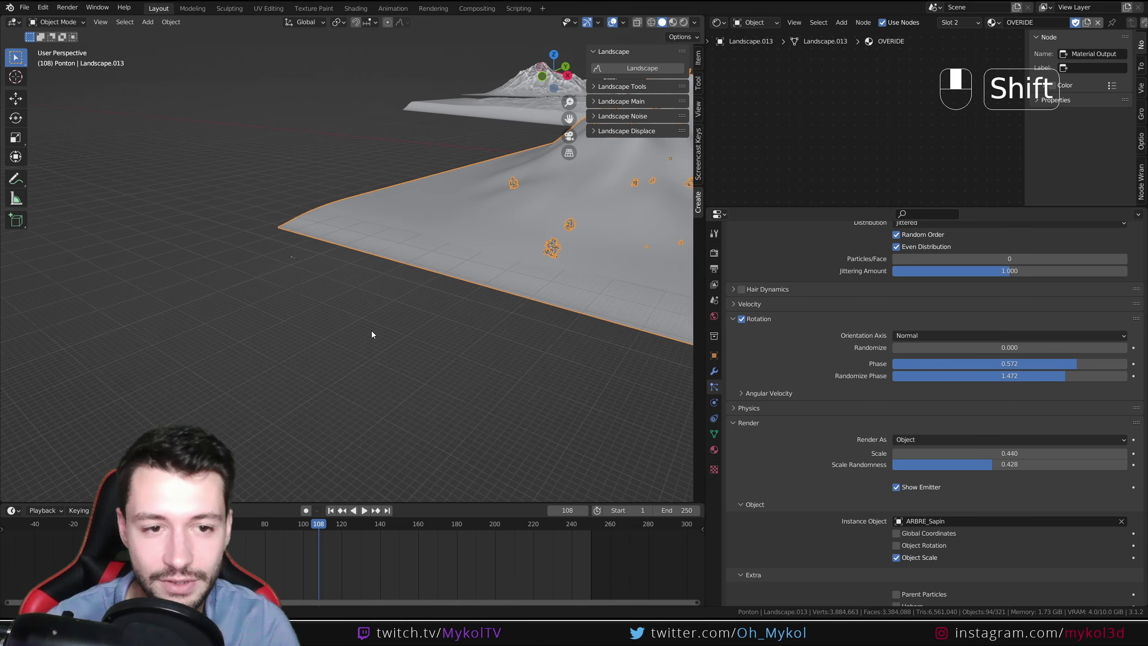
pyautogui.click(325, 257)
pyautogui.press('KP_Decimal')
pyautogui.scroll(-5, 357, 255)
pyautogui.moveTo(319, 266); pyautogui.dragTo(407, 319, button='middle')
pyautogui.scroll(-3, 348, 291)
pyautogui.moveTo(317, 337); pyautogui.dragTo(430, 346, button='middle')
pyautogui.scroll(3, 345, 346)
pyautogui.click(330, 344)
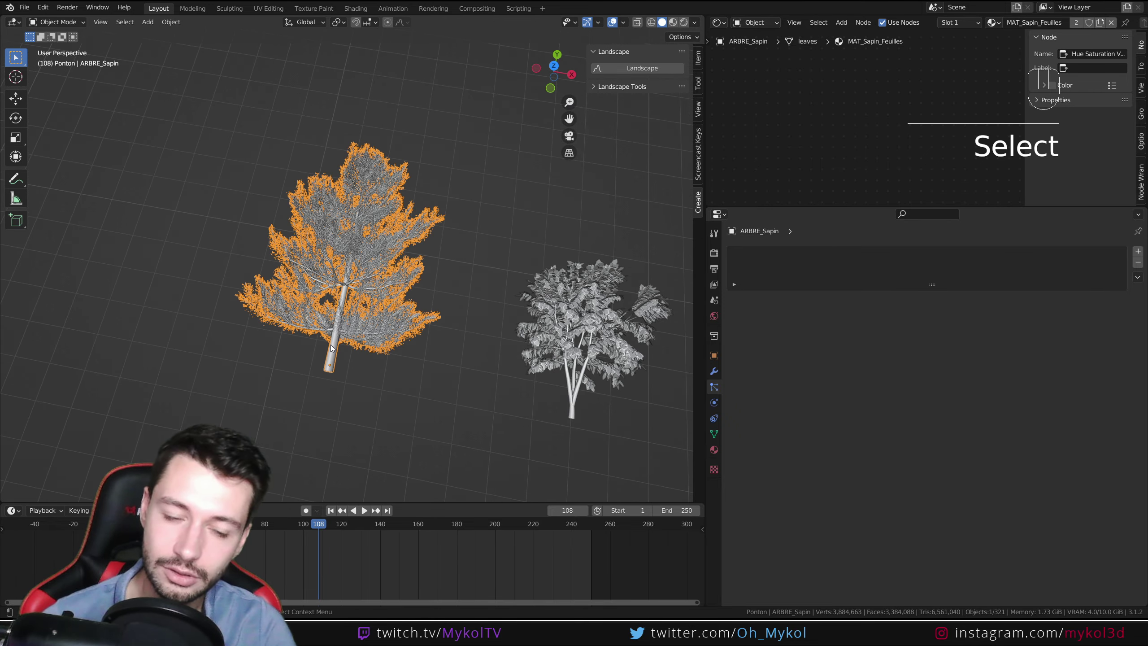
# Try adding a tree with the Sapling Tree Gen curve generator.
pyautogui.scroll(-10, 425, 324)
pyautogui.keyDown('shift'); pyautogui.moveTo(492, 200); pyautogui.dragTo(416, 264, button='middle'); pyautogui.keyUp('shift')
pyautogui.hotkey('shift', 'a')
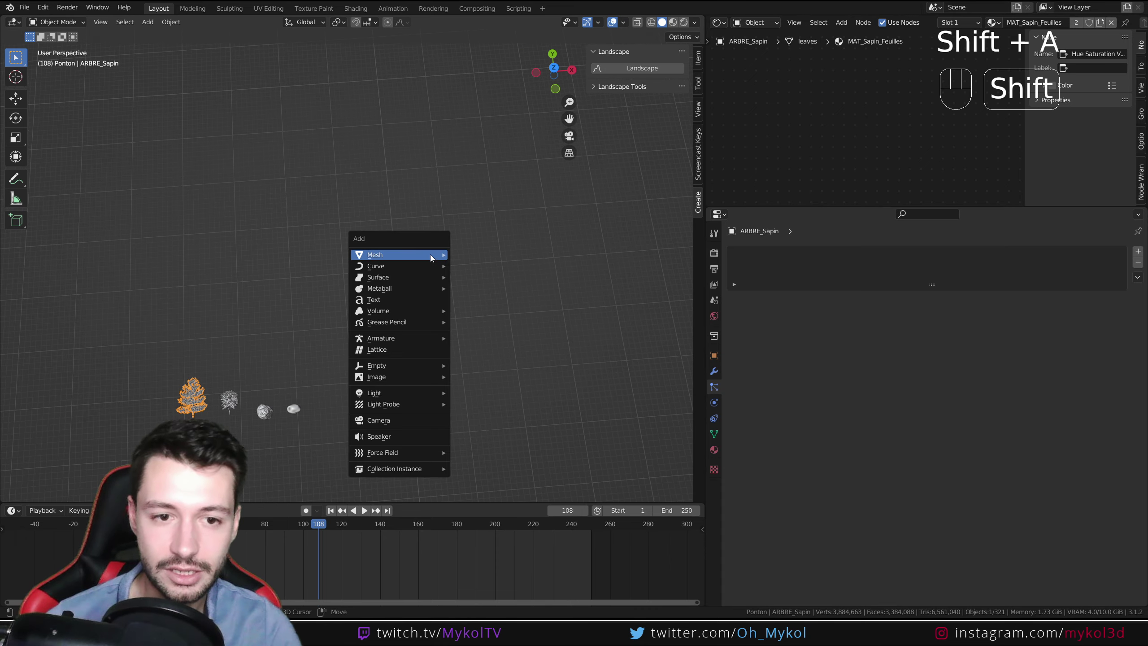
pyautogui.moveTo(416, 264)
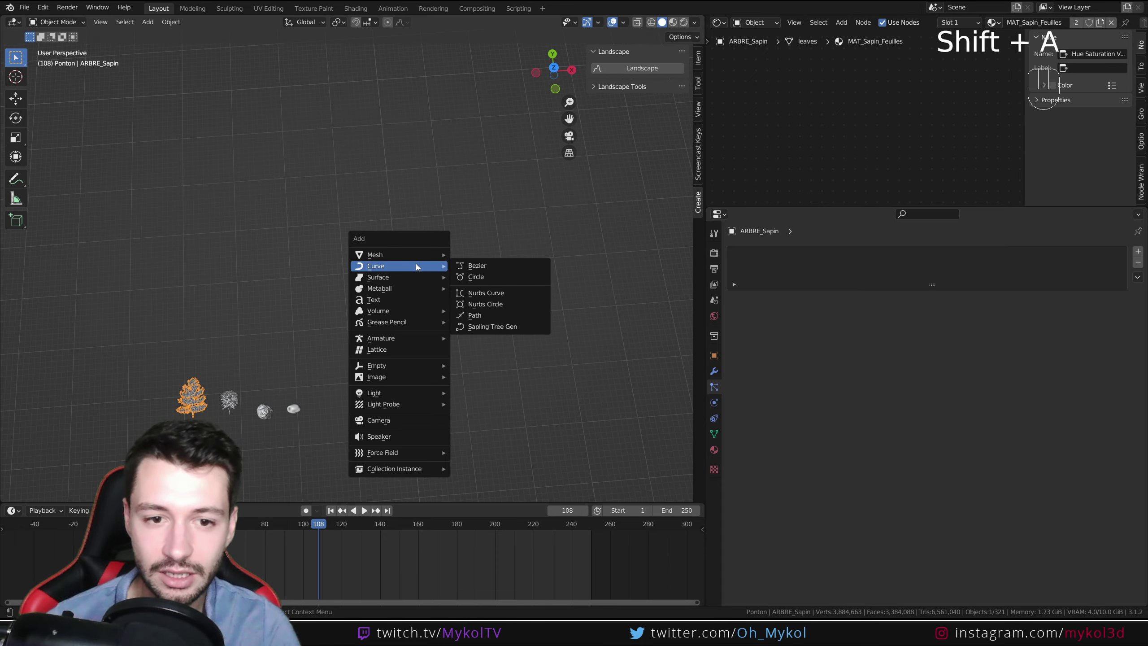
pyautogui.click(517, 329)
pyautogui.press('KP_Decimal')
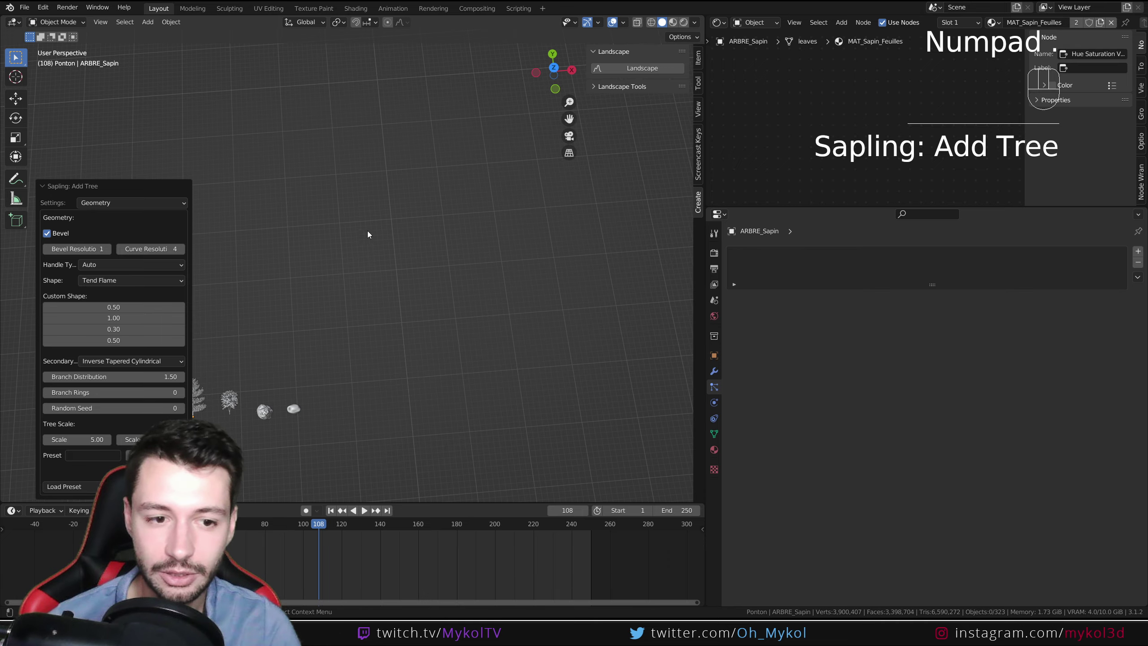
pyautogui.press('KP_Decimal')
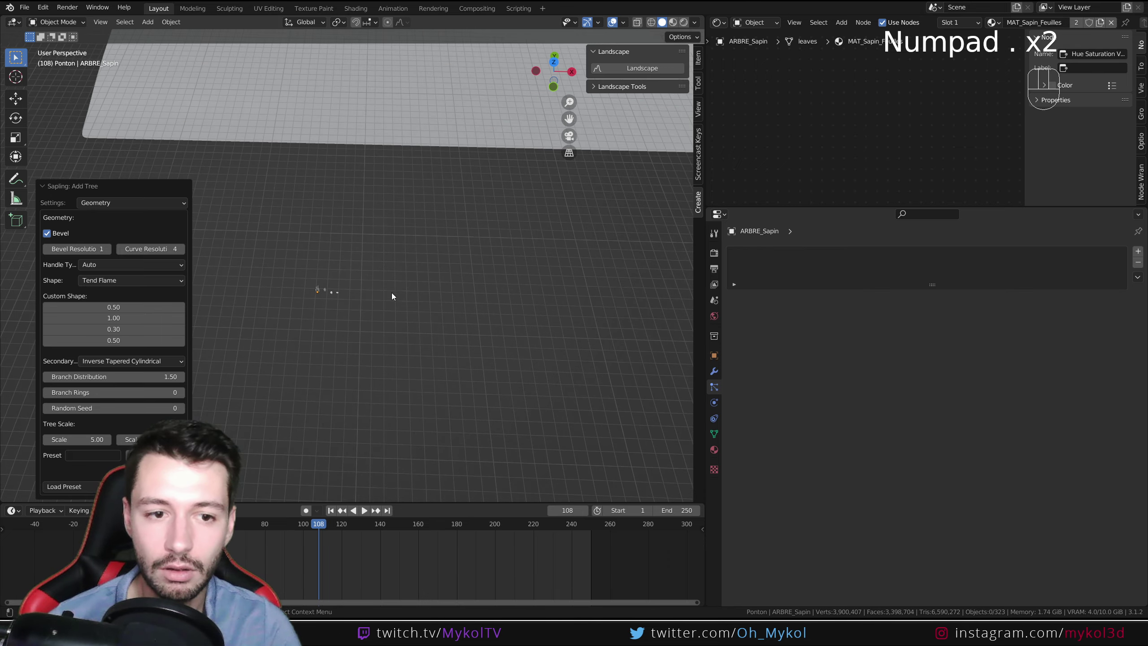
# Look for the generated tree around the landscape and undo its creation.
pyautogui.scroll(-10, 421, 298)
pyautogui.keyDown('shift'); pyautogui.moveTo(520, 197); pyautogui.dragTo(355, 378, button='middle'); pyautogui.keyUp('shift')
pyautogui.keyDown('shift'); pyautogui.moveTo(378, 198); pyautogui.dragTo(399, 269, button='middle'); pyautogui.keyUp('shift')
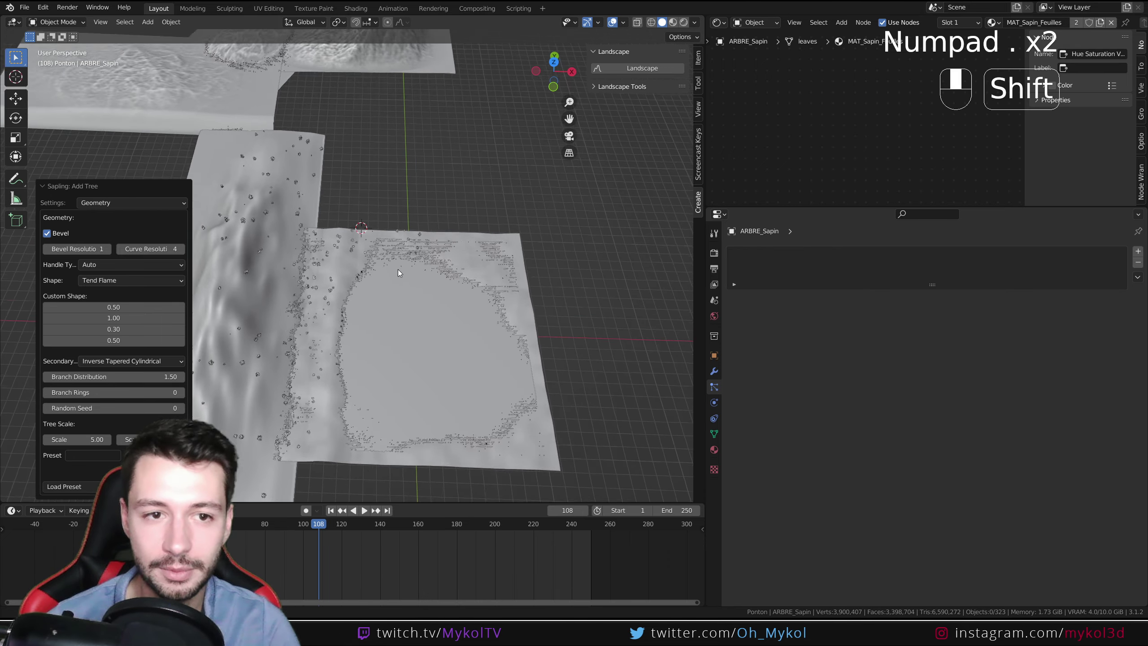
pyautogui.scroll(1, 384, 255)
pyautogui.scroll(-4, 384, 255)
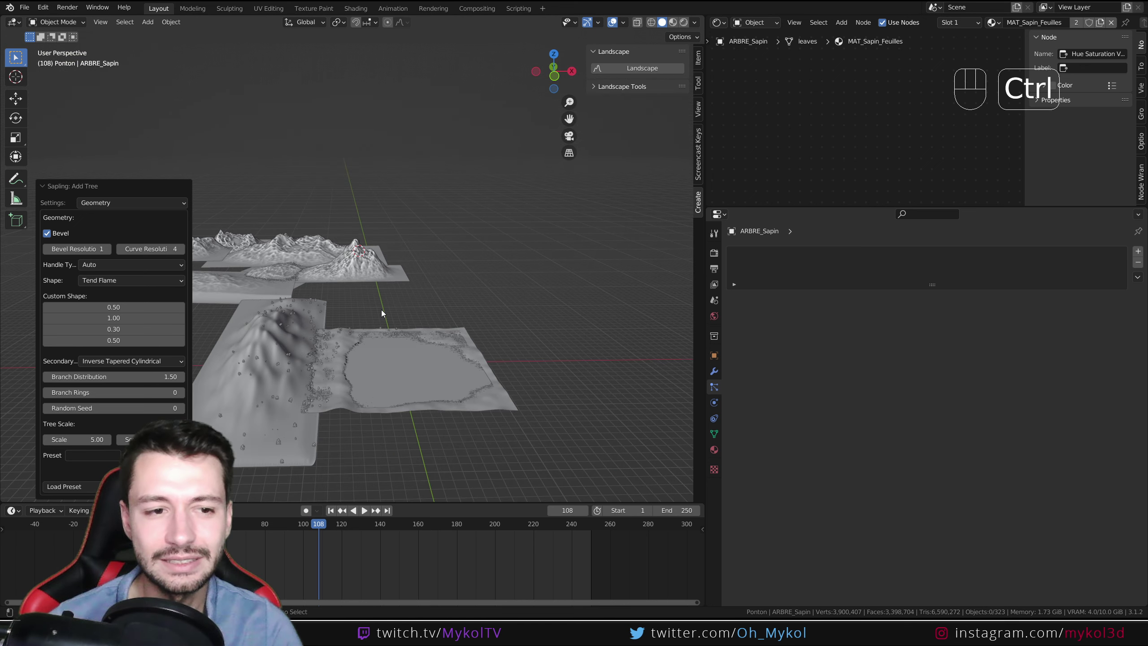
pyautogui.hotkey('ctrl', 'z')
pyautogui.scroll(-4, 529, 268)
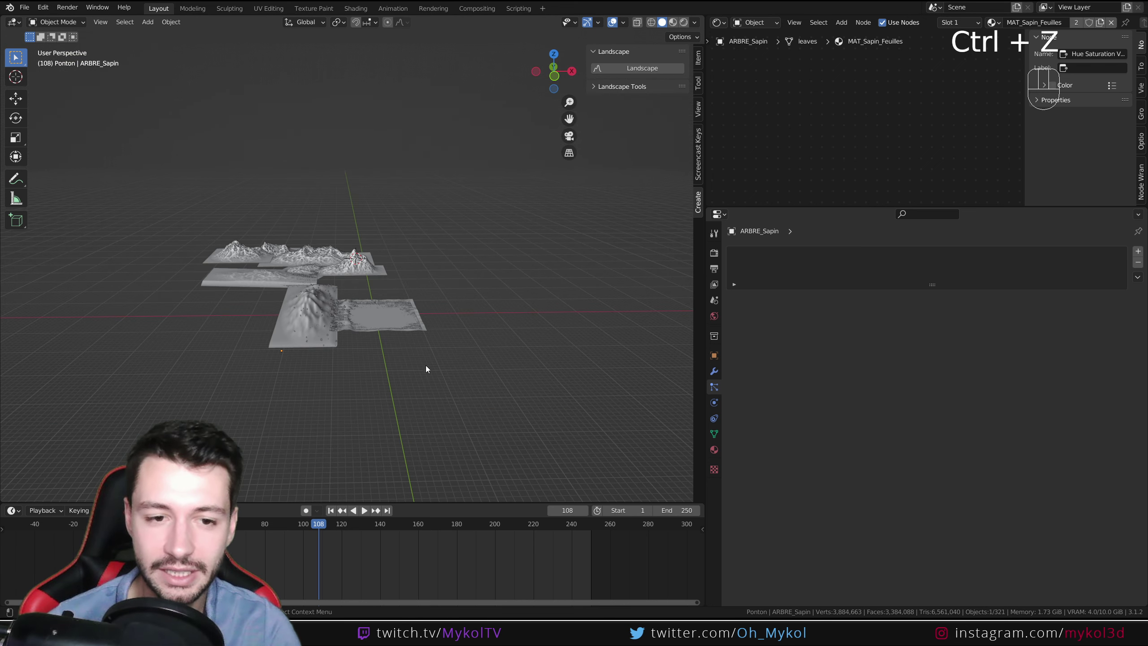
# Select the lake's water plane and isolate it in Local View.
pyautogui.scroll(5, 425, 365)
pyautogui.keyDown('shift'); pyautogui.moveTo(425, 365); pyautogui.dragTo(377, 307, button='middle'); pyautogui.keyUp('shift')
pyautogui.click(362, 300)
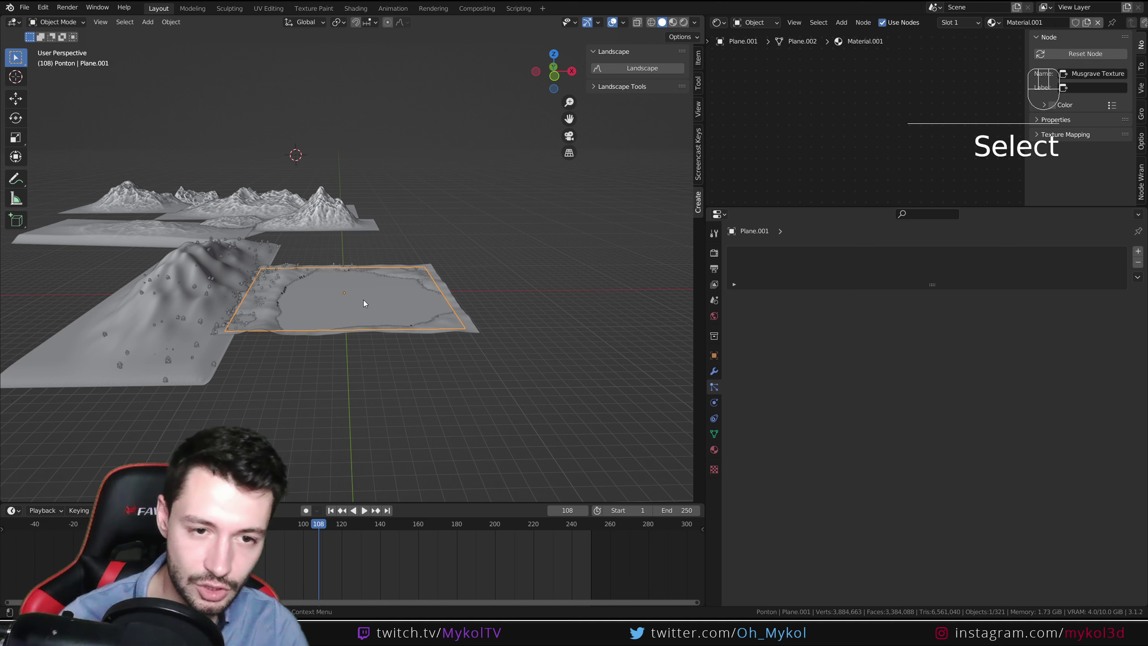
pyautogui.scroll(-3, 364, 300)
pyautogui.scroll(1, 264, 351)
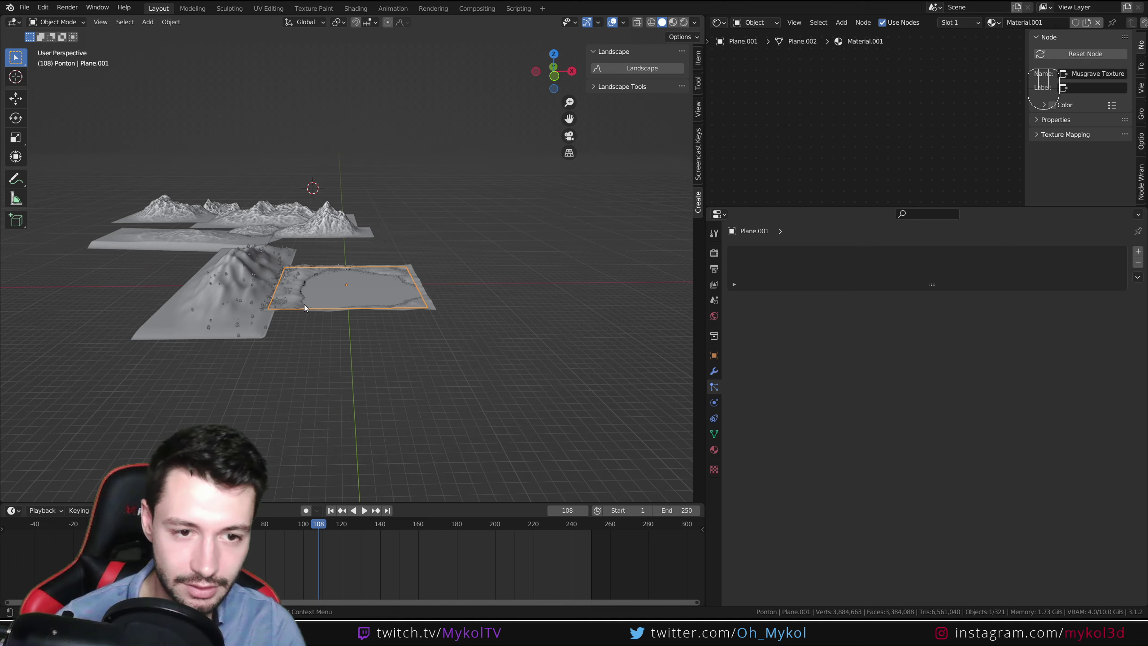
pyautogui.click(353, 289)
pyautogui.press('KP_Divide')
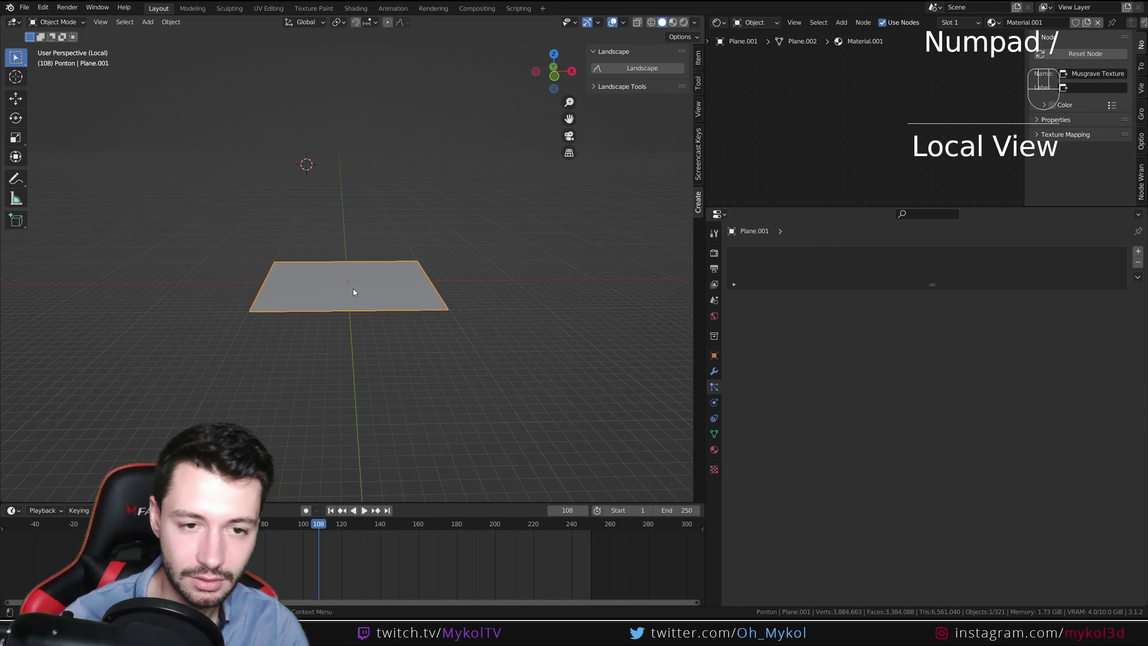
# Snap the 3D cursor to the world origin, then add and select a Sapling Tree Gen tree there.
pyautogui.scroll(3, 353, 288)
pyautogui.keyDown('shift'); pyautogui.scroll(-4, 377, 280); pyautogui.keyUp('shift')
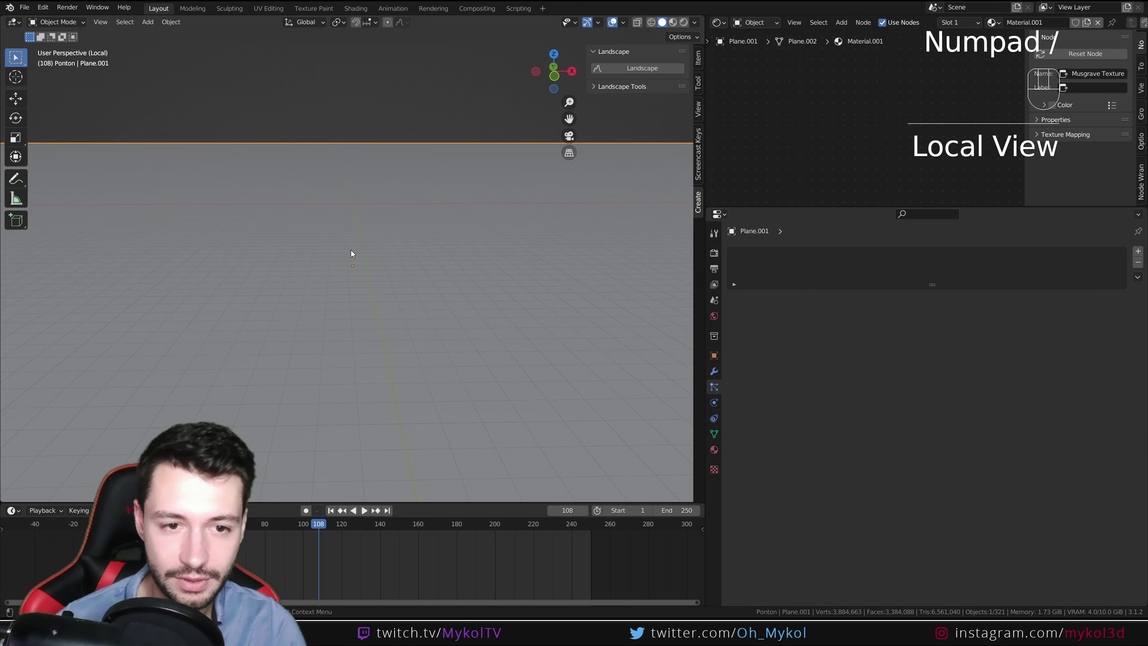
pyautogui.hotkey('shift', 'a')
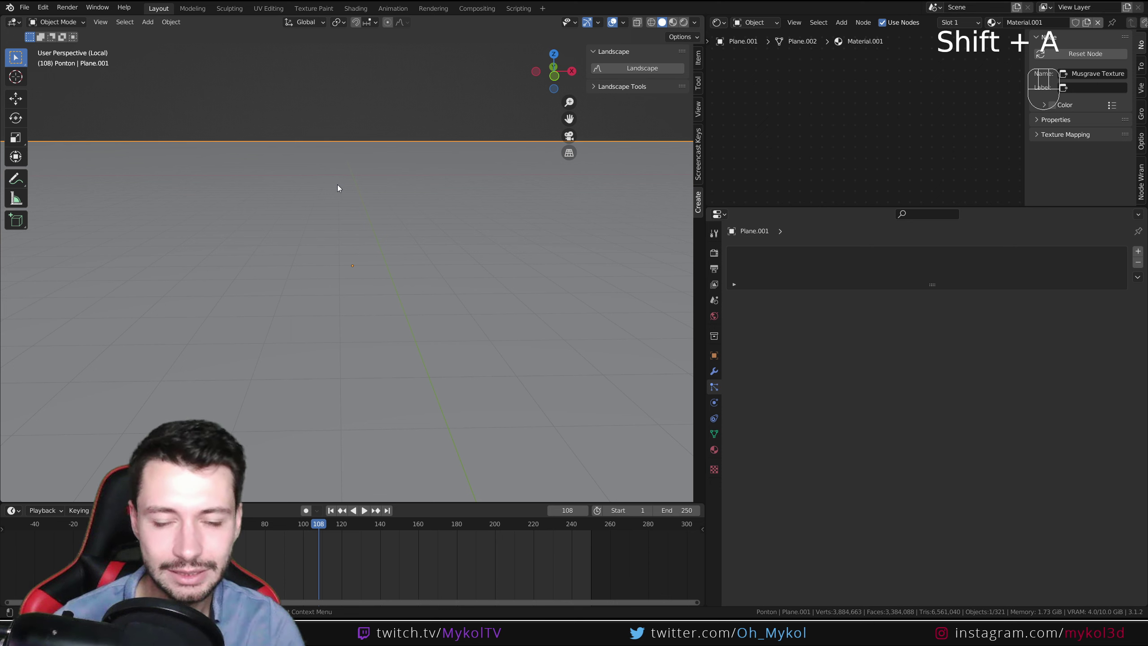
pyautogui.hotkey('shift', 's')
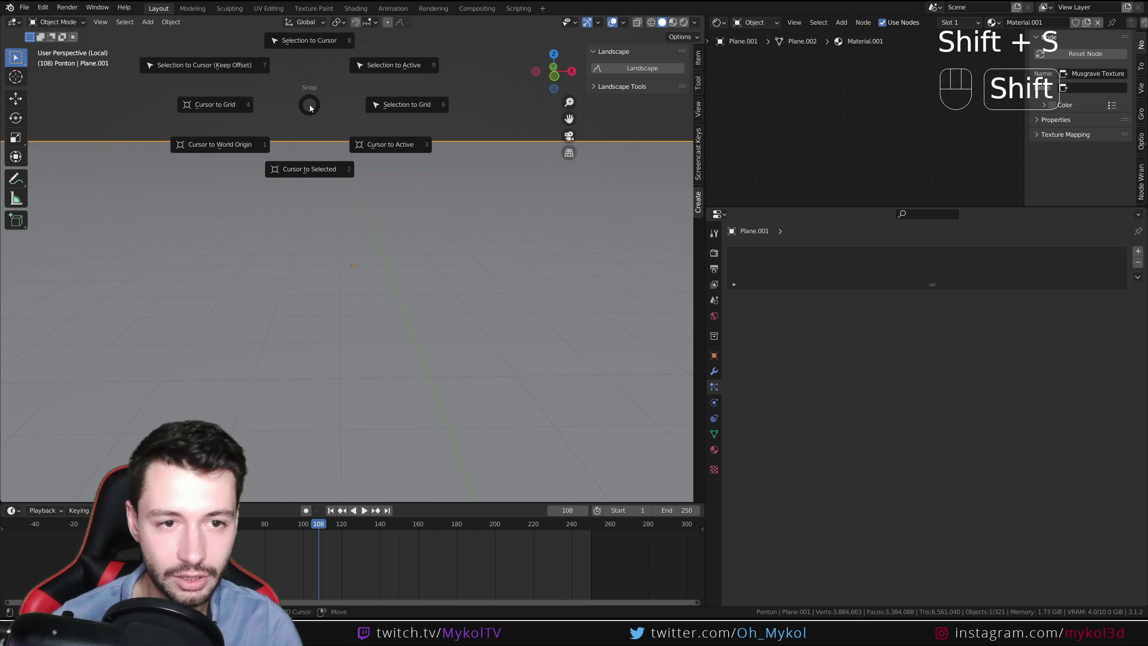
pyautogui.click(302, 167)
pyautogui.hotkey('shift', 'a')
pyautogui.moveTo(363, 162)
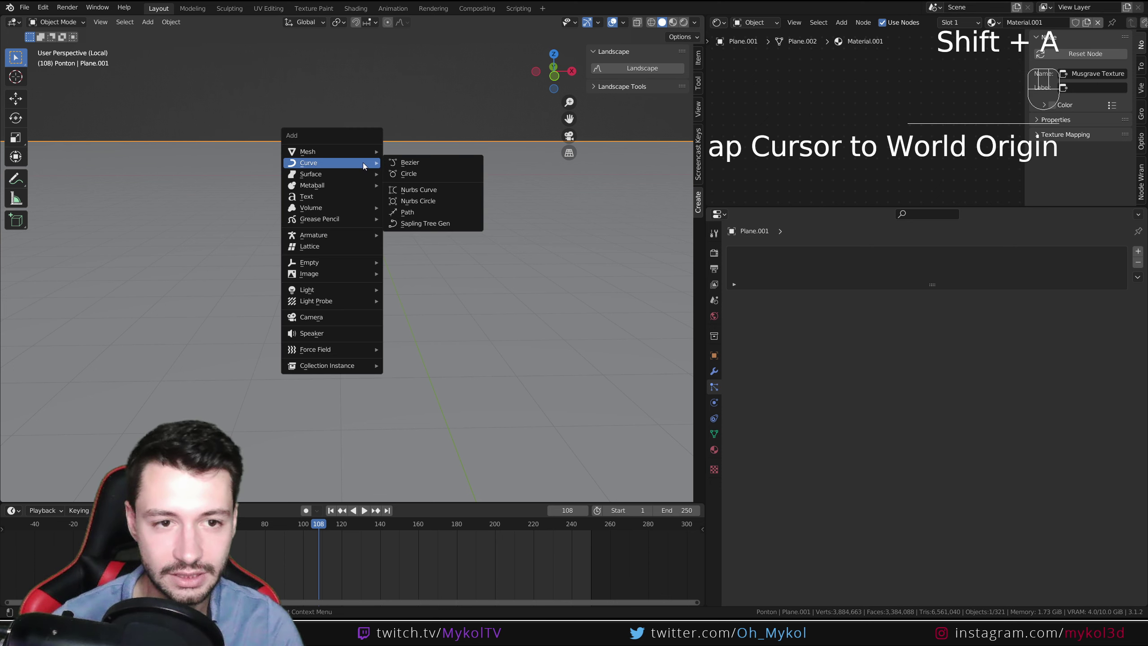
pyautogui.click(422, 226)
pyautogui.click(355, 164)
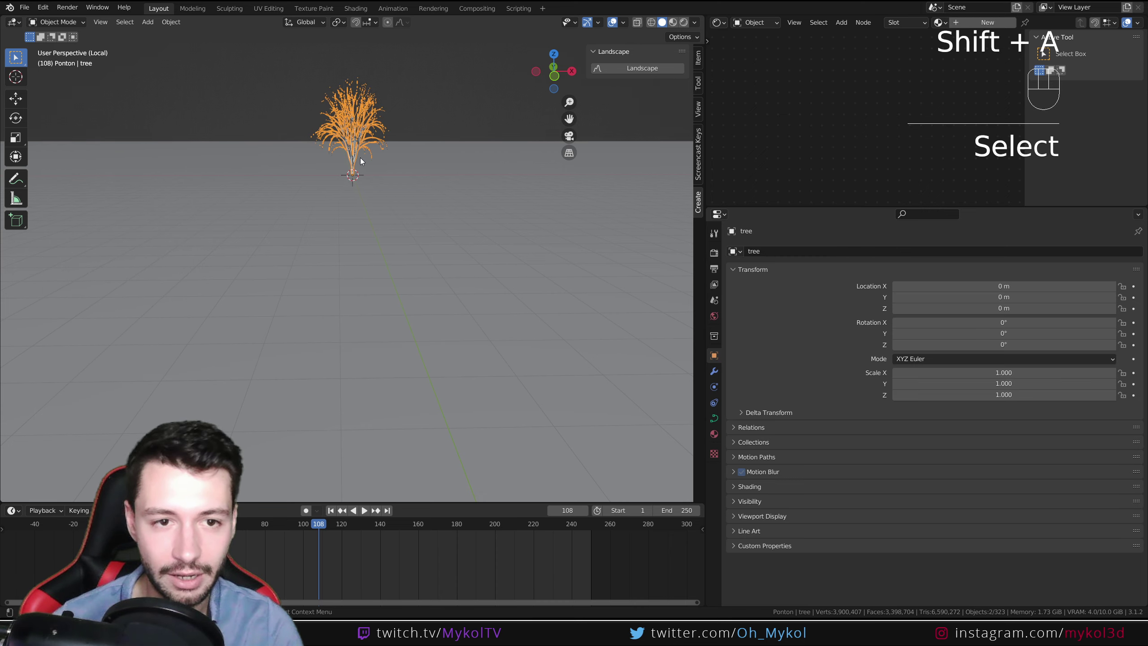
# Delete the framed tree and generate a new one with Sapling Tree Gen, keeping its creation settings adjustable.
pyautogui.press('KP_Decimal')
pyautogui.press('Delete')
pyautogui.hotkey('shift', 'a')
pyautogui.moveTo(360, 158)
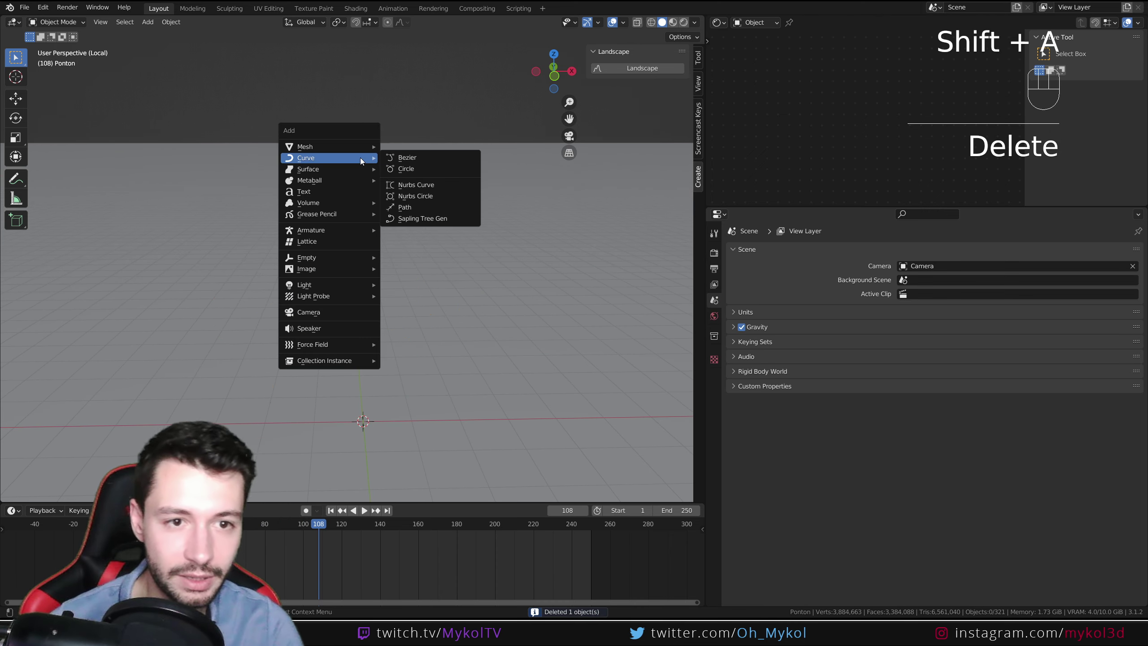
pyautogui.click(457, 218)
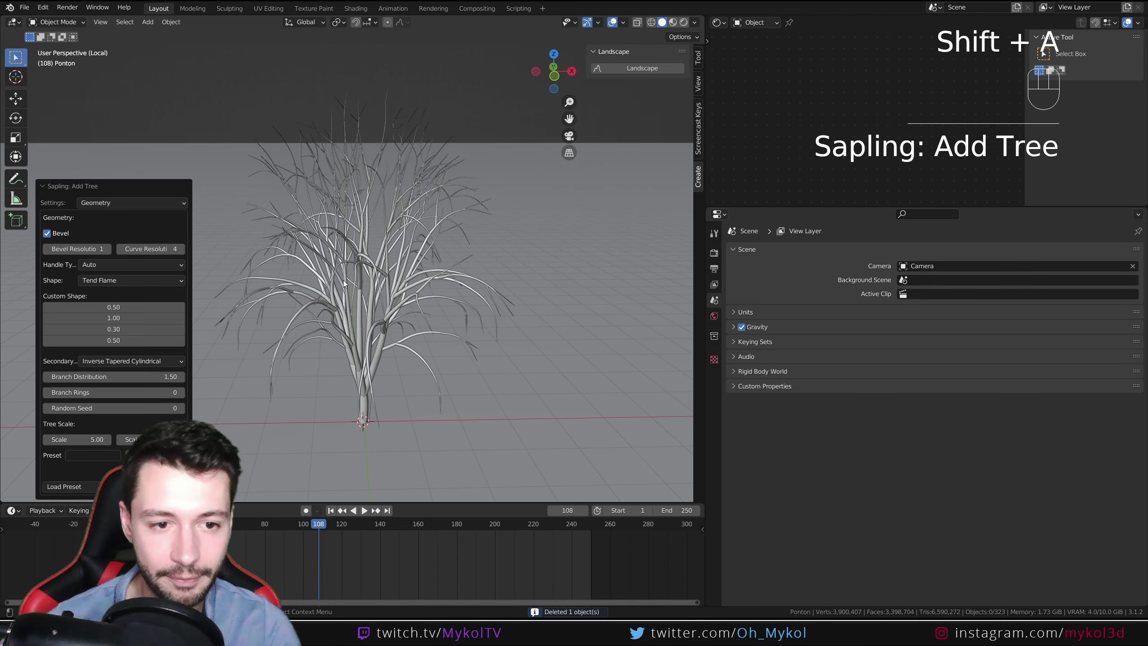
# Try a first Custom Shape value of 0.70 in the tree's Geometry settings and delete the tree.
pyautogui.click(142, 203)
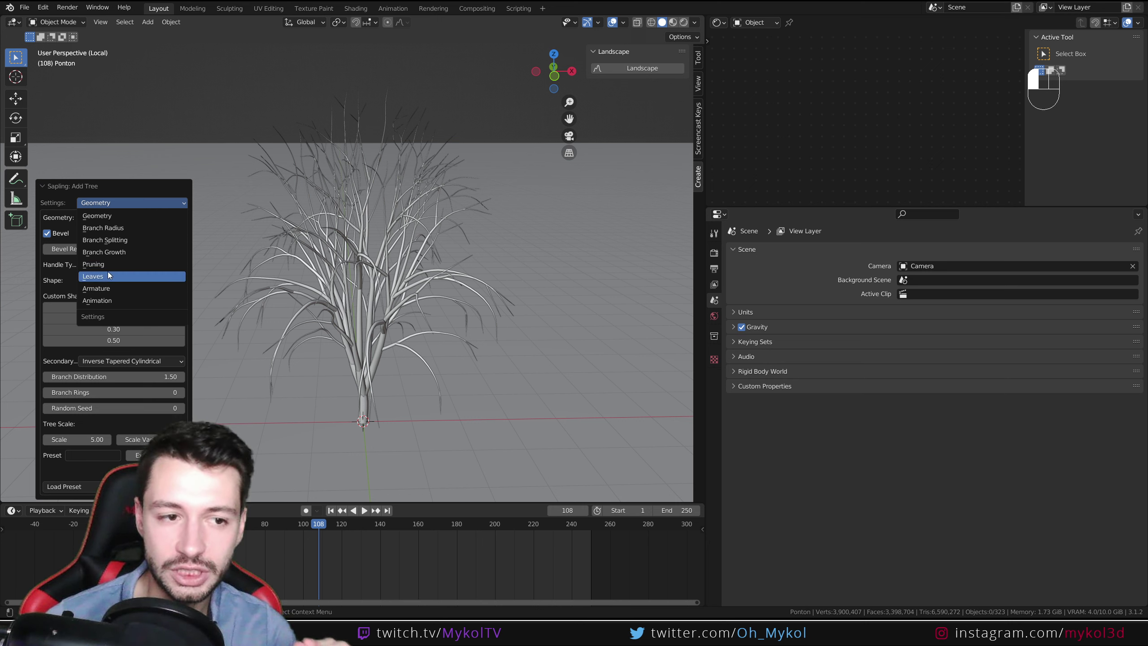
pyautogui.click(114, 215)
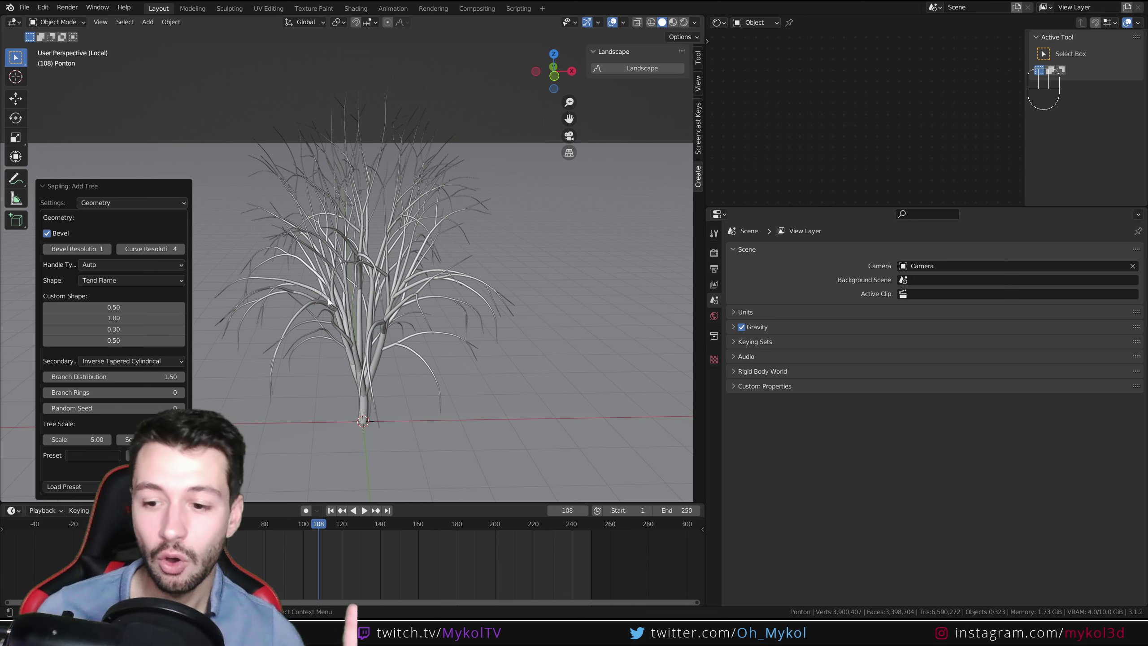
pyautogui.click(124, 307)
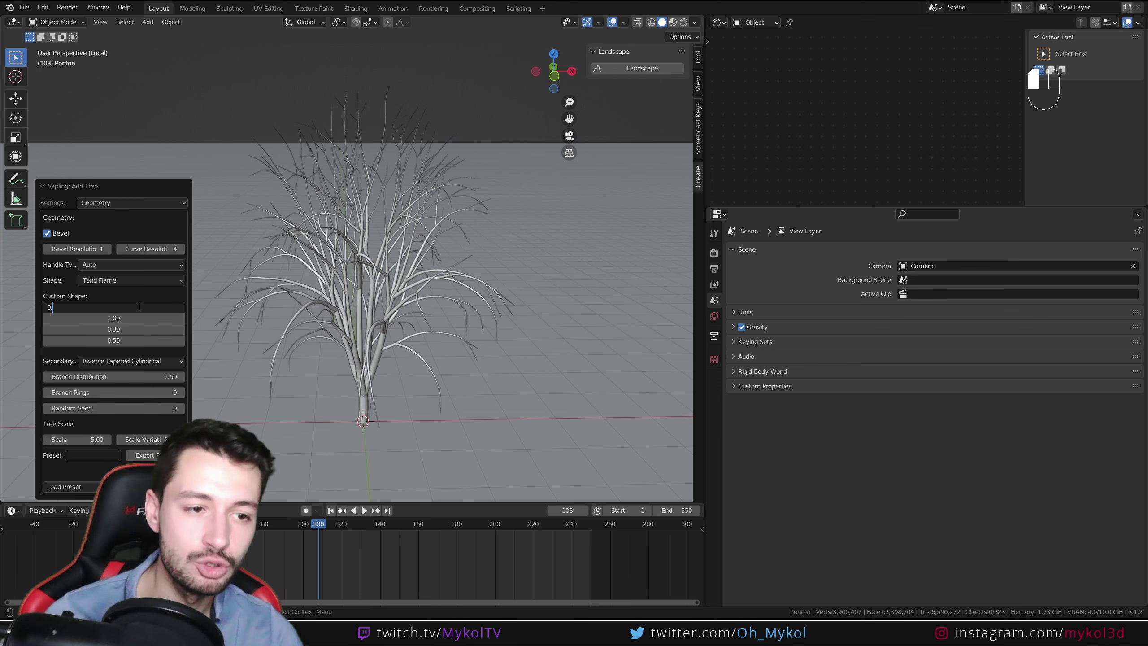
pyautogui.press('Return')
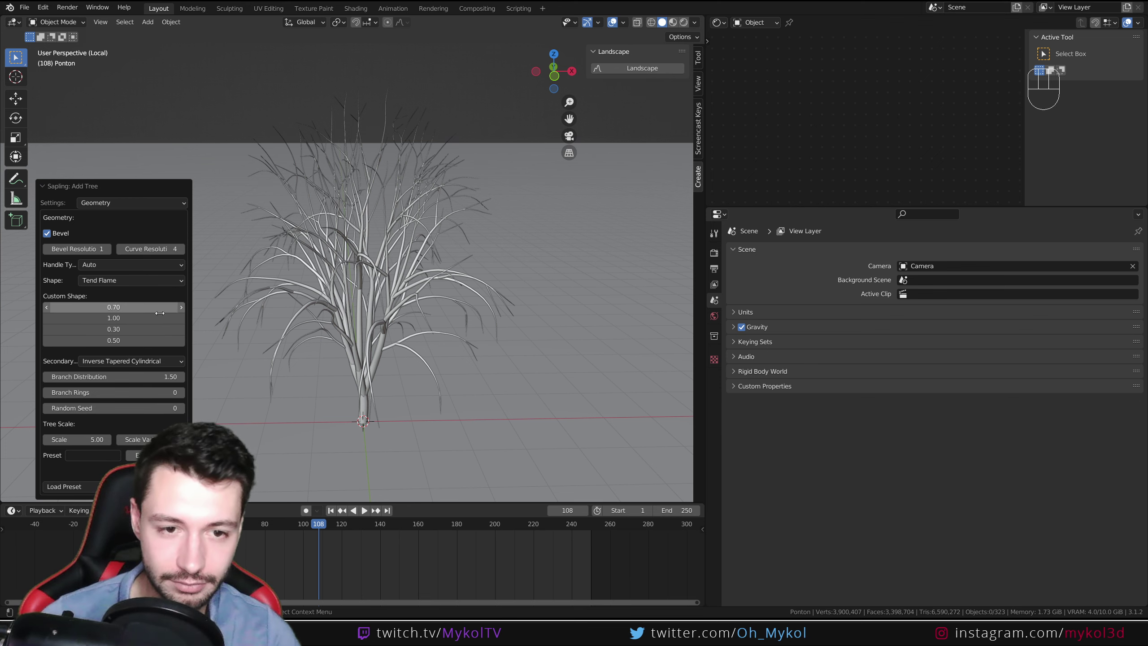
pyautogui.click(366, 390)
pyautogui.press('Delete')
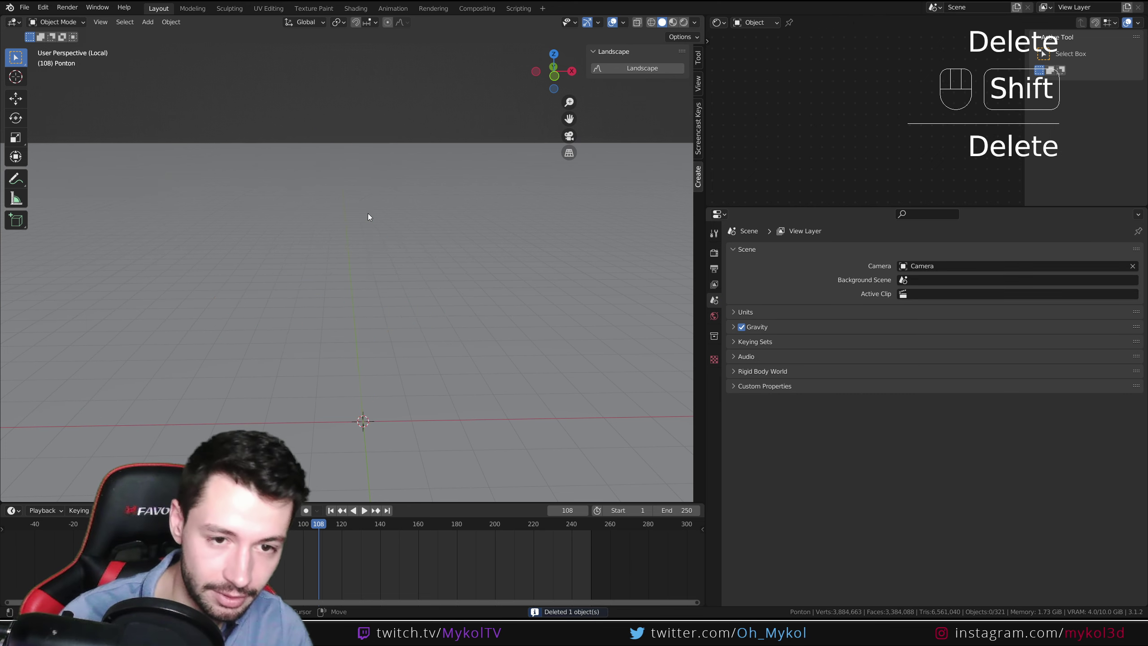
# Generate another Sapling tree and set its first, third and fourth Custom Shape values to 0.01.
pyautogui.hotkey('shift', 'a')
pyautogui.moveTo(368, 216)
pyautogui.click(435, 274)
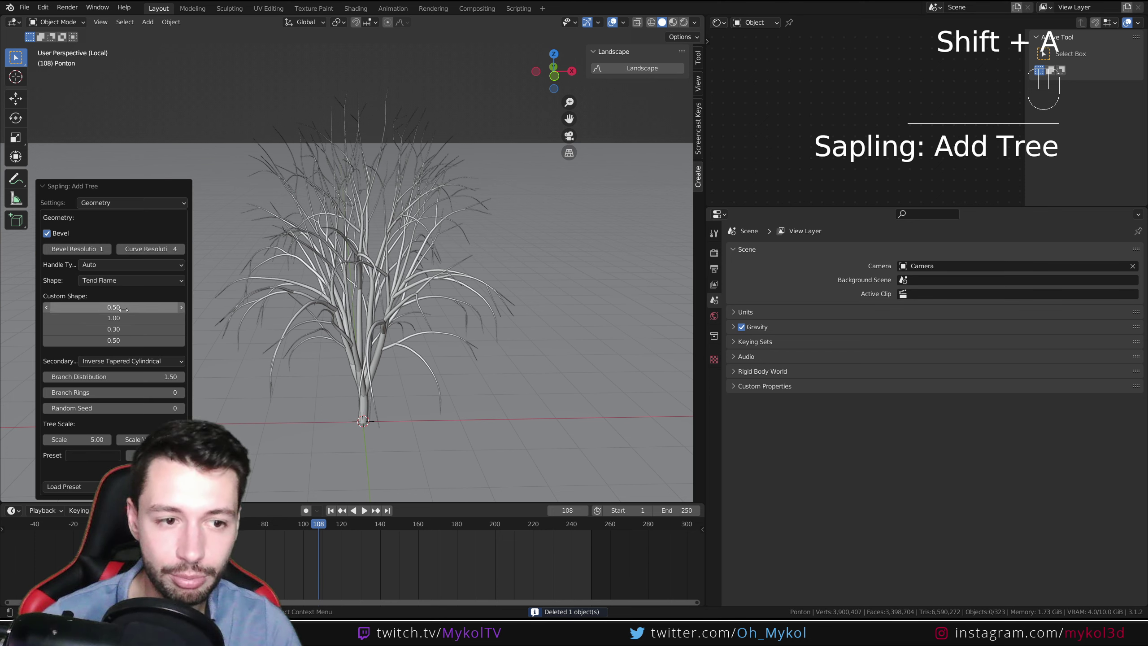
pyautogui.moveTo(167, 329); pyautogui.dragTo(209, 330)
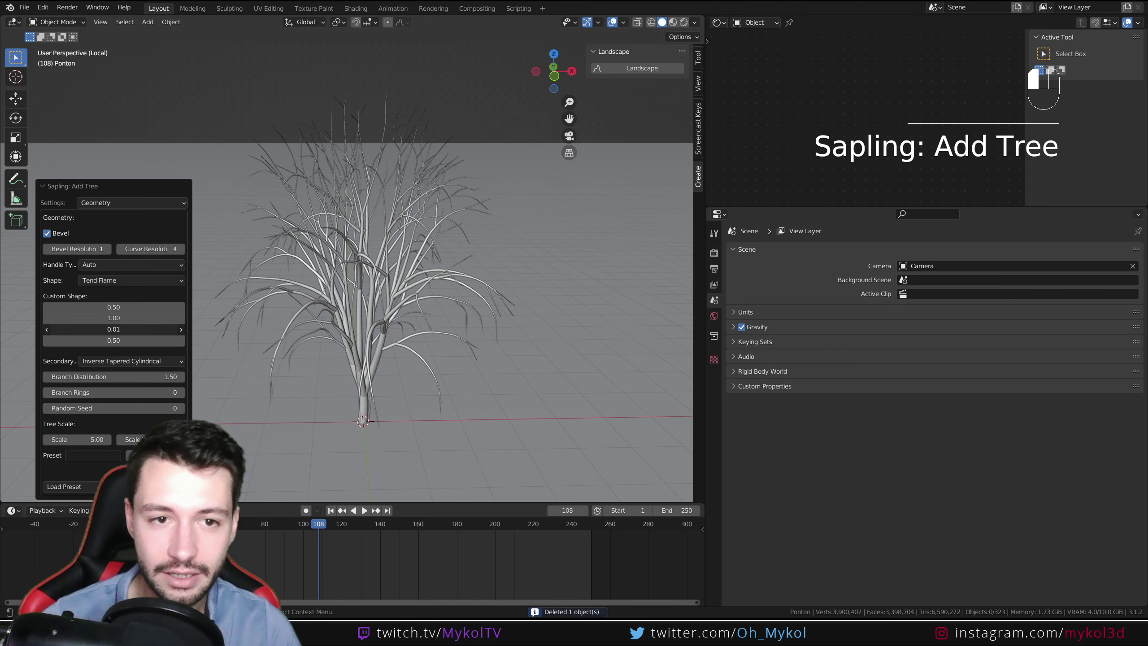
pyautogui.moveTo(114, 340)
pyautogui.mouseDown()
pyautogui.moveTo(154, 340)
pyautogui.moveTo(113, 339)
pyautogui.mouseUp()
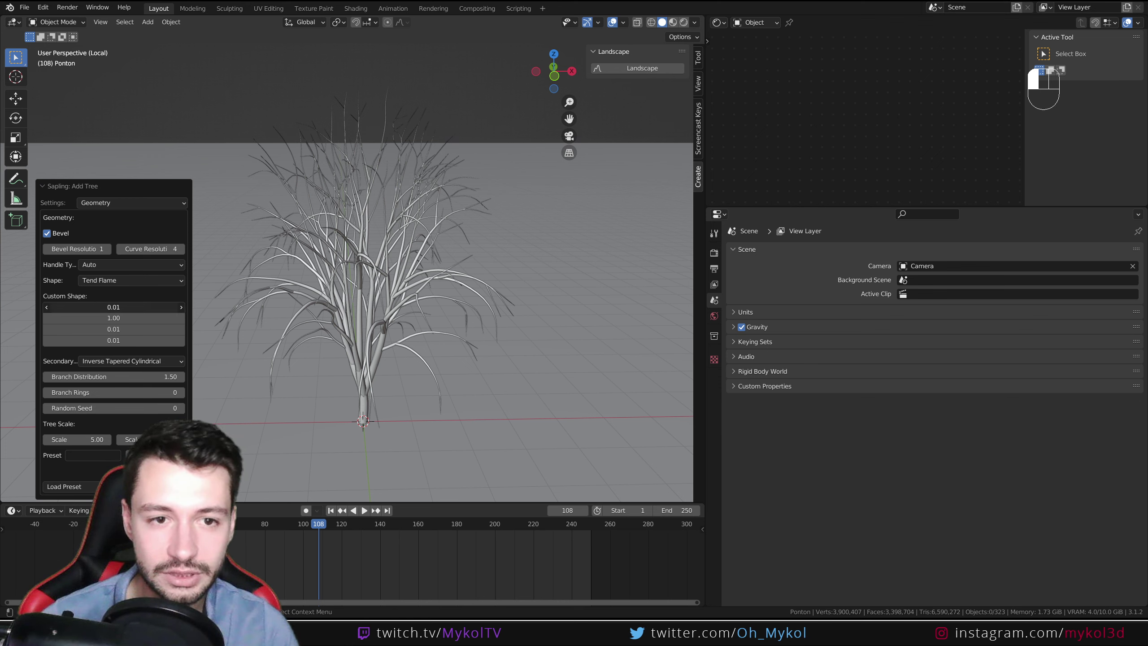
# Set the tree's Branch Distribution to 0.45, Branch Rings to 177, Random Seed to -84, Scale to 5.42 and Branch Radius Ratio to 0.01.
pyautogui.click(113, 202)
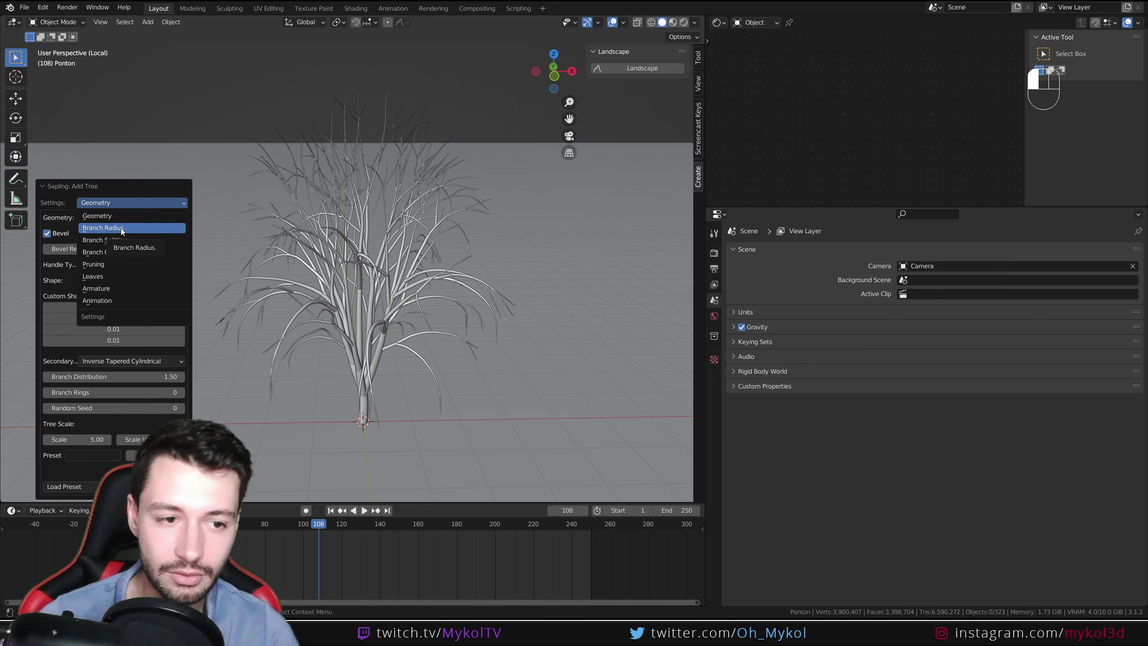
pyautogui.moveTo(112, 376); pyautogui.dragTo(102, 439)
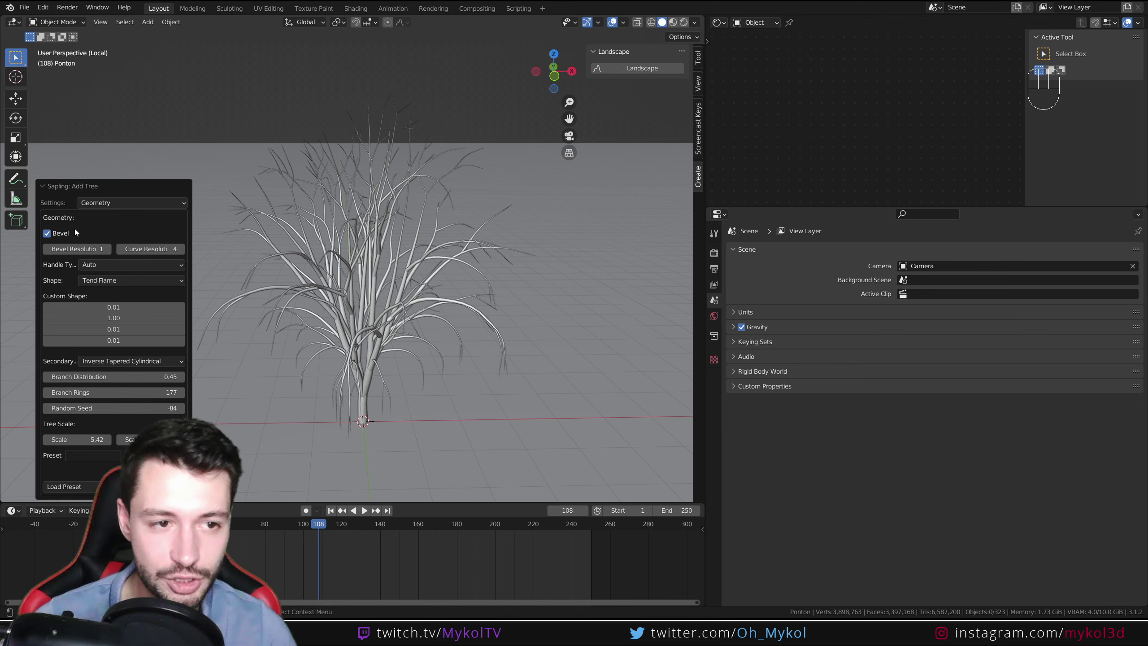
pyautogui.click(113, 202)
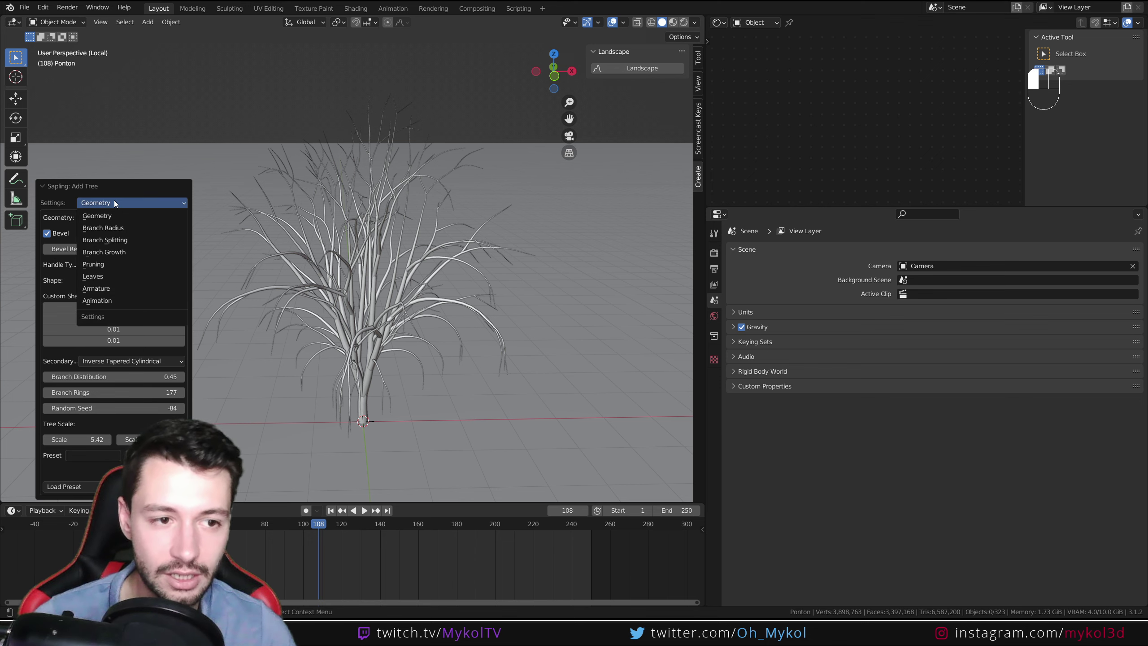
pyautogui.click(124, 228)
pyautogui.moveTo(99, 326)
pyautogui.mouseDown()
pyautogui.moveTo(136, 326)
pyautogui.moveTo(96, 332)
pyautogui.mouseUp()
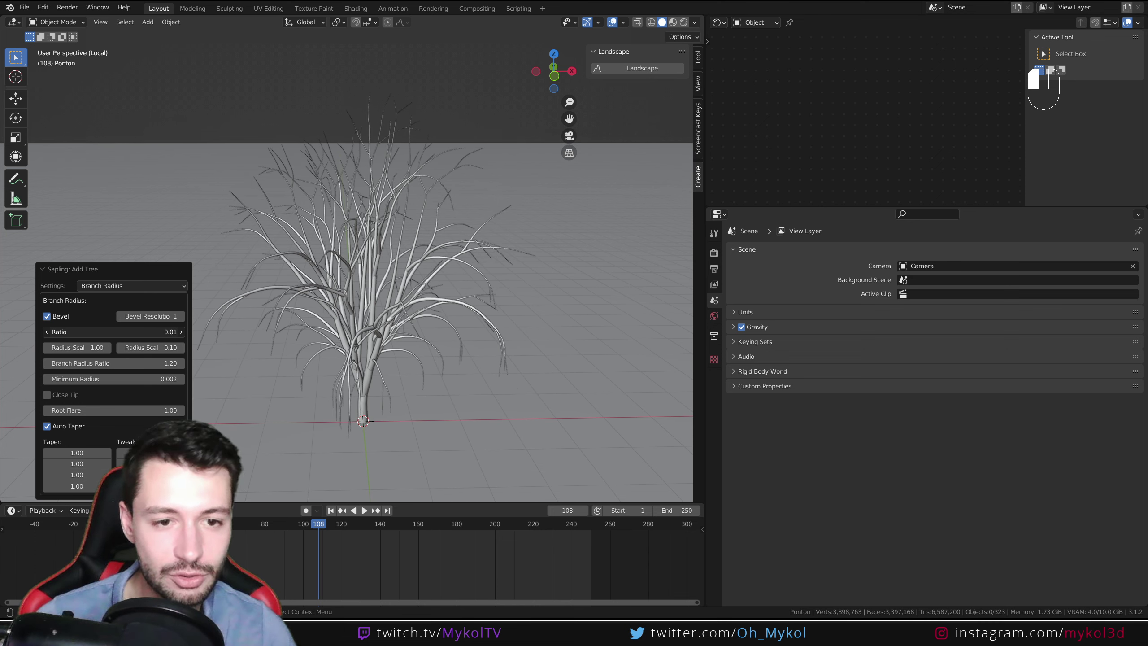
# Enable Show Leaves in the tree's Leaves settings.
pyautogui.click(108, 285)
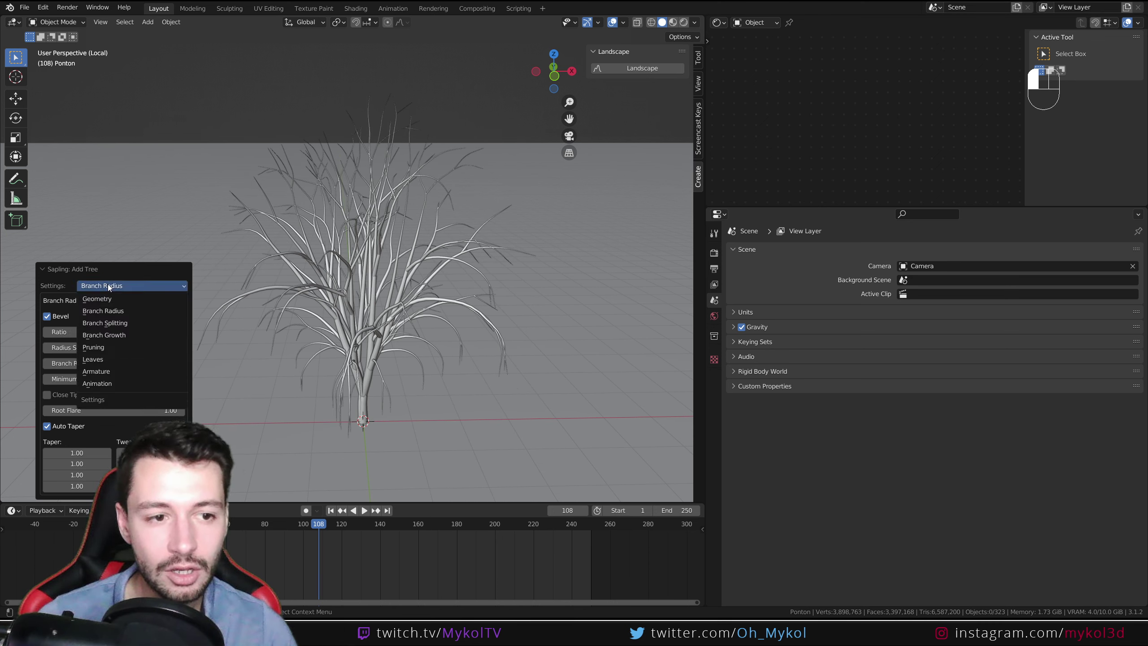
pyautogui.click(113, 360)
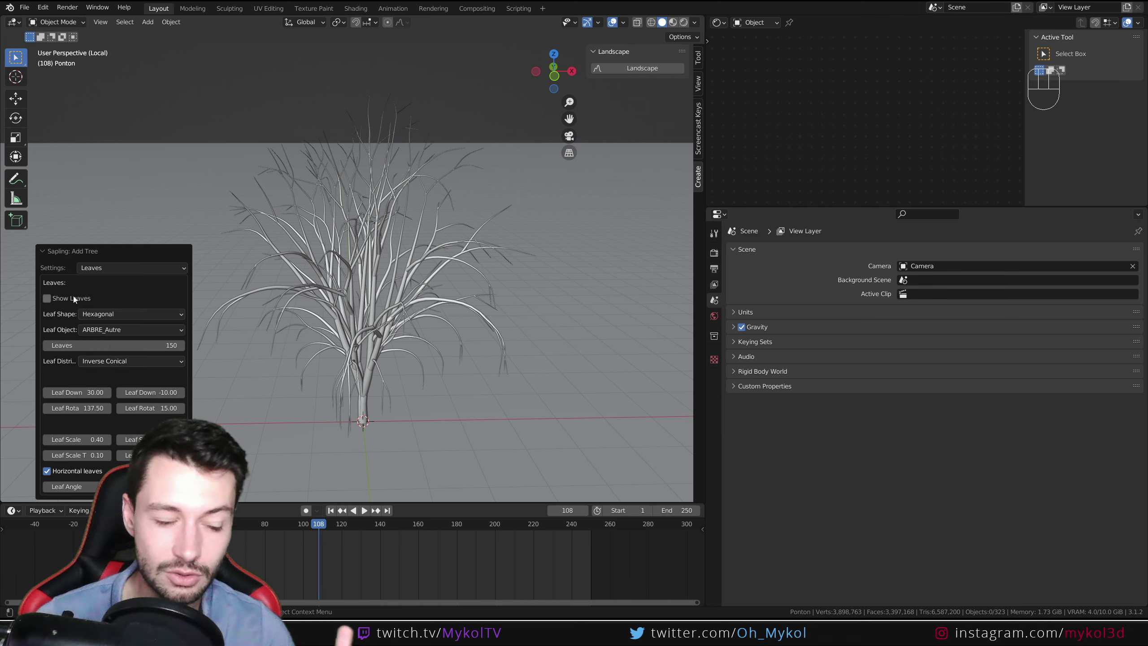
pyautogui.click(47, 299)
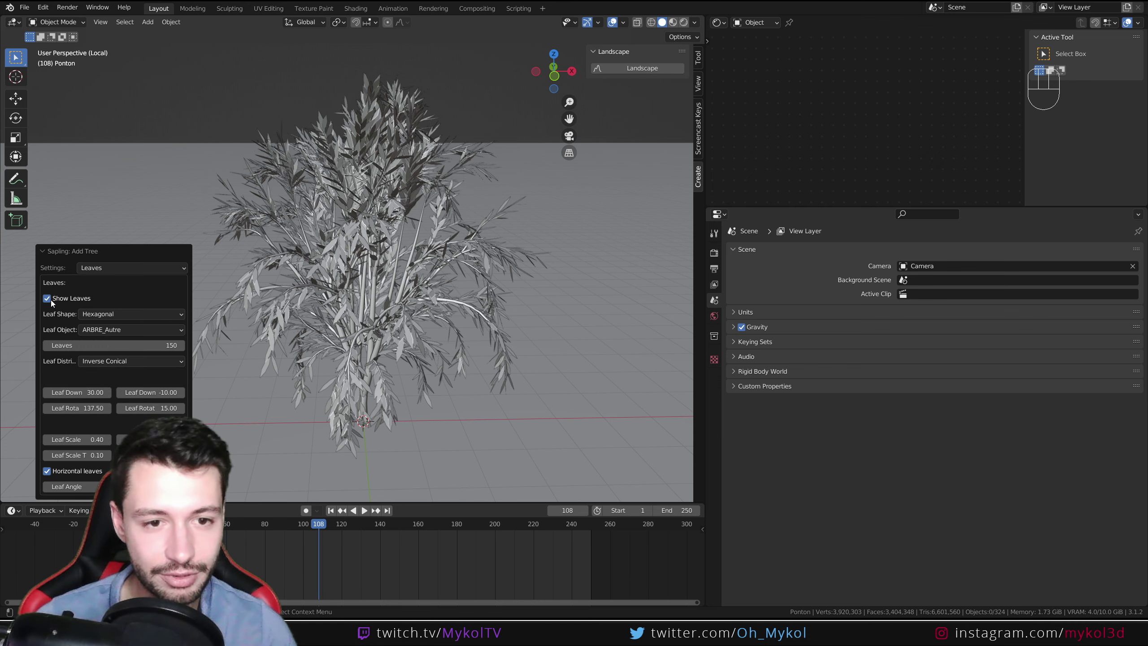
# In the Branch Splitting settings, set the tree's first two Split Angle values to 35.46 and 3.09, and inspect the shape.
pyautogui.click(105, 270)
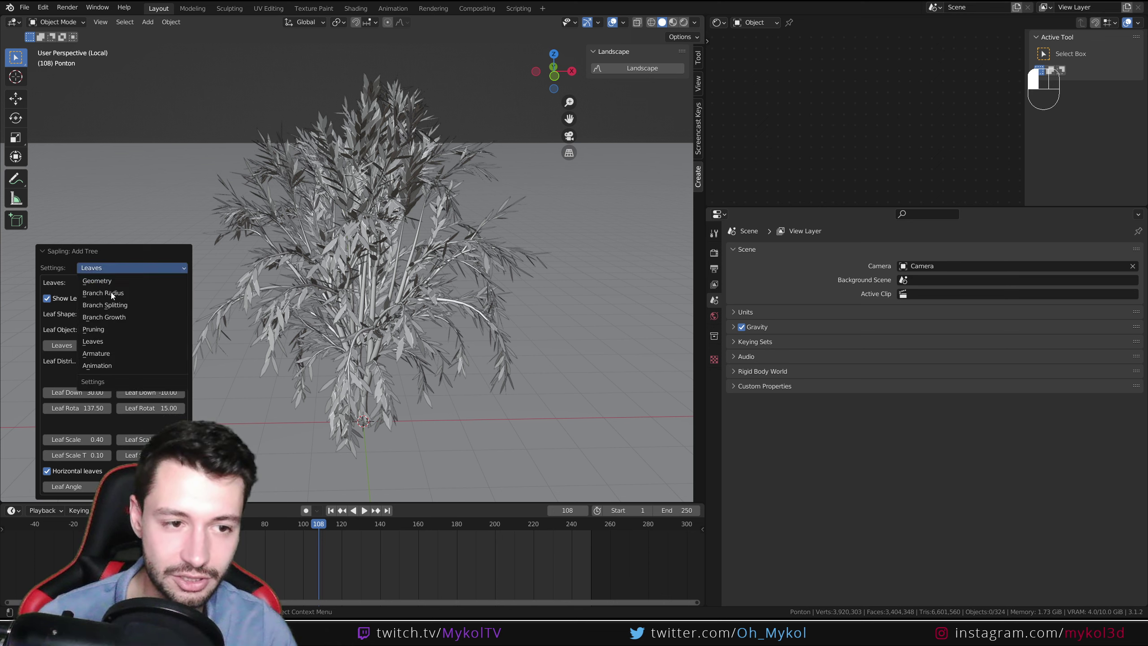
pyautogui.click(137, 305)
pyautogui.moveTo(74, 278); pyautogui.dragTo(51, 290)
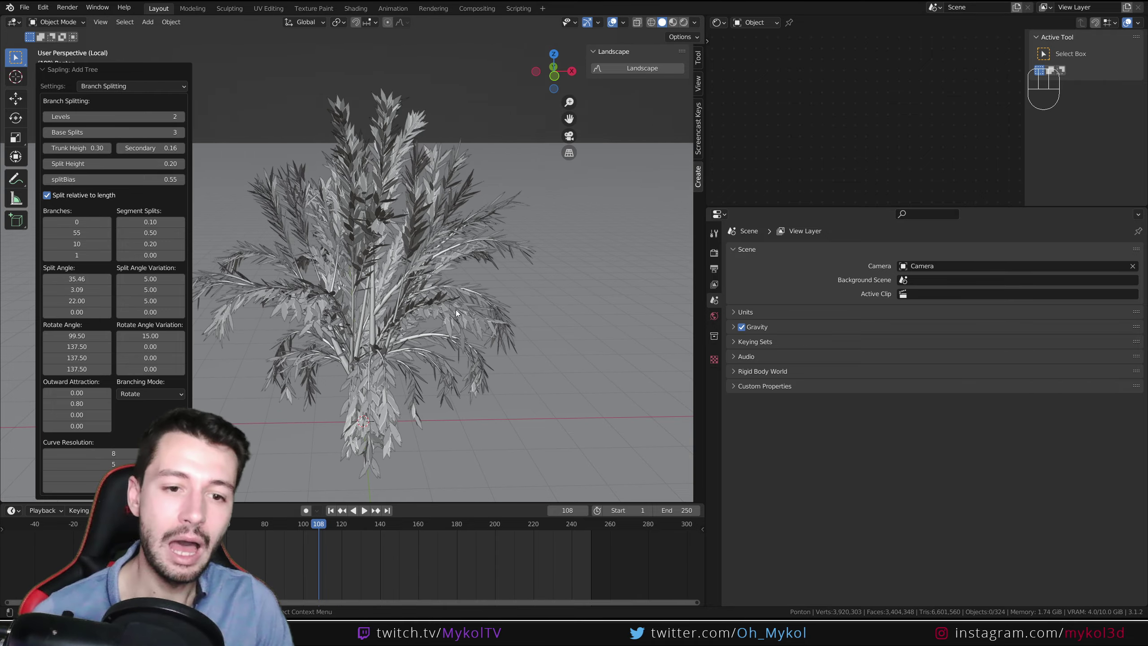
pyautogui.moveTo(371, 306)
pyautogui.keyDown('alt'); pyautogui.mouseDown()
pyautogui.moveTo(398, 309)
pyautogui.moveTo(379, 296)
pyautogui.mouseUp(); pyautogui.keyUp('alt')
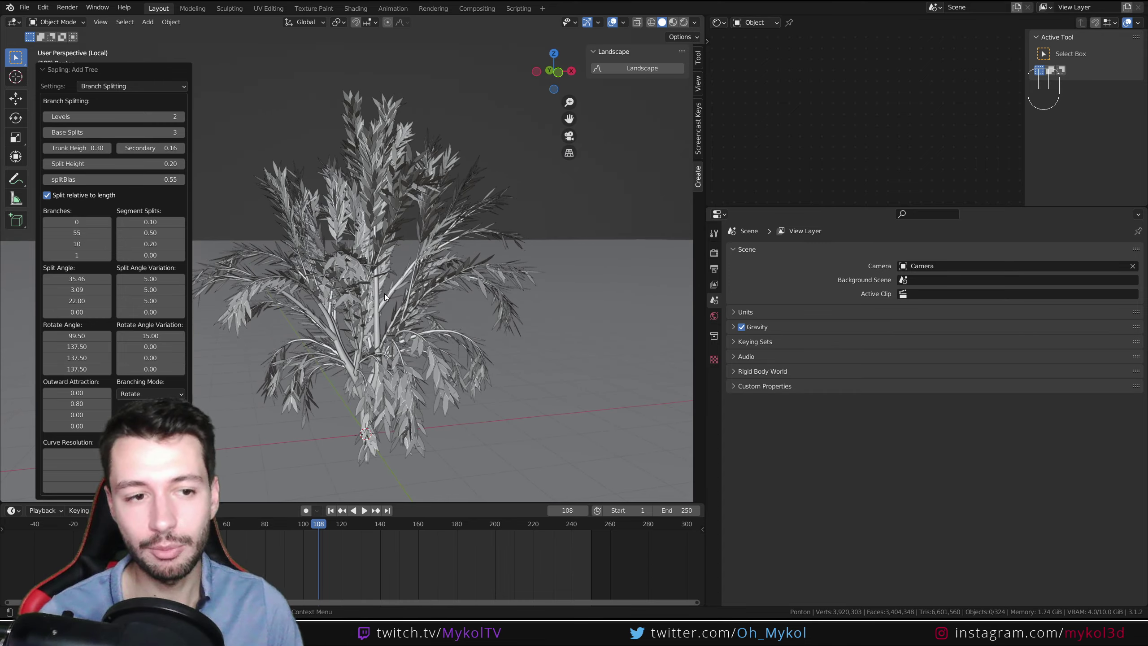
# Box-select the generated tree together with its leaves and delete both objects.
pyautogui.scroll(-3, 387, 297)
pyautogui.keyDown('alt'); pyautogui.moveTo(387, 296); pyautogui.dragTo(292, 214); pyautogui.keyUp('alt')
pyautogui.moveTo(239, 183); pyautogui.dragTo(421, 271)
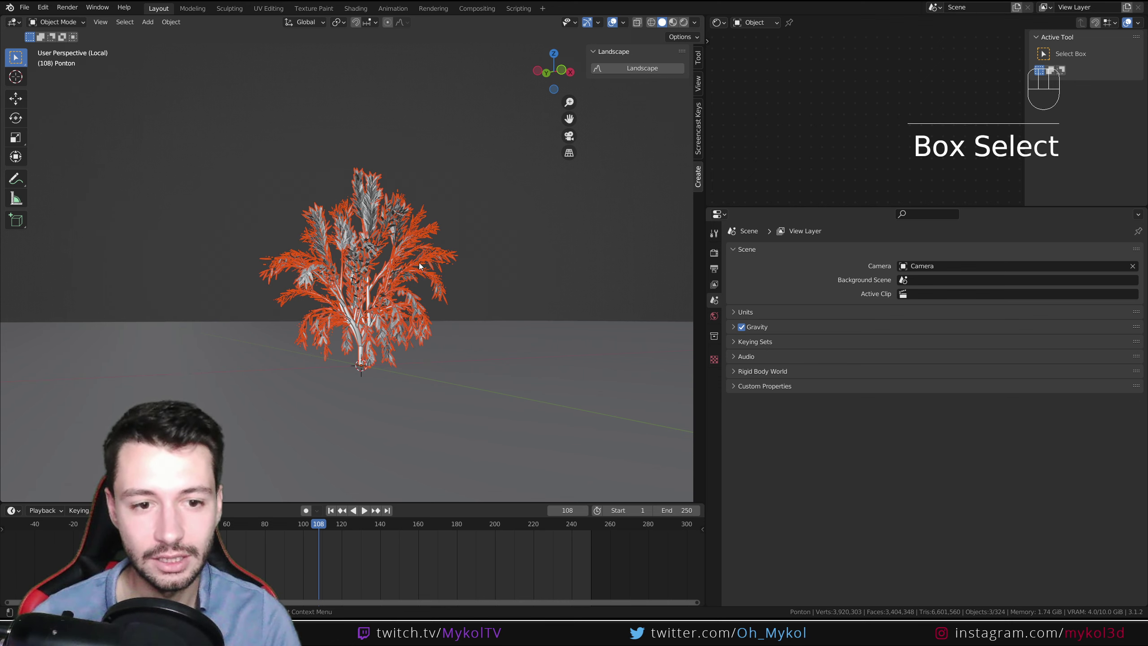
pyautogui.press('Delete')
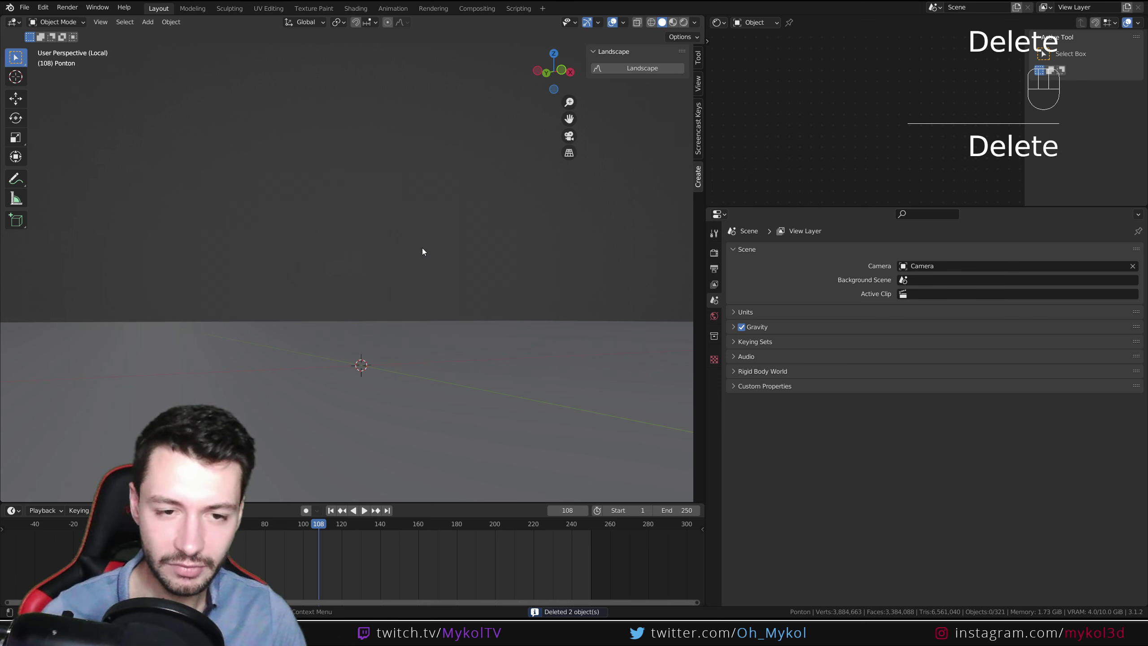
# Sketch a branching tree with split-angle marks as annotations in front view, and remove the strokes.
pyautogui.press('KP_1')
pyautogui.keyDown('shift'); pyautogui.moveTo(433, 251); pyautogui.dragTo(387, 293, button='middle'); pyautogui.keyUp('shift')
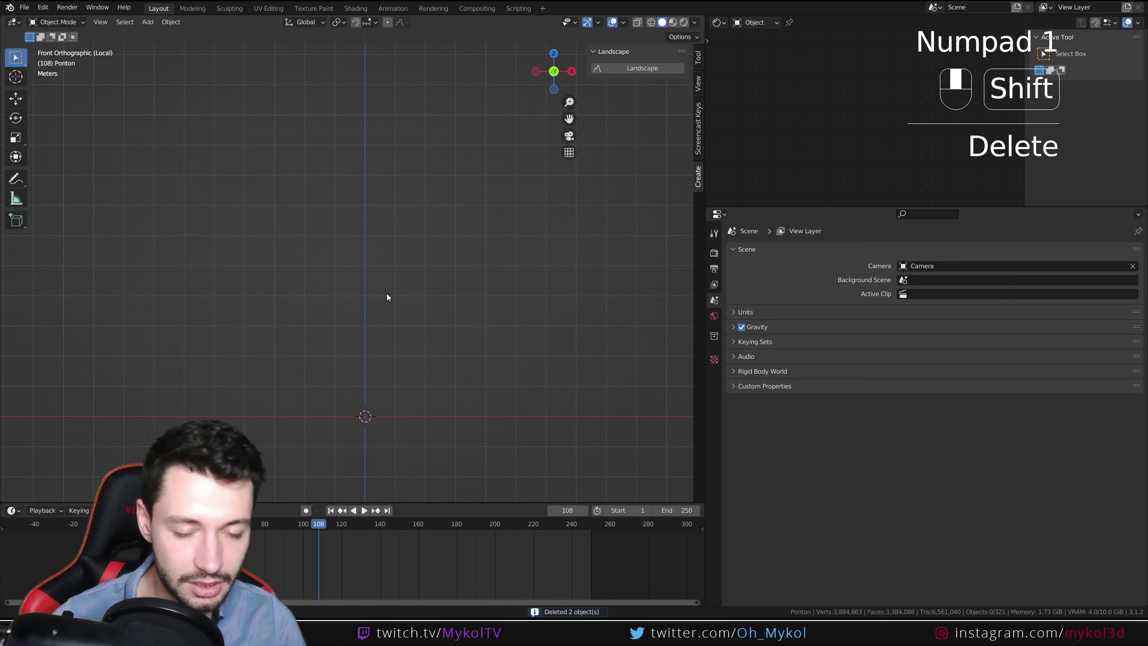
pyautogui.moveTo(366, 395)
pyautogui.mouseDown()
pyautogui.moveTo(368, 329)
pyautogui.moveTo(292, 199)
pyautogui.mouseUp()
pyautogui.moveTo(357, 317); pyautogui.dragTo(409, 173)
pyautogui.moveTo(387, 220)
pyautogui.mouseDown()
pyautogui.moveTo(456, 172)
pyautogui.moveTo(386, 158)
pyautogui.moveTo(365, 120)
pyautogui.mouseUp()
pyautogui.moveTo(307, 228); pyautogui.dragTo(338, 145)
pyautogui.moveTo(322, 194); pyautogui.dragTo(292, 161)
pyautogui.moveTo(368, 353)
pyautogui.mouseDown()
pyautogui.moveTo(446, 250)
pyautogui.moveTo(424, 273)
pyautogui.moveTo(533, 219)
pyautogui.mouseUp()
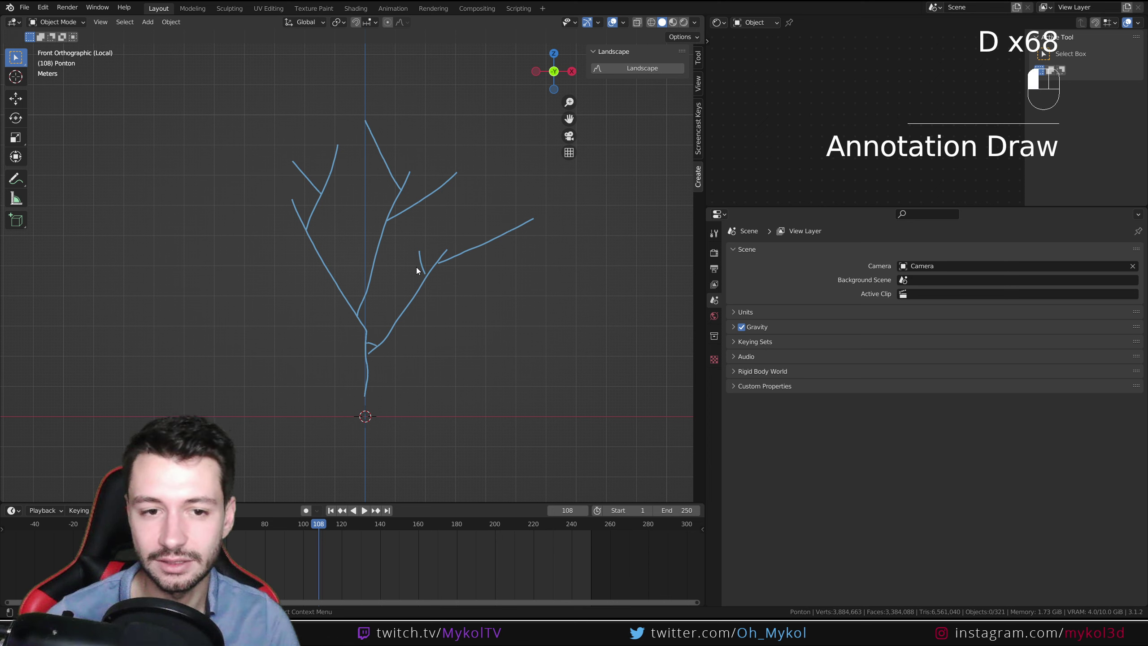
pyautogui.moveTo(422, 266); pyautogui.dragTo(436, 268)
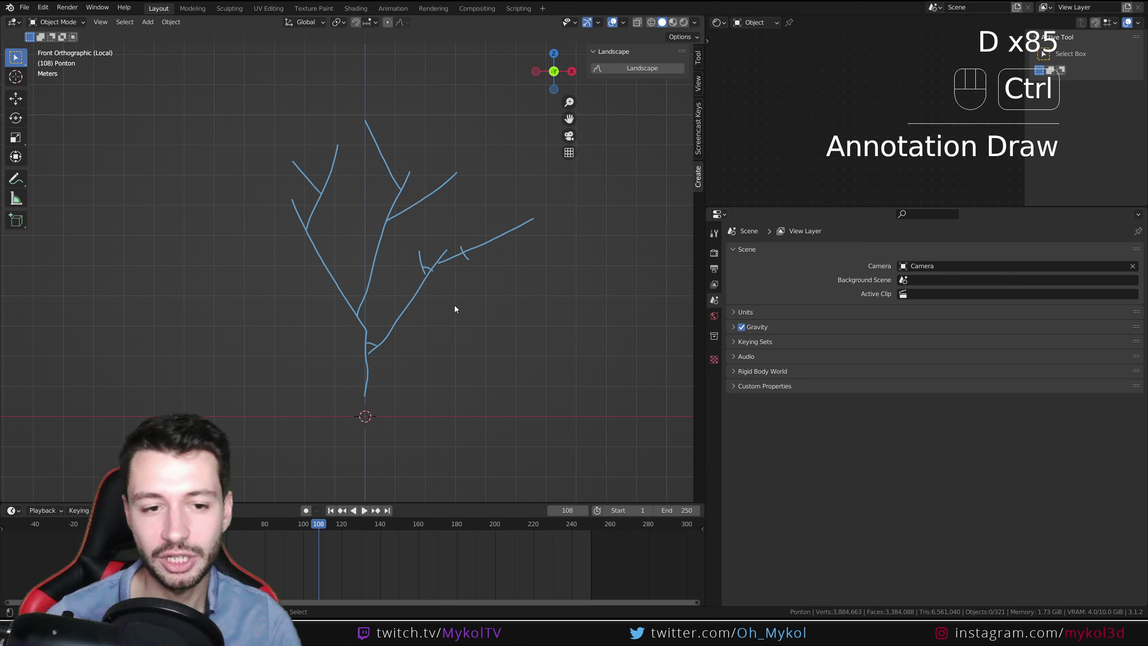
pyautogui.moveTo(454, 306); pyautogui.dragTo(249, 261, button='right')
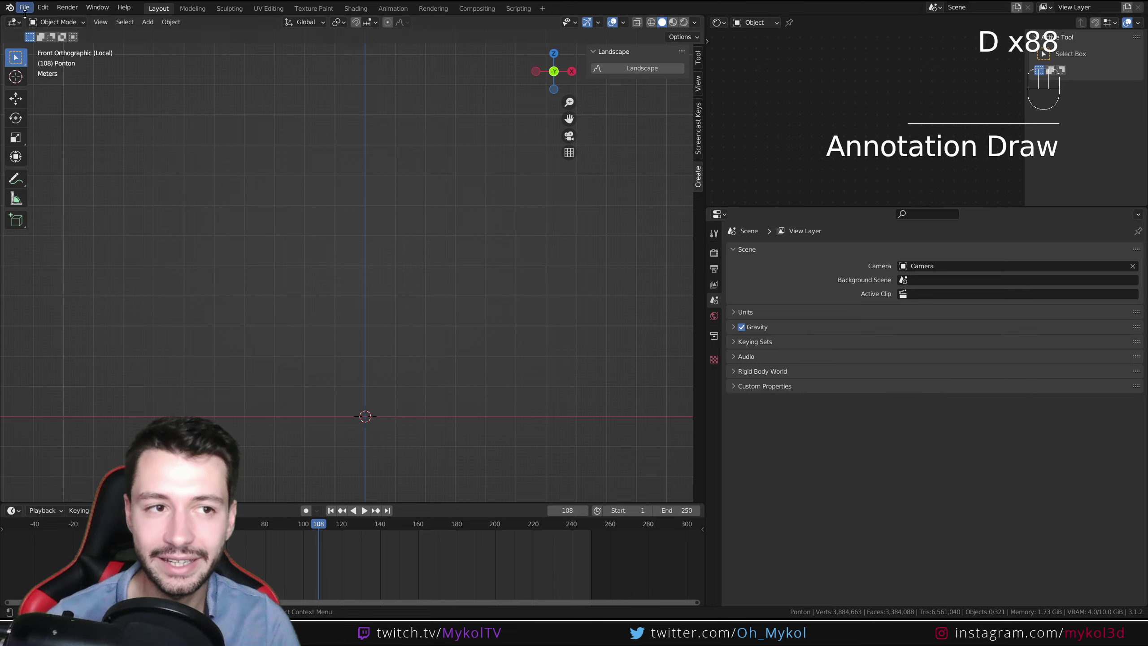
# Exit Local View and select the large mountain landscape with scattered trees to view its whole extent.
pyautogui.moveTo(247, 256); pyautogui.dragTo(309, 282, button='middle')
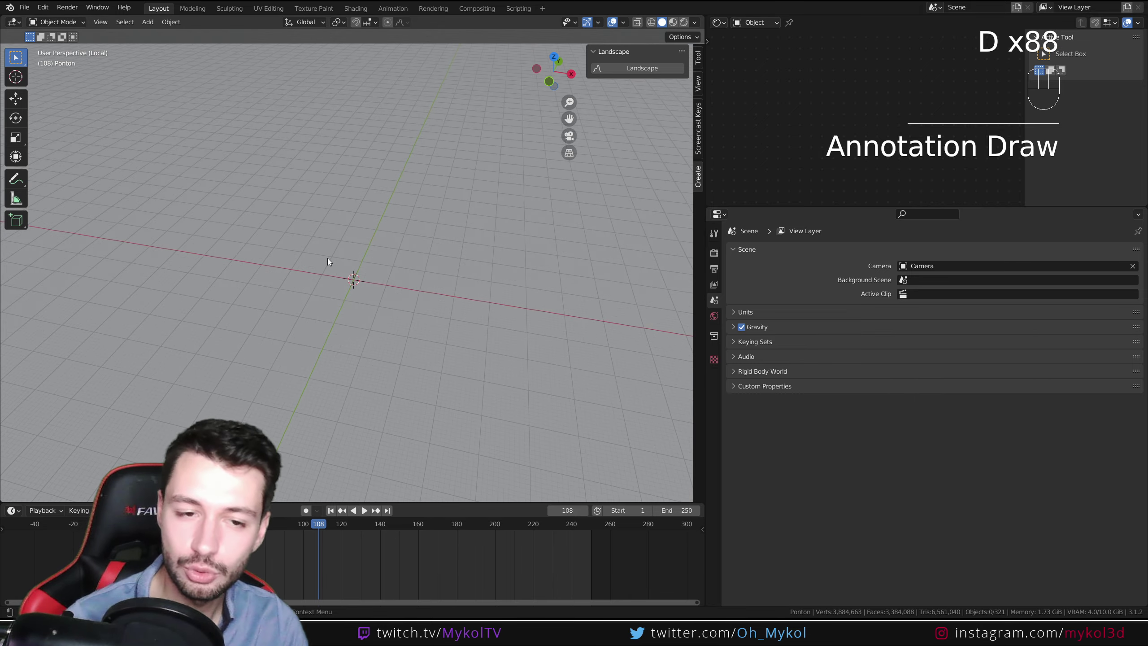
pyautogui.press('KP_Divide')
pyautogui.keyDown('shift'); pyautogui.moveTo(329, 261); pyautogui.dragTo(429, 250, button='middle'); pyautogui.keyUp('shift')
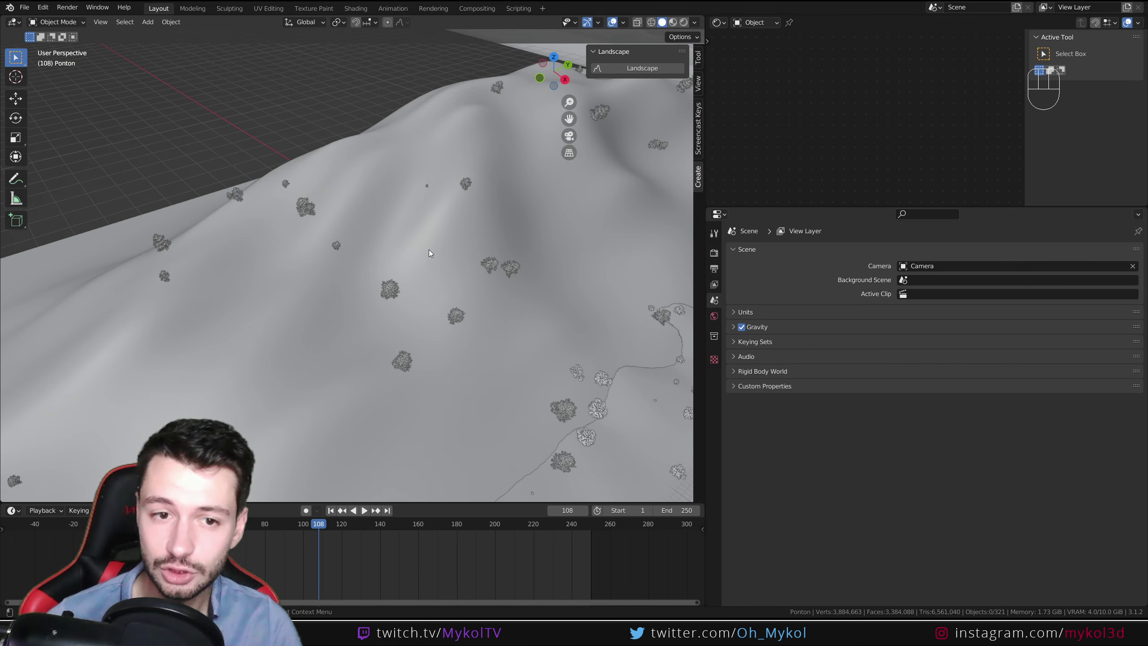
pyautogui.click(429, 249)
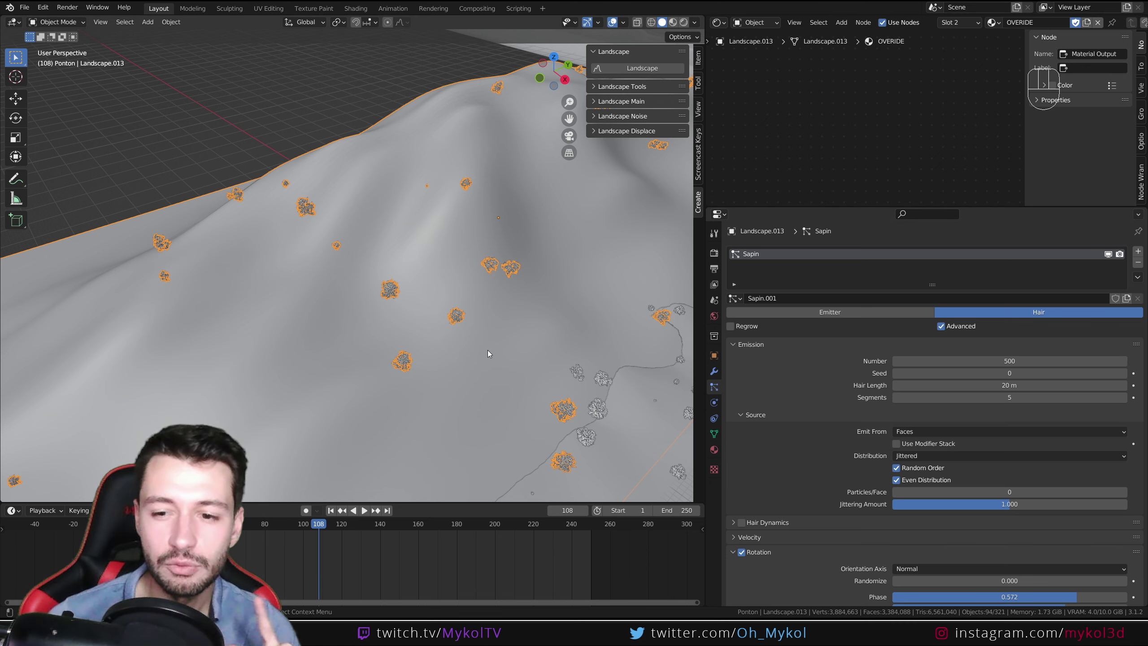
pyautogui.scroll(-6, 477, 309)
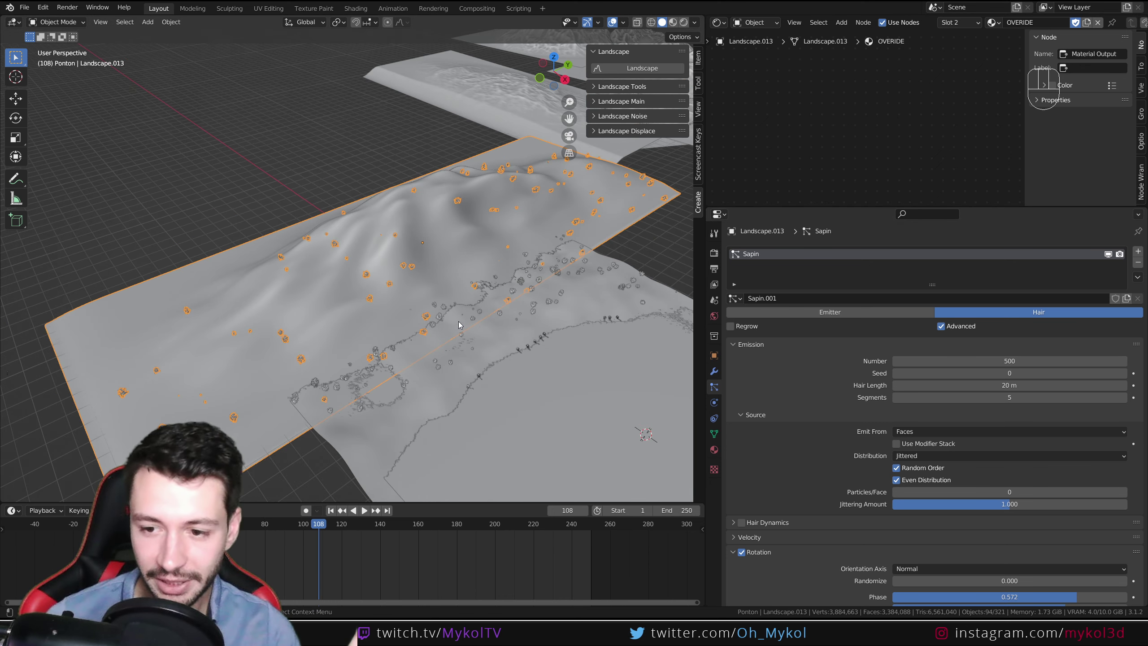
# Toggle the Sapin particle system's Rotation off and on to compare how the trees orient on the slope.
pyautogui.scroll(-5, 816, 389)
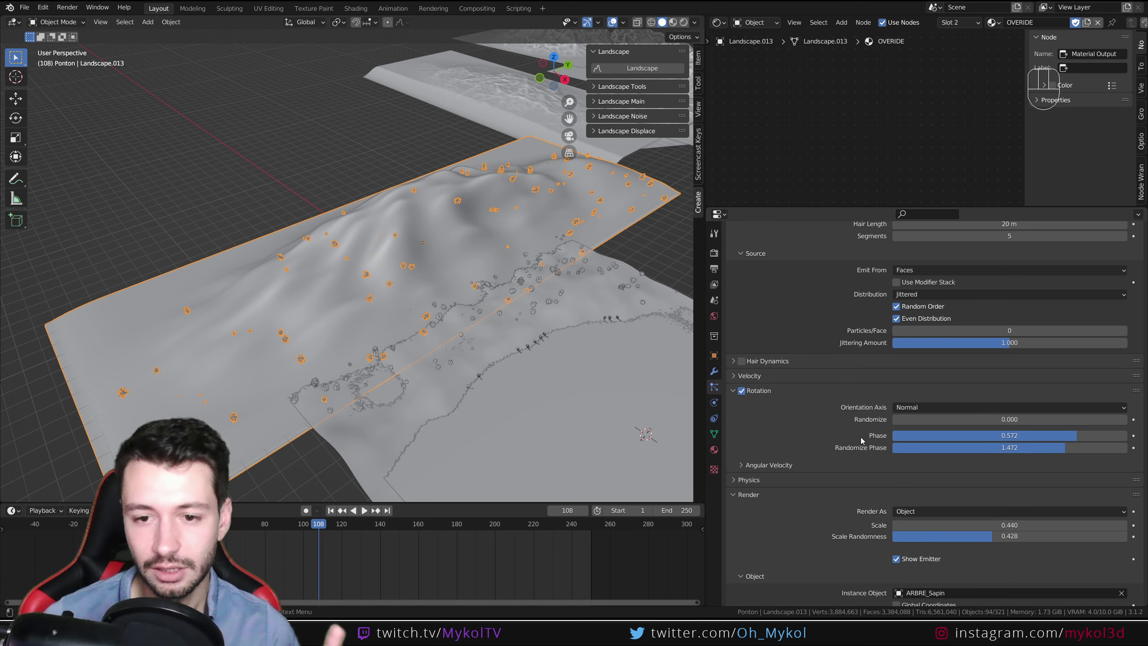
pyautogui.scroll(8, 502, 383)
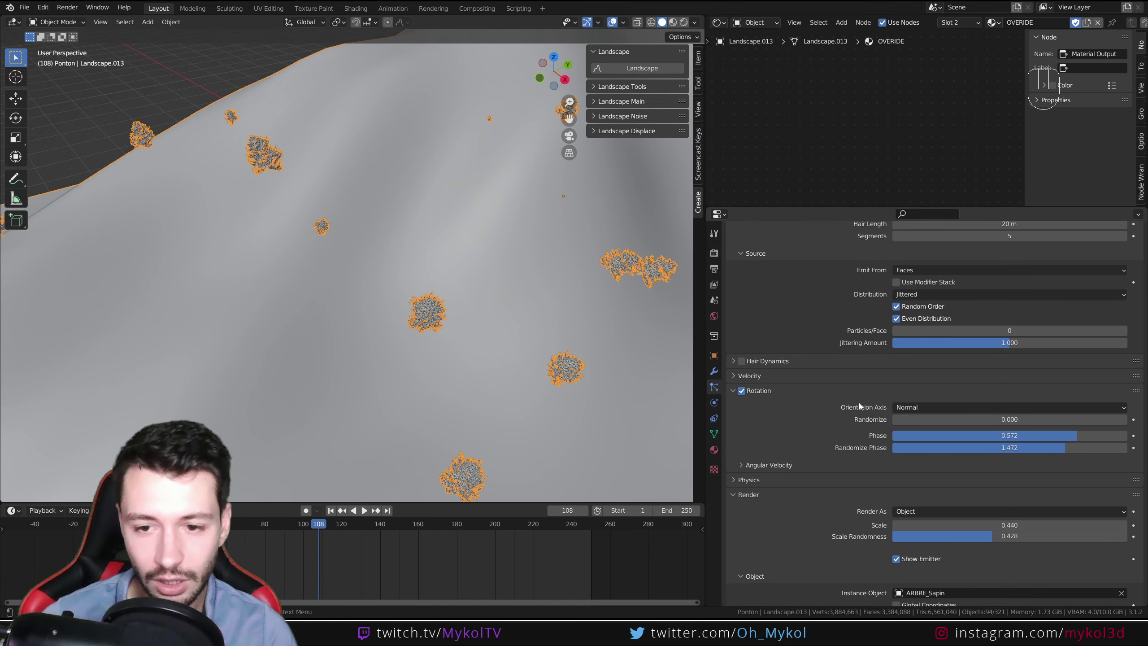
pyautogui.click(742, 391)
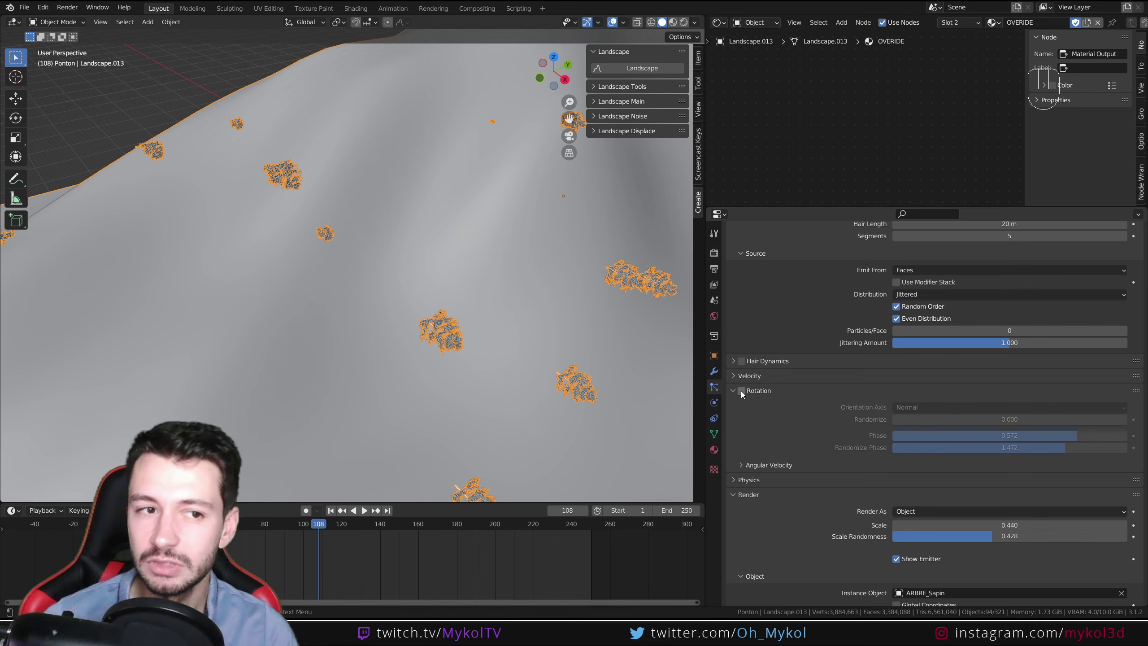
pyautogui.click(742, 391)
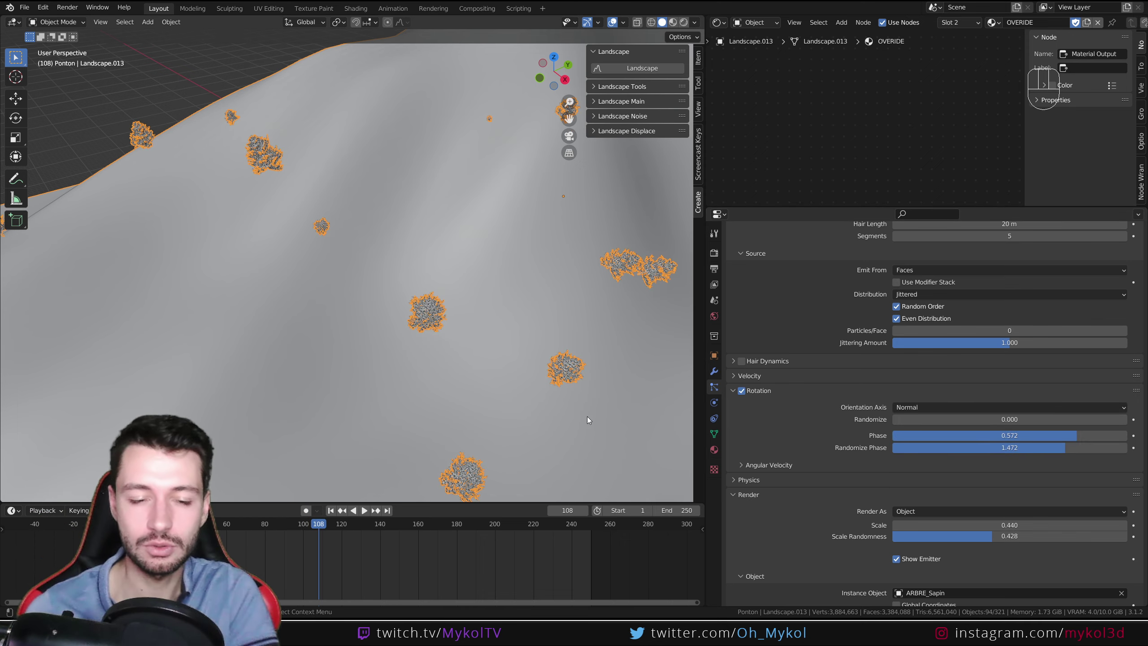
pyautogui.scroll(-5, 586, 416)
pyautogui.moveTo(576, 406); pyautogui.dragTo(533, 380, button='middle')
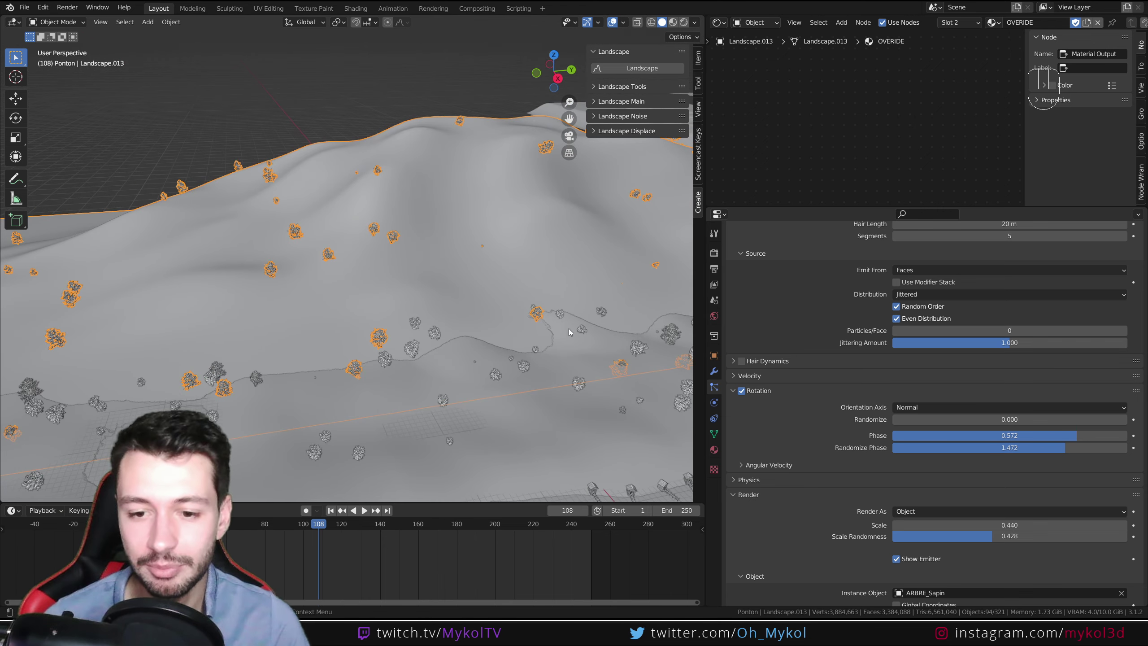
# Switch the Sapin particle children to None, try Simple instead, and set the Display Amount to 10.
pyautogui.scroll(-15, 735, 510)
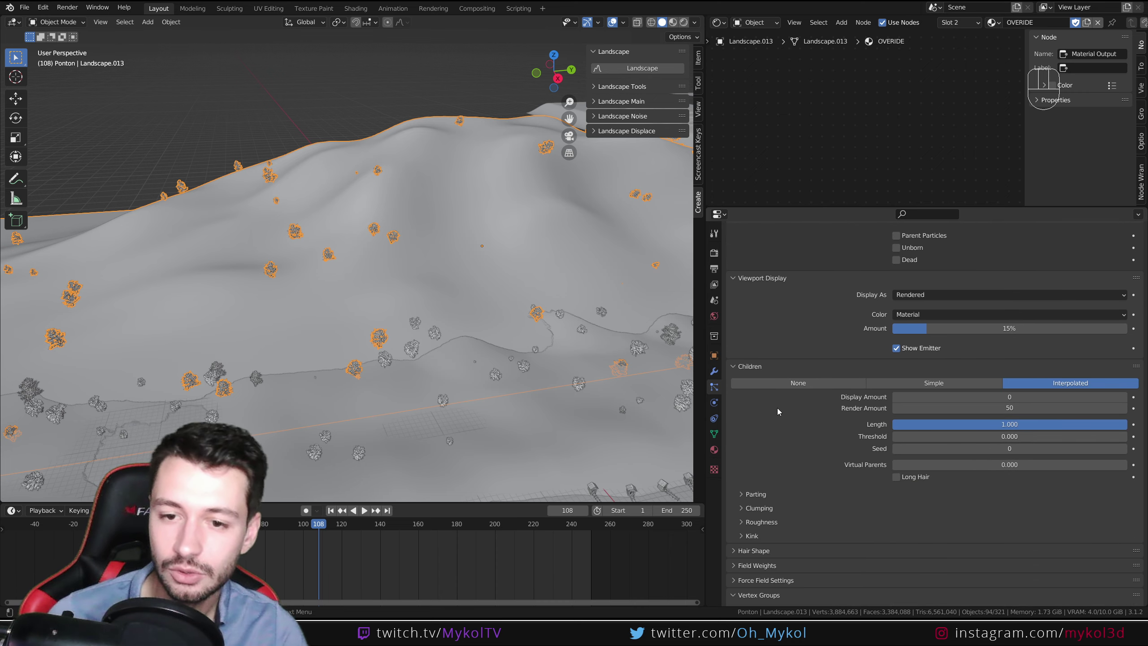
pyautogui.click(807, 384)
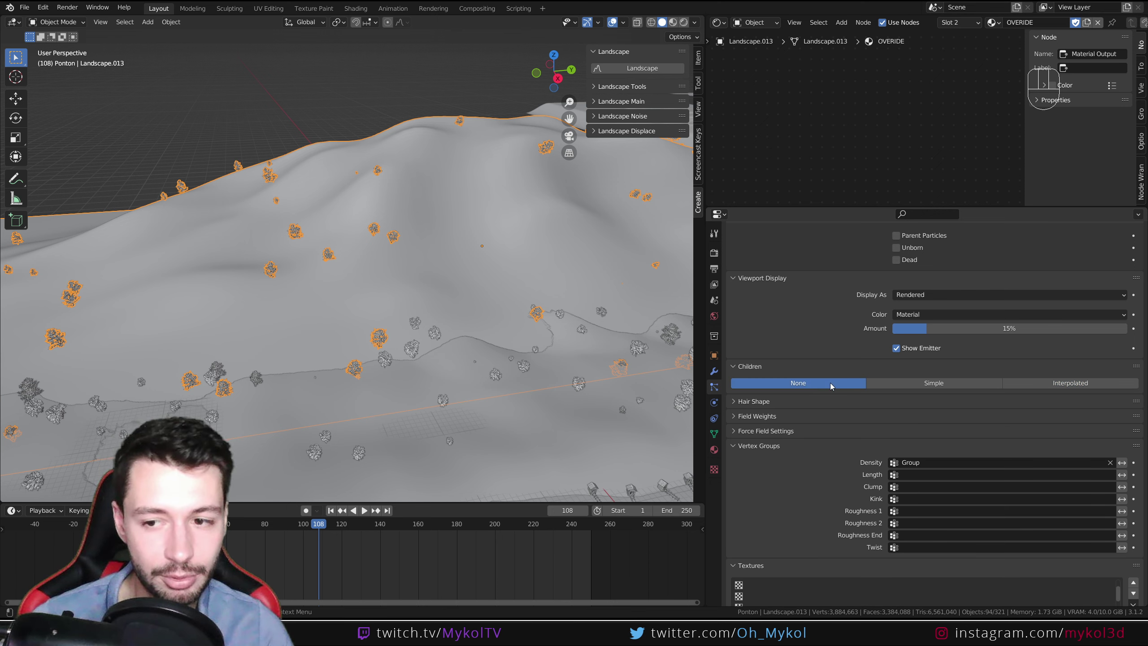
pyautogui.click(969, 381)
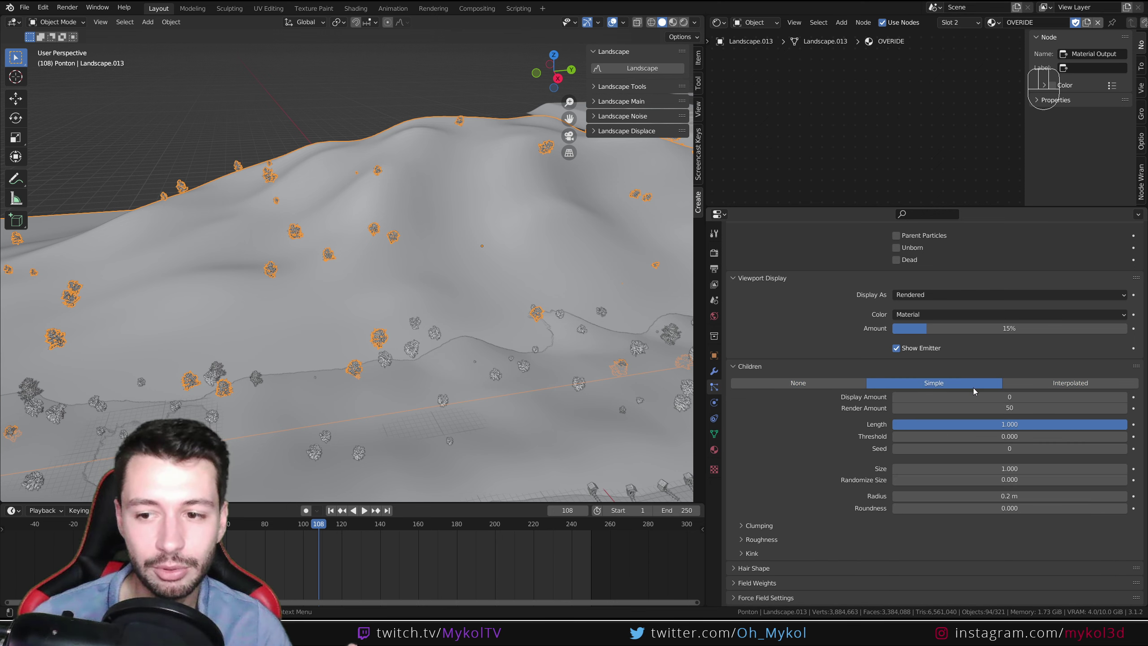
pyautogui.click(985, 396)
pyautogui.press('Return')
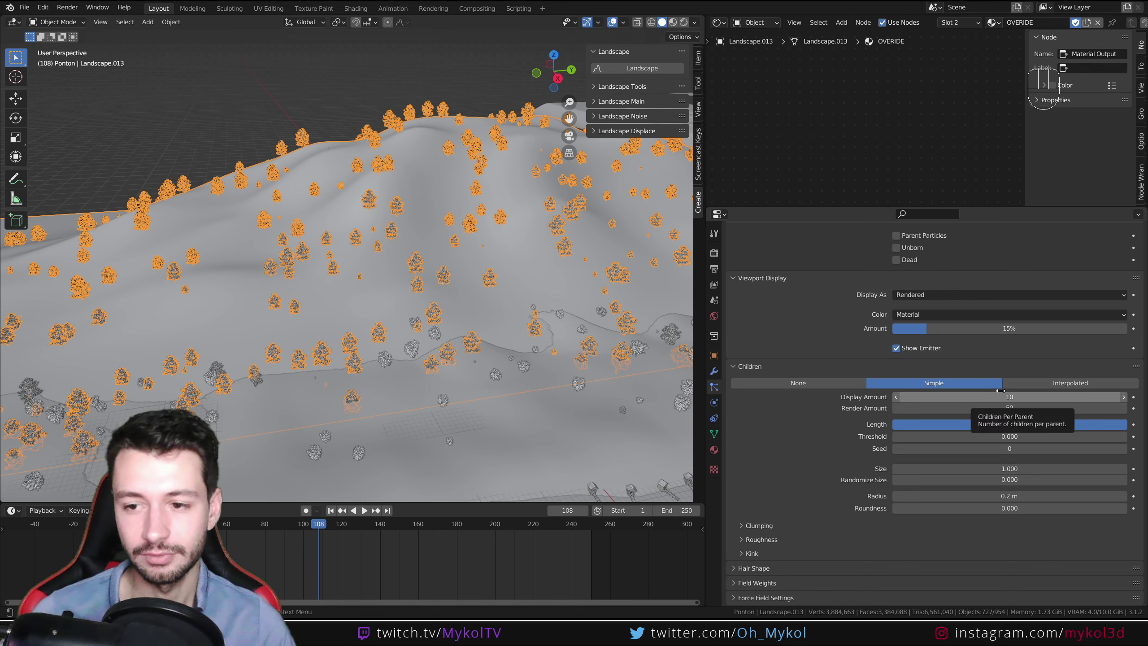
# Compare the Interpolated children distribution with None across the whole mountain landscape.
pyautogui.click(1073, 383)
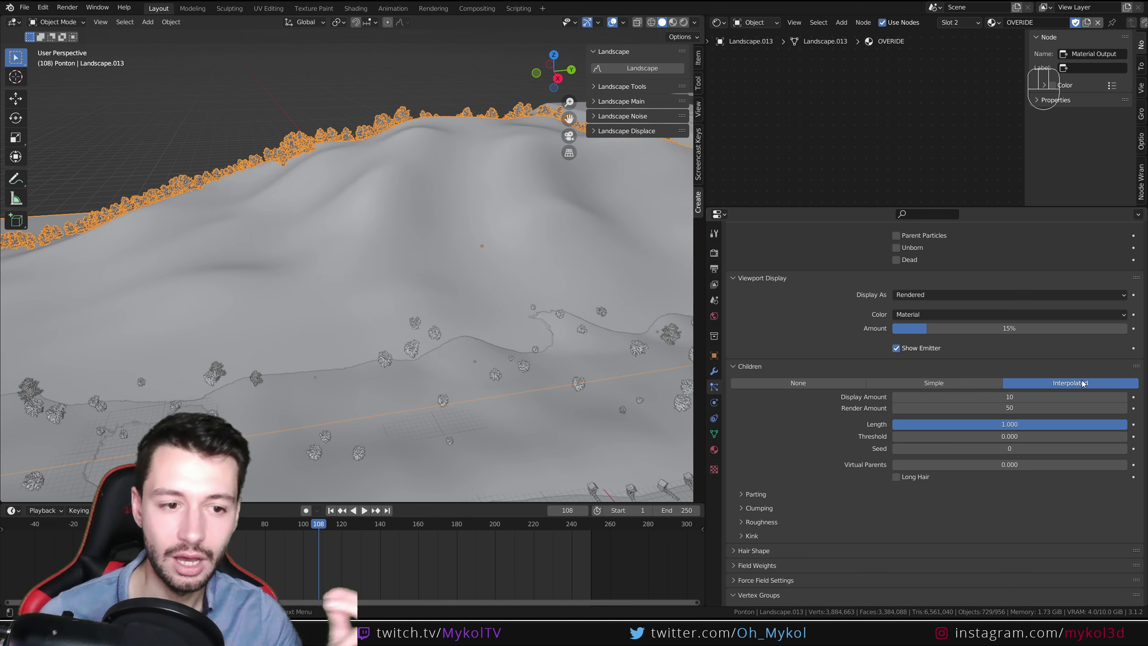
pyautogui.scroll(-6, 483, 317)
pyautogui.moveTo(407, 314); pyautogui.dragTo(465, 321, button='middle')
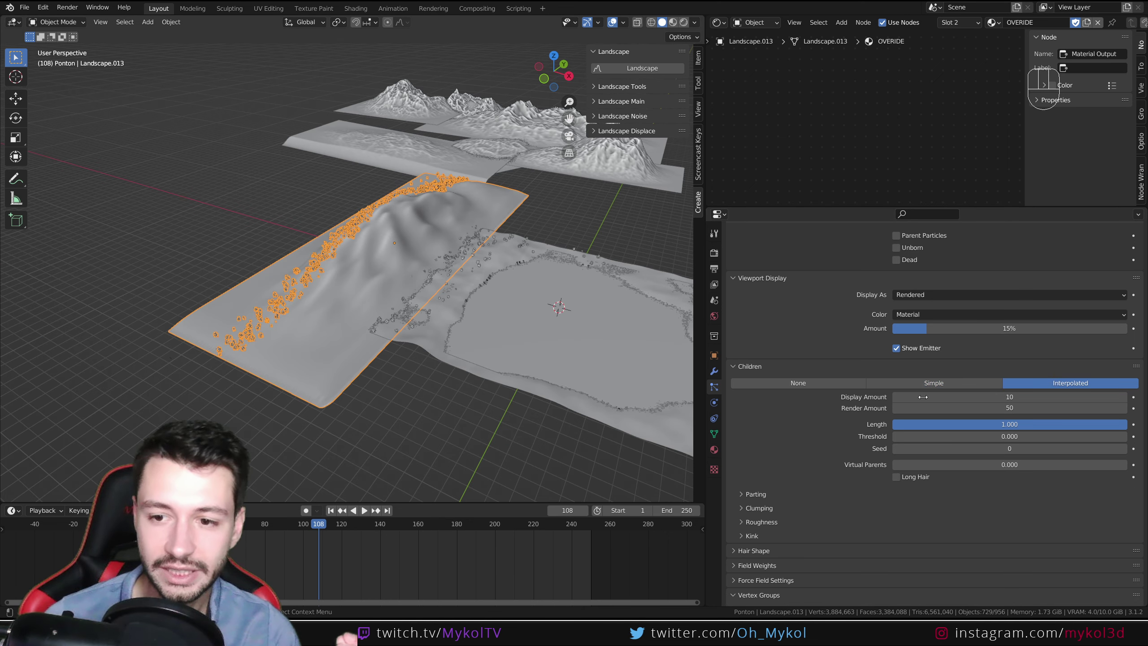
pyautogui.click(829, 385)
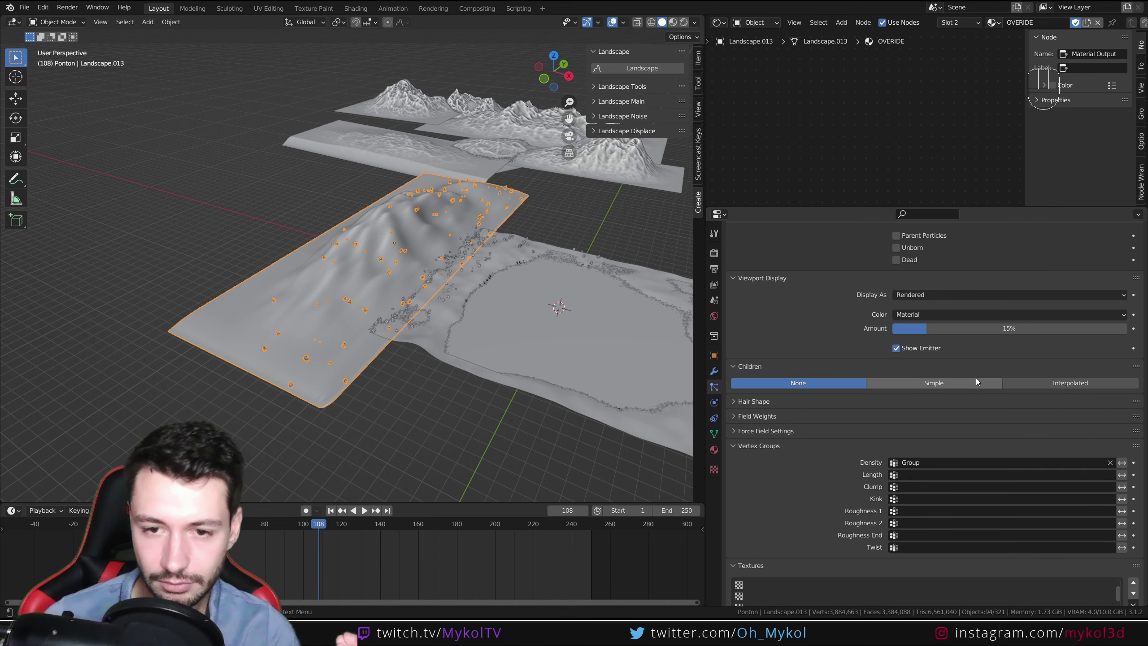
pyautogui.scroll(5, 516, 352)
pyautogui.moveTo(517, 352); pyautogui.dragTo(464, 345, button='middle')
# Set the particle children to Interpolated with a Display Amount of 0.
pyautogui.click(1059, 382)
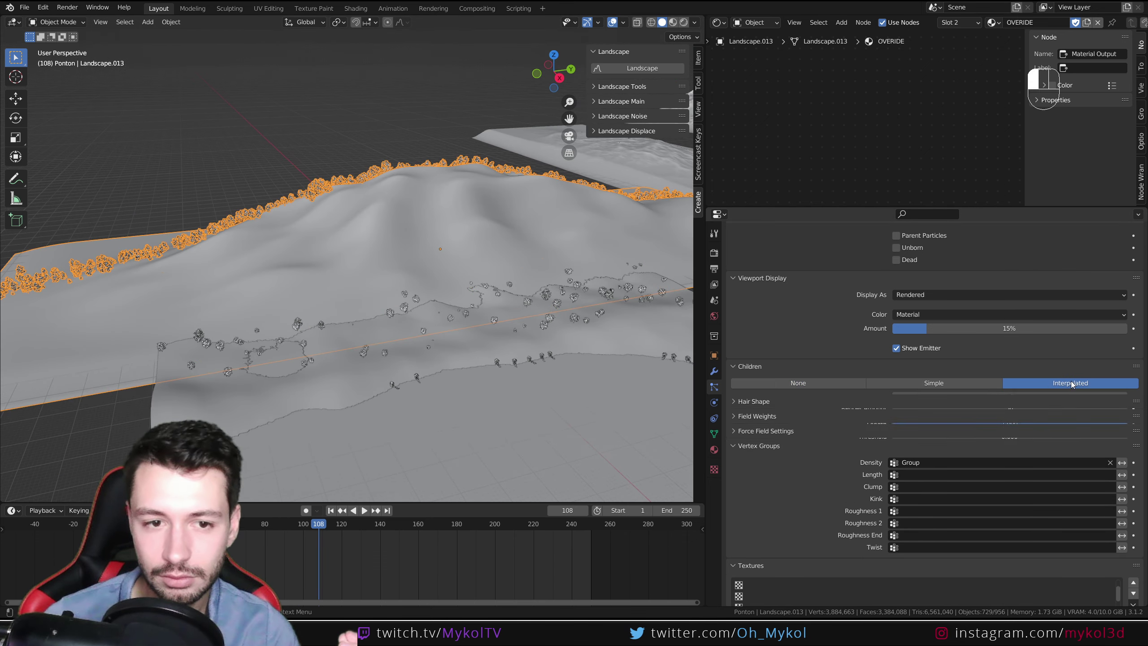
pyautogui.click(1029, 394)
pyautogui.write('0')
pyautogui.press('Return')
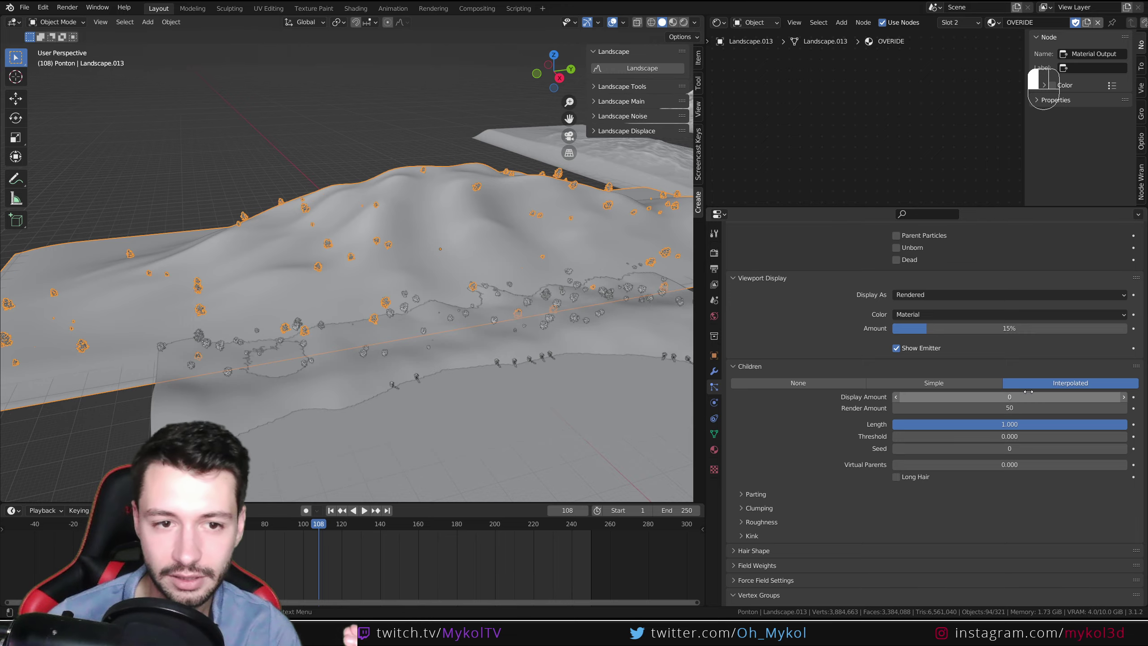
pyautogui.moveTo(326, 382)
pyautogui.mouseDown(button='middle')
pyautogui.moveTo(433, 400)
pyautogui.moveTo(326, 381)
pyautogui.mouseUp(button='middle')
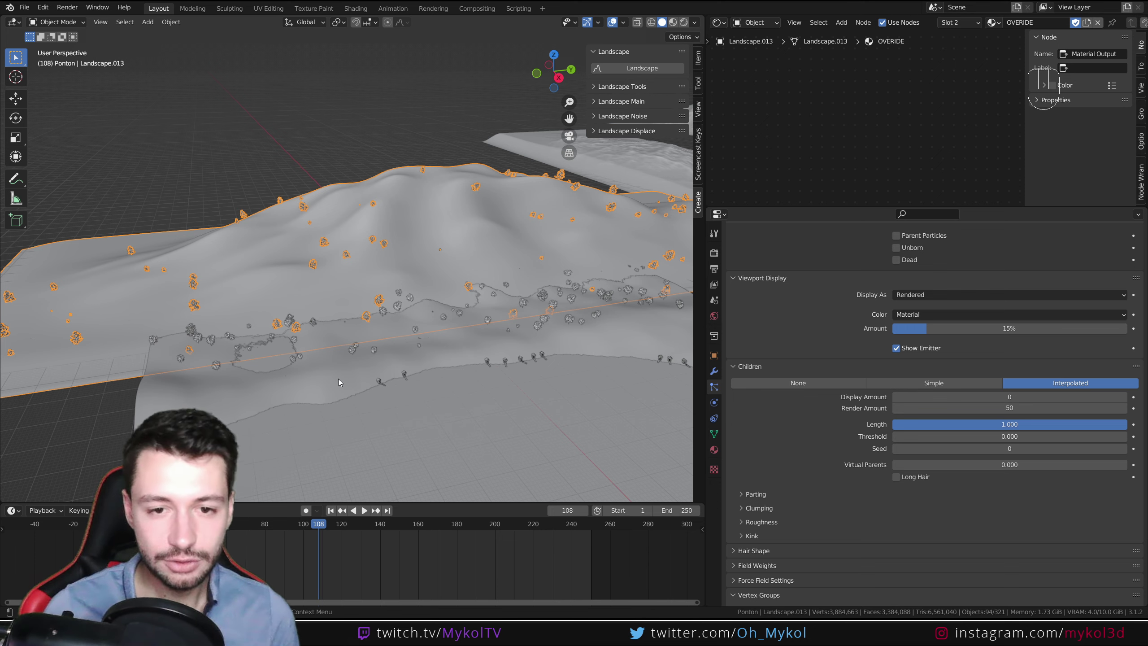
# Review the Sapin particle settings from Emission down to Viewport Display and Children.
pyautogui.scroll(20, 775, 445)
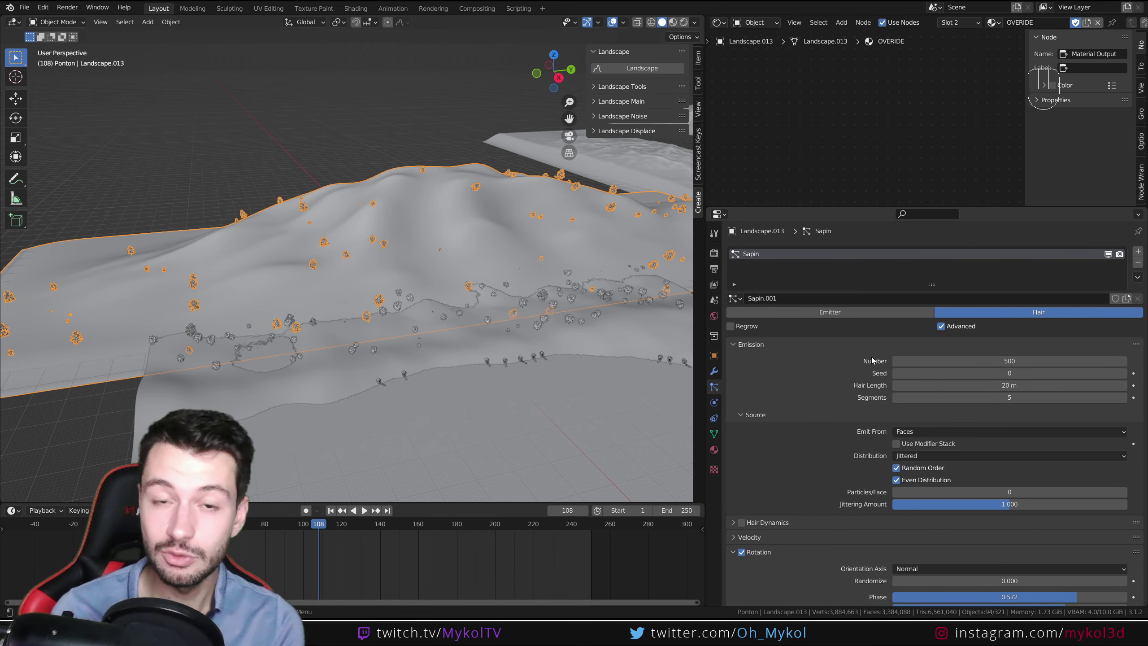
pyautogui.scroll(-20, 796, 396)
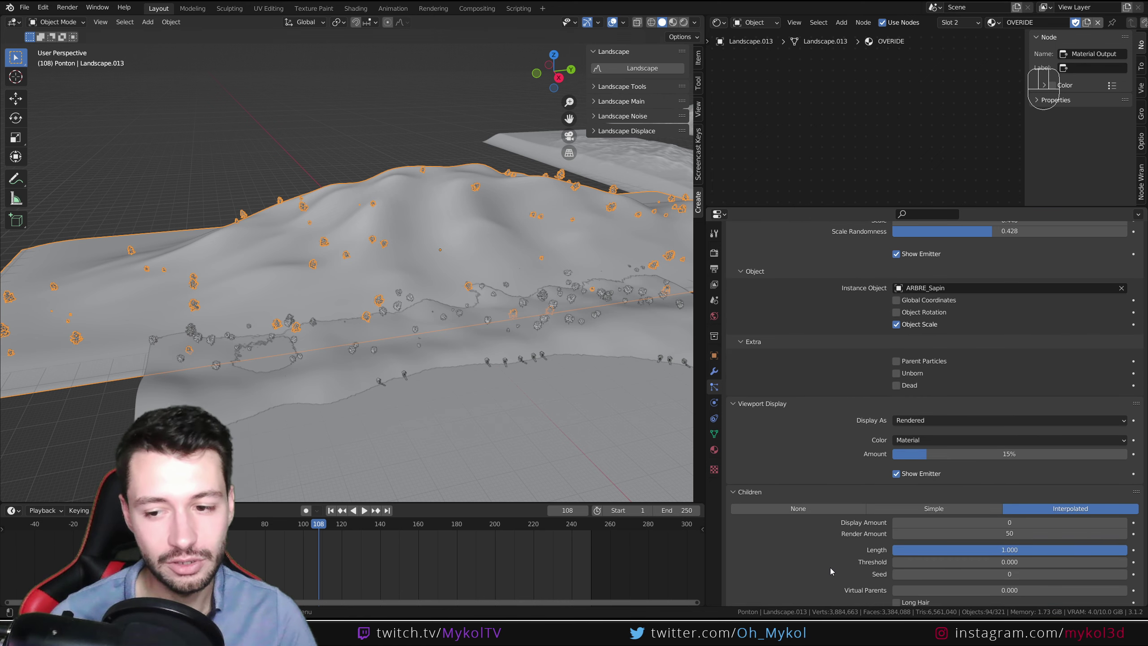
pyautogui.scroll(-5, 812, 512)
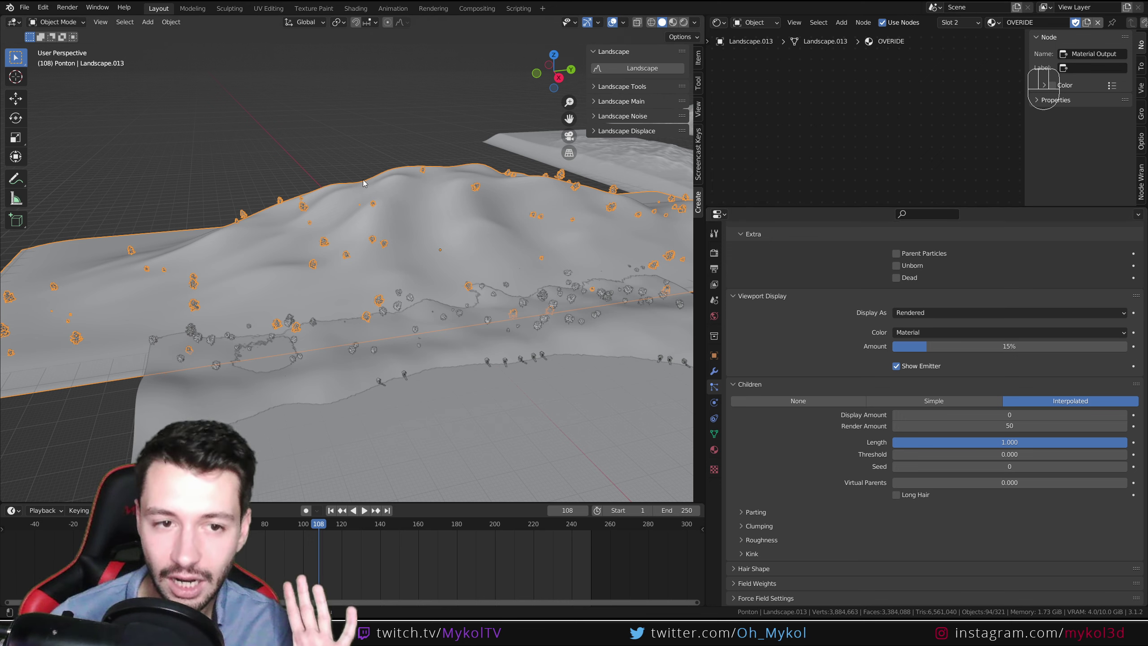
# Select the shoreline Plane and review the emission, rotation and render settings of its ParticleSystem.001.
pyautogui.click(392, 320)
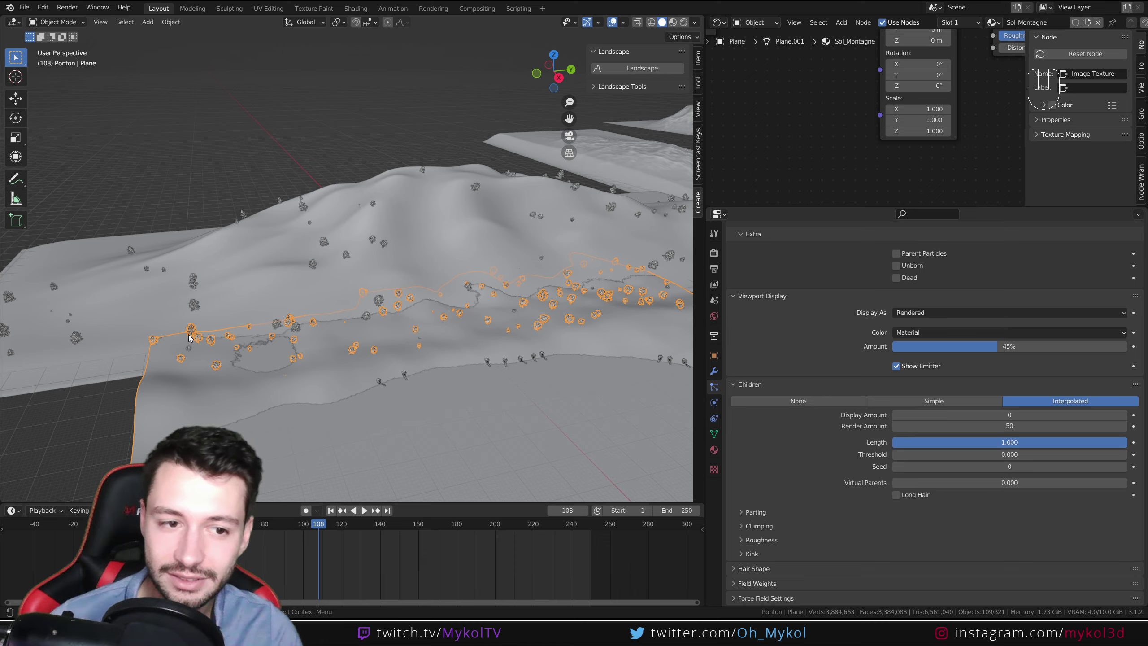
pyautogui.moveTo(423, 346); pyautogui.dragTo(453, 341, button='middle')
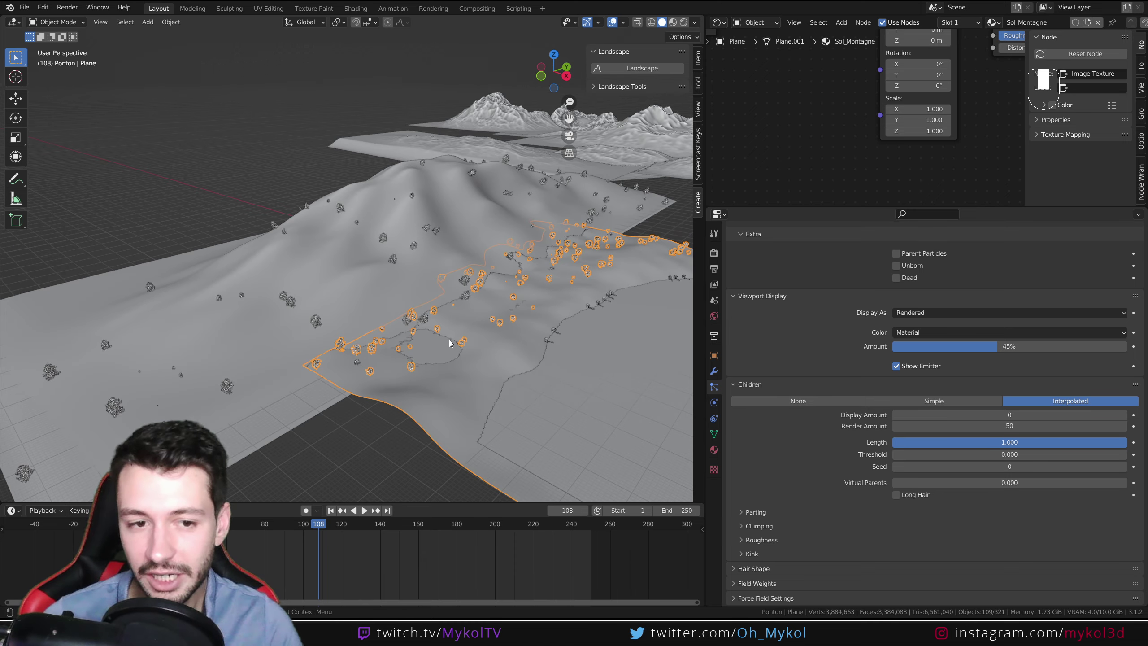
pyautogui.scroll(3, 454, 342)
pyautogui.keyDown('shift'); pyautogui.moveTo(546, 359); pyautogui.dragTo(472, 323, button='middle'); pyautogui.keyUp('shift')
pyautogui.scroll(20, 748, 372)
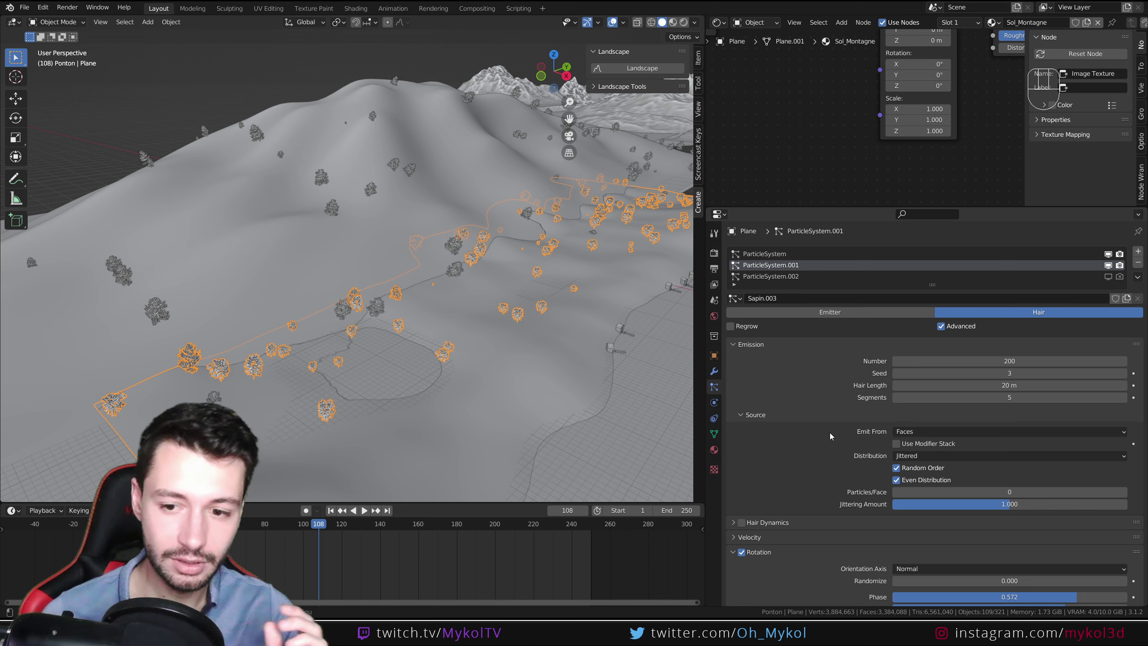
pyautogui.scroll(-9, 829, 433)
pyautogui.click(925, 474)
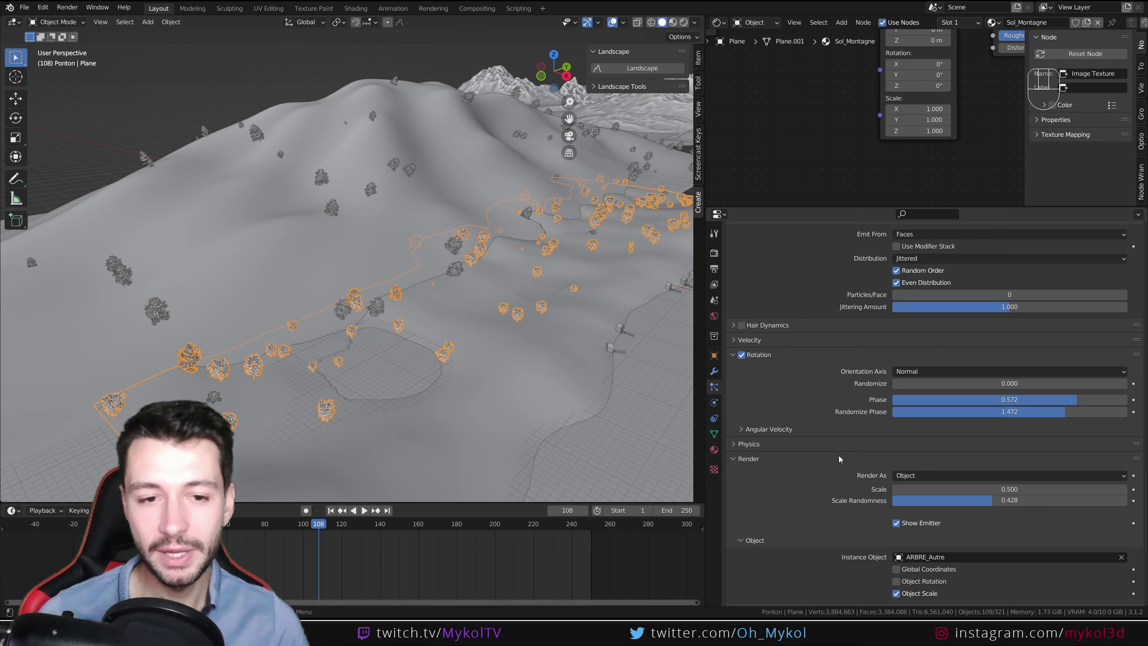
pyautogui.scroll(6, 813, 474)
pyautogui.scroll(4, 807, 481)
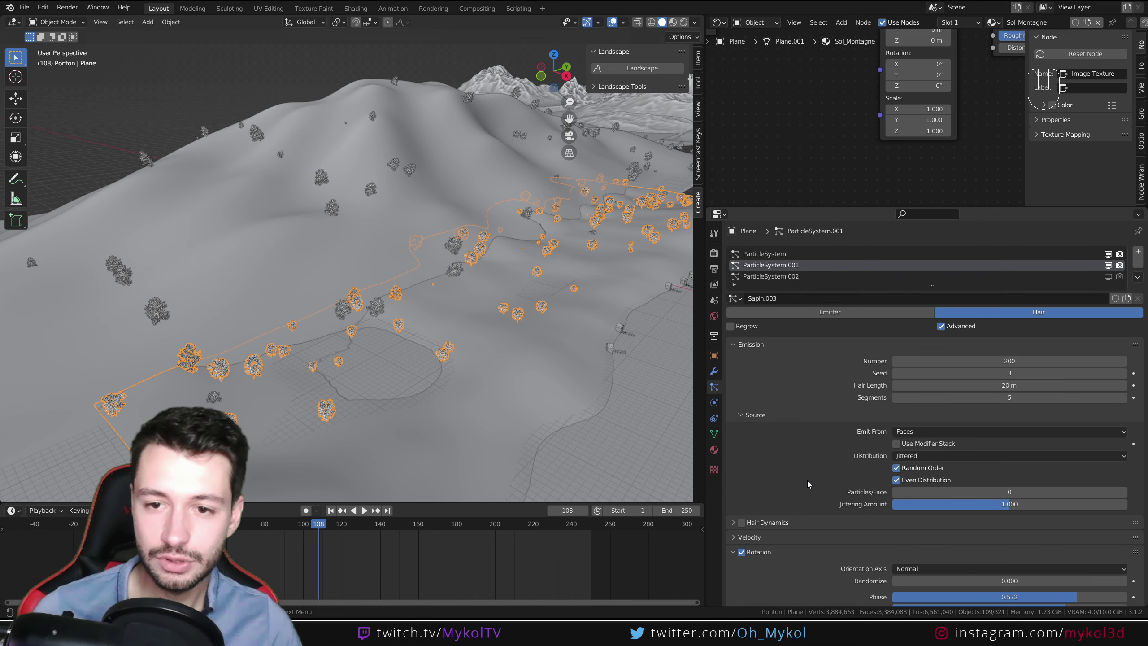
# Compare ParticleSystem with ParticleSystem.001 on the Plane and examine the two scattered tree types up close.
pyautogui.click(766, 255)
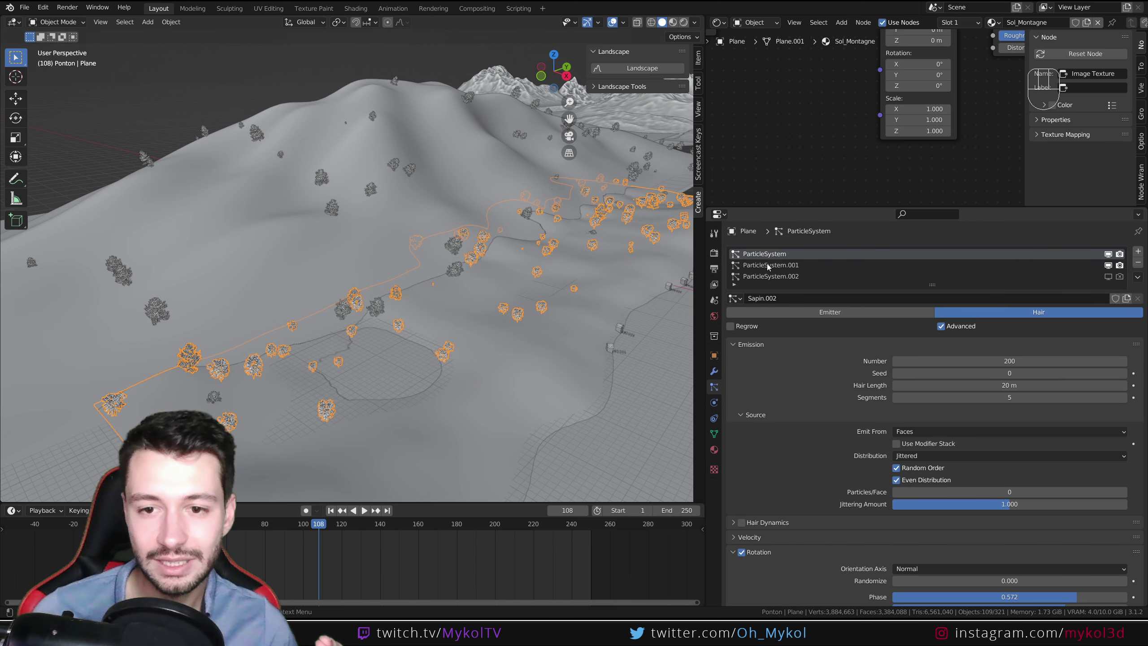
pyautogui.click(767, 265)
pyautogui.click(764, 253)
pyautogui.click(774, 265)
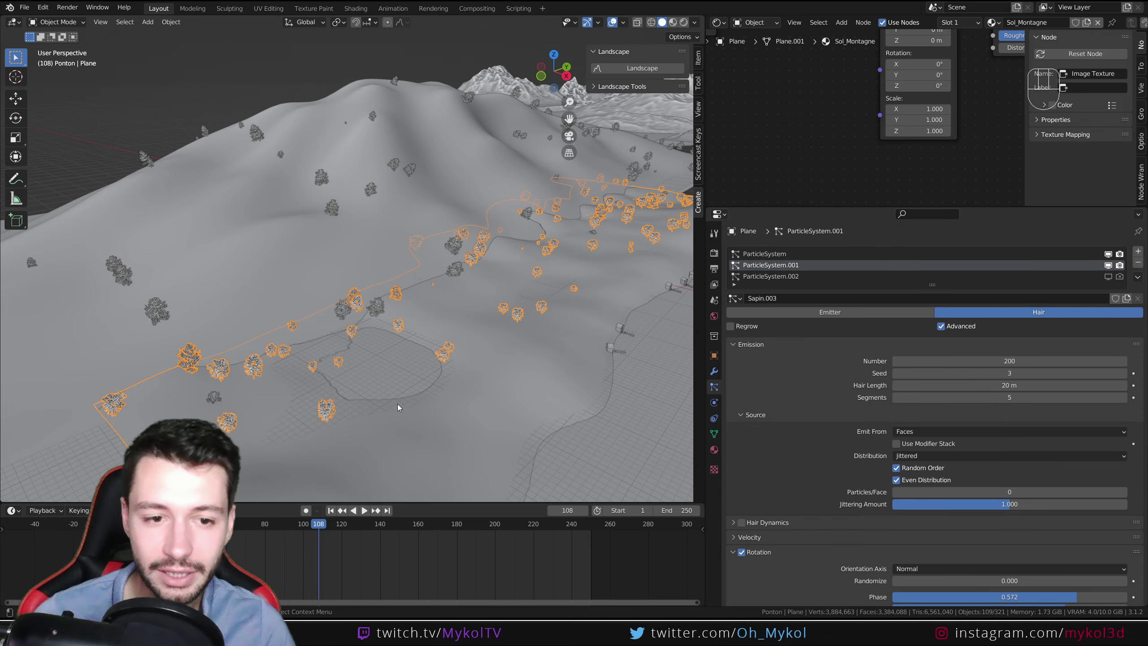
pyautogui.scroll(-5, 379, 408)
pyautogui.scroll(4, 375, 346)
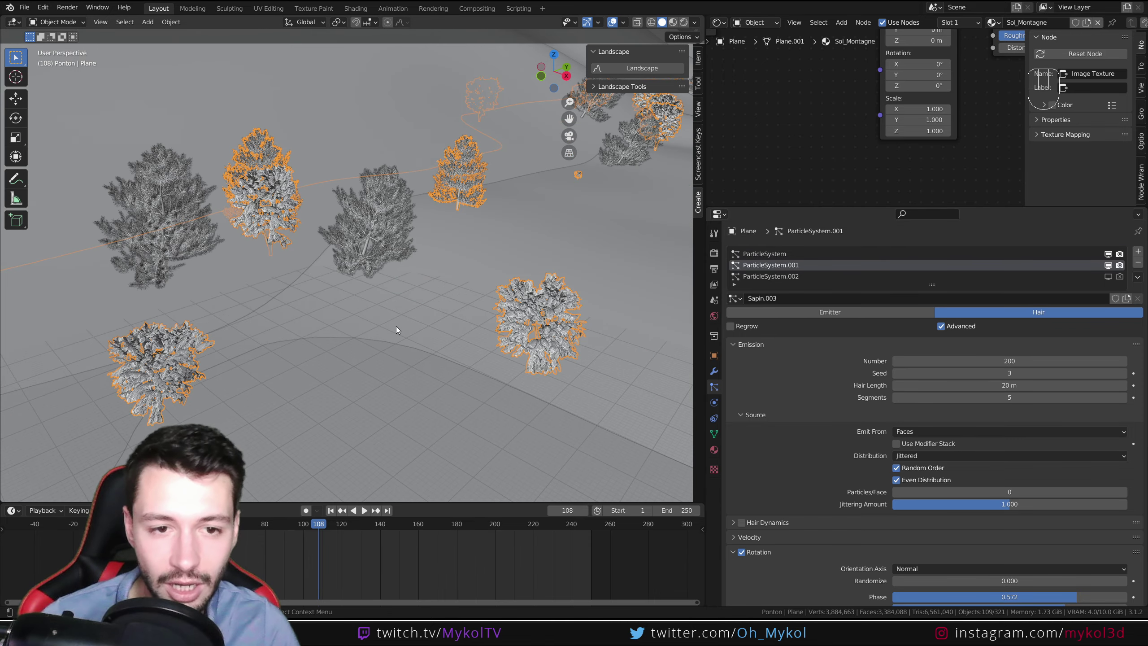
# Find the source trees beside the landscape, select ARBRE_Autre and frame it in the view.
pyautogui.scroll(-10, 276, 307)
pyautogui.moveTo(276, 307); pyautogui.dragTo(497, 274, button='middle')
pyautogui.scroll(7, 466, 255)
pyautogui.keyDown('shift'); pyautogui.moveTo(619, 228); pyautogui.dragTo(499, 263, button='middle'); pyautogui.keyUp('shift')
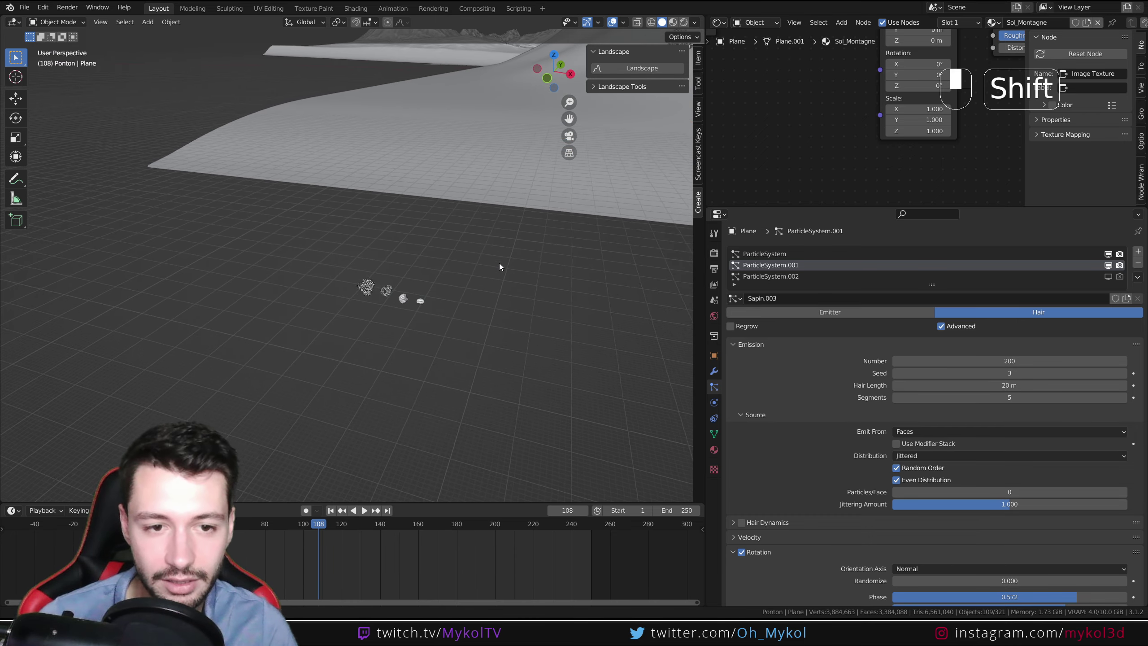
pyautogui.click(383, 292)
pyautogui.press('KP_Decimal')
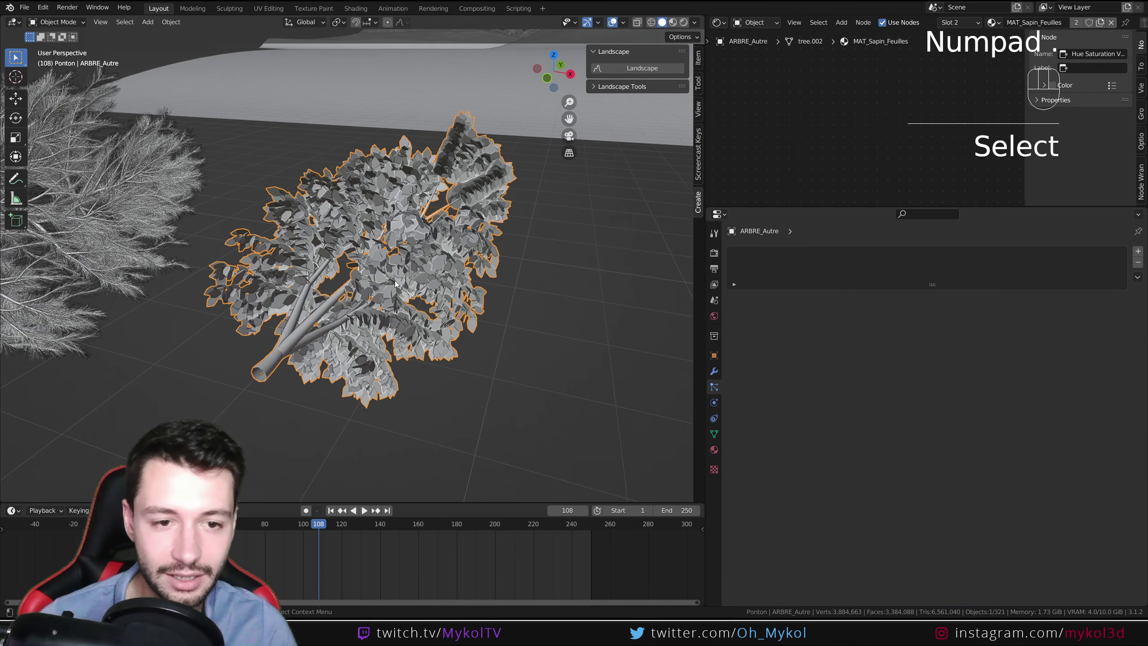
pyautogui.scroll(-5, 423, 337)
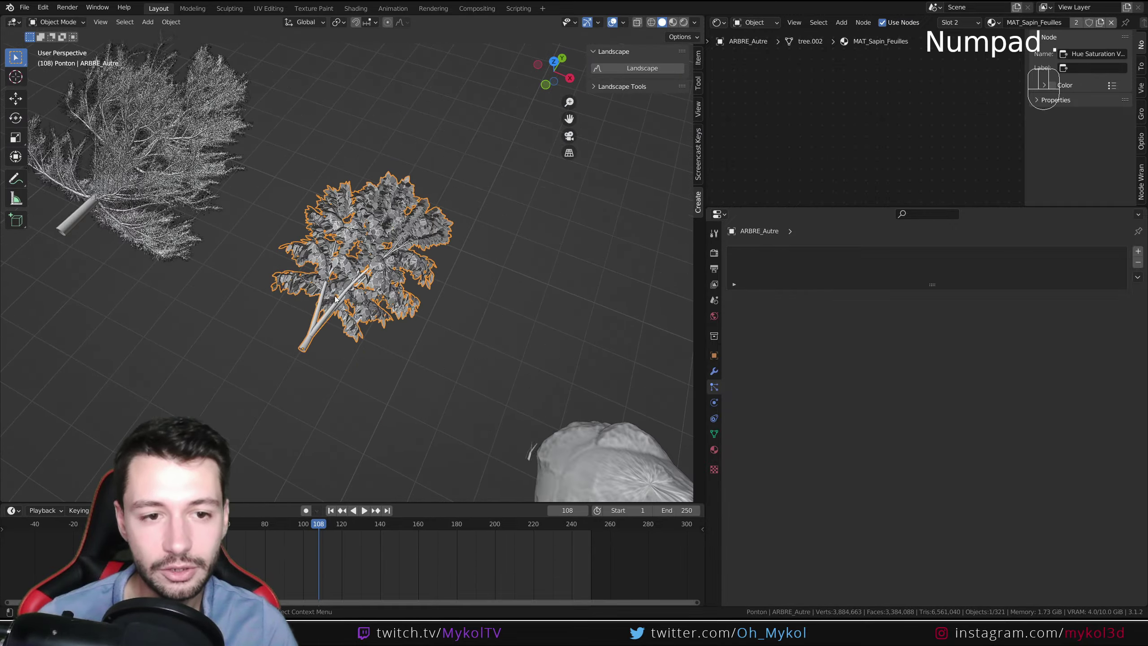
# Switch the viewport to Rendered shading and inspect the lit fir tree from several angles.
pyautogui.keyDown('shift'); pyautogui.moveTo(244, 353); pyautogui.dragTo(344, 322, button='middle'); pyautogui.keyUp('shift')
pyautogui.hotkey('shift', 'a')
pyautogui.moveTo(344, 322)
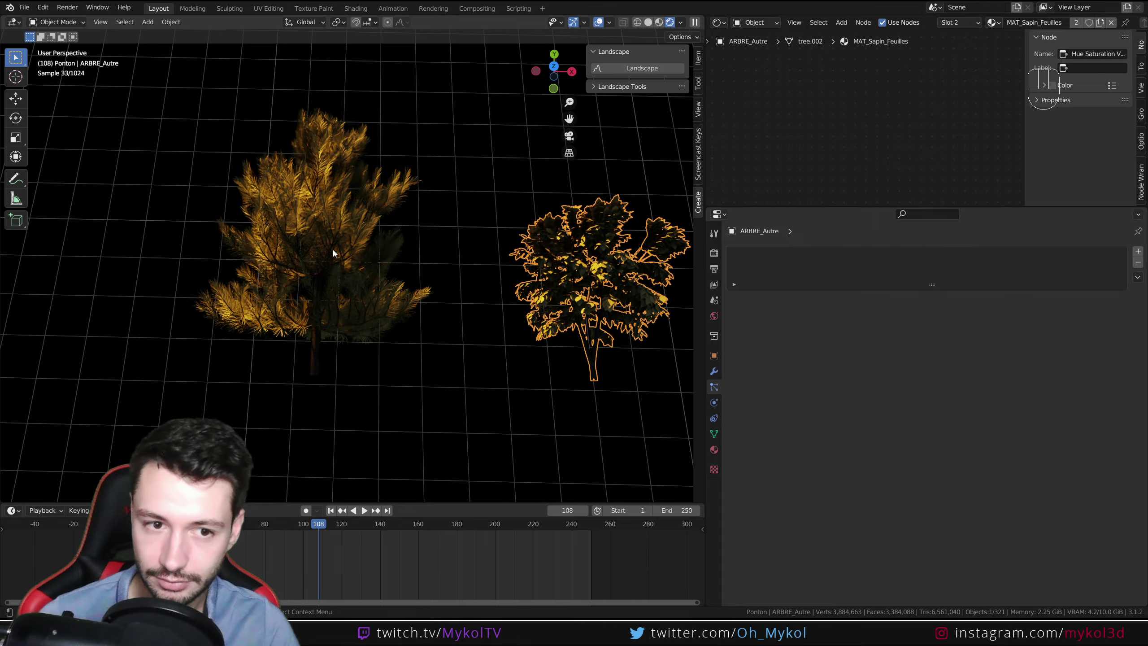
pyautogui.moveTo(333, 254); pyautogui.dragTo(324, 224, button='middle')
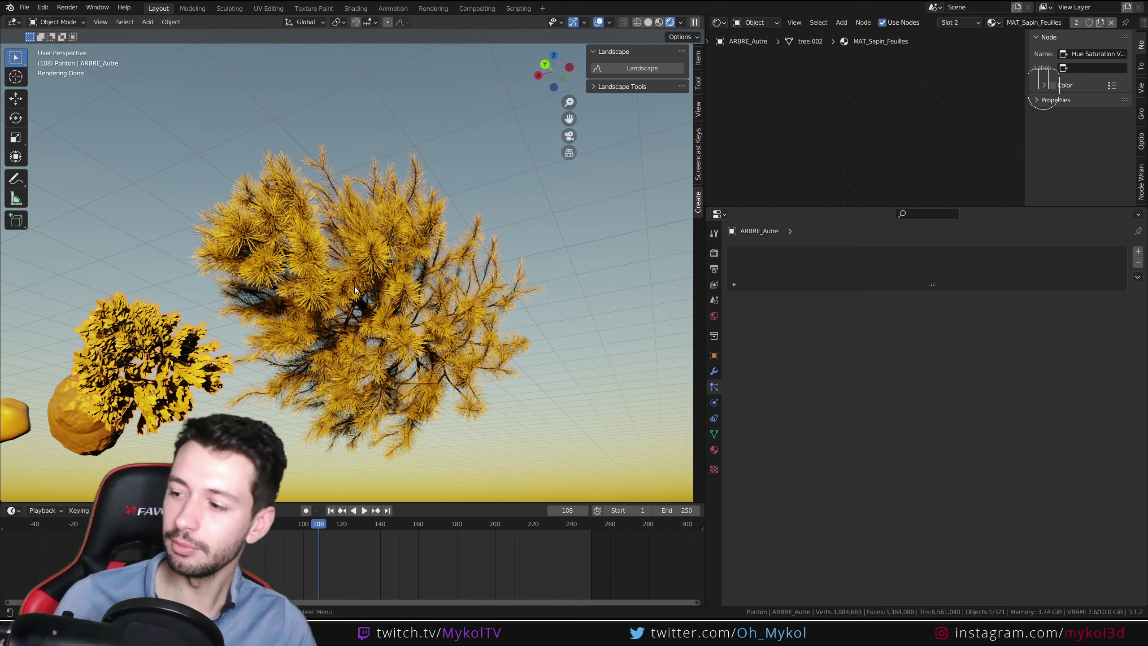
pyautogui.moveTo(359, 273); pyautogui.dragTo(367, 252, button='middle')
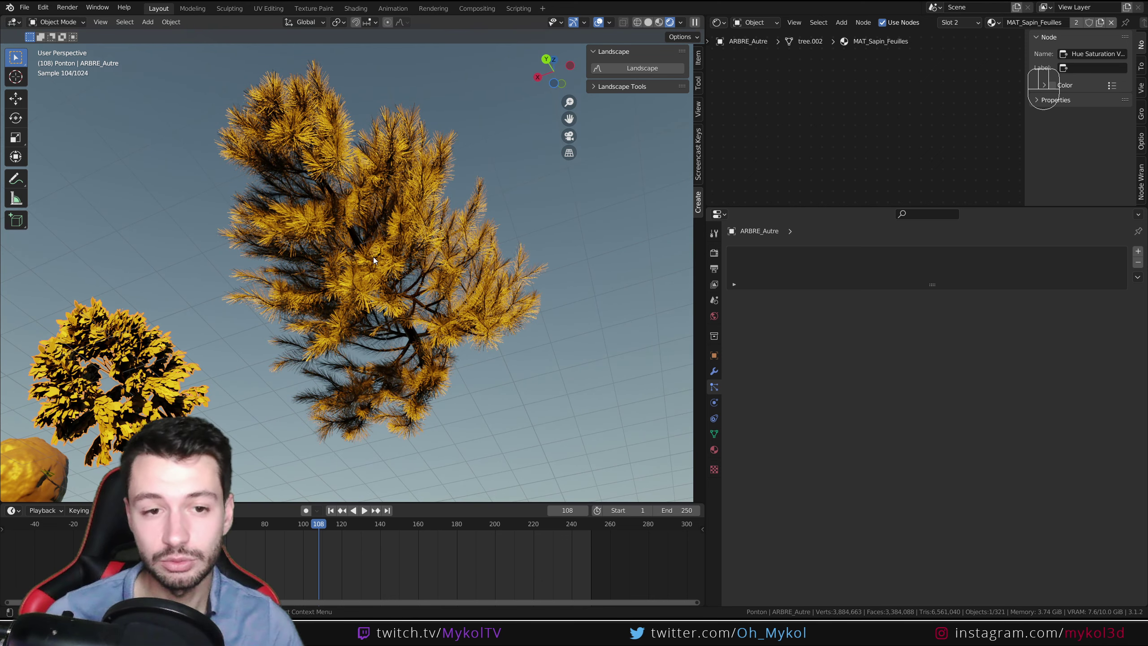
# Select ARBRE_Sapin and enlarge the shader editor to examine the MAT_Sapin_Feuilles node chain.
pyautogui.click(375, 258)
pyautogui.moveTo(781, 206); pyautogui.dragTo(802, 493)
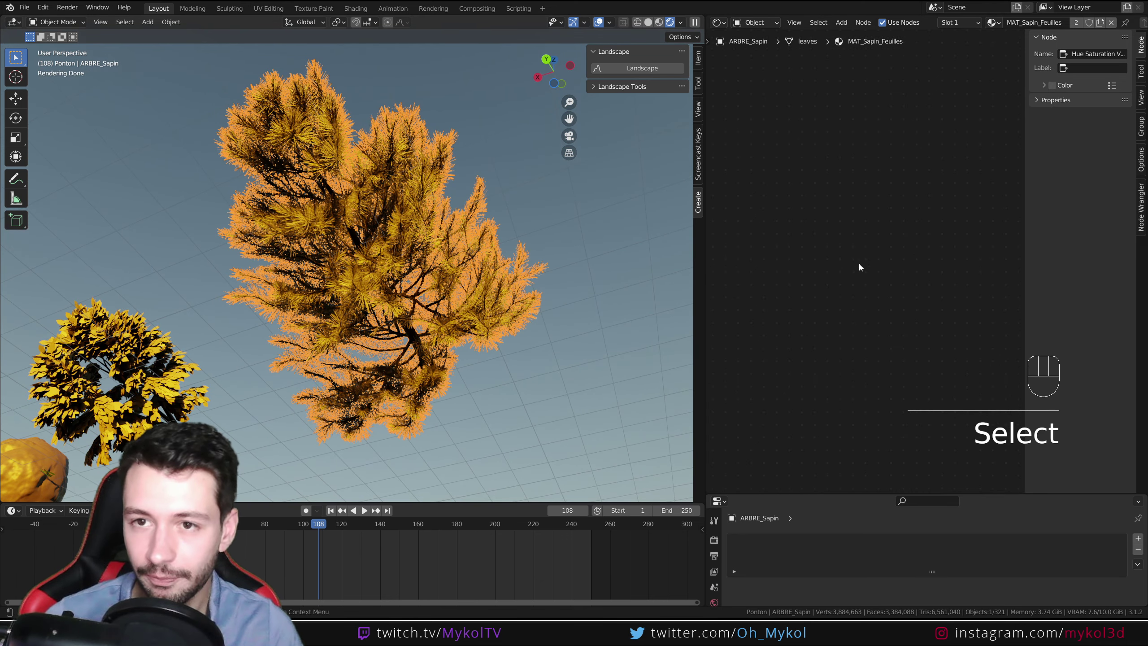
pyautogui.scroll(-6, 861, 265)
pyautogui.moveTo(883, 282); pyautogui.dragTo(776, 221, button='middle')
pyautogui.scroll(4, 745, 253)
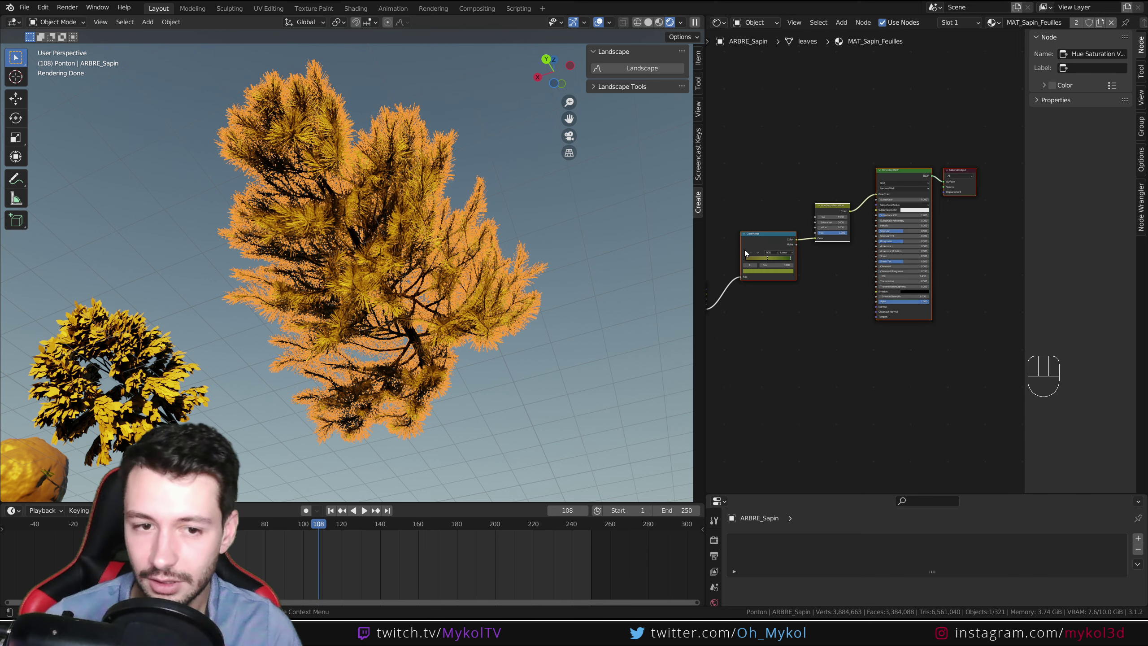
# Show ARBRE_Sapin's material slots in an enlarged properties area and inspect the MAT_Sapin_Tronc shader nodes.
pyautogui.click(419, 335)
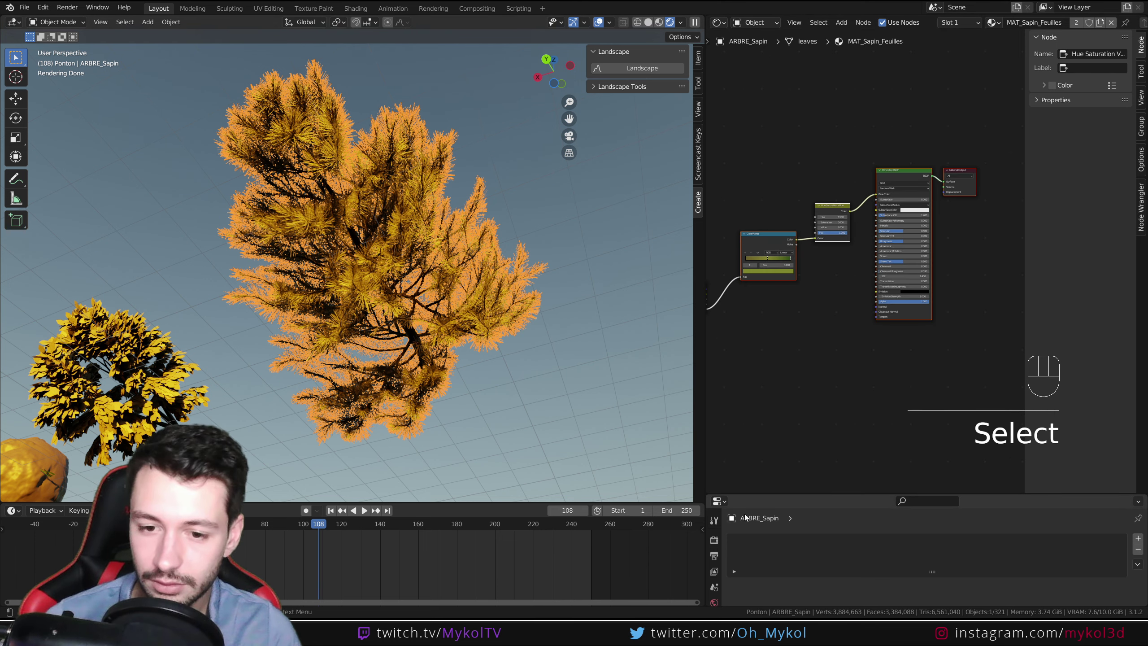
pyautogui.moveTo(748, 495); pyautogui.dragTo(749, 322)
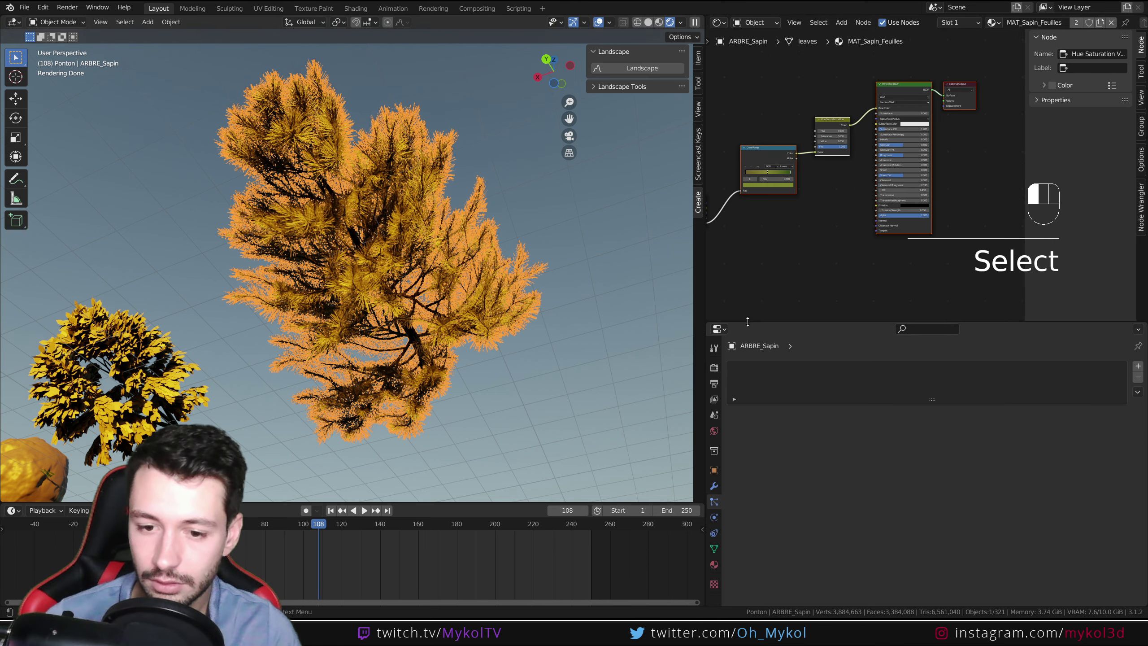
pyautogui.click(714, 549)
pyautogui.click(714, 564)
pyautogui.click(786, 379)
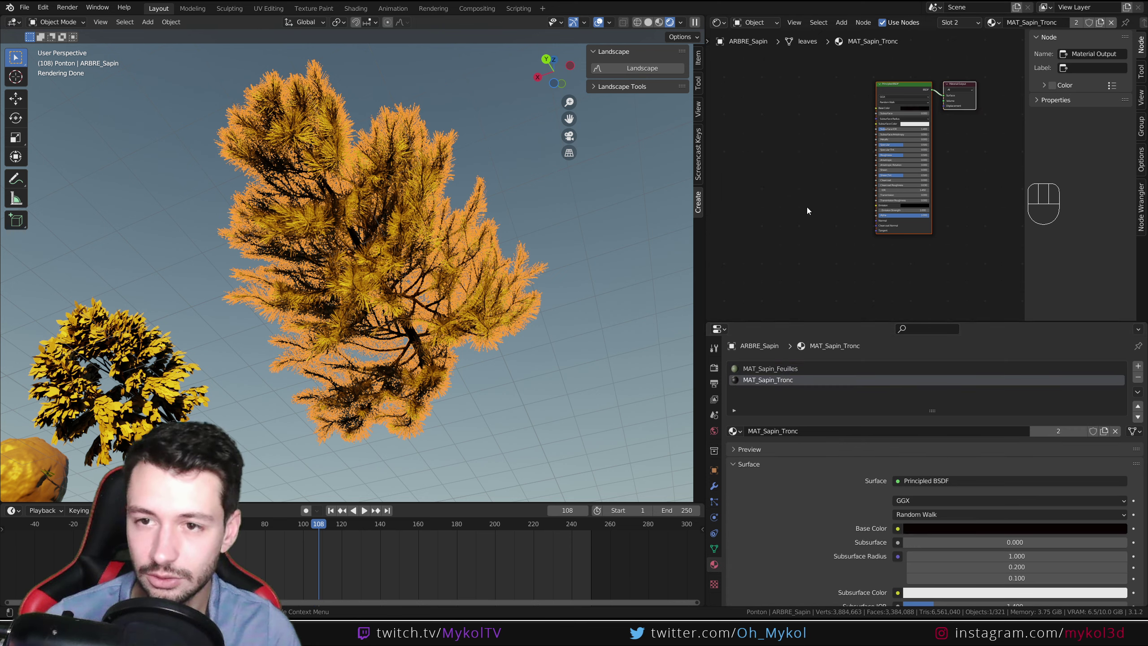
pyautogui.scroll(5, 877, 124)
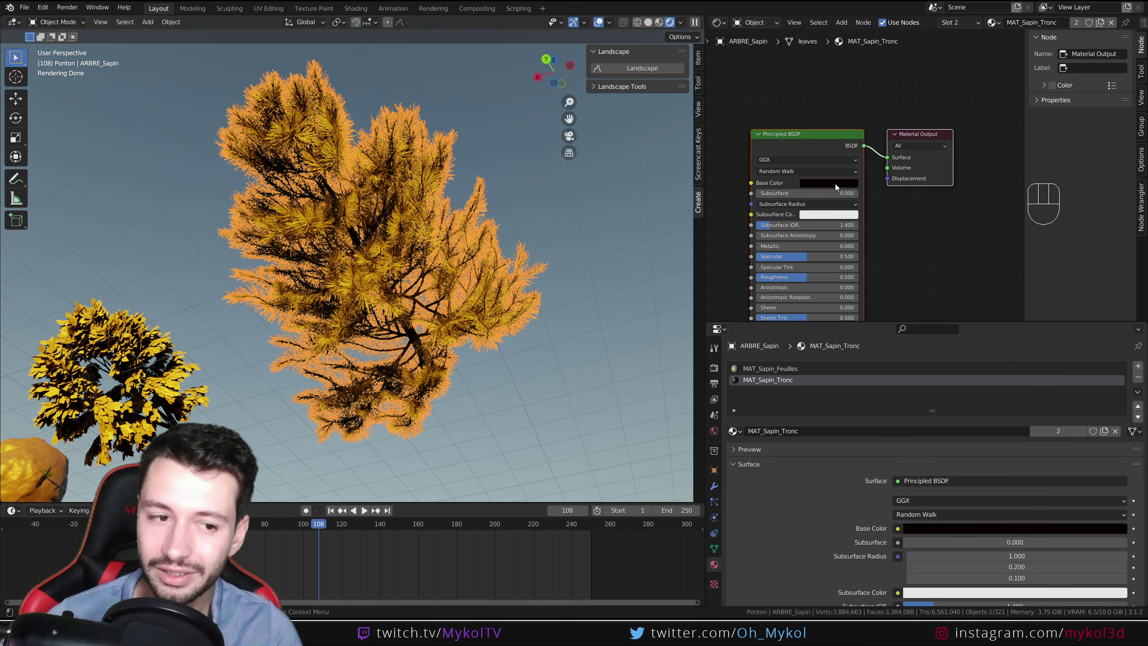
# Select the MAT_Sapin_Feuilles slot and examine its Hue Saturation Value and Principled BSDF nodes.
pyautogui.click(791, 368)
pyautogui.moveTo(726, 260); pyautogui.dragTo(850, 226, button='middle')
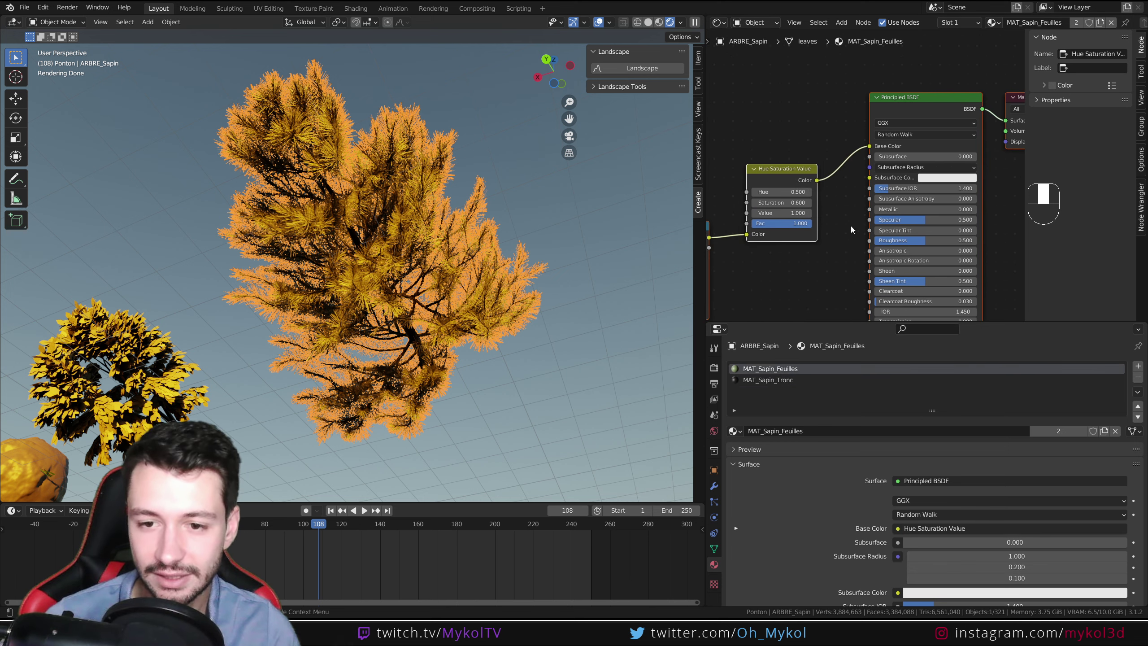
# Move the ColorRamp node up towards the Hue Saturation Value node's level, and widen the shader editor area.
pyautogui.scroll(-6, 851, 226)
pyautogui.moveTo(746, 255); pyautogui.dragTo(853, 247, button='middle')
pyautogui.moveTo(848, 203); pyautogui.dragTo(849, 184)
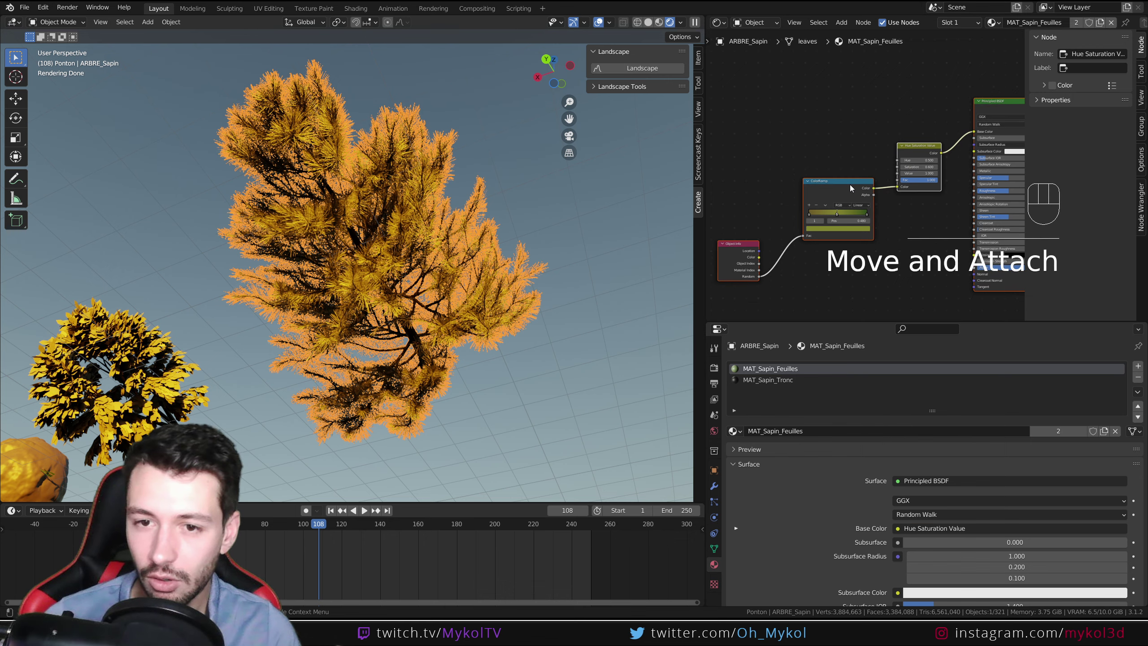
pyautogui.moveTo(705, 223); pyautogui.dragTo(597, 222)
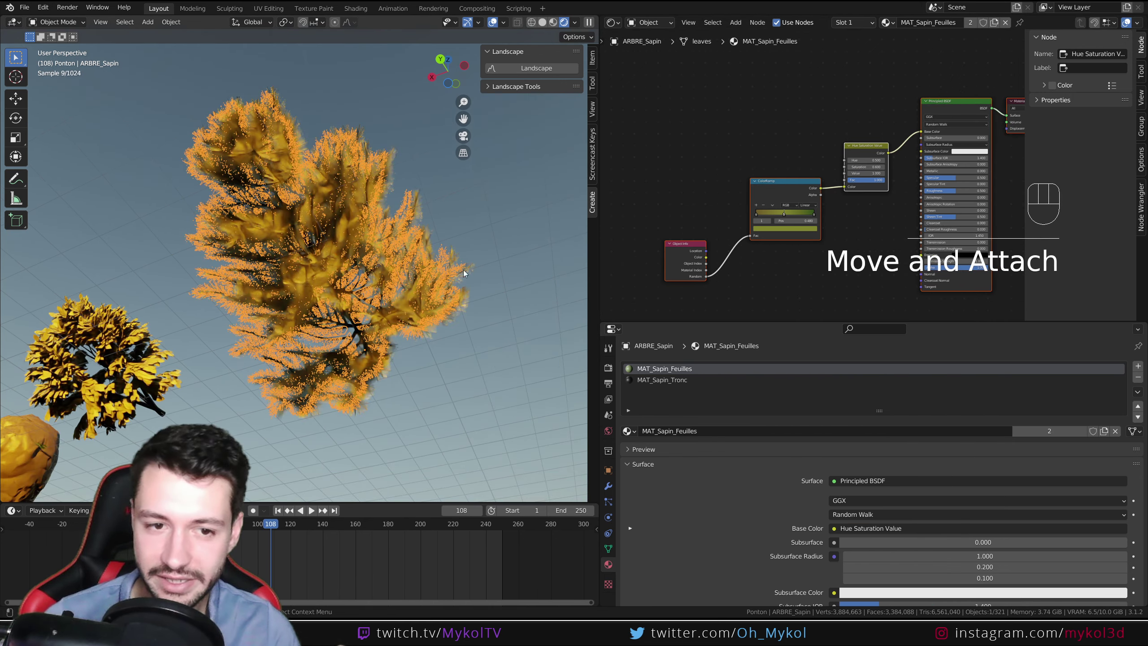
# Line up the Object Info and ColorRamp nodes in a row beside the Hue Saturation Value node.
pyautogui.scroll(5, 351, 302)
pyautogui.moveTo(684, 245); pyautogui.dragTo(694, 187)
pyautogui.click(677, 224)
pyautogui.moveTo(797, 174); pyautogui.dragTo(787, 139)
pyautogui.moveTo(684, 200); pyautogui.dragTo(686, 164)
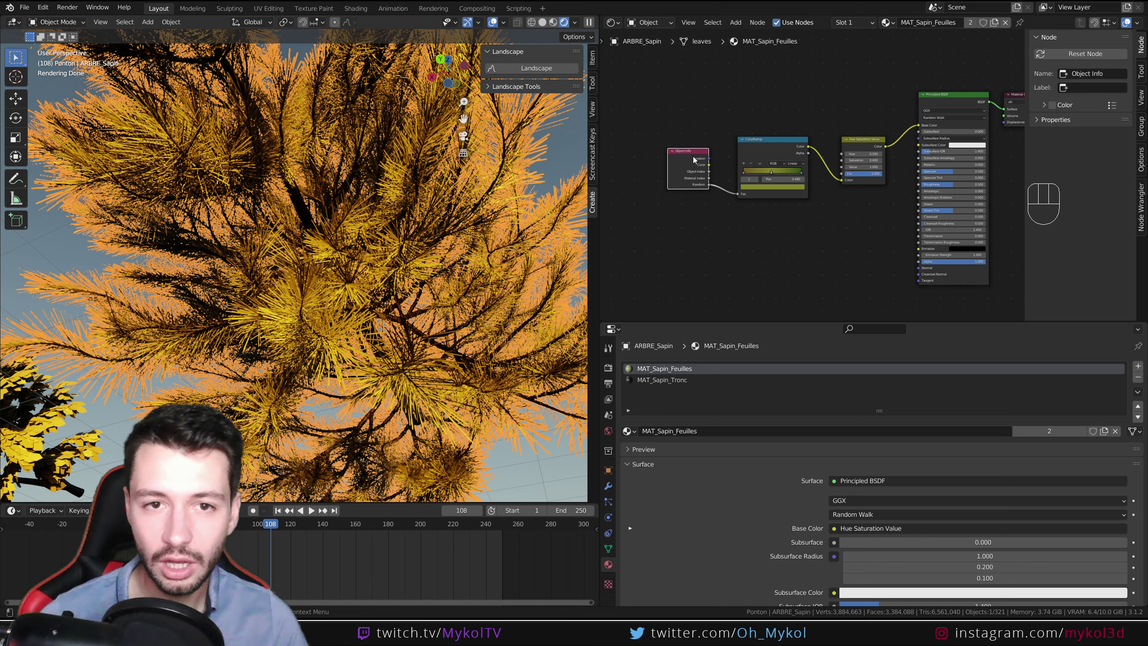
# Examine the leaf material's node chain, marking out the Object Info and ColorRamp nodes that vary the foliage colour.
pyautogui.scroll(2, 727, 131)
pyautogui.moveTo(651, 116); pyautogui.dragTo(685, 156, button='middle')
pyautogui.scroll(-1, 822, 145)
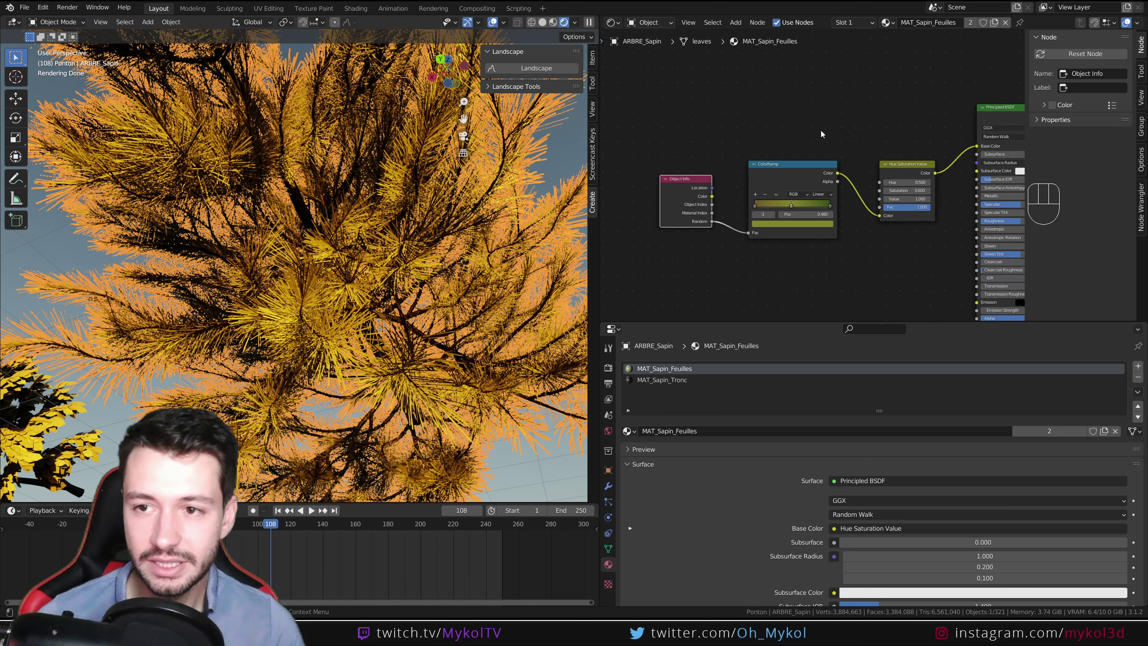
pyautogui.moveTo(886, 117); pyautogui.dragTo(825, 110, button='middle')
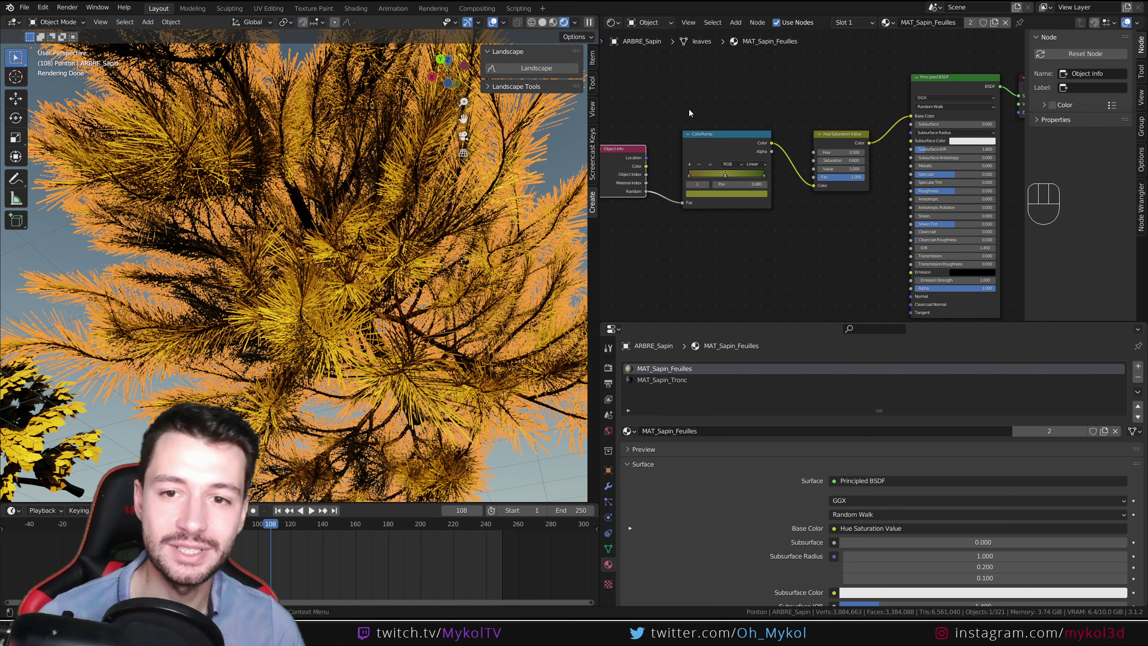
pyautogui.moveTo(662, 132); pyautogui.dragTo(702, 145, button='middle')
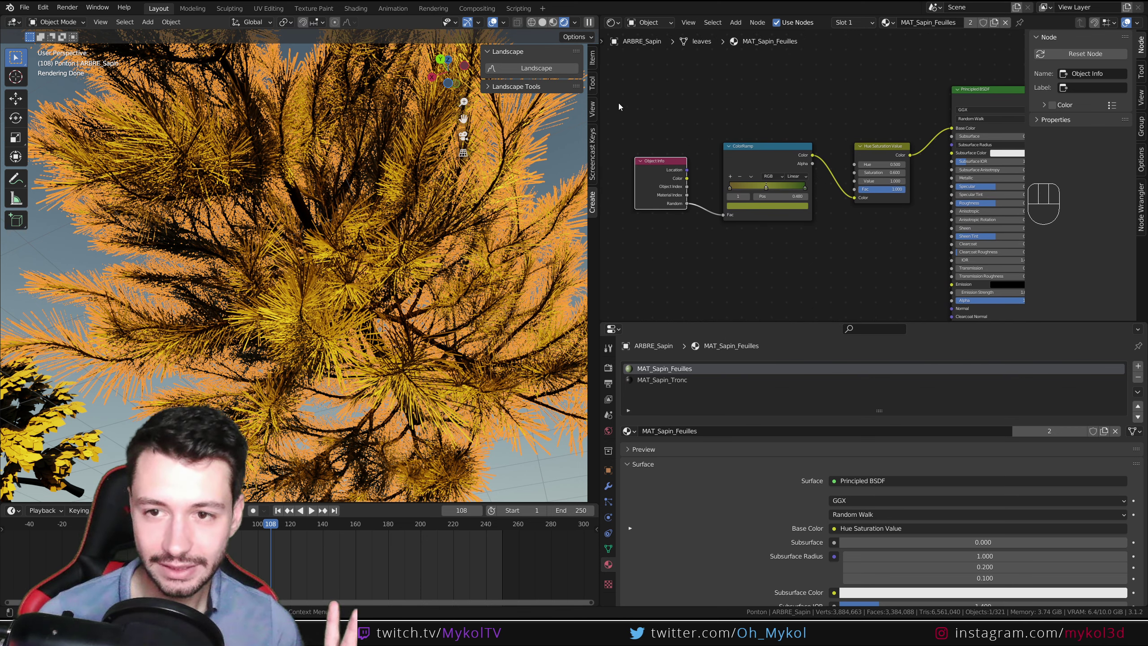
pyautogui.moveTo(618, 103); pyautogui.dragTo(921, 255)
pyautogui.click(774, 113)
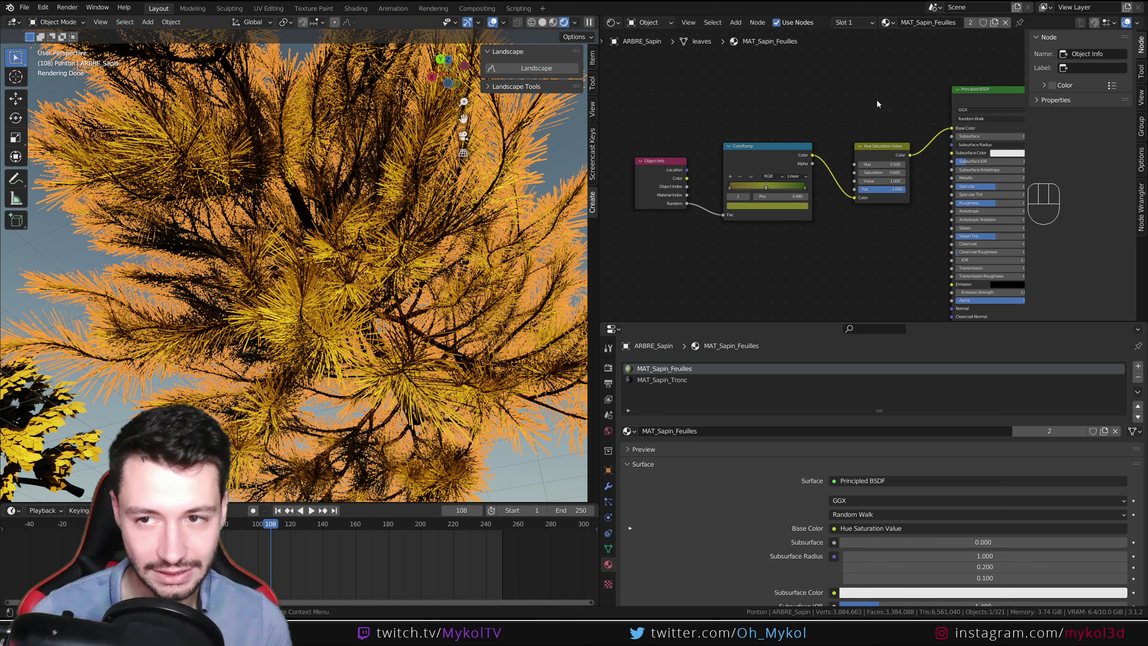
pyautogui.moveTo(877, 101); pyautogui.dragTo(855, 122, button='middle')
pyautogui.moveTo(658, 113); pyautogui.dragTo(853, 268)
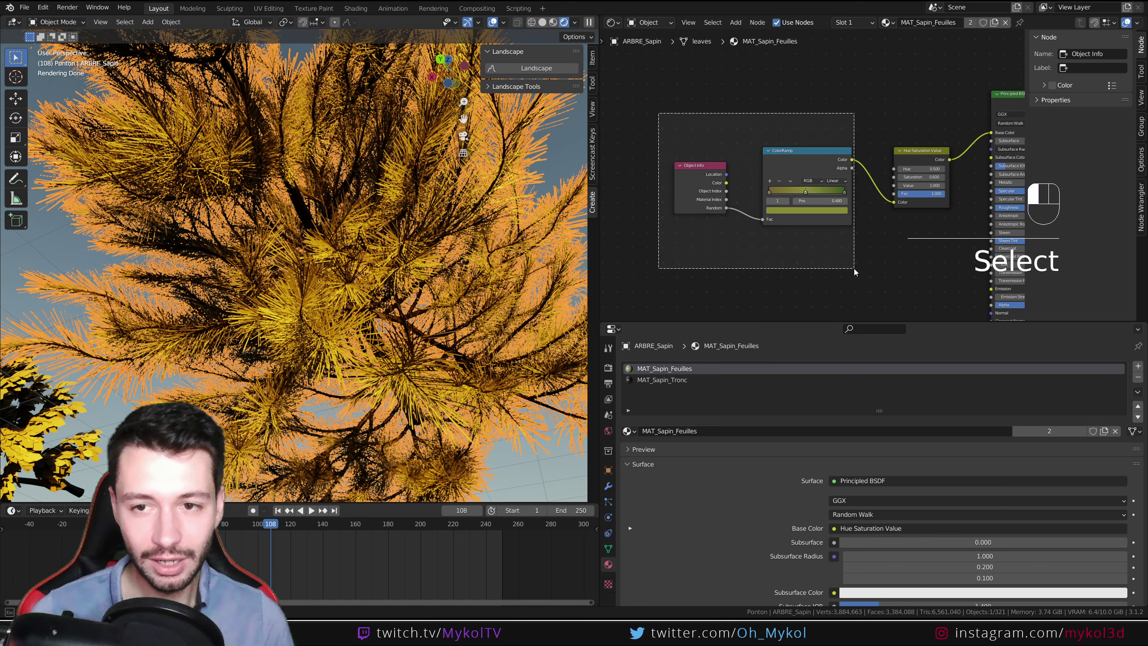
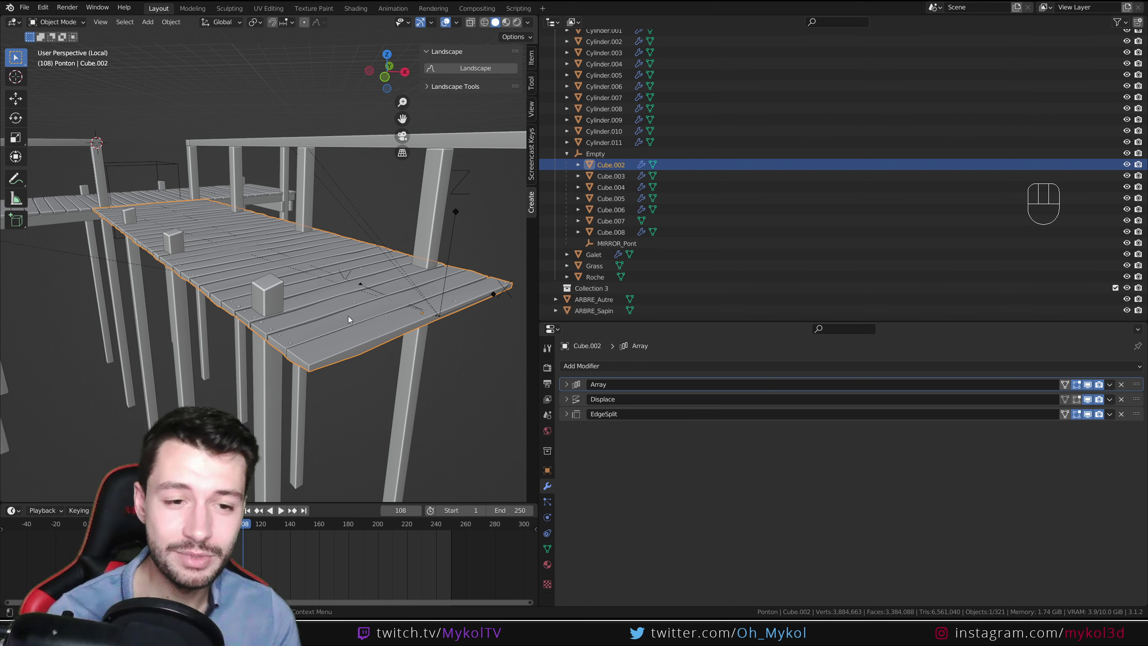
# Compare the deck planks with the Displace modifier hidden and shown in the viewport, and look through the scene camera.
pyautogui.click(1087, 399)
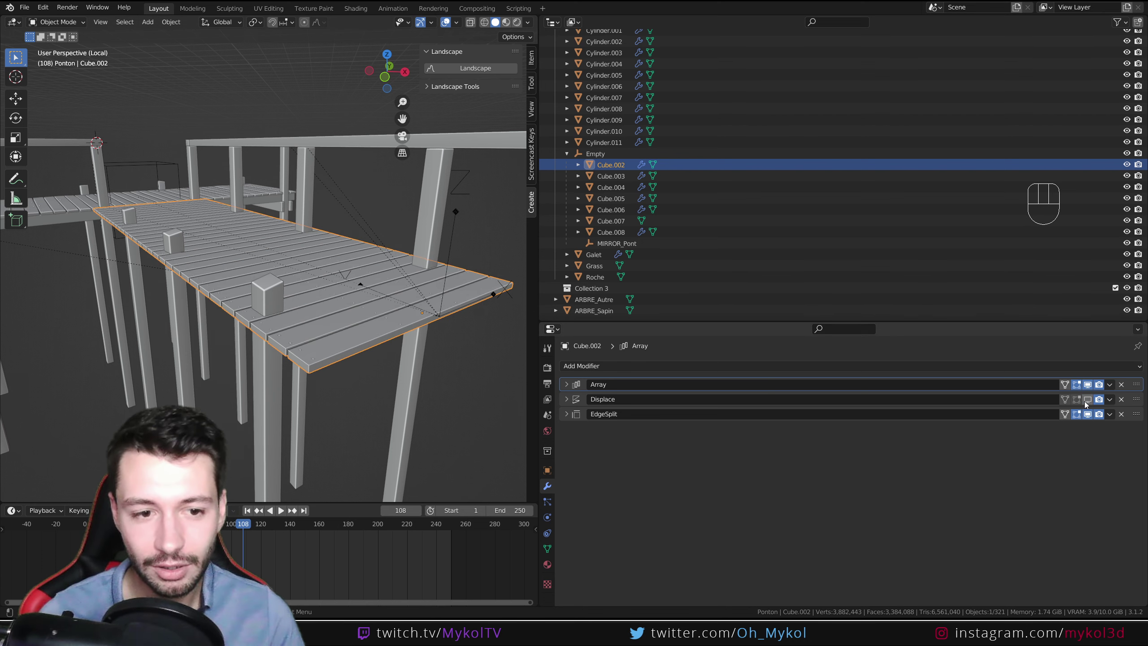
pyautogui.press('KP_0')
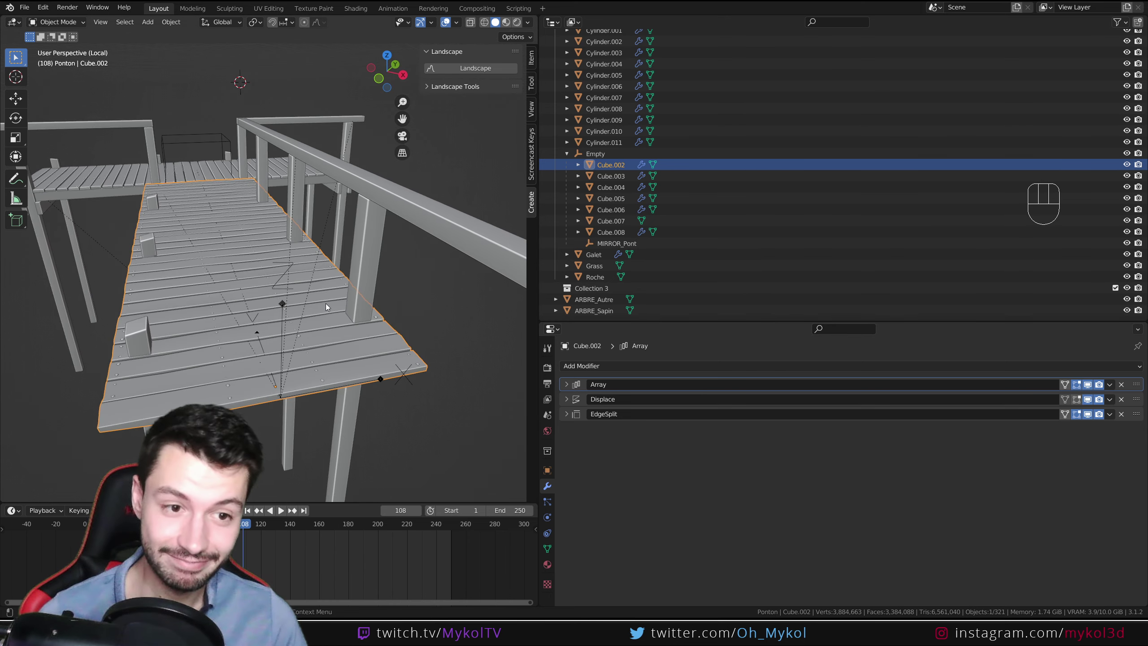
pyautogui.scroll(7, 325, 304)
pyautogui.keyDown('shift'); pyautogui.moveTo(299, 318); pyautogui.dragTo(326, 206, button='middle'); pyautogui.keyUp('shift')
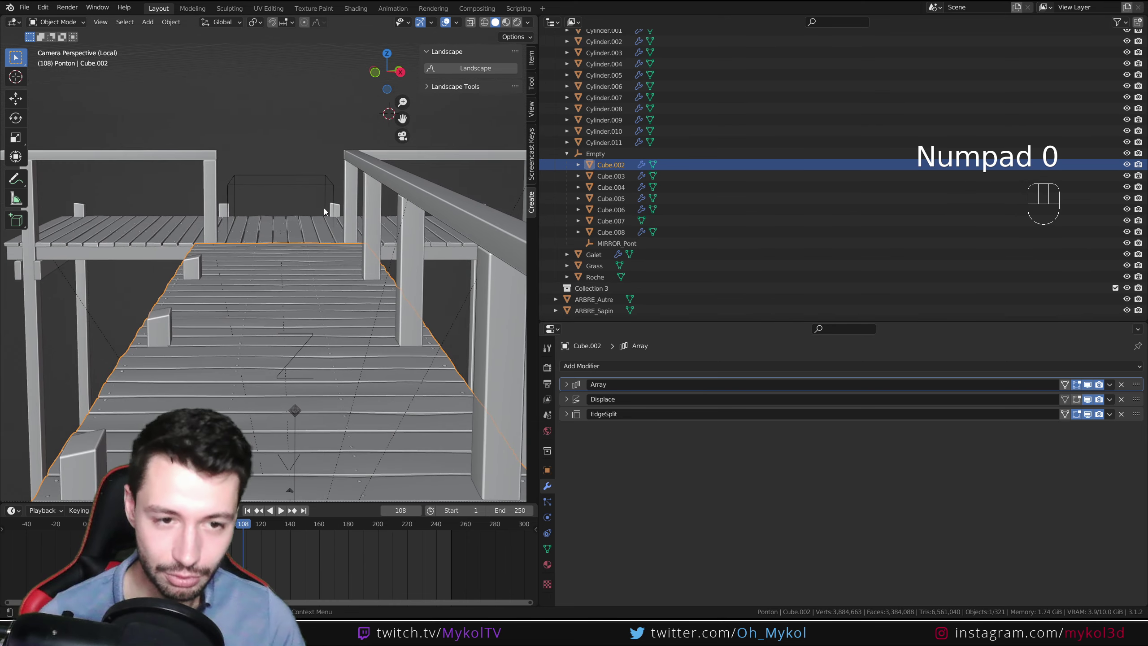
pyautogui.scroll(-2, 263, 196)
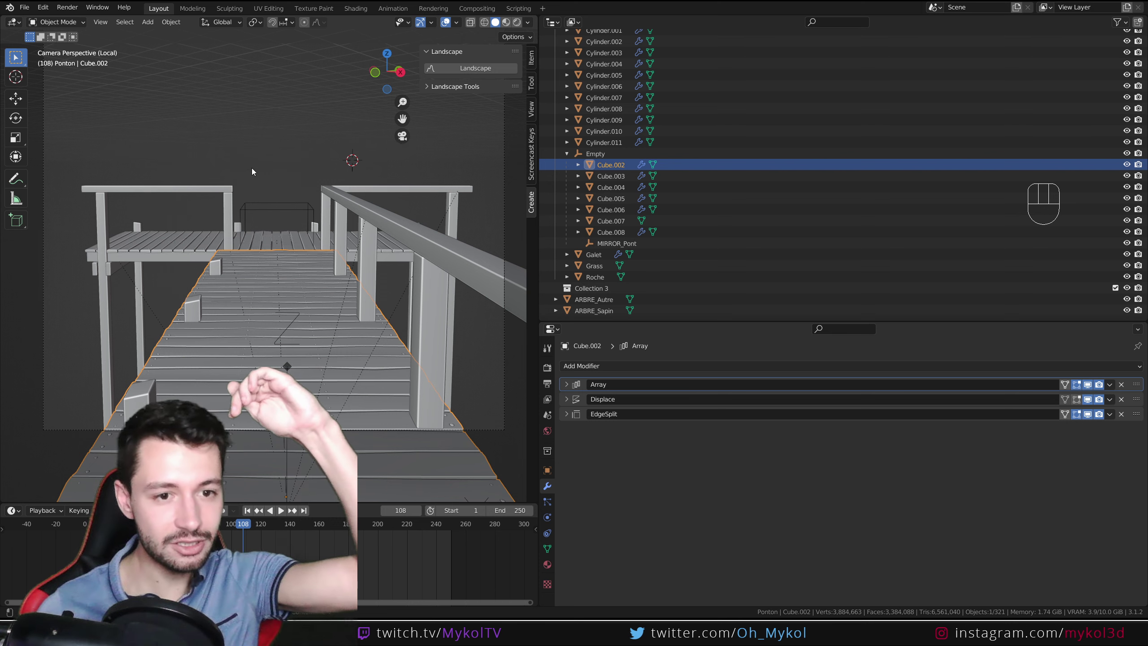
# Show the camera view with rendered shading and compare the deck planks with the Displace modifier off and on.
pyautogui.click(517, 22)
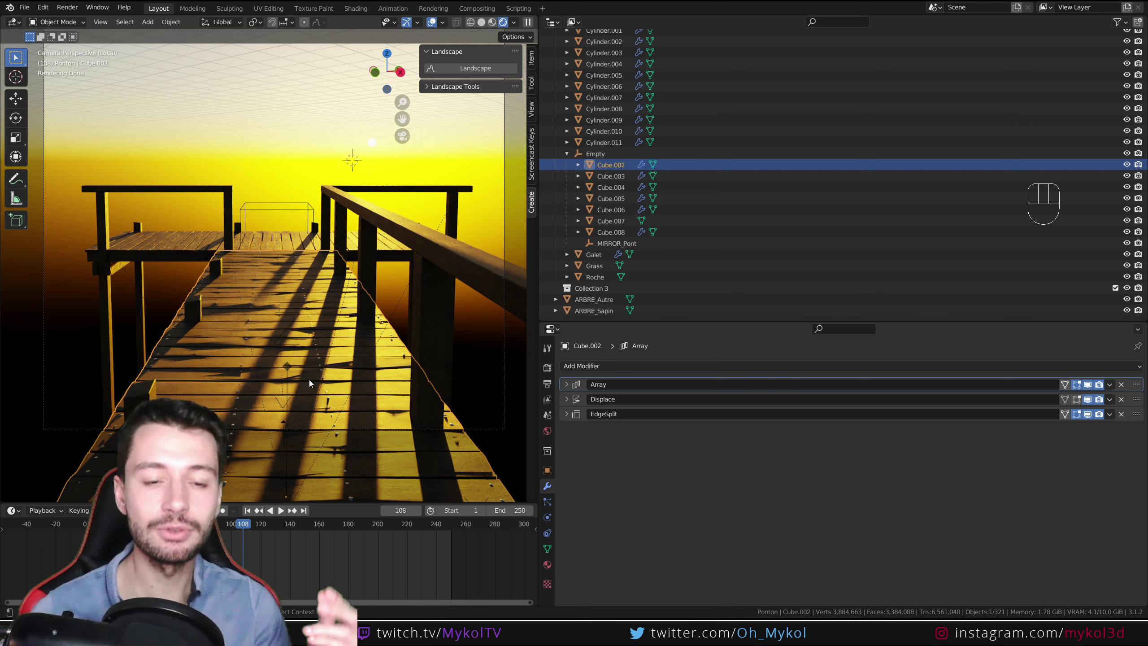
pyautogui.click(1088, 400)
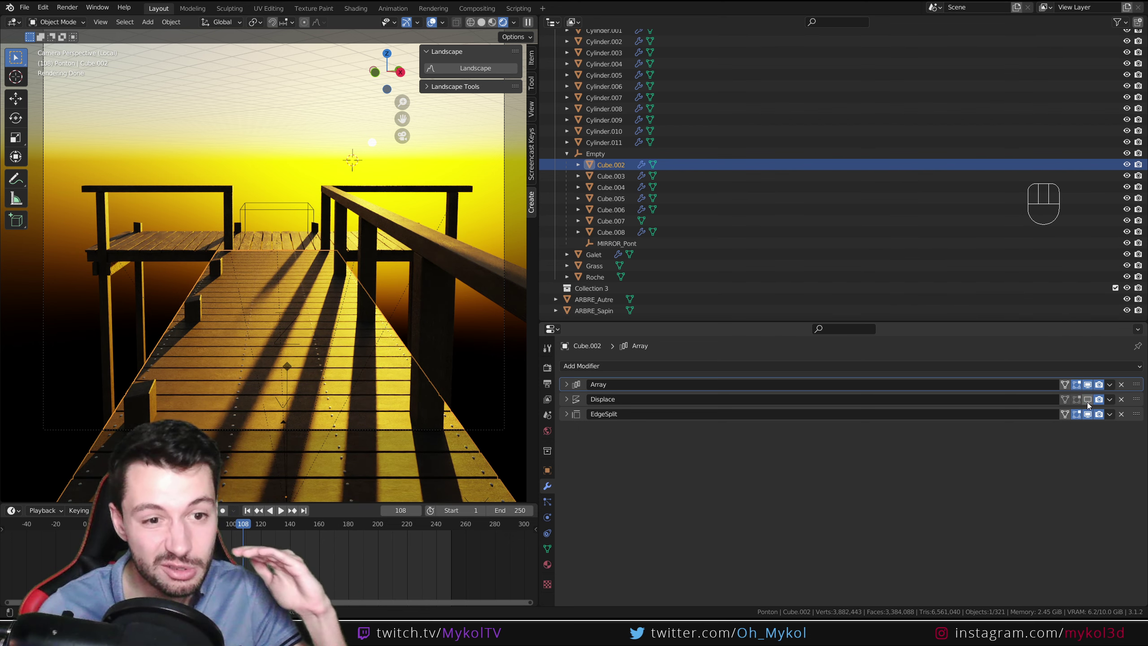
pyautogui.click(1088, 399)
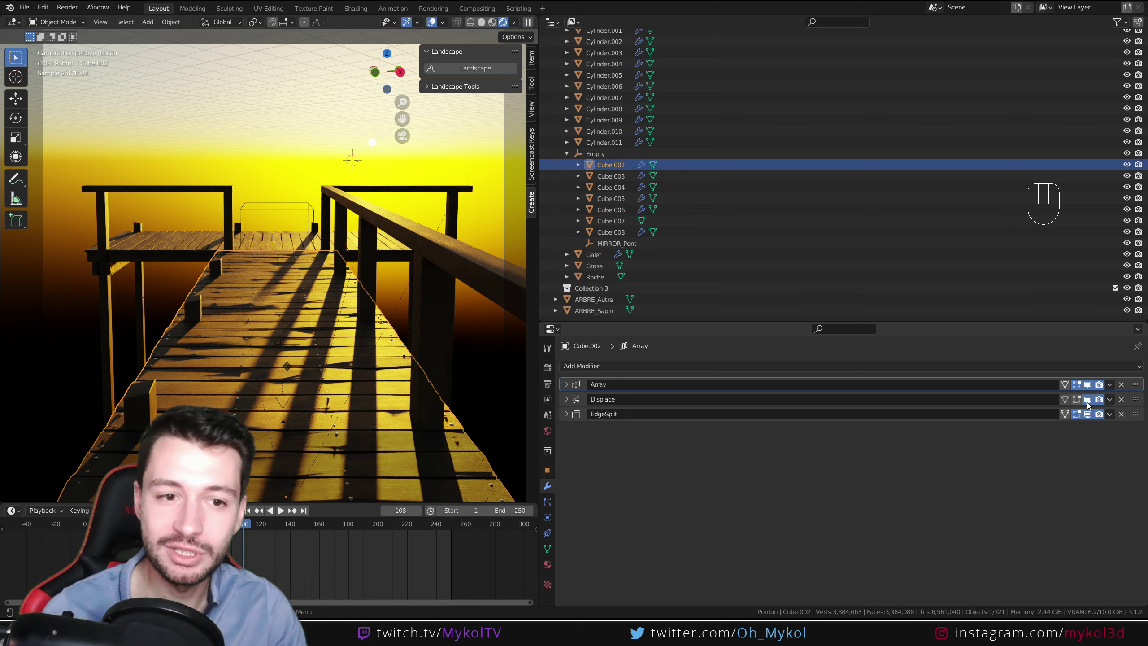
# Leave the camera view, return to solid shading and select the far platform's planks to show their modifiers.
pyautogui.moveTo(262, 362)
pyautogui.mouseDown(button='middle')
pyautogui.moveTo(337, 432)
pyautogui.moveTo(331, 411)
pyautogui.moveTo(388, 421)
pyautogui.moveTo(206, 342)
pyautogui.moveTo(257, 278)
pyautogui.mouseUp(button='middle')
pyautogui.press('z')
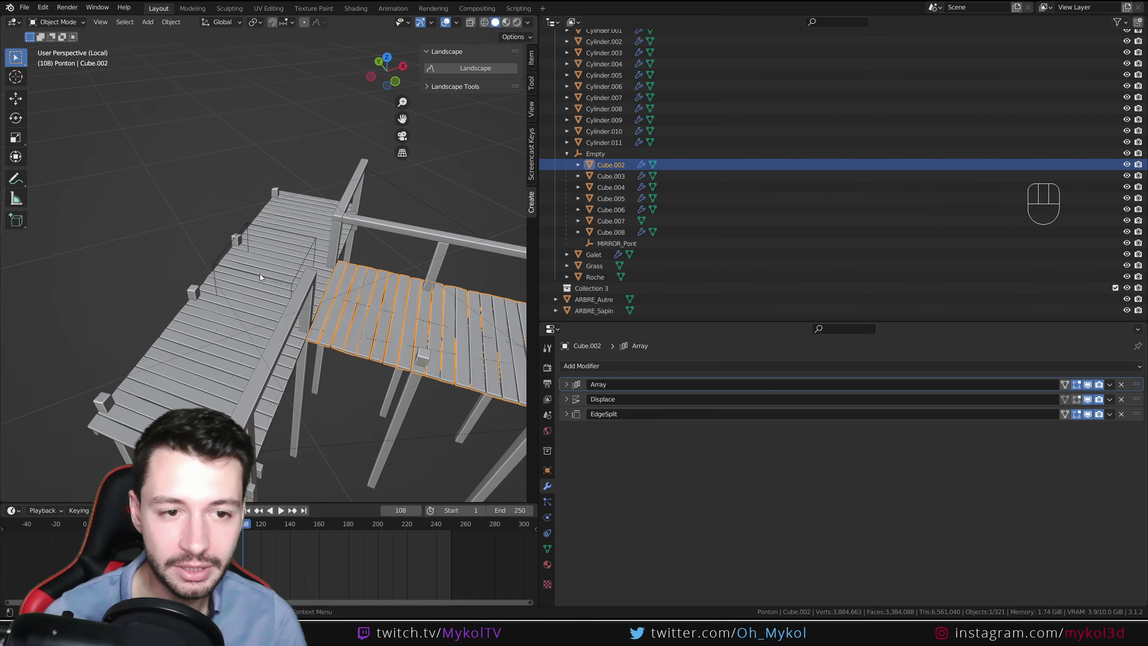
pyautogui.moveTo(217, 397); pyautogui.dragTo(208, 347, button='middle')
pyautogui.click(208, 346)
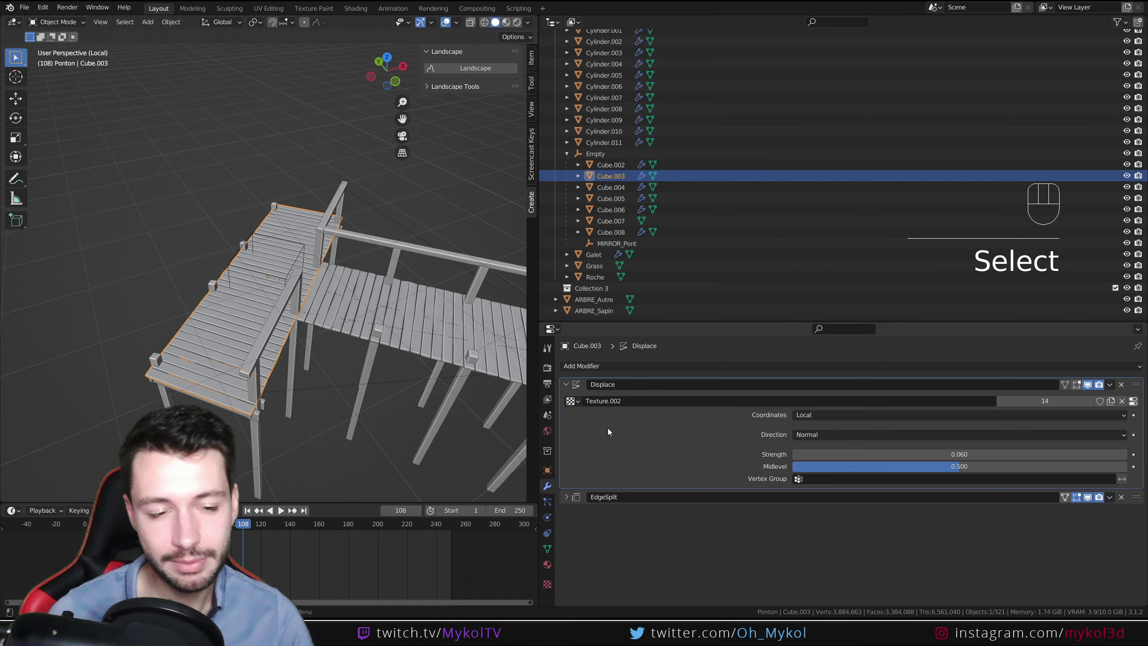
# Select the pontoon's support posts and examine their shape and modifiers from several angles.
pyautogui.moveTo(418, 396); pyautogui.dragTo(310, 384, button='middle')
pyautogui.click(232, 257)
pyautogui.scroll(3, 331, 300)
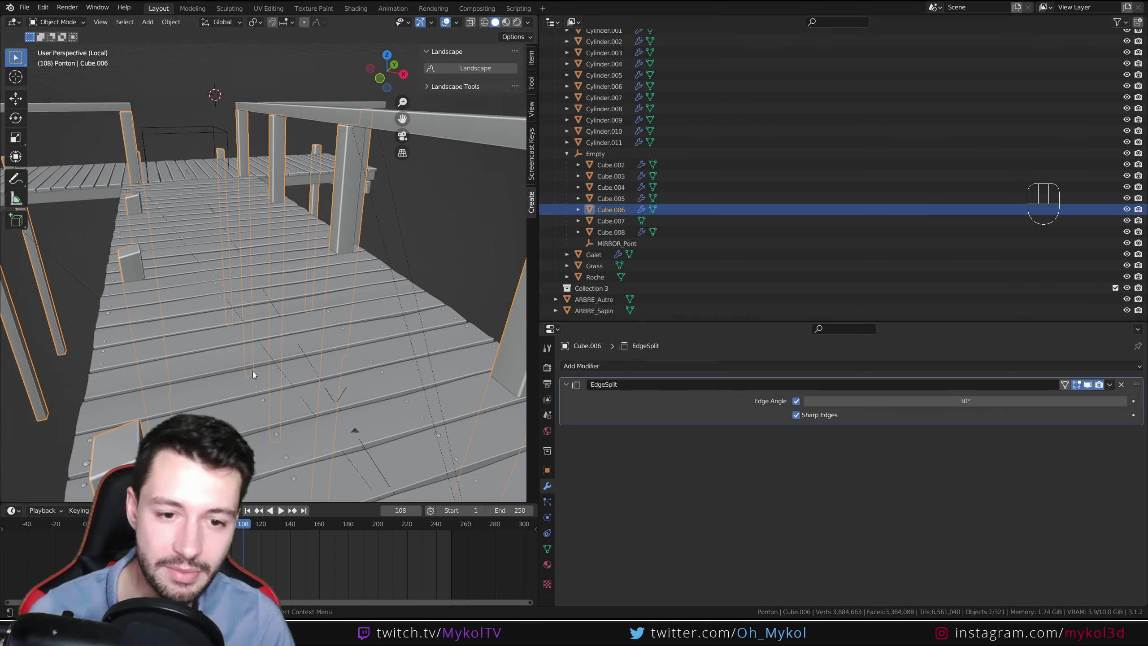
pyautogui.scroll(-5, 253, 372)
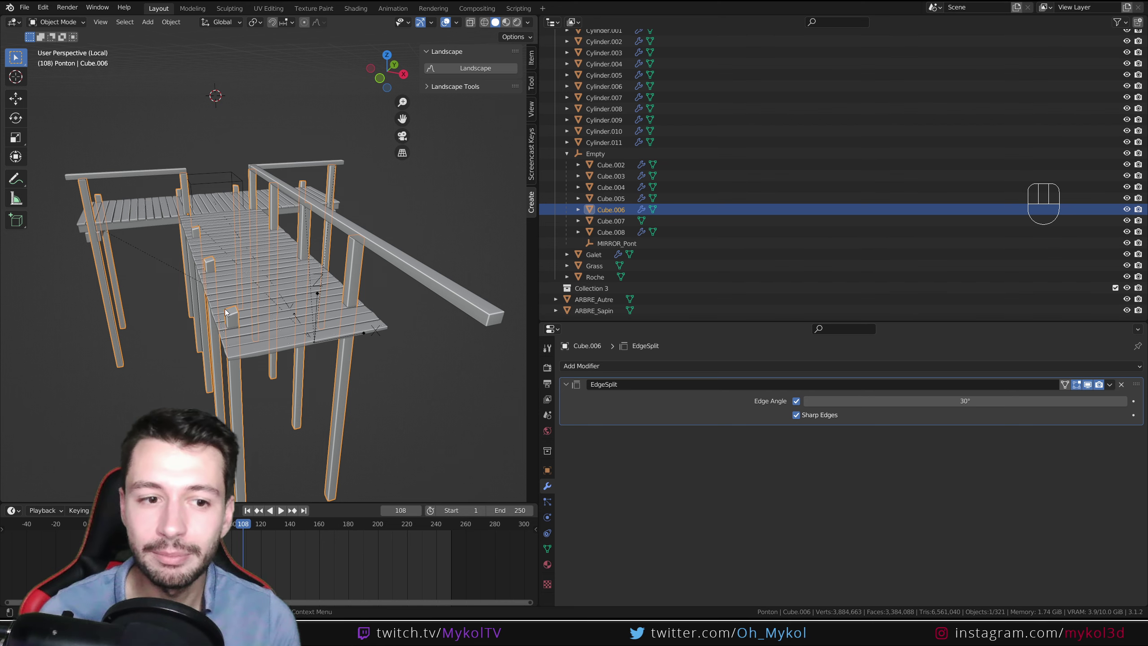
pyautogui.moveTo(224, 309); pyautogui.dragTo(259, 280, button='middle')
pyautogui.scroll(3, 389, 298)
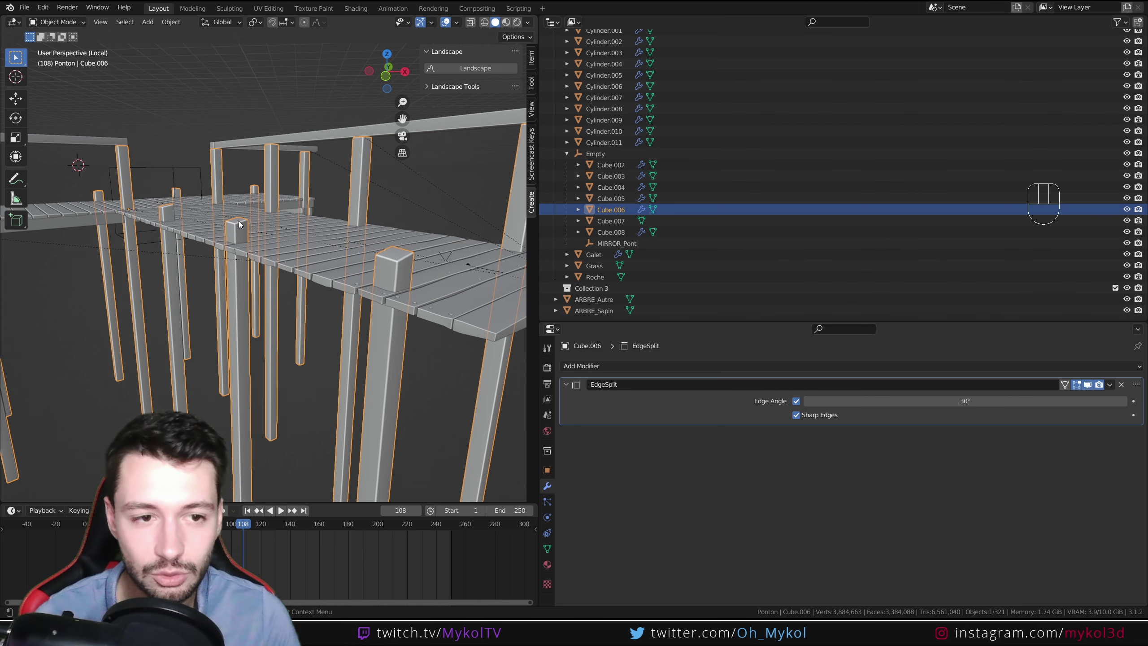
pyautogui.moveTo(172, 209); pyautogui.dragTo(416, 276, button='middle')
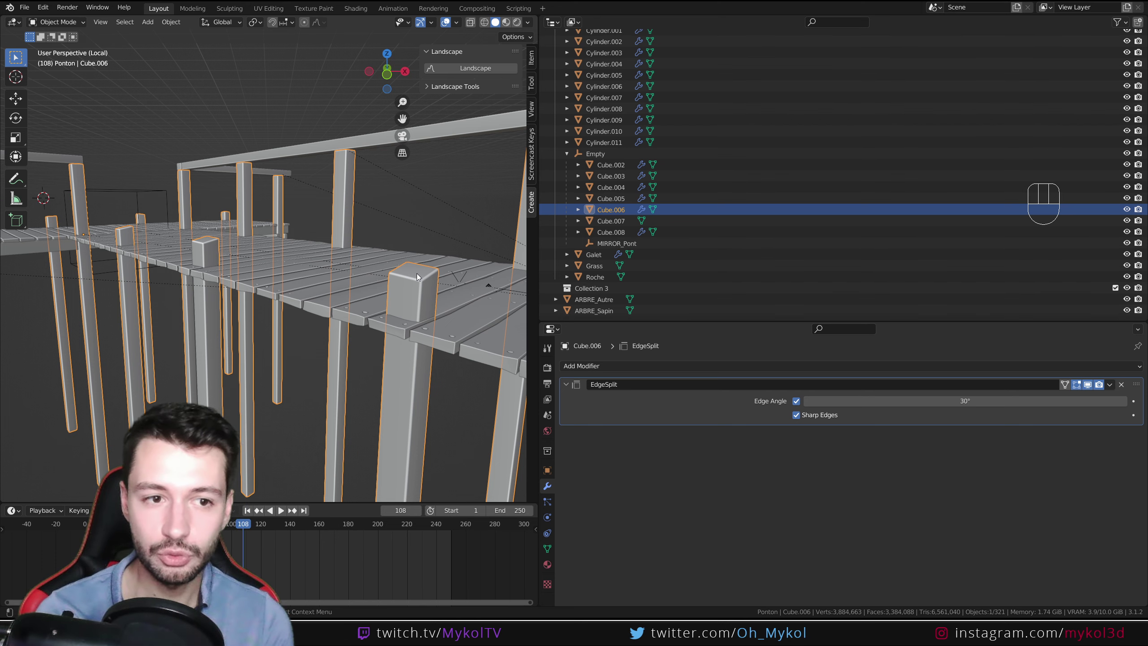
# Select the long handrail beam and display the pontoon with material preview shading.
pyautogui.scroll(-5, 336, 278)
pyautogui.moveTo(336, 278)
pyautogui.mouseDown(button='middle')
pyautogui.moveTo(275, 346)
pyautogui.moveTo(286, 378)
pyautogui.moveTo(335, 379)
pyautogui.moveTo(306, 366)
pyautogui.moveTo(306, 324)
pyautogui.moveTo(355, 289)
pyautogui.mouseUp(button='middle')
pyautogui.scroll(5, 323, 396)
pyautogui.click(362, 278)
pyautogui.scroll(3, 361, 278)
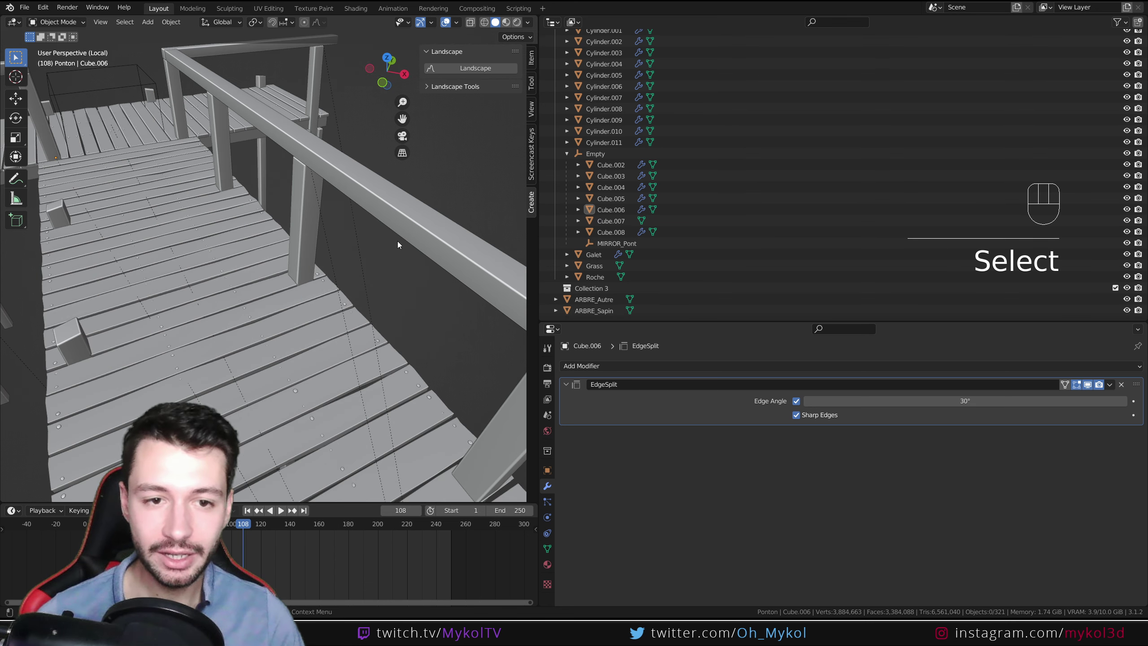
pyautogui.click(506, 23)
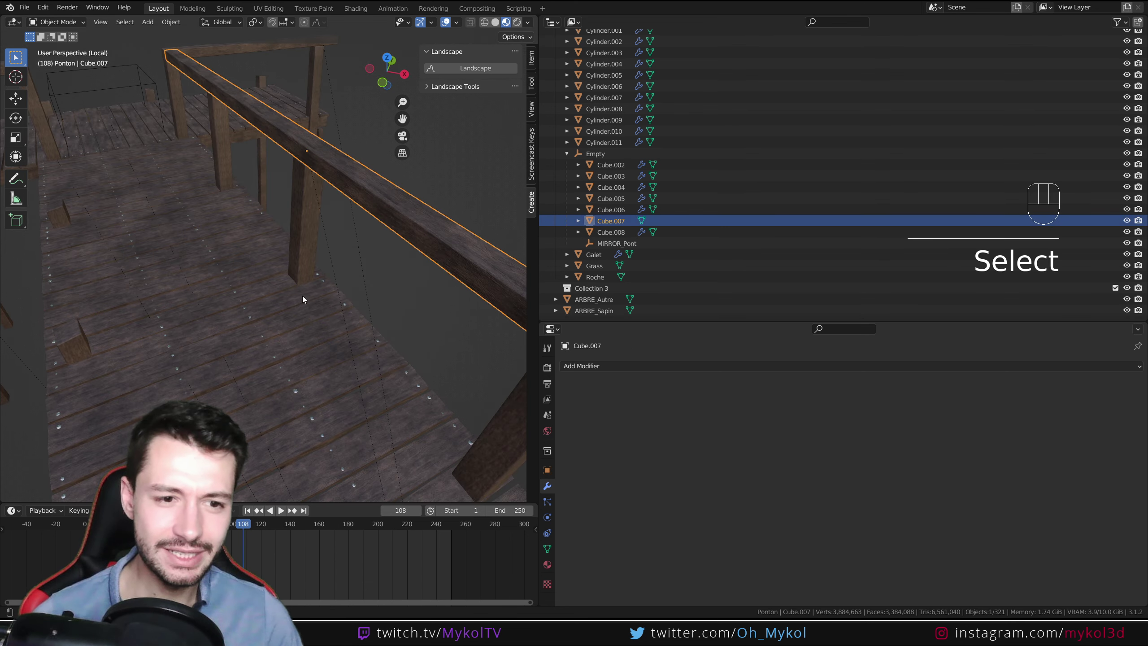
# Turn the outliner area into a Shader Editor and move the upper Texture Coordinate and Noise Texture nodes higher.
pyautogui.click(556, 23)
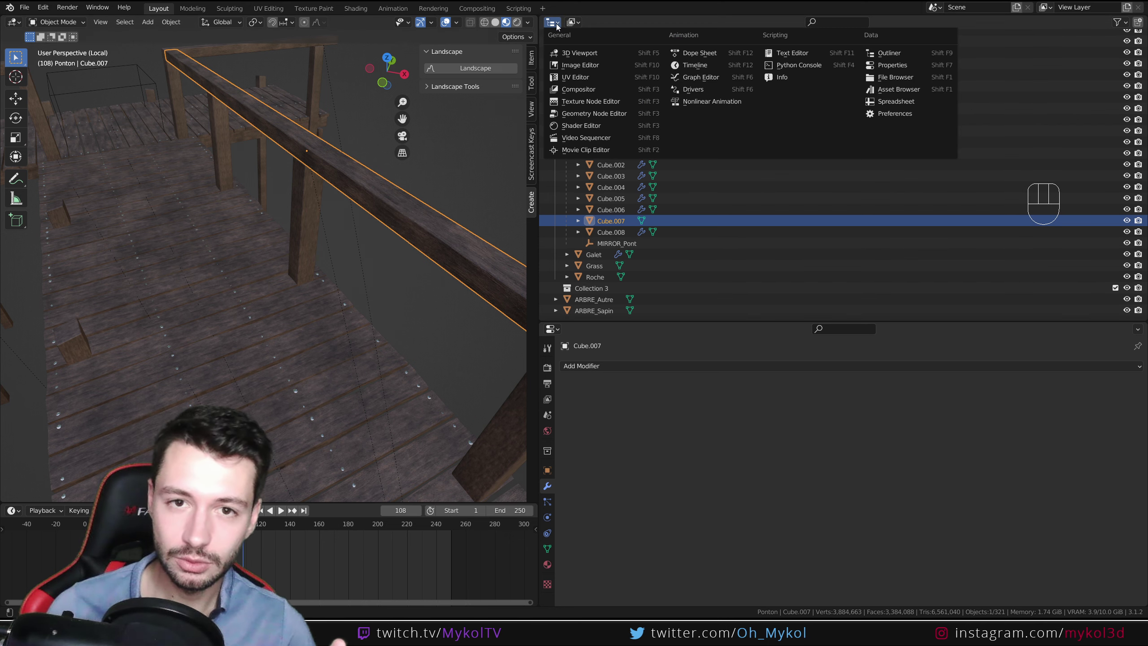
pyautogui.click(586, 127)
pyautogui.scroll(4, 676, 167)
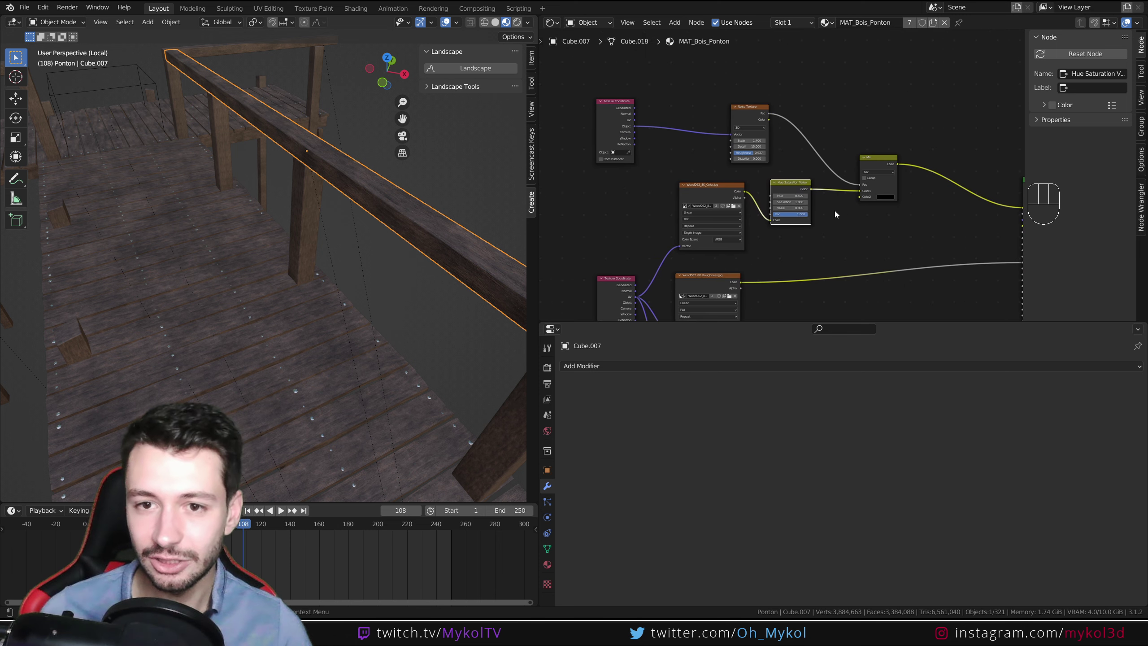
pyautogui.moveTo(607, 83); pyautogui.dragTo(775, 149)
pyautogui.moveTo(642, 136); pyautogui.dragTo(640, 107)
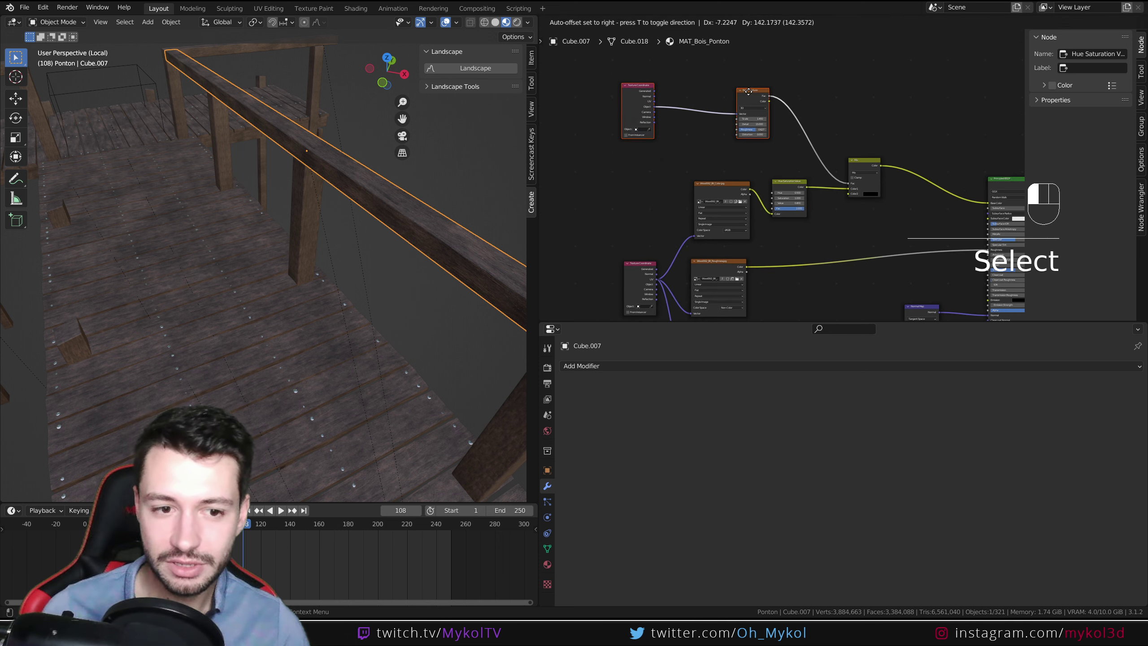
# Inspect the deck's wood up close, preview the Noise Texture node's output on the pontoon, and undo the preview.
pyautogui.scroll(-5, 261, 318)
pyautogui.scroll(8, 267, 338)
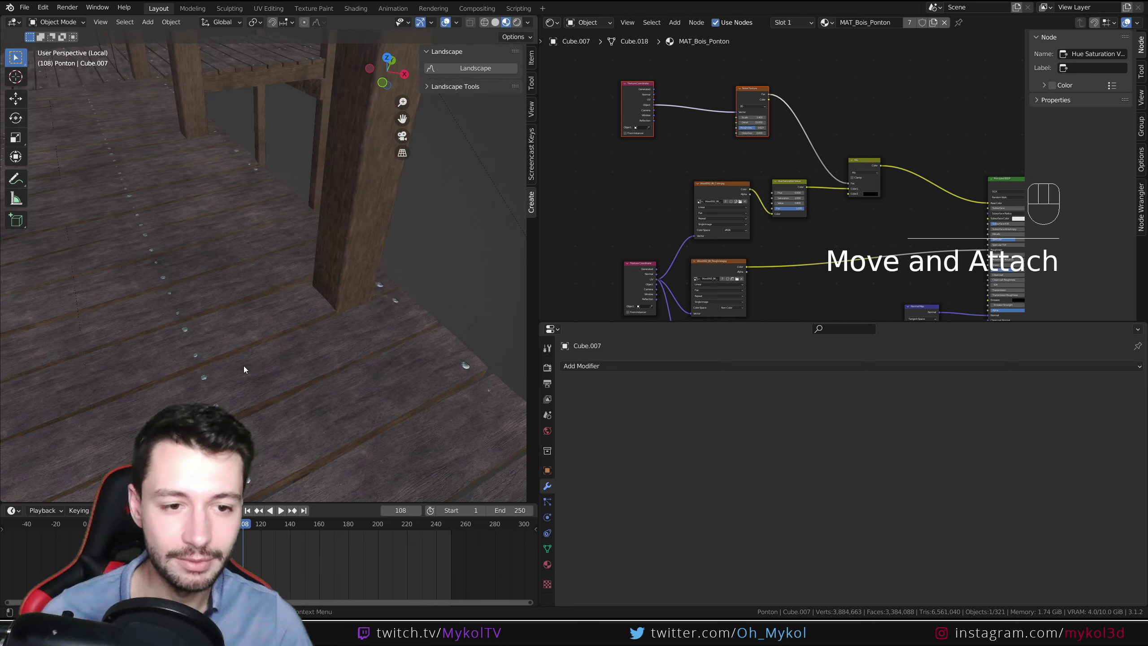
pyautogui.moveTo(244, 366); pyautogui.dragTo(290, 351, button='middle')
pyautogui.keyDown('shift'); pyautogui.moveTo(289, 350); pyautogui.dragTo(344, 337, button='middle'); pyautogui.keyUp('shift')
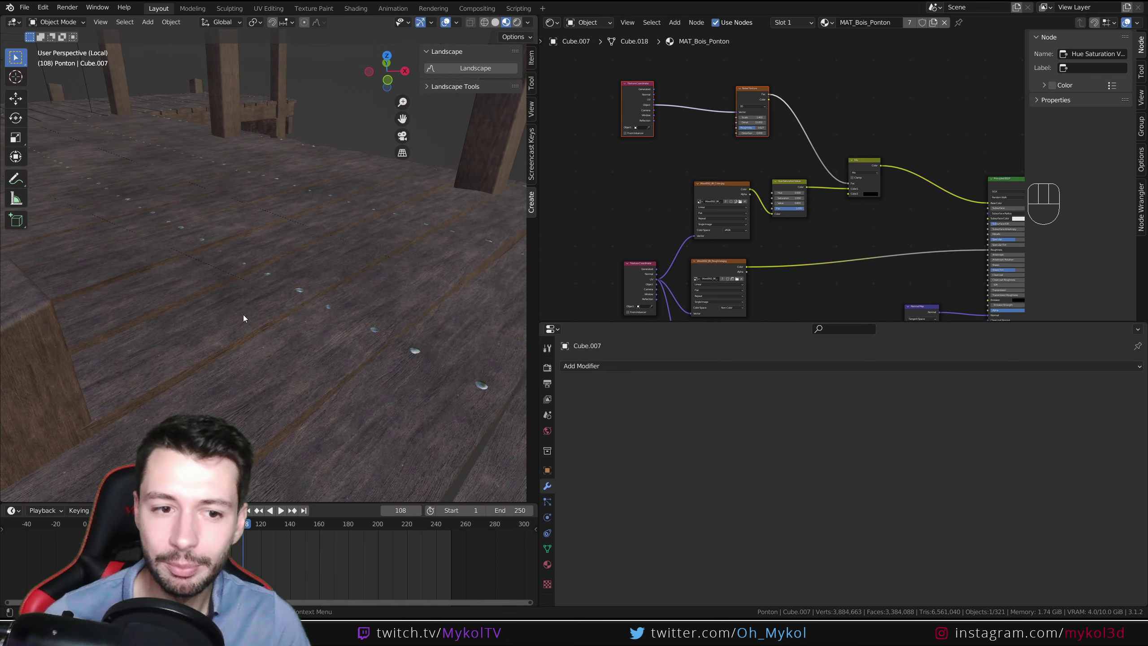
pyautogui.scroll(3, 816, 135)
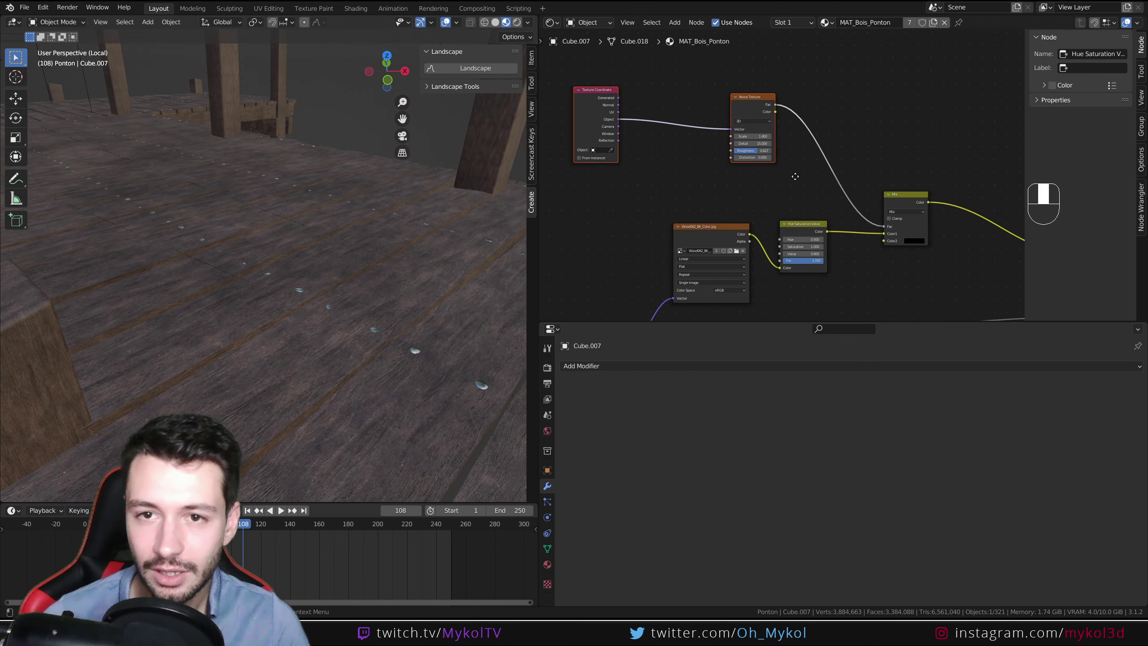
pyautogui.click(757, 102)
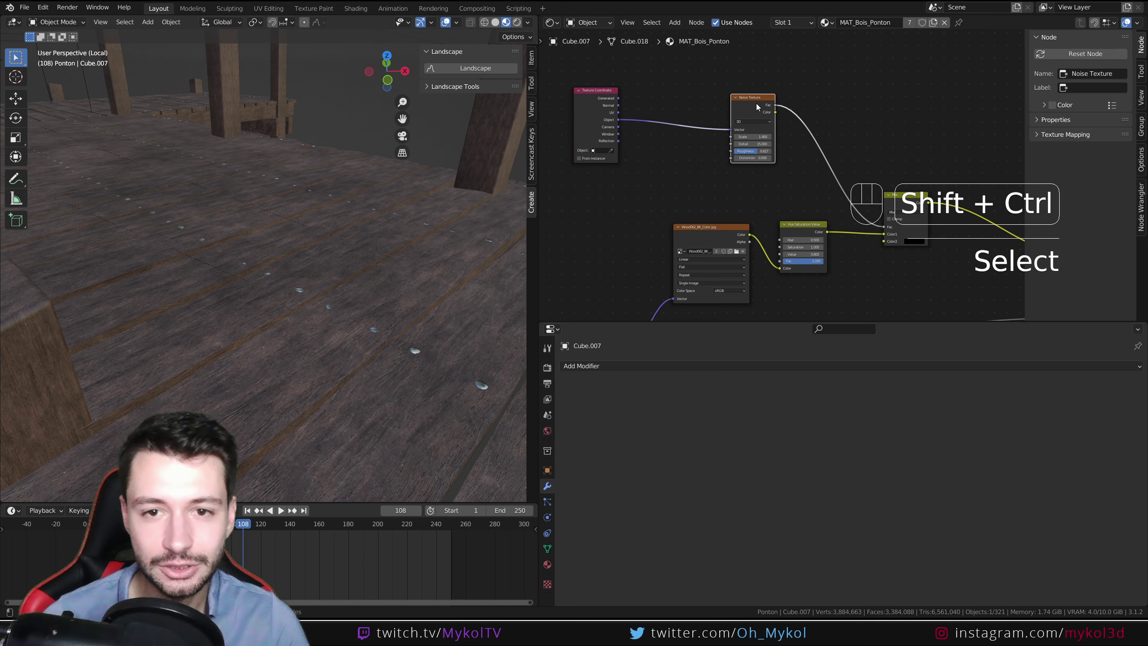
pyautogui.keyDown('ctrl'); pyautogui.keyDown('shift'); pyautogui.click(755, 103); pyautogui.keyUp('shift'); pyautogui.keyUp('ctrl')
pyautogui.scroll(-5, 281, 297)
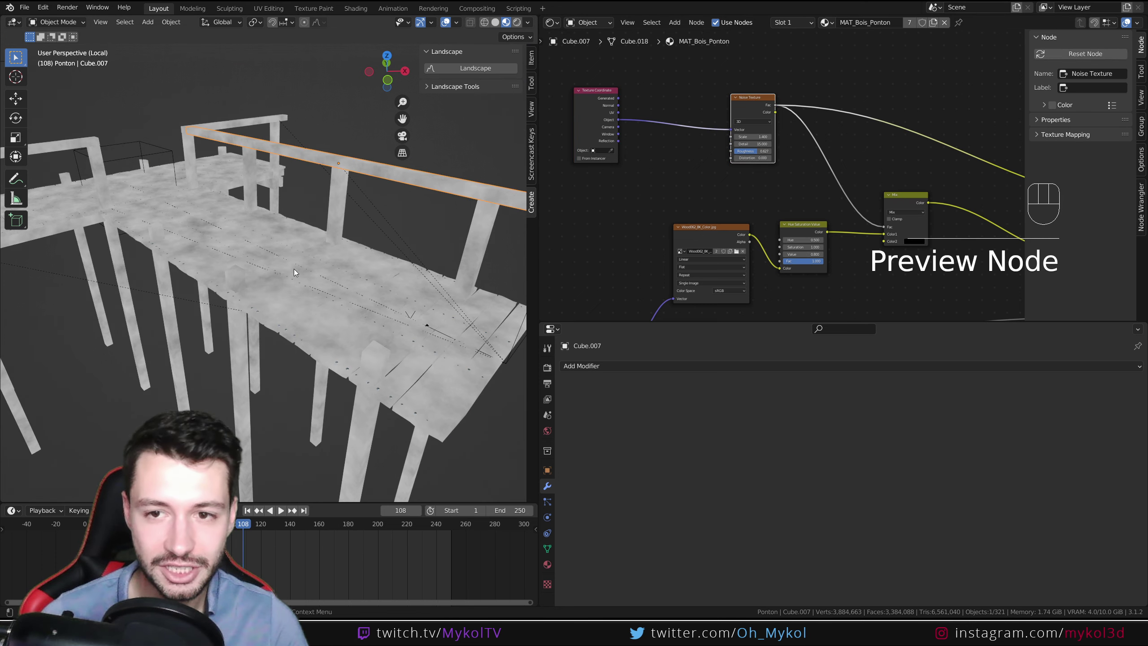
pyautogui.hotkey('ctrl', 'z')
# Disconnect the Noise Texture from the Mix node's Fac input in the pontoon wood material.
pyautogui.moveTo(870, 171); pyautogui.dragTo(759, 135, button='middle')
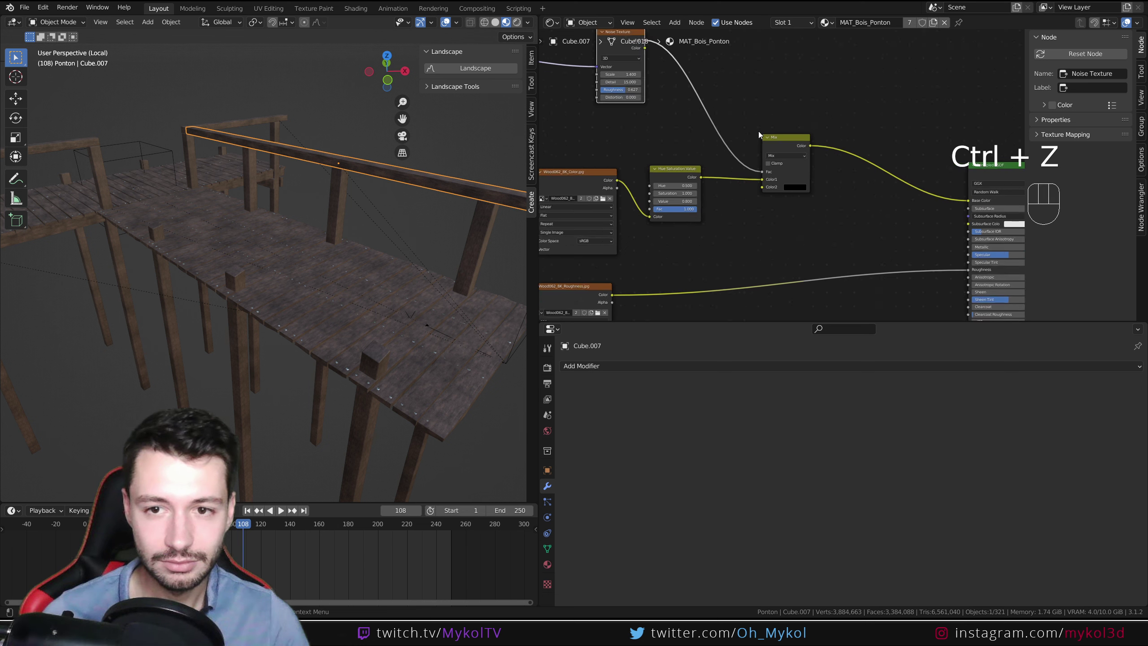
pyautogui.scroll(2, 780, 176)
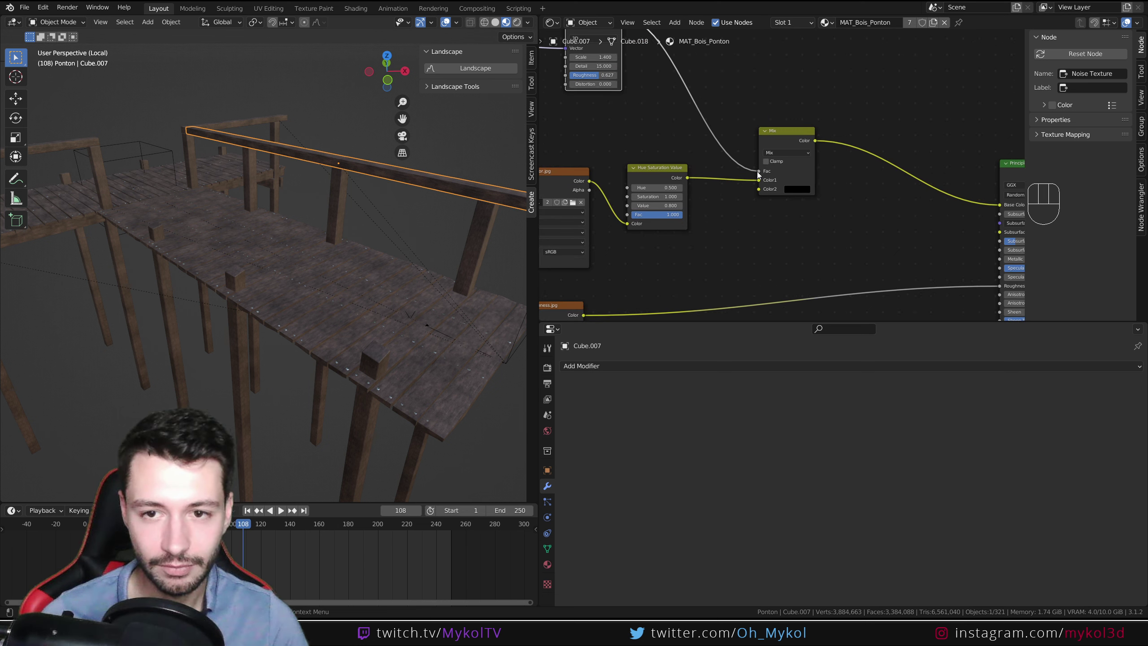
pyautogui.moveTo(759, 172); pyautogui.dragTo(734, 154)
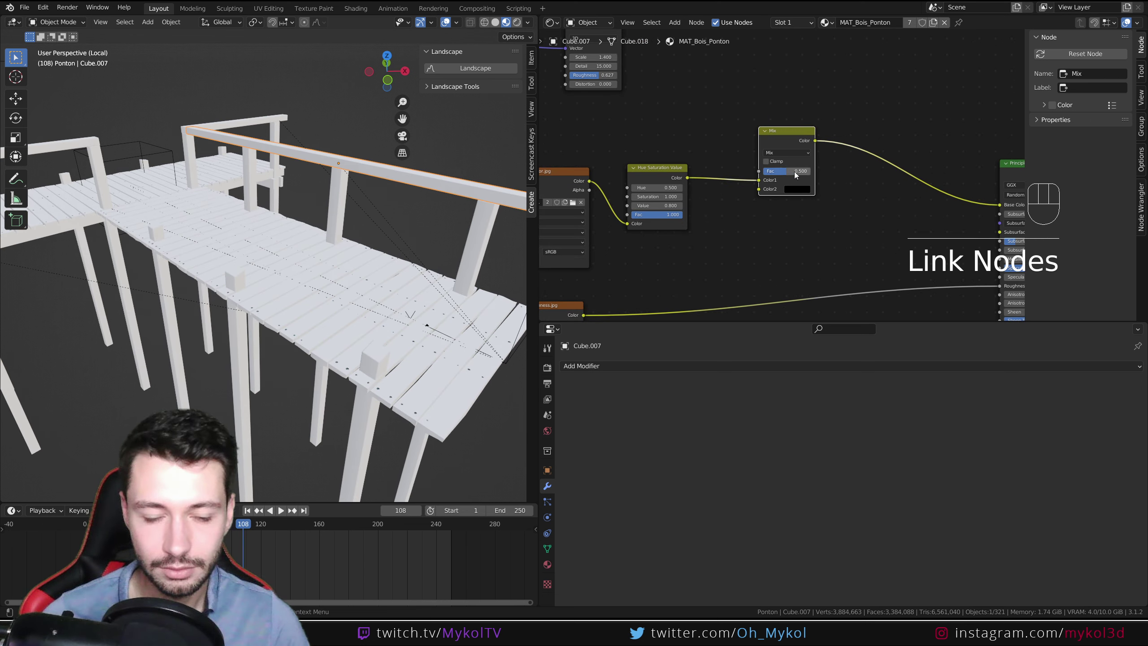
# Set the Mix node's Fac to 0 in the pontoon material, undo it and restore the Noise Texture link.
pyautogui.scroll(5, 391, 303)
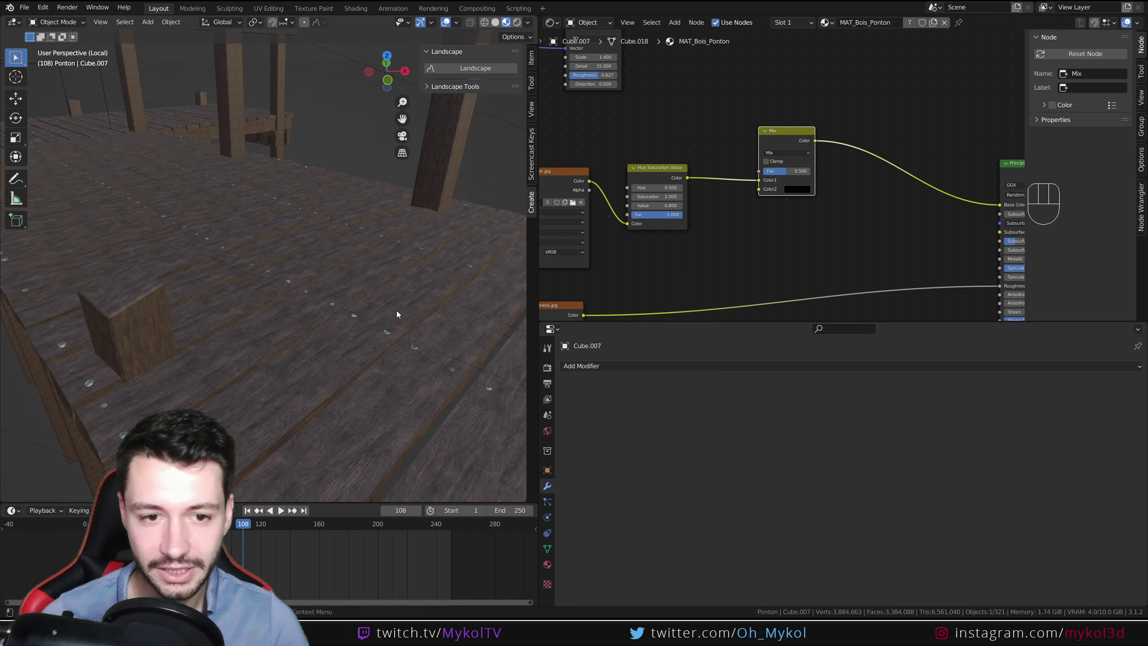
pyautogui.scroll(3, 397, 307)
pyautogui.moveTo(786, 171); pyautogui.dragTo(762, 171)
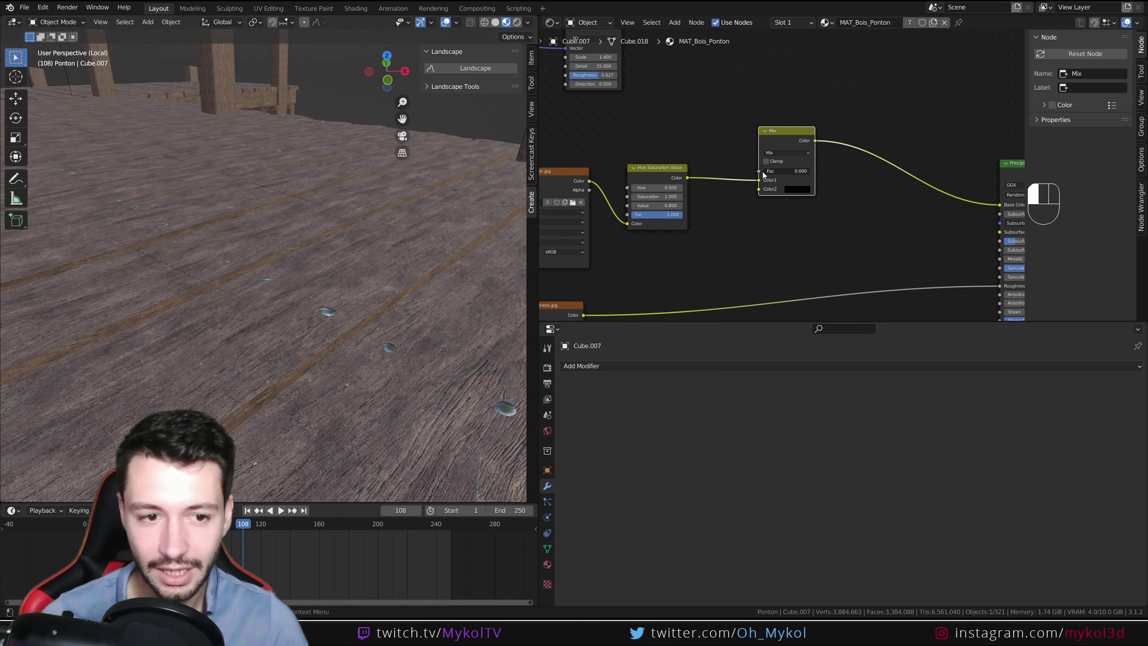
pyautogui.scroll(-5, 345, 359)
pyautogui.hotkey('ctrl', 'z')
pyautogui.hotkey('ctrl', 'z')
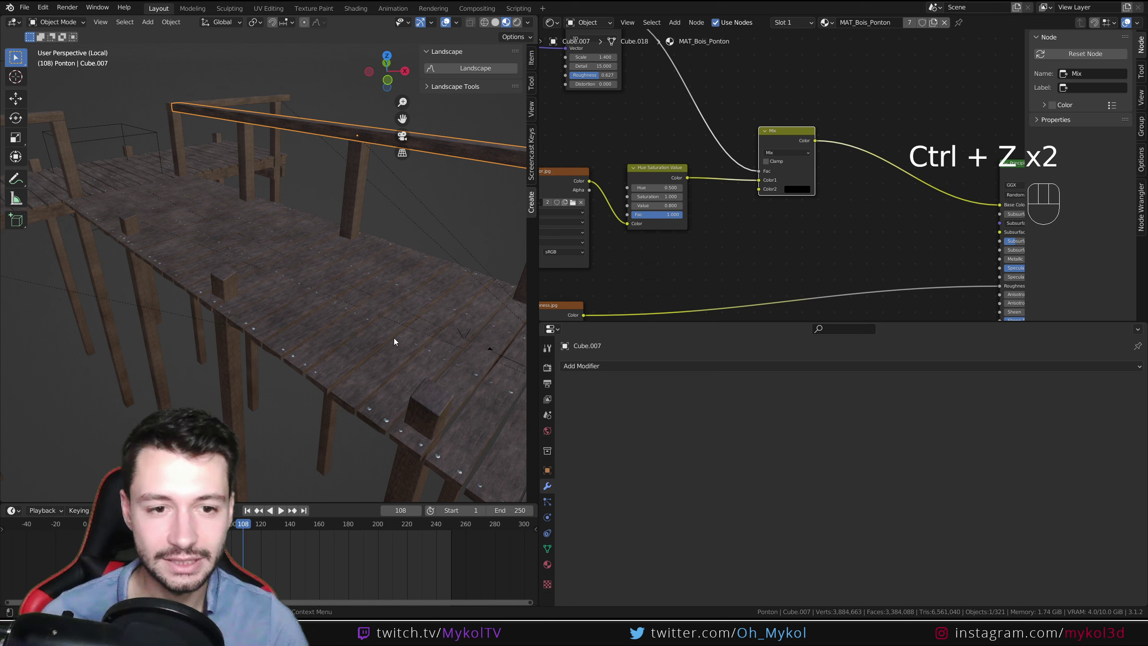
# Move the upper Texture Coordinate node down to just above the one feeding the wood image textures and compare the outputs each uses.
pyautogui.scroll(-1, 678, 99)
pyautogui.moveTo(678, 100); pyautogui.dragTo(761, 184, button='middle')
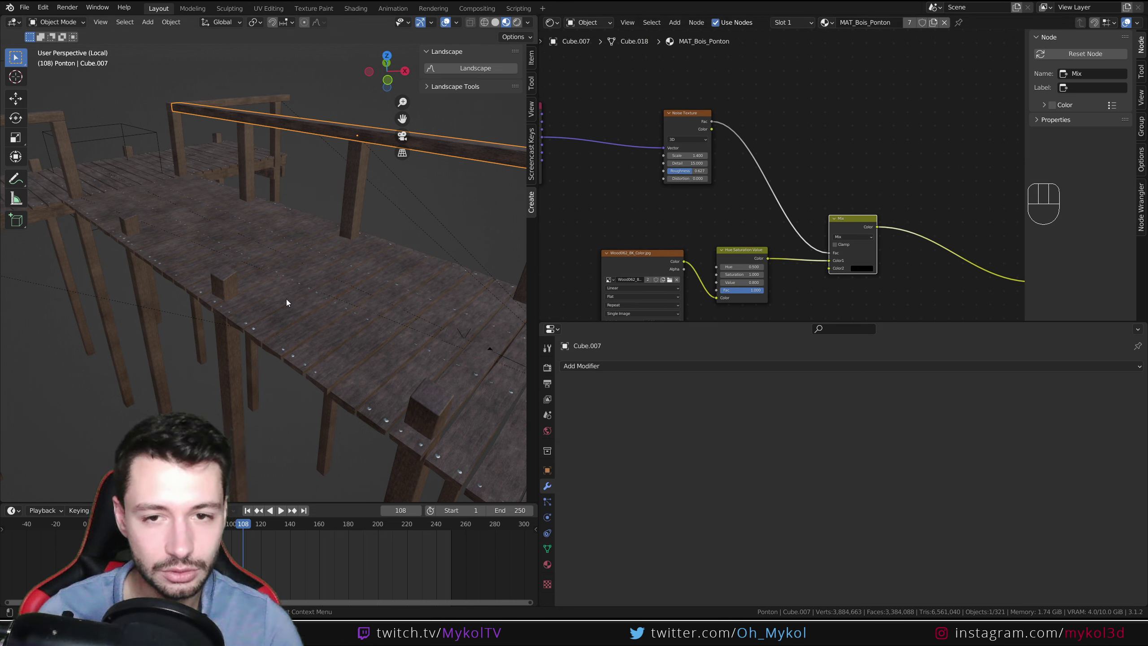
pyautogui.scroll(-8, 630, 205)
pyautogui.moveTo(630, 205); pyautogui.dragTo(677, 127, button='middle')
pyautogui.scroll(4, 674, 158)
pyautogui.scroll(-3, 673, 158)
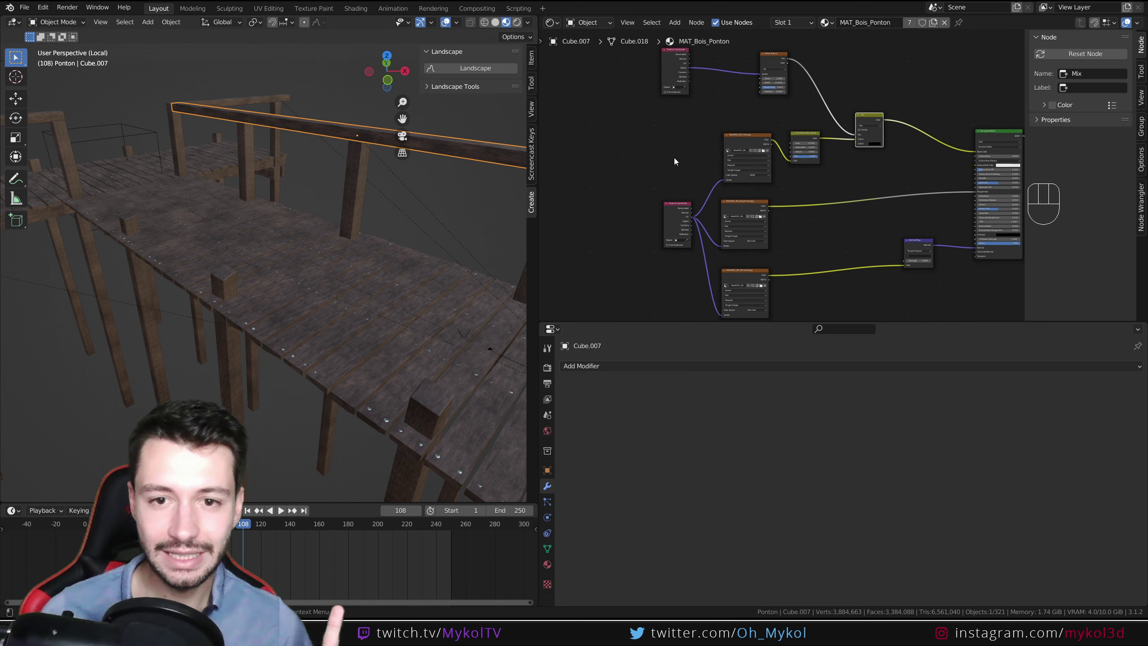
pyautogui.moveTo(676, 53); pyautogui.dragTo(676, 143)
pyautogui.scroll(5, 768, 180)
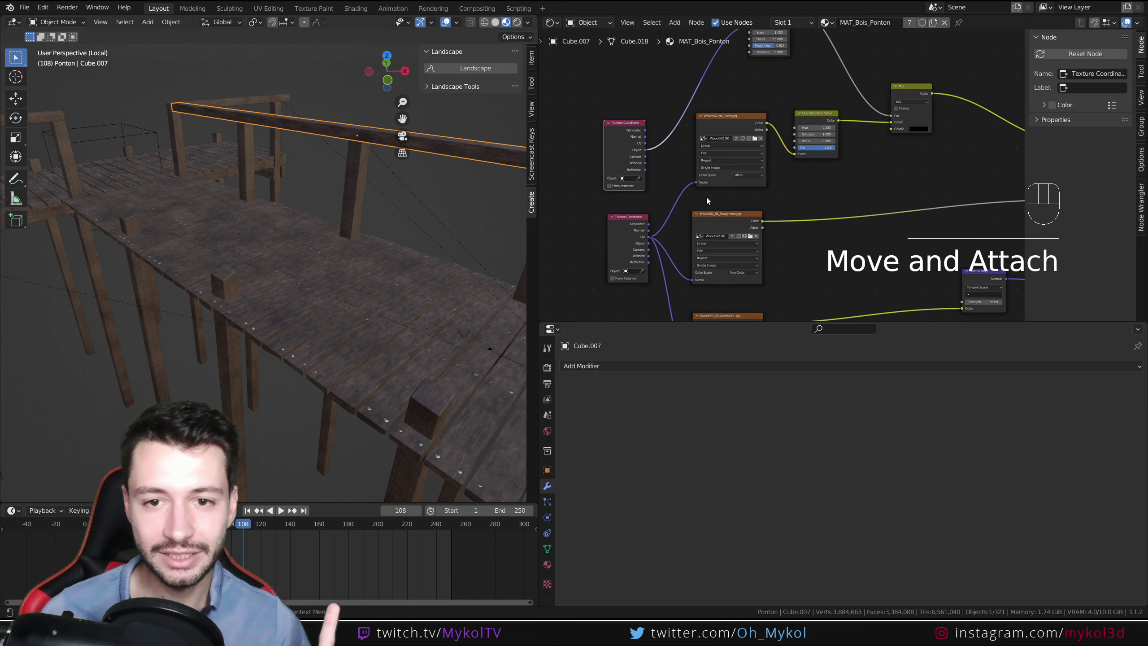
pyautogui.moveTo(691, 206); pyautogui.dragTo(688, 140, button='middle')
pyautogui.scroll(4, 628, 182)
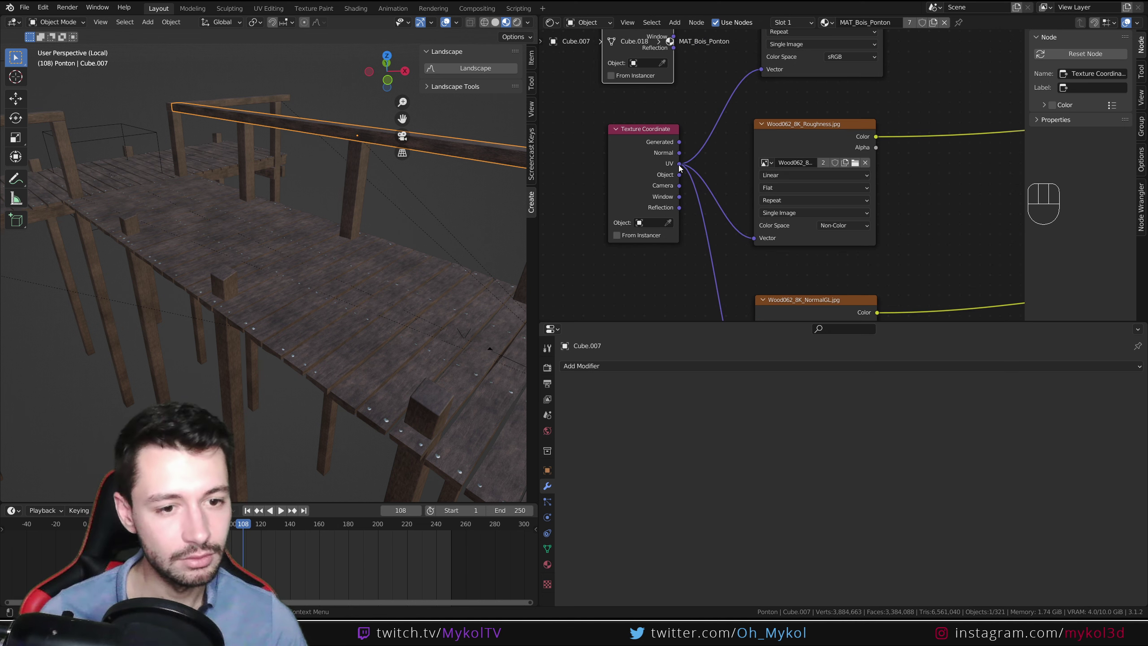
pyautogui.moveTo(685, 88); pyautogui.dragTo(669, 234, button='middle')
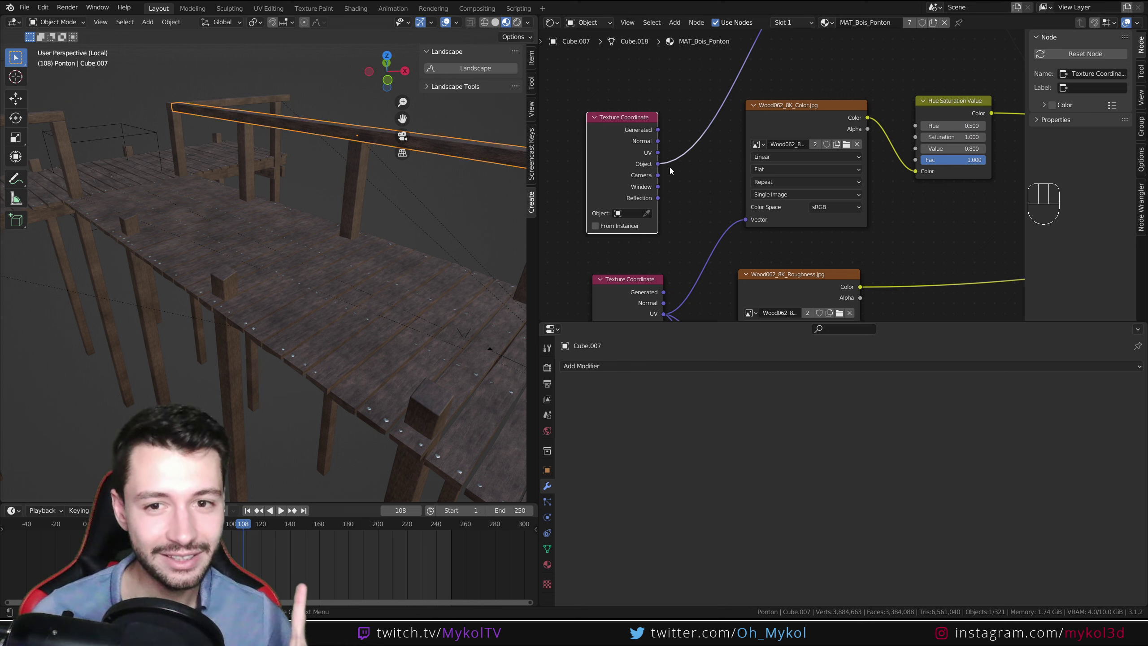
# Preview the Noise Texture node's output on the pontoon and examine the pattern across the planks from several angles.
pyautogui.scroll(-5, 658, 167)
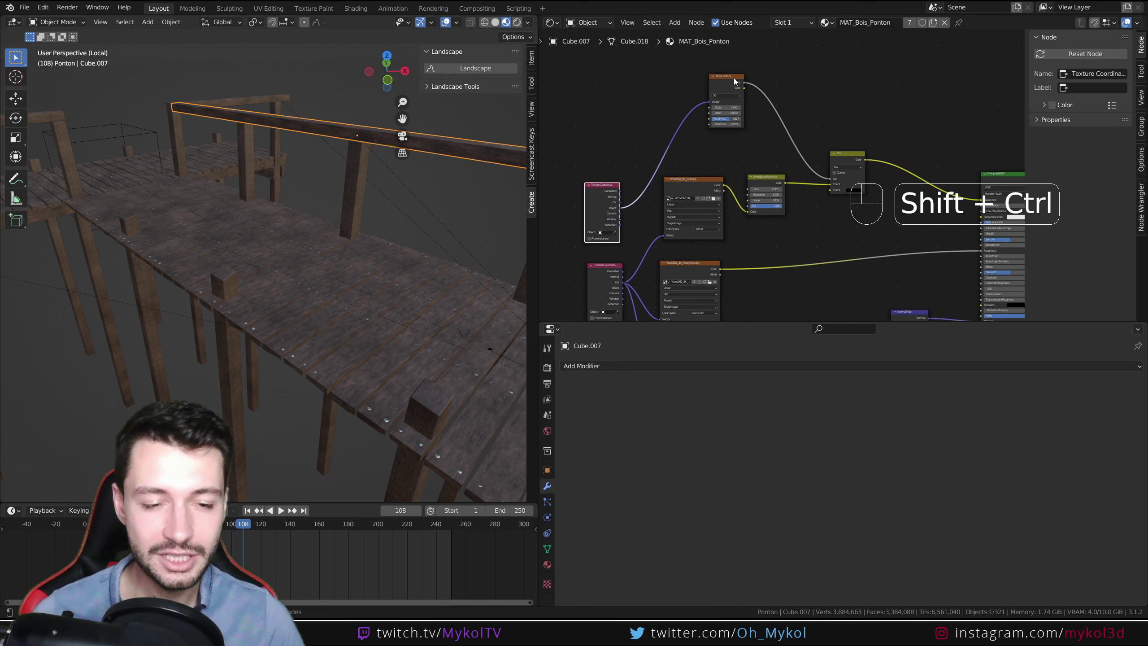
pyautogui.keyDown('ctrl'); pyautogui.keyDown('shift'); pyautogui.click(733, 77); pyautogui.keyUp('shift'); pyautogui.keyUp('ctrl')
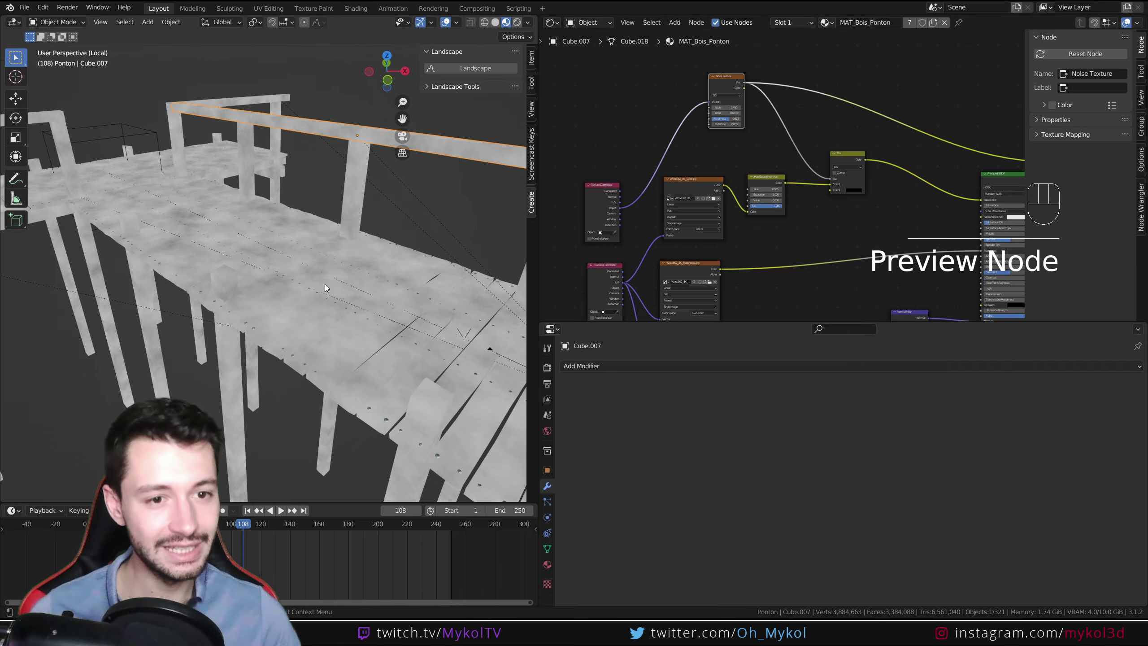
pyautogui.moveTo(324, 284); pyautogui.dragTo(359, 293, button='middle')
pyautogui.press('KP_7')
pyautogui.moveTo(407, 248)
pyautogui.mouseDown(button='middle')
pyautogui.moveTo(397, 245)
pyautogui.moveTo(407, 229)
pyautogui.mouseUp(button='middle')
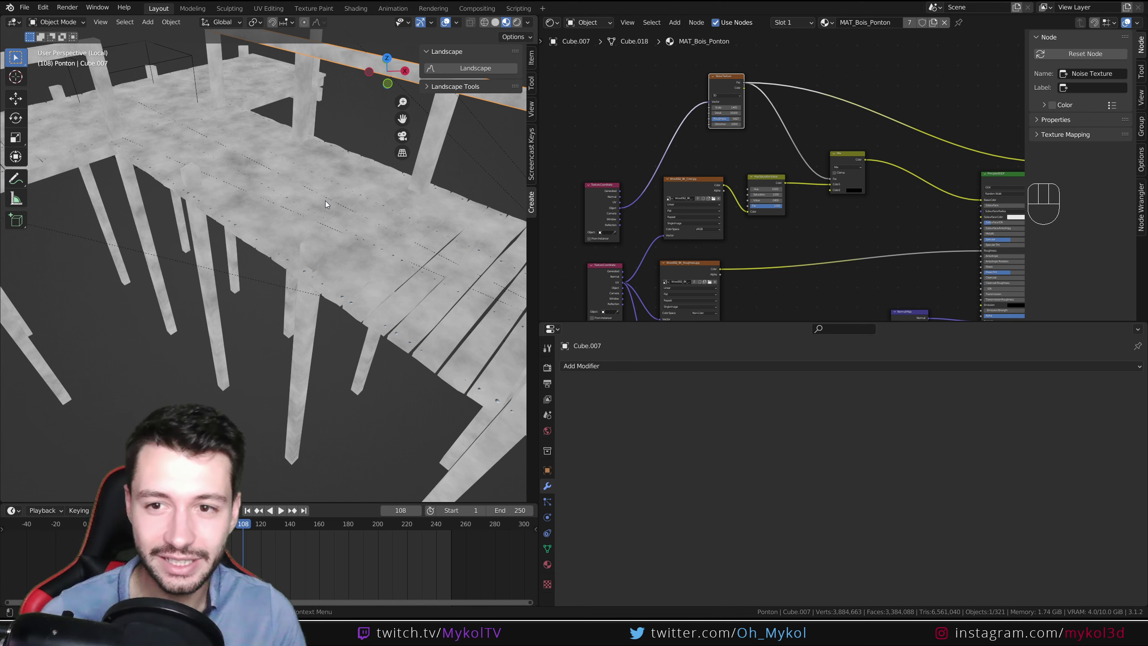
# Preview the Wood062_8K_Color.jpg image texture on the pontoon and examine the deck planks from above.
pyautogui.moveTo(780, 215); pyautogui.dragTo(580, 168, button='middle')
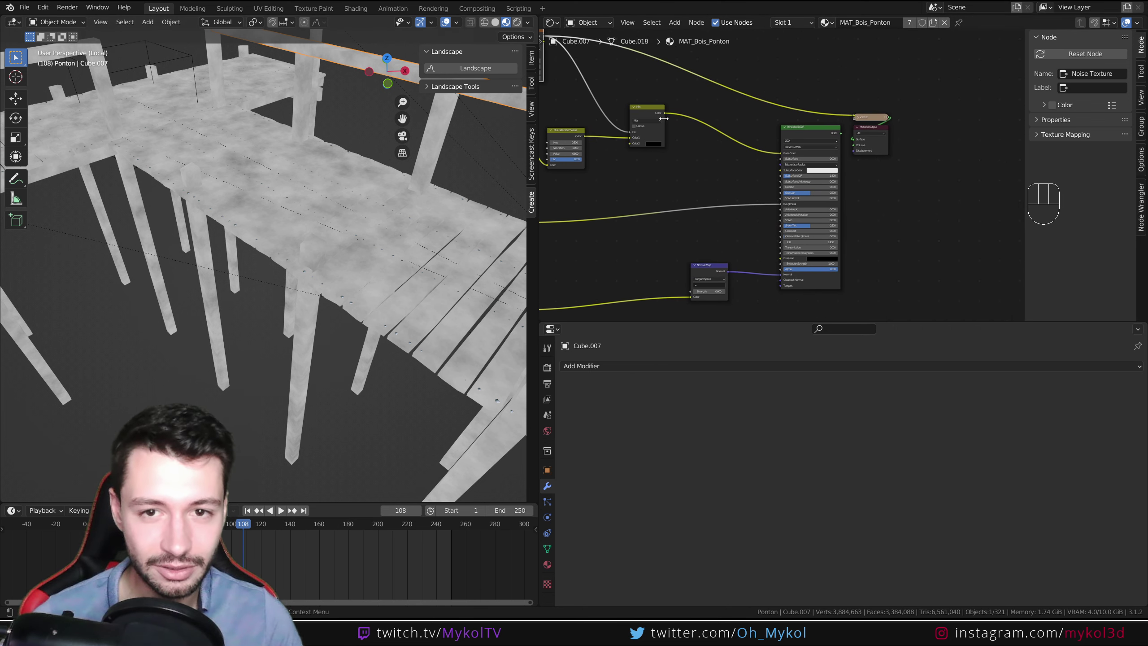
pyautogui.moveTo(674, 175); pyautogui.dragTo(880, 136, button='middle')
pyautogui.moveTo(780, 150); pyautogui.dragTo(774, 208, button='middle')
pyautogui.keyDown('ctrl'); pyautogui.keyDown('shift'); pyautogui.click(719, 168); pyautogui.keyUp('shift'); pyautogui.keyUp('ctrl')
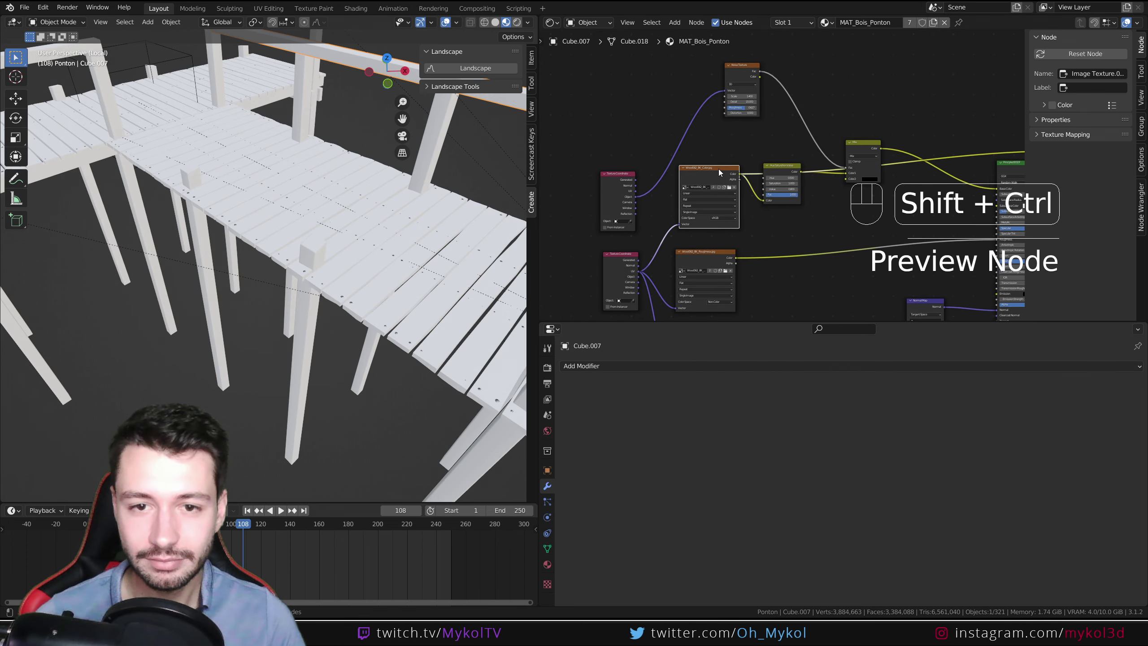
pyautogui.moveTo(342, 233); pyautogui.dragTo(341, 256, button='middle')
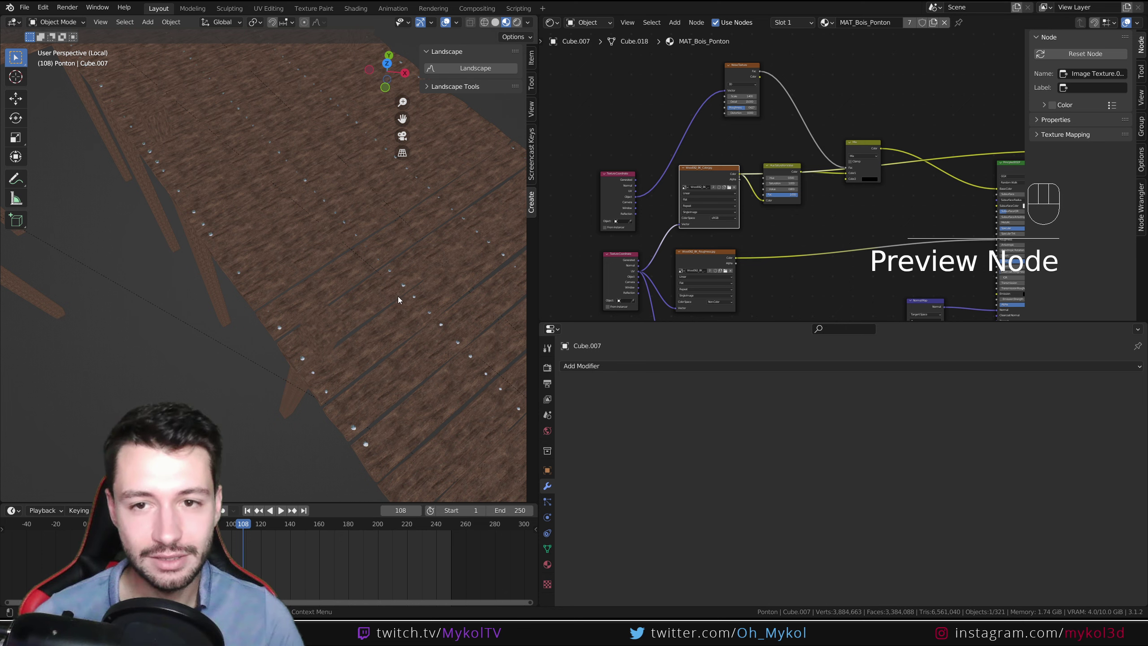
# Preview the Noise Texture node on the deck again and select both Texture Coordinate nodes for comparison.
pyautogui.keyDown('ctrl'); pyautogui.keyDown('shift'); pyautogui.click(741, 76); pyautogui.keyUp('shift'); pyautogui.keyUp('ctrl')
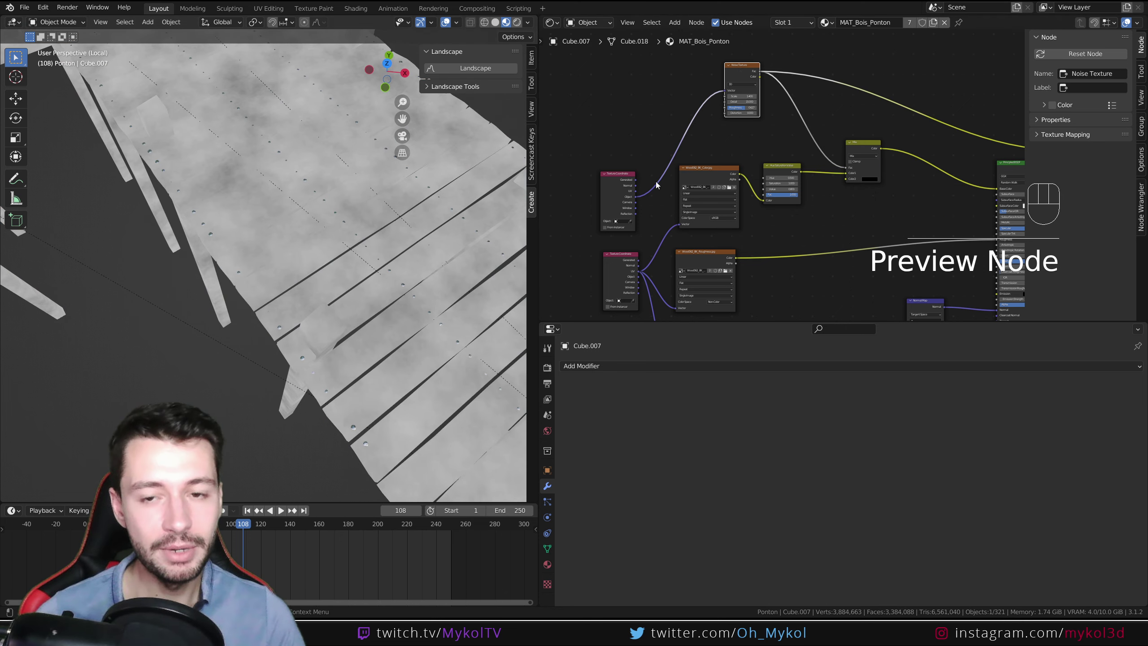
pyautogui.moveTo(583, 221); pyautogui.dragTo(653, 185, button='middle')
pyautogui.scroll(4, 641, 211)
pyautogui.moveTo(605, 70); pyautogui.dragTo(713, 297)
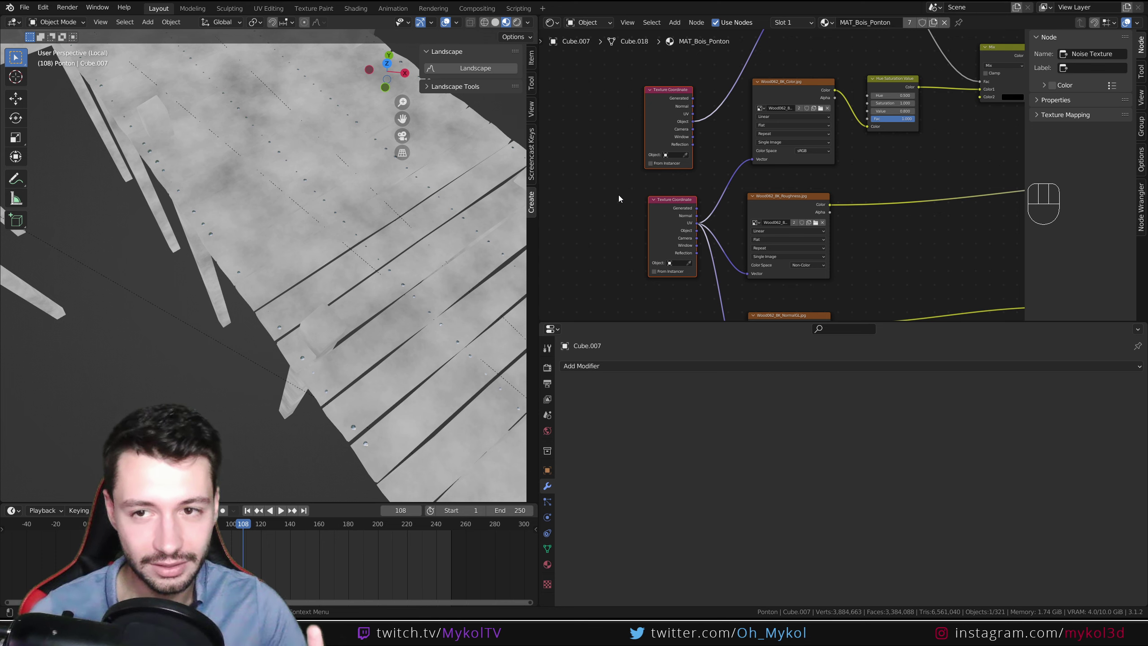
# Route the Principled BSDF back to the material output and view the finished wood along the deck.
pyautogui.scroll(-1, 620, 195)
pyautogui.scroll(-3, 705, 185)
pyautogui.moveTo(912, 206); pyautogui.dragTo(651, 218, button='middle')
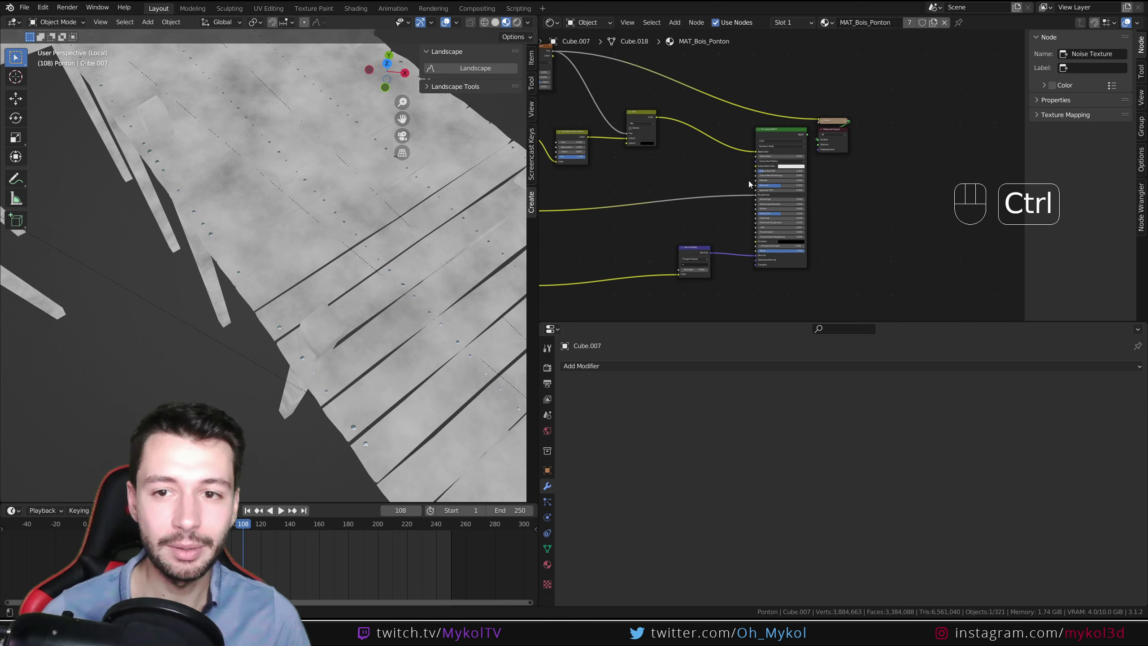
pyautogui.keyDown('ctrl'); pyautogui.keyDown('shift'); pyautogui.click(789, 131); pyautogui.keyUp('shift'); pyautogui.keyUp('ctrl')
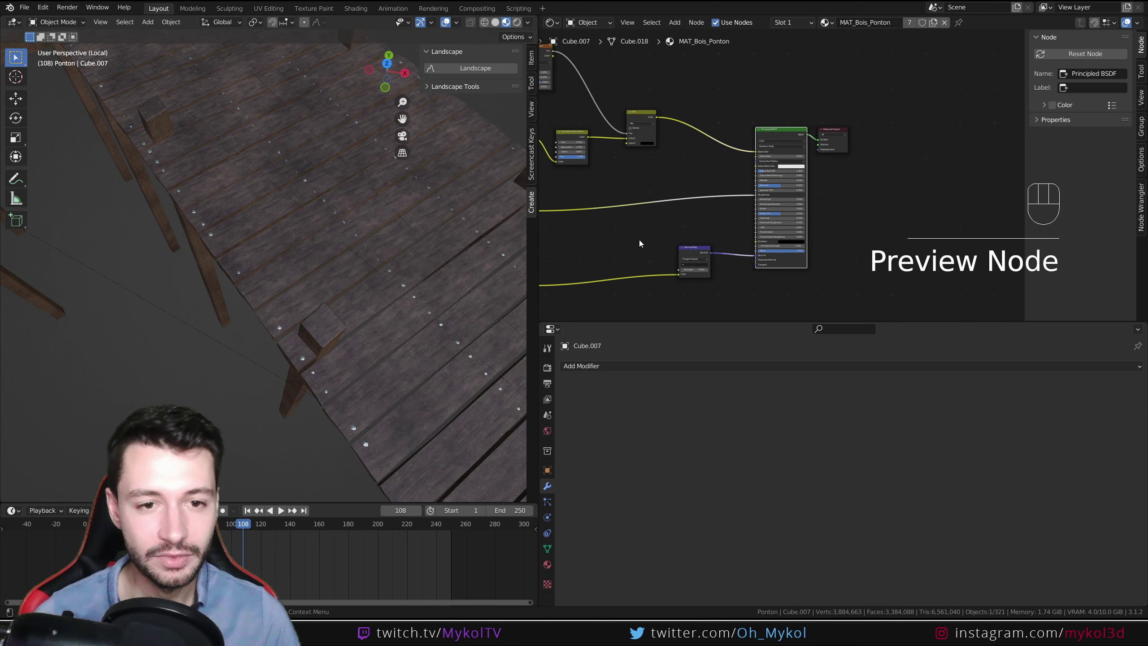
pyautogui.moveTo(407, 235); pyautogui.dragTo(181, 272, button='middle')
pyautogui.scroll(2, 331, 251)
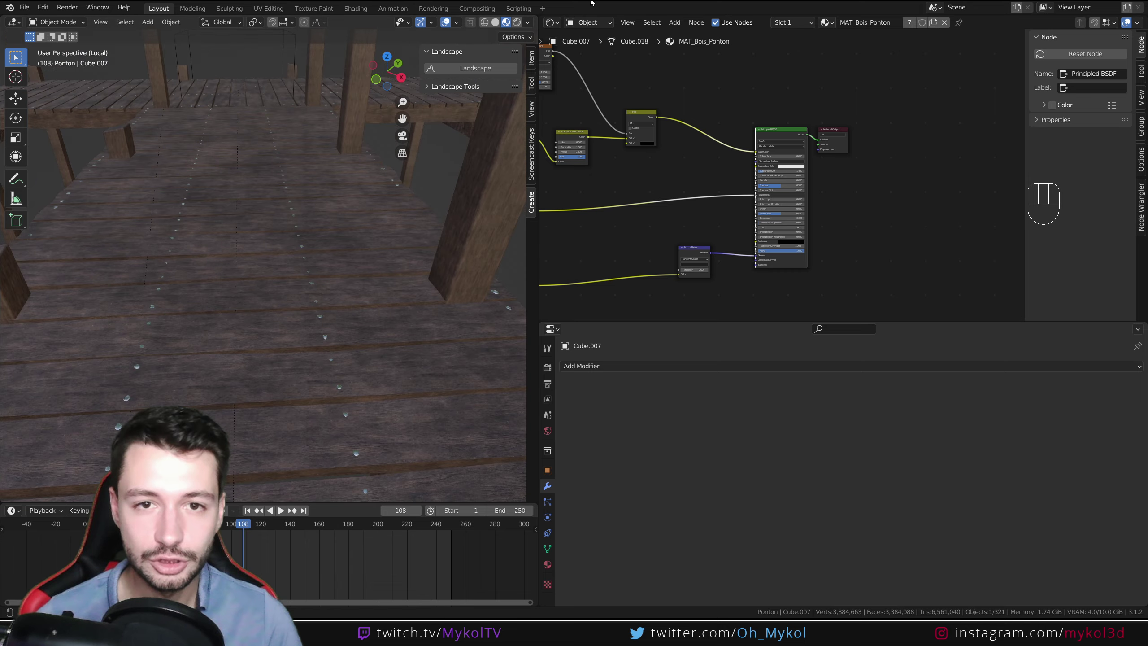
# Switch the viewport to rendered shading and examine the isolated pontoon's lighting up close and from a distance.
pyautogui.click(518, 24)
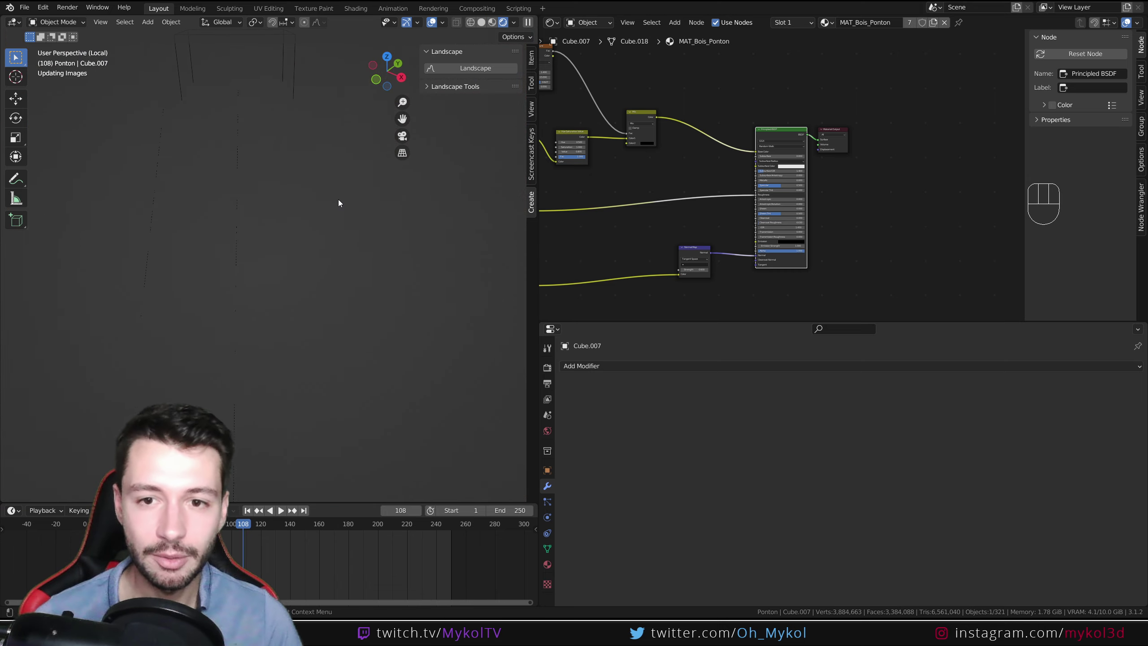
pyautogui.moveTo(306, 238); pyautogui.dragTo(52, 335, button='middle')
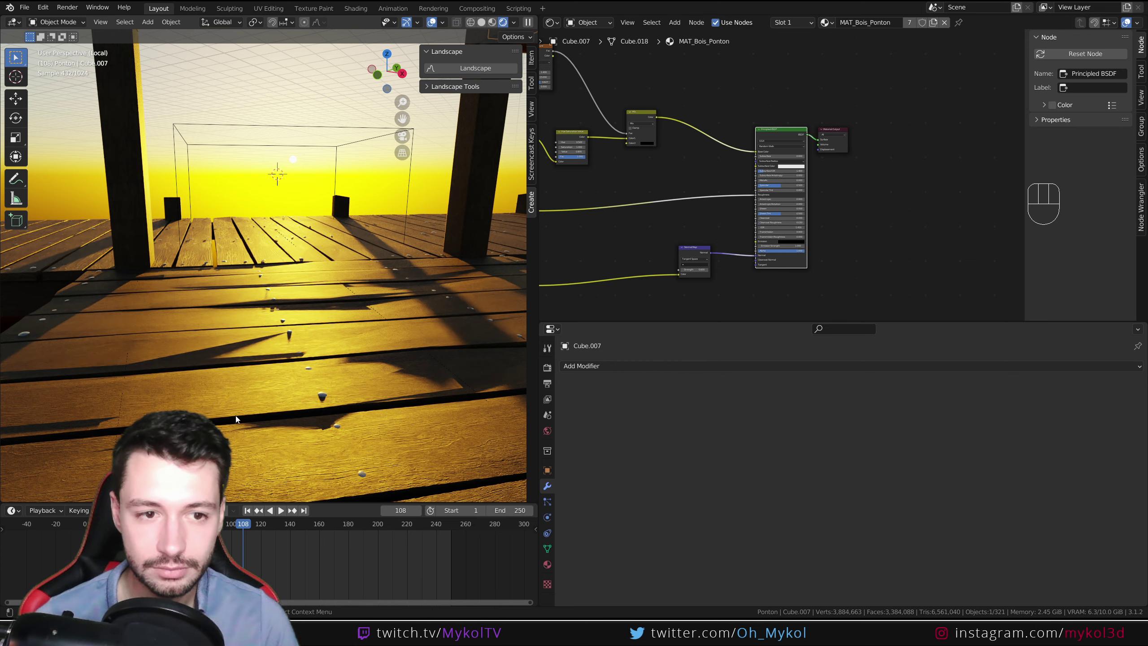
pyautogui.scroll(-10, 235, 416)
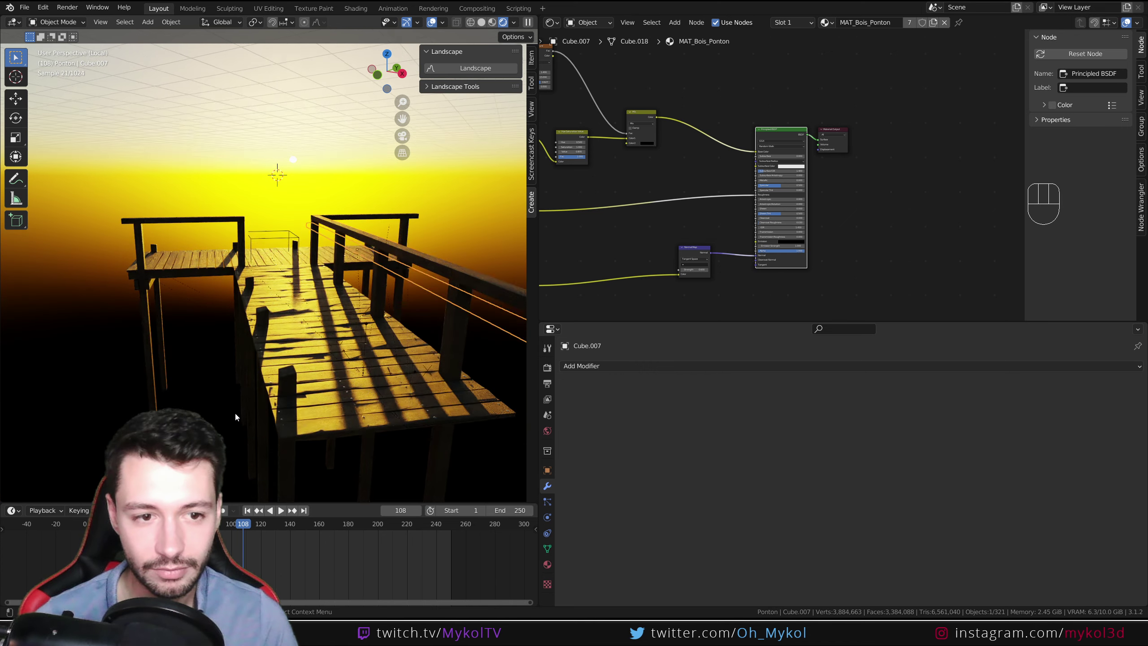
pyautogui.scroll(-5, 230, 405)
pyautogui.moveTo(226, 396); pyautogui.dragTo(250, 400, button='middle')
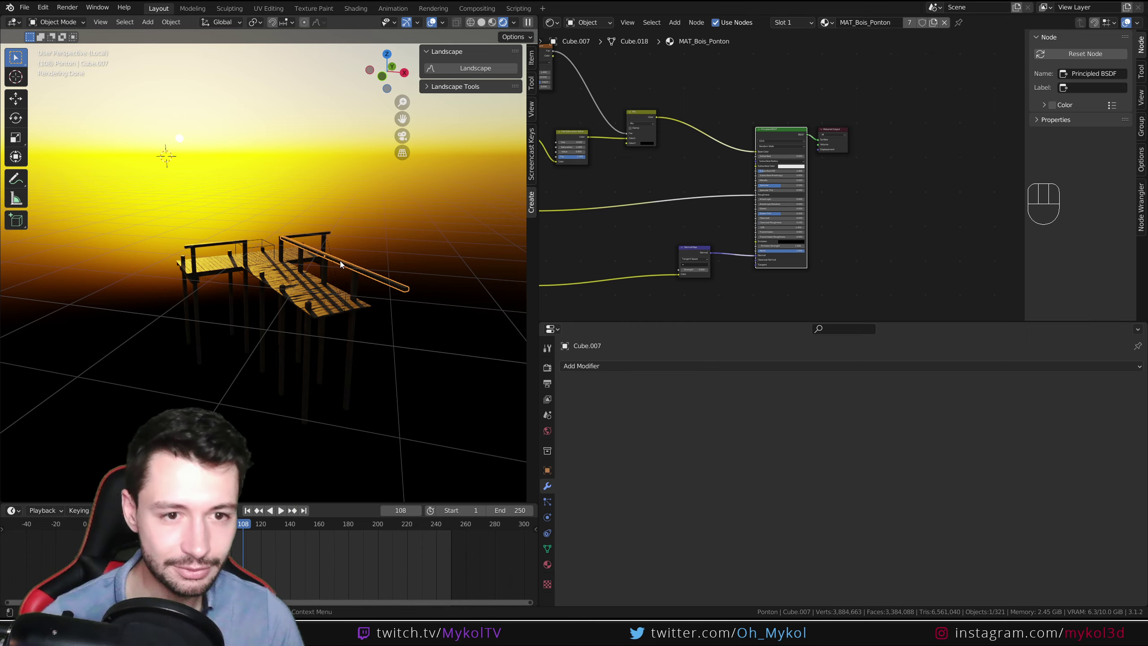
# Leave local view and show the full lake scene through the camera in a wider 3D viewport.
pyautogui.press('KP_Divide')
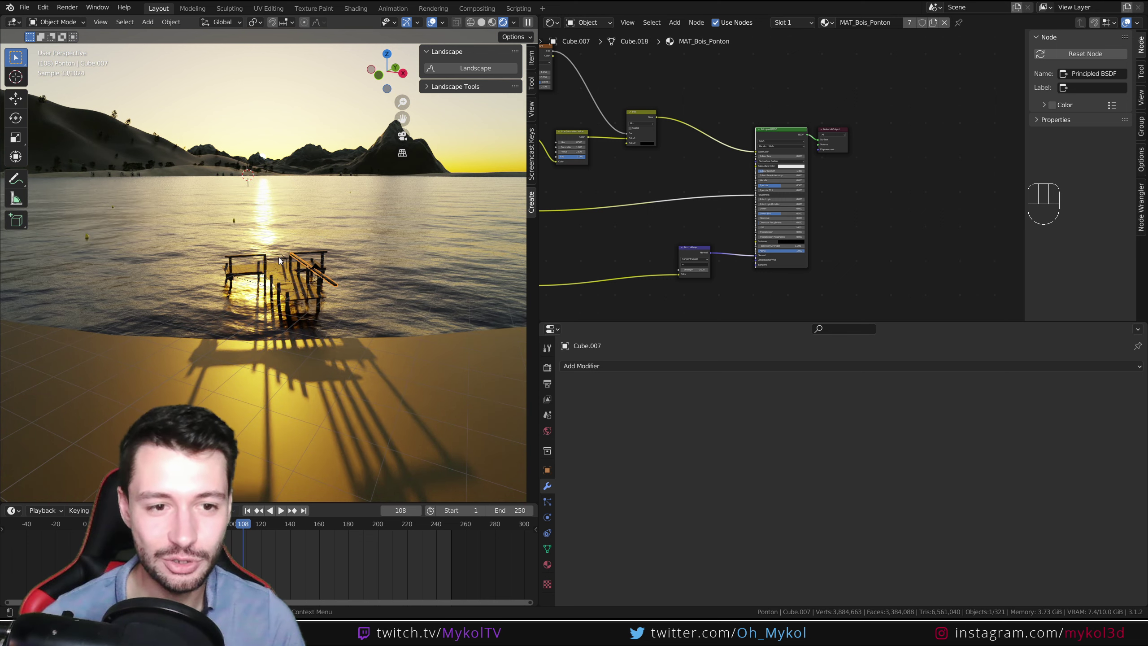
pyautogui.press('KP_0')
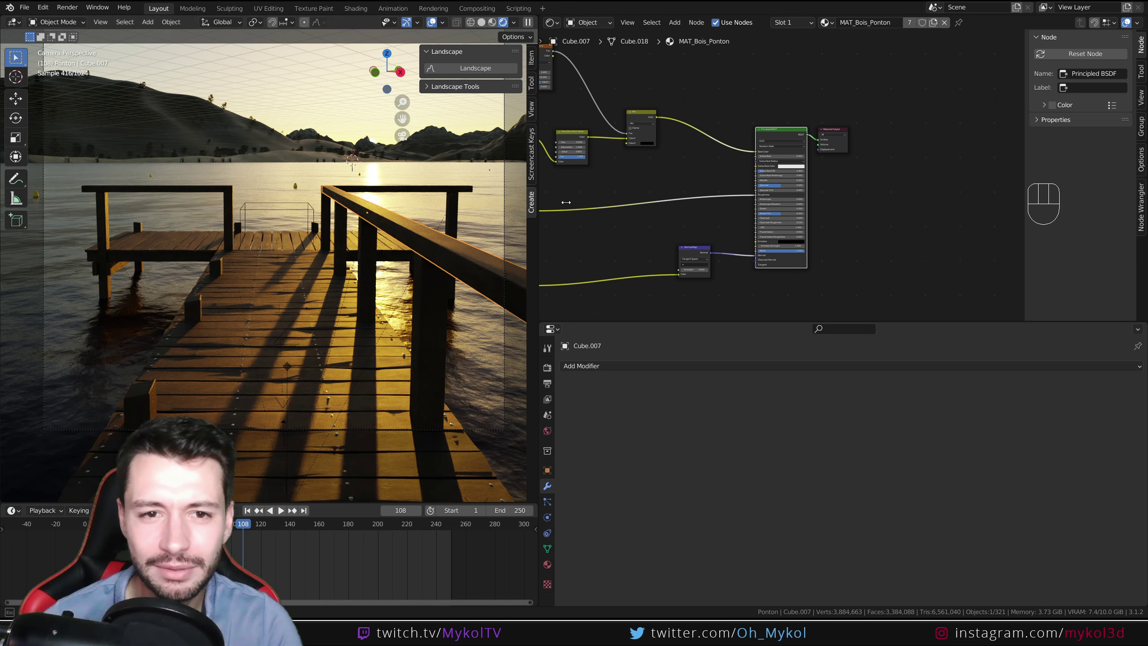
pyautogui.moveTo(566, 202); pyautogui.dragTo(836, 202)
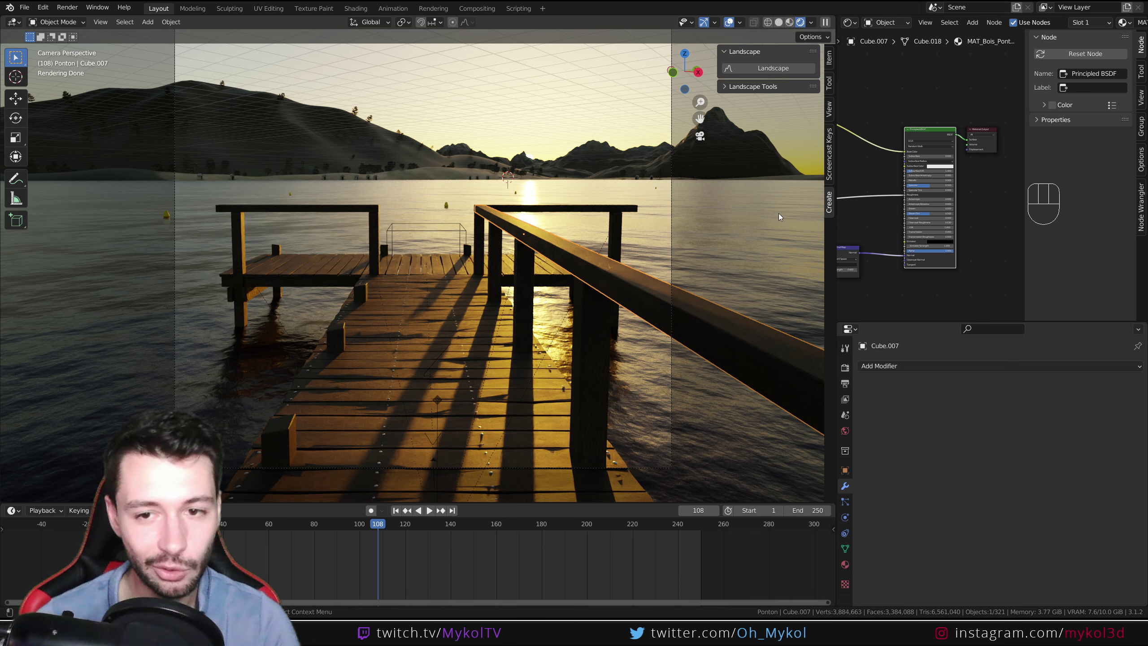
# Show the World properties and the World shader nodes, and enlarge the node editor area.
pyautogui.click(845, 431)
pyautogui.click(885, 22)
pyautogui.click(879, 41)
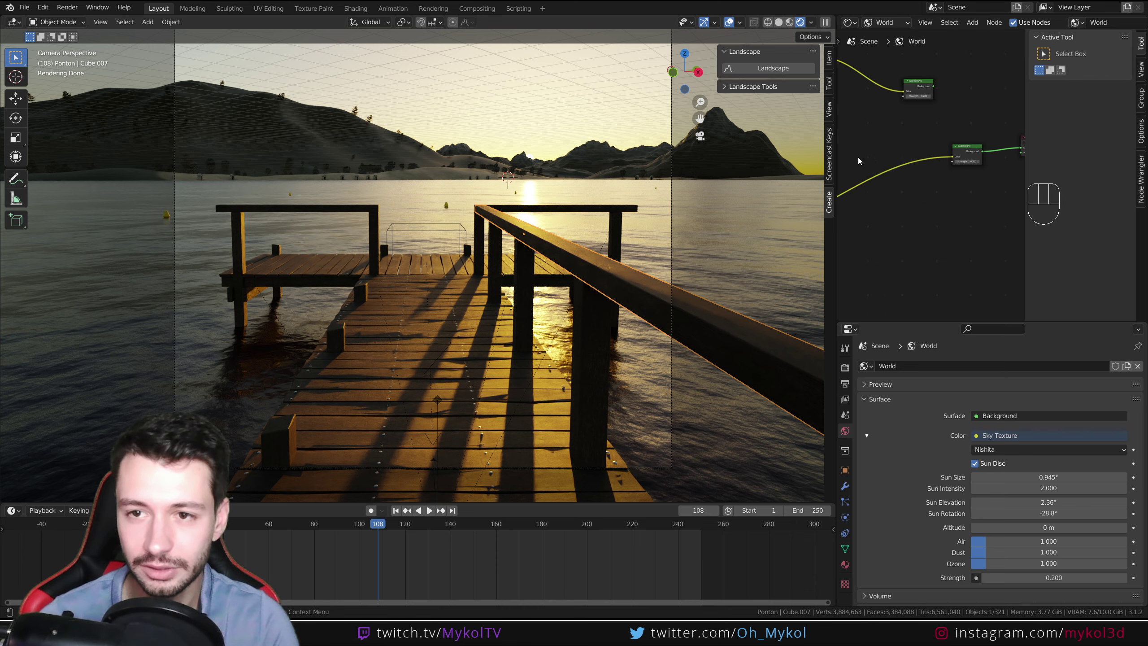
pyautogui.moveTo(837, 145); pyautogui.dragTo(607, 145)
pyautogui.scroll(-3, 723, 197)
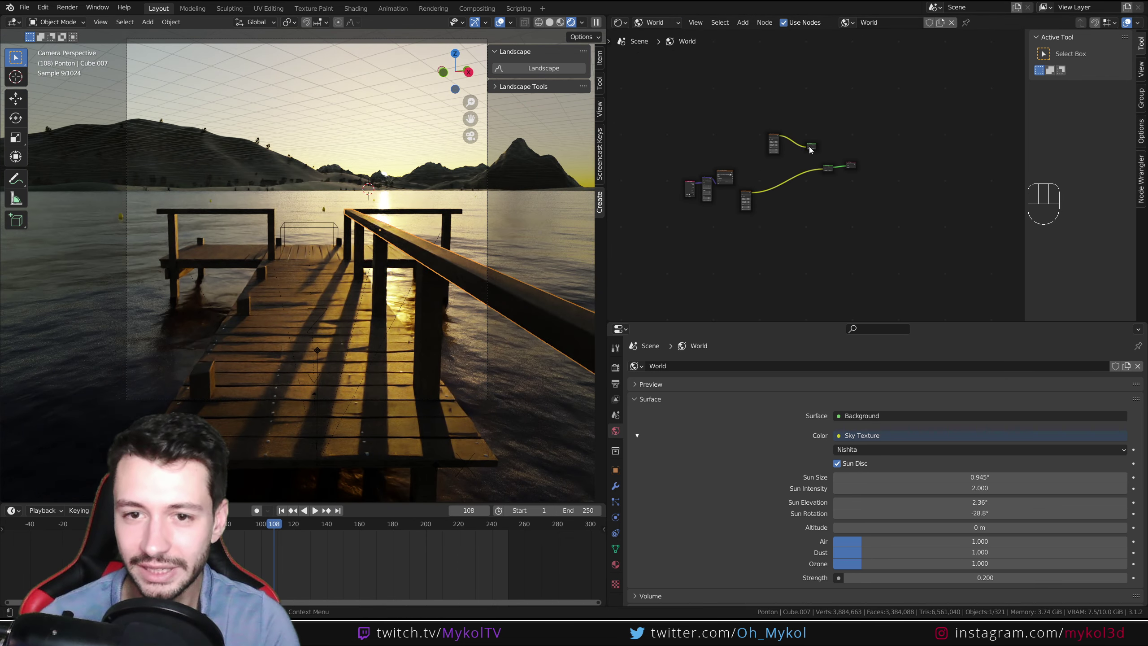
# Move the connected Sky Texture node right beside its Background node and enlarge the view of its settings.
pyautogui.scroll(3, 671, 192)
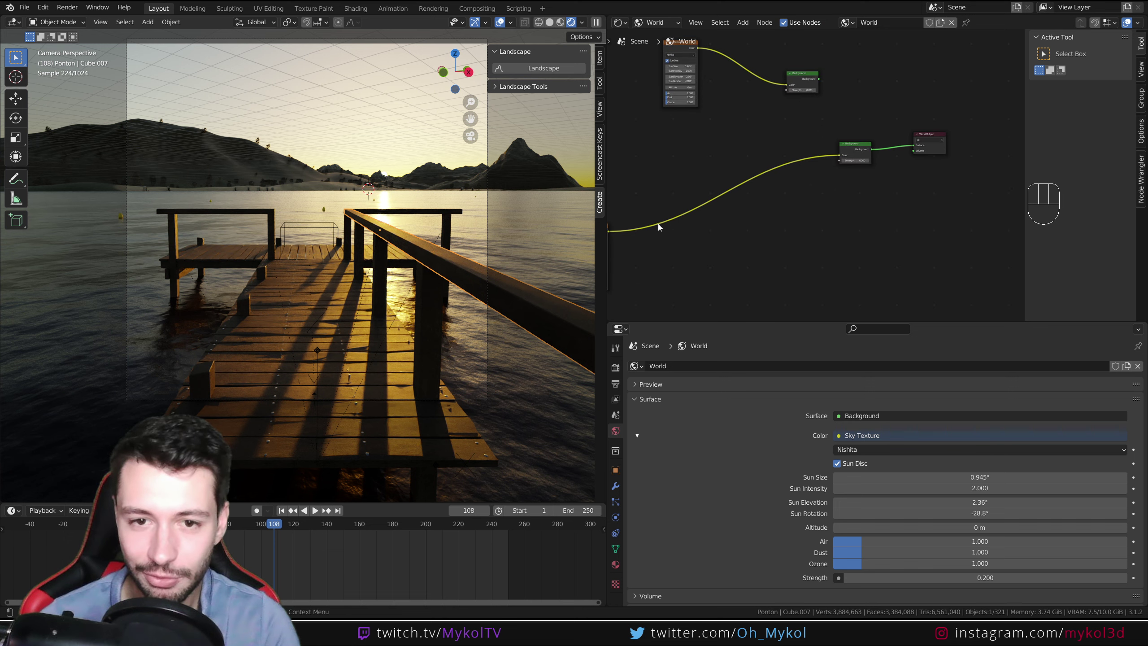
pyautogui.moveTo(637, 223); pyautogui.dragTo(791, 152)
pyautogui.scroll(6, 809, 152)
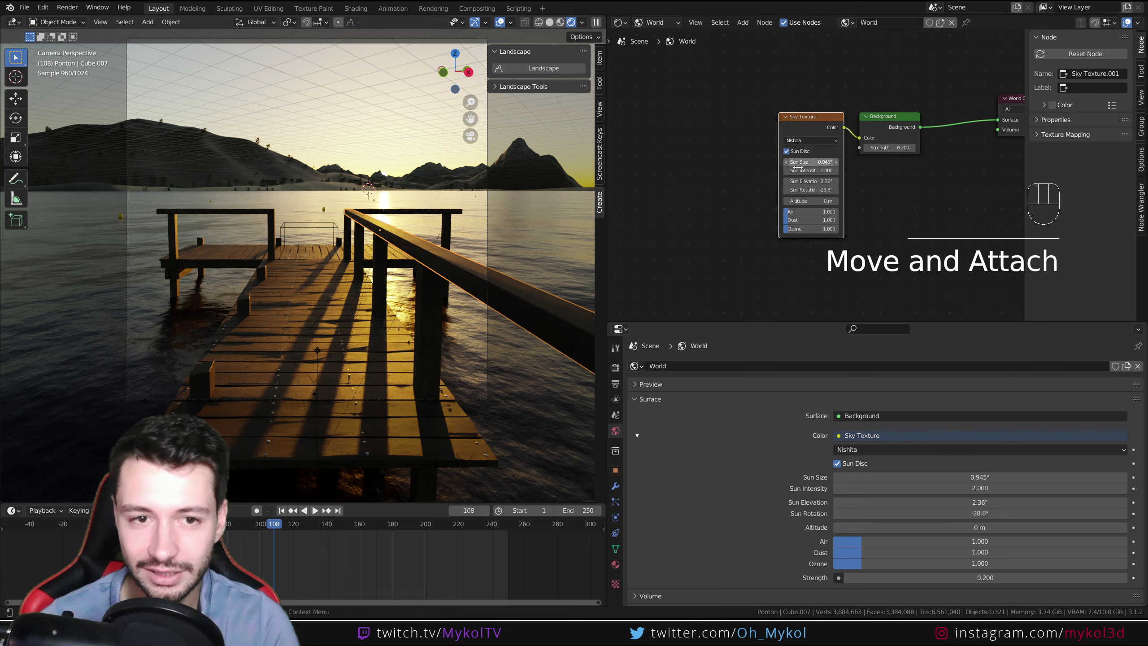
pyautogui.scroll(2, 344, 203)
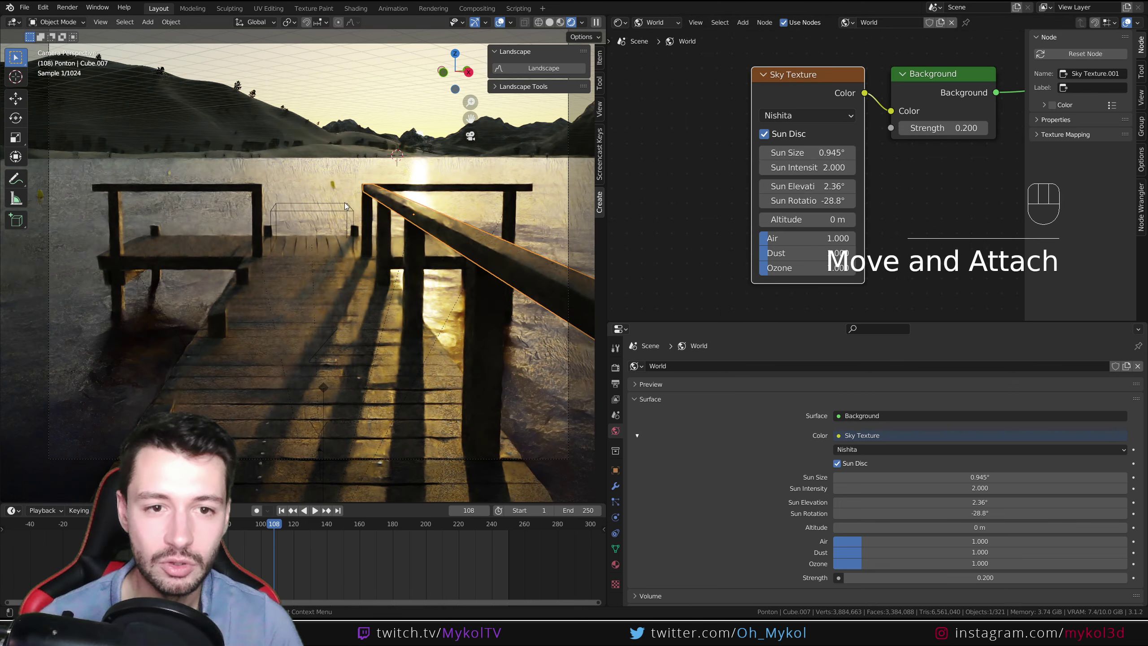
# Try a different sun elevation and a sun rotation of -31.5° in the Sky Texture, and undo the changes.
pyautogui.keyDown('shift'); pyautogui.moveTo(333, 181); pyautogui.dragTo(315, 222, button='middle'); pyautogui.keyUp('shift')
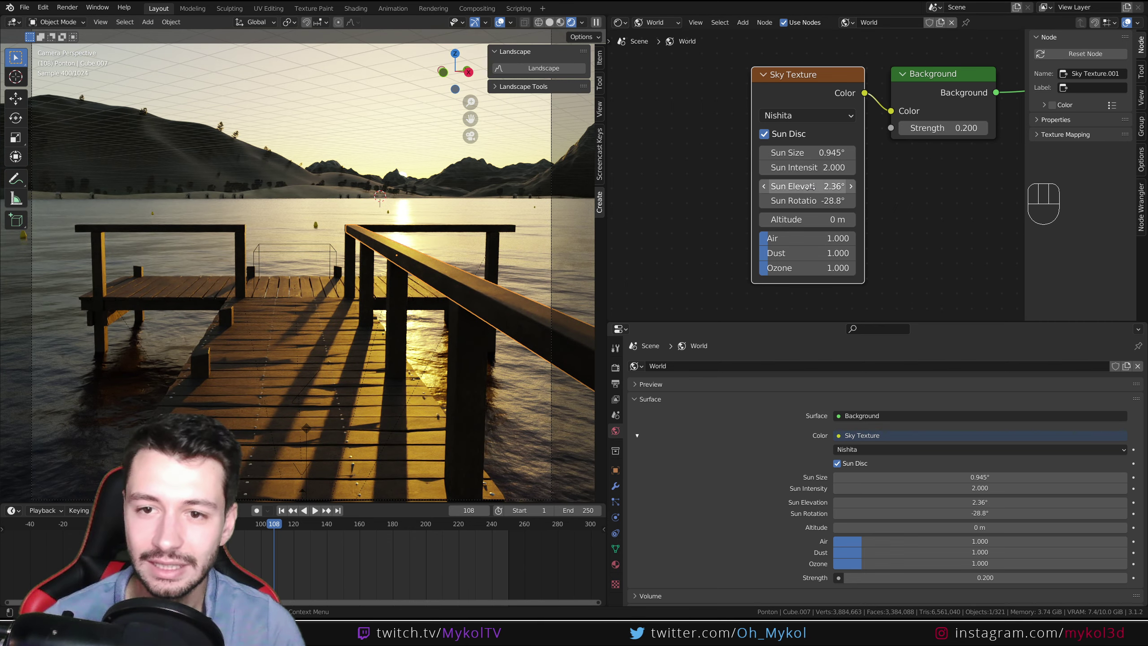
pyautogui.moveTo(807, 186)
pyautogui.mouseDown()
pyautogui.moveTo(818, 185)
pyautogui.moveTo(791, 185)
pyautogui.moveTo(797, 206)
pyautogui.moveTo(813, 206)
pyautogui.mouseUp()
pyautogui.hotkey('ctrl', 'z')
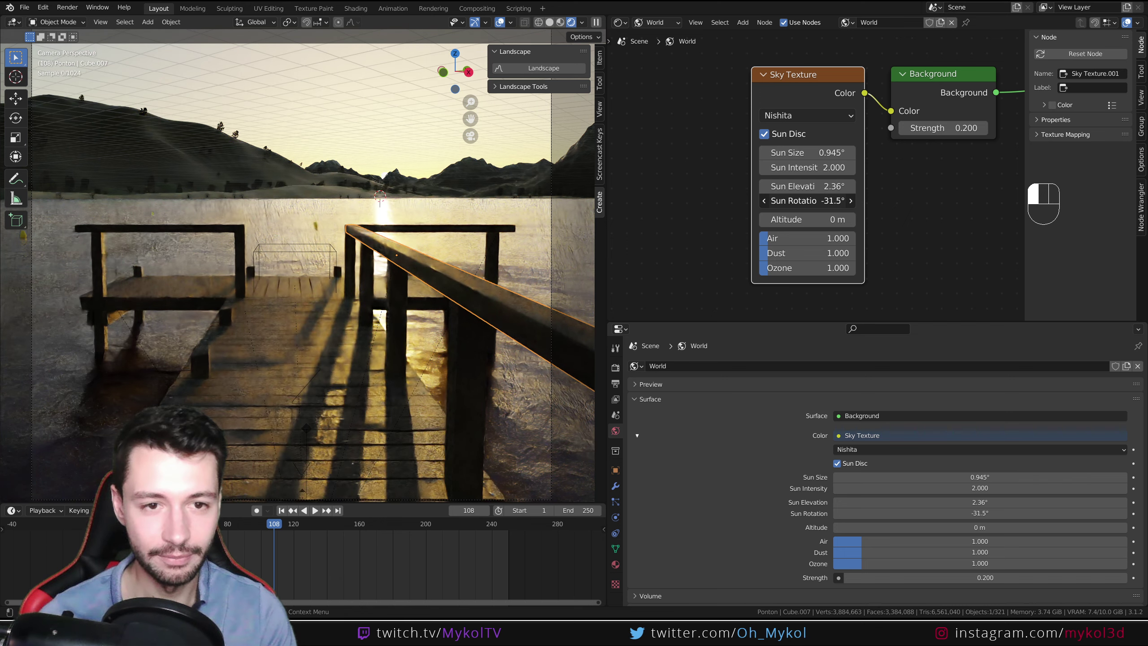
pyautogui.hotkey('ctrl', 'z')
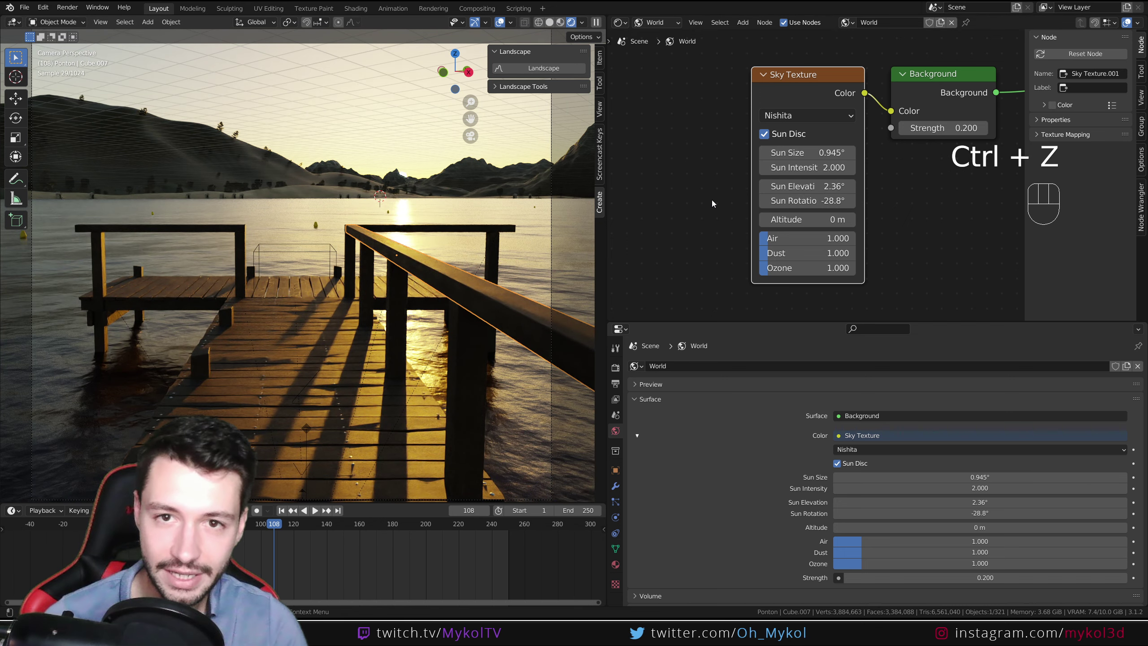
# Bring up the Outliner in place of the node editor, then unhide and select Cube.059 in the Ponton collection.
pyautogui.click(615, 24)
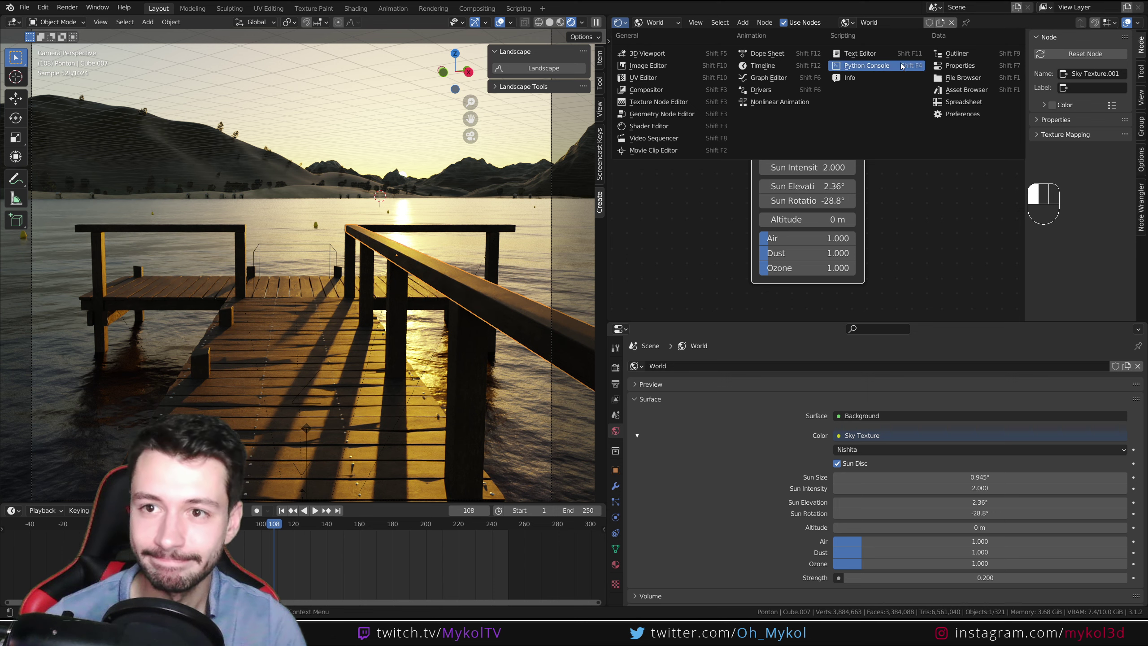
pyautogui.click(957, 54)
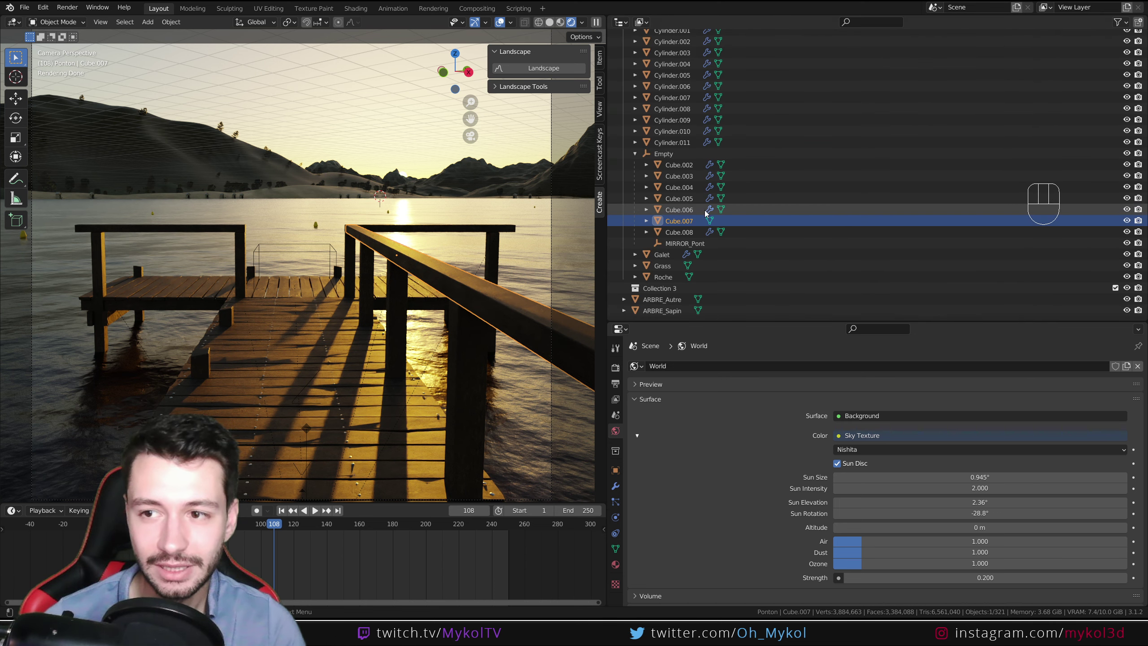
pyautogui.scroll(10, 706, 213)
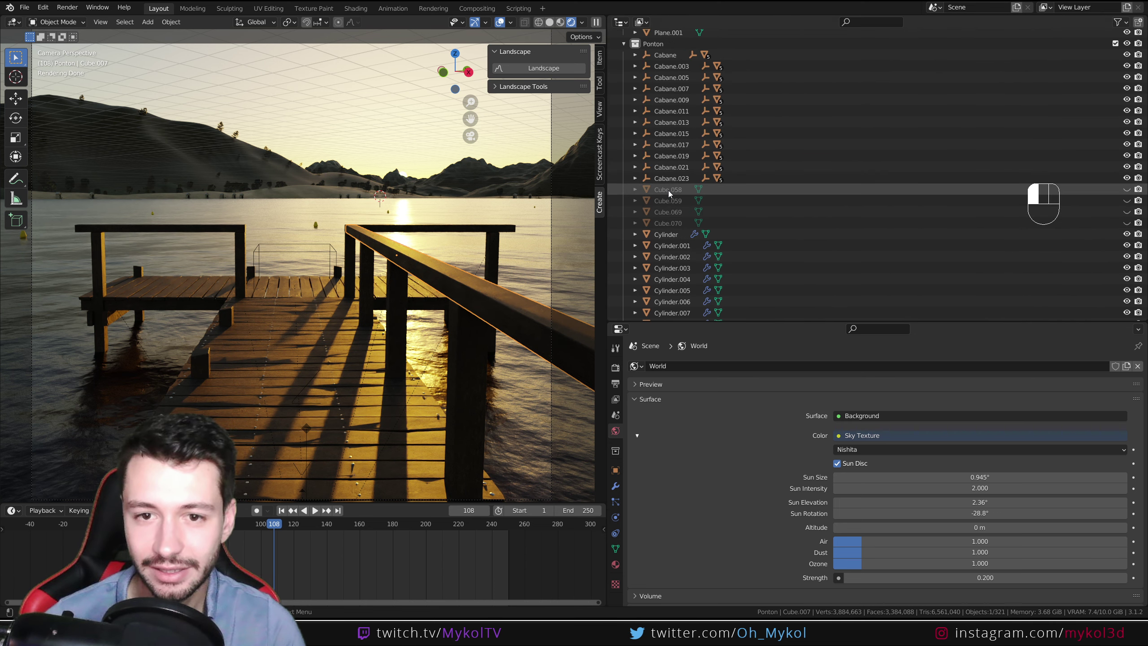
pyautogui.click(670, 190)
pyautogui.click(1127, 190)
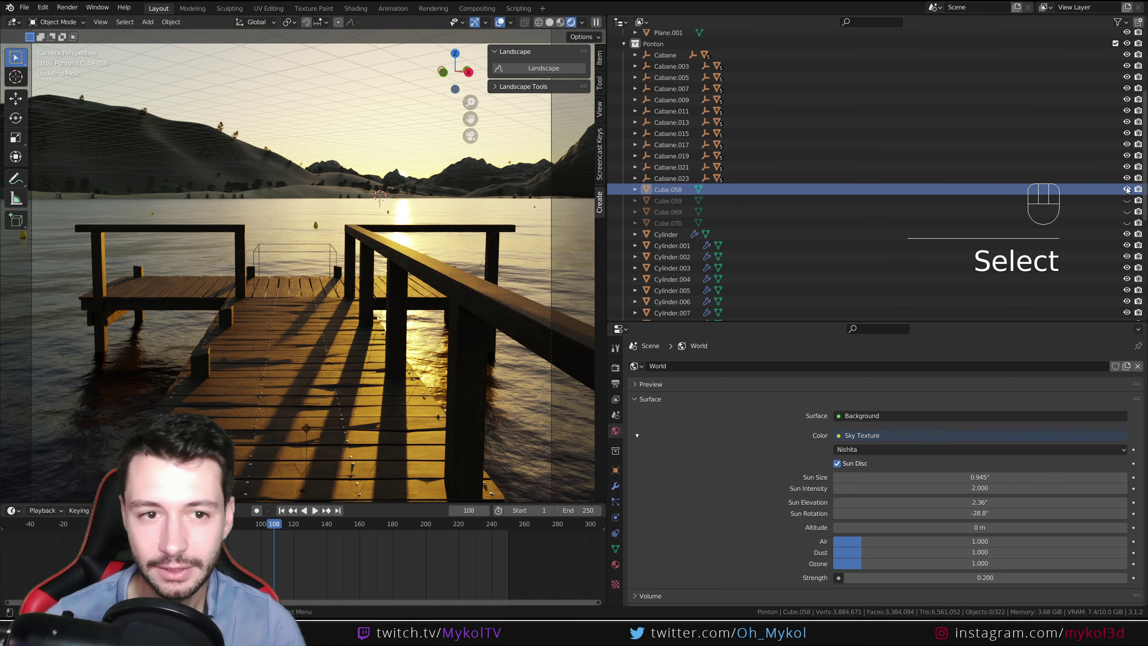
pyautogui.click(1126, 190)
pyautogui.click(1128, 202)
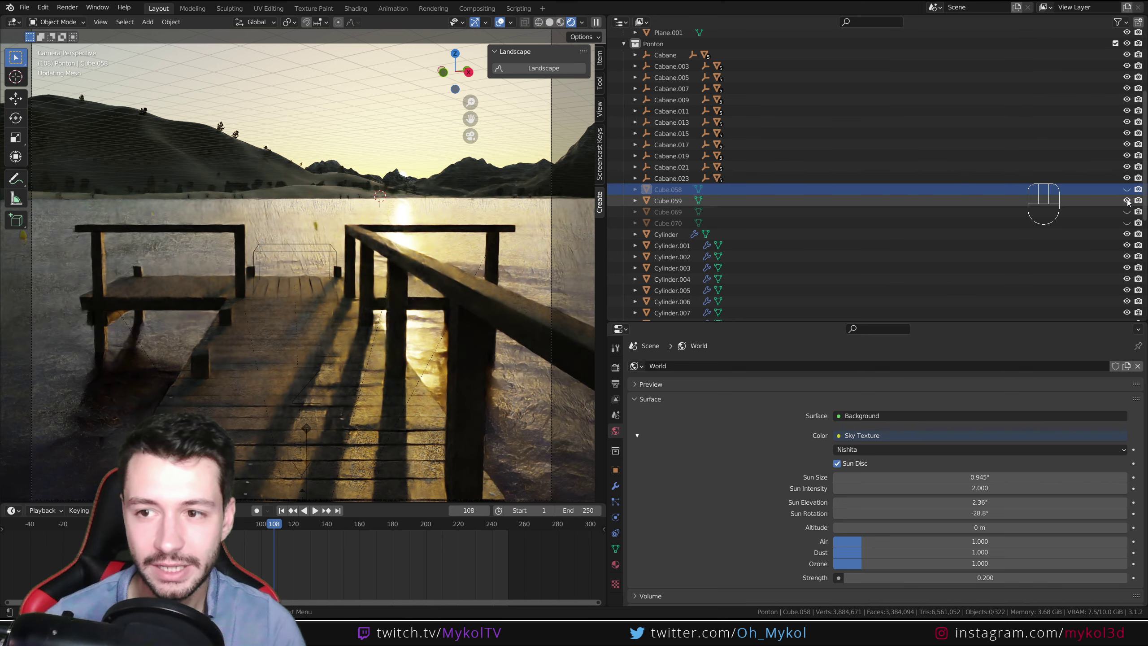
pyautogui.click(1127, 201)
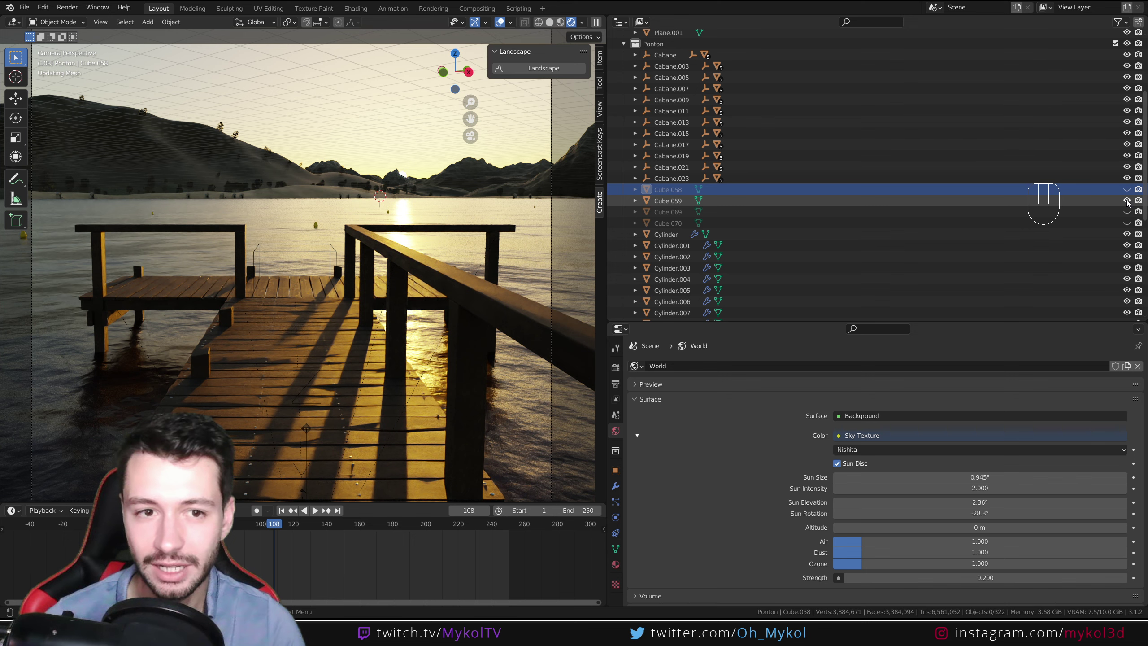
pyautogui.click(755, 203)
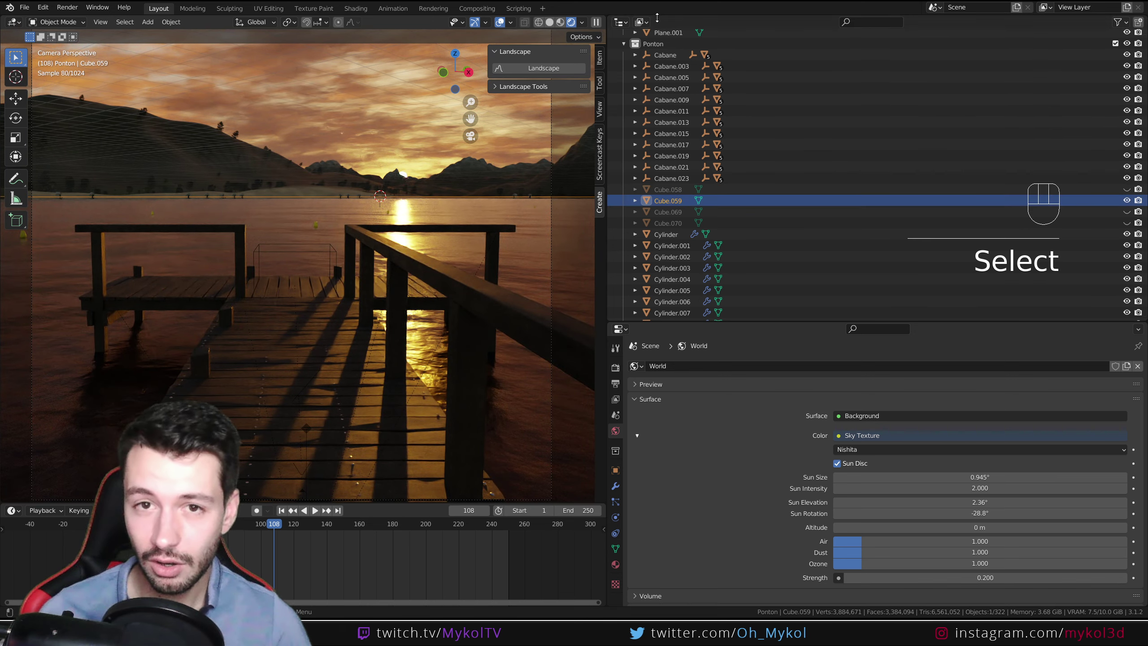
# Bring back the Shader Editor and show the object material nodes of Cube.059 instead of the World nodes.
pyautogui.click(619, 24)
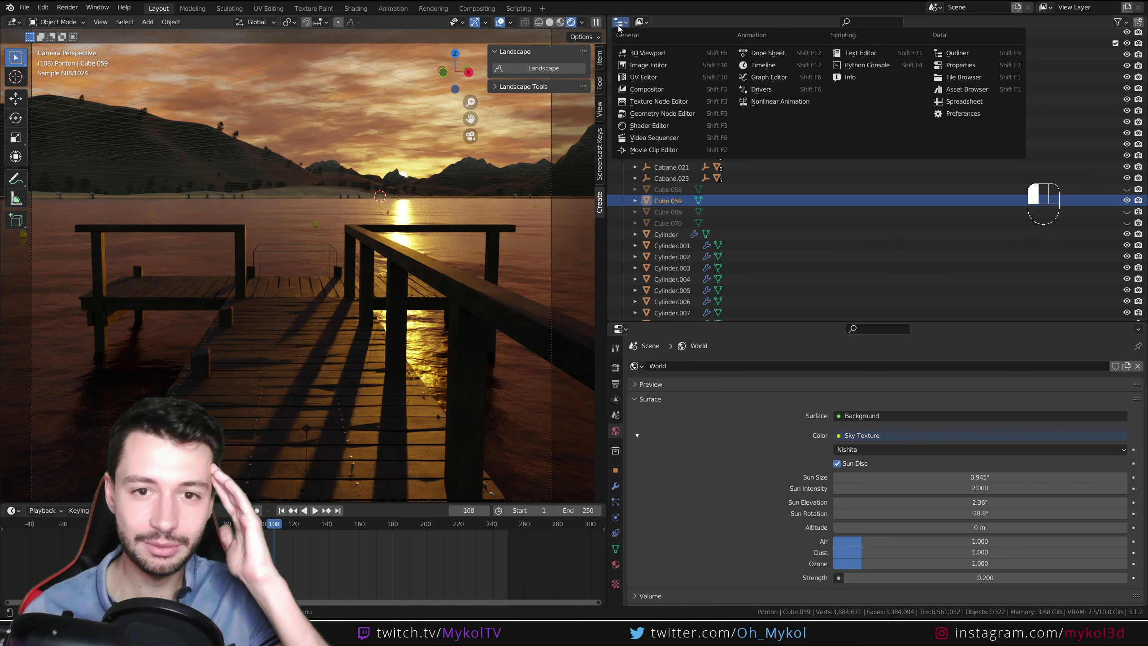
pyautogui.click(655, 118)
pyautogui.scroll(-4, 785, 230)
pyautogui.click(663, 22)
pyautogui.click(660, 36)
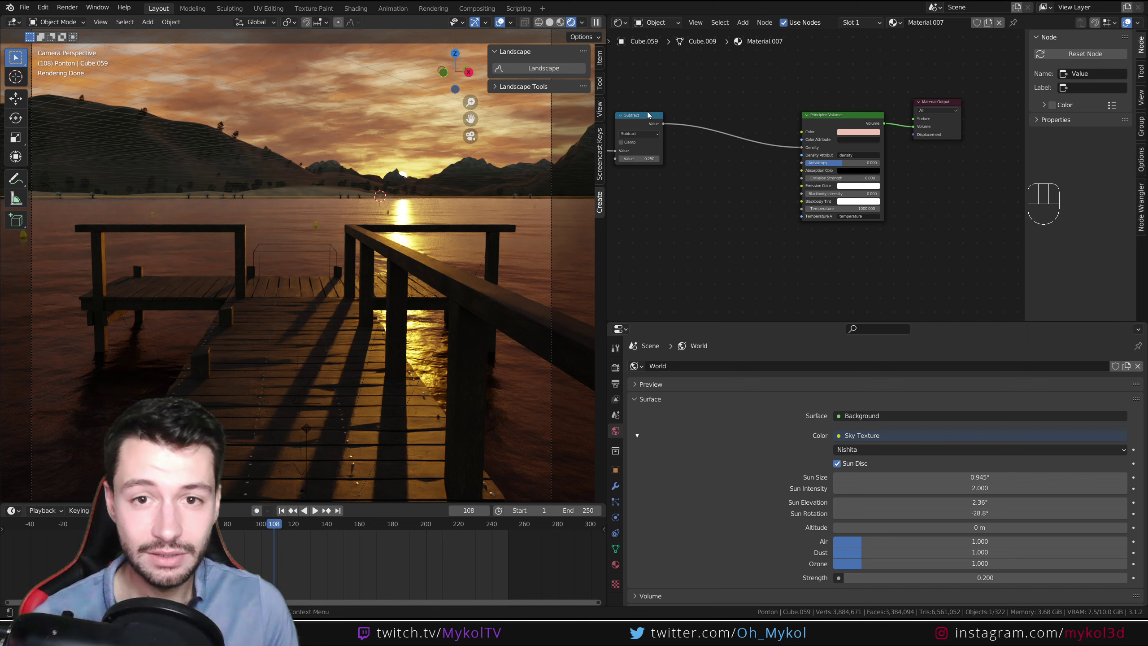
# Move the Subtract node and the texture nodes feeding it closer to the Principled Volume node, tightening the cloud material's layout.
pyautogui.scroll(-4, 648, 115)
pyautogui.moveTo(630, 113); pyautogui.dragTo(850, 245)
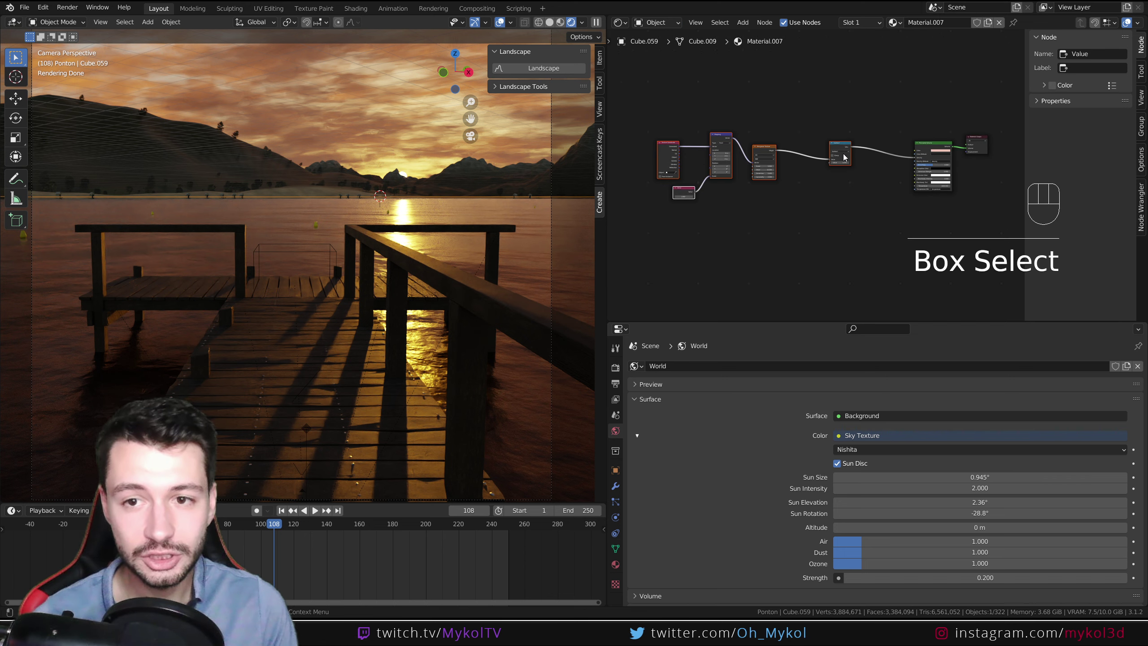
pyautogui.moveTo(843, 157); pyautogui.dragTo(894, 160)
pyautogui.moveTo(686, 112); pyautogui.dragTo(866, 244)
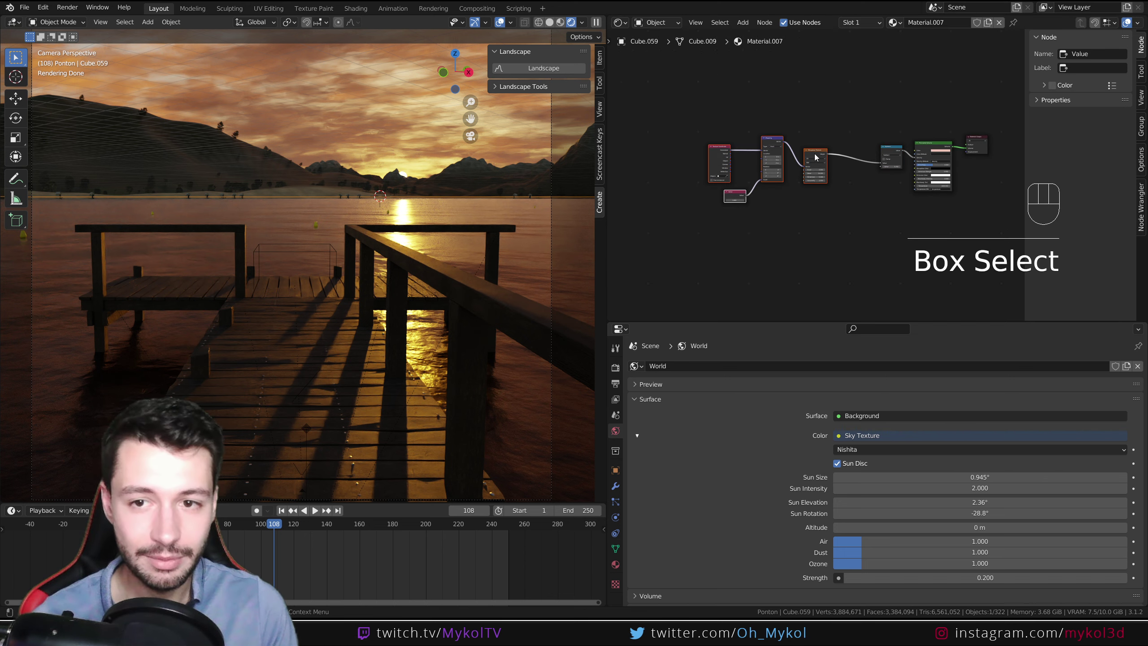
pyautogui.moveTo(816, 157); pyautogui.dragTo(858, 160)
pyautogui.scroll(5, 857, 206)
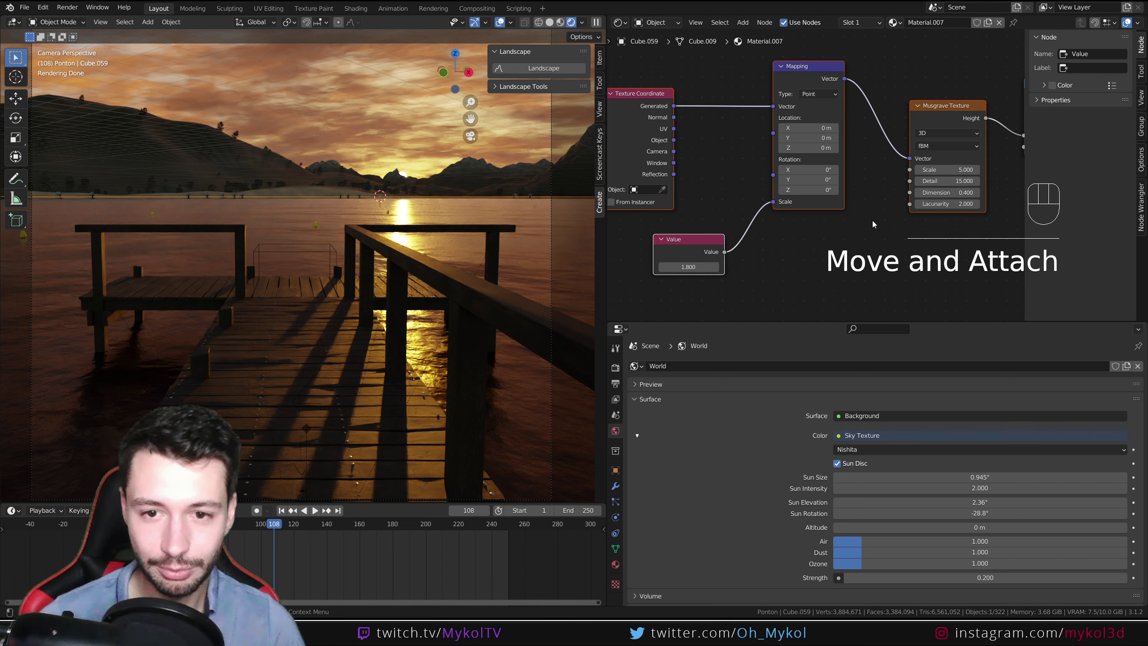
pyautogui.click(872, 222)
# Examine the Musgrave Texture and Subtract nodes and inspect the cloud volume box from outside the camera.
pyautogui.moveTo(873, 223); pyautogui.dragTo(710, 269, button='middle')
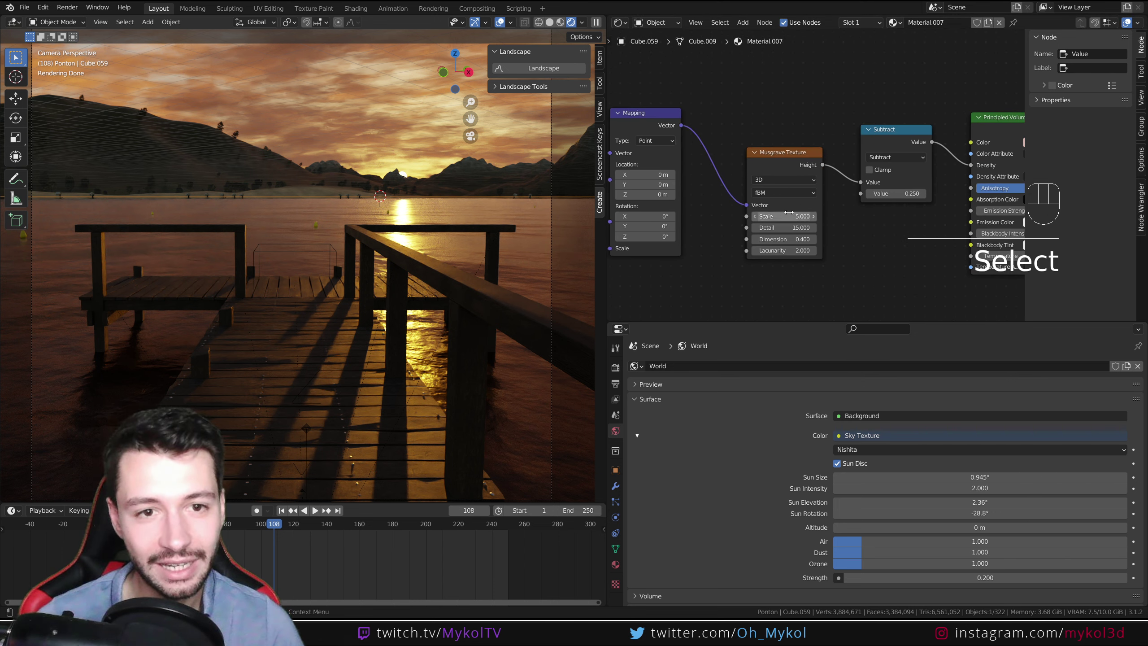
pyautogui.scroll(-4, 343, 132)
pyautogui.moveTo(343, 132)
pyautogui.mouseDown(button='middle')
pyautogui.moveTo(343, 162)
pyautogui.moveTo(371, 186)
pyautogui.moveTo(346, 192)
pyautogui.moveTo(380, 184)
pyautogui.moveTo(397, 210)
pyautogui.moveTo(345, 341)
pyautogui.moveTo(343, 153)
pyautogui.mouseUp(button='middle')
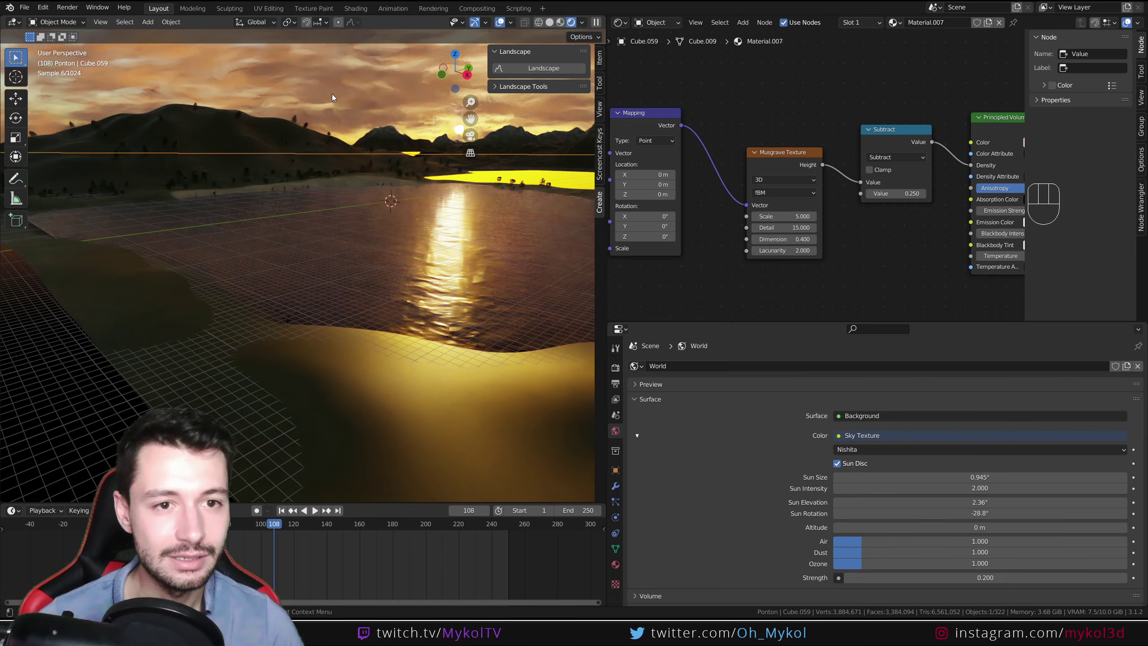
pyautogui.click(332, 94)
pyautogui.scroll(-12, 344, 120)
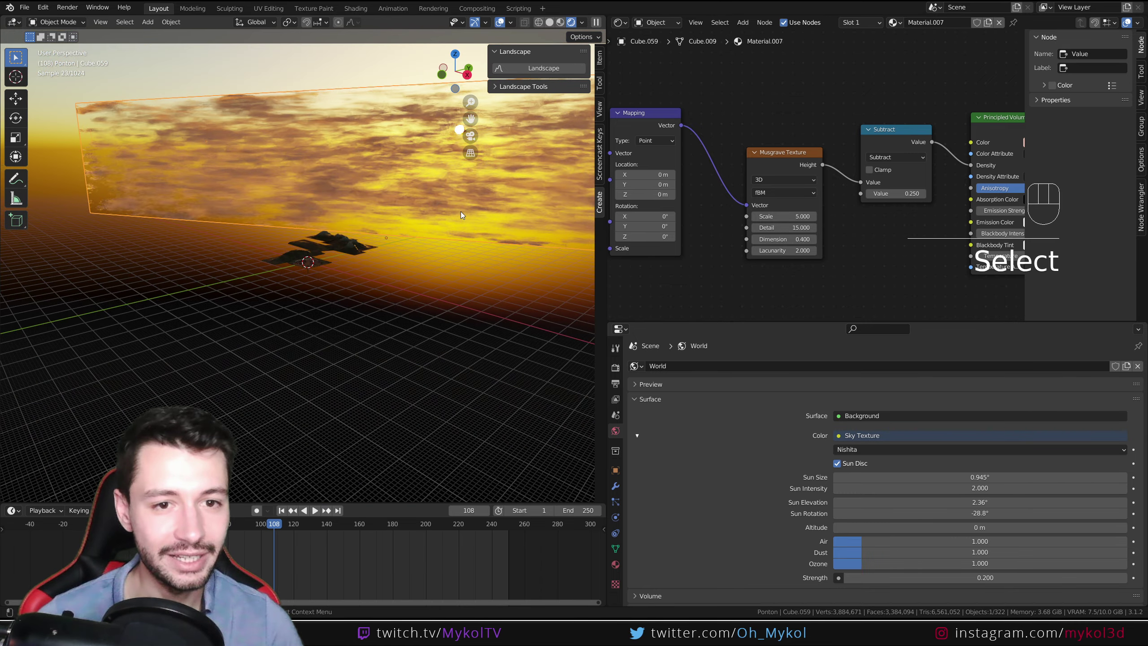
pyautogui.moveTo(461, 212); pyautogui.dragTo(419, 244, button='middle')
pyautogui.keyDown('shift'); pyautogui.moveTo(419, 202); pyautogui.dragTo(271, 306, button='middle'); pyautogui.keyUp('shift')
pyautogui.moveTo(226, 354); pyautogui.dragTo(254, 327, button='middle')
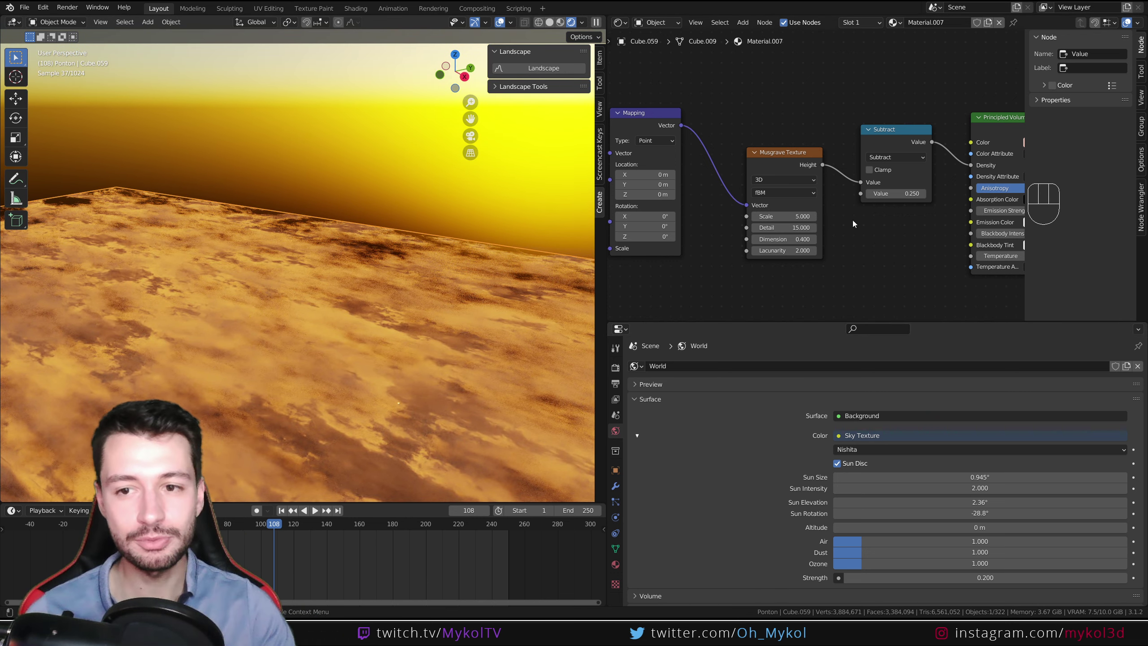
# Examine the Principled Volume link to the Material Output and the clouds from other angles, ending on the sky through the camera.
pyautogui.moveTo(971, 213); pyautogui.dragTo(655, 220, button='middle')
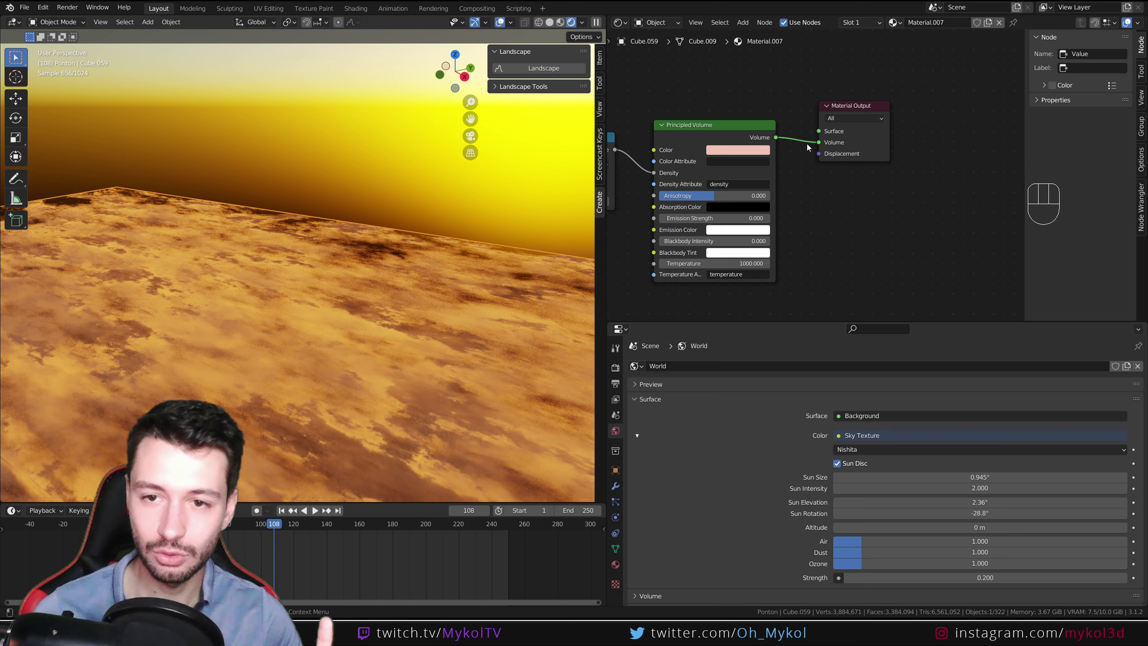
pyautogui.moveTo(718, 122); pyautogui.dragTo(854, 129, button='middle')
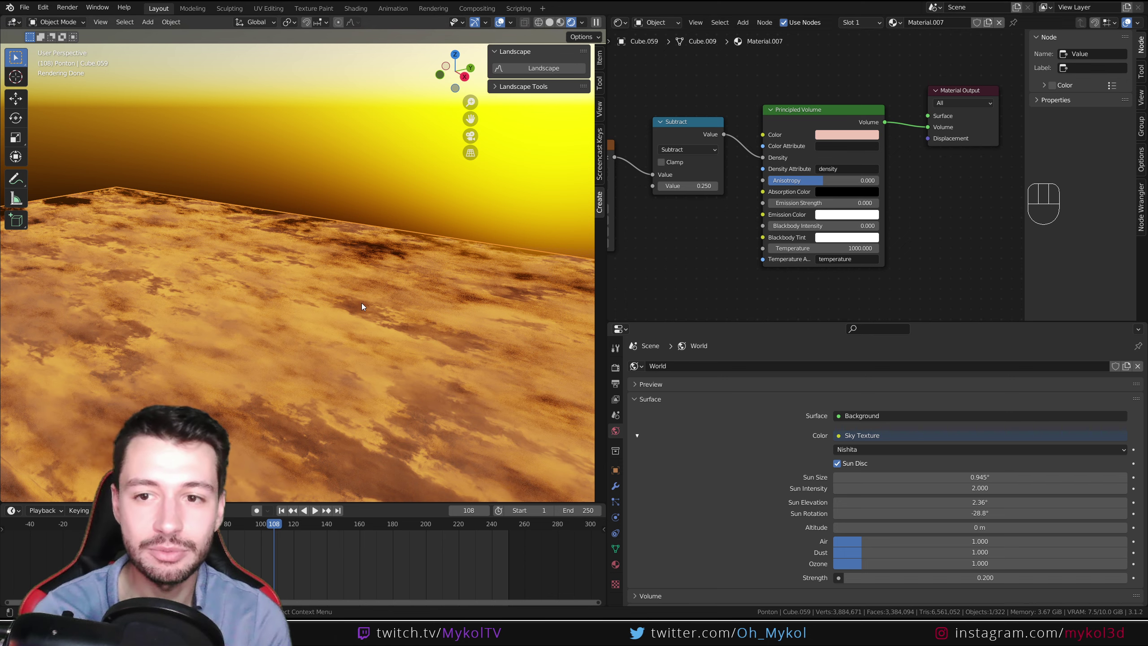
pyautogui.moveTo(461, 307); pyautogui.dragTo(392, 301, button='middle')
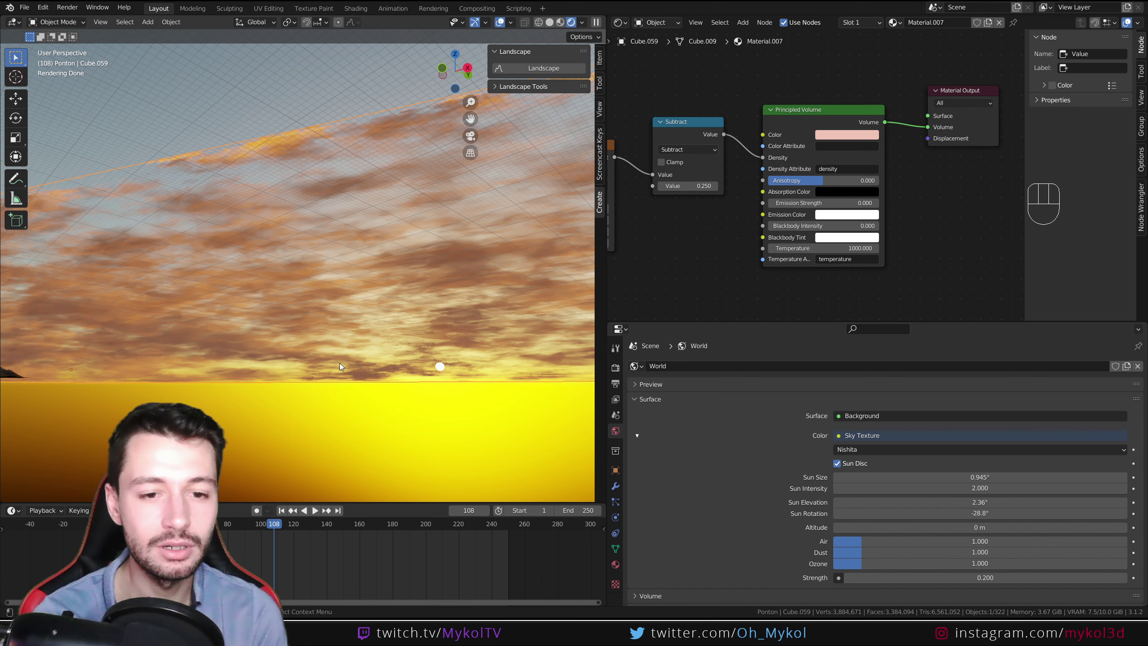
pyautogui.moveTo(354, 381); pyautogui.dragTo(375, 336, button='middle')
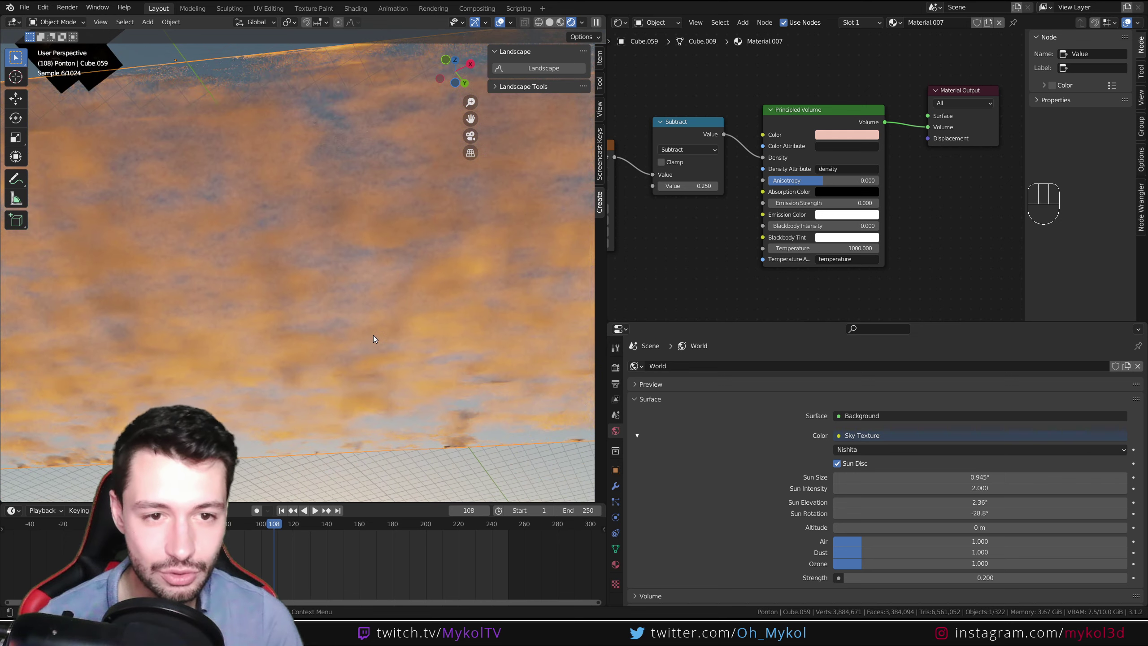
pyautogui.press('KP_0')
pyautogui.keyDown('shift'); pyautogui.moveTo(362, 230); pyautogui.dragTo(343, 273, button='middle'); pyautogui.keyUp('shift')
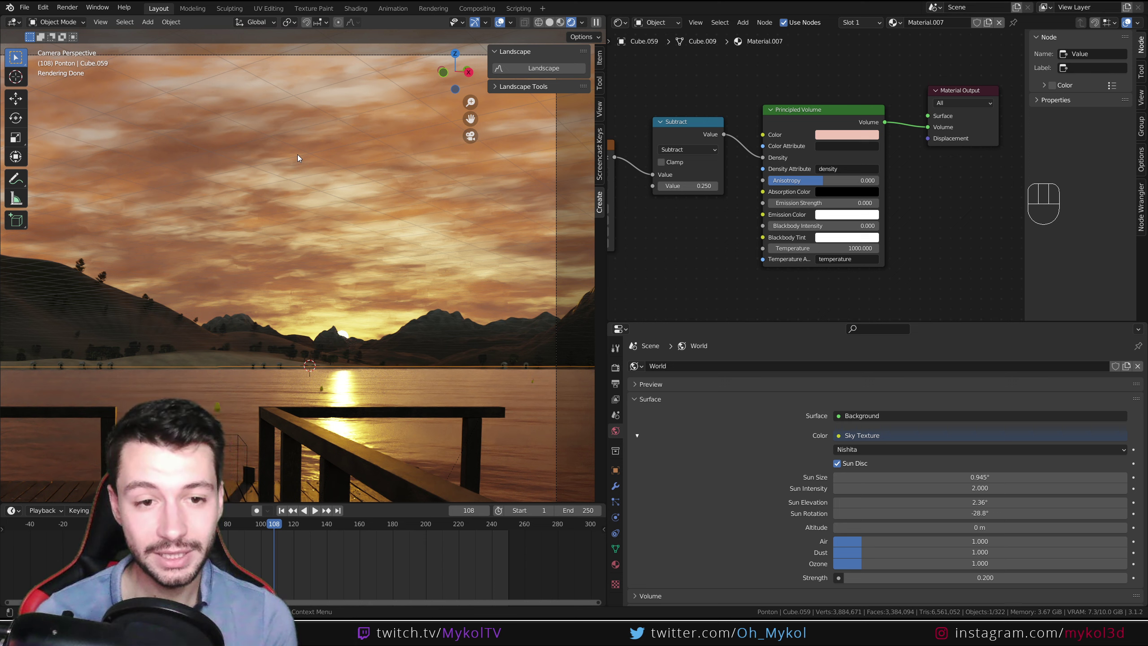
# Try a different number in the Value node driving the Mapping scale of the clouds, and undo it.
pyautogui.moveTo(705, 263)
pyautogui.mouseDown(button='middle')
pyautogui.moveTo(898, 237)
pyautogui.moveTo(879, 268)
pyautogui.mouseUp(button='middle')
pyautogui.moveTo(721, 286); pyautogui.dragTo(808, 245, button='middle')
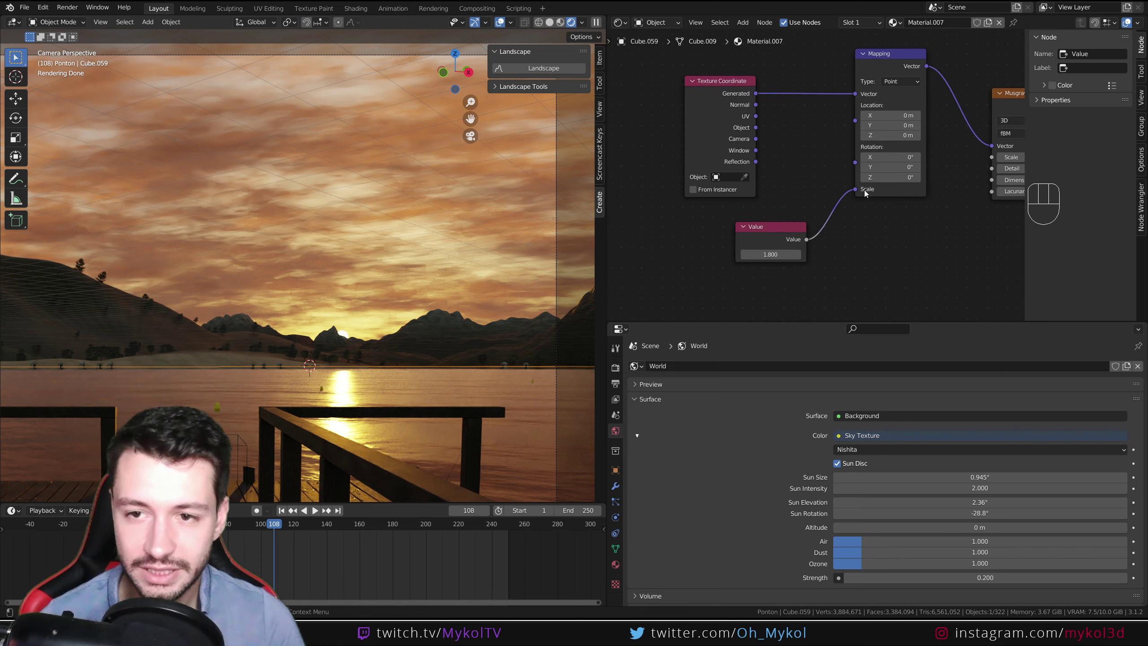
pyautogui.keyDown('shift'); pyautogui.moveTo(770, 254); pyautogui.dragTo(809, 254); pyautogui.keyUp('shift')
pyautogui.hotkey('ctrl', 'z')
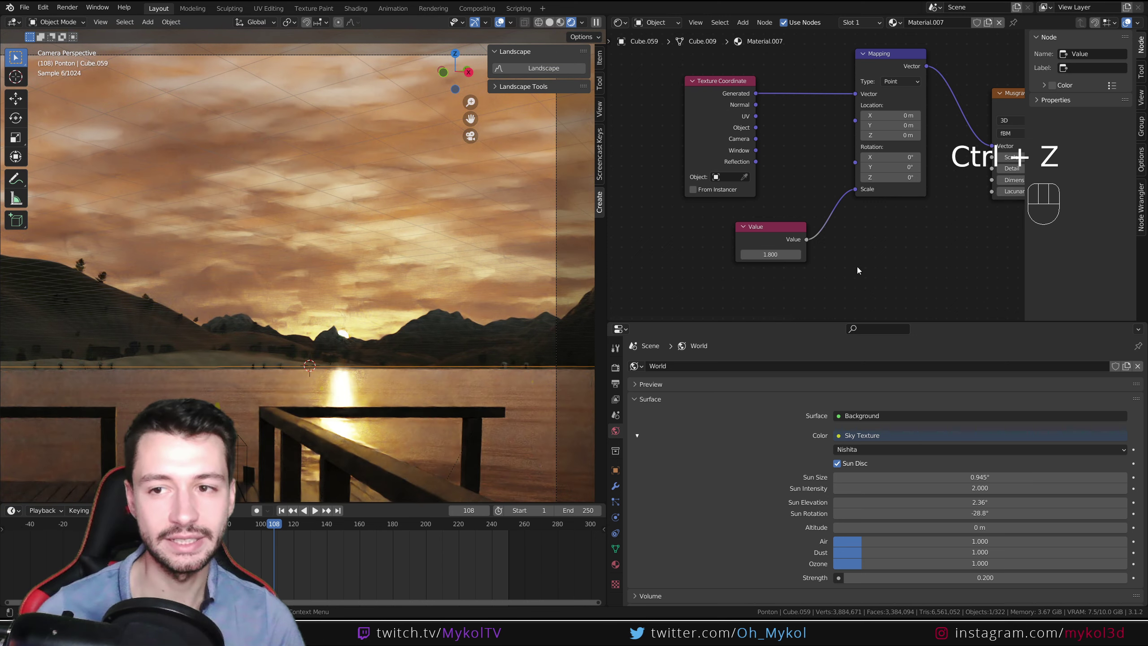
# Try 0 and 0.5 as the Subtract node's value to compare cloud density, and undo both changes.
pyautogui.moveTo(905, 252); pyautogui.dragTo(698, 301, button='middle')
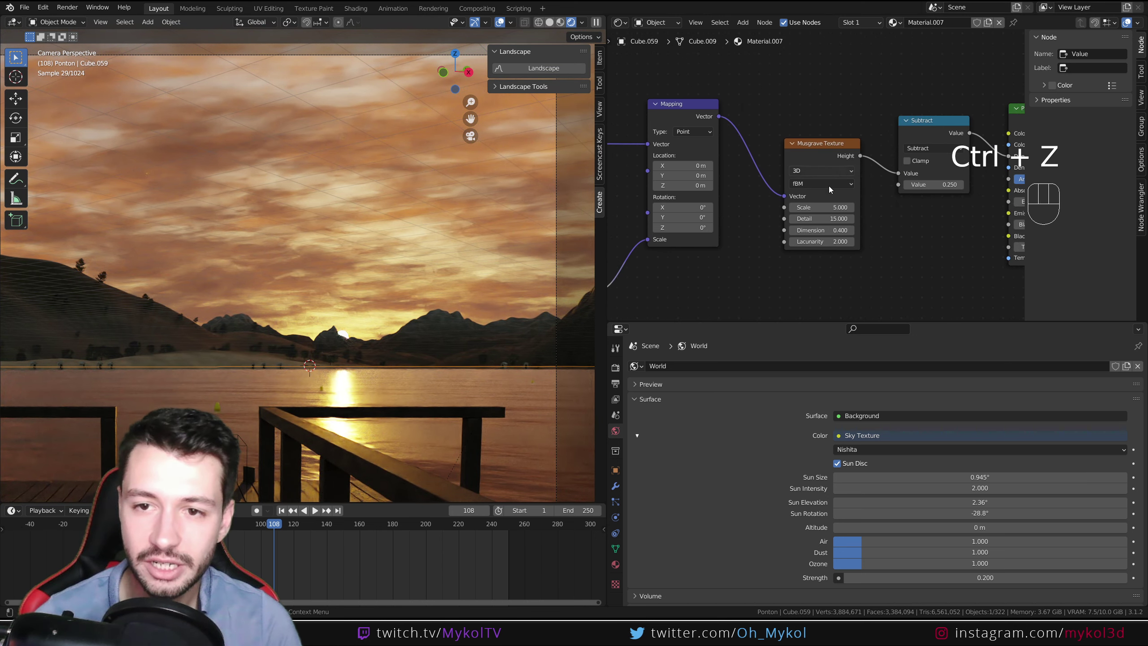
pyautogui.moveTo(905, 260); pyautogui.dragTo(811, 239, button='middle')
pyautogui.moveTo(822, 125); pyautogui.dragTo(852, 136, button='middle')
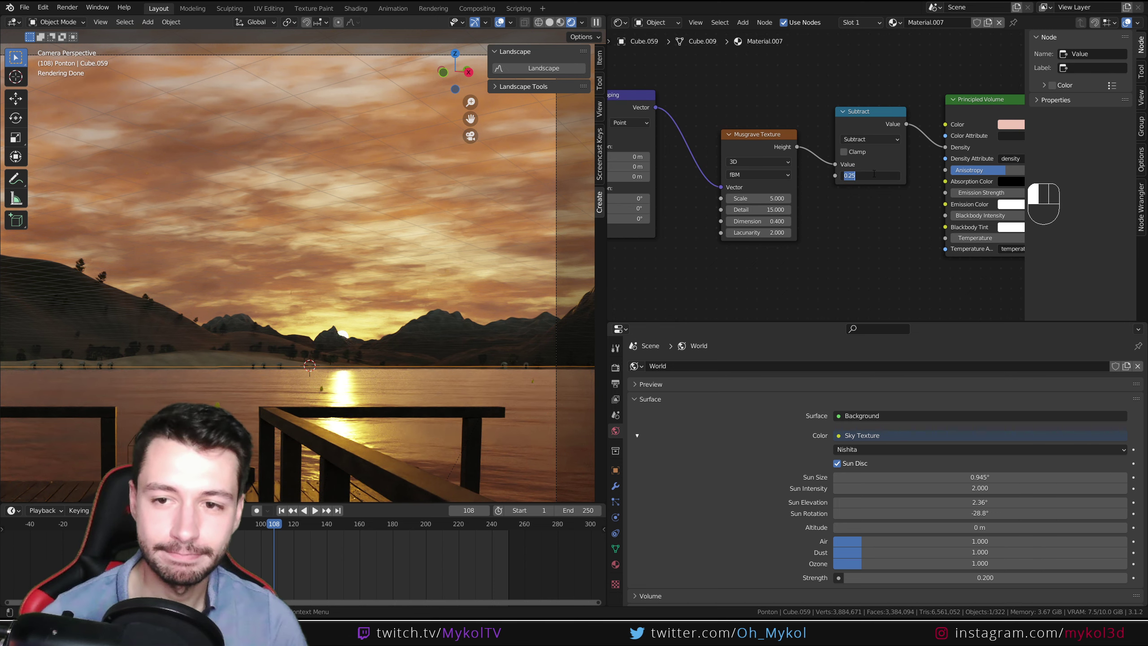
pyautogui.write('0')
pyautogui.press('Return')
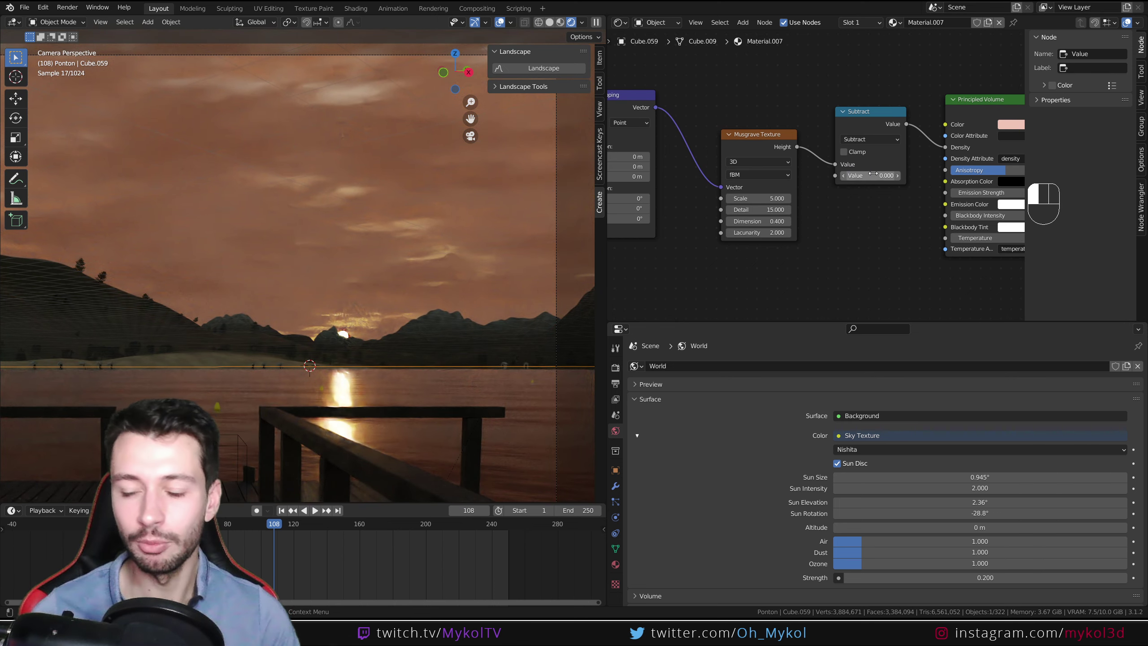
pyautogui.keyDown('shift'); pyautogui.moveTo(875, 175); pyautogui.dragTo(900, 176); pyautogui.keyUp('shift')
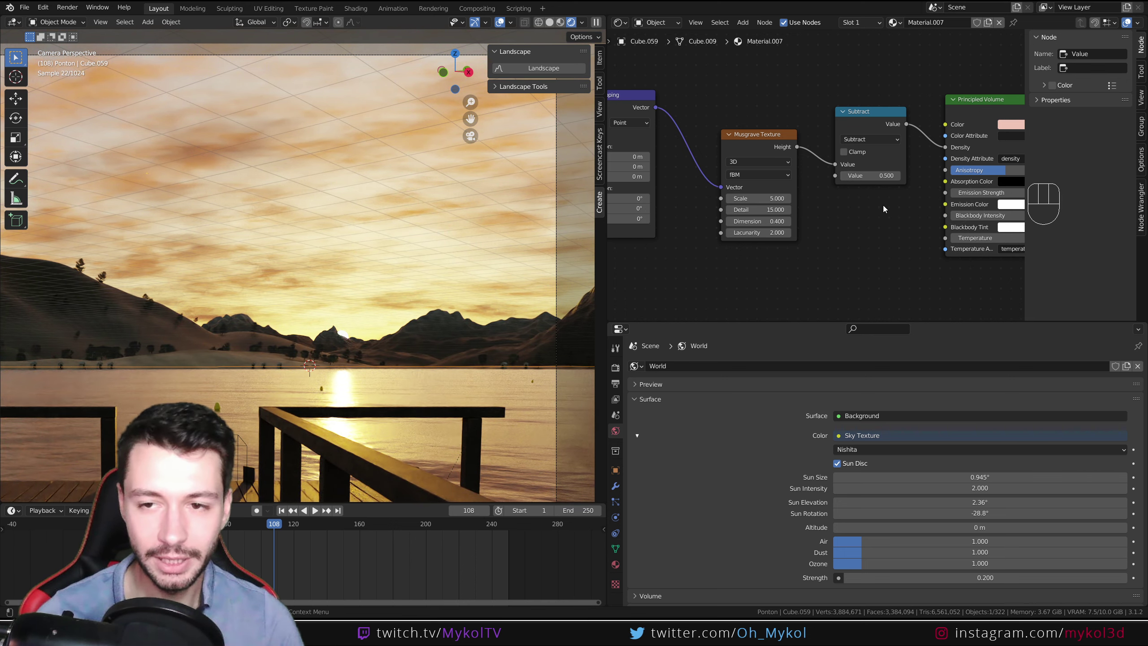
pyautogui.hotkey('ctrl', 'z')
pyautogui.hotkey('ctrl', 'z')
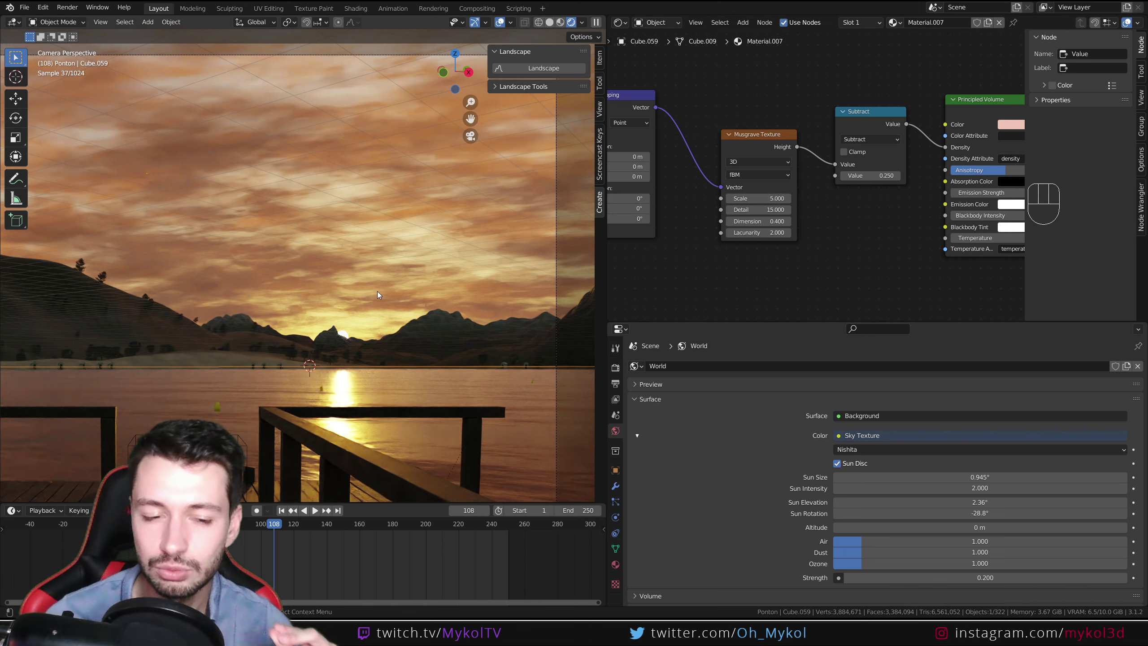
# Show the full camera frame, bring the Outliner back, and select and unhide Cube.058 in the Ponton collection.
pyautogui.scroll(-4, 376, 286)
pyautogui.keyDown('shift'); pyautogui.moveTo(378, 340); pyautogui.dragTo(405, 305, button='middle'); pyautogui.keyUp('shift')
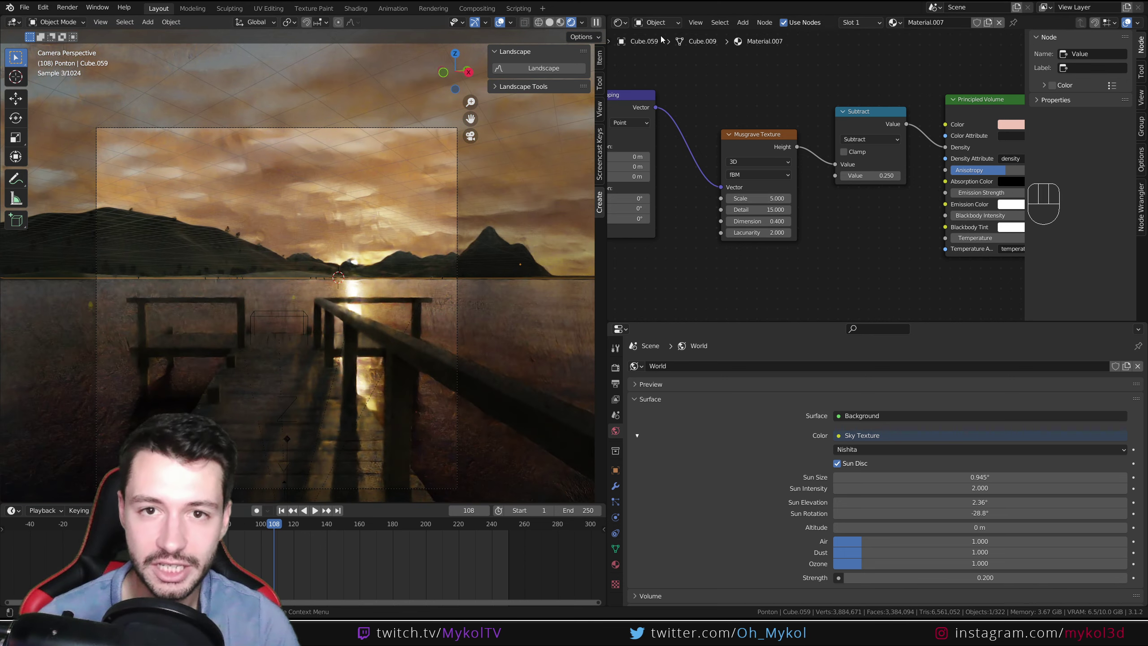
pyautogui.click(619, 22)
pyautogui.click(972, 54)
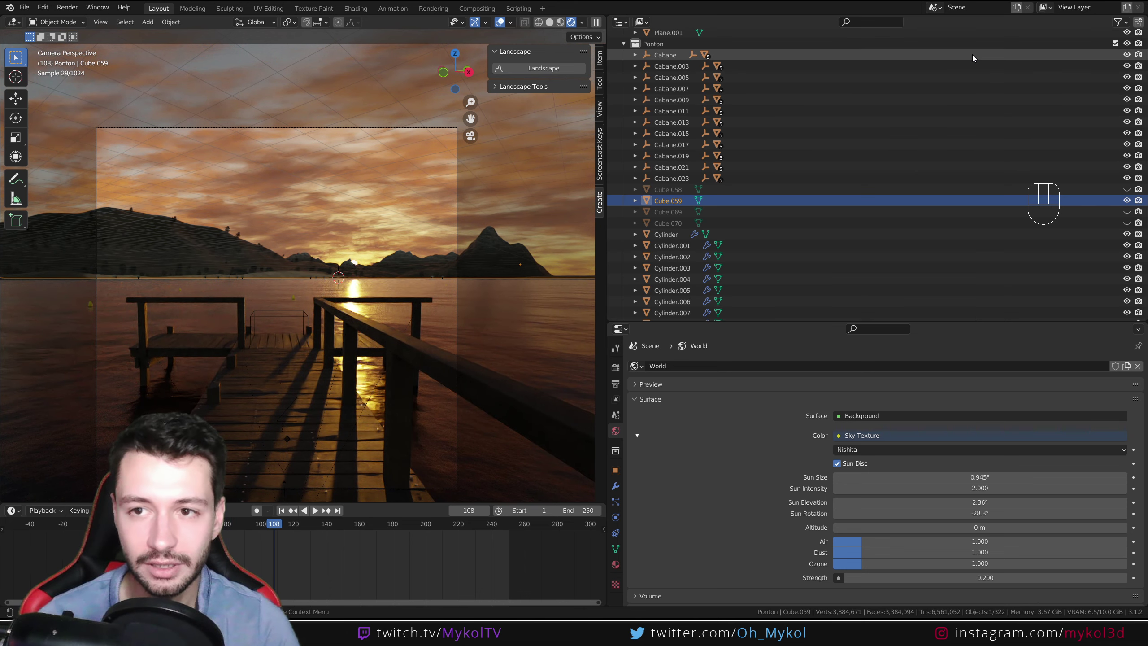
pyautogui.click(669, 189)
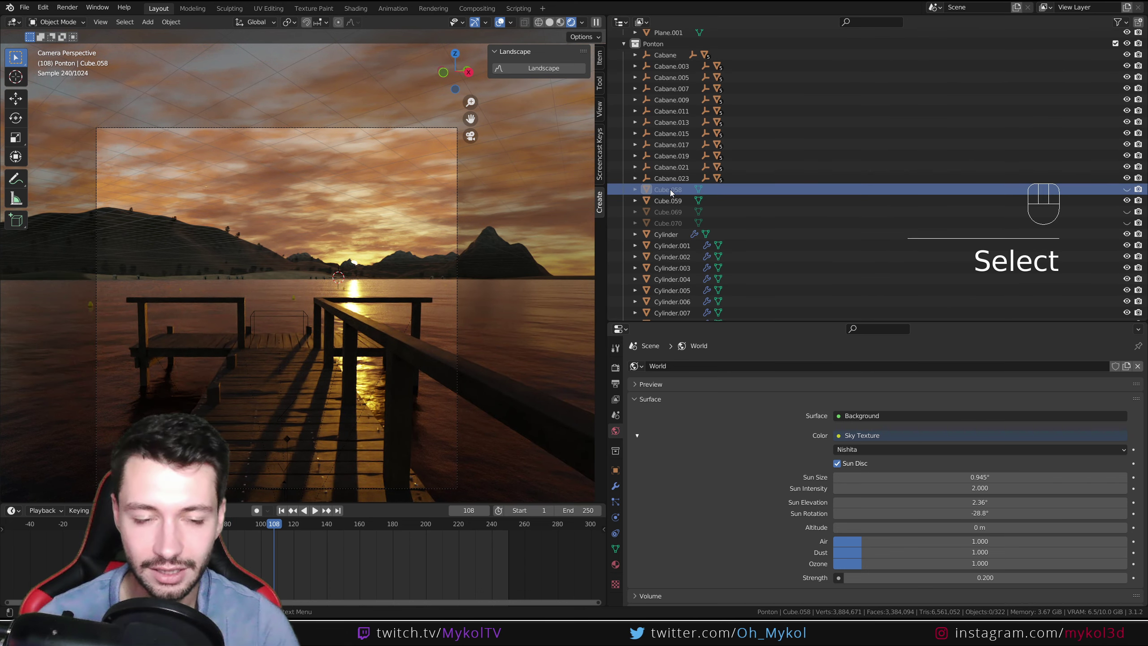
pyautogui.click(1126, 189)
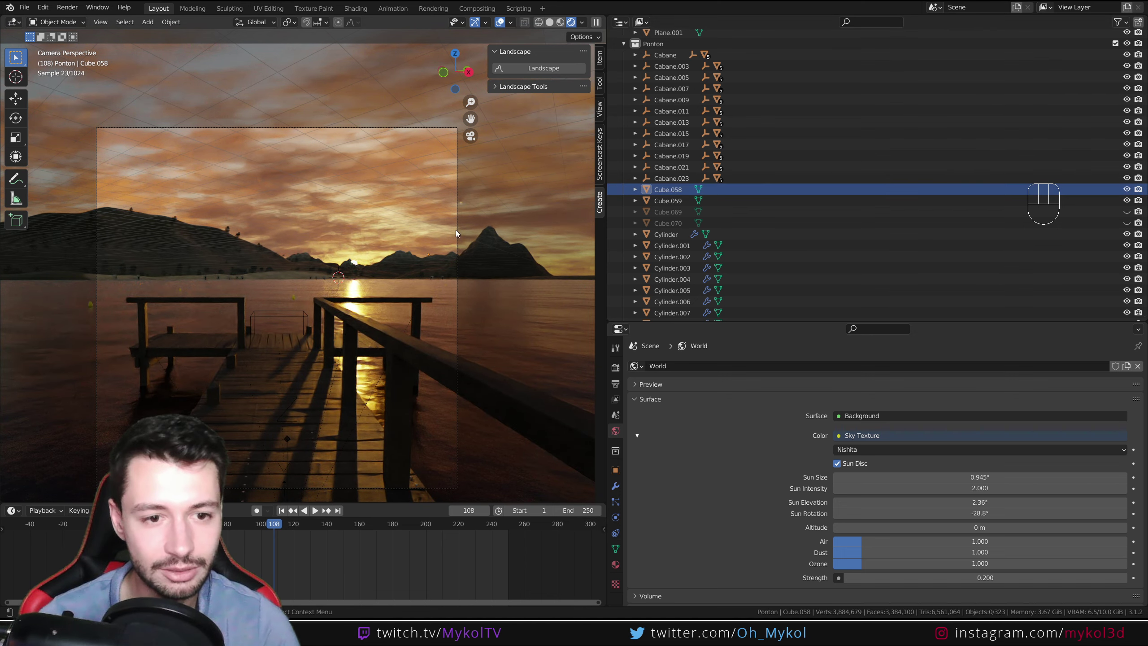
# Switch the 3D viewport to solid shading and view the large volume boxes around the lake from outside the camera.
pyautogui.scroll(3, 403, 259)
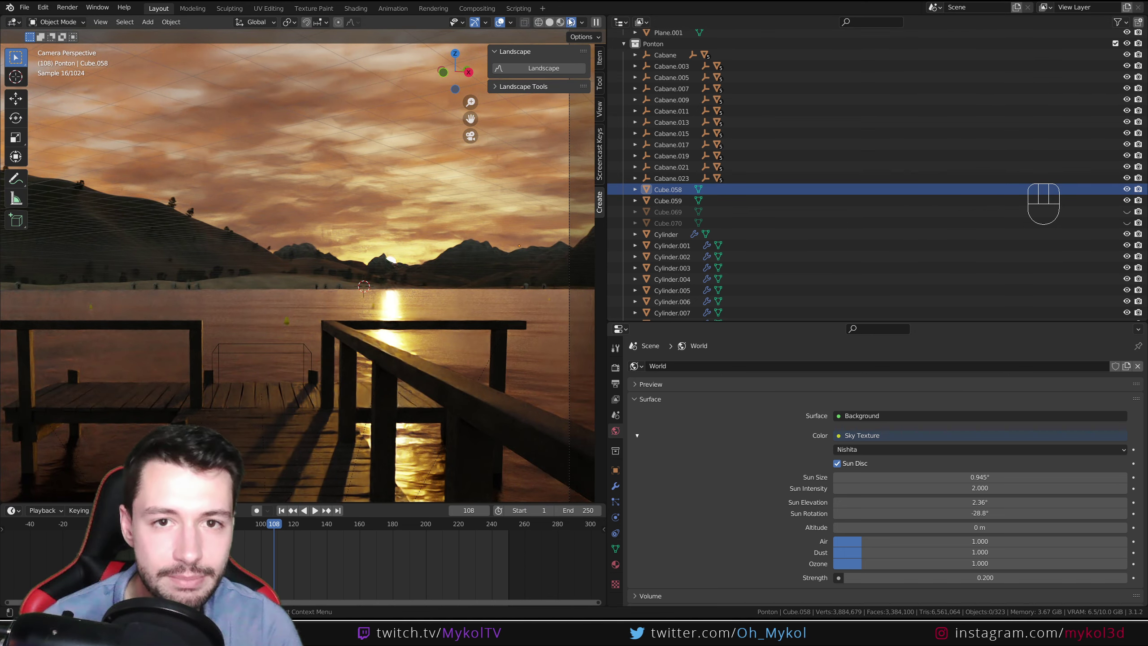
pyautogui.click(549, 21)
pyautogui.scroll(-4, 374, 256)
pyautogui.moveTo(378, 256); pyautogui.dragTo(447, 265, button='middle')
pyautogui.scroll(3, 446, 265)
# Toggle the visibility of Cube.058 and Cube.059 off and on to compare the two volume boxes.
pyautogui.click(1127, 189)
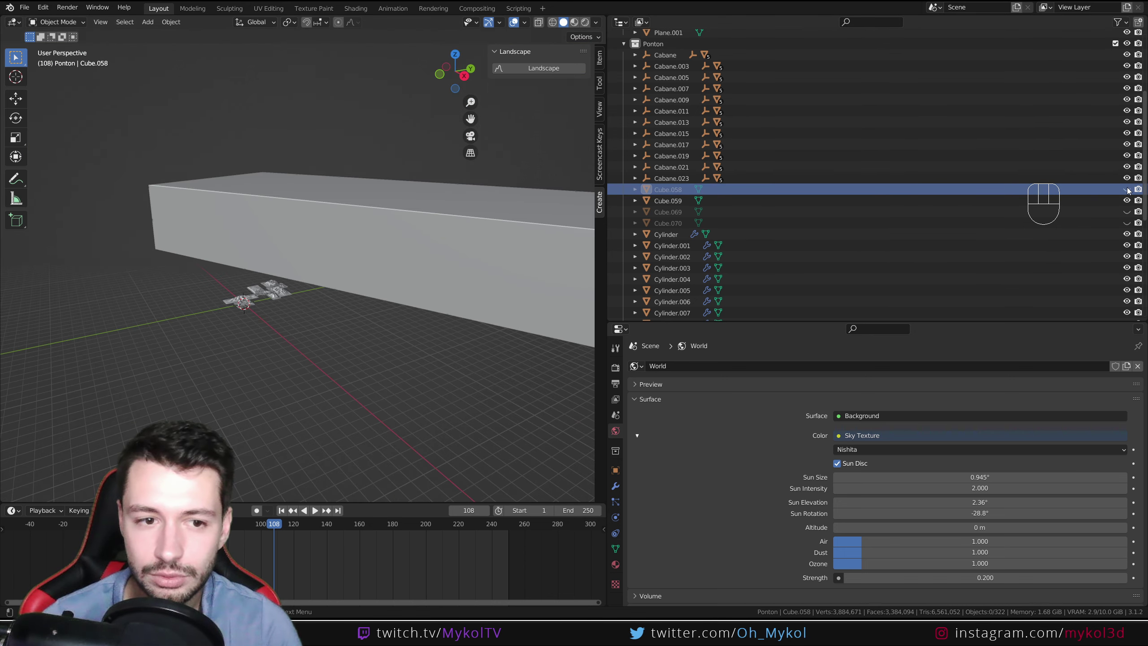
pyautogui.click(1127, 189)
pyautogui.click(1126, 200)
pyautogui.click(1127, 201)
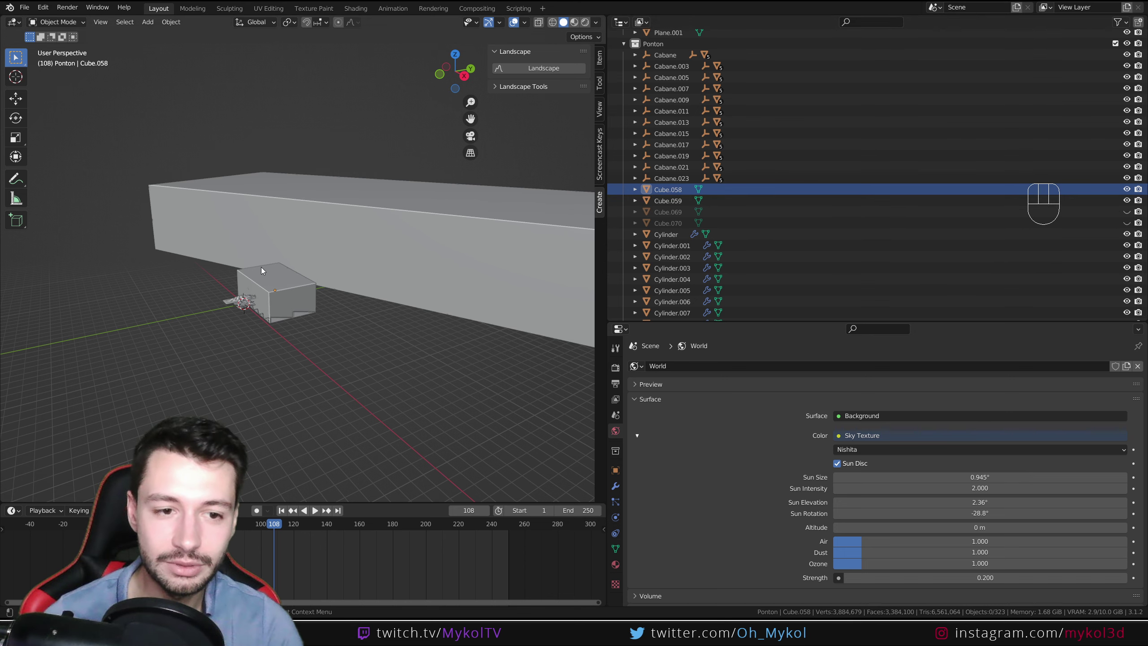
# Hide and show Cube.059 and Cube.058 in solid shading to see each volume box's extent around the lake from outside.
pyautogui.moveTo(353, 273)
pyautogui.keyDown('alt'); pyautogui.mouseDown(button='middle')
pyautogui.moveTo(385, 248)
pyautogui.moveTo(375, 273)
pyautogui.mouseUp(button='middle'); pyautogui.keyUp('alt')
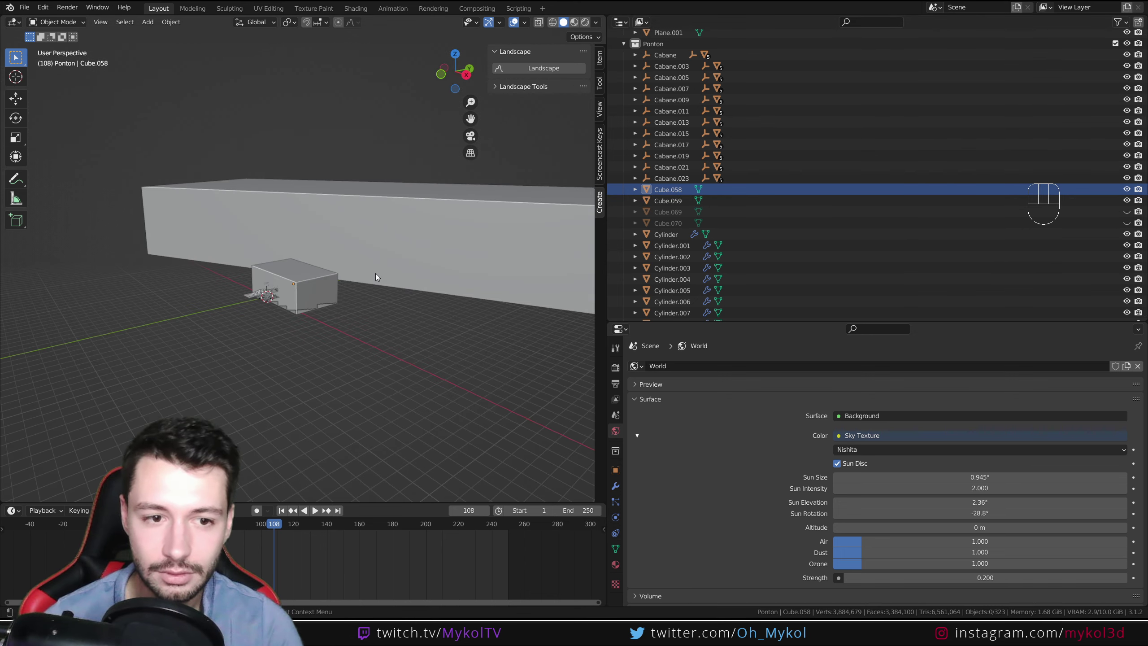
pyautogui.press('KP_0')
pyautogui.scroll(3, 374, 273)
pyautogui.press('KP_0')
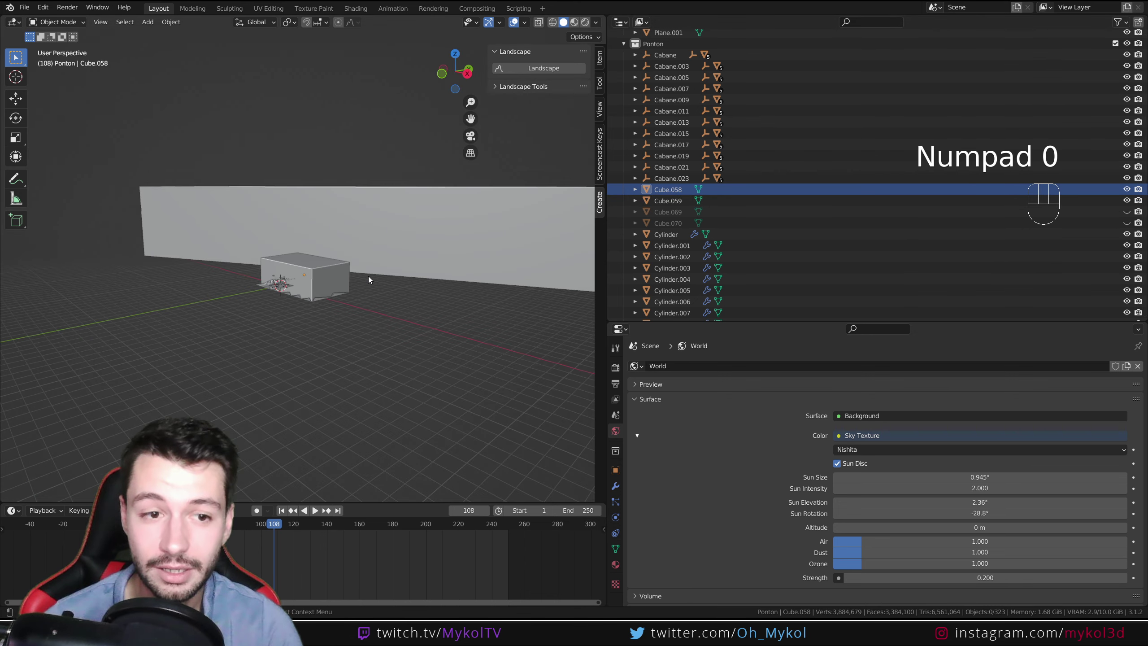
pyautogui.click(329, 277)
pyautogui.click(1126, 200)
pyautogui.click(1127, 201)
pyautogui.click(1126, 189)
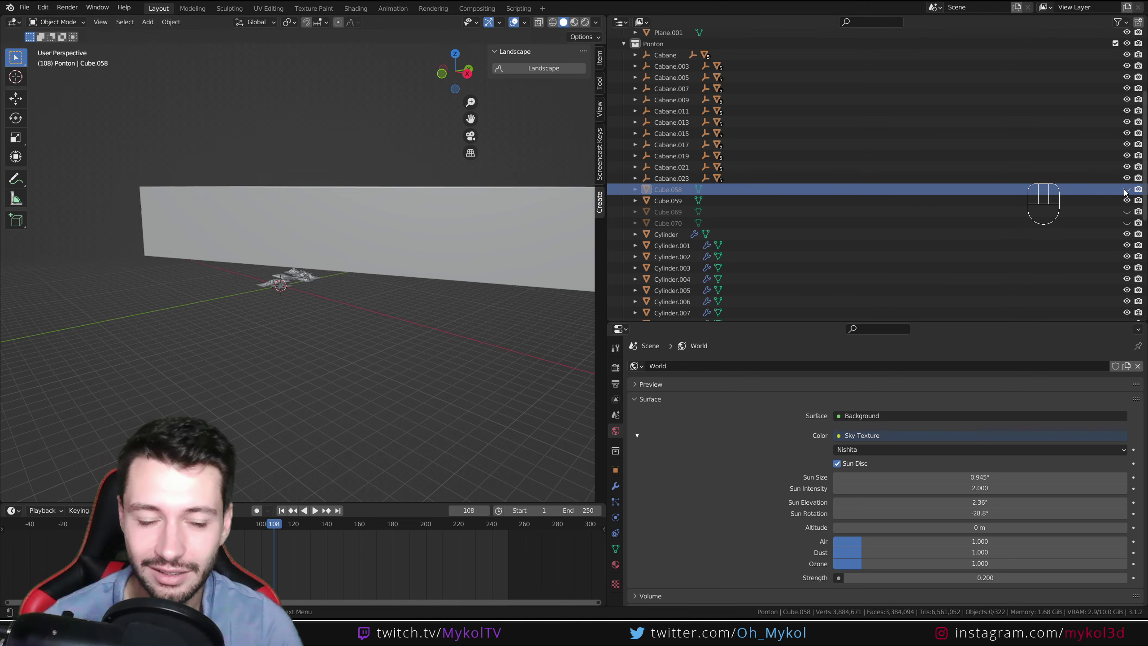
pyautogui.scroll(8, 366, 247)
pyautogui.click(1126, 189)
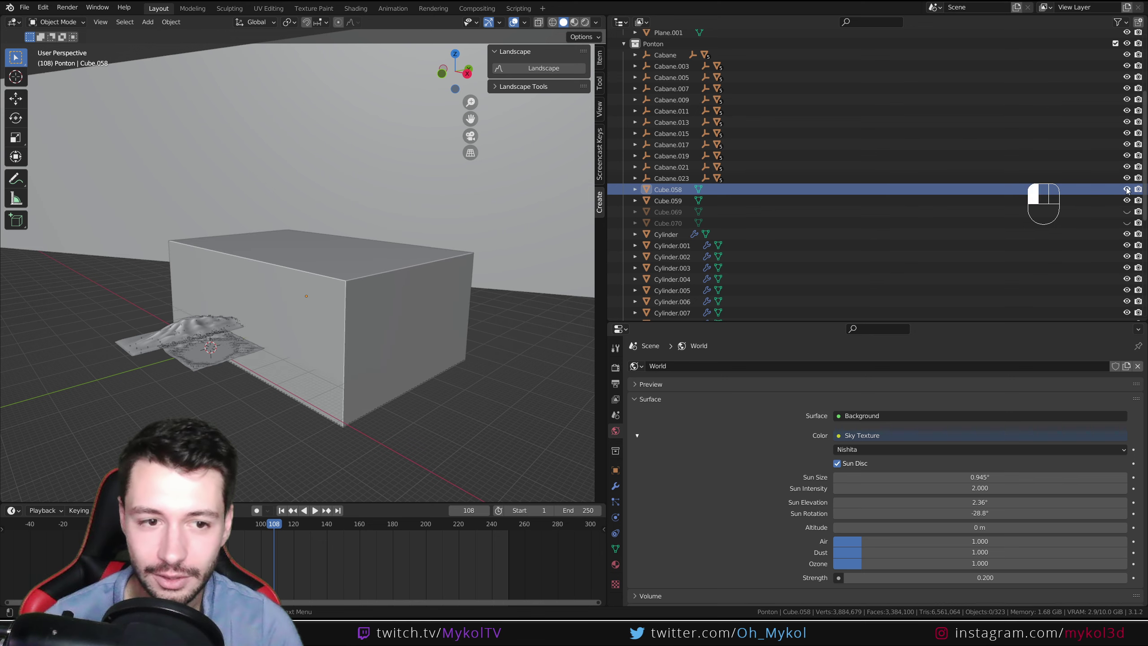
pyautogui.click(1127, 189)
pyautogui.click(1127, 189)
# Return to the camera view in rendered shading and hide and show Cube.058 to compare its effect on the scene.
pyautogui.press('KP_0')
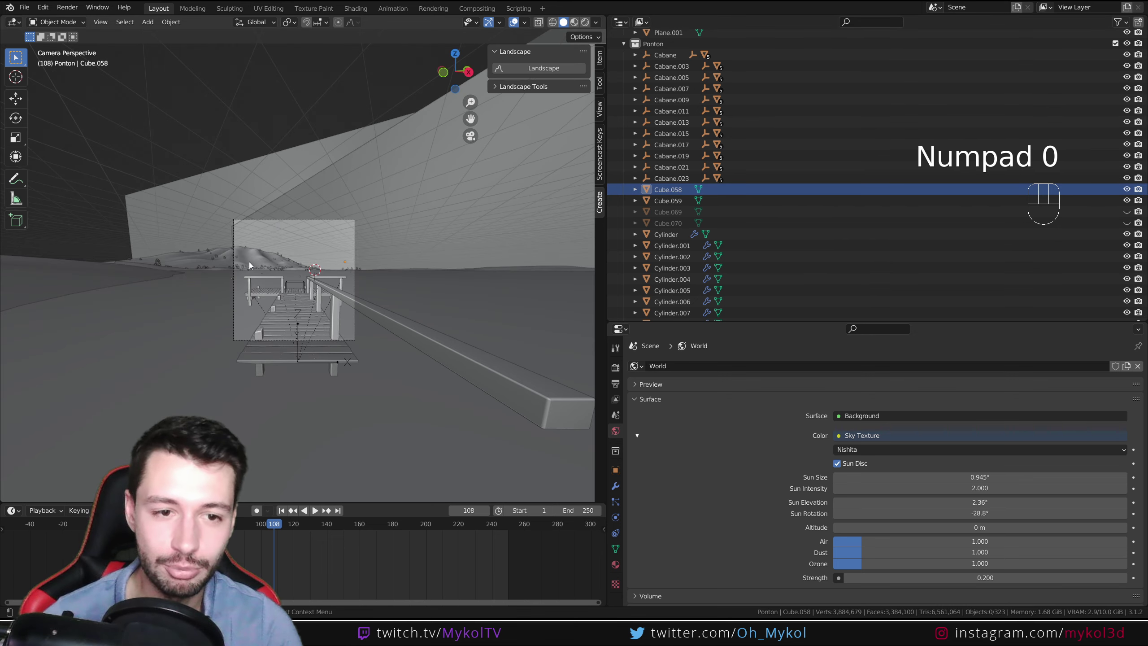
pyautogui.scroll(6, 249, 262)
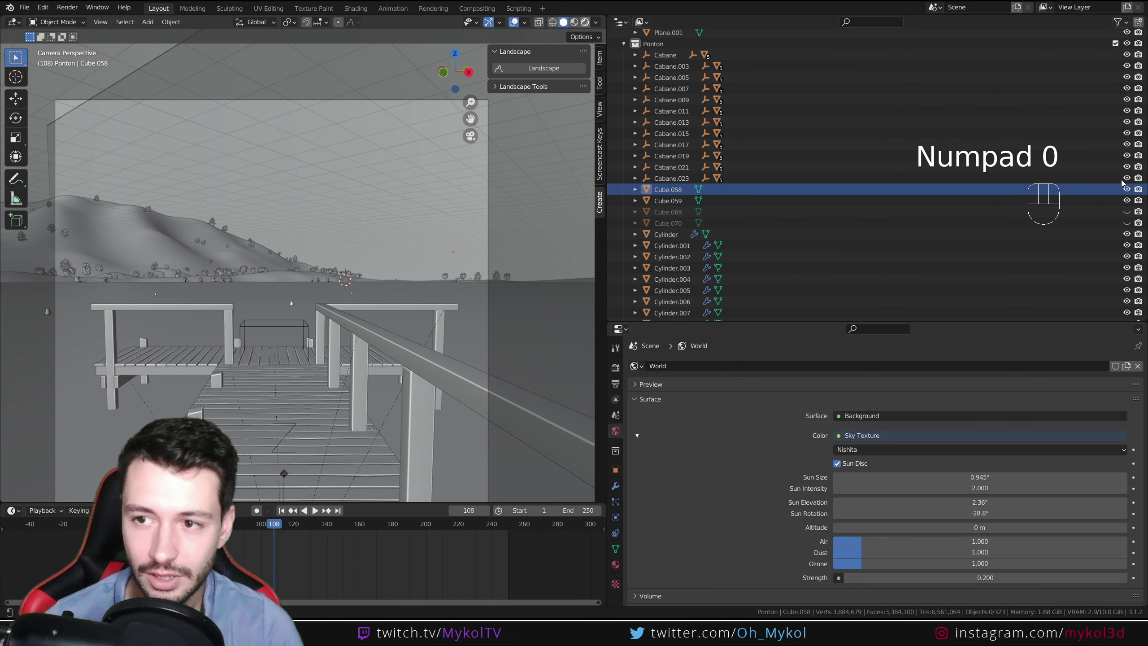
pyautogui.press('z')
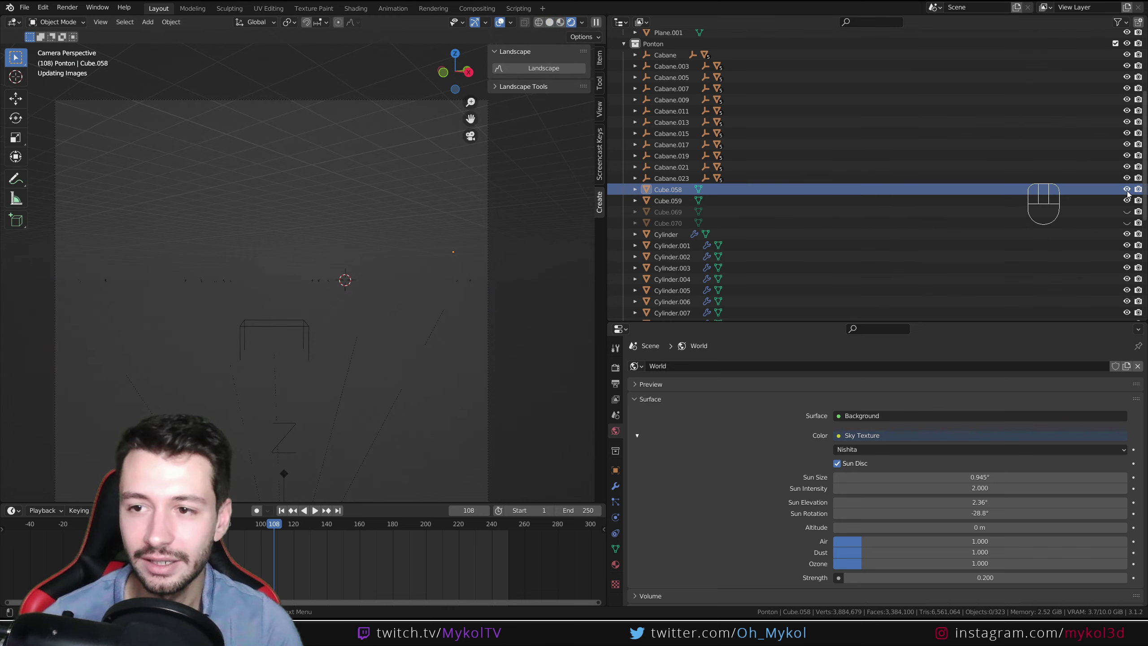
pyautogui.click(1126, 189)
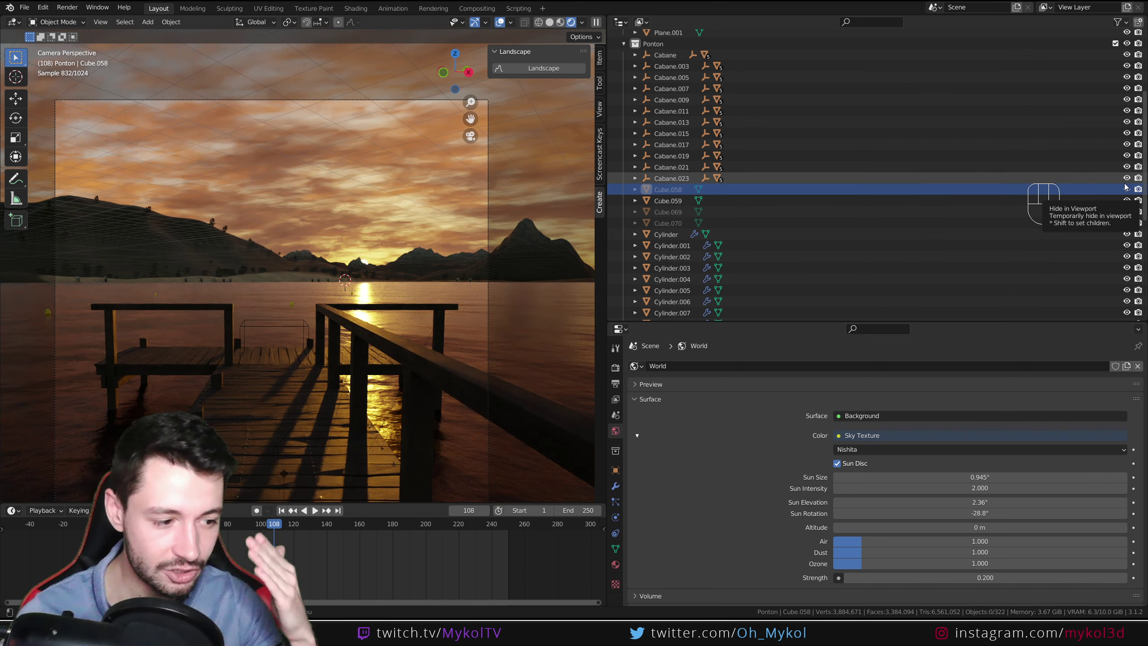
pyautogui.click(1126, 189)
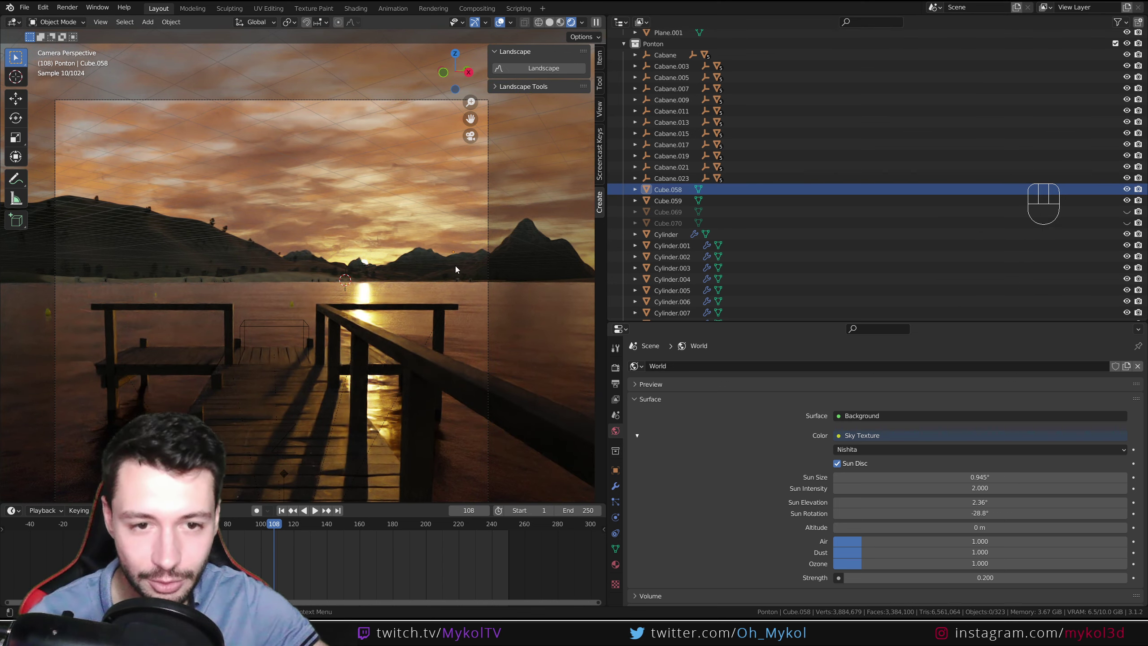
# Briefly show Cube.069 and hide it again, and unhide and select Cube.070 in the Ponton collection.
pyautogui.click(804, 211)
pyautogui.click(1127, 212)
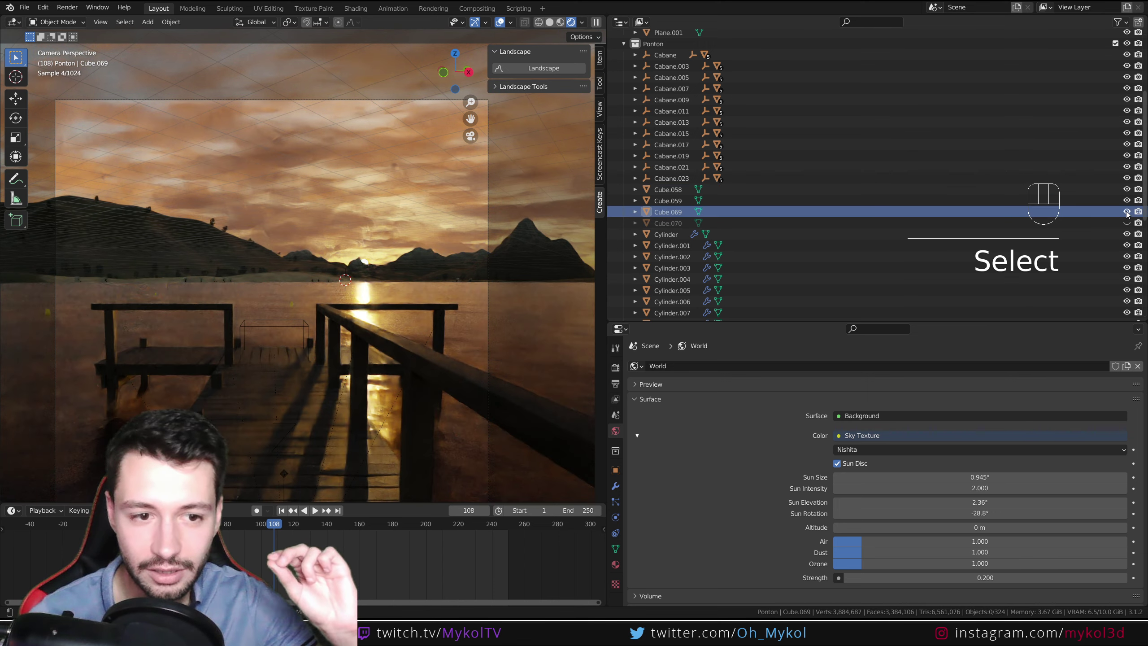
pyautogui.click(1126, 212)
pyautogui.click(1126, 222)
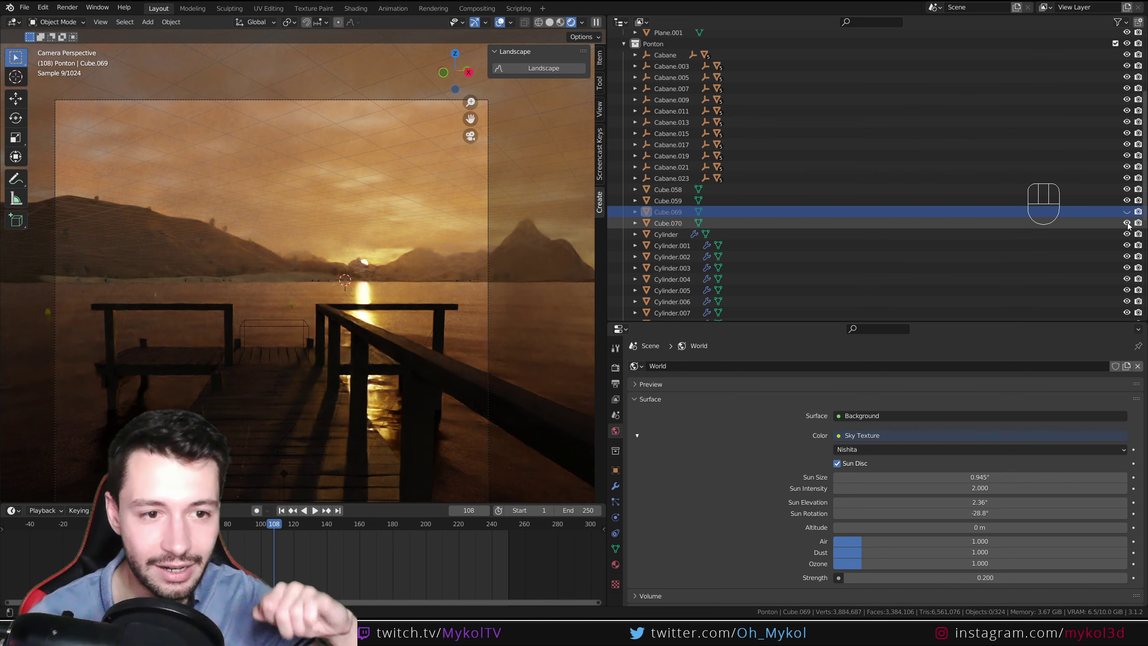
pyautogui.click(755, 222)
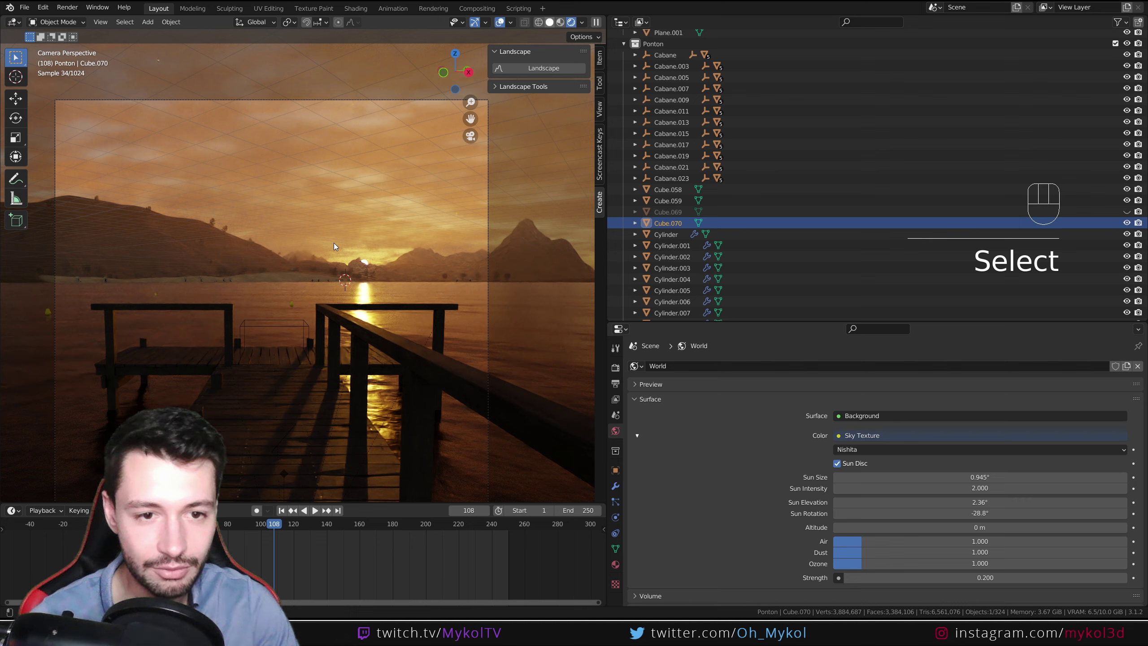
# Switch to solid shading and view the Cube.070 box among the other volume boxes from outside the camera.
pyautogui.press('z')
pyautogui.scroll(-4, 333, 243)
pyautogui.moveTo(333, 243); pyautogui.dragTo(335, 266, button='middle')
pyautogui.scroll(-8, 335, 266)
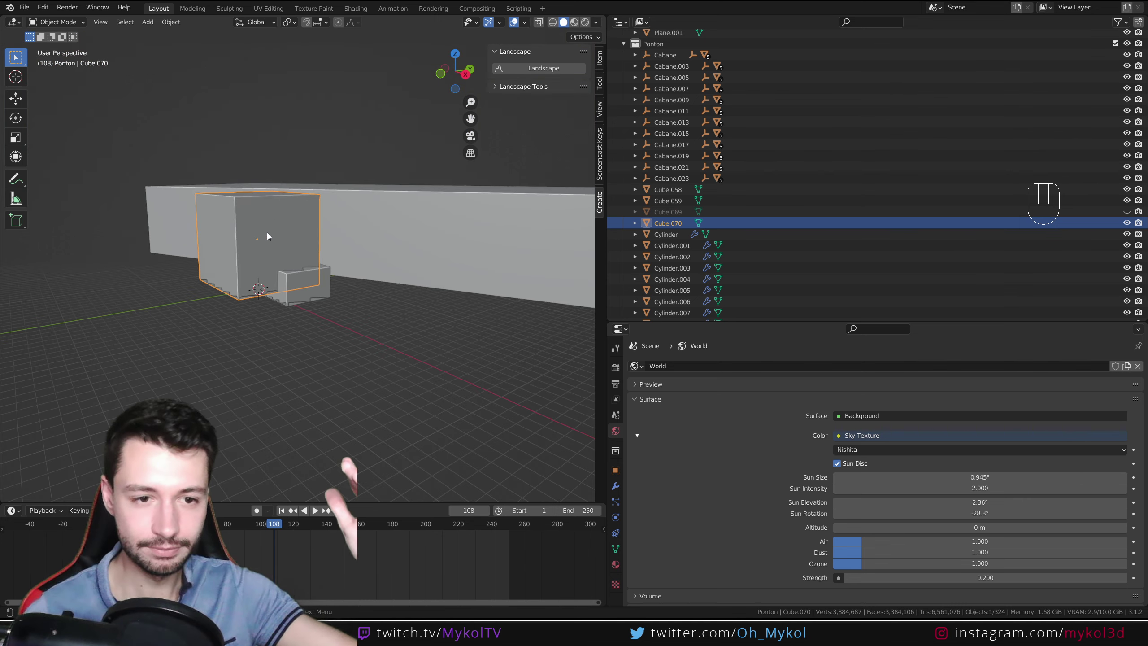
# Return to the rendered camera view and toggle Cube.070 off and on to compare the haze over the lake.
pyautogui.press('KP_0')
pyautogui.scroll(5, 268, 232)
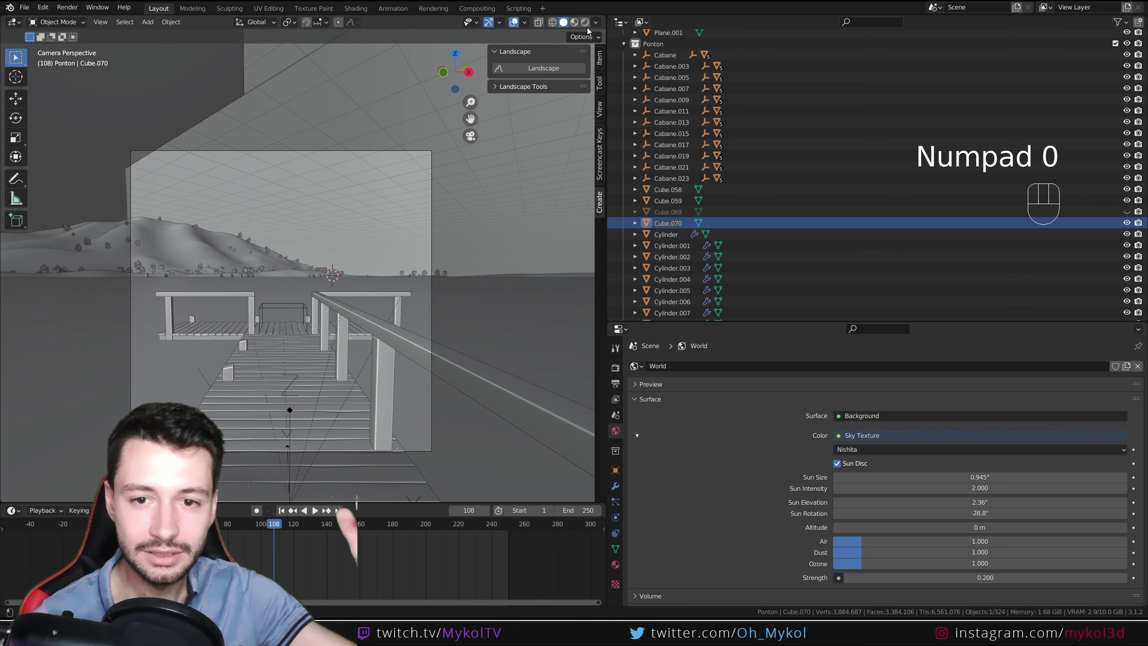
pyautogui.click(584, 22)
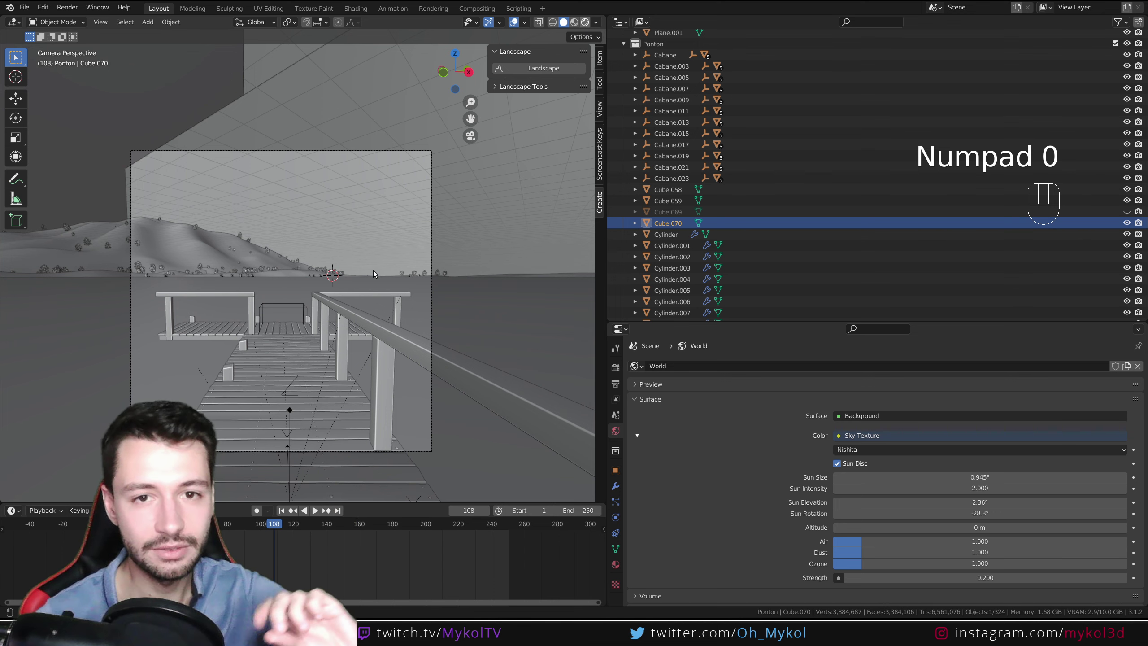
pyautogui.scroll(2, 375, 284)
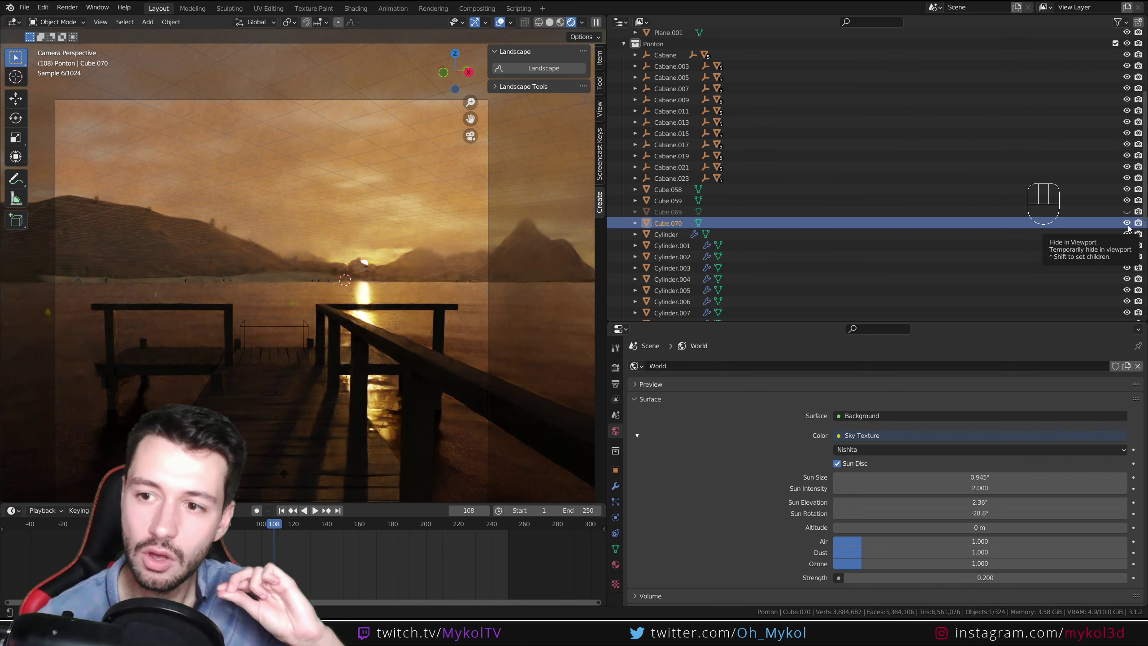
pyautogui.click(1127, 223)
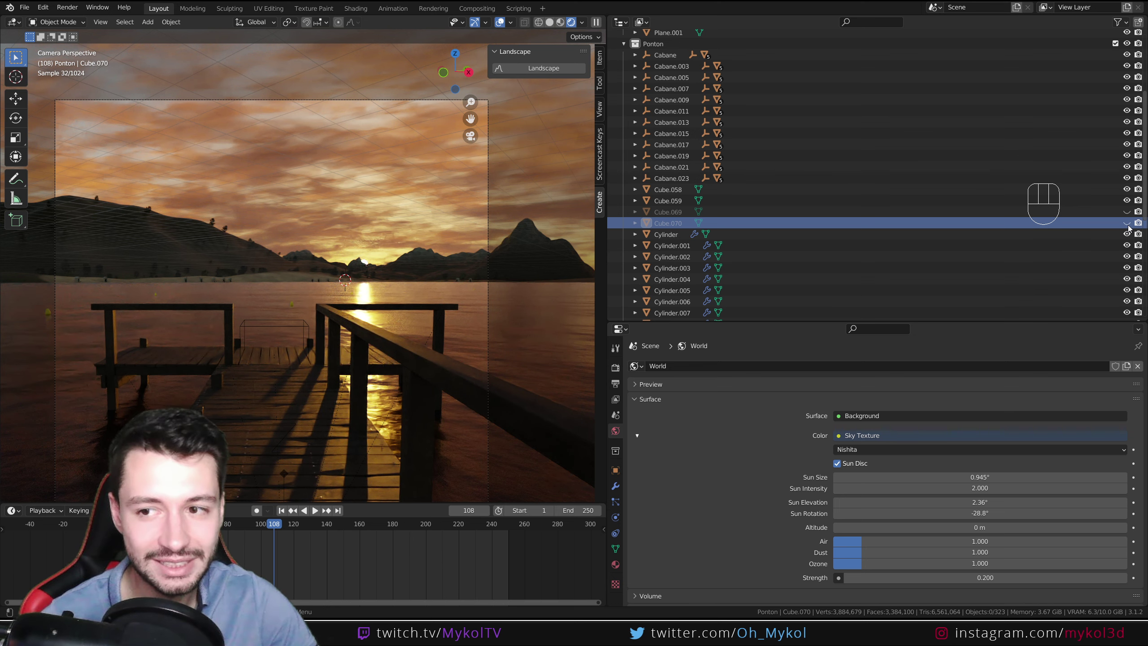
pyautogui.click(1128, 224)
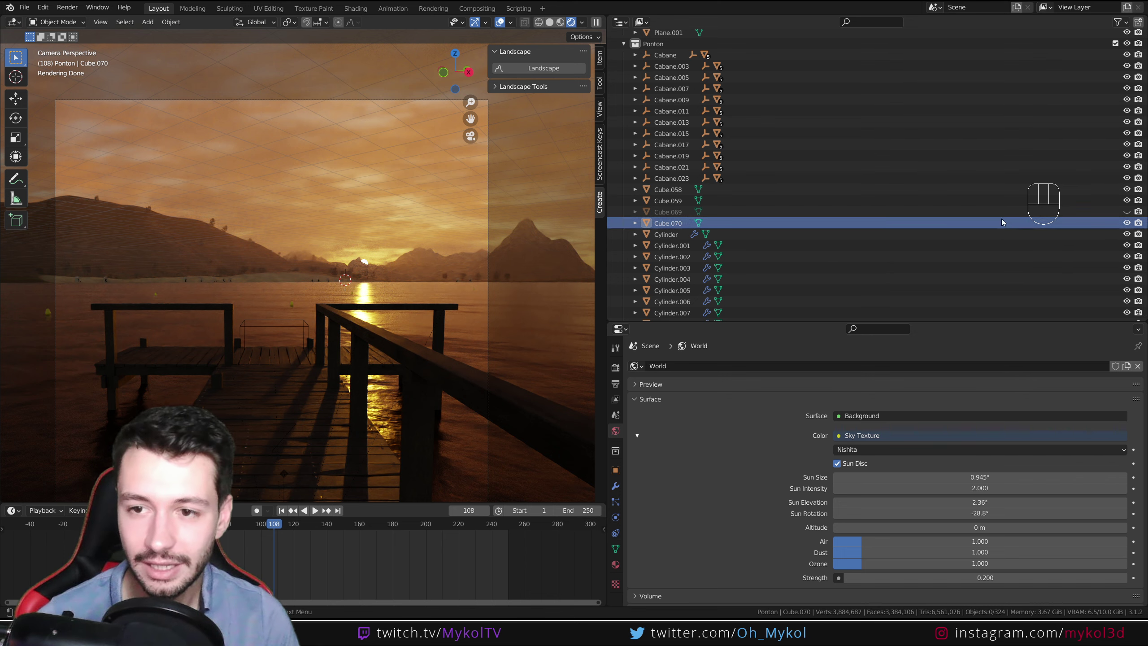
# Unhide Cube.069 while inspecting a close-up of the pontoon and the water surface in the rendered view.
pyautogui.scroll(4, 286, 322)
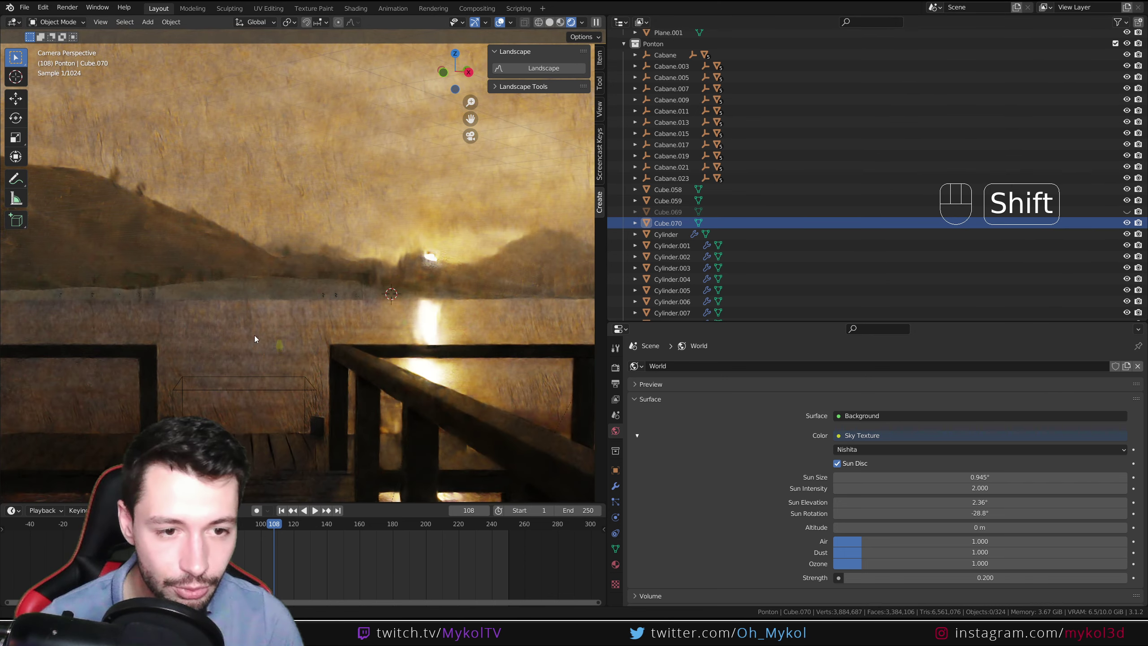
pyautogui.keyDown('shift'); pyautogui.moveTo(255, 335); pyautogui.dragTo(302, 270, button='middle'); pyautogui.keyUp('shift')
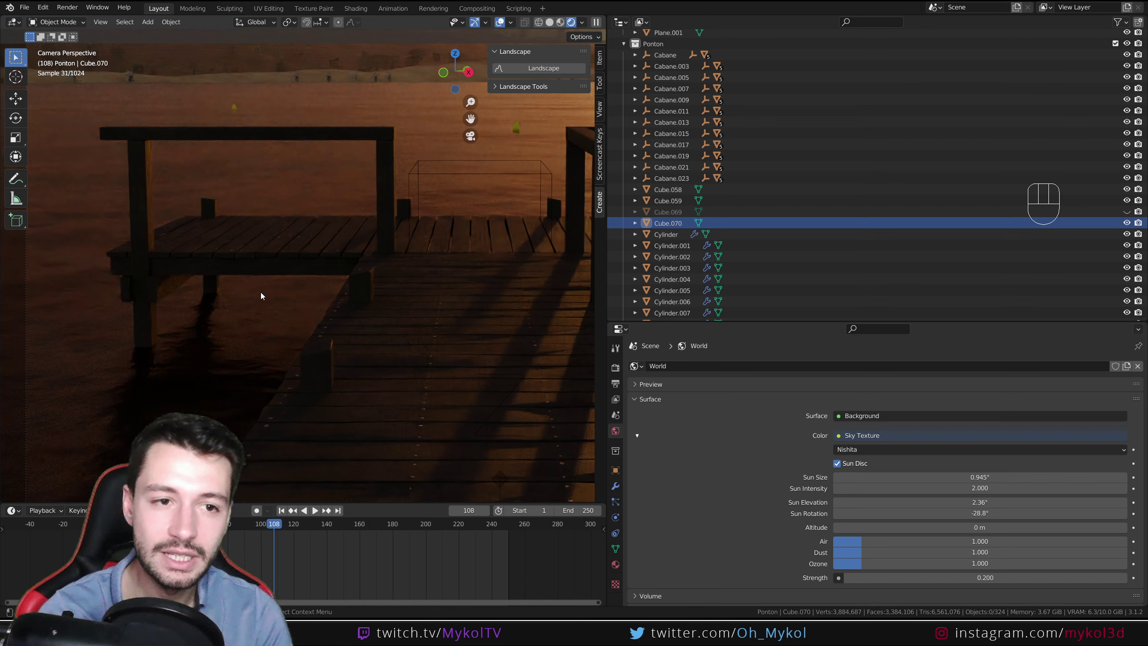
pyautogui.click(1127, 212)
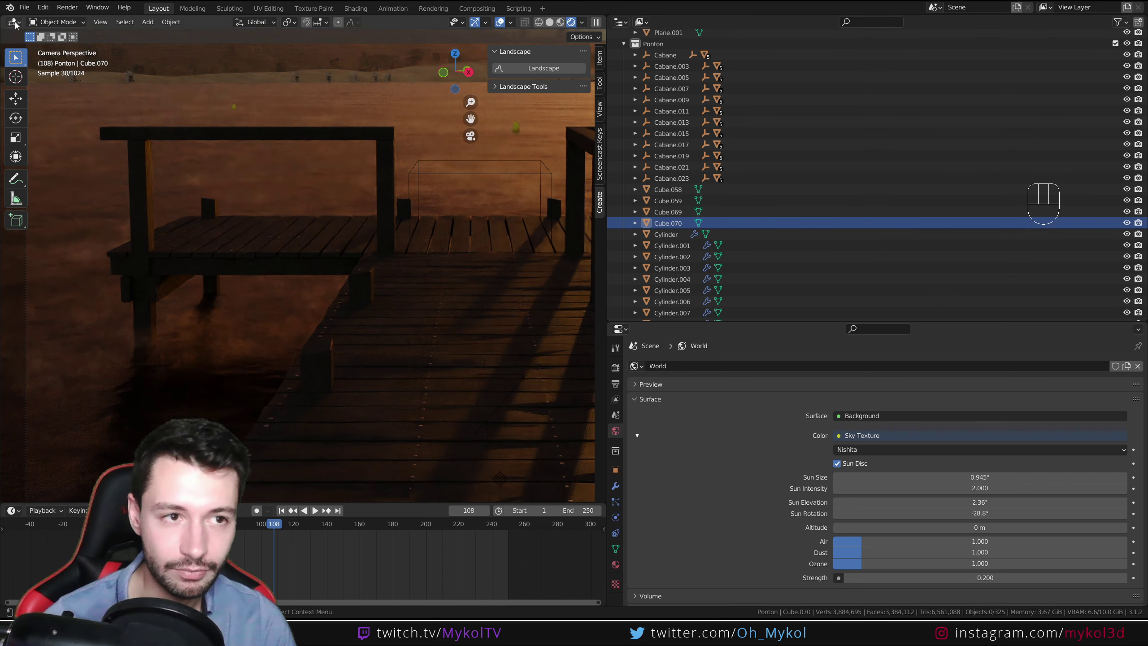
# Replace the 3D viewport with the Shader Editor and examine the volume material nodes of Cube.070.
pyautogui.click(14, 22)
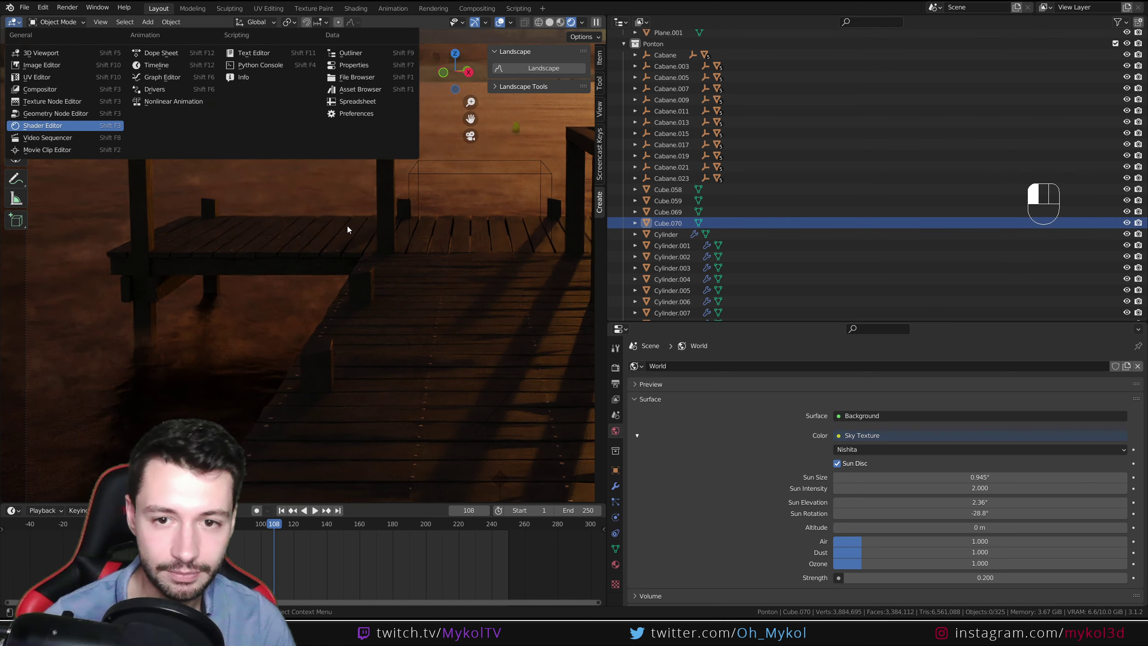
pyautogui.scroll(12, 161, 218)
pyautogui.moveTo(182, 184); pyautogui.dragTo(318, 289, button='middle')
pyautogui.scroll(4, 318, 289)
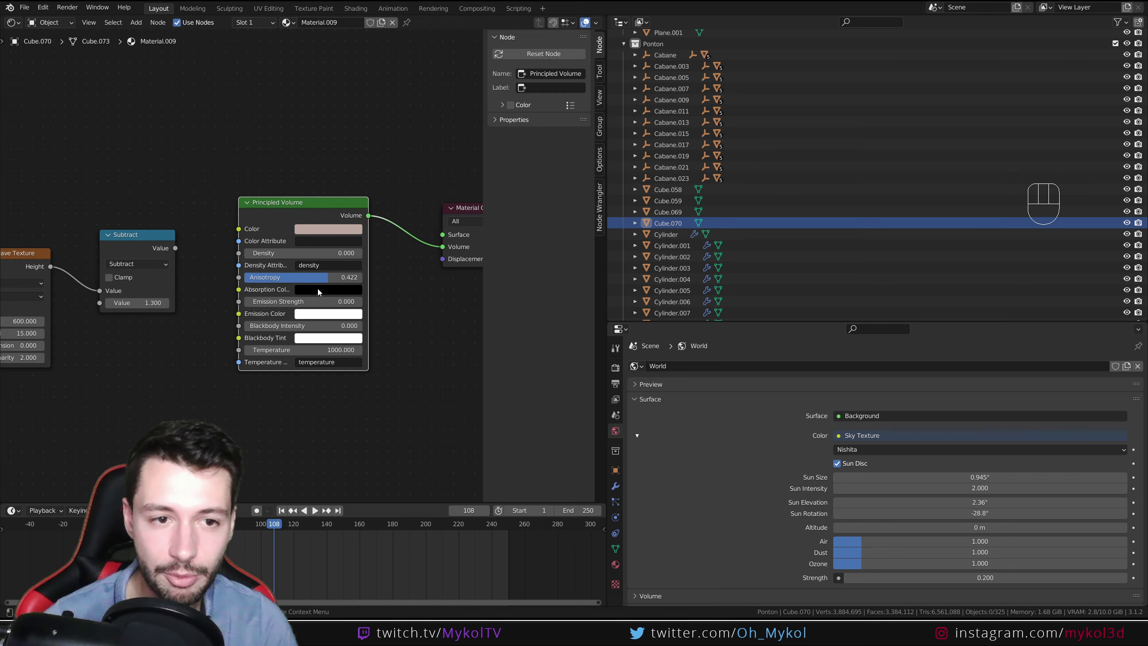
pyautogui.scroll(-1, 319, 292)
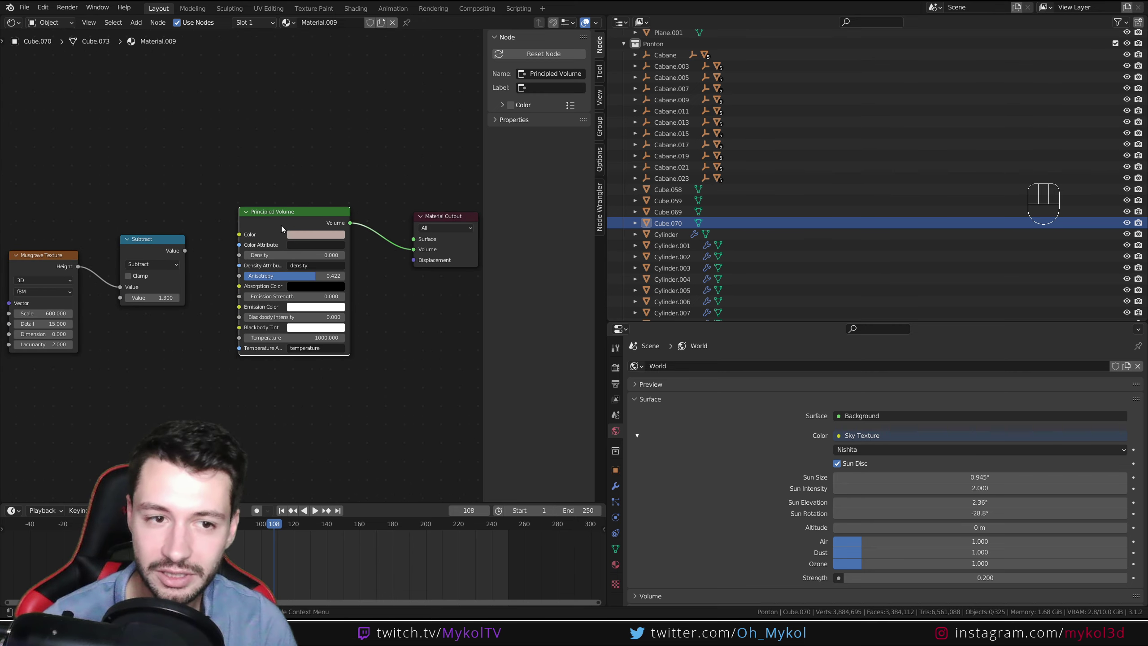
pyautogui.click(673, 233)
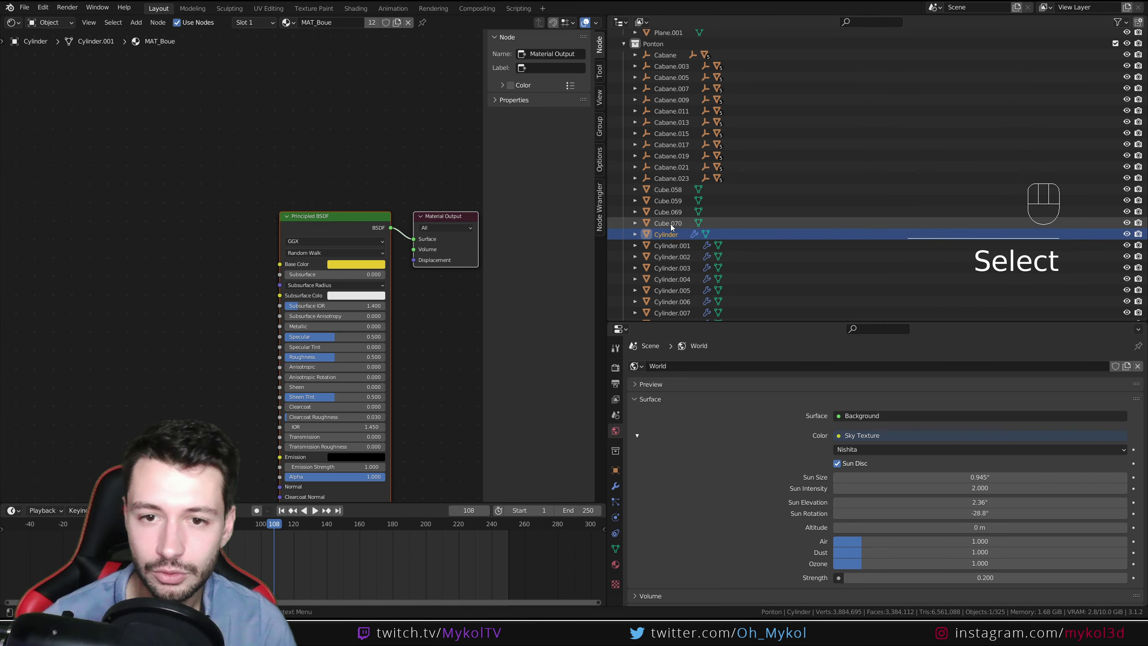
pyautogui.click(671, 224)
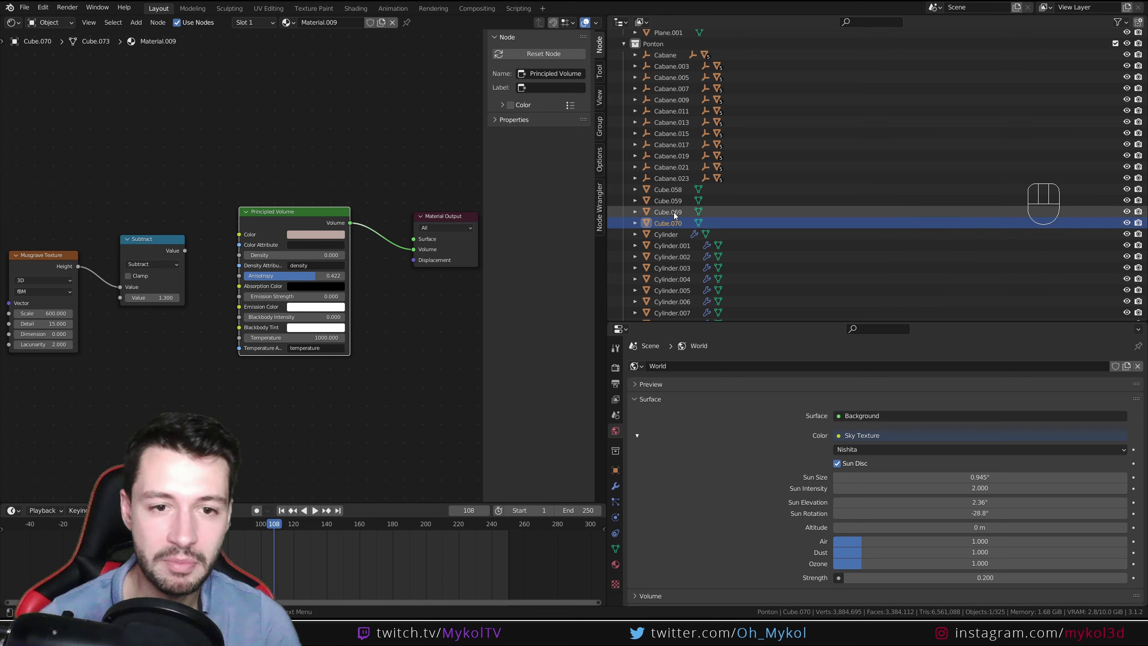
# Examine the volume node setups of Cube.069, Cube.059 and Cube.058, including Cube.059's Mapping and Musgrave Texture nodes.
pyautogui.click(674, 212)
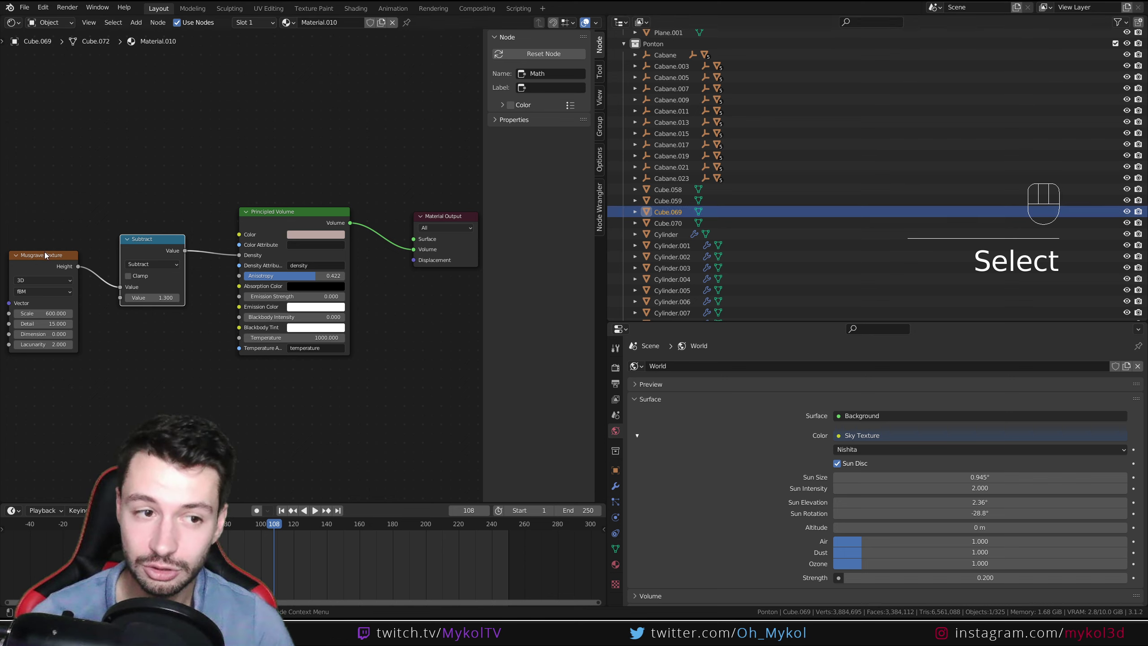
pyautogui.click(664, 202)
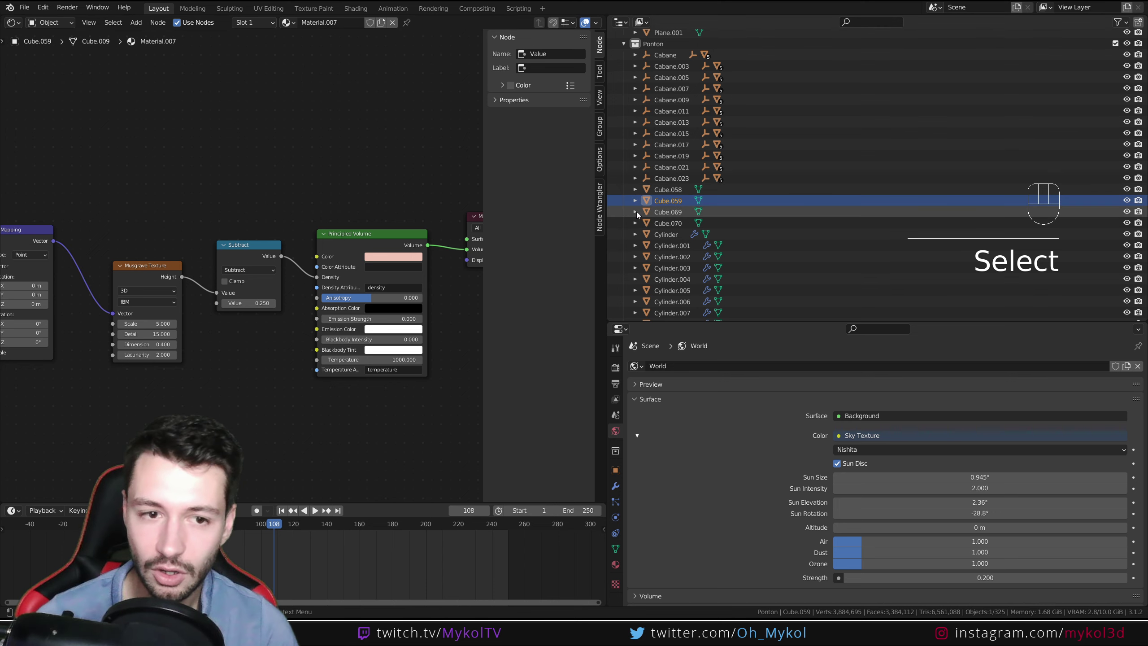
pyautogui.click(670, 188)
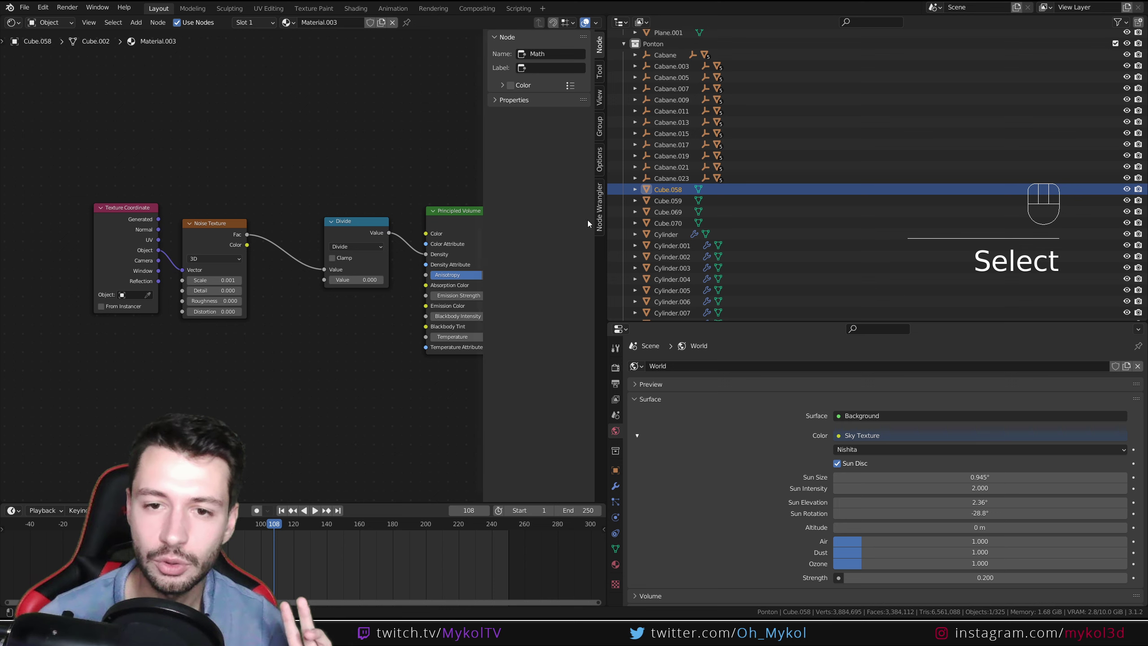
pyautogui.click(668, 201)
pyautogui.moveTo(283, 228); pyautogui.dragTo(152, 228, button='middle')
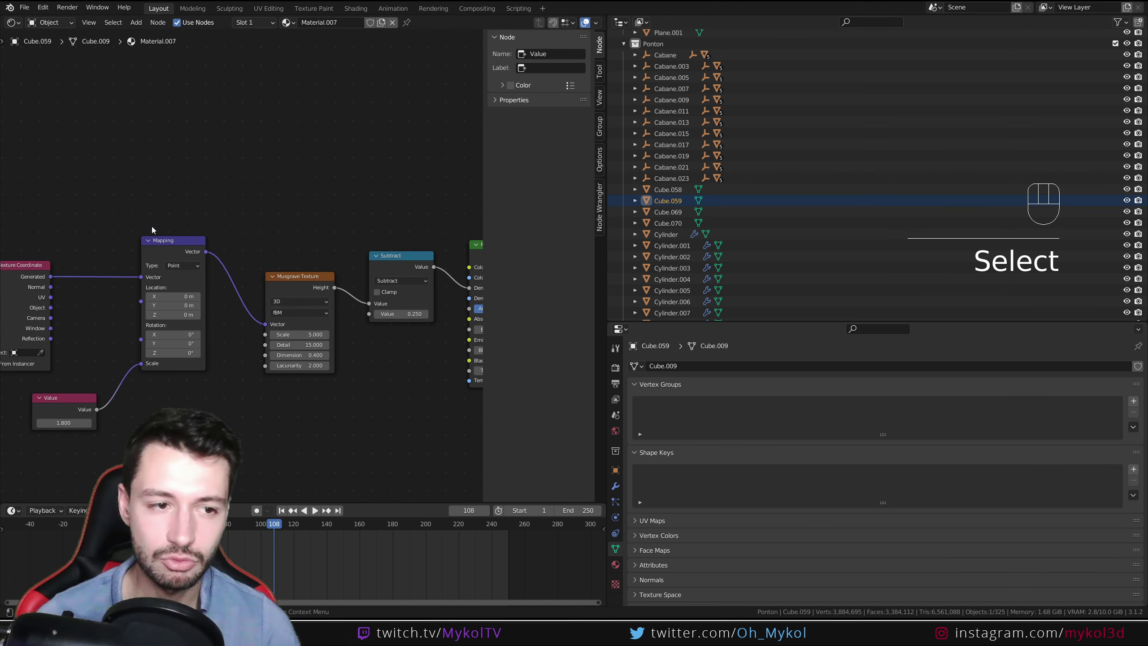
# Select Cube.069, restore the 3D Viewport, and replace the Outliner with the Shader Editor showing its material.
pyautogui.click(667, 212)
pyautogui.click(12, 22)
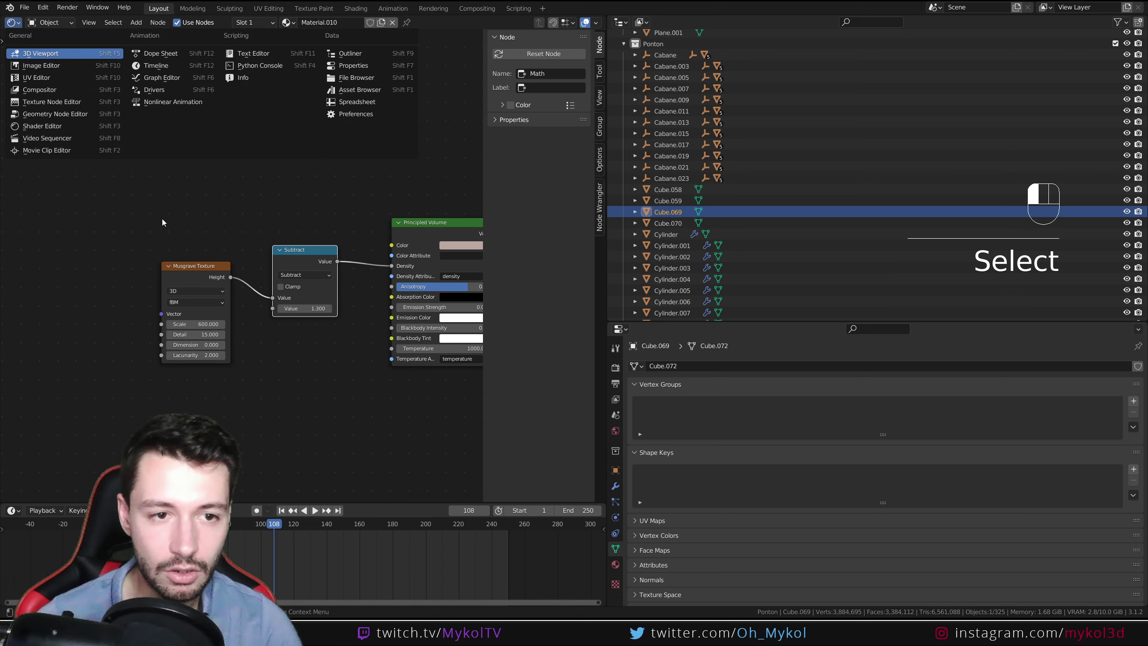
pyautogui.press('Return')
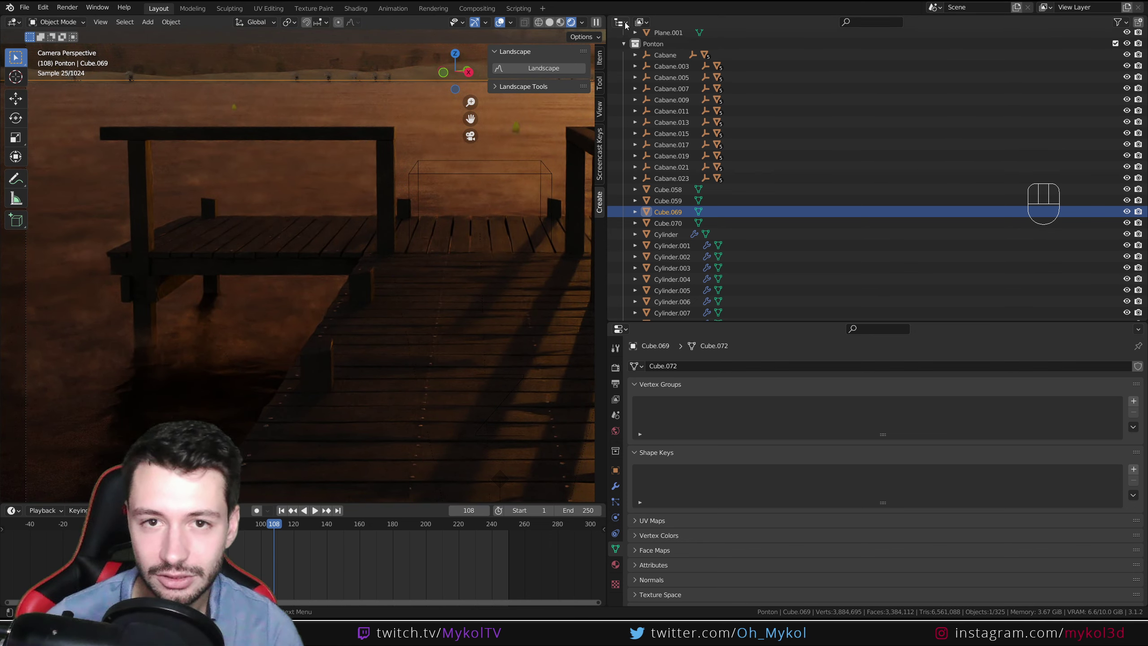
pyautogui.moveTo(625, 24); pyautogui.dragTo(649, 110)
pyautogui.click(651, 126)
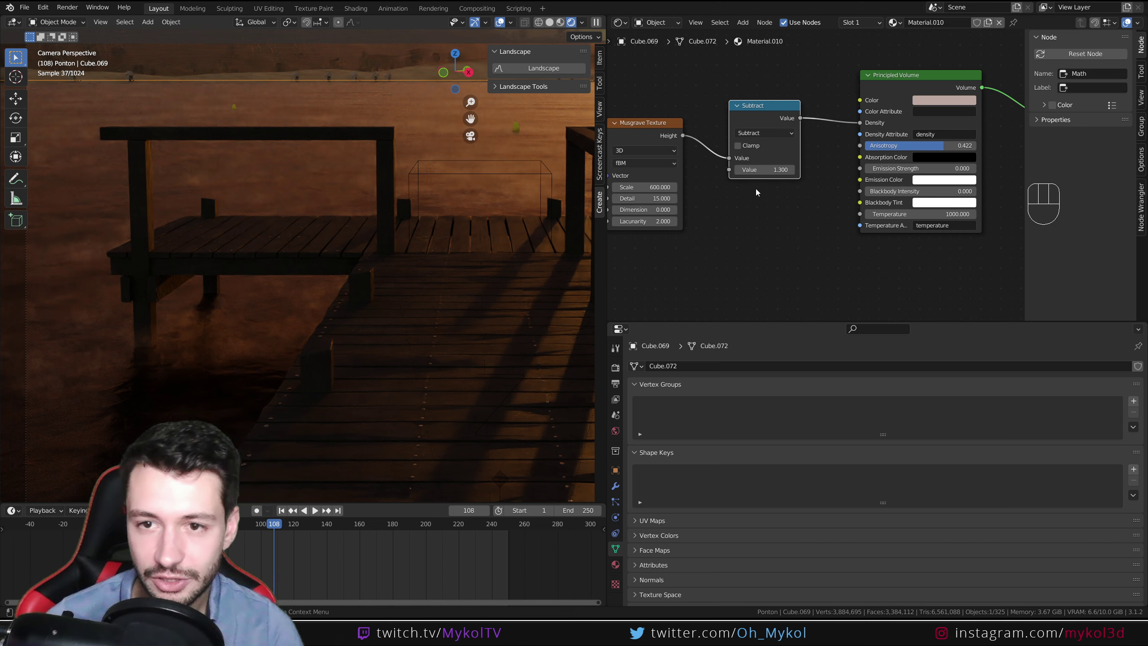
# Try a Musgrave Texture scale of 10 in Cube.069's volume material, and undo the change.
pyautogui.moveTo(756, 197); pyautogui.dragTo(763, 229, button='middle')
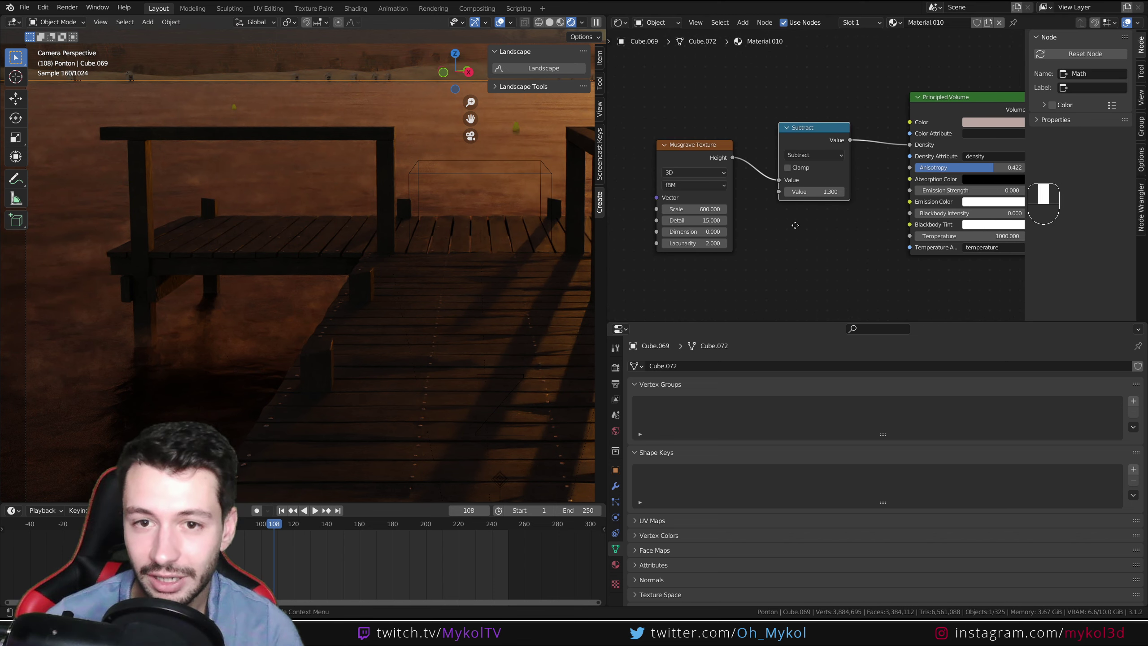
pyautogui.scroll(2, 734, 224)
pyautogui.click(734, 225)
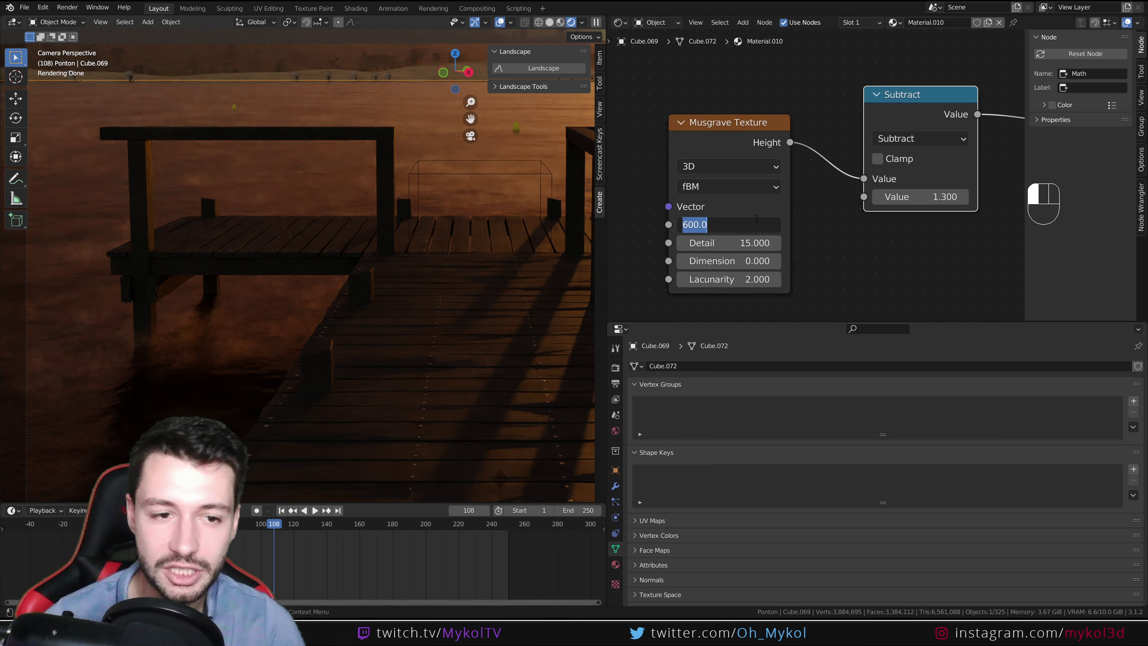
pyautogui.write('10')
pyautogui.press('Return')
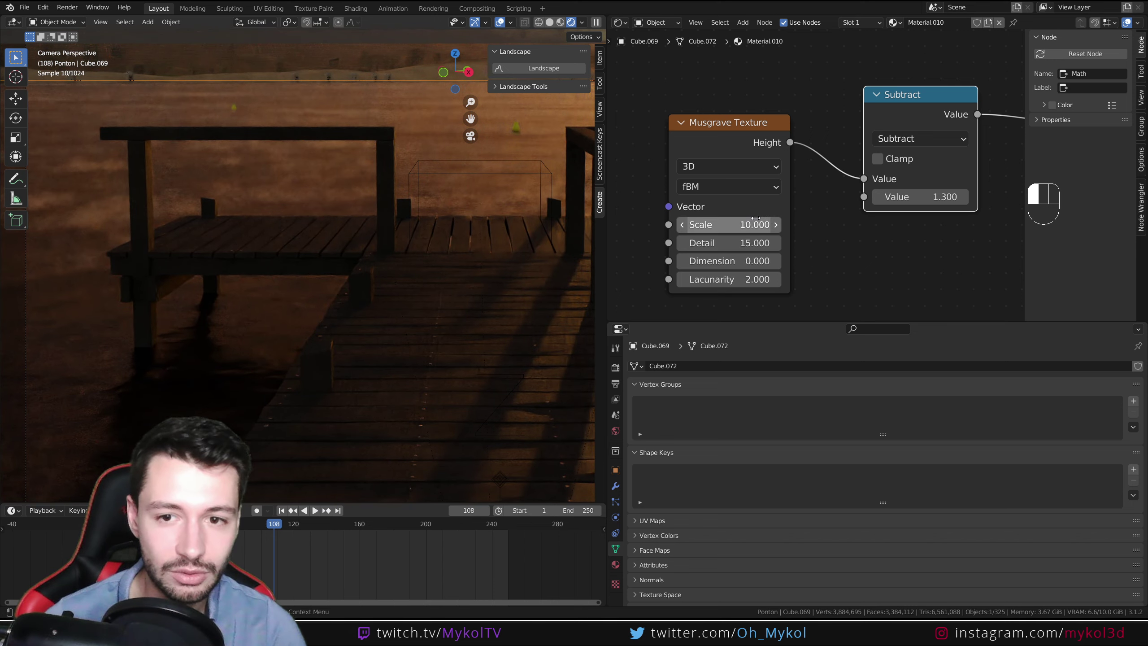
pyautogui.hotkey('ctrl', 'z')
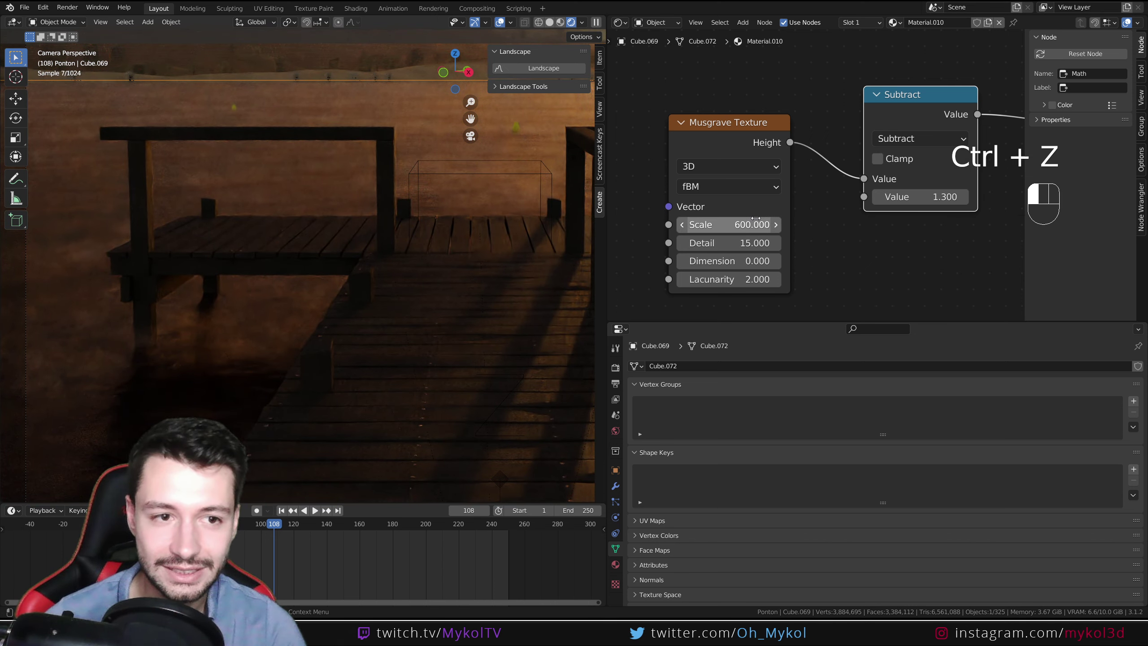
# Try a Subtract node value of 3 in Cube.069's volume material, and undo the change.
pyautogui.click(920, 197)
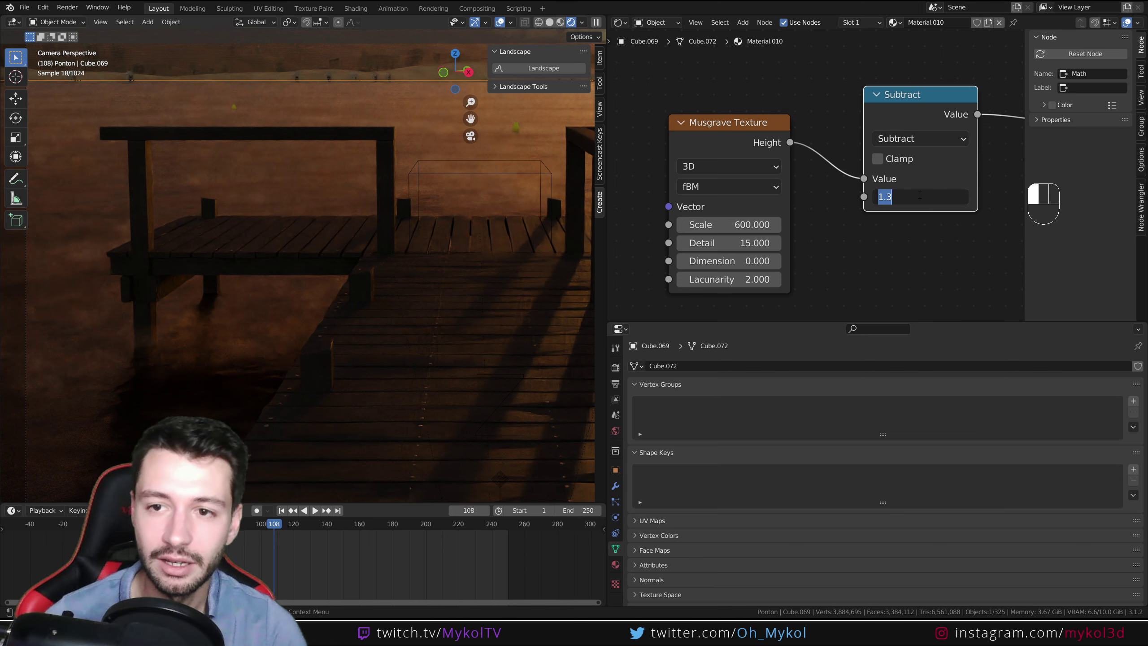
pyautogui.write('3')
pyautogui.press('Return')
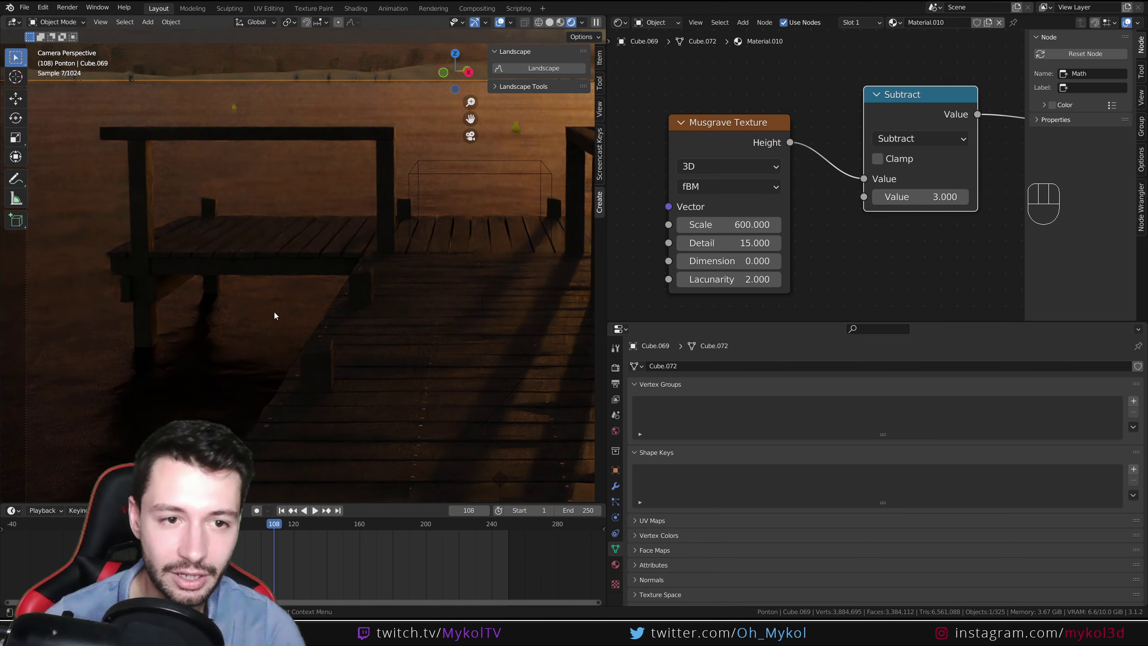
pyautogui.hotkey('ctrl', 'z')
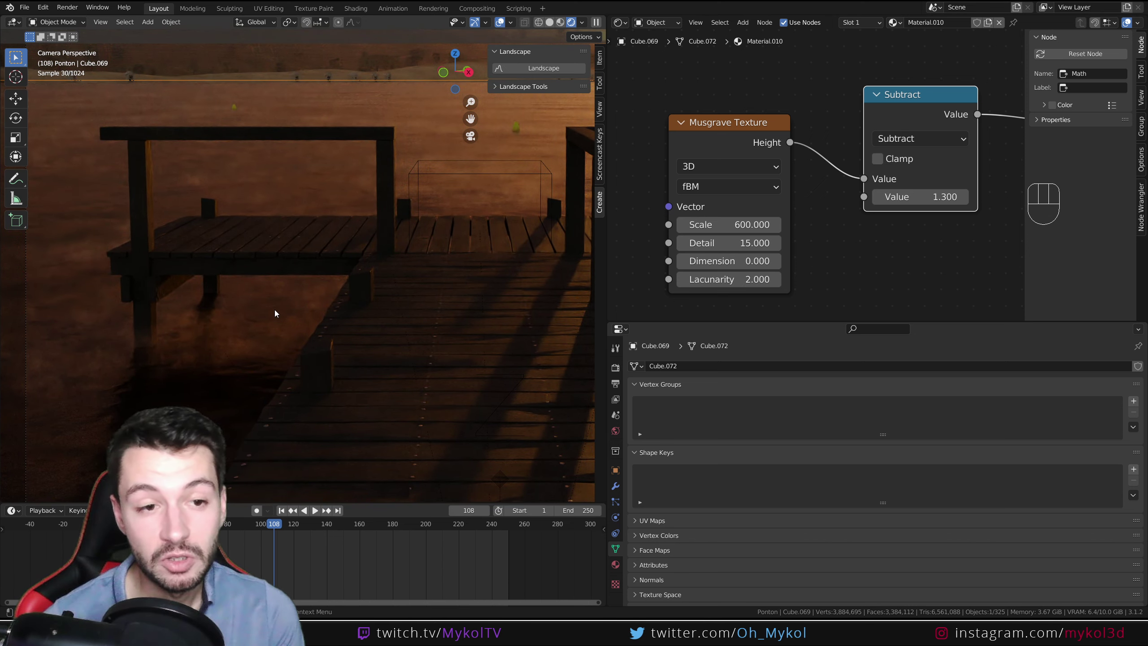
pyautogui.hotkey('ctrl', 'z')
# Add Cube.070 to the selection alongside Cube.069 and show the whole scene in wireframe shading.
pyautogui.keyDown('shift'); pyautogui.click(180, 245); pyautogui.keyUp('shift')
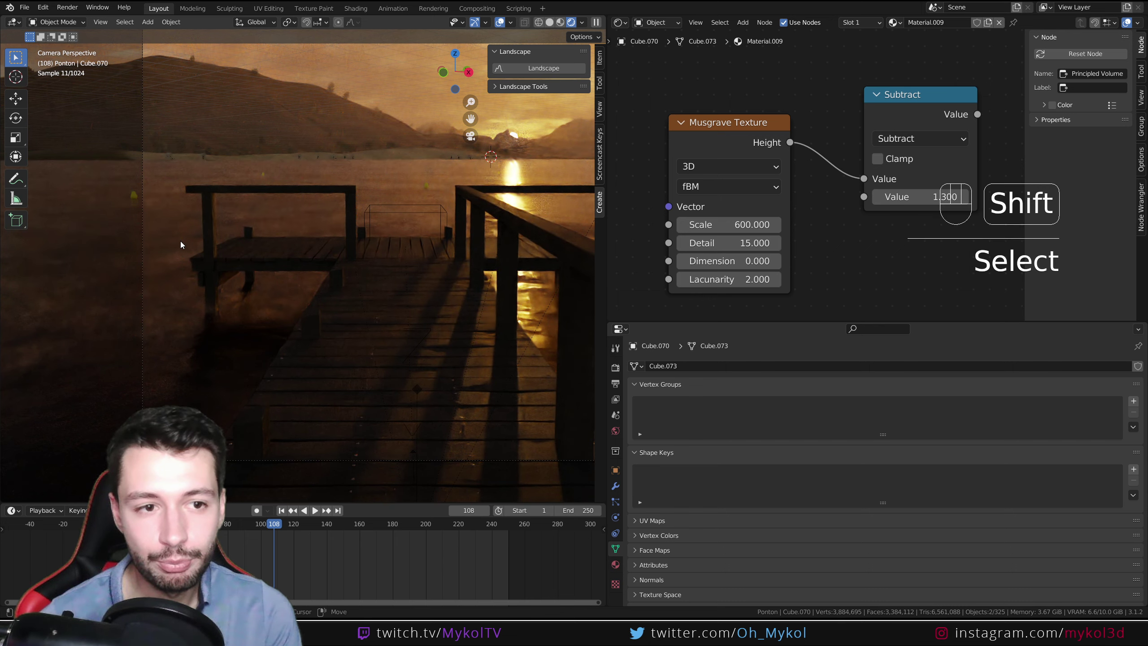
pyautogui.moveTo(180, 240); pyautogui.dragTo(204, 248, button='middle')
pyautogui.scroll(-10, 205, 248)
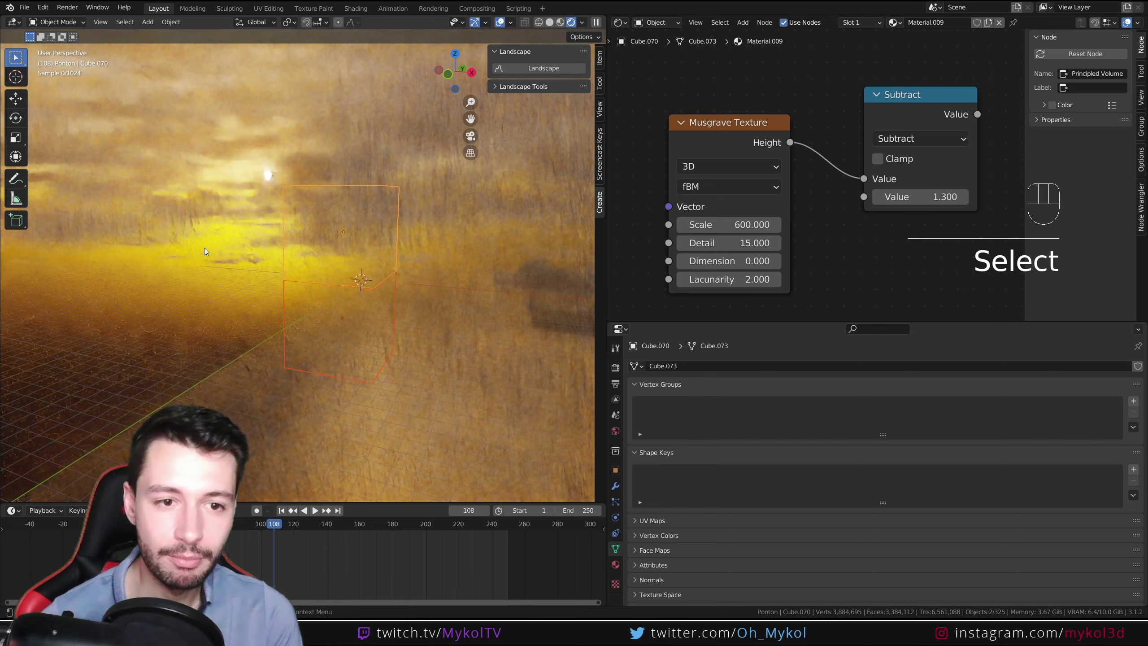
pyautogui.scroll(8, 278, 280)
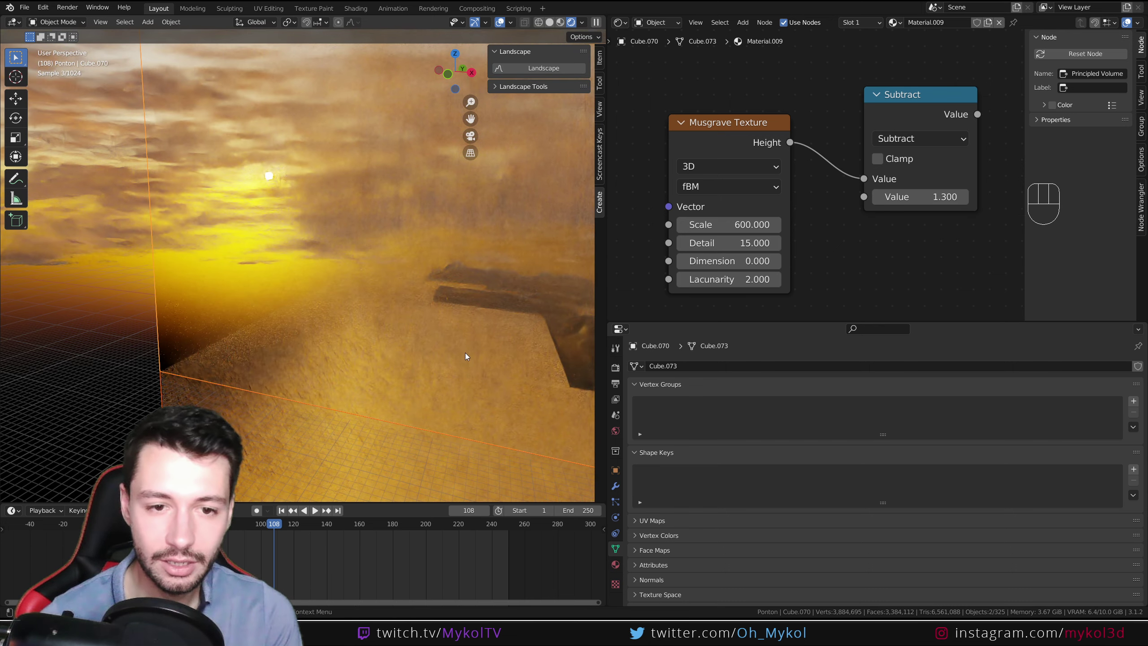
pyautogui.press('z')
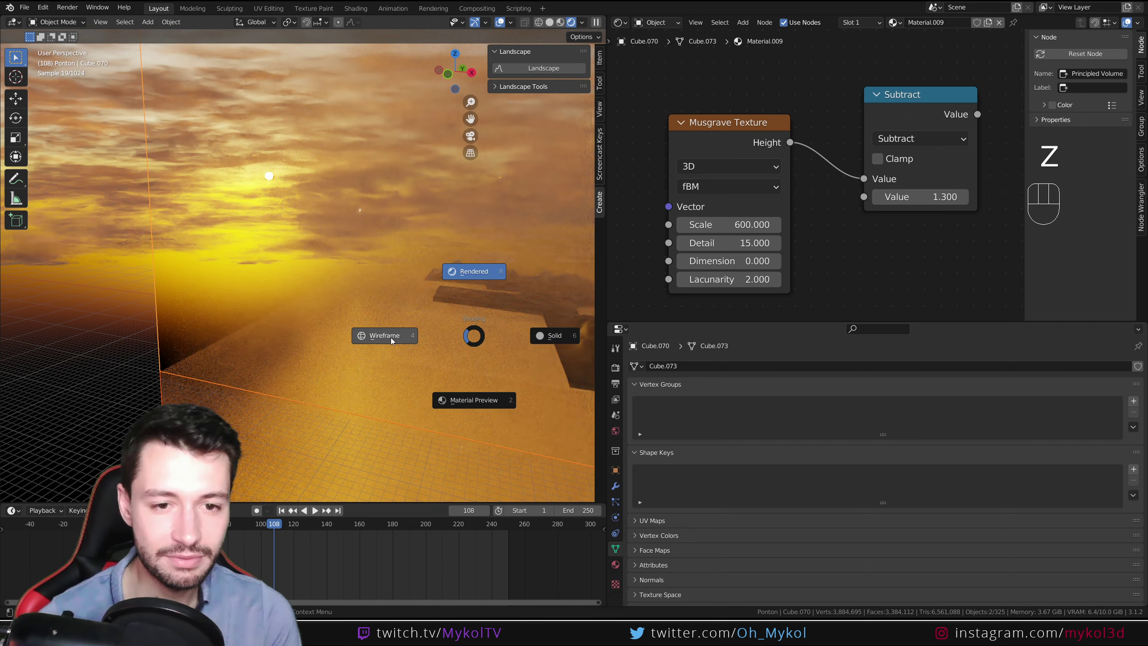
pyautogui.scroll(3, 380, 343)
pyautogui.scroll(-8, 372, 366)
pyautogui.scroll(6, 418, 387)
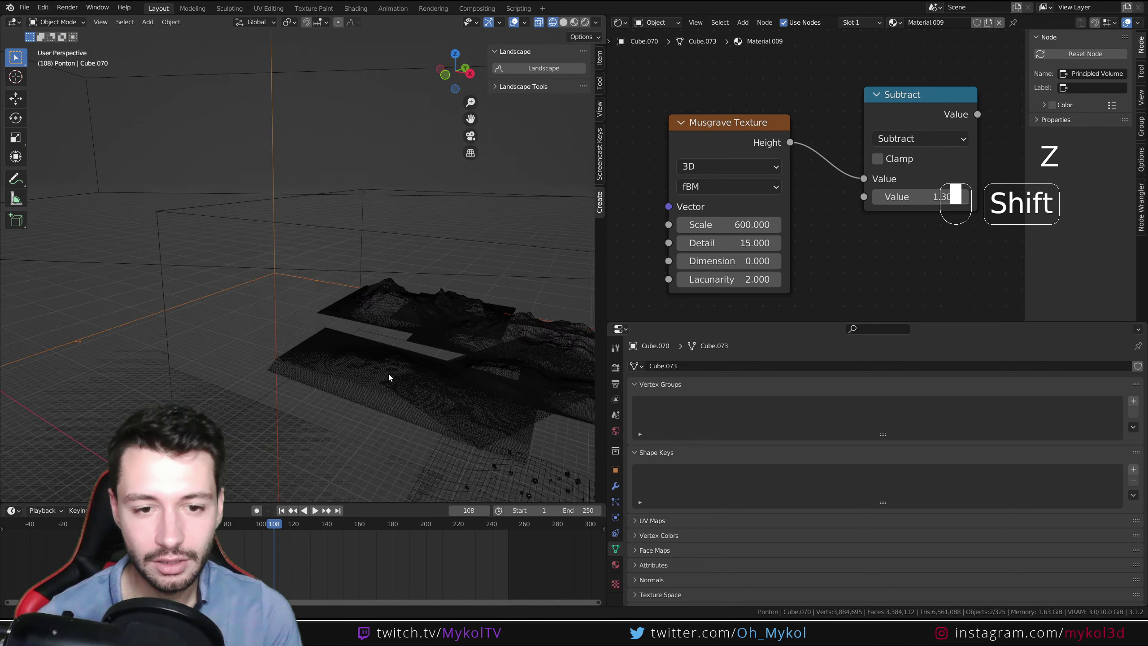
pyautogui.keyDown('shift'); pyautogui.moveTo(388, 374); pyautogui.dragTo(336, 183, button='middle'); pyautogui.keyUp('shift')
# Switch to solid shading, add the water plane Plane.001 to the selection, and isolate it with both volume boxes in Local View.
pyautogui.click(563, 22)
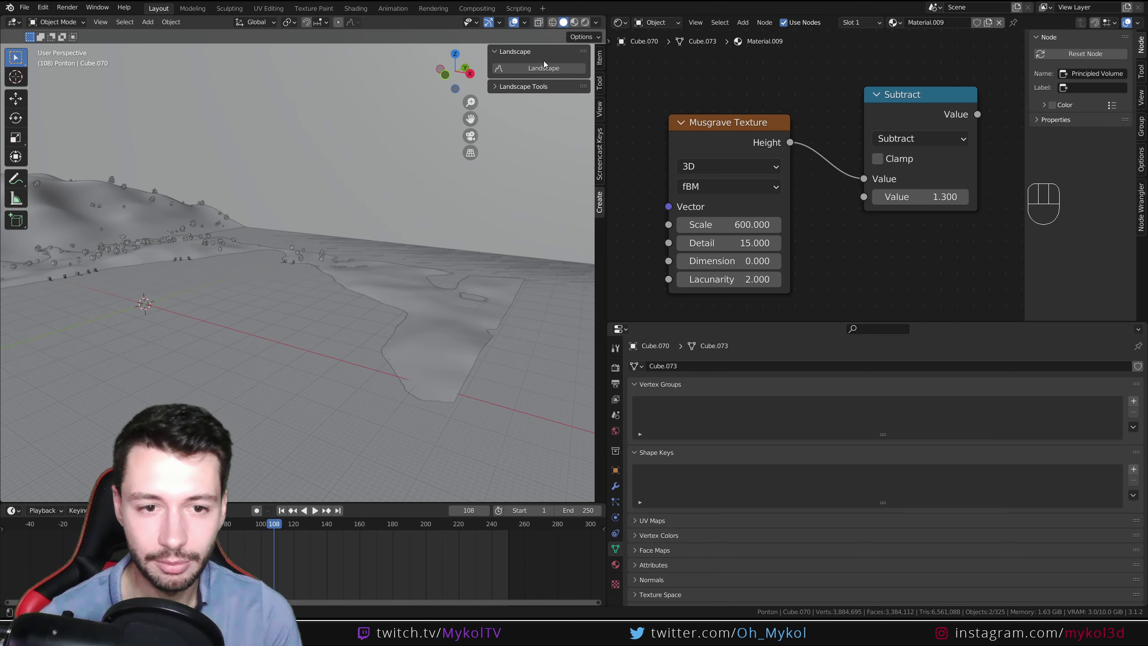
pyautogui.scroll(6, 425, 300)
pyautogui.keyDown('shift'); pyautogui.moveTo(414, 311); pyautogui.dragTo(392, 314, button='middle'); pyautogui.keyUp('shift')
pyautogui.scroll(-4, 393, 314)
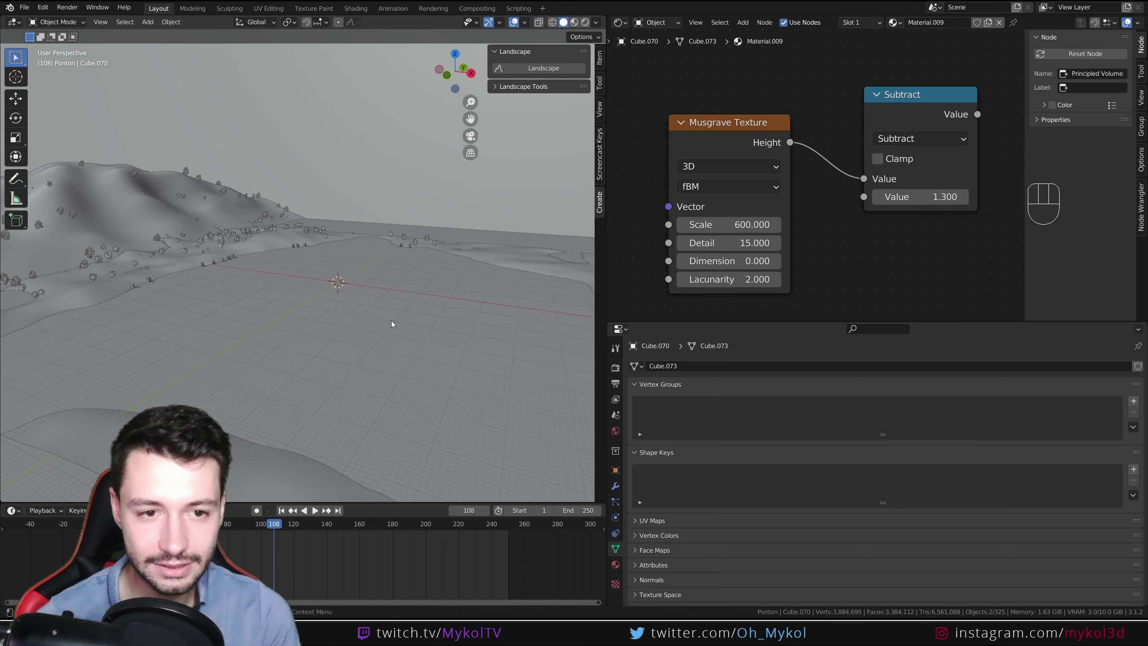
pyautogui.keyDown('shift'); pyautogui.click(354, 333); pyautogui.keyUp('shift')
pyautogui.press('KP_Divide')
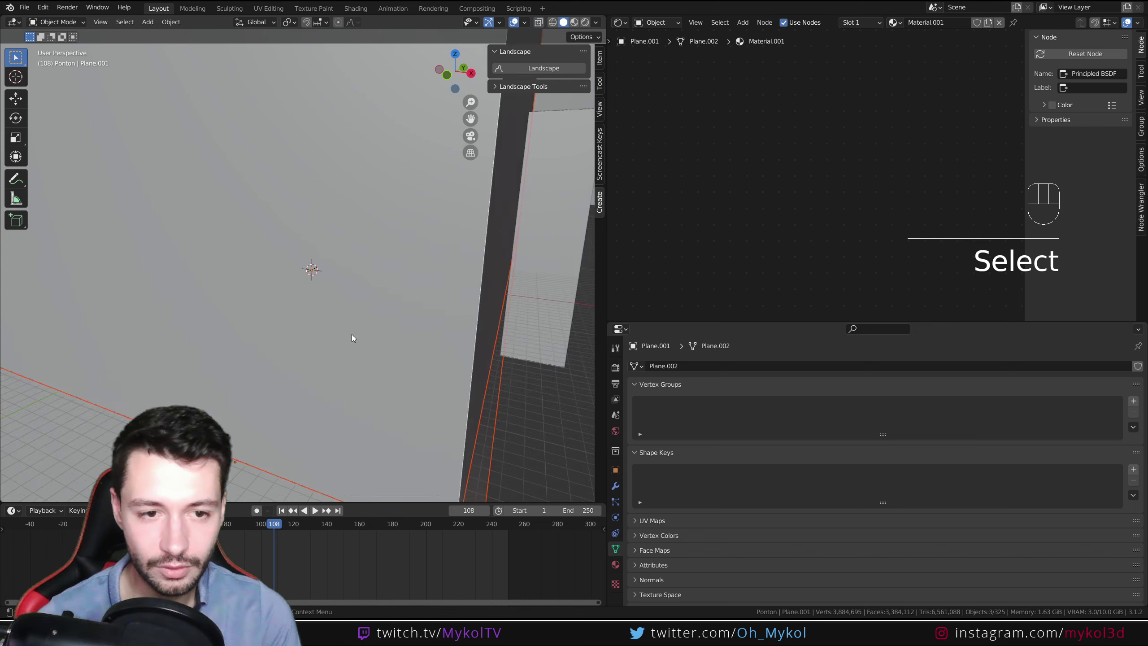
pyautogui.press('KP_Divide')
pyautogui.press('KP_Divide')
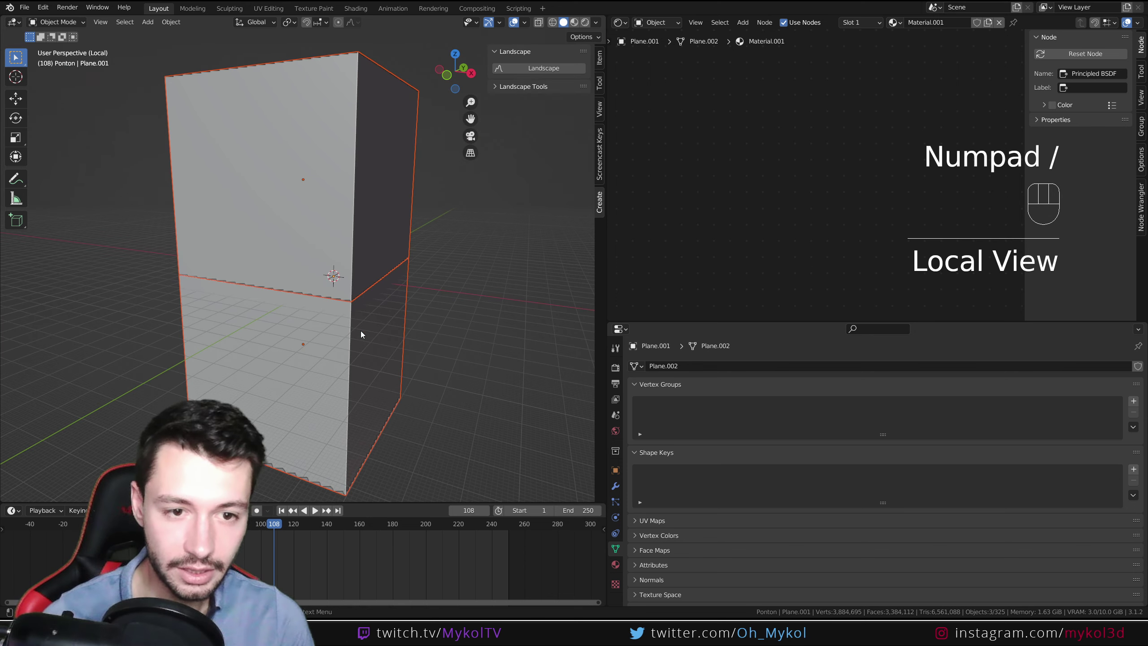
# Show the isolated water plane and volume boxes through the camera with rendered shading, close up on the water surface.
pyautogui.press('KP_0')
pyautogui.keyDown('shift'); pyautogui.moveTo(369, 318); pyautogui.dragTo(361, 241, button='middle'); pyautogui.keyUp('shift')
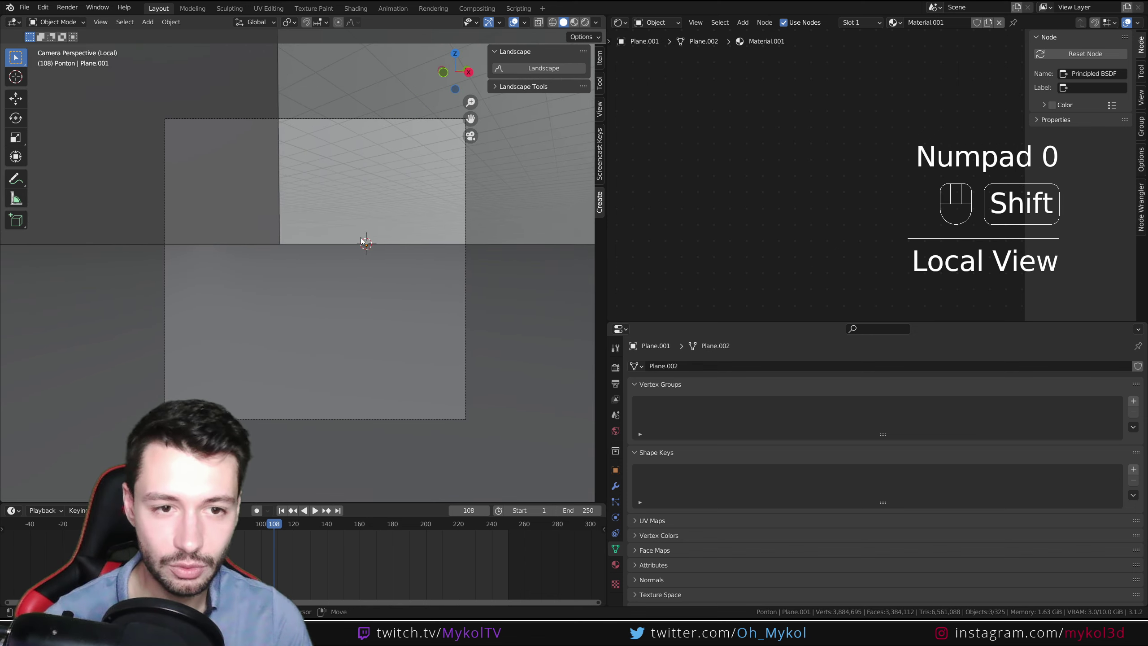
pyautogui.click(585, 22)
pyautogui.scroll(2, 374, 357)
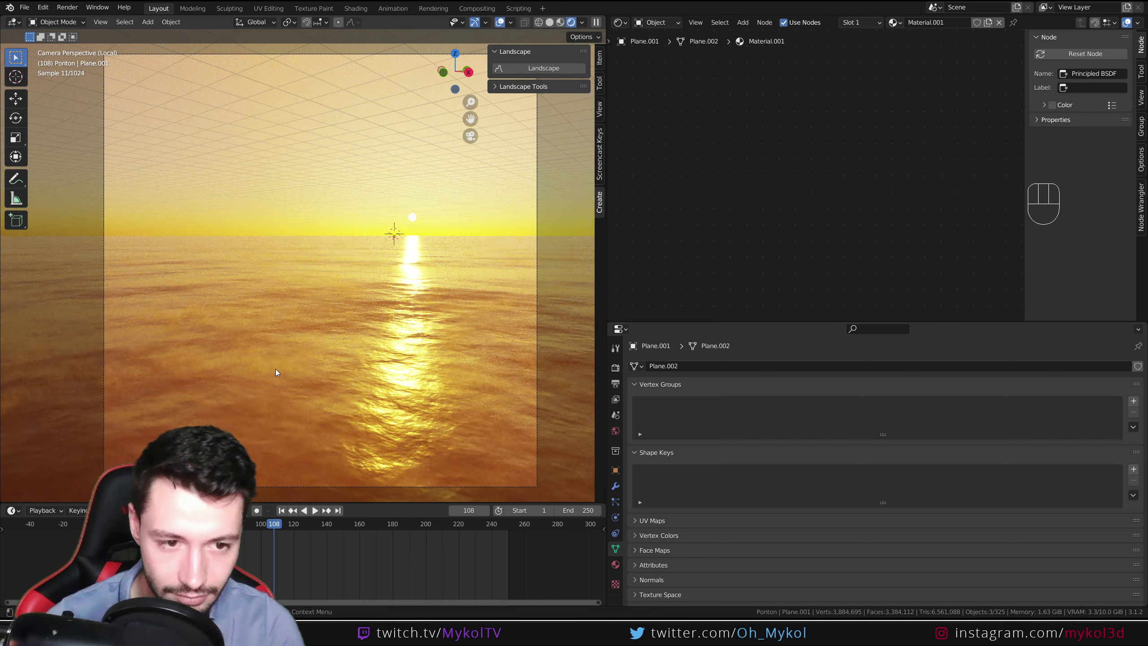
pyautogui.keyDown('shift'); pyautogui.moveTo(276, 369); pyautogui.dragTo(290, 313, button='middle'); pyautogui.keyUp('shift')
pyautogui.scroll(3, 289, 313)
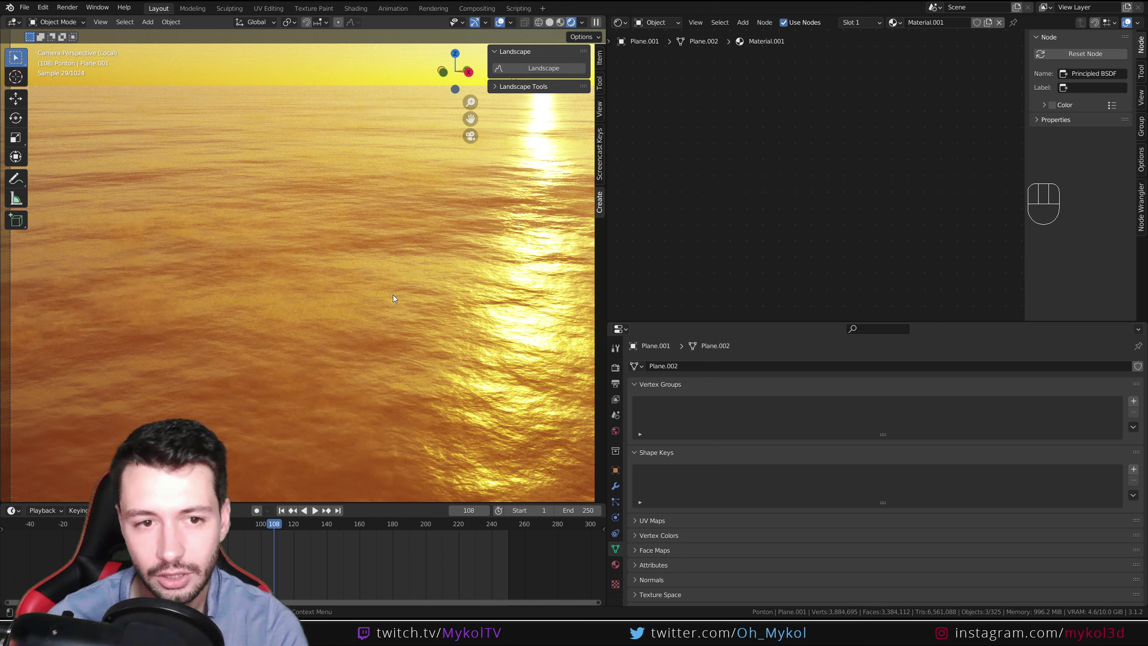
# Select Cube.070 and set the Musgrave Texture scale in its volume material to 10.
pyautogui.click(260, 302)
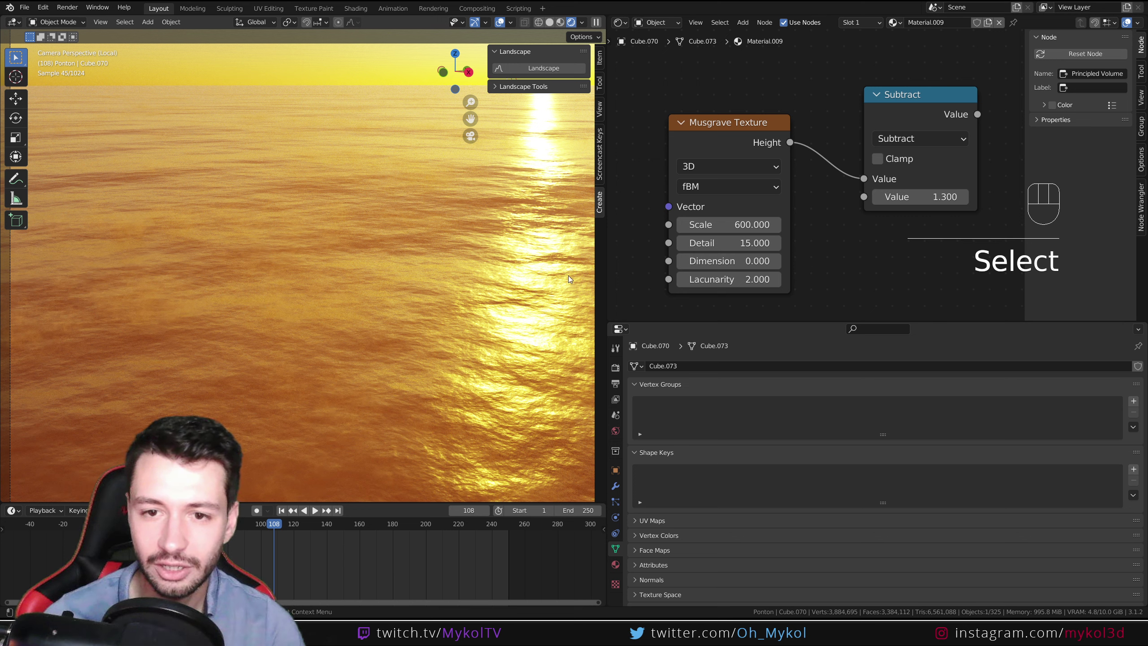
pyautogui.moveTo(732, 224)
pyautogui.mouseDown()
pyautogui.moveTo(743, 224)
pyautogui.moveTo(719, 225)
pyautogui.mouseUp()
pyautogui.click(729, 225)
pyautogui.write('10')
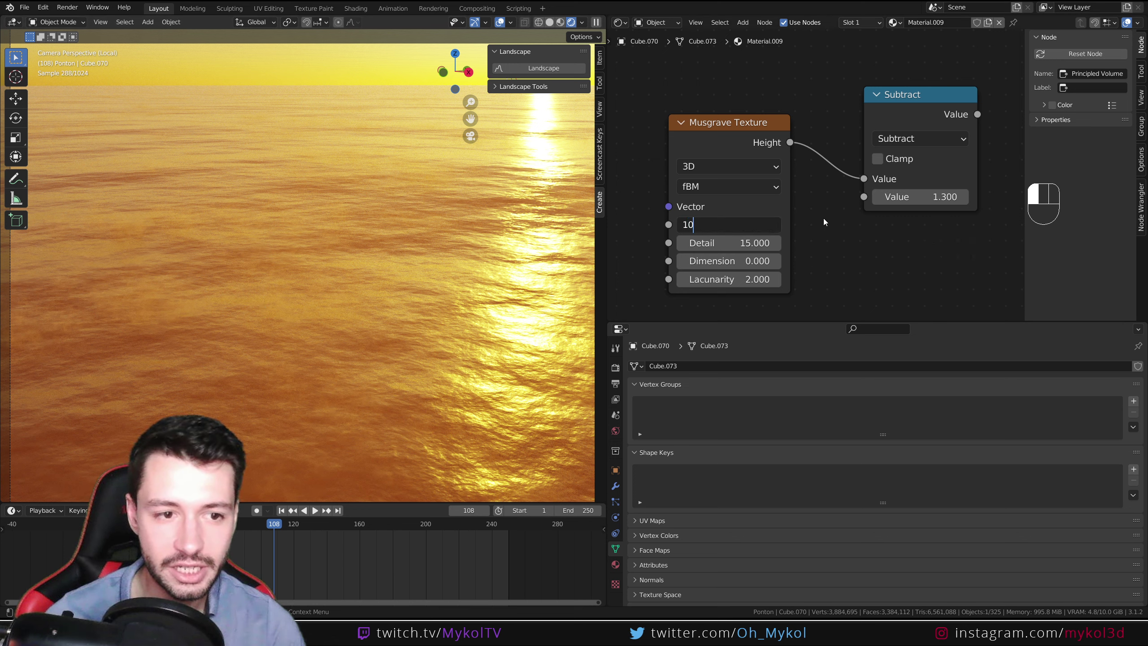
pyautogui.press('Return')
# Select Cube.069 and adjust its Subtract node value over the isolated water, trying 3 and ending at -0.700.
pyautogui.click(252, 271)
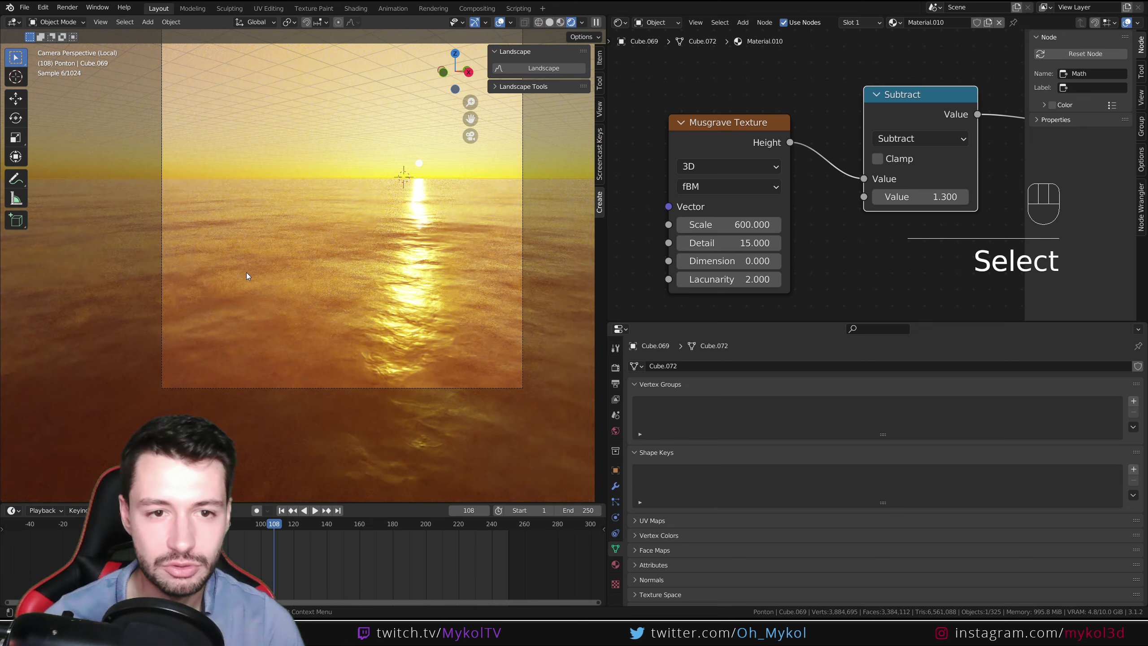
pyautogui.scroll(-6, 252, 280)
pyautogui.moveTo(315, 359); pyautogui.dragTo(359, 398, button='middle')
pyautogui.scroll(-5, 329, 351)
pyautogui.press('KP_0')
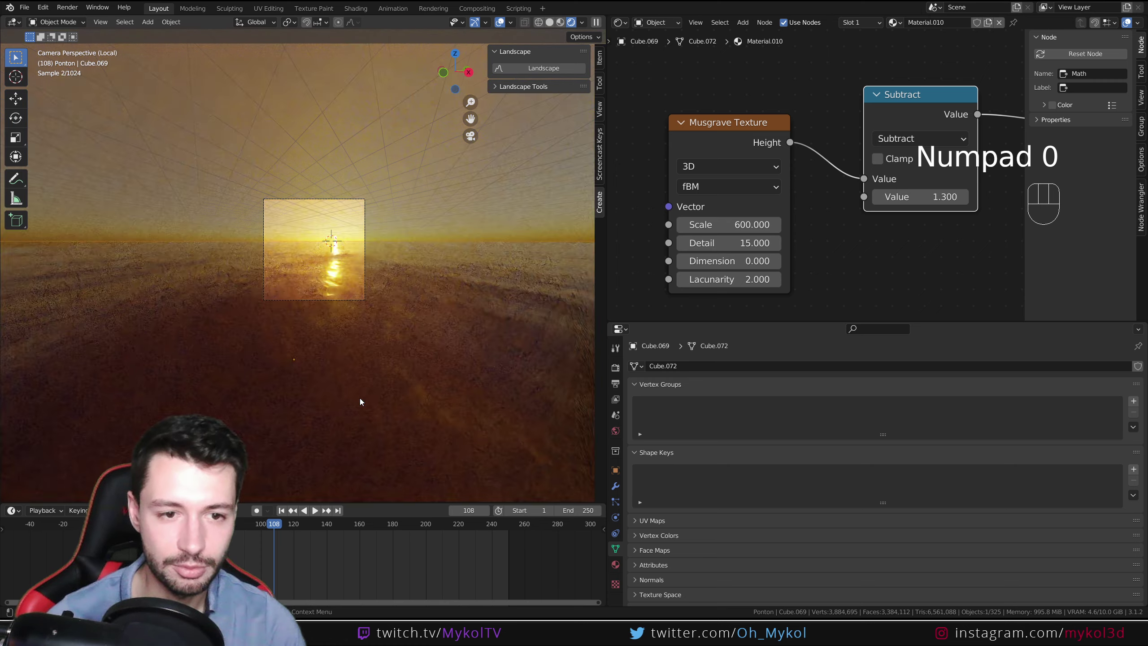
pyautogui.scroll(9, 360, 399)
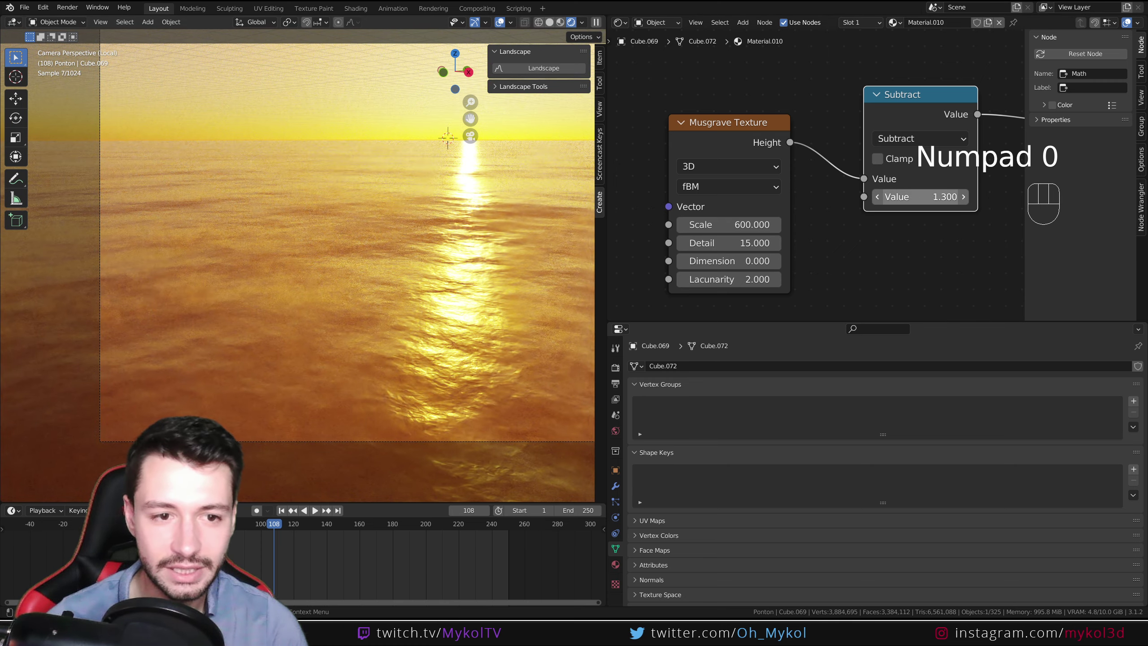
pyautogui.click(919, 197)
pyautogui.write('3')
pyautogui.press('Return')
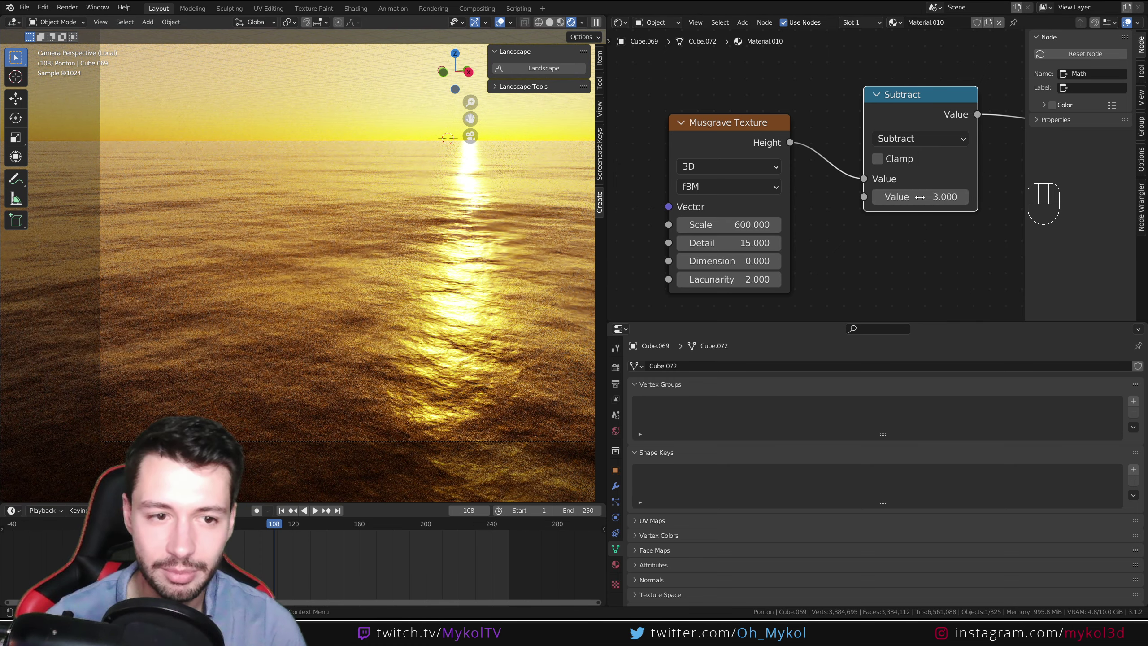
pyautogui.moveTo(920, 196)
pyautogui.mouseDown()
pyautogui.moveTo(885, 197)
pyautogui.moveTo(933, 197)
pyautogui.mouseUp()
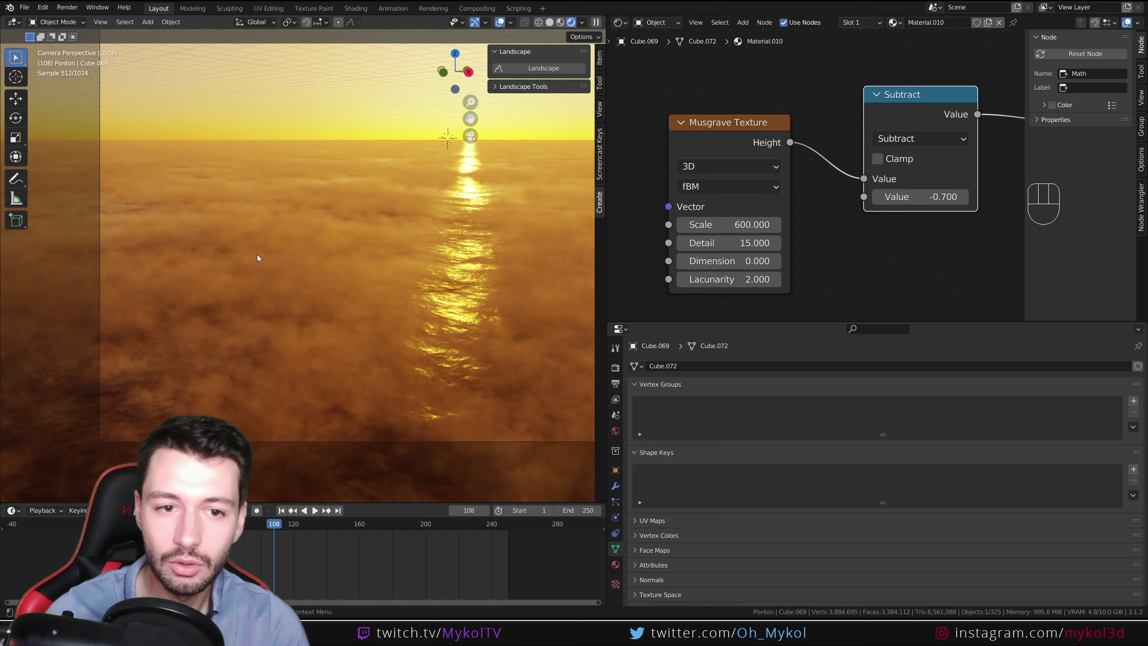
# Leave Local View and inspect the mist around the pontoon in the rendered camera view.
pyautogui.press('KP_Divide')
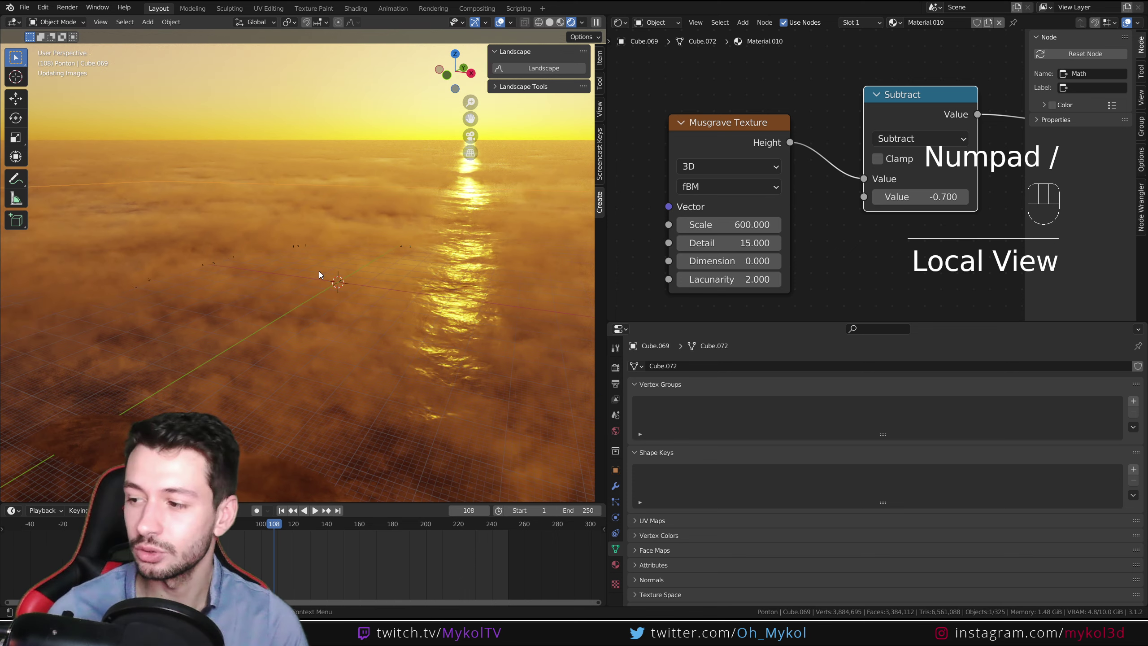
pyautogui.press('KP_0')
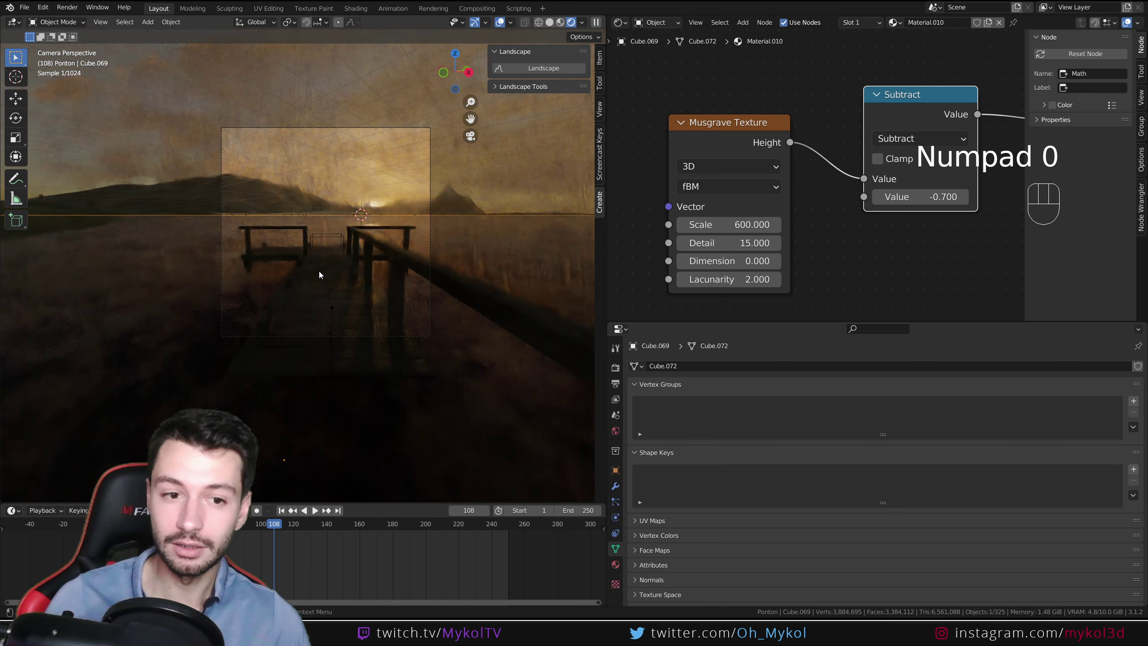
pyautogui.scroll(3, 319, 270)
pyautogui.scroll(3, 271, 266)
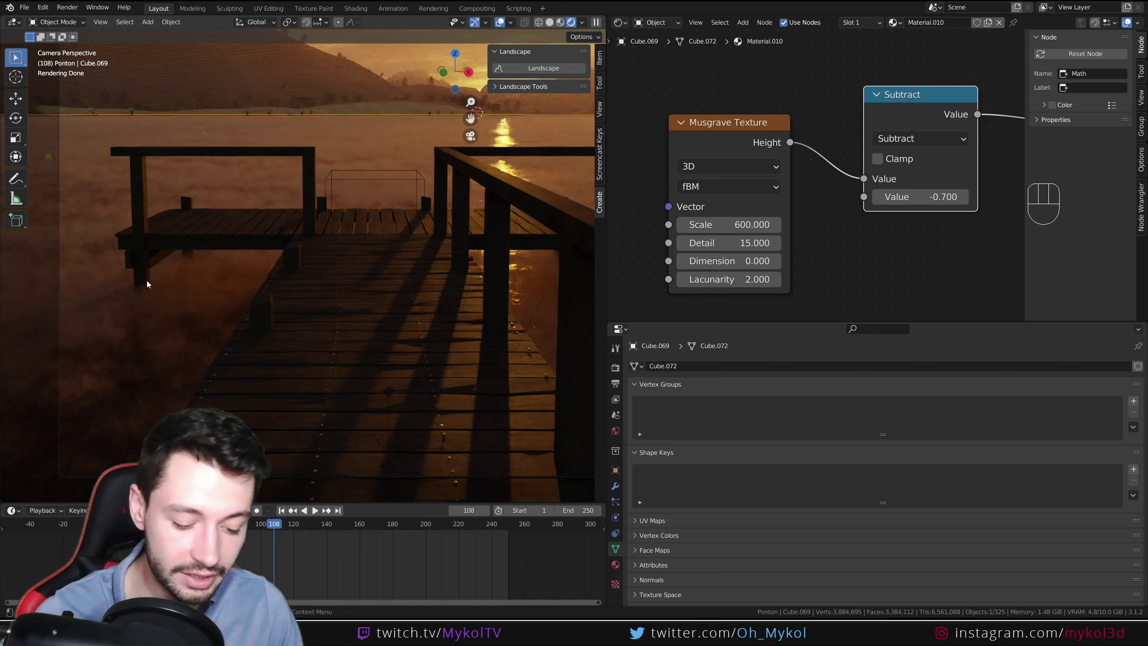
pyautogui.scroll(-1, 276, 253)
pyautogui.keyDown('shift'); pyautogui.moveTo(310, 257); pyautogui.dragTo(246, 306, button='middle'); pyautogui.keyUp('shift')
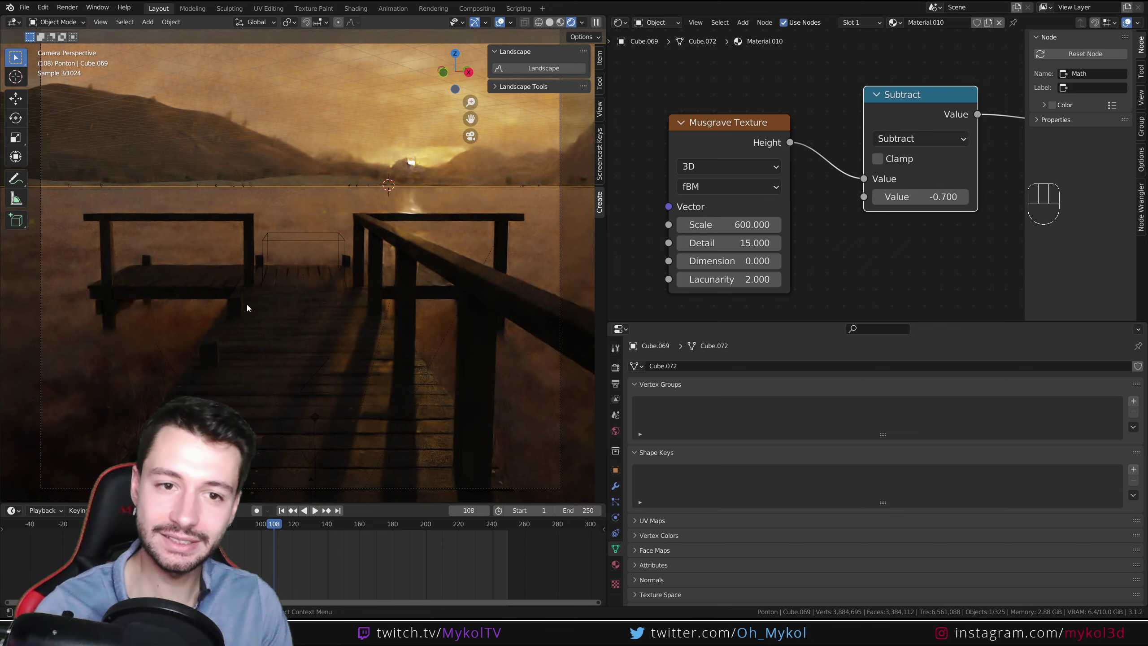
# Switch the viewport to solid shading, replace it with the Compositor, and maximize that editor.
pyautogui.press('z')
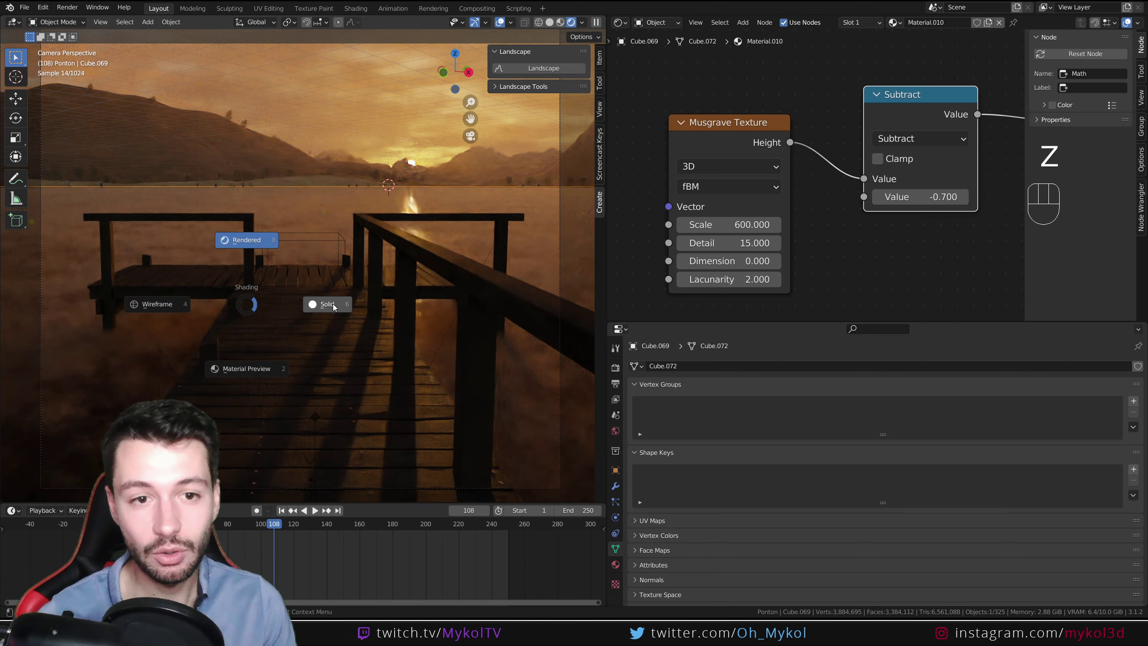
pyautogui.click(332, 303)
pyautogui.click(13, 21)
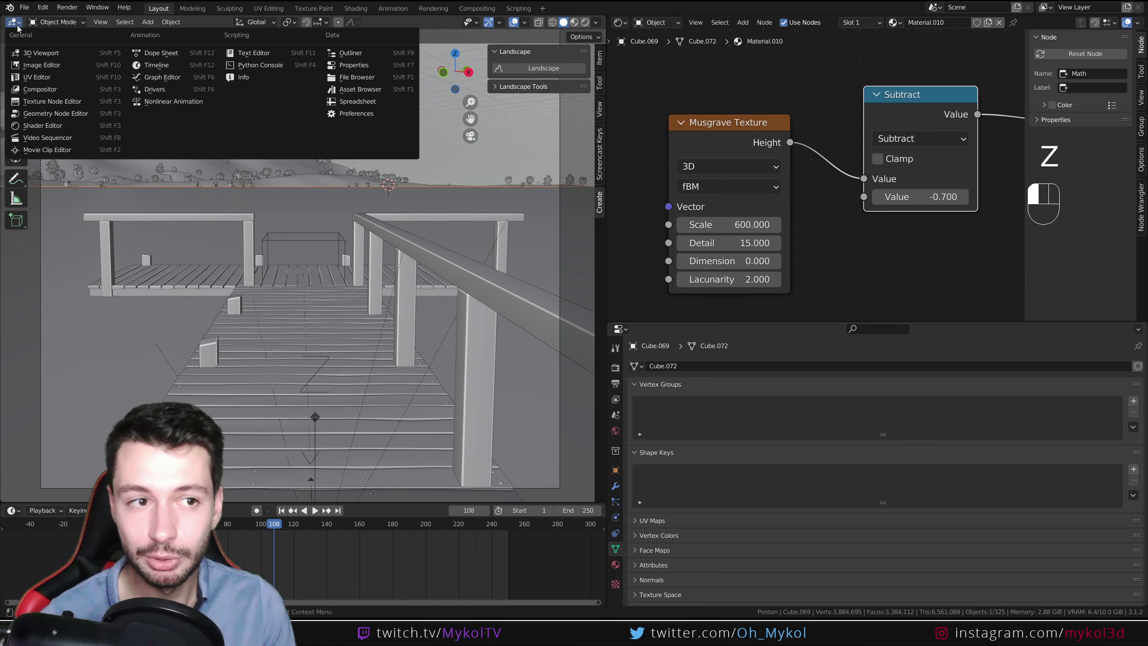
pyautogui.click(40, 89)
pyautogui.hotkey('ctrl', 'space')
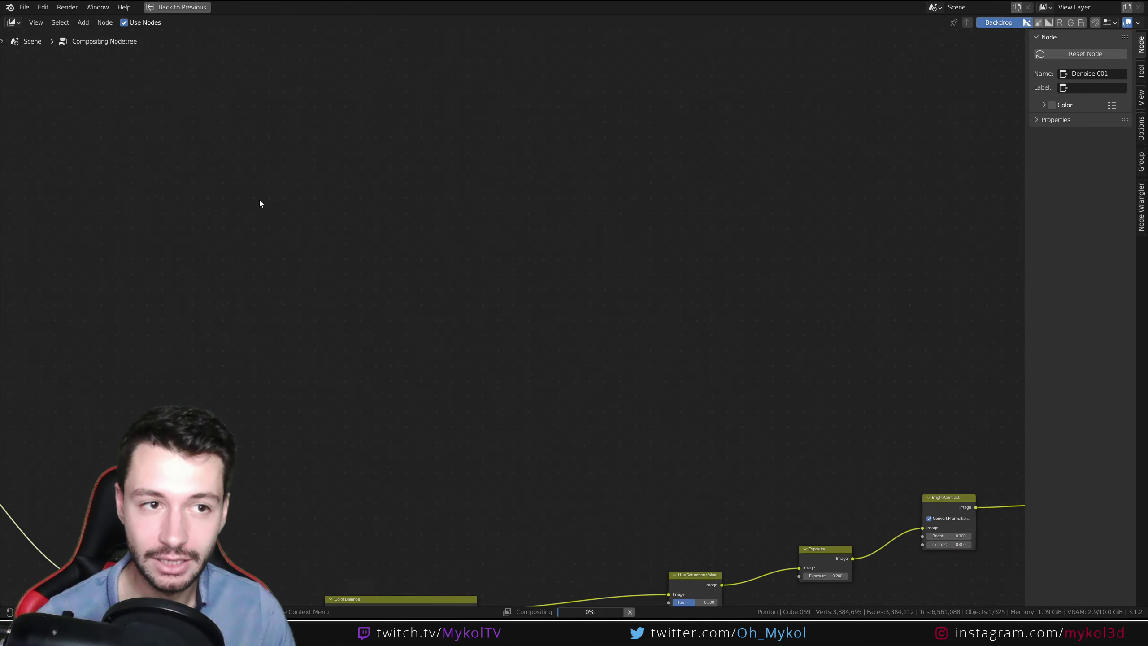
# Examine the compositing node chain from Render Layers through Denoise and Color Balance to the nodes after them.
pyautogui.scroll(-10, 375, 307)
pyautogui.moveTo(432, 420); pyautogui.dragTo(435, 301, button='middle')
pyautogui.scroll(4, 430, 306)
pyautogui.moveTo(359, 304); pyautogui.dragTo(463, 289, button='middle')
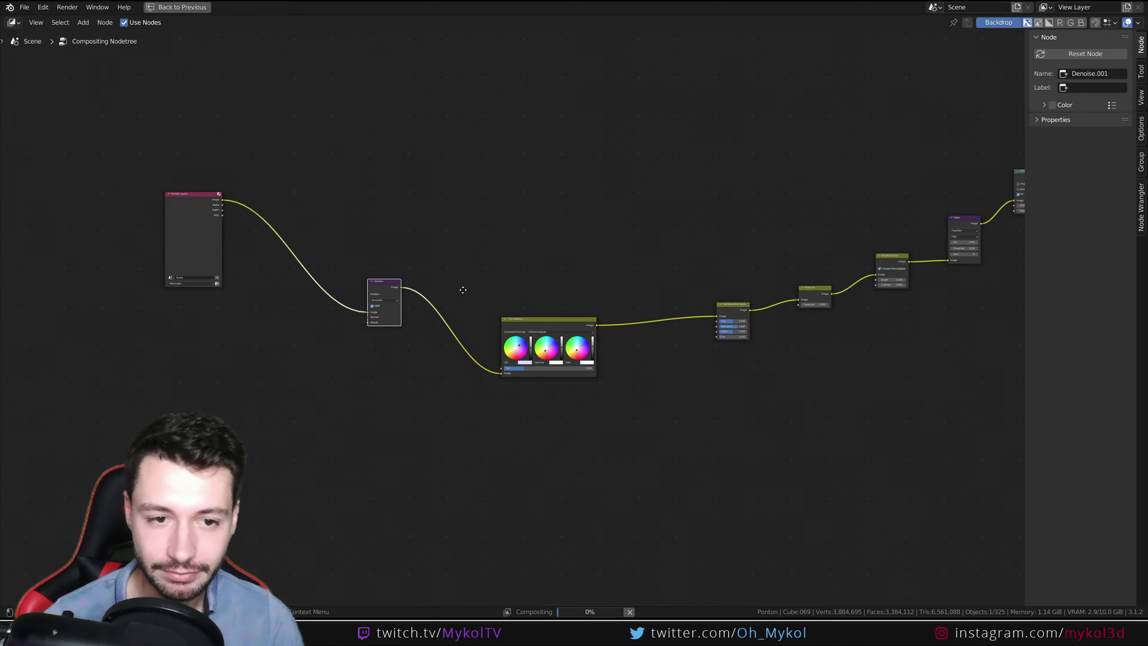
pyautogui.scroll(-1, 478, 286)
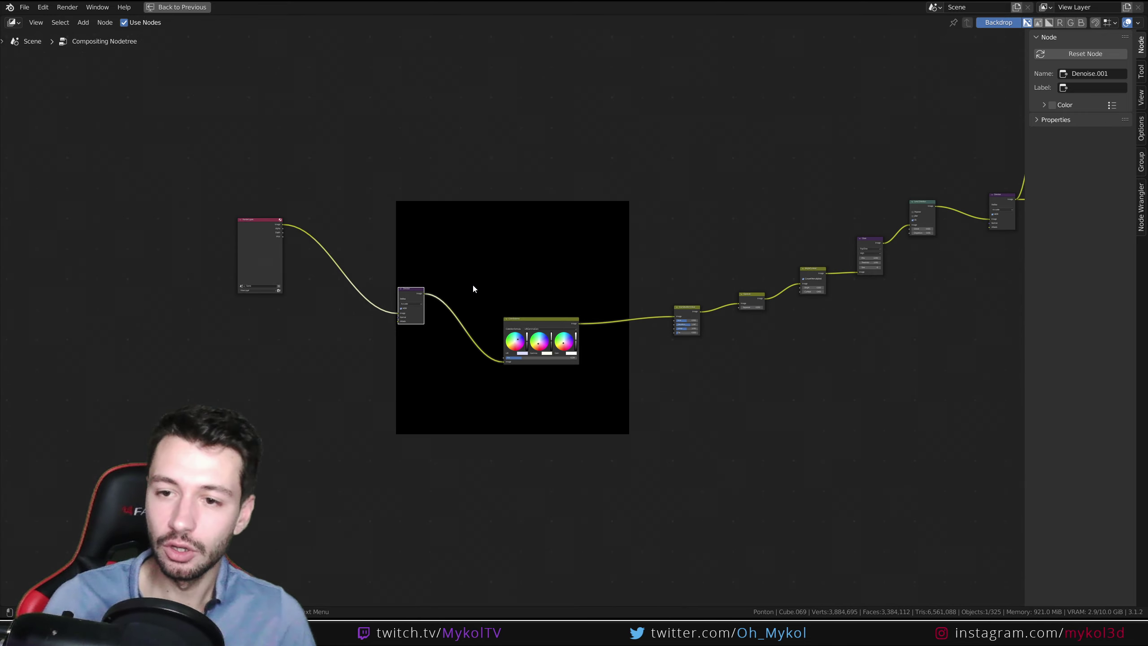
# Switch the maximized compositing node editor to a 3D Viewport.
pyautogui.scroll(1, 508, 278)
pyautogui.click(10, 22)
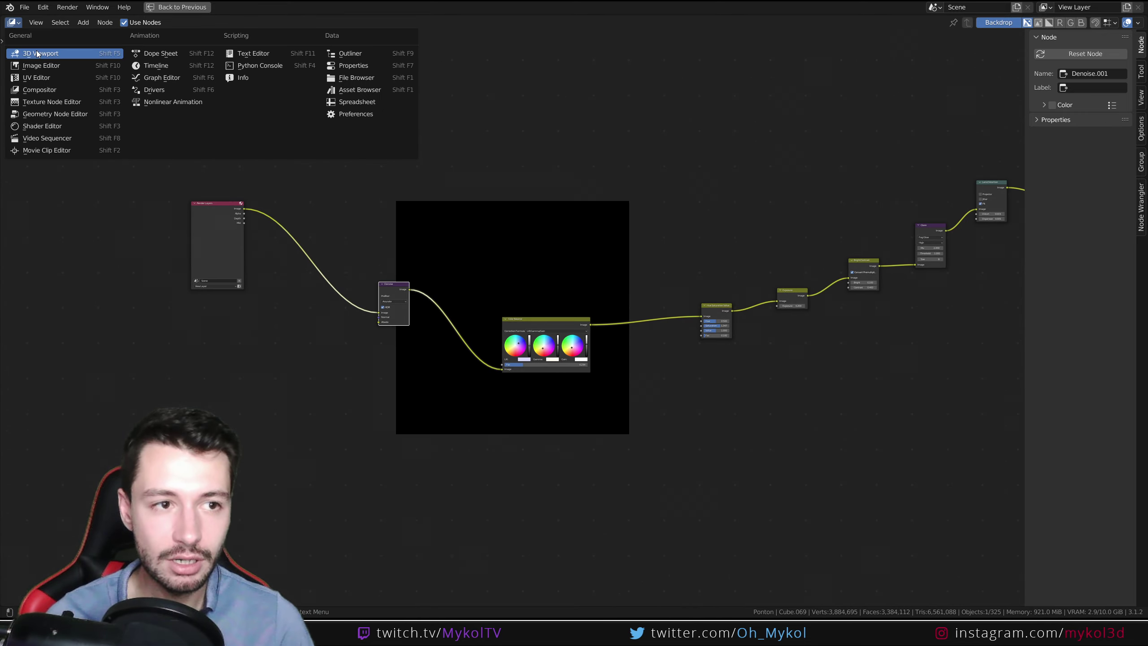
pyautogui.click(45, 54)
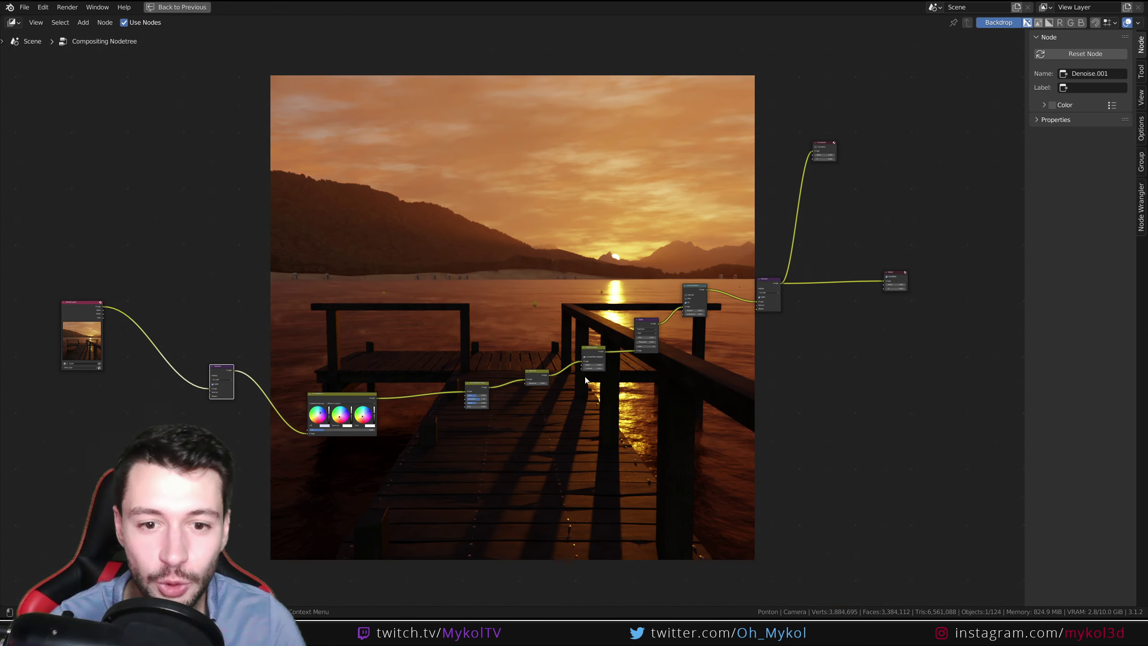
# Move the Render Layers node down to line up with the first Denoise node.
pyautogui.moveTo(258, 112); pyautogui.dragTo(314, 123, button='middle')
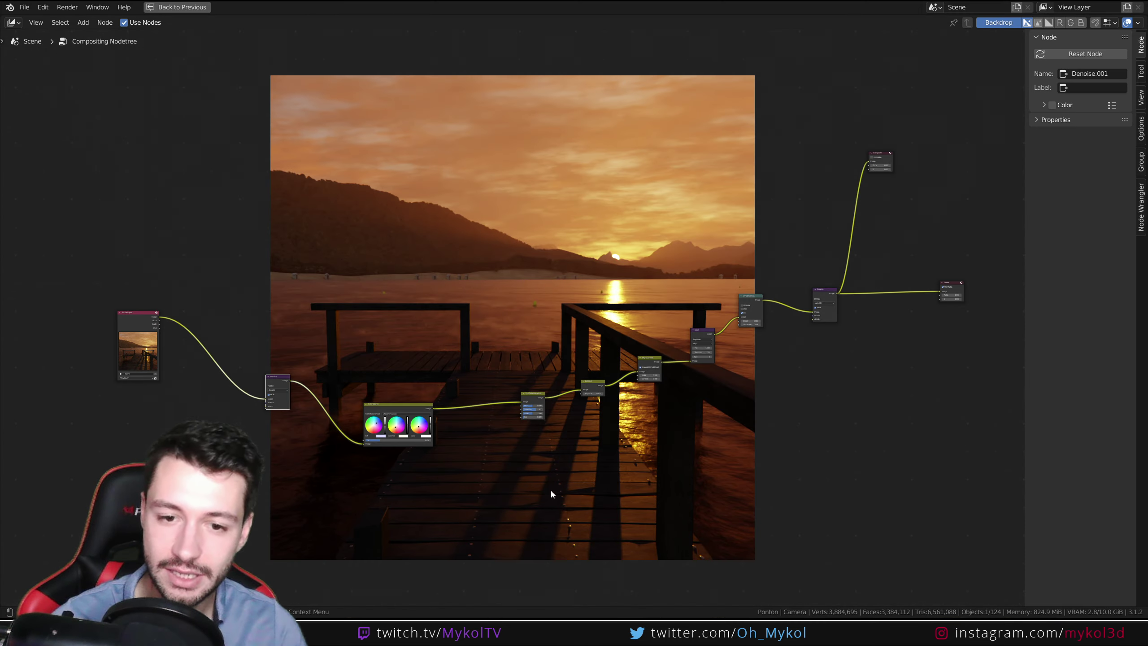
pyautogui.scroll(3, 385, 383)
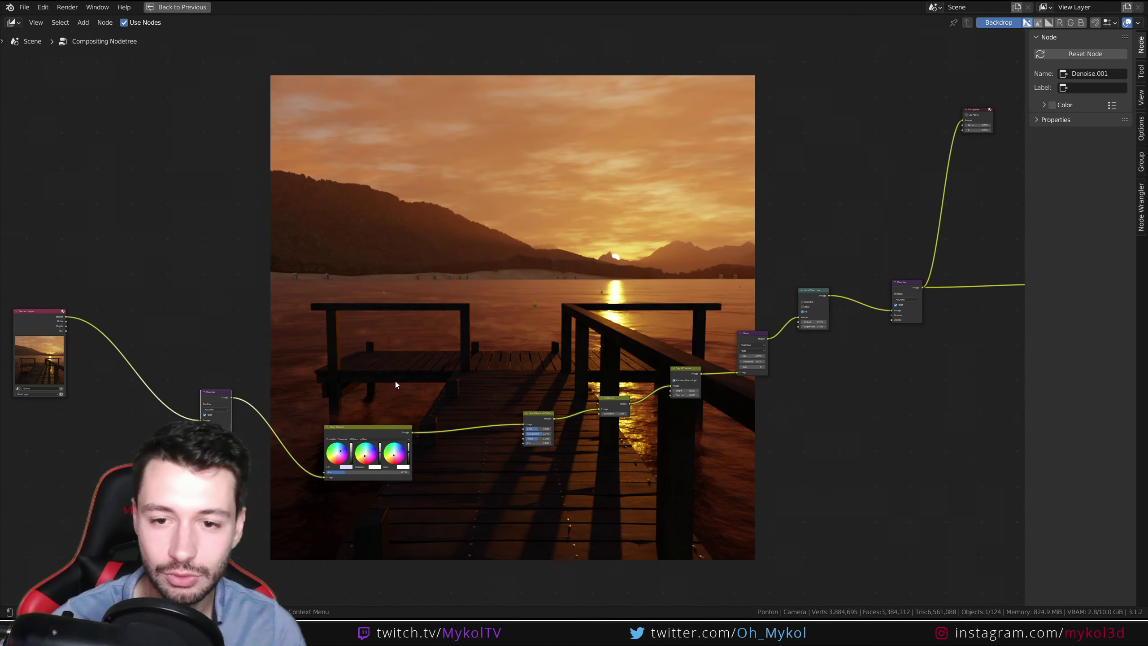
pyautogui.scroll(2, 235, 384)
pyautogui.moveTo(255, 383); pyautogui.dragTo(524, 351, button='middle')
pyautogui.moveTo(226, 289); pyautogui.dragTo(226, 392)
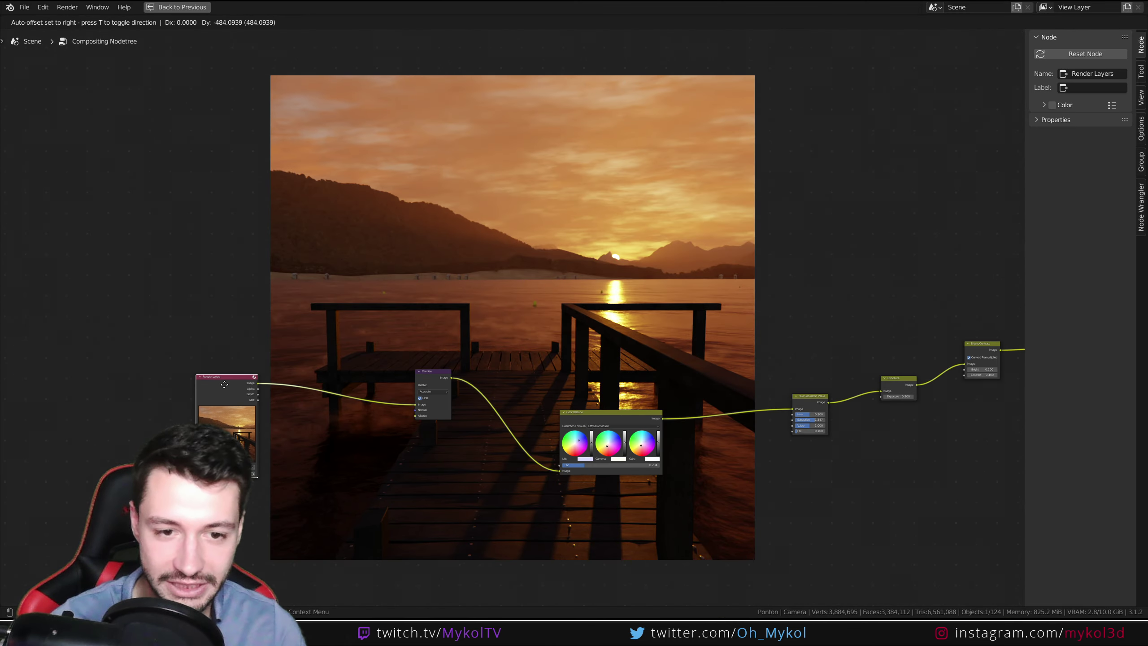
# Select the Denoise node after Render Layers and look along the node chain to the Composite and Viewer outputs.
pyautogui.scroll(3, 385, 419)
pyautogui.click(376, 413)
pyautogui.moveTo(519, 429); pyautogui.dragTo(413, 322, button='middle')
pyautogui.scroll(-2, 413, 323)
pyautogui.moveTo(482, 228); pyautogui.dragTo(268, 193, button='middle')
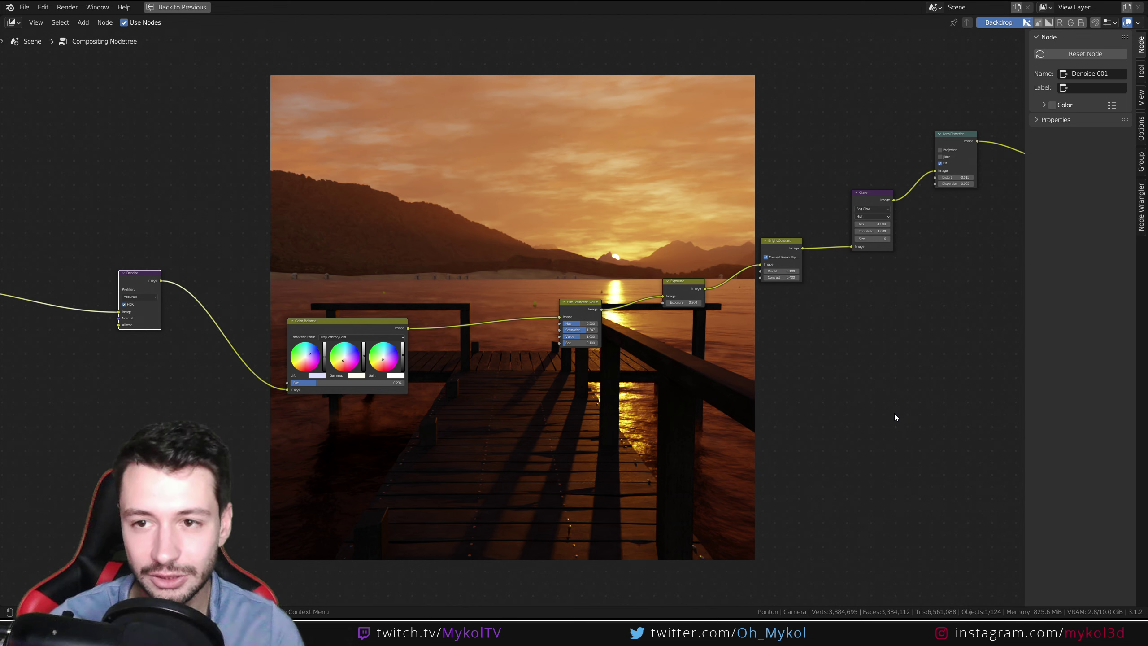
pyautogui.scroll(-1, 222, 217)
pyautogui.moveTo(222, 217); pyautogui.dragTo(415, 259, button='middle')
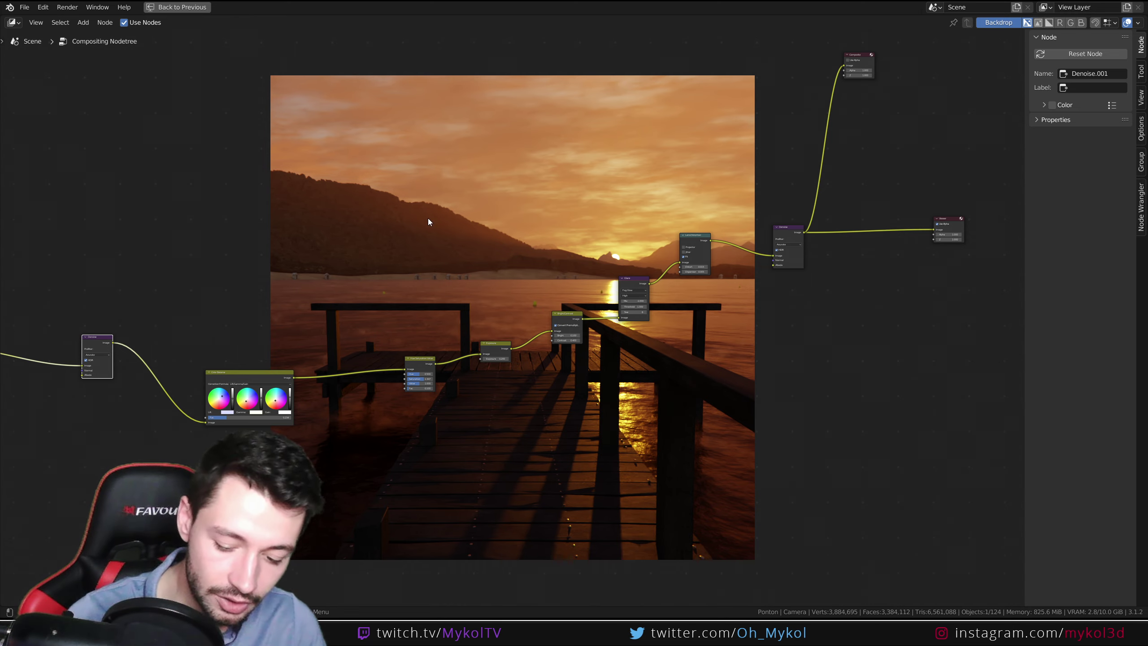
# Open the Render Result, inspect the bright stray pixels in the sky up close, and close the render window.
pyautogui.press('F11')
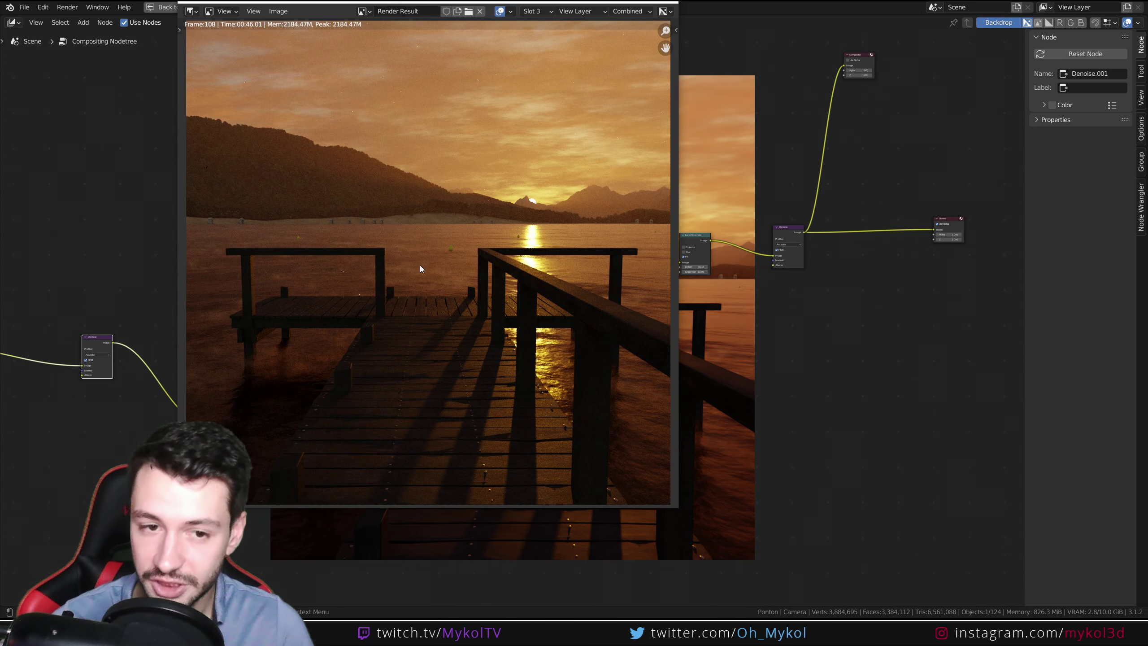
pyautogui.scroll(6, 380, 217)
pyautogui.moveTo(387, 168); pyautogui.dragTo(415, 443, button='middle')
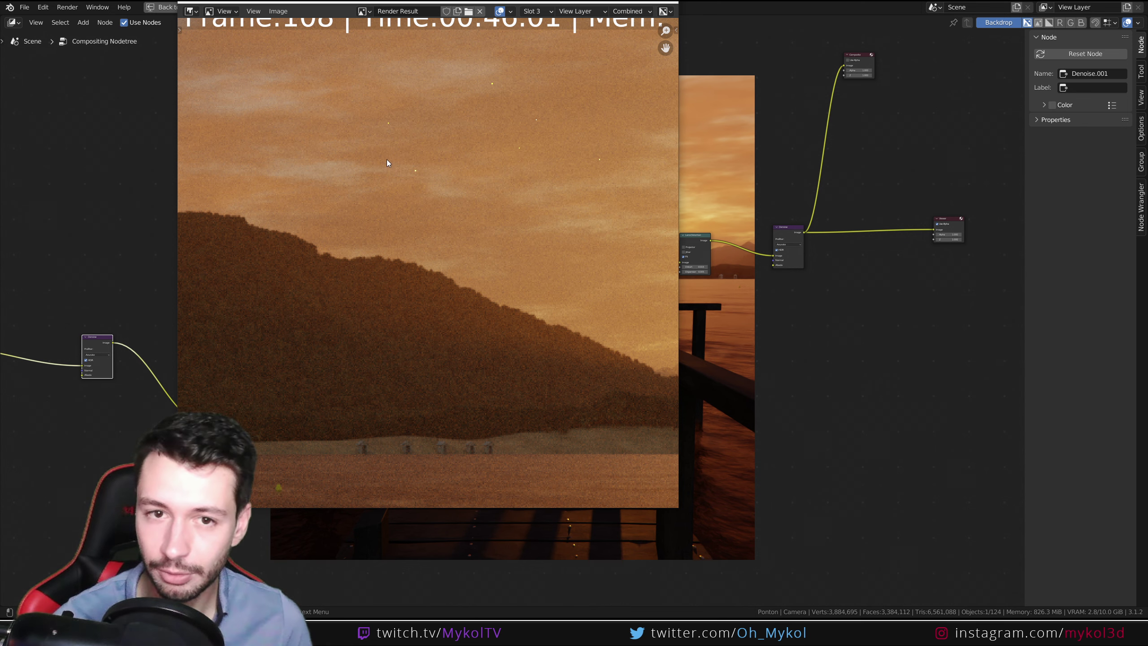
pyautogui.scroll(1, 424, 147)
pyautogui.scroll(-2, 408, 139)
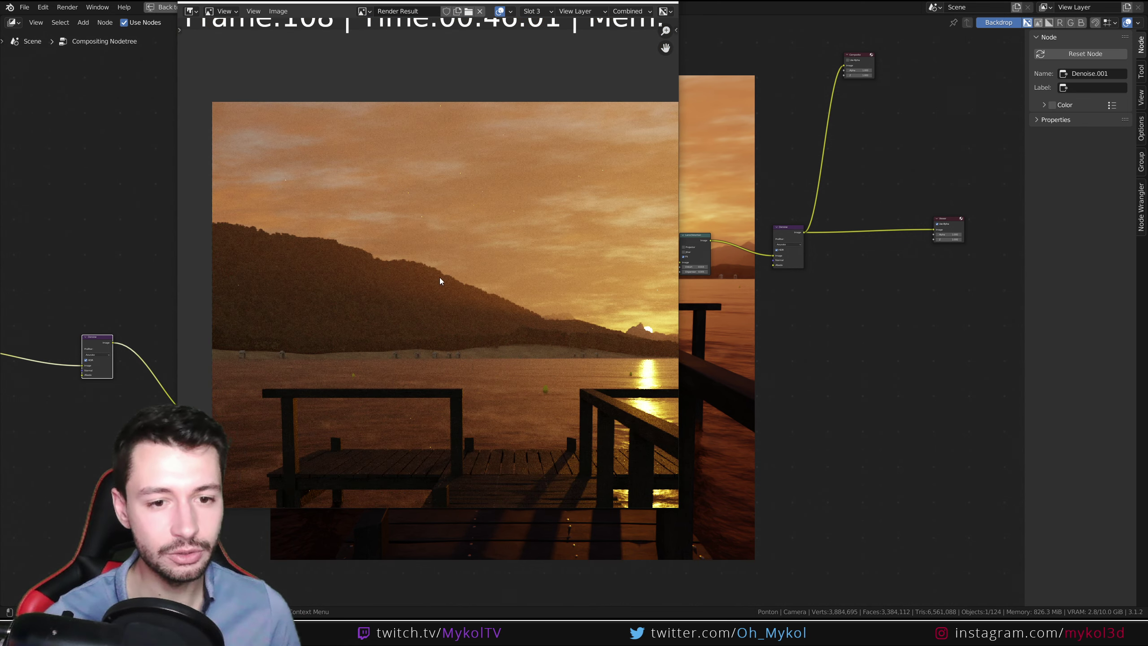
pyautogui.scroll(6, 440, 283)
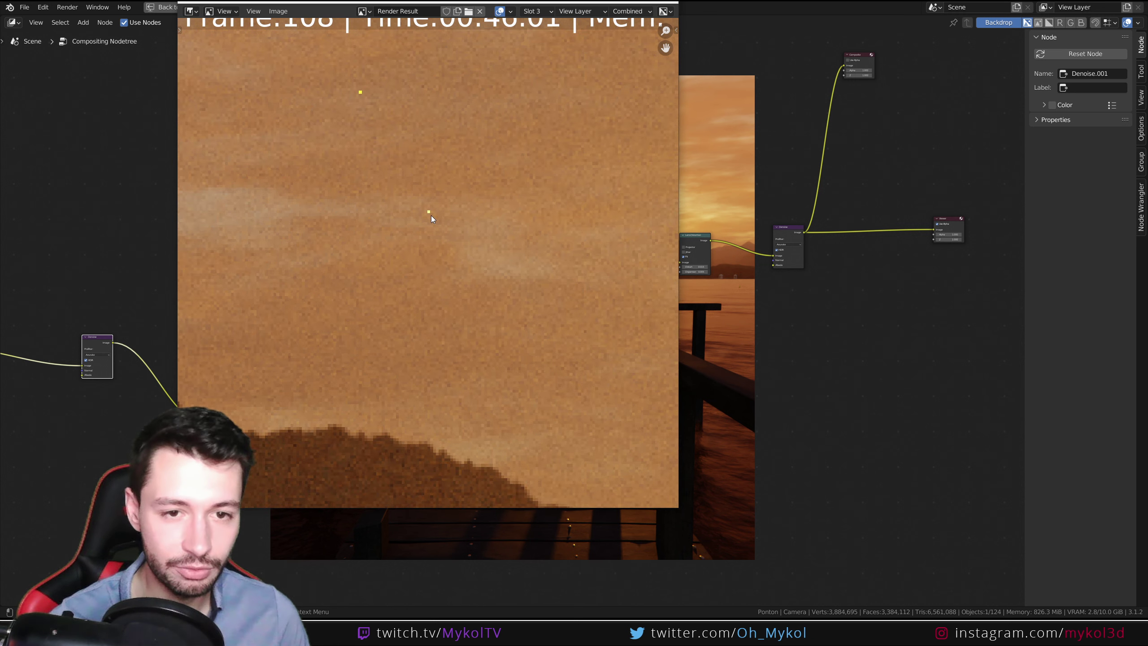
pyautogui.scroll(2, 424, 145)
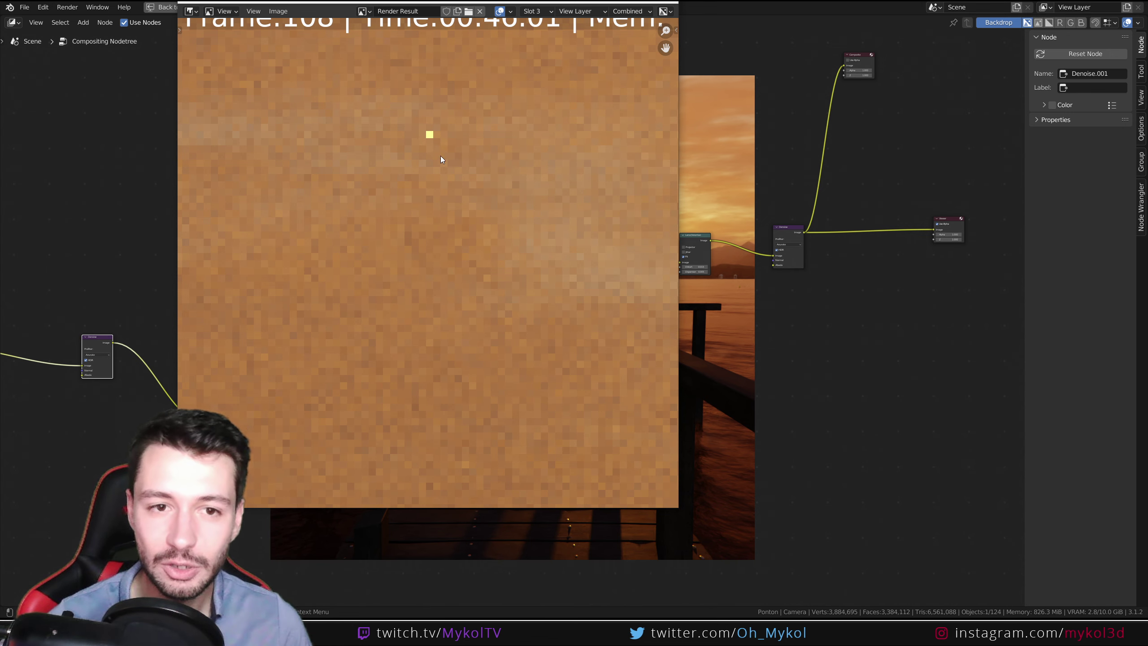
pyautogui.scroll(-5, 442, 158)
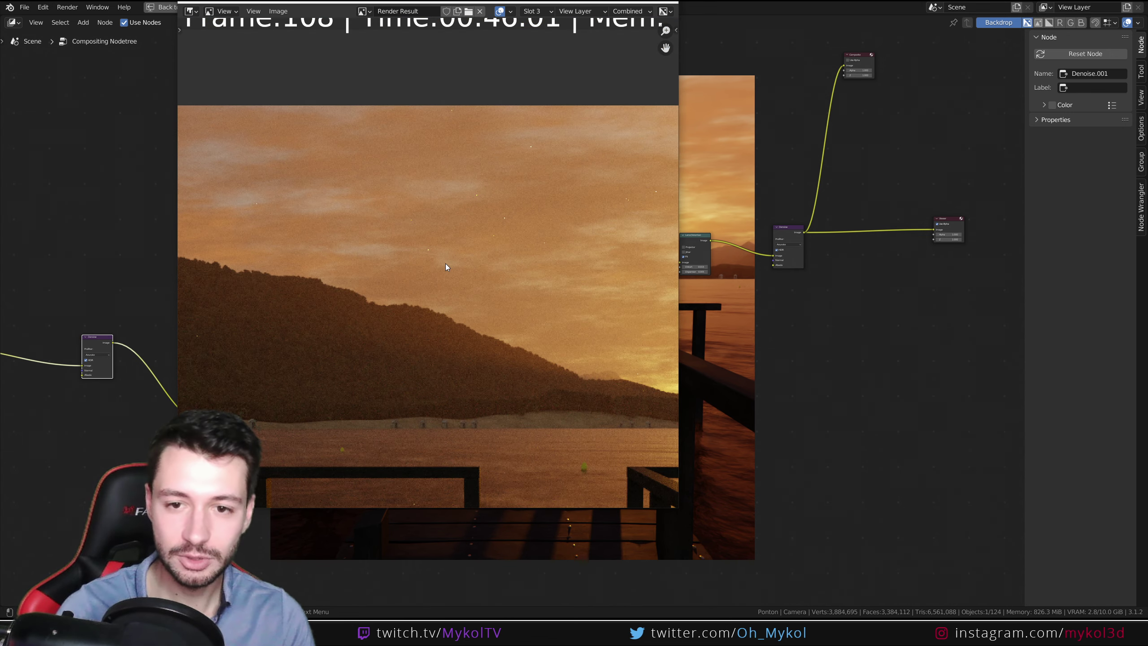
pyautogui.click(669, 3)
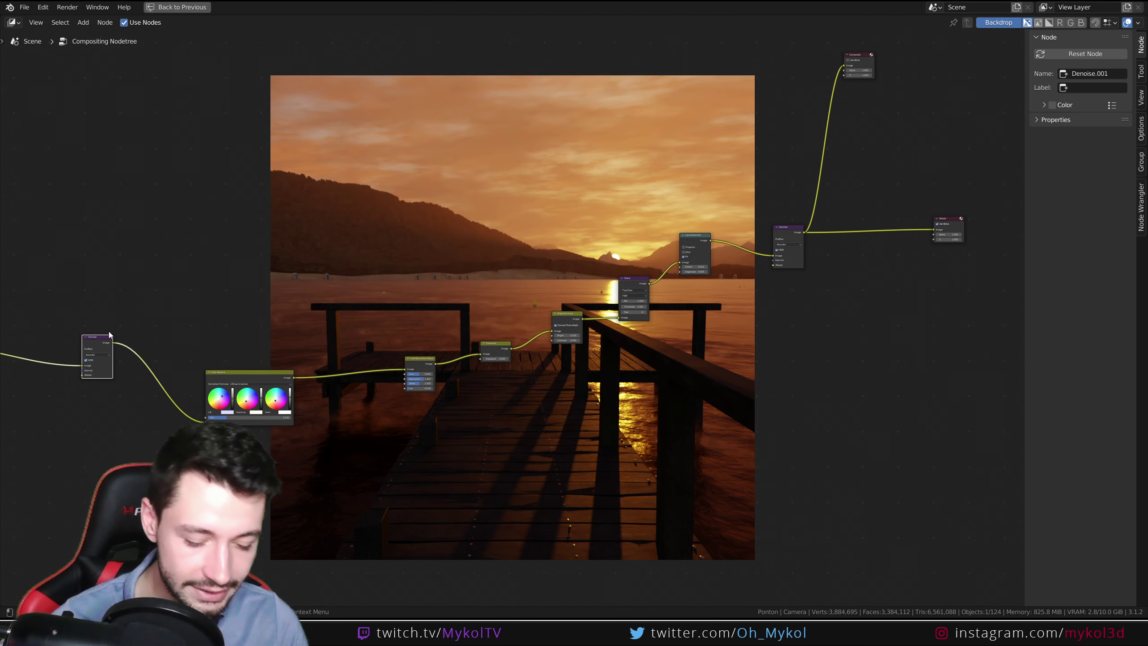
# Mute both Denoise nodes, the one after Render Layers and the one before the outputs.
pyautogui.press('m')
pyautogui.click(793, 230)
pyautogui.press('m')
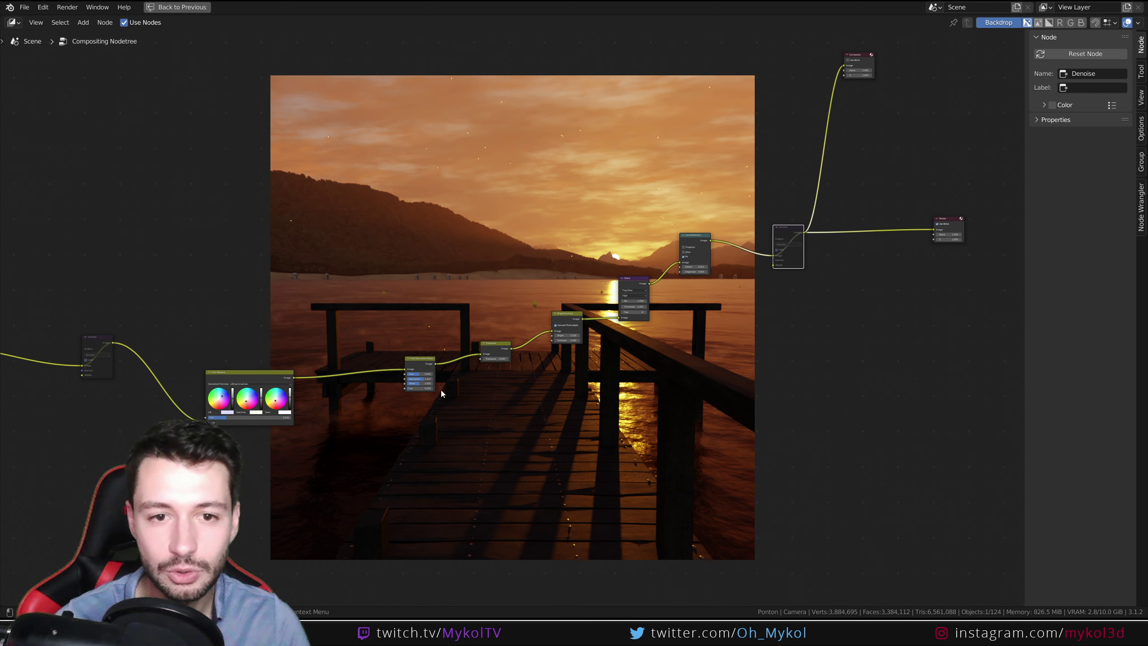
# Unmute the first Denoise node to compare the backdrop, and mute it again.
pyautogui.moveTo(87, 346); pyautogui.dragTo(207, 334, button='middle')
pyautogui.click(207, 335)
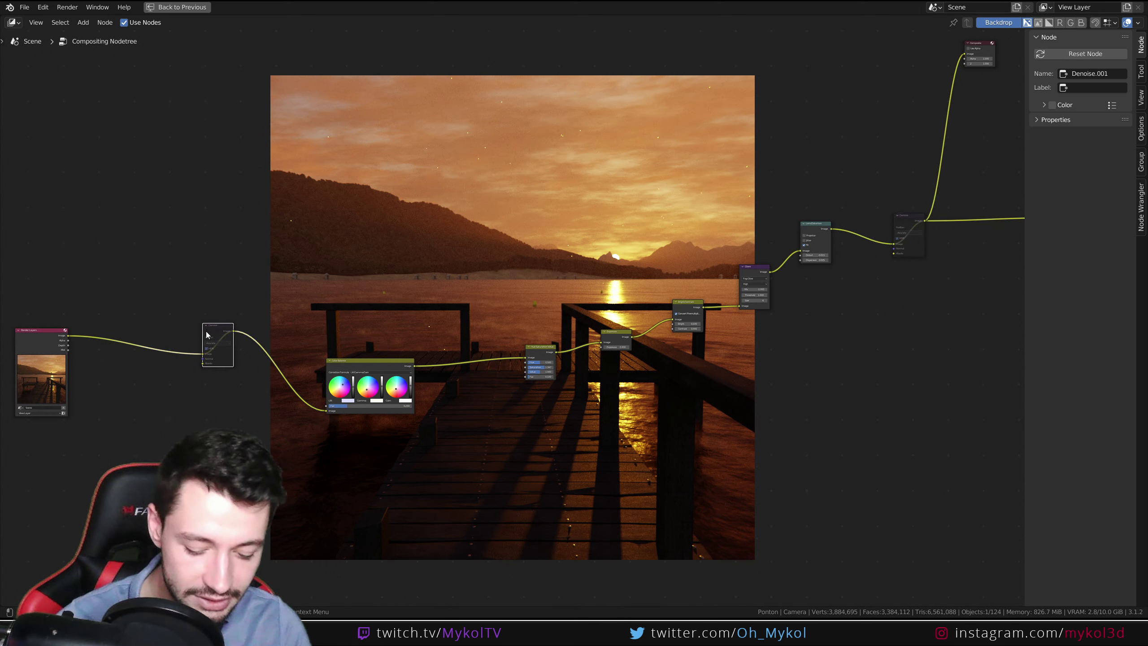
pyautogui.press('m')
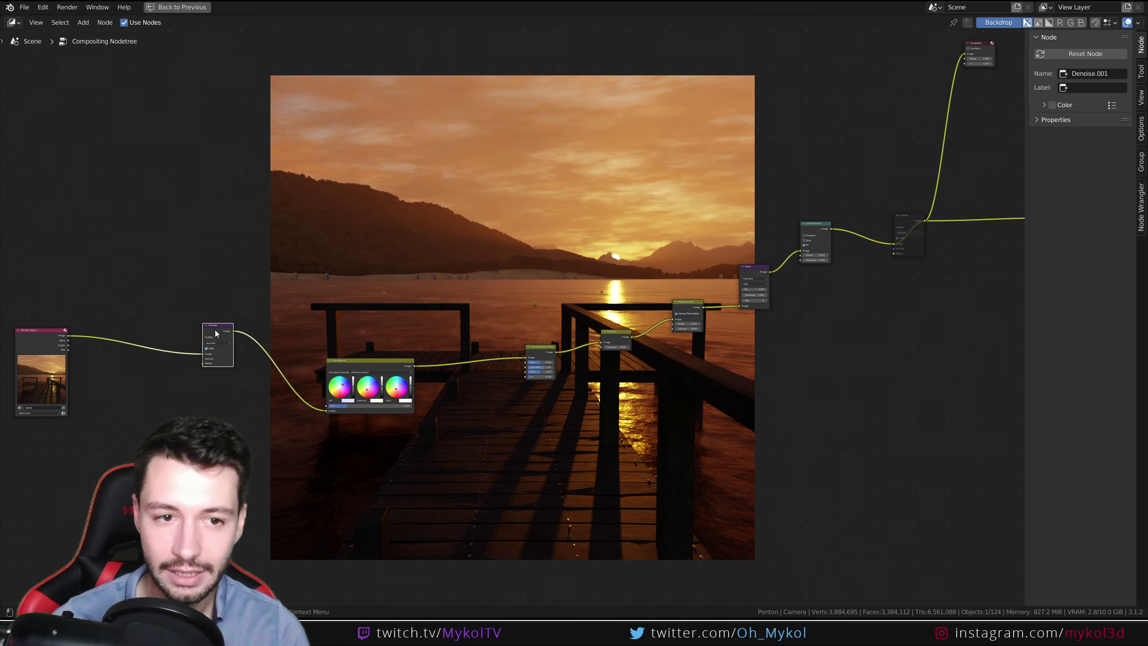
pyautogui.moveTo(851, 231); pyautogui.dragTo(758, 265, button='middle')
pyautogui.scroll(1, 519, 317)
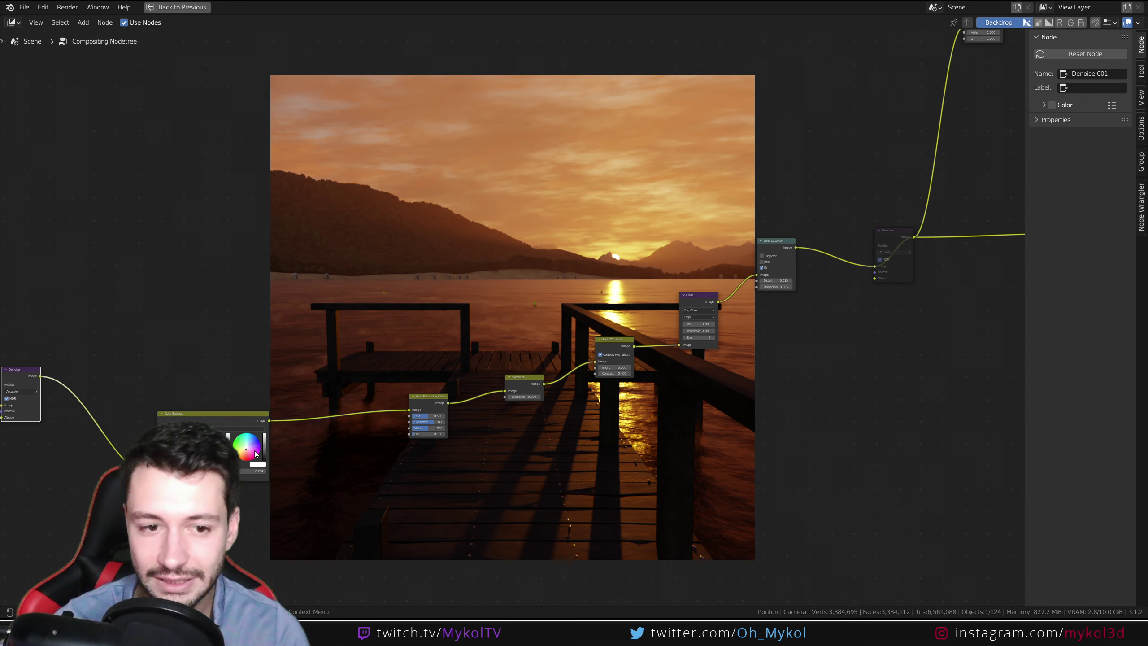
pyautogui.scroll(4, 346, 371)
pyautogui.scroll(-5, 345, 372)
pyautogui.moveTo(268, 359); pyautogui.dragTo(340, 333, button='middle')
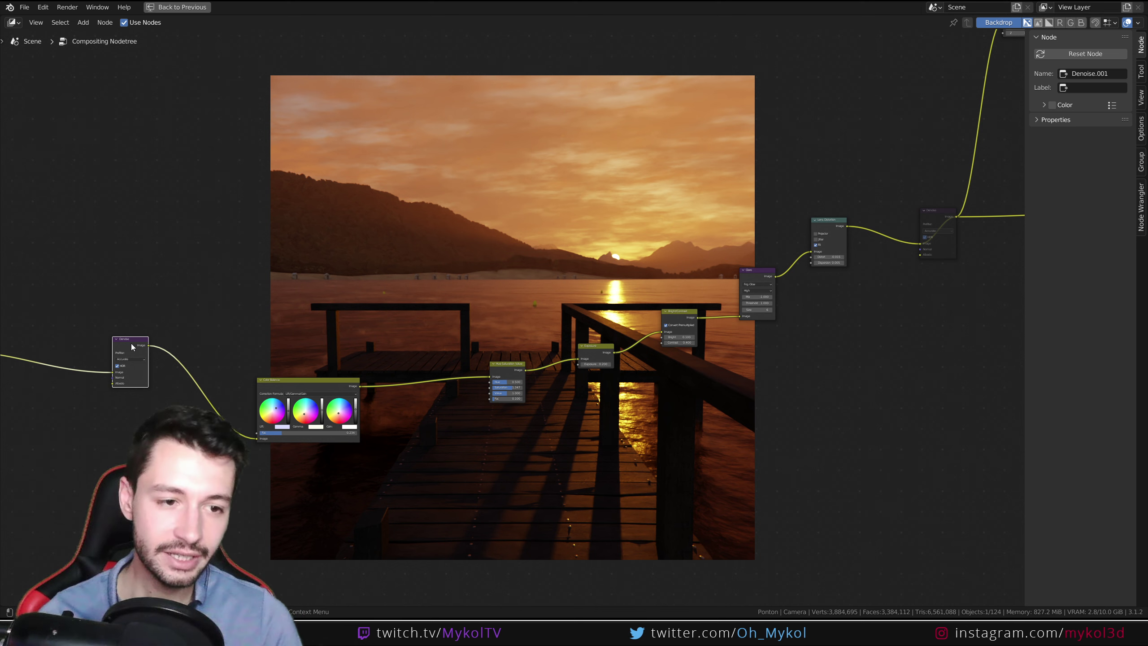
pyautogui.press('m')
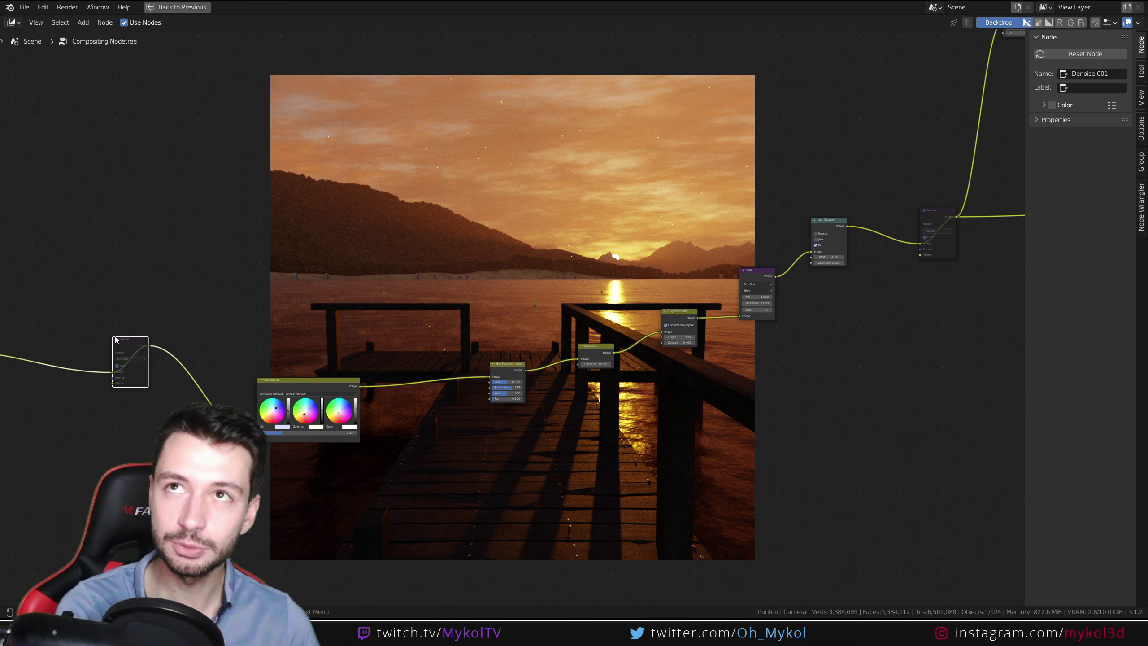
# Select the nodes from Color Balance to Lens Distortion and examine their settings between the two Denoise nodes.
pyautogui.moveTo(249, 247); pyautogui.dragTo(831, 507)
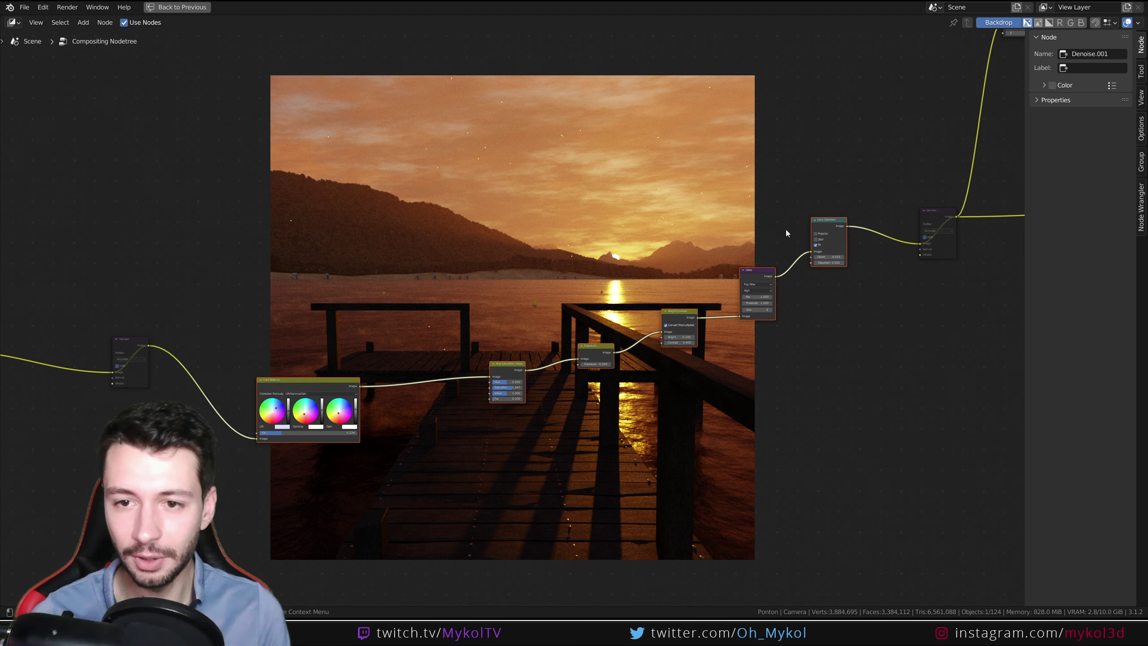
pyautogui.keyDown('ctrl'); pyautogui.hscroll(3, 861, 238); pyautogui.keyUp('ctrl')
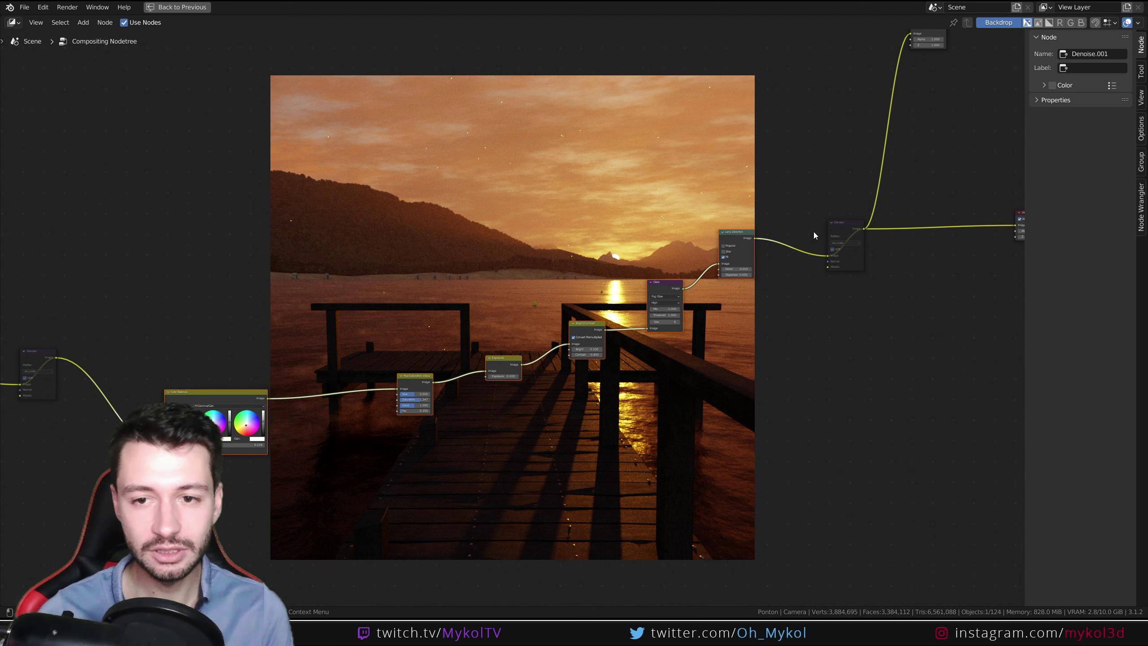
pyautogui.moveTo(814, 235); pyautogui.dragTo(909, 212, button='middle')
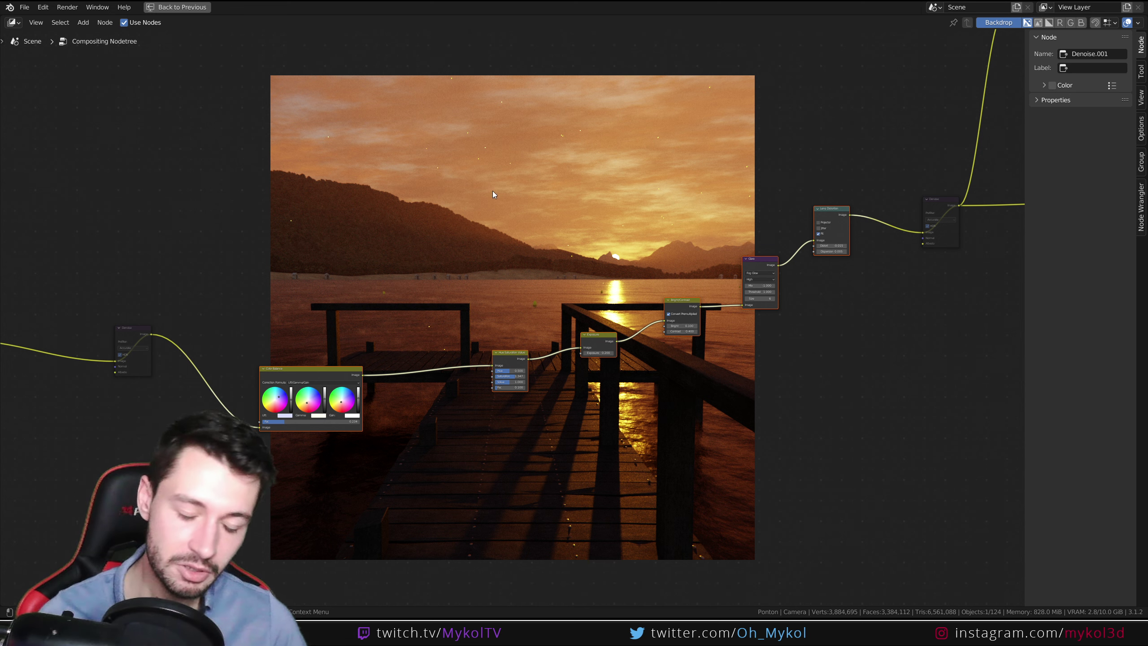
pyautogui.scroll(2, 354, 306)
pyautogui.moveTo(410, 326); pyautogui.dragTo(569, 235, button='middle')
pyautogui.scroll(-2, 567, 236)
pyautogui.scroll(3, 522, 260)
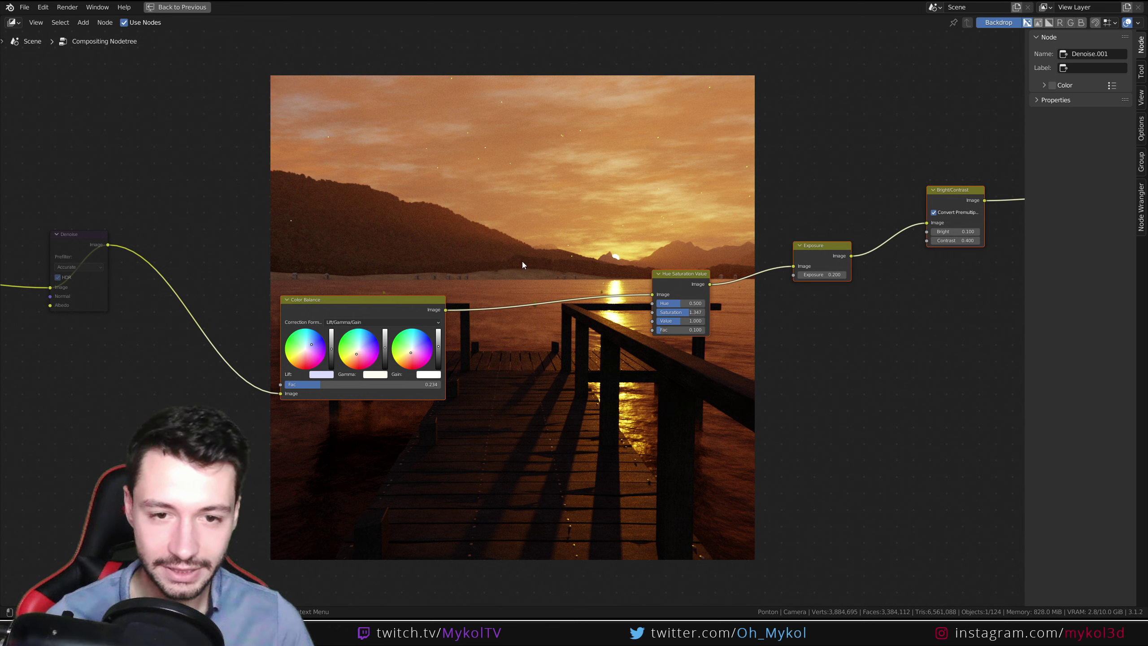
# Mute the nodes from Hue Saturation Value through Lens Distortion, keeping Color Balance active.
pyautogui.scroll(-6, 522, 261)
pyautogui.moveTo(677, 178); pyautogui.dragTo(555, 245, button='middle')
pyautogui.moveTo(459, 165); pyautogui.dragTo(834, 460)
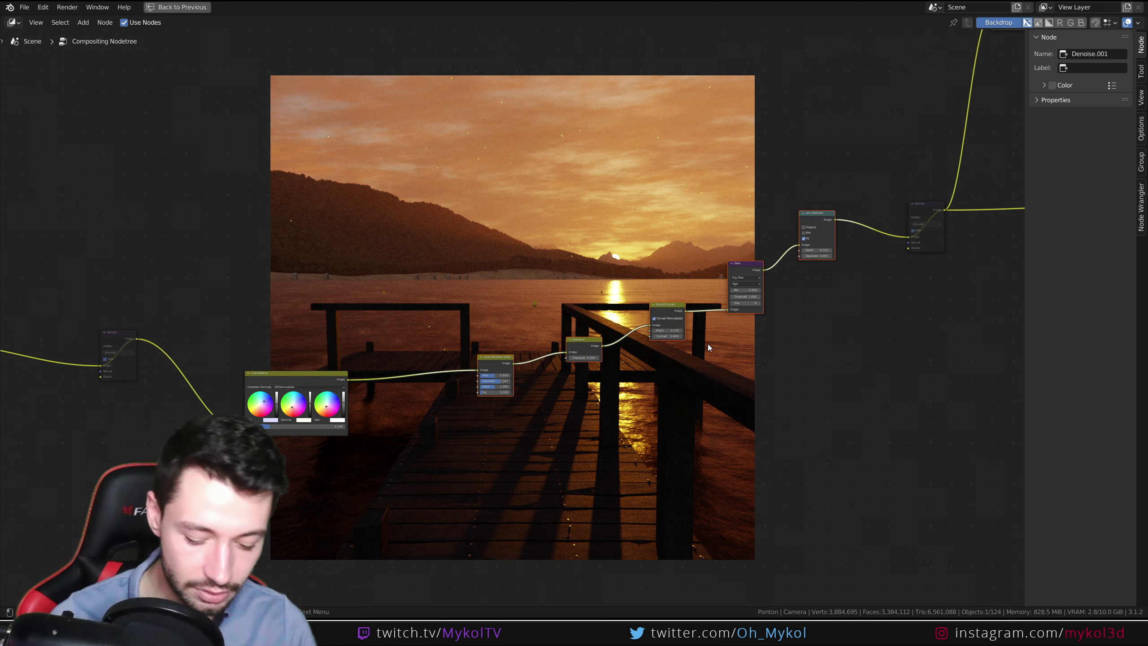
pyautogui.press('m')
# Try the Color Balance node with its factor at 1.000, and undo the factor changes.
pyautogui.moveTo(343, 317); pyautogui.dragTo(455, 341, button='middle')
pyautogui.scroll(2, 458, 289)
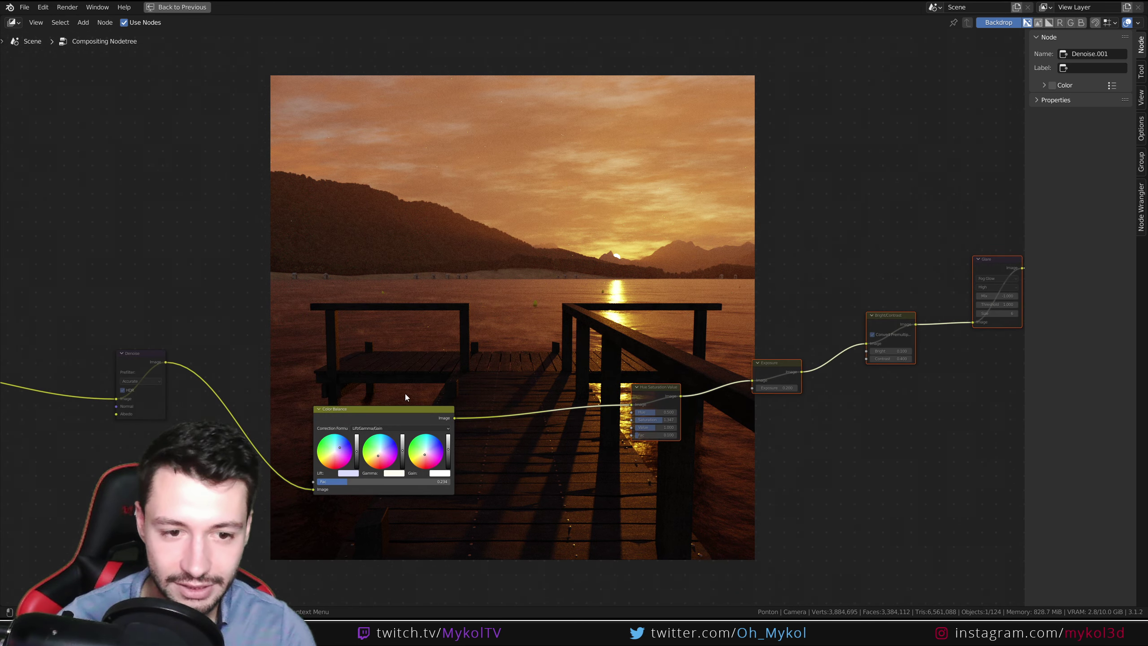
pyautogui.click(384, 414)
pyautogui.moveTo(384, 413); pyautogui.dragTo(400, 389)
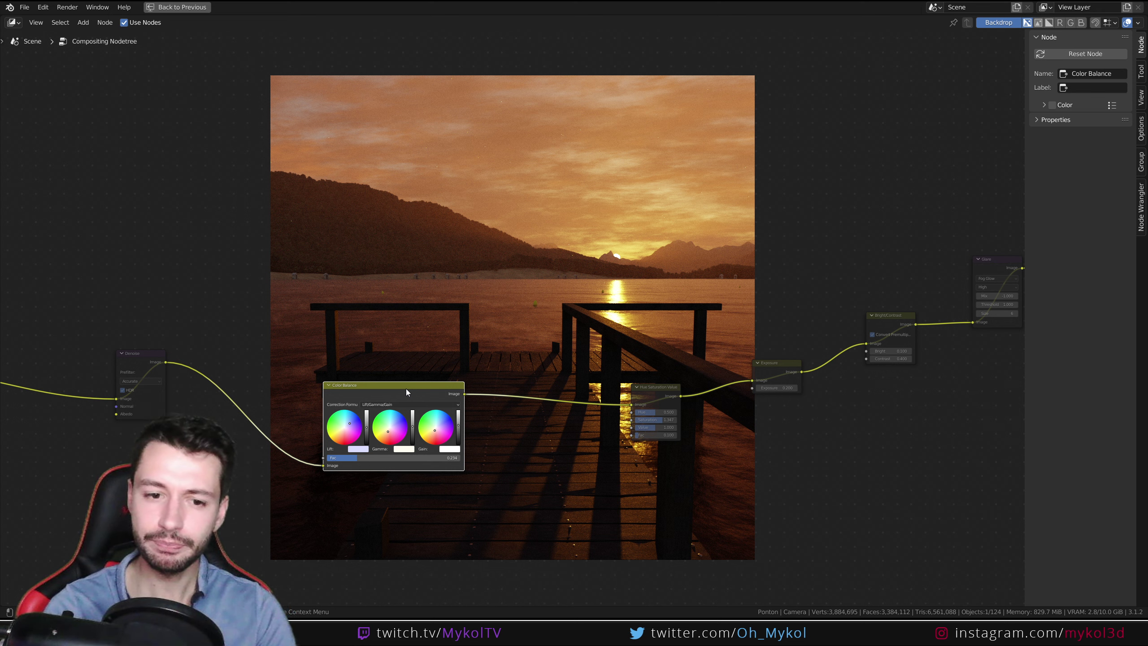
pyautogui.moveTo(417, 457); pyautogui.dragTo(521, 456)
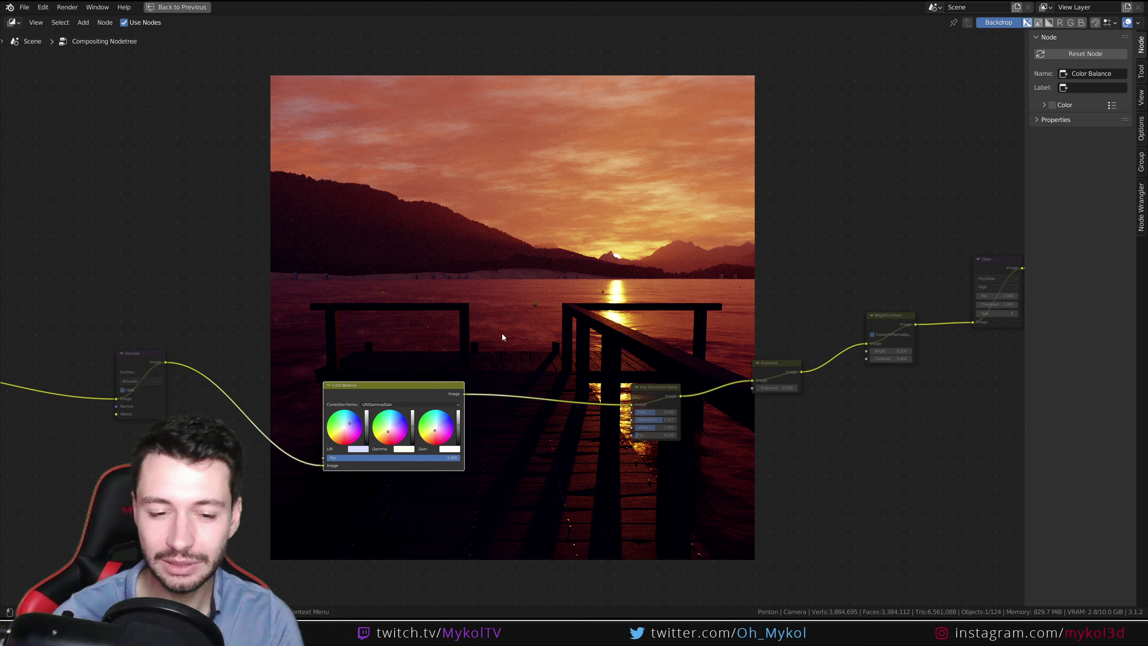
pyautogui.moveTo(455, 460); pyautogui.dragTo(365, 458)
pyautogui.hotkey('ctrl', 'z')
pyautogui.hotkey('ctrl', 'z')
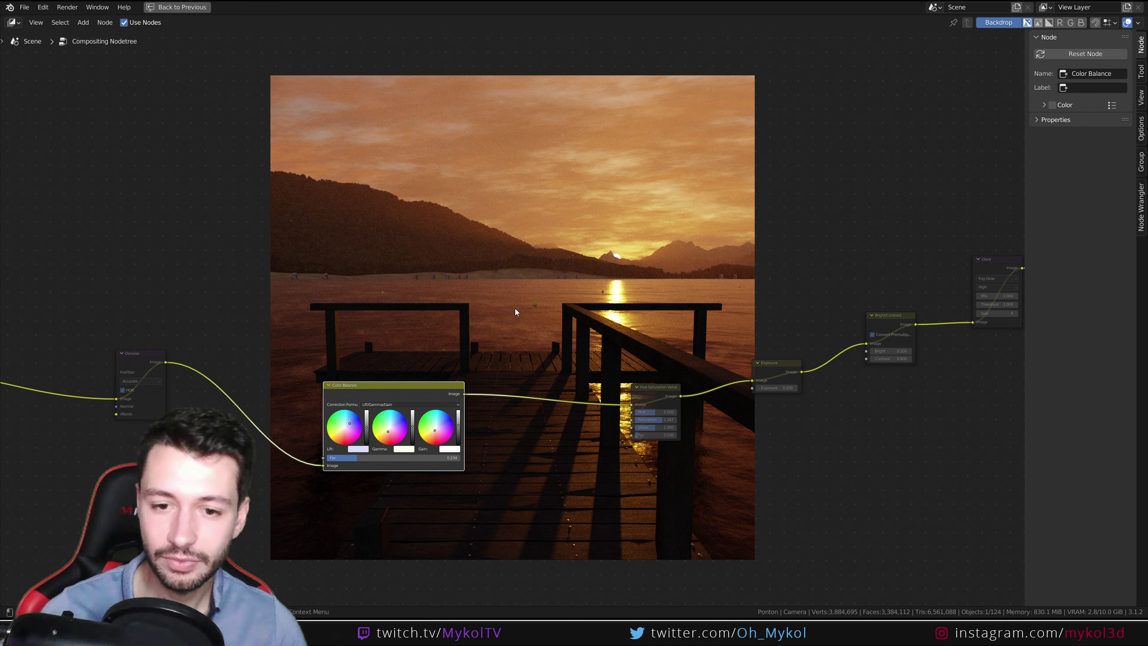
# Lower the Color Balance and Hue Saturation Value nodes, and toggle muting on Hue Saturation Value to compare, leaving it active.
pyautogui.moveTo(409, 393); pyautogui.dragTo(290, 484)
pyautogui.moveTo(651, 389); pyautogui.dragTo(571, 461)
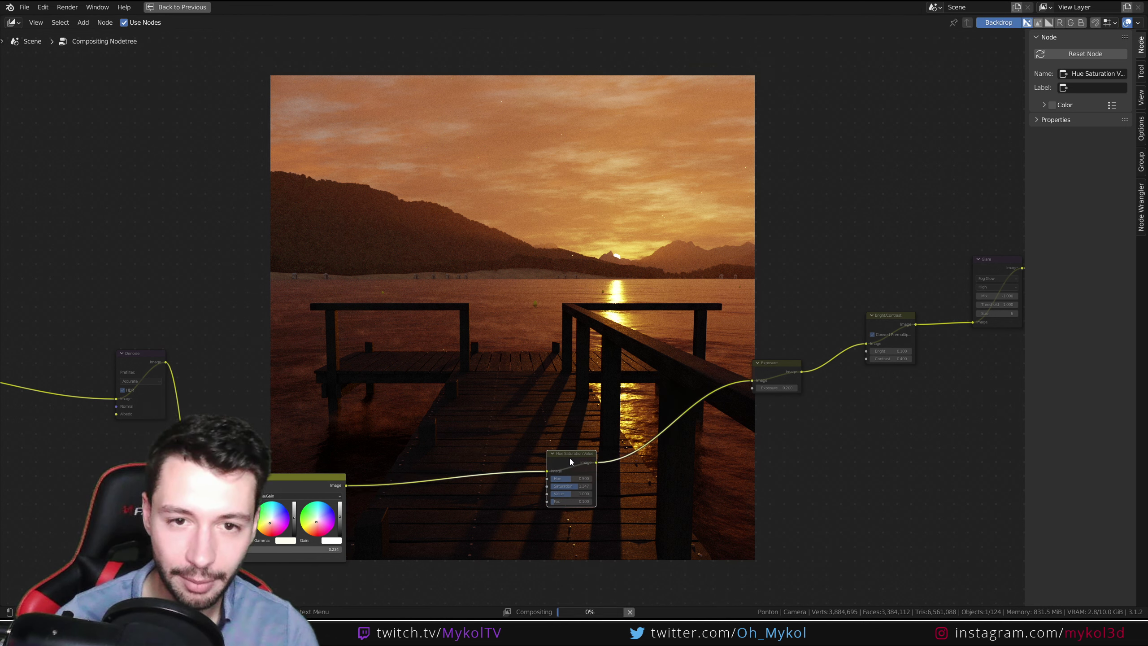
pyautogui.press('m')
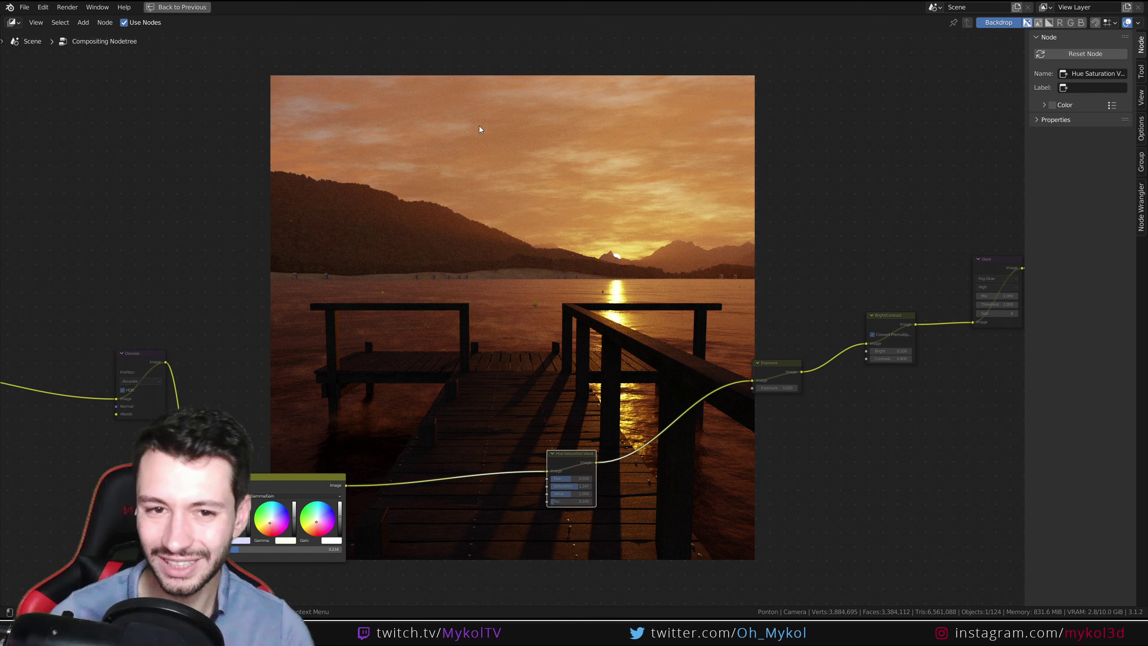
pyautogui.press('m')
pyautogui.press('m')
pyautogui.press('m')
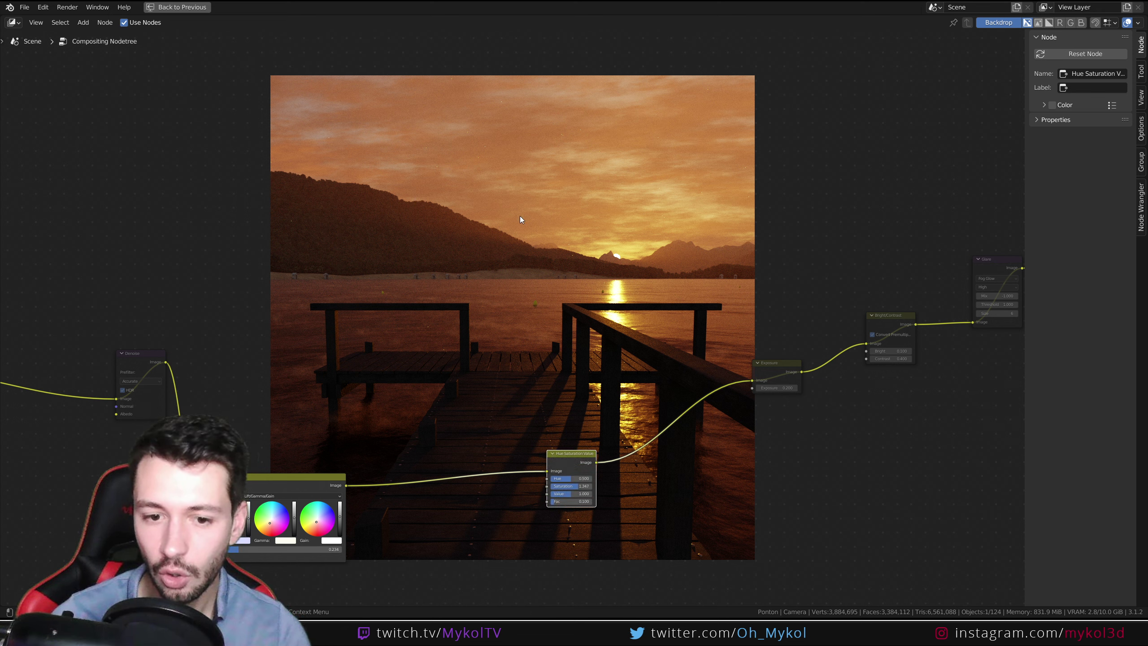
pyautogui.press('m')
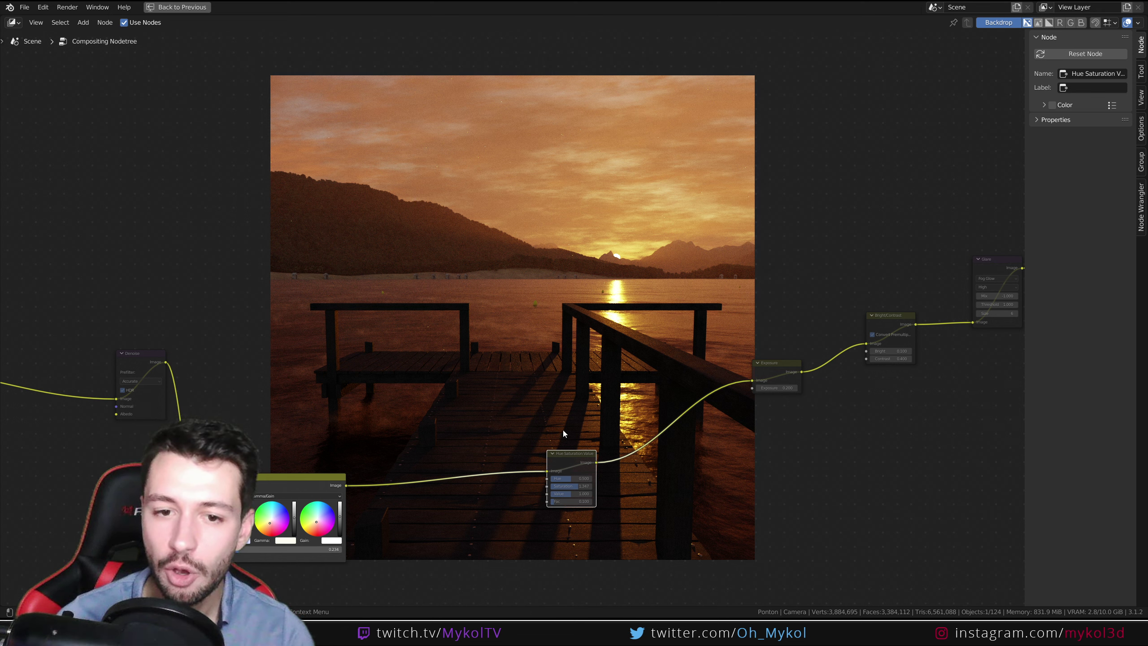
pyautogui.press('m')
pyautogui.press('m')
pyautogui.press('m')
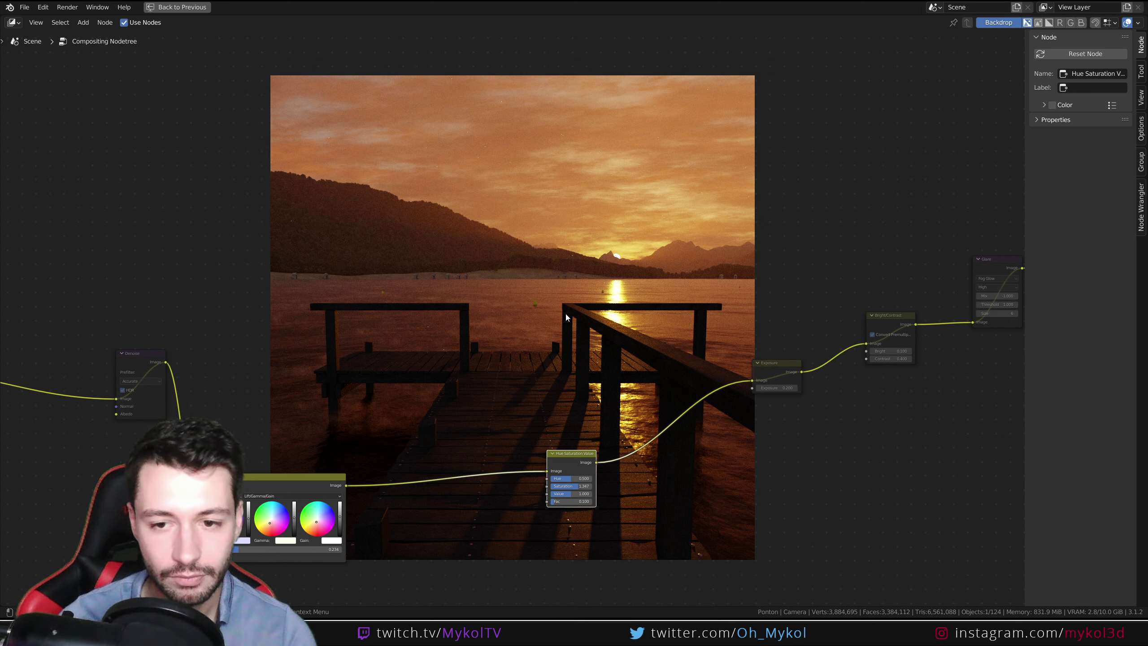
# Move the Hue Saturation Value and Exposure nodes down to the lower edge of the backdrop image.
pyautogui.moveTo(570, 460); pyautogui.dragTo(511, 508)
pyautogui.moveTo(764, 367); pyautogui.dragTo(718, 502)
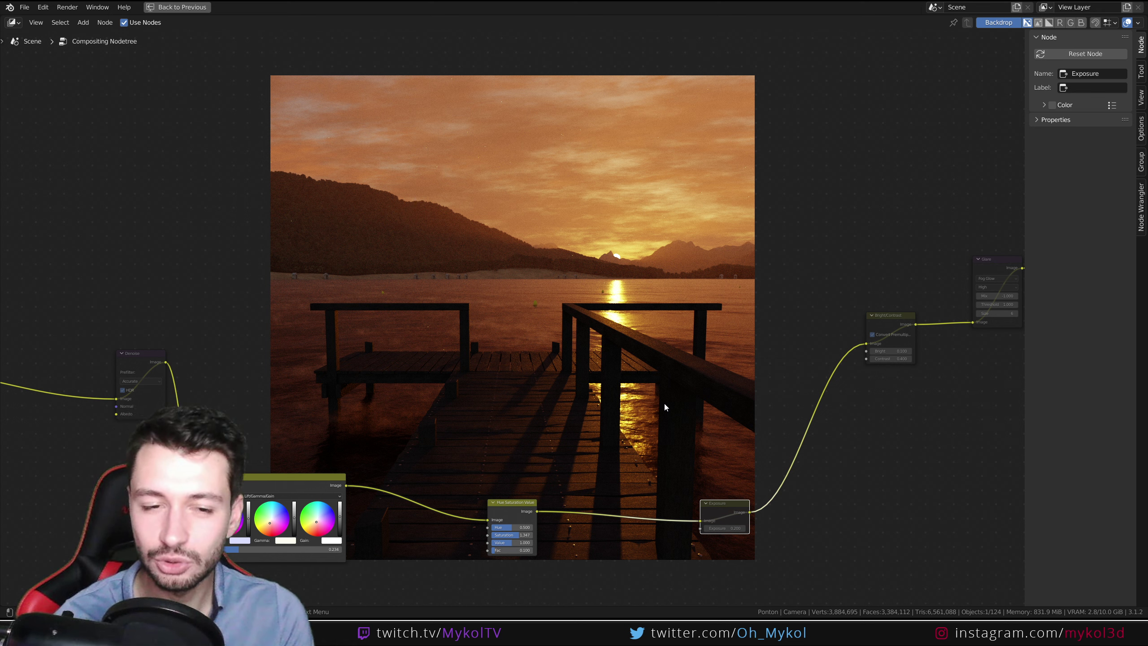
# Unmute the Exposure node and toggle its muting to compare the effect on the render, leaving it active.
pyautogui.press('m')
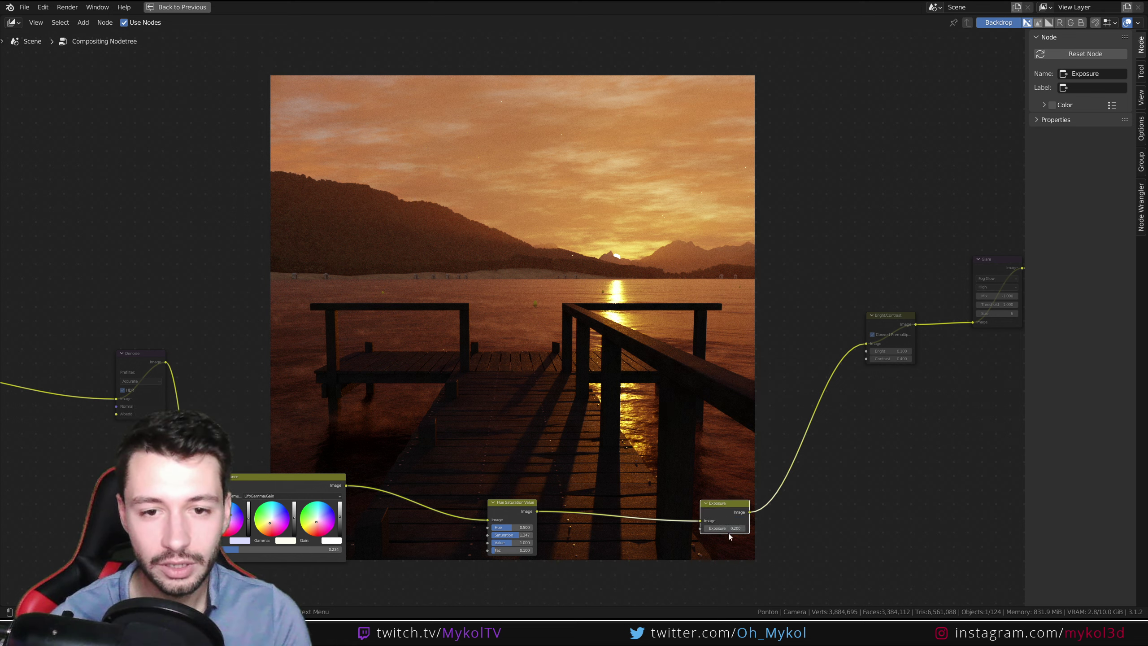
pyautogui.press('m')
pyautogui.press('m')
pyautogui.press('m')
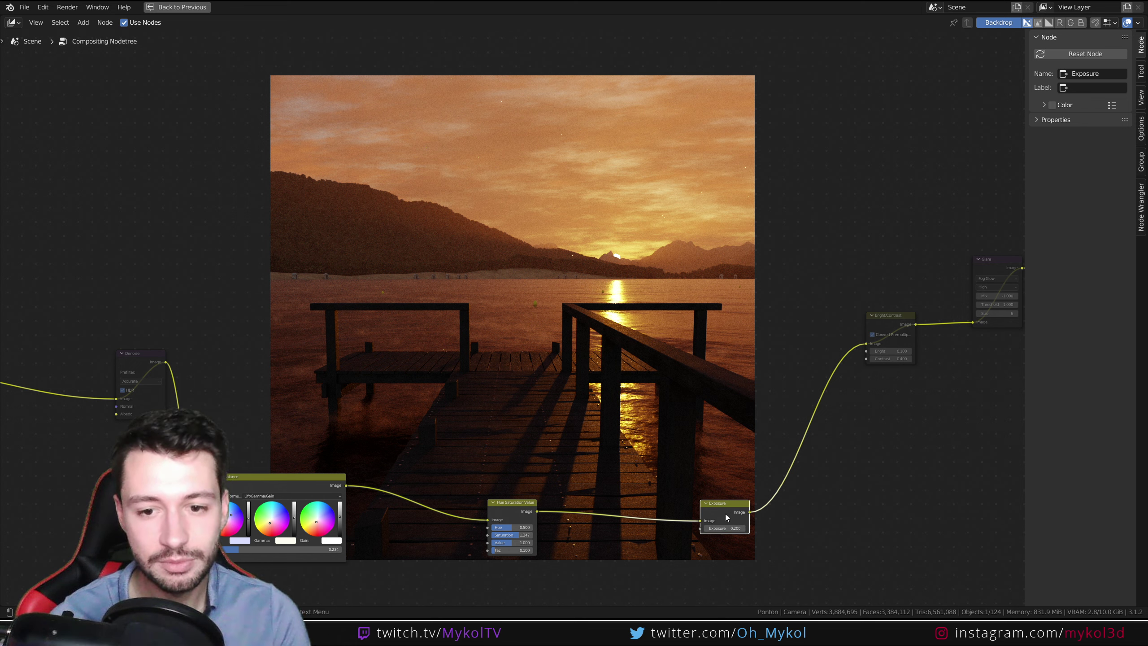
pyautogui.press('m')
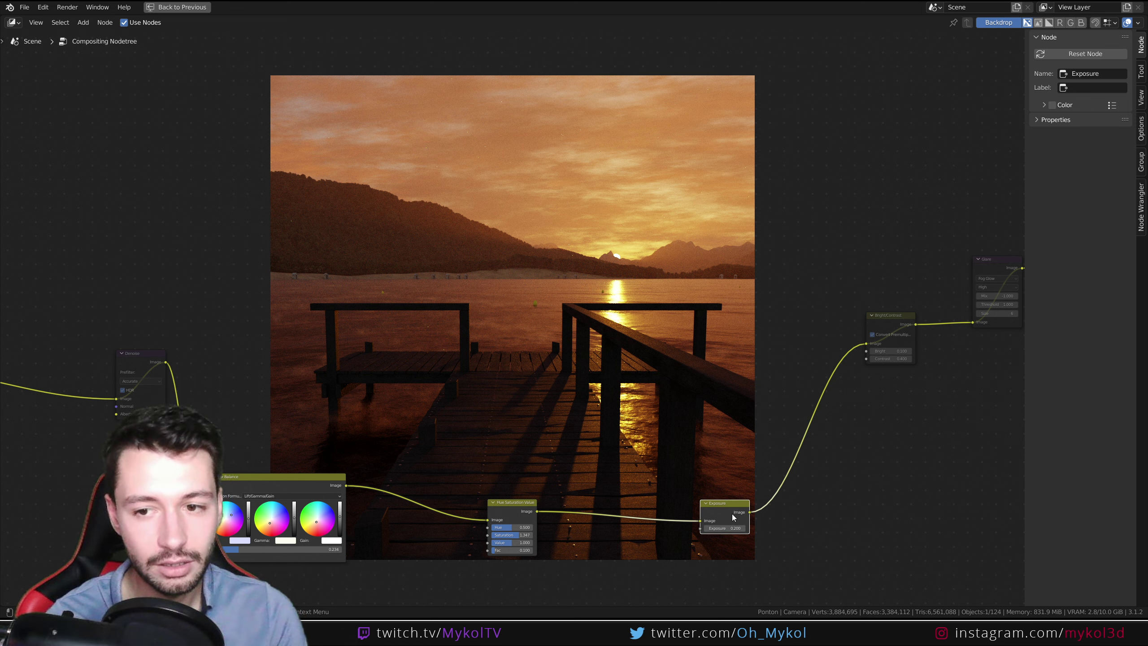
# Move the Bright/Contrast and Glare nodes down over the lower part of the backdrop image and unmute Bright/Contrast.
pyautogui.moveTo(903, 409); pyautogui.dragTo(780, 464, button='middle')
pyautogui.moveTo(764, 382); pyautogui.dragTo(732, 516)
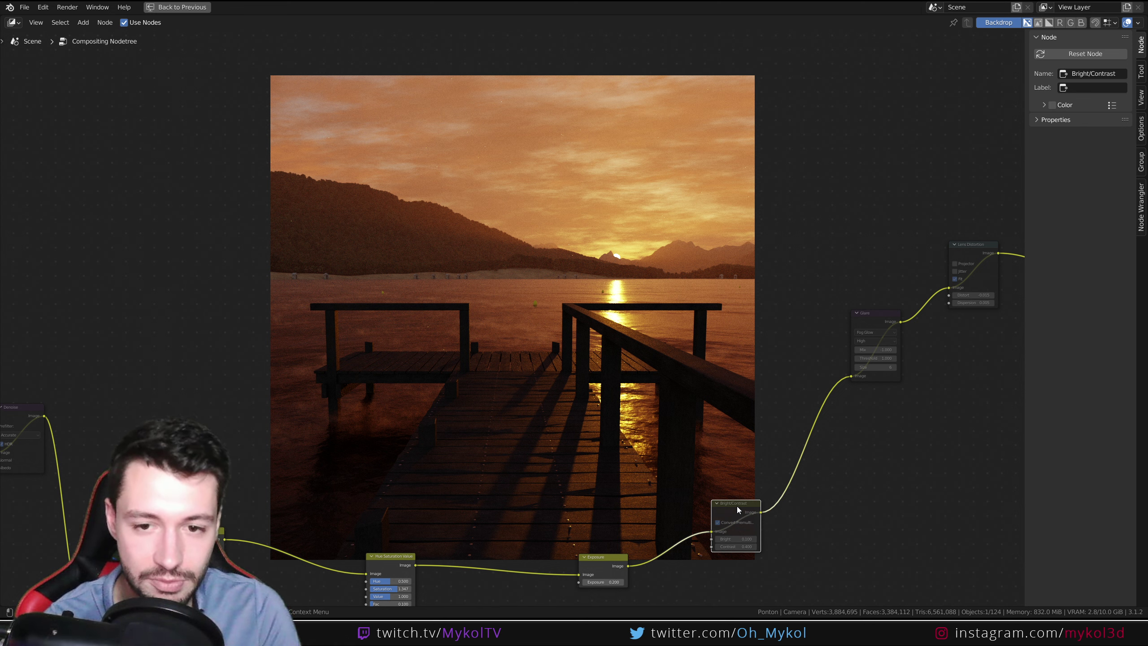
pyautogui.moveTo(849, 232); pyautogui.dragTo(727, 262, button='middle')
pyautogui.moveTo(747, 343); pyautogui.dragTo(731, 438)
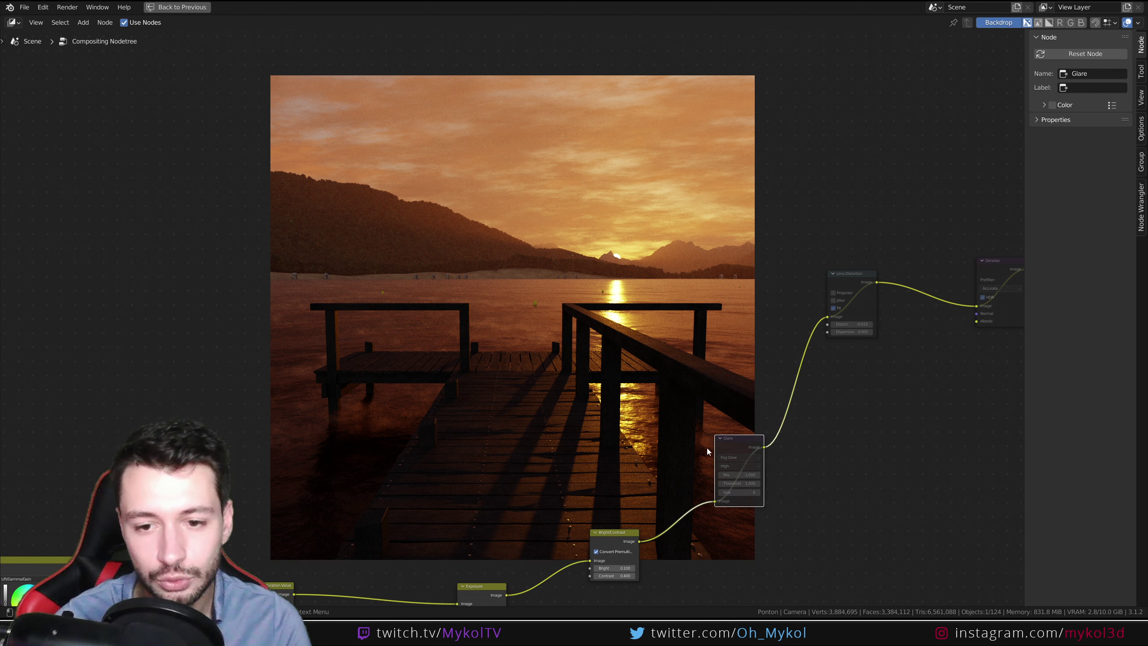
# Unmute the Glare node, enlarge the backdrop image, and toggle Glare to compare its effect around the sun, leaving it active.
pyautogui.press('m')
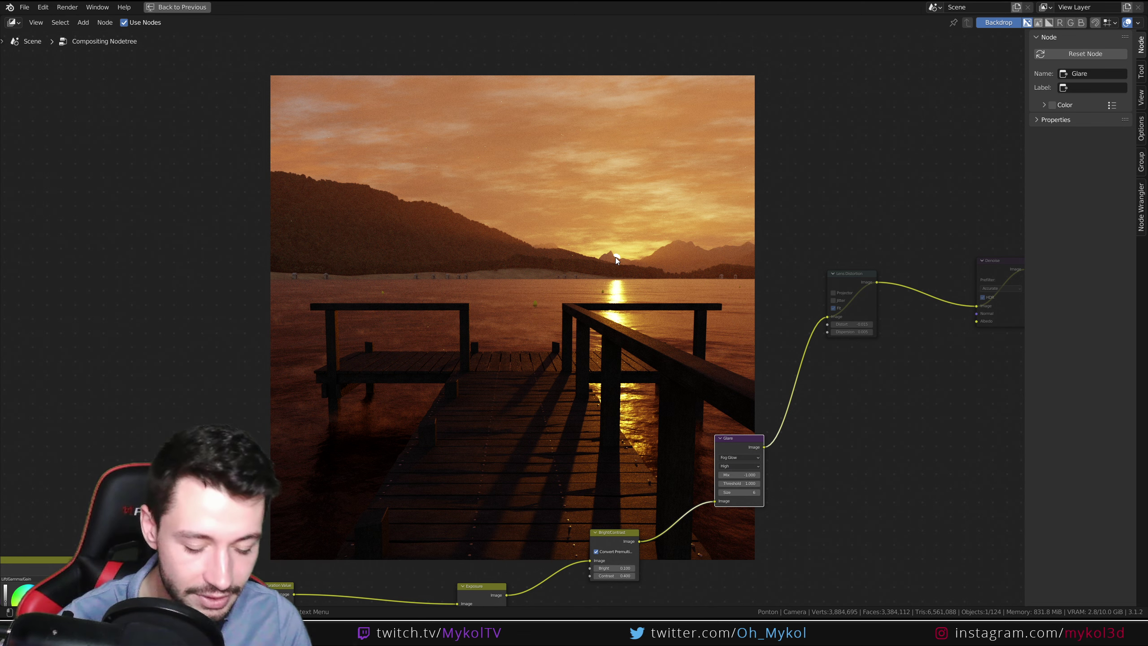
pyautogui.press('v')
pyautogui.hotkey('alt', 'v')
pyautogui.hotkey('alt', 'v')
pyautogui.hotkey('alt', 'v')
pyautogui.hotkey('alt', 'v')
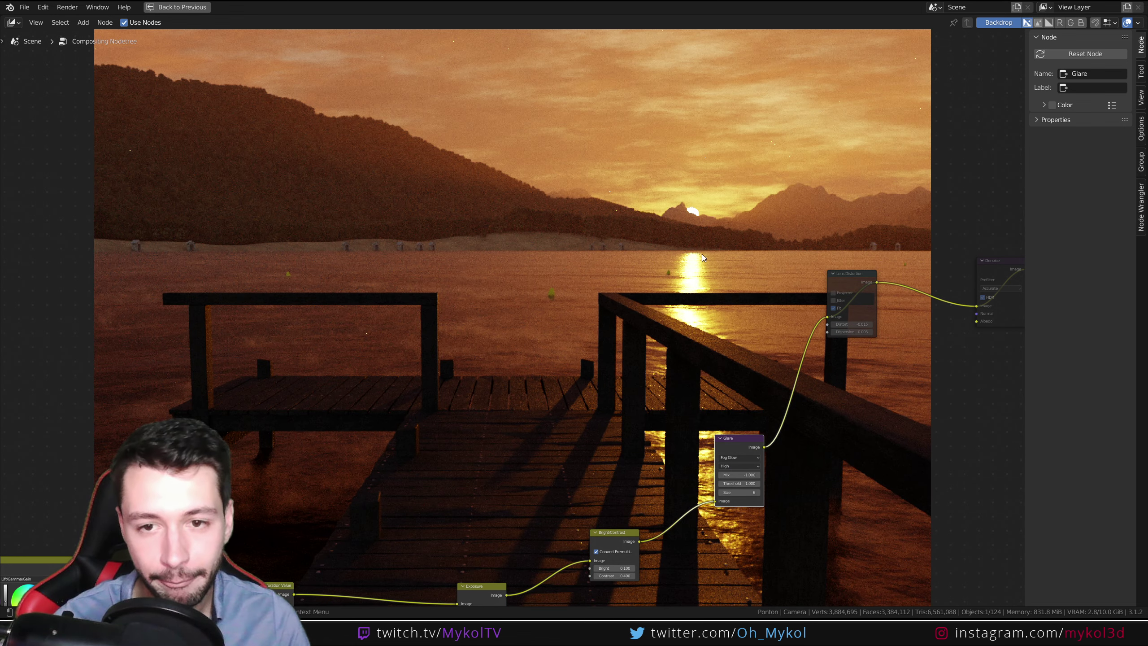
pyautogui.press('m')
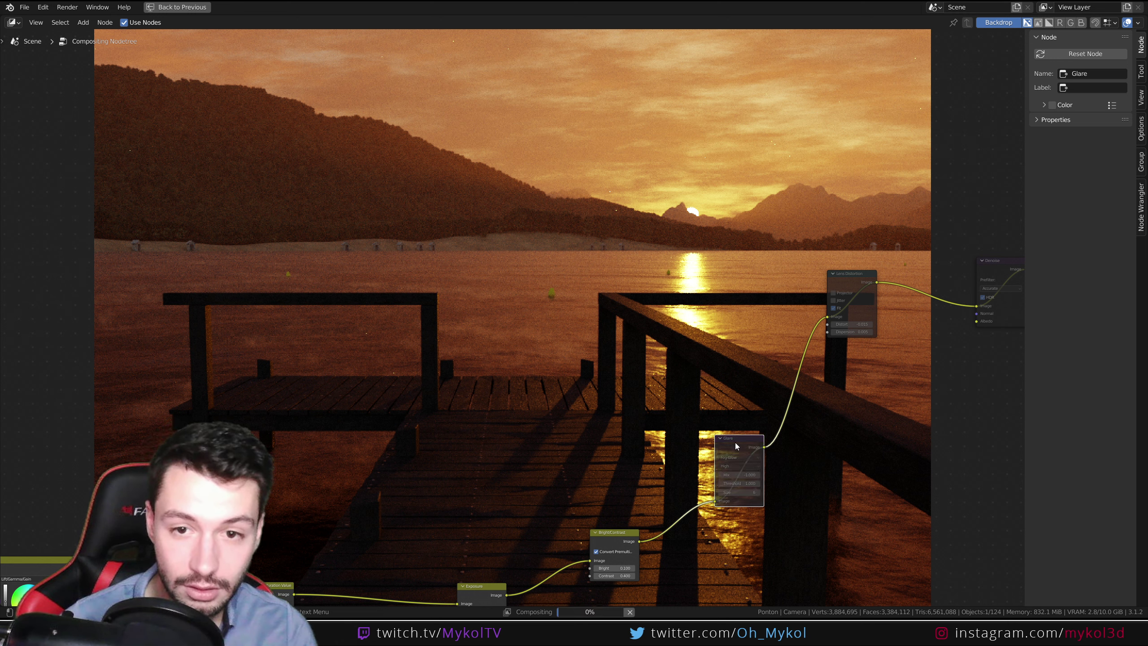
pyautogui.press('m')
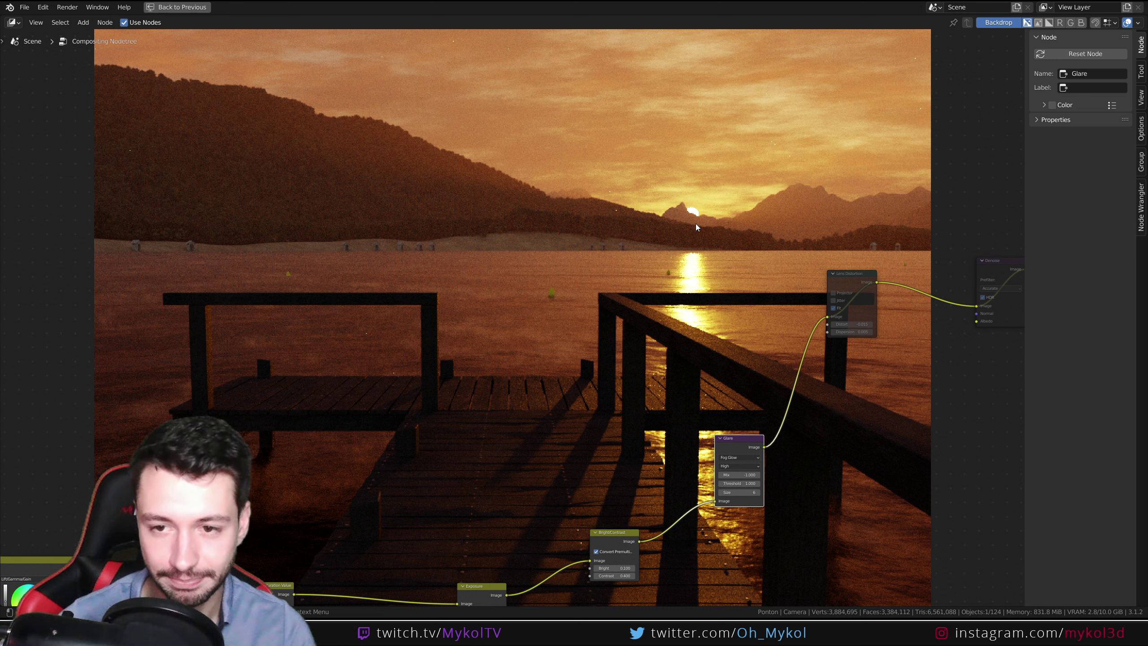
# Lower the Lens Distortion node beside Glare, unmute it, and toggle its muting to compare the distortion, leaving it active.
pyautogui.moveTo(868, 283); pyautogui.dragTo(928, 363)
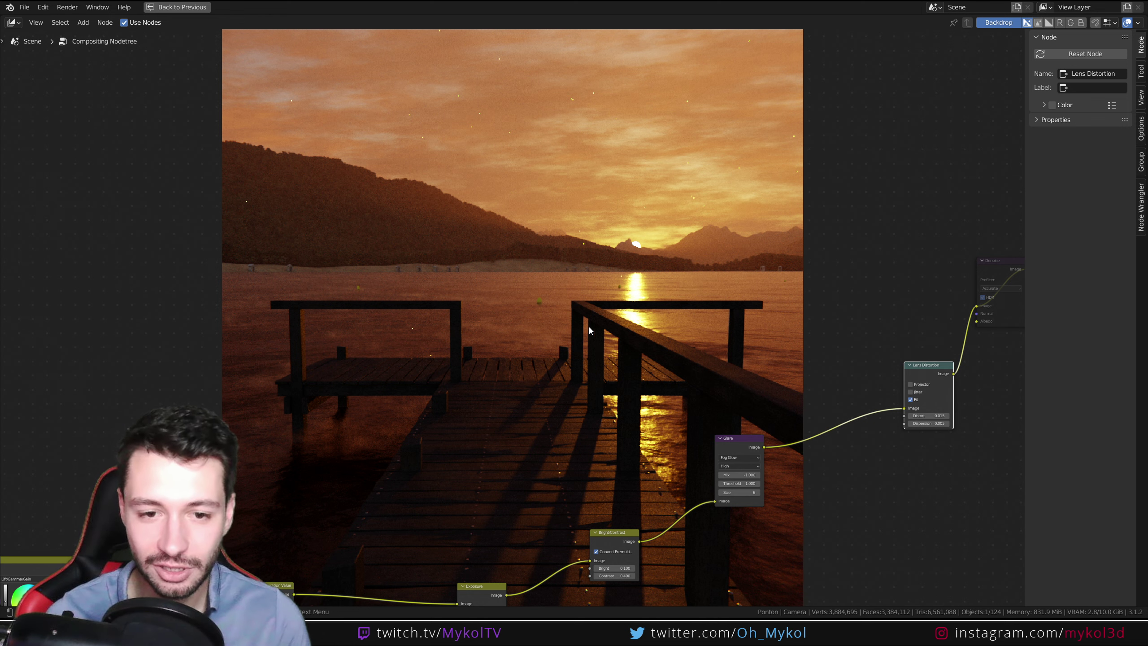
pyautogui.moveTo(910, 367); pyautogui.dragTo(880, 376)
pyautogui.click(878, 372)
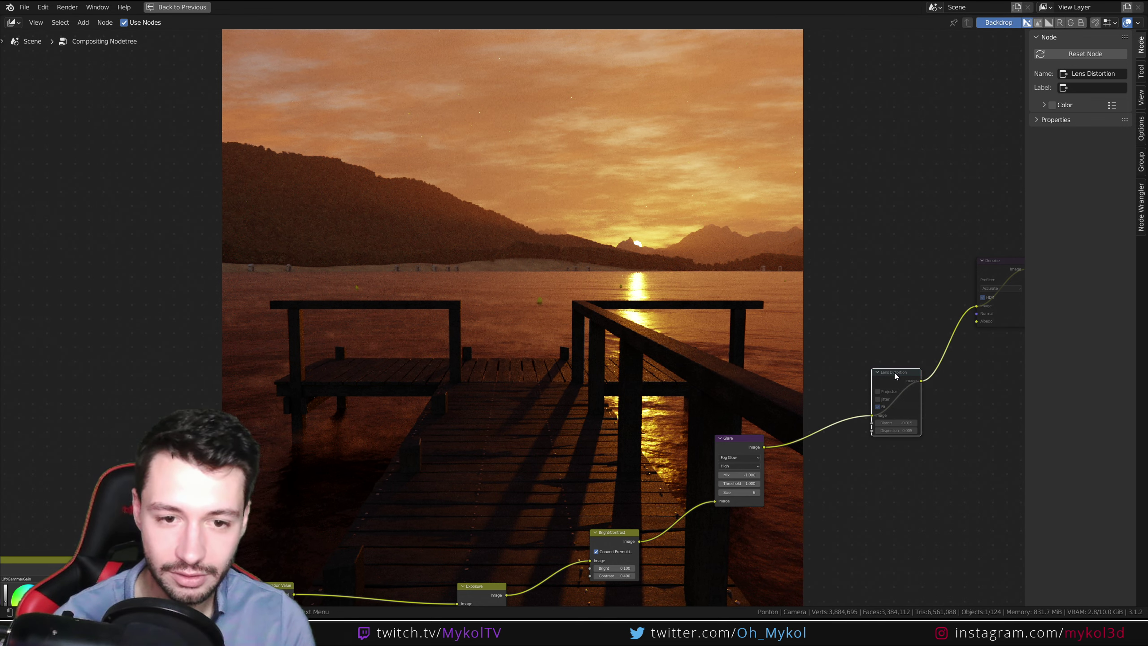
pyautogui.click(894, 372)
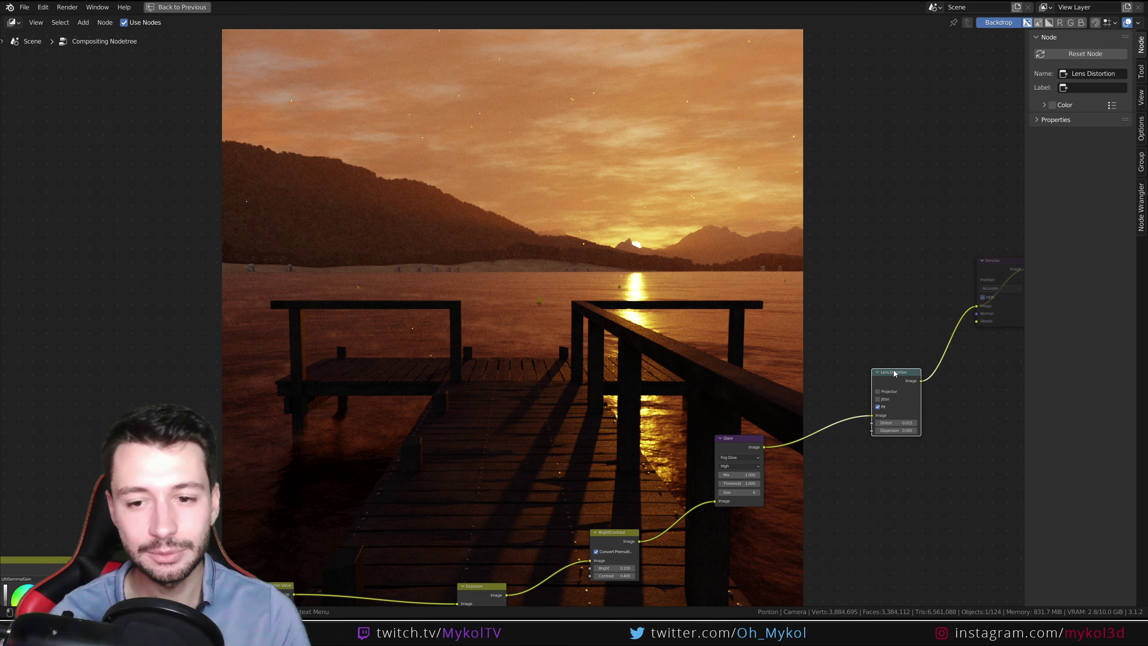
pyautogui.moveTo(854, 371); pyautogui.dragTo(798, 384, button='middle')
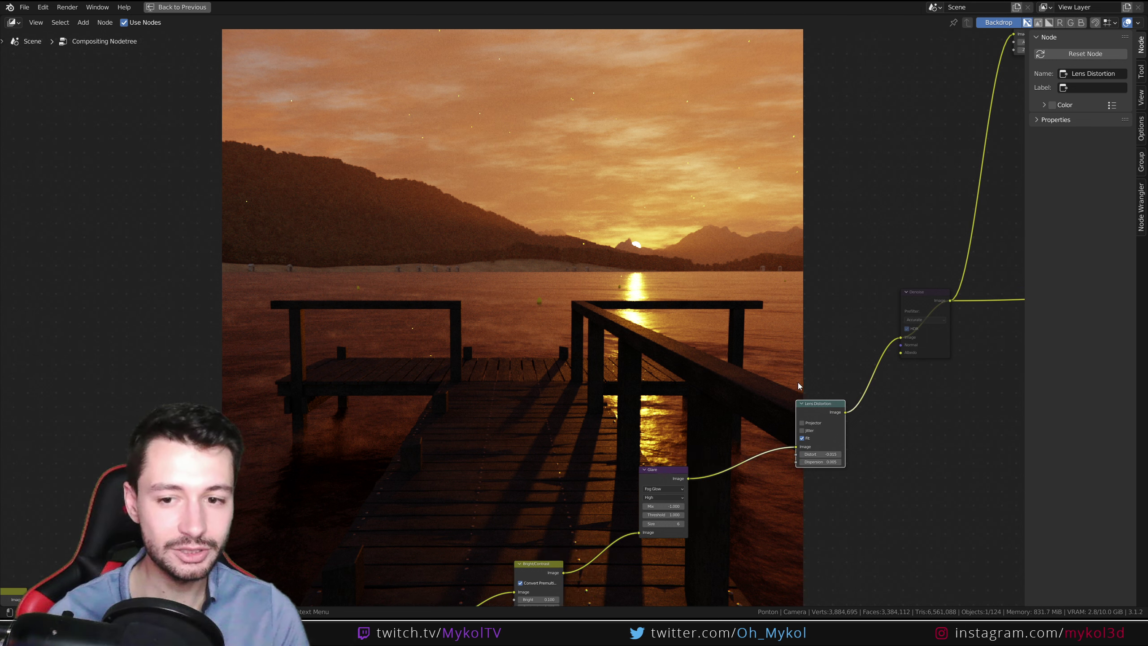
pyautogui.moveTo(840, 406); pyautogui.dragTo(844, 454)
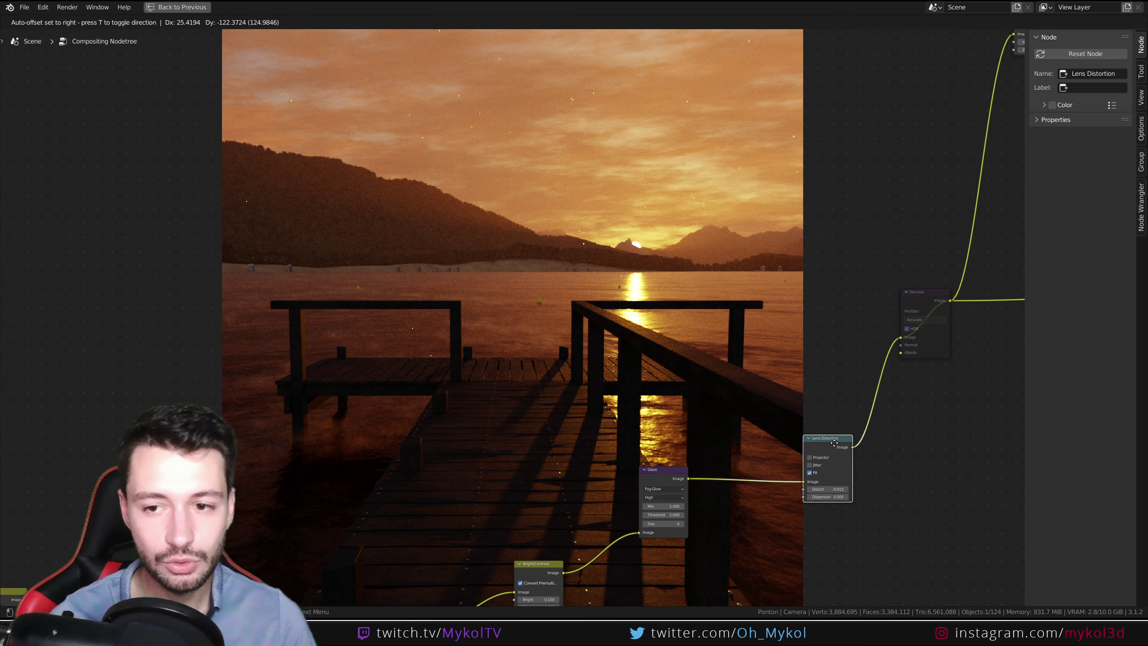
# Unmute the Denoise nodes at the end and at the start of the compositing chain.
pyautogui.moveTo(919, 300); pyautogui.dragTo(813, 365, button='middle')
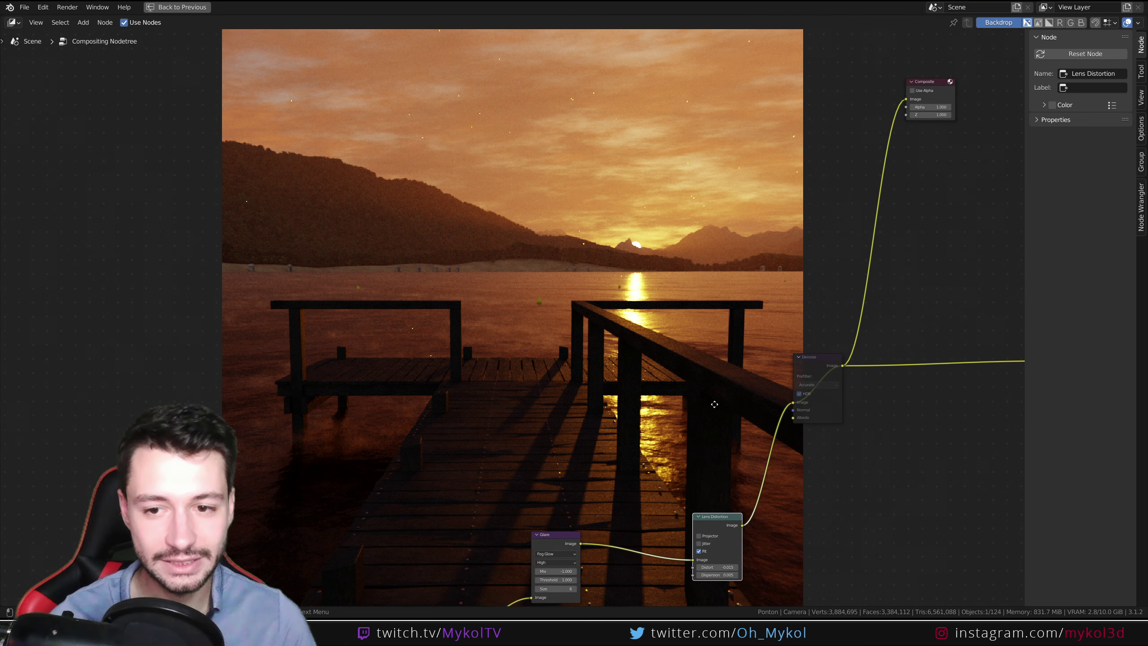
pyautogui.keyDown('ctrl'); pyautogui.keyDown('shift'); pyautogui.click(804, 369); pyautogui.keyUp('shift'); pyautogui.keyUp('ctrl')
pyautogui.scroll(-3, 413, 383)
pyautogui.moveTo(413, 383); pyautogui.dragTo(579, 300, button='middle')
pyautogui.click(239, 361)
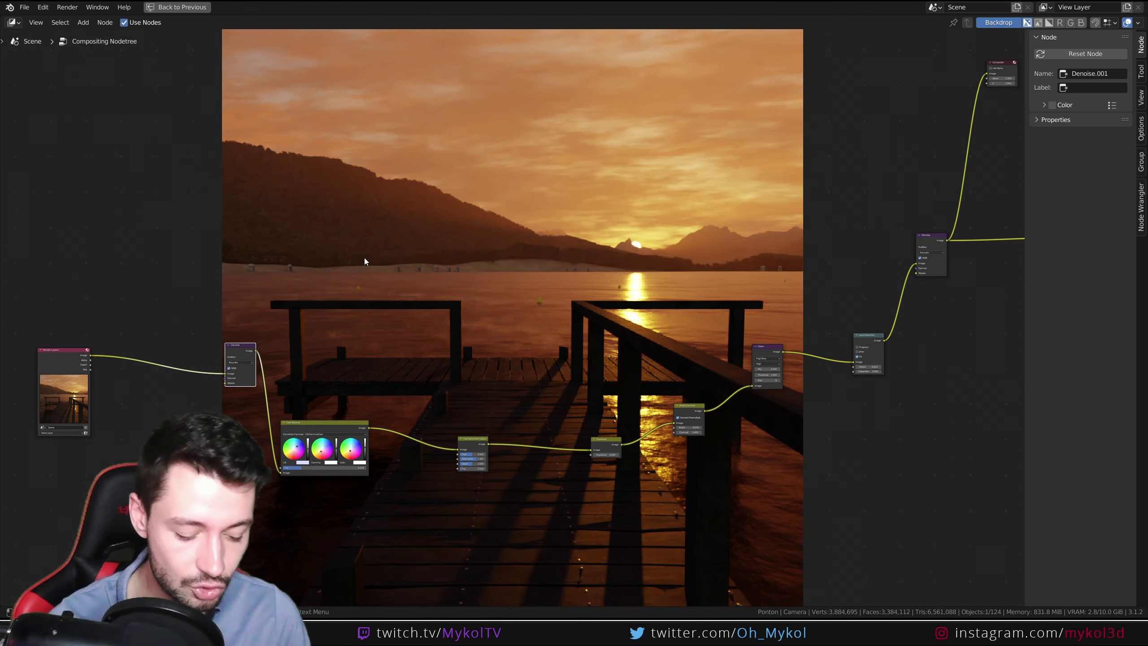
# Restore the full Layout workspace from the maximized compositor and change the compositor area to a 3D Viewport.
pyautogui.hotkey('ctrl', 'space')
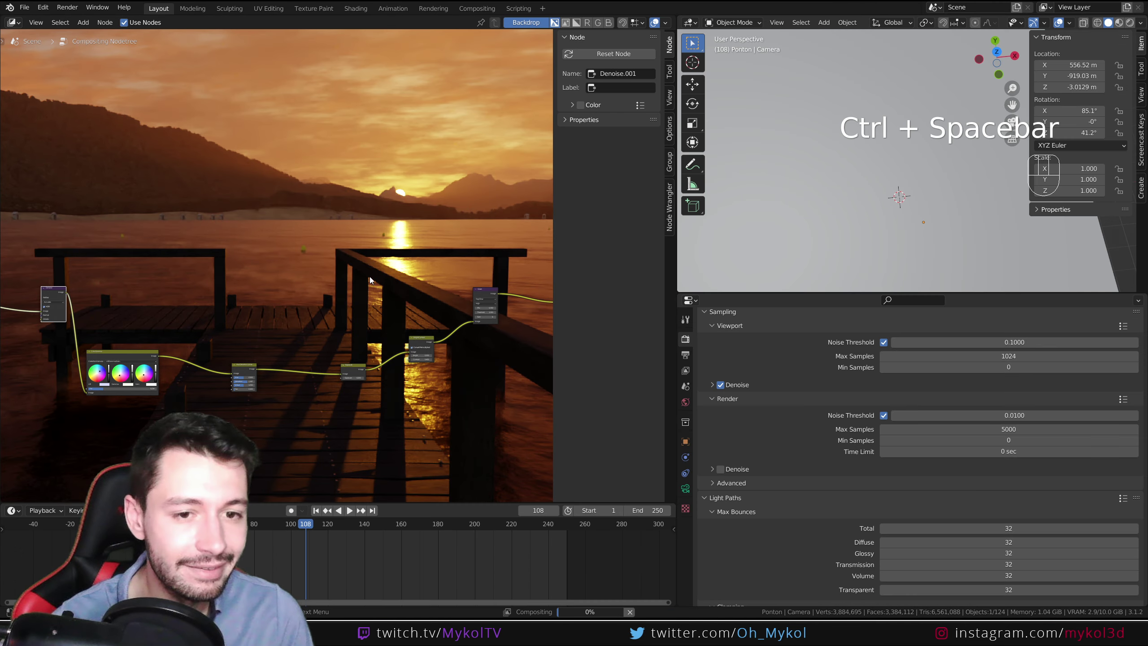
pyautogui.click(13, 22)
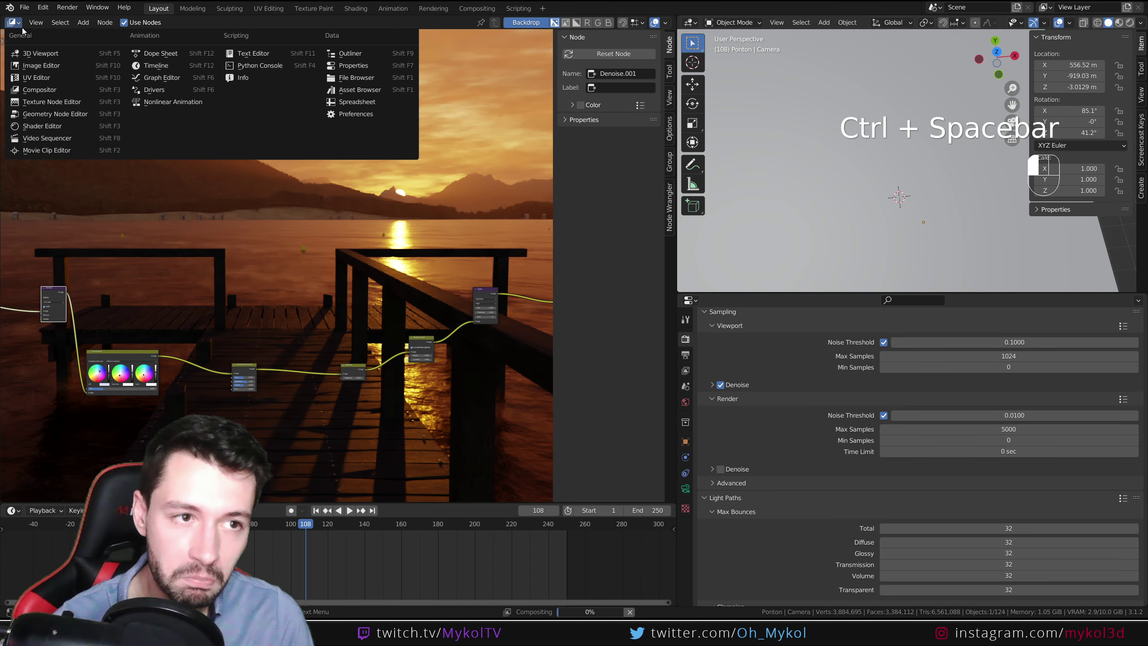
pyautogui.click(46, 57)
# Select a small object on the far shoreline, examine it and the surrounding beach up close, and return to the camera view.
pyautogui.click(282, 243)
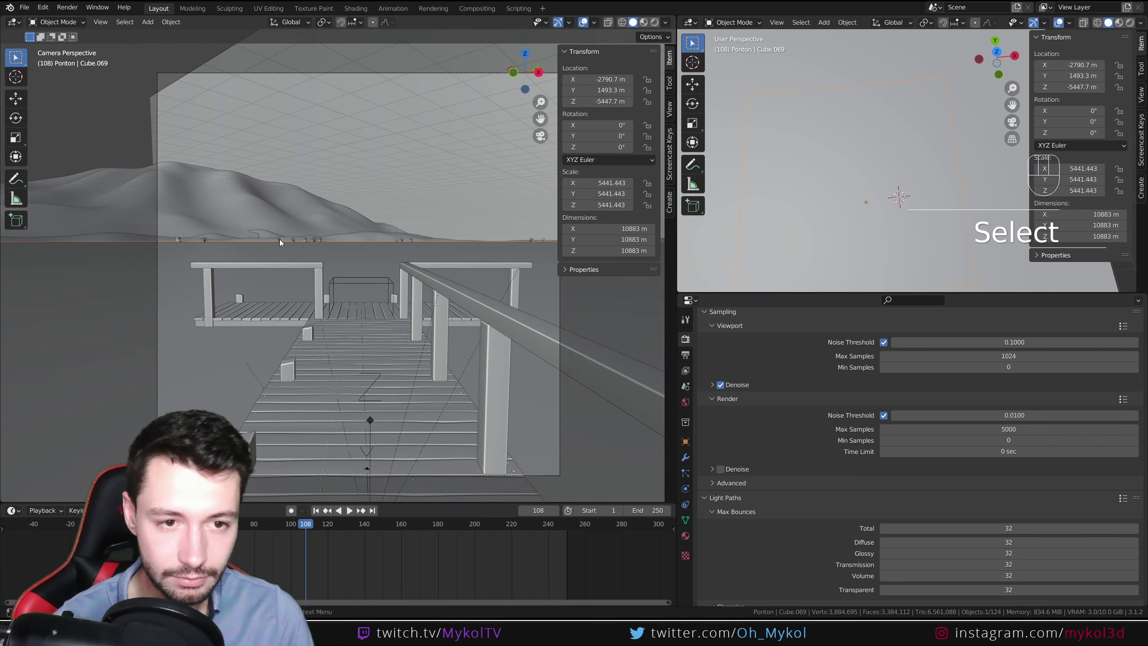
pyautogui.click(280, 238)
pyautogui.press('KP_Decimal')
pyautogui.moveTo(302, 225); pyautogui.dragTo(389, 230, button='middle')
pyautogui.keyDown('shift'); pyautogui.moveTo(257, 213); pyautogui.dragTo(440, 203, button='middle'); pyautogui.keyUp('shift')
pyautogui.moveTo(332, 255); pyautogui.dragTo(341, 384, button='middle')
pyautogui.scroll(-3, 333, 253)
pyautogui.scroll(-12, 369, 264)
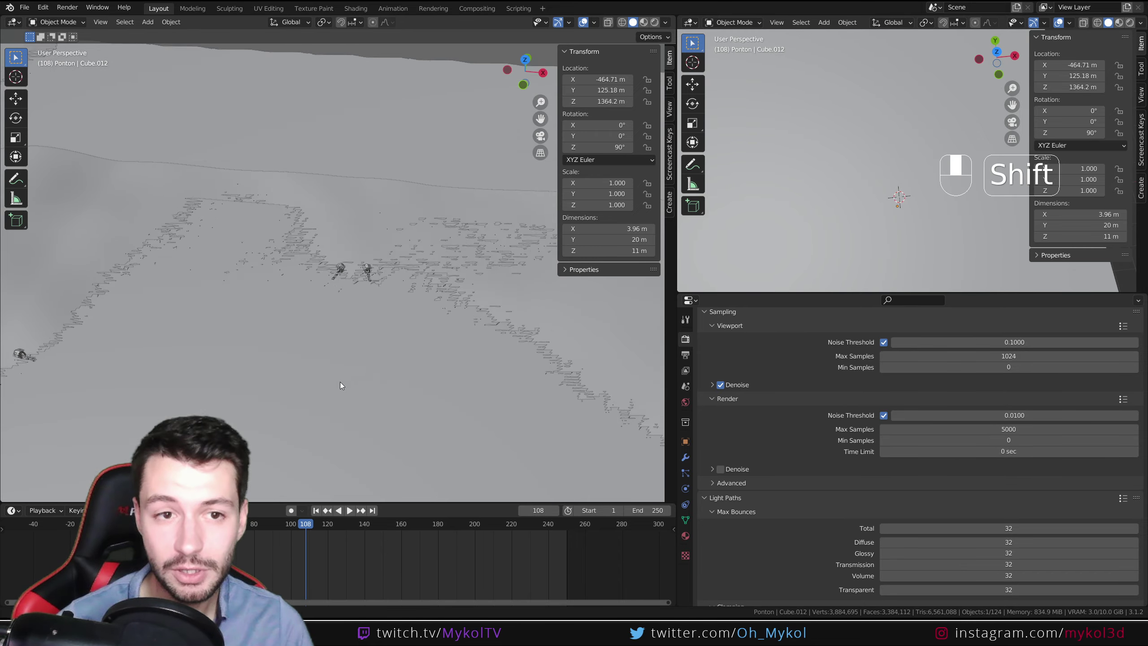
pyautogui.scroll(6, 400, 247)
pyautogui.press('KP_0')
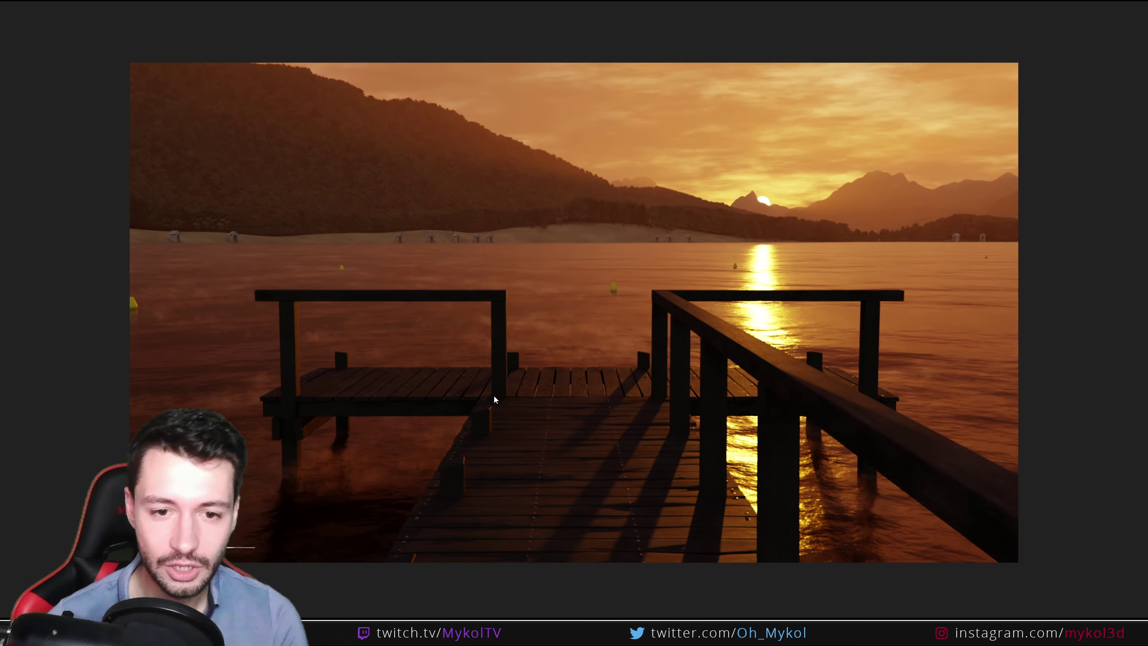
# Show the clay render in the image viewer and examine its forested hillside and jetty geometry.
pyautogui.press('Right')
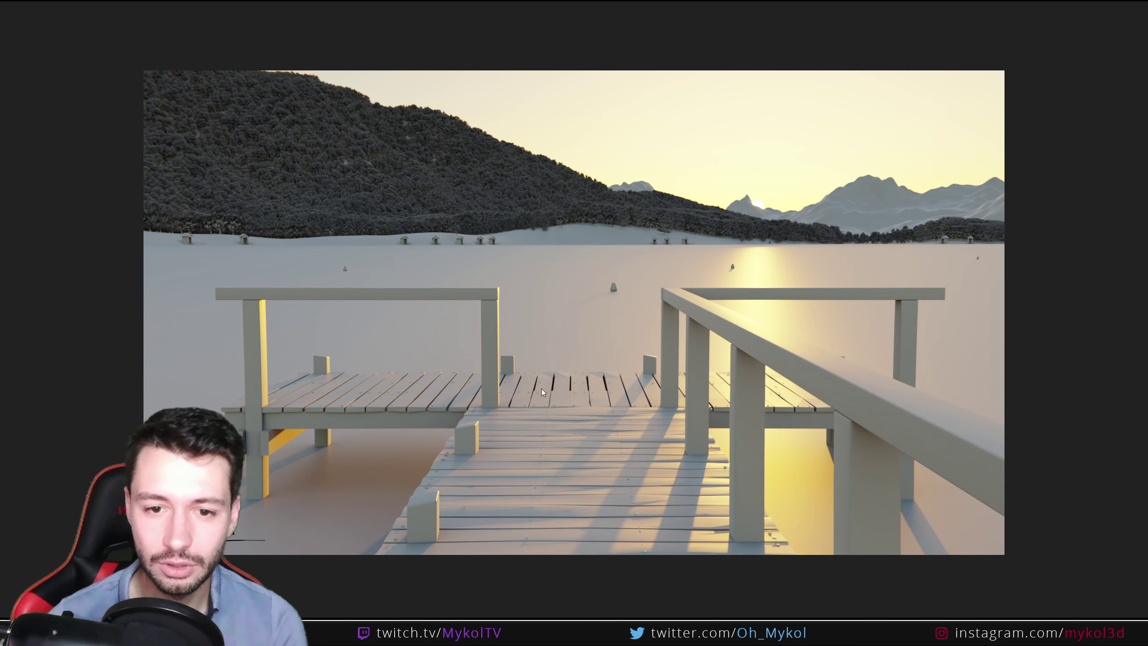
pyautogui.scroll(4, 577, 293)
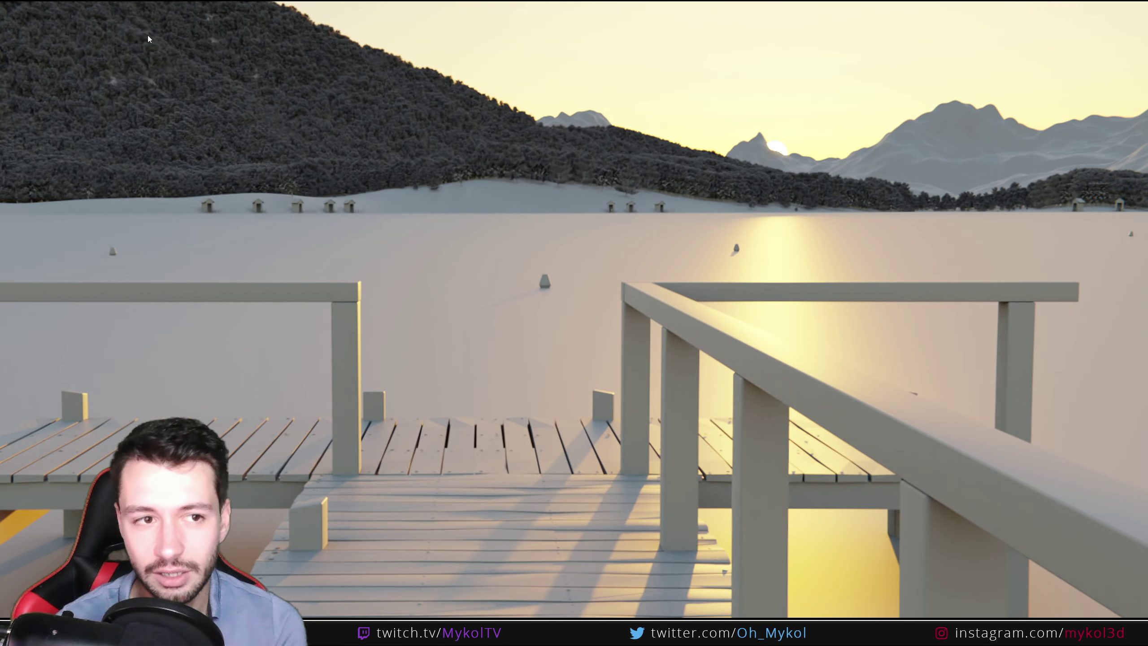
pyautogui.scroll(-3, 525, 235)
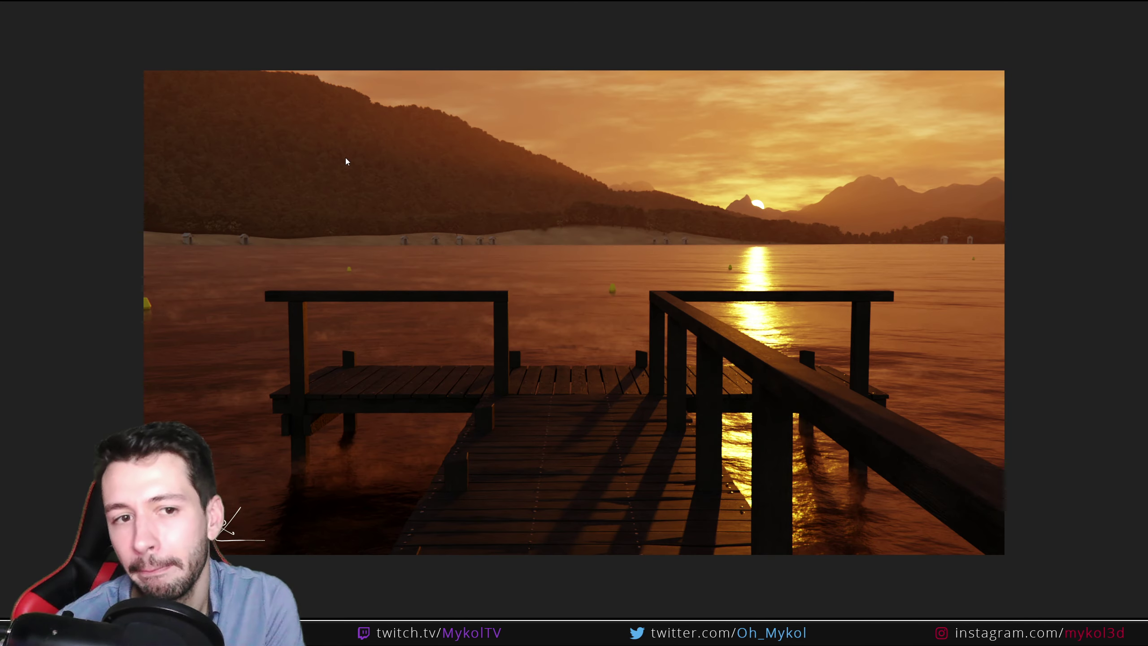
# Flip repeatedly between the clay render and the final sunset render to compare geometry with finished materials and lighting.
pyautogui.press('Left')
pyautogui.press('Right')
pyautogui.press('Left')
pyautogui.press('Right')
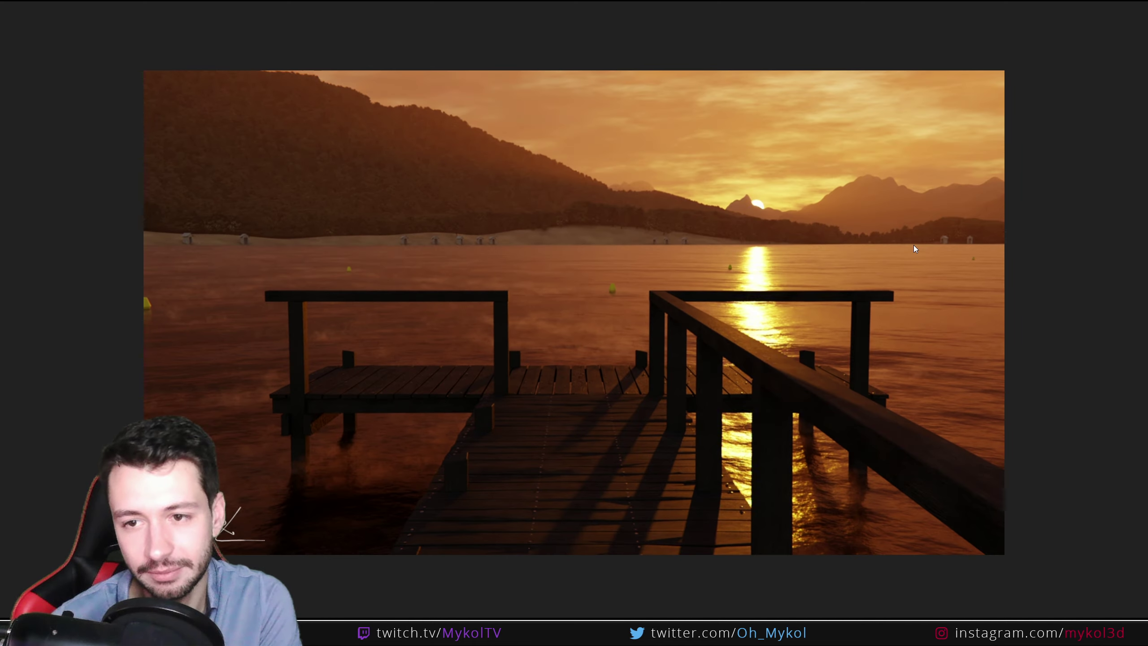
pyautogui.press('Left')
pyautogui.press('Right')
pyautogui.press('Left')
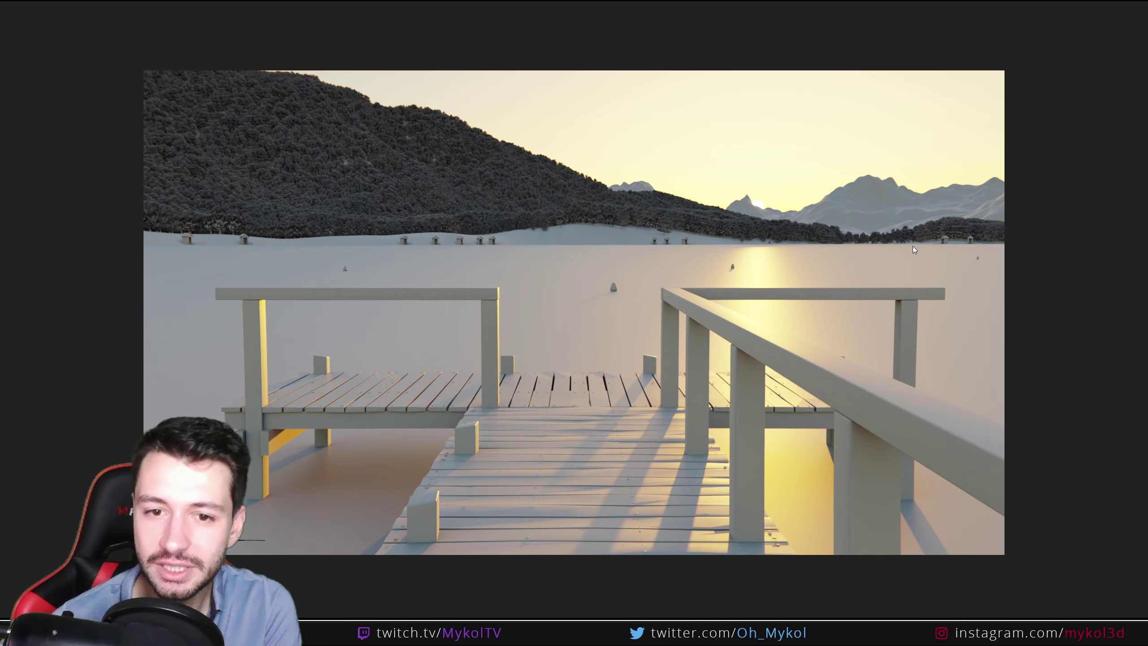
pyautogui.press('Right')
pyautogui.press('Left')
pyautogui.scroll(3, 653, 308)
pyautogui.scroll(-3, 626, 293)
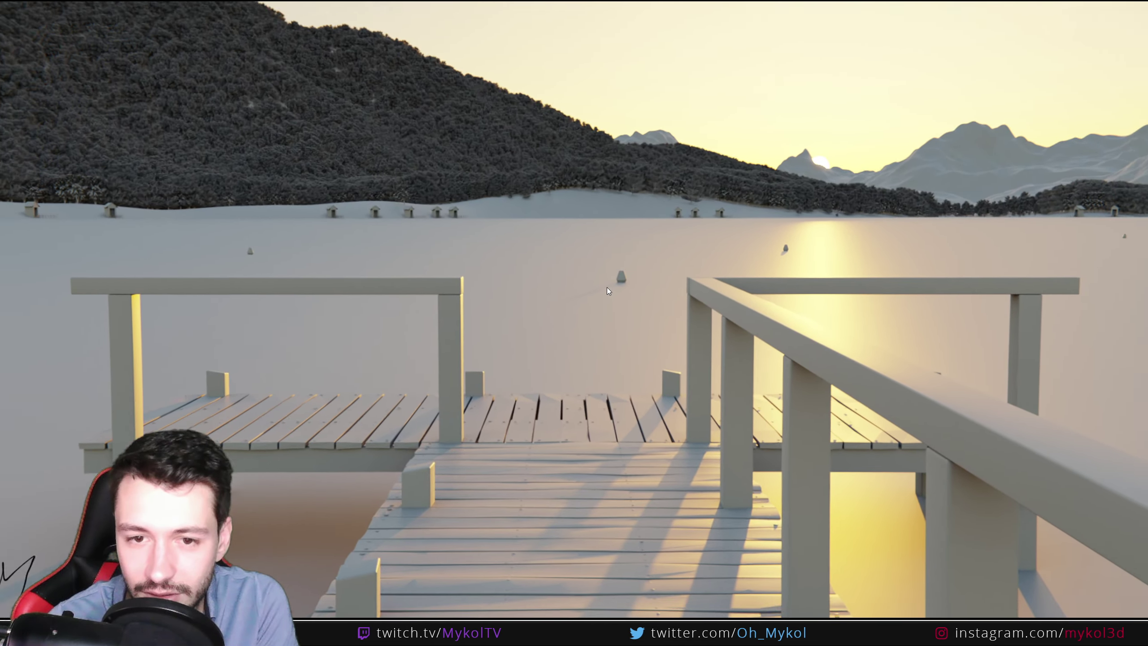
pyautogui.press('Right')
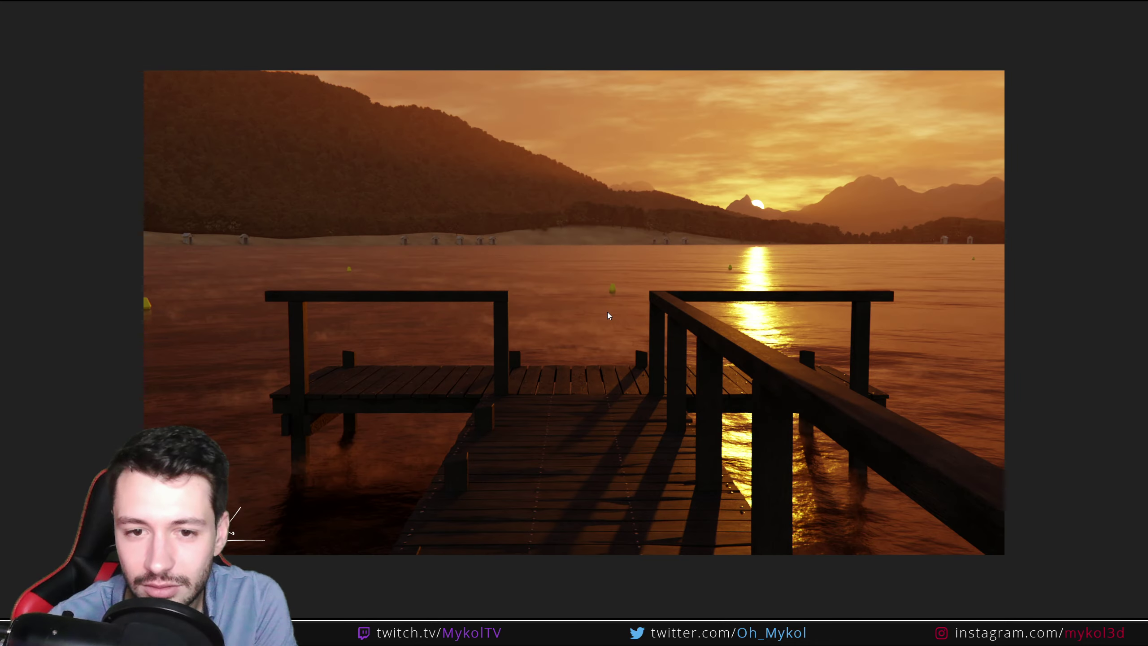
pyautogui.press('Left')
pyautogui.press('Right')
pyautogui.press('Left')
pyautogui.press('Right')
pyautogui.press('Left')
pyautogui.press('Right')
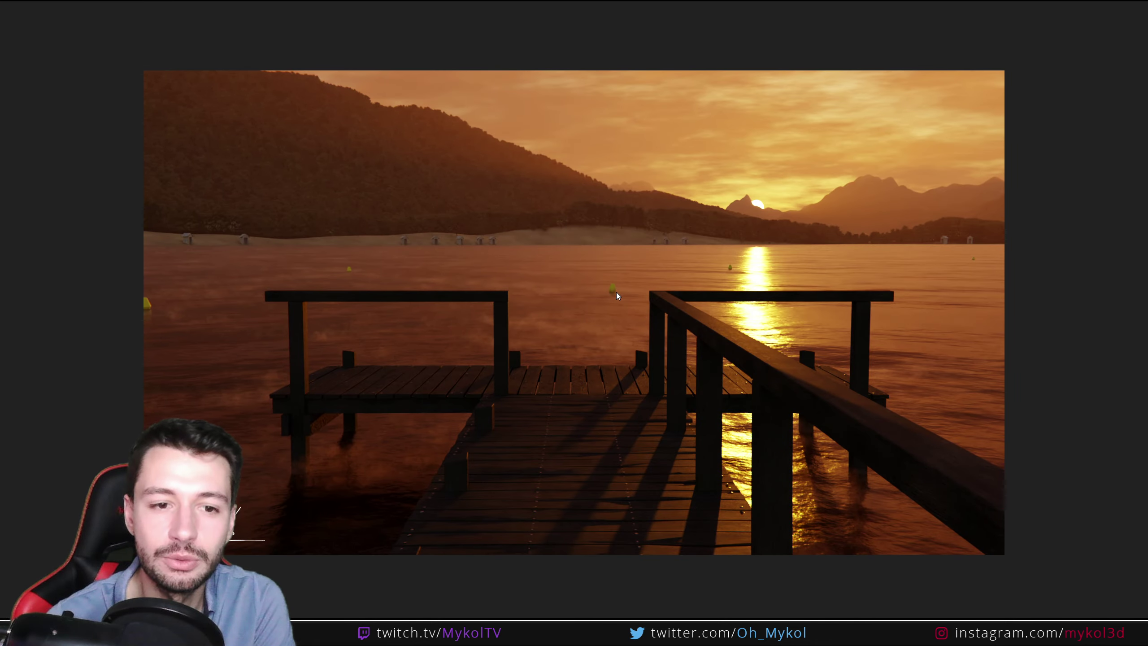
pyautogui.press('Left')
pyautogui.press('Right')
pyautogui.press('Left')
pyautogui.press('Right')
pyautogui.press('Left')
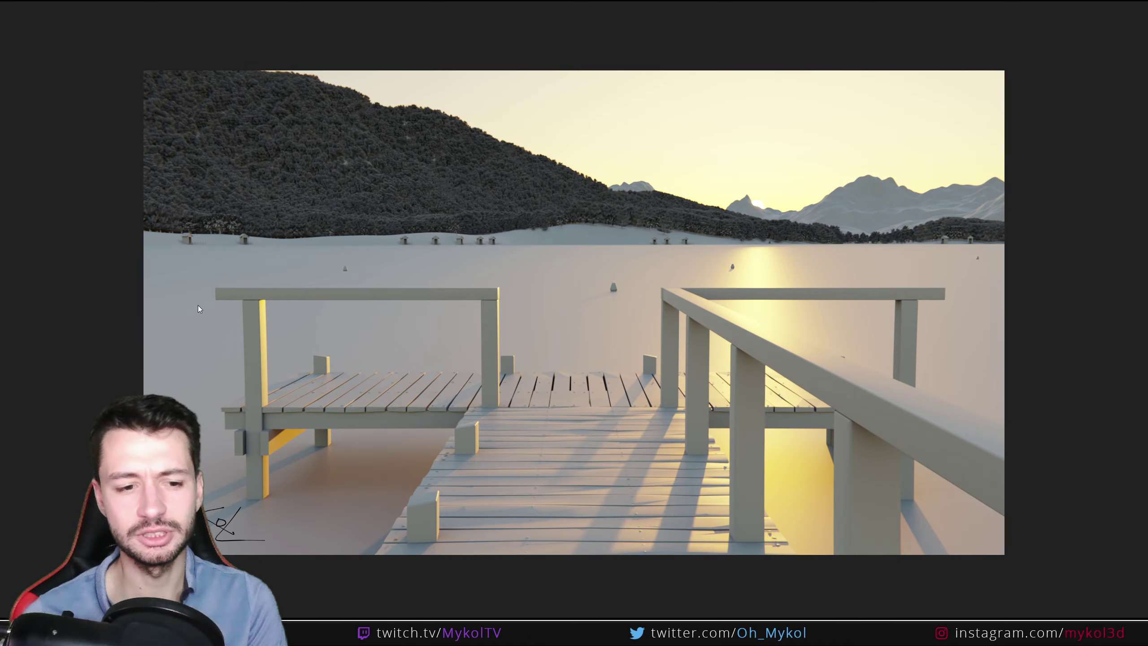
pyautogui.press('Right')
pyautogui.press('Left')
pyautogui.press('Right')
pyautogui.press('Left')
pyautogui.press('Right')
pyautogui.press('Left')
pyautogui.press('Right')
pyautogui.press('Left')
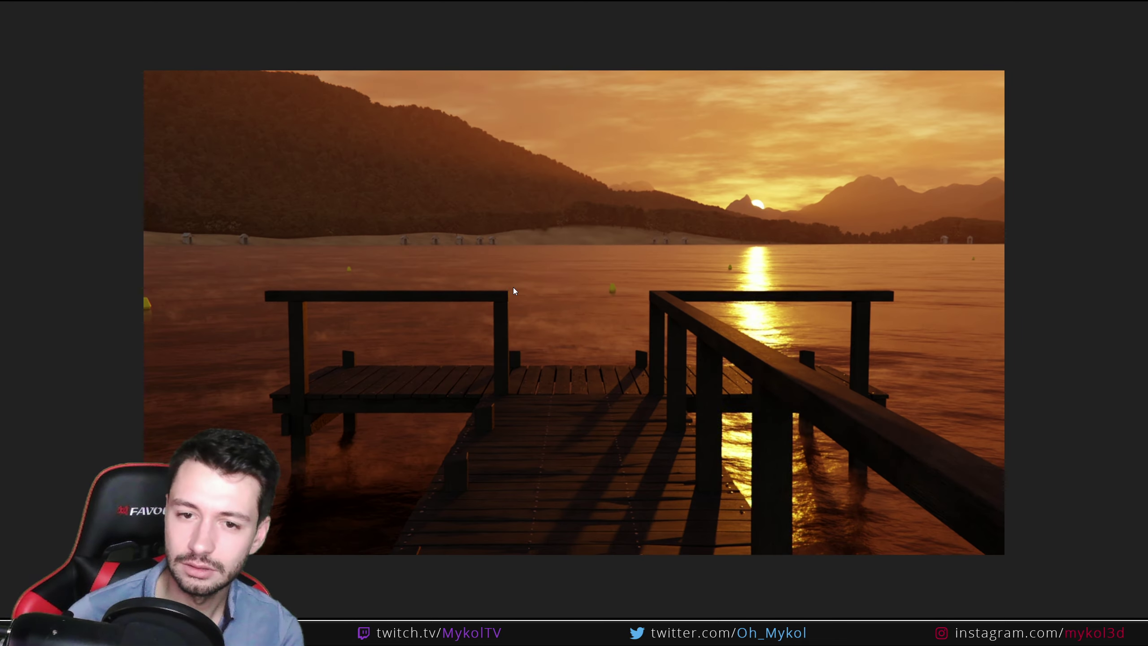
pyautogui.press('Right')
# Inspect the final sunset render up close, covering the jetty planks, water mist, far shore and sky, then as a whole.
pyautogui.scroll(4, 509, 290)
pyautogui.scroll(-1, 508, 291)
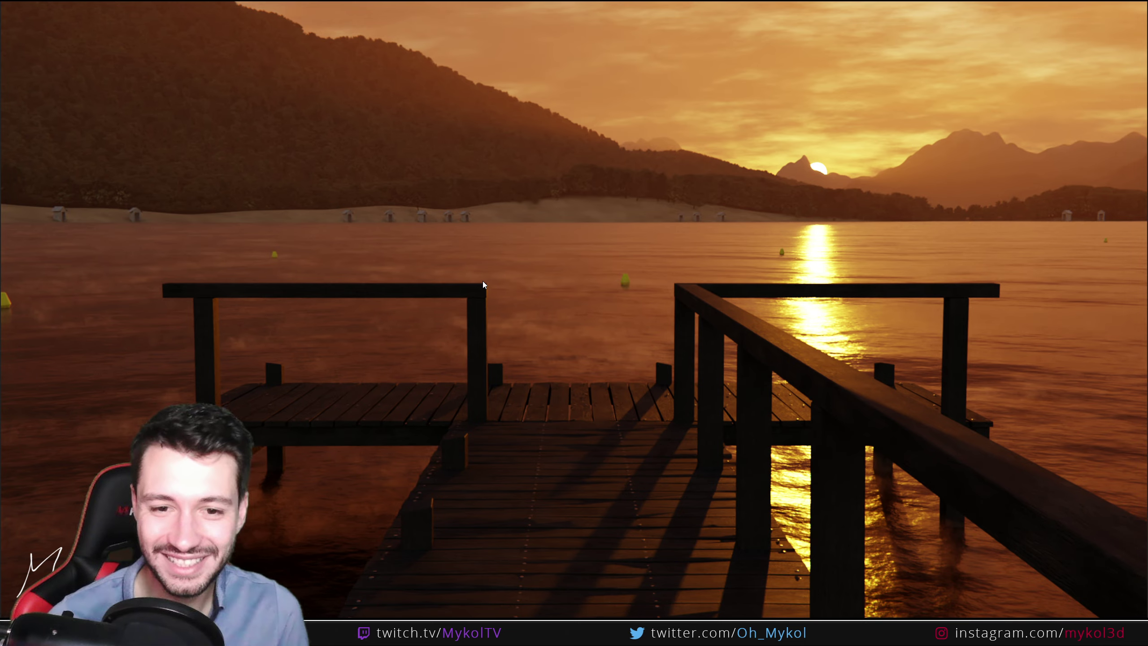
pyautogui.scroll(3, 520, 308)
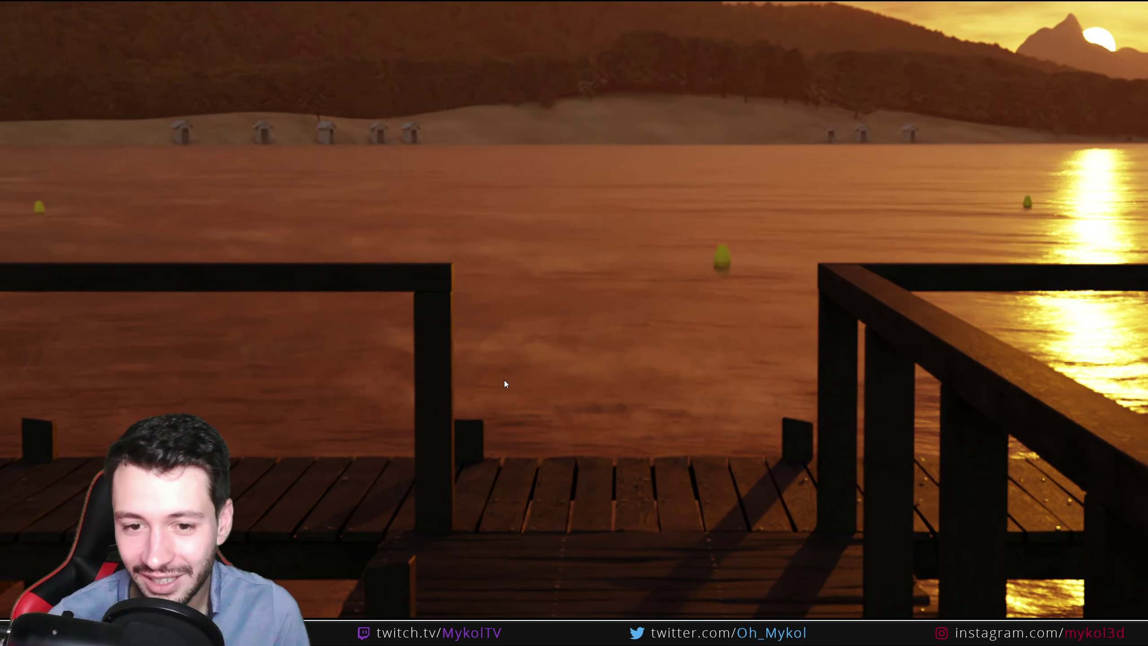
pyautogui.scroll(-3, 526, 314)
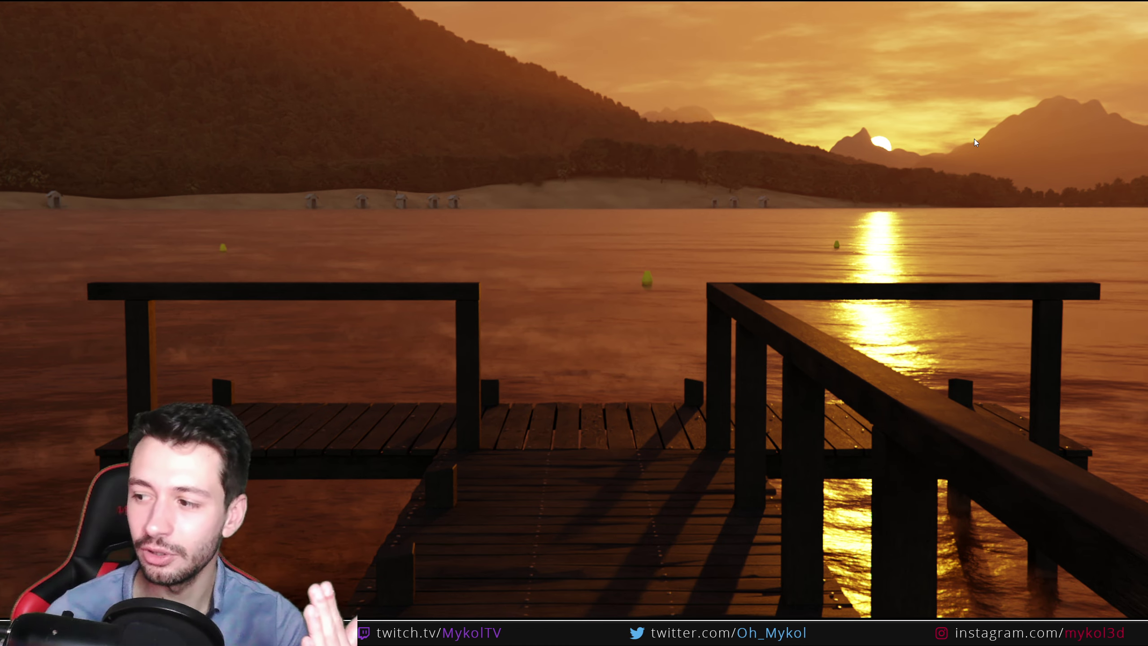
pyautogui.scroll(-1, 974, 140)
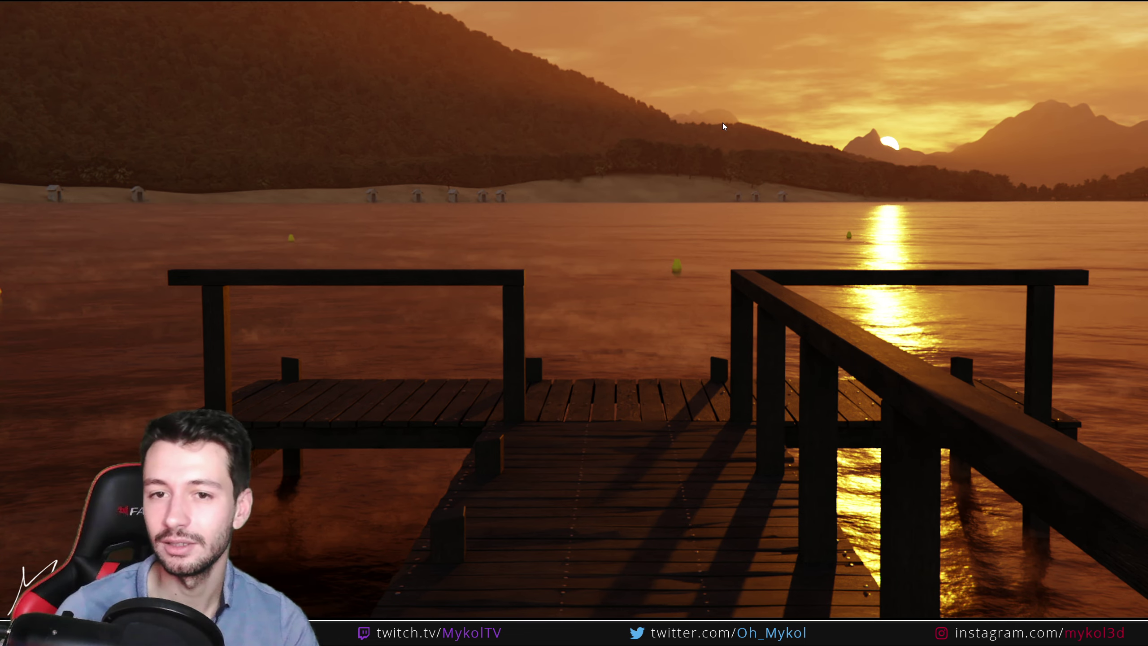
pyautogui.scroll(-2, 659, 292)
pyautogui.scroll(1, 659, 291)
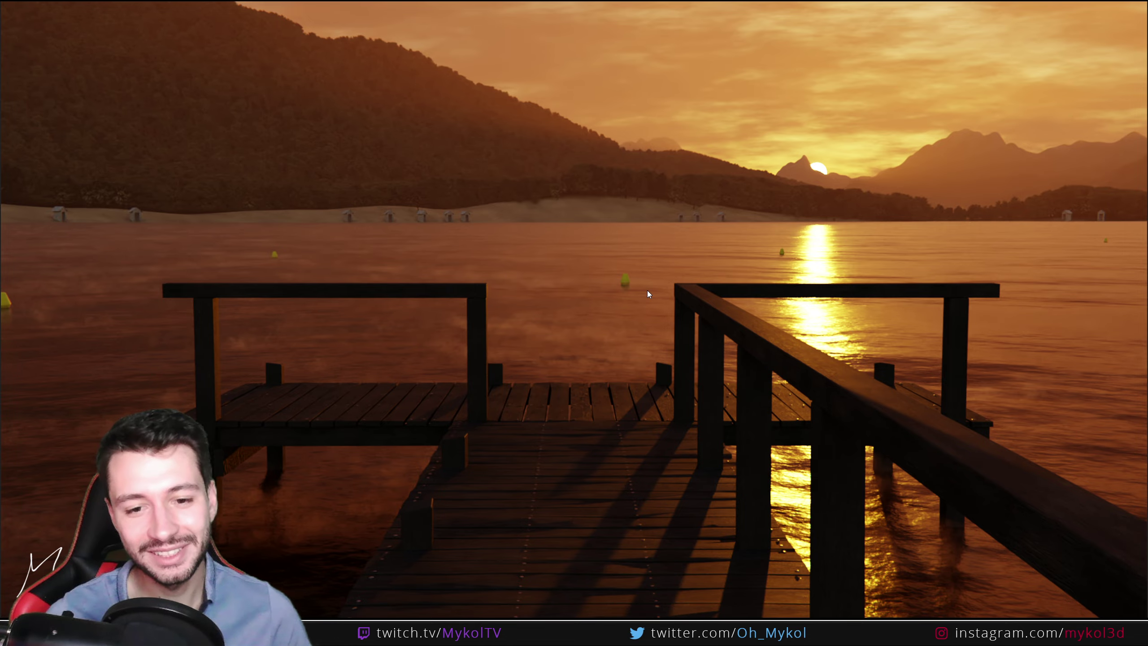
pyautogui.scroll(4, 581, 433)
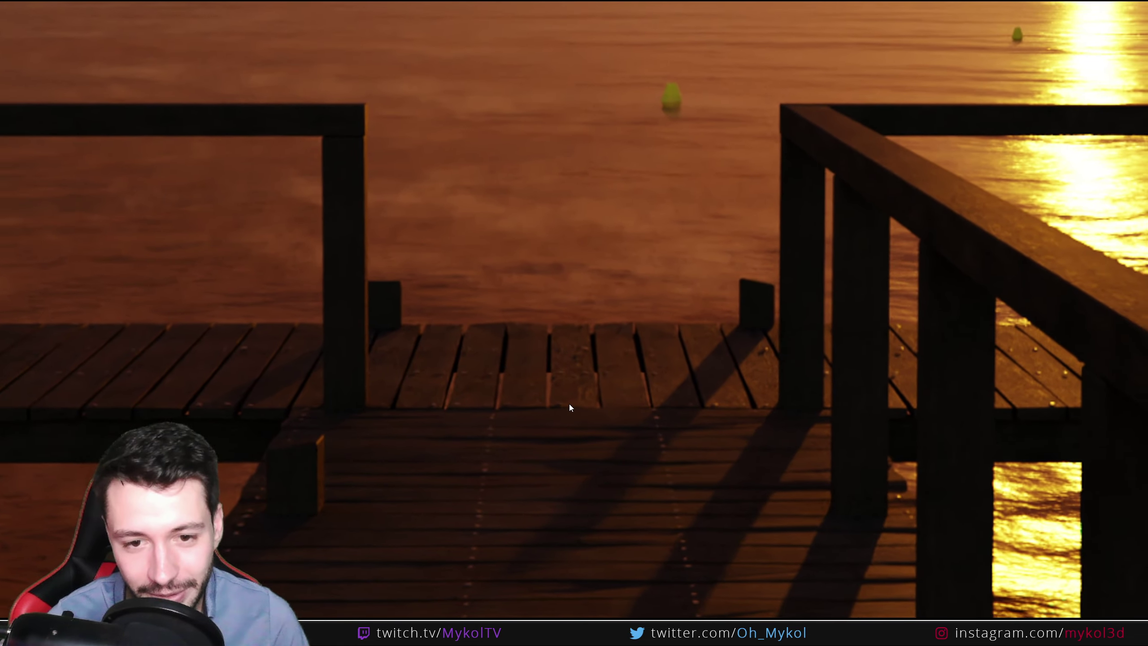
pyautogui.scroll(-4, 568, 404)
pyautogui.scroll(-1, 576, 391)
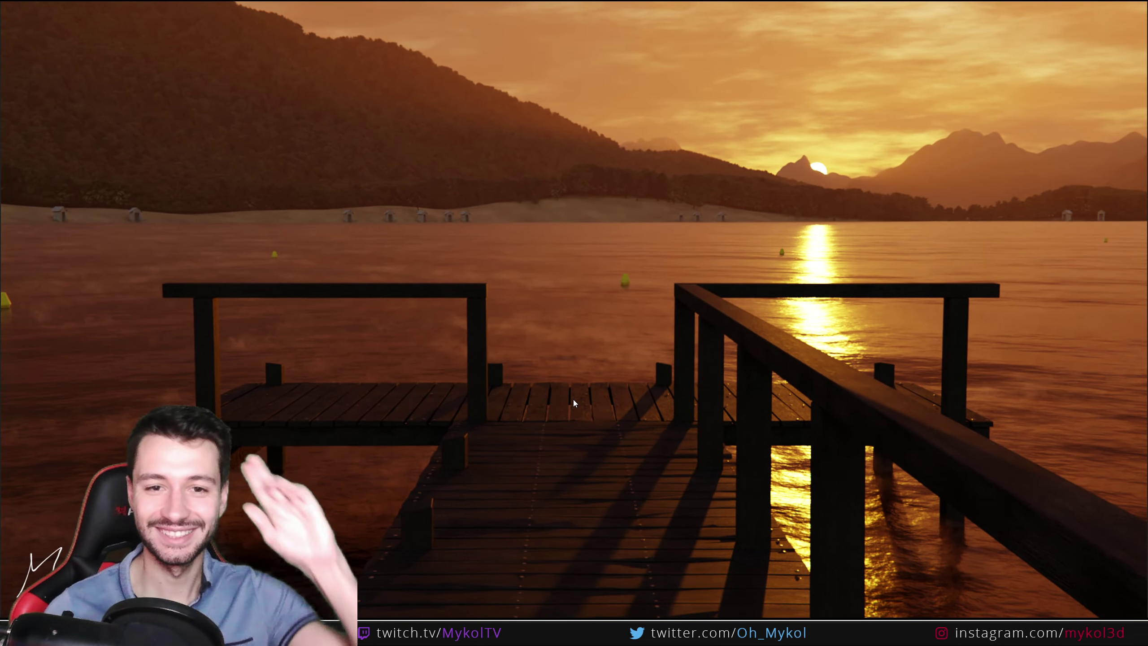